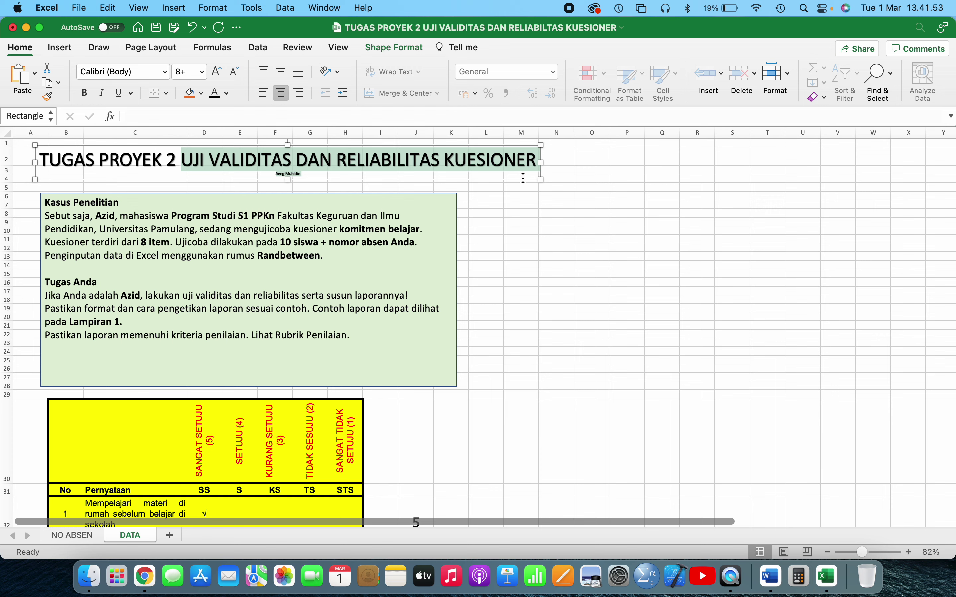
Step: Widen the green Kasus Penelitian text box to the right edge of column M, in line with the title
left_click(507, 204)
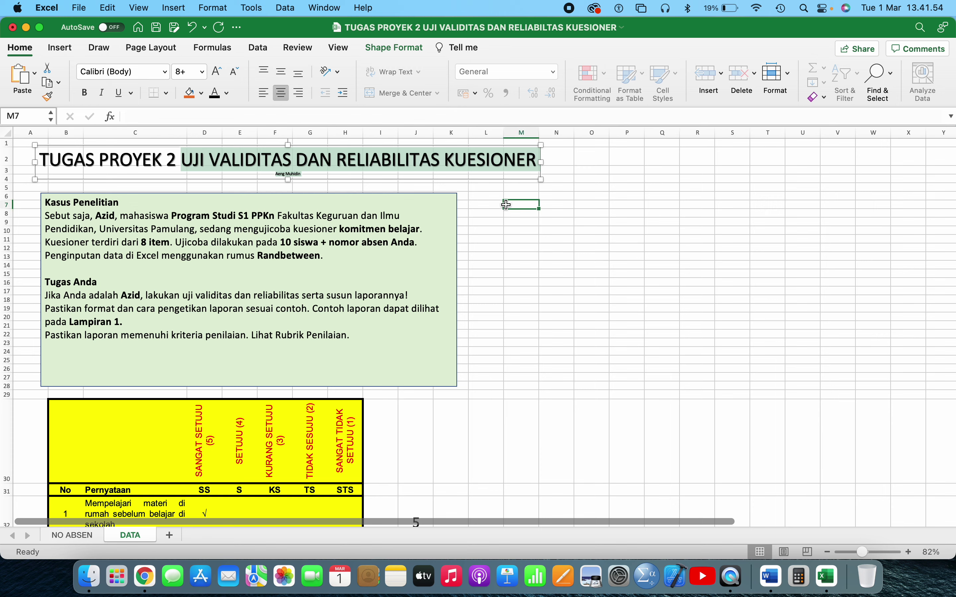
left_click(455, 230)
left_click_drag(457, 285, 538, 279)
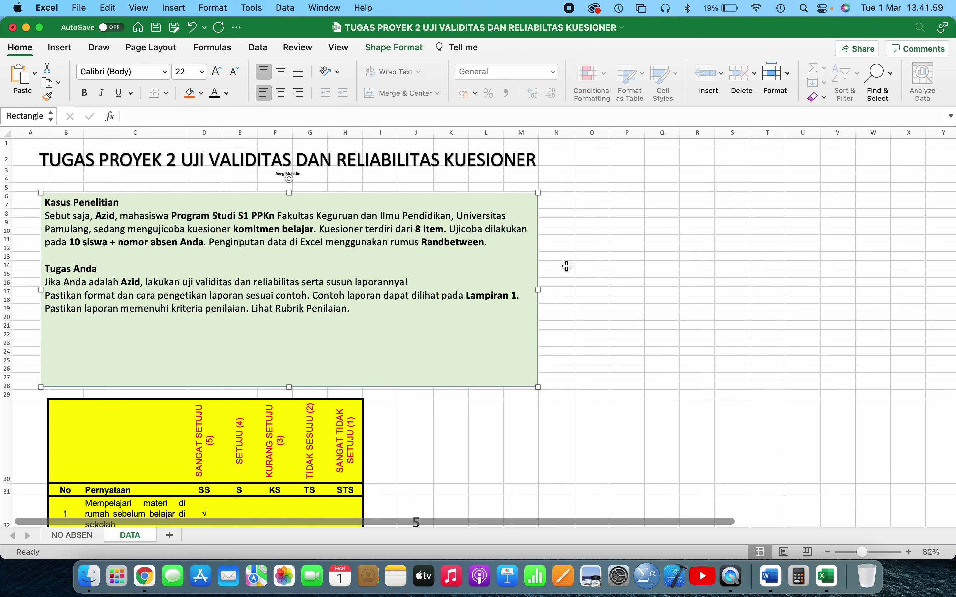
Step: Adjust the height of the green Kasus Penelitian text box so its lower edge ends at row 26
left_click(181, 160)
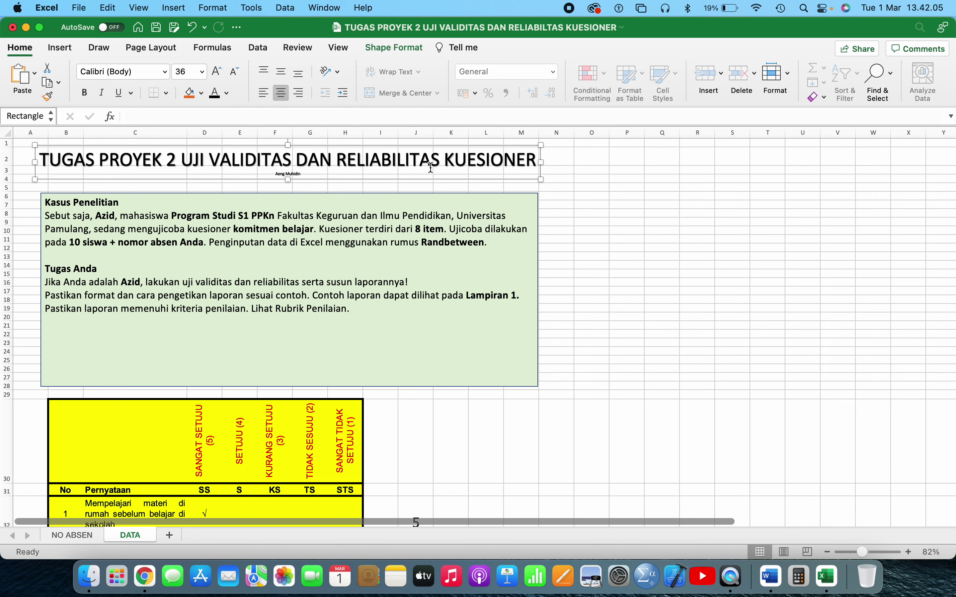
left_click(291, 387)
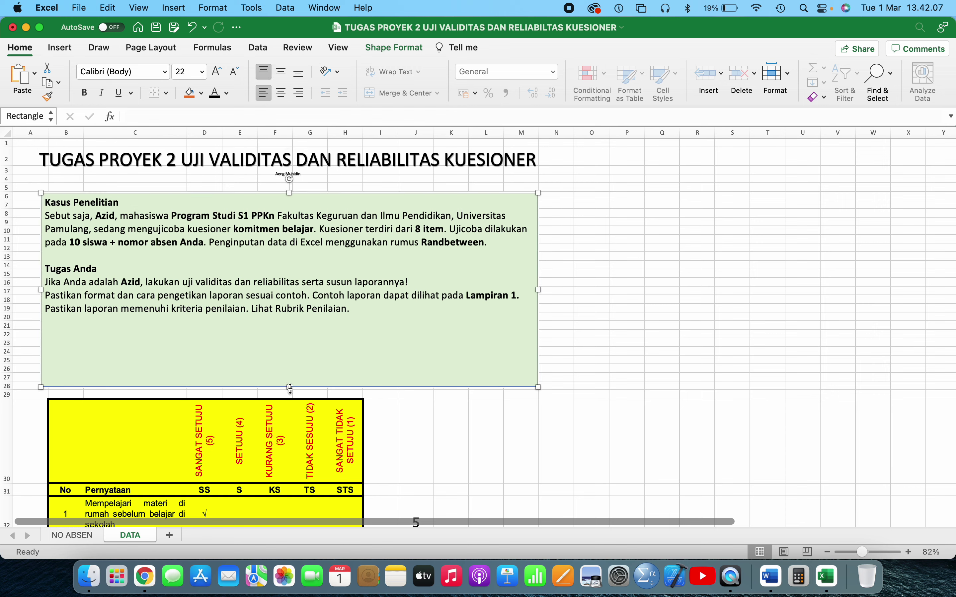
left_click_drag(291, 388, 290, 341)
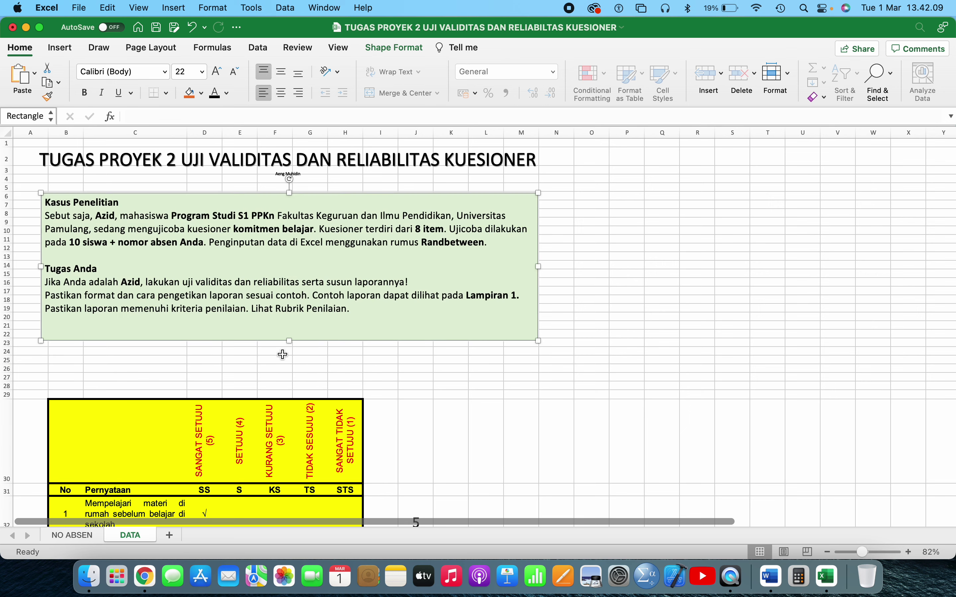
left_click(279, 352)
left_click(273, 389)
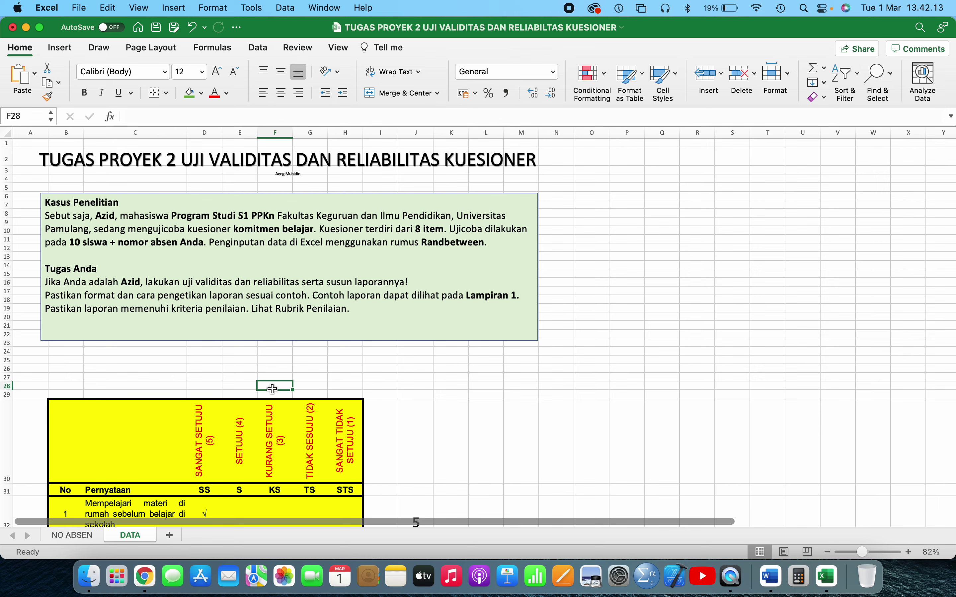
left_click(255, 309)
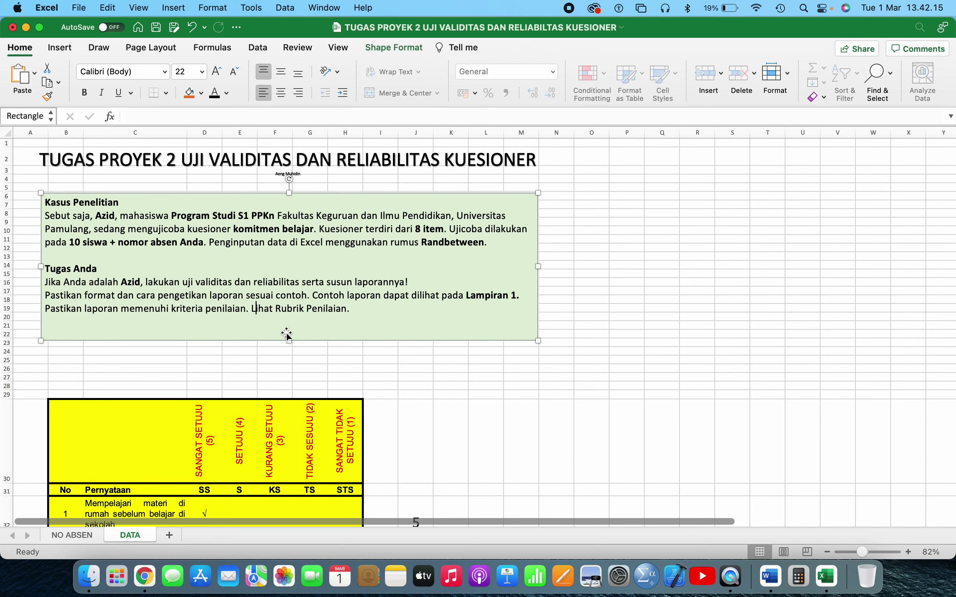
left_click_drag(289, 342, 289, 375)
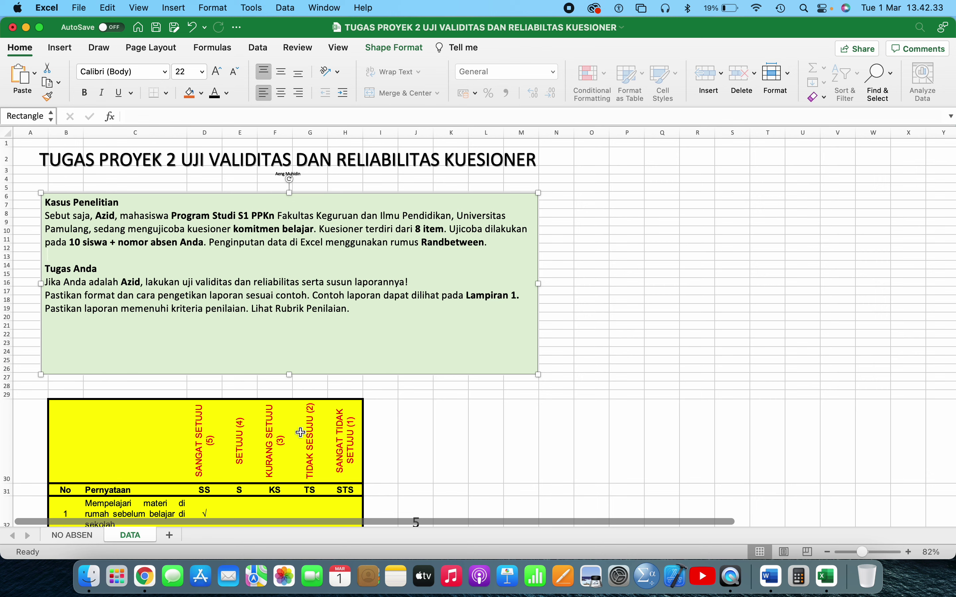
Step: Switch to Word to view the FORMAT TUGAS PROYEK 2 report document in full screen, and return to the Excel workbook
left_click(772, 577)
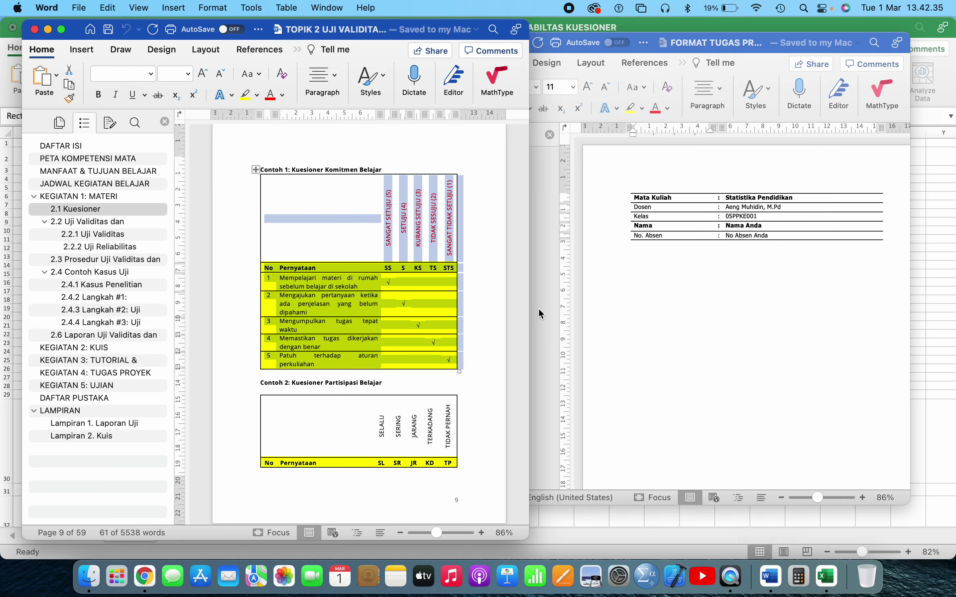
left_click(635, 203)
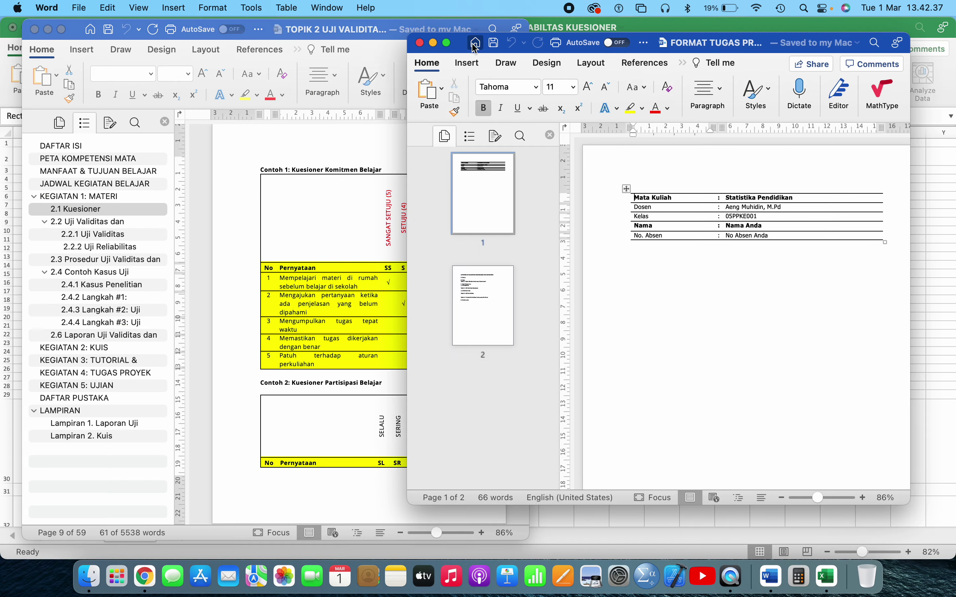
left_click(446, 39)
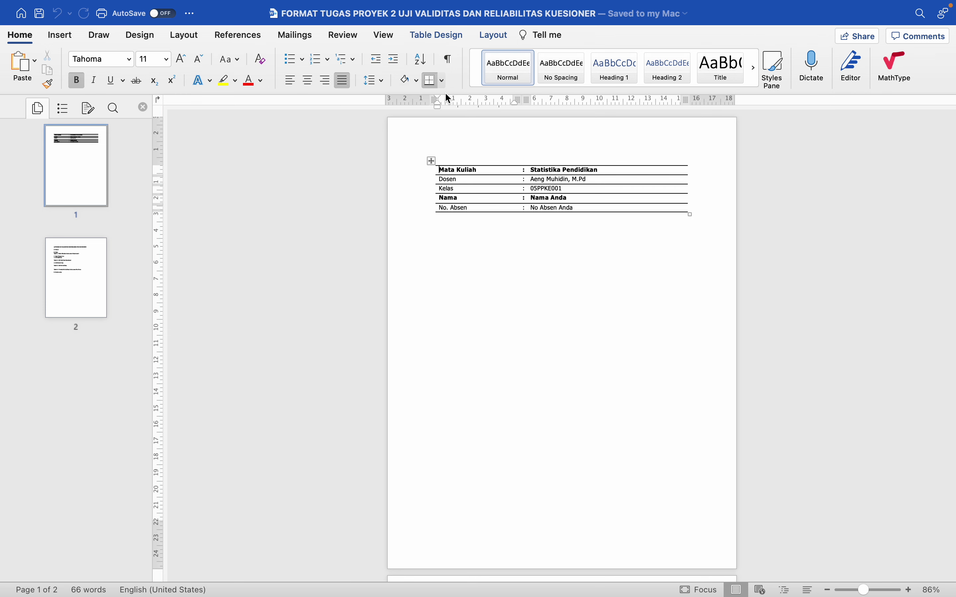
key("super+Tab")
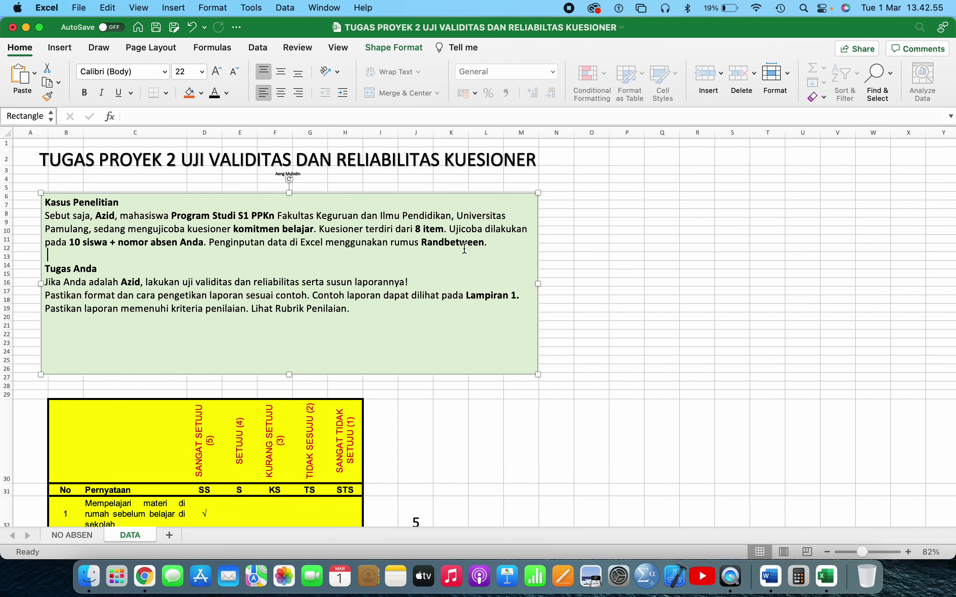
left_click(628, 265)
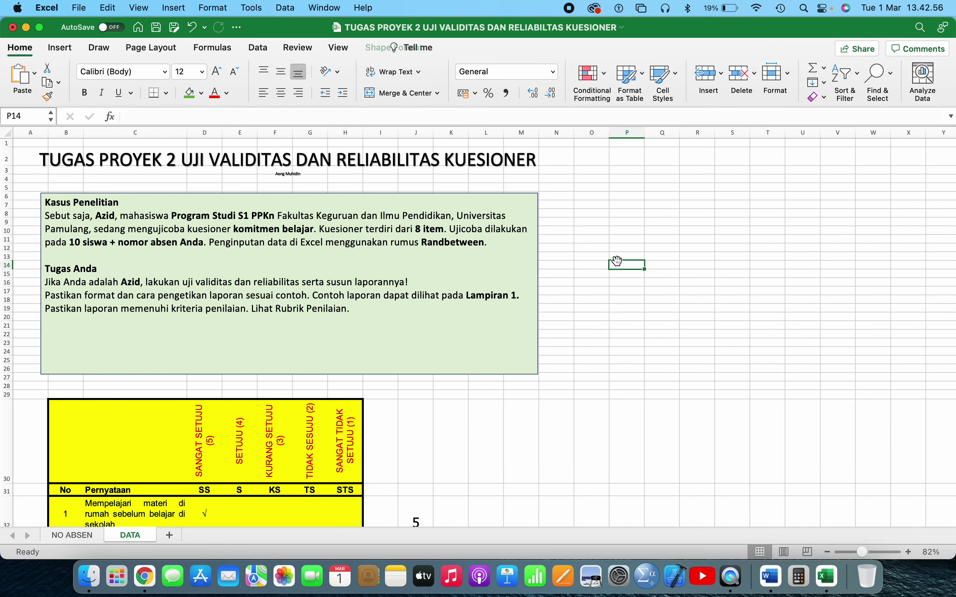
left_click(376, 245)
left_click(594, 285)
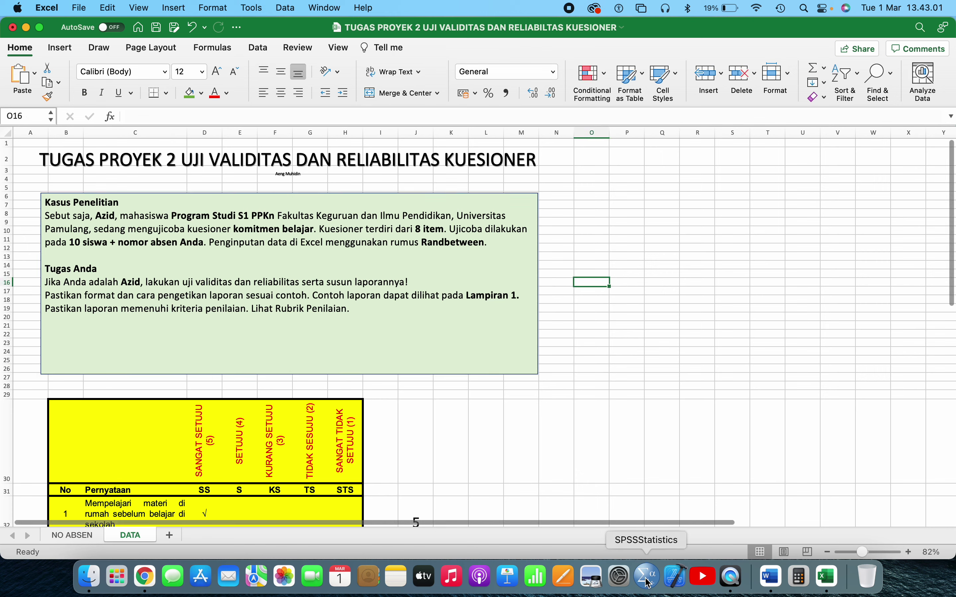
left_click(664, 386)
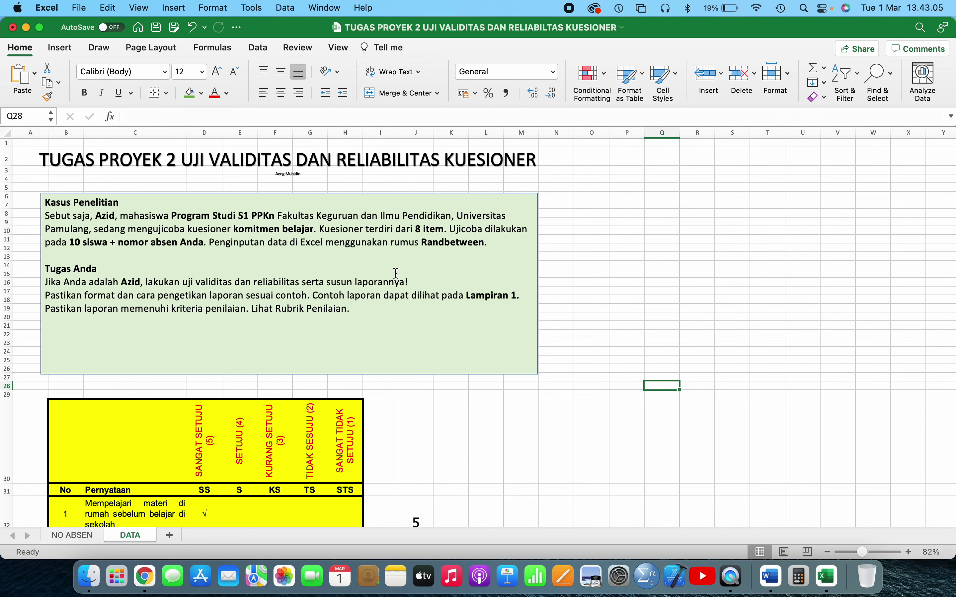
Step: Shorten the green Kasus Penelitian text box so its lower edge ends at row 23
left_click(414, 307)
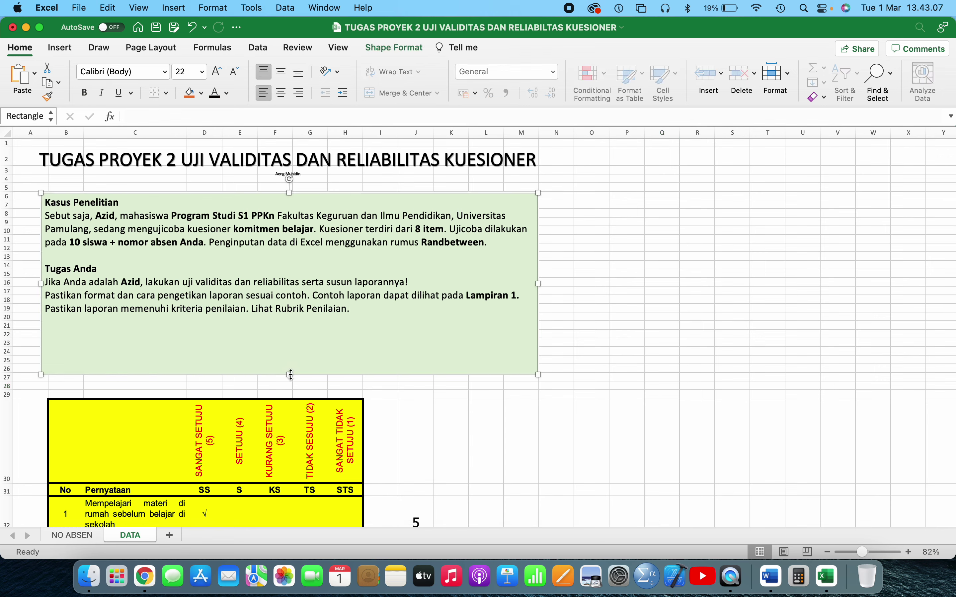
left_click_drag(290, 374, 290, 344)
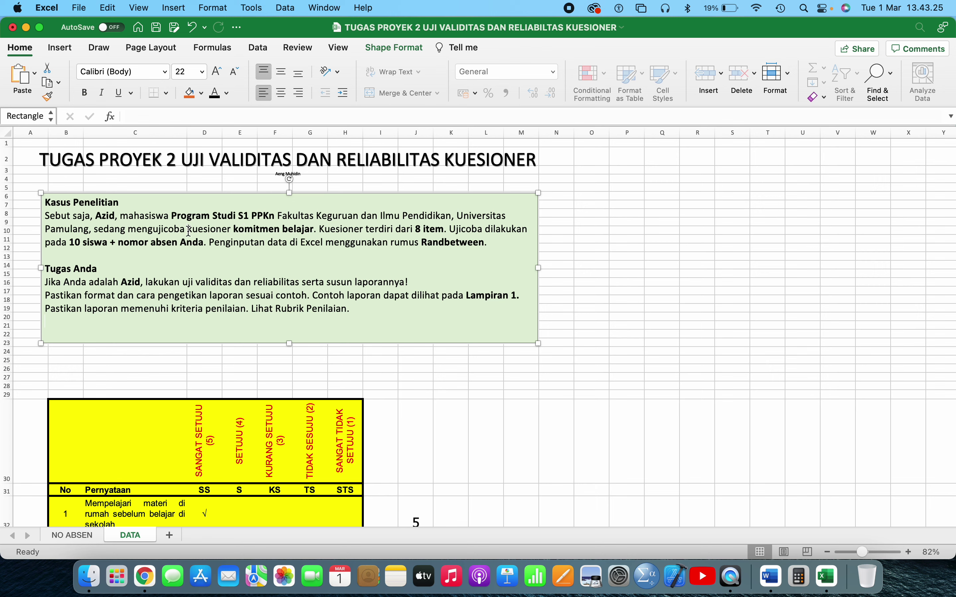
Step: Review the assignment text, highlighting the questionnaire item count, the Excel data entry with Randbetween, and the validity and reliability test task
left_click_drag(188, 230, 434, 228)
left_click(355, 230)
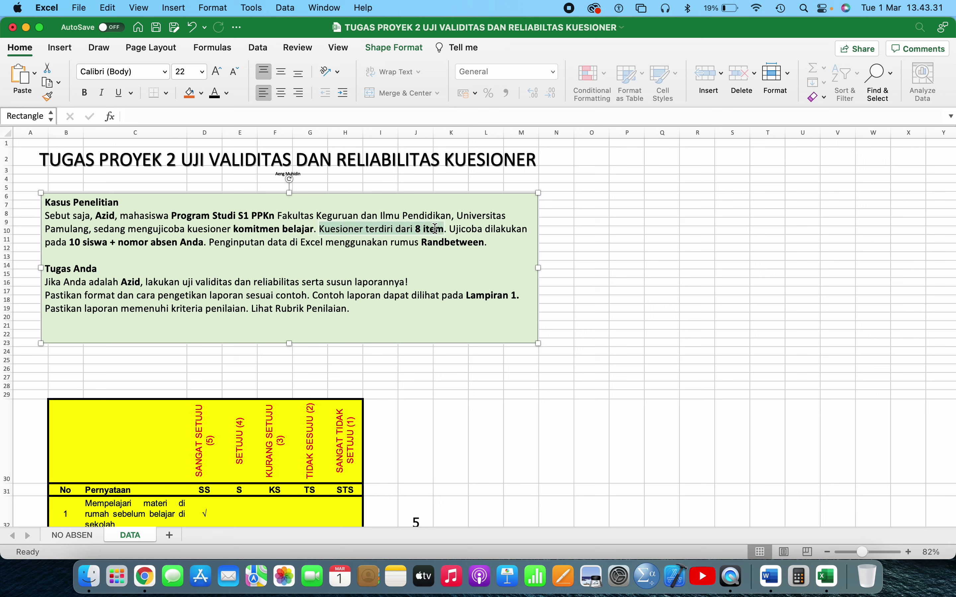
left_click(466, 229)
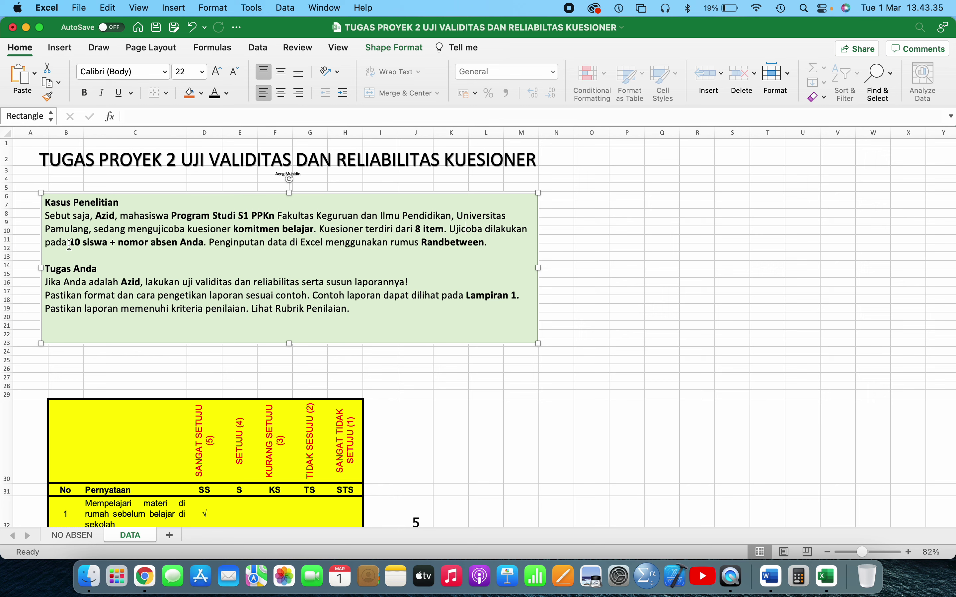
left_click_drag(69, 243, 326, 242)
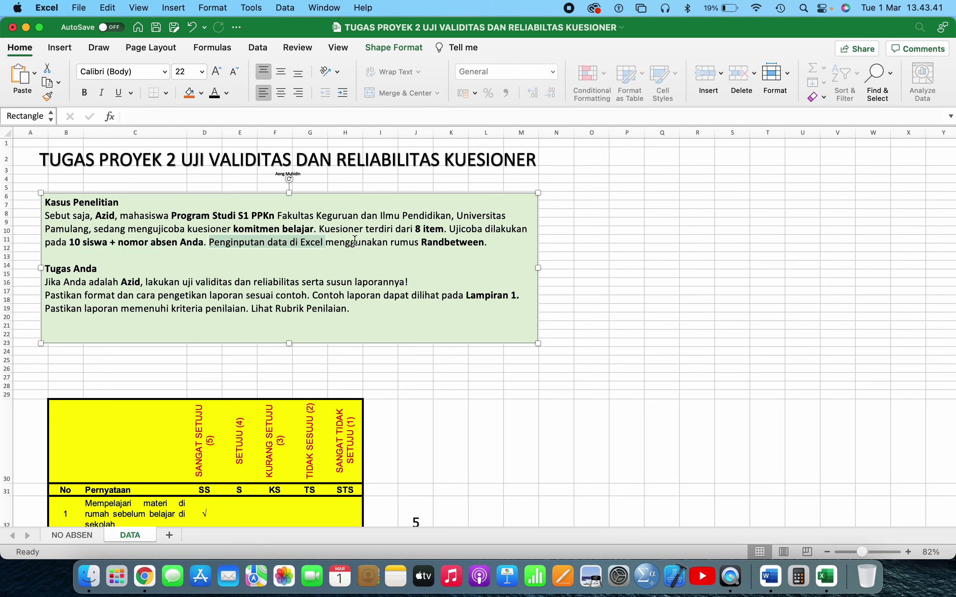
left_click(405, 242)
left_click_drag(428, 242, 479, 242)
left_click(273, 282)
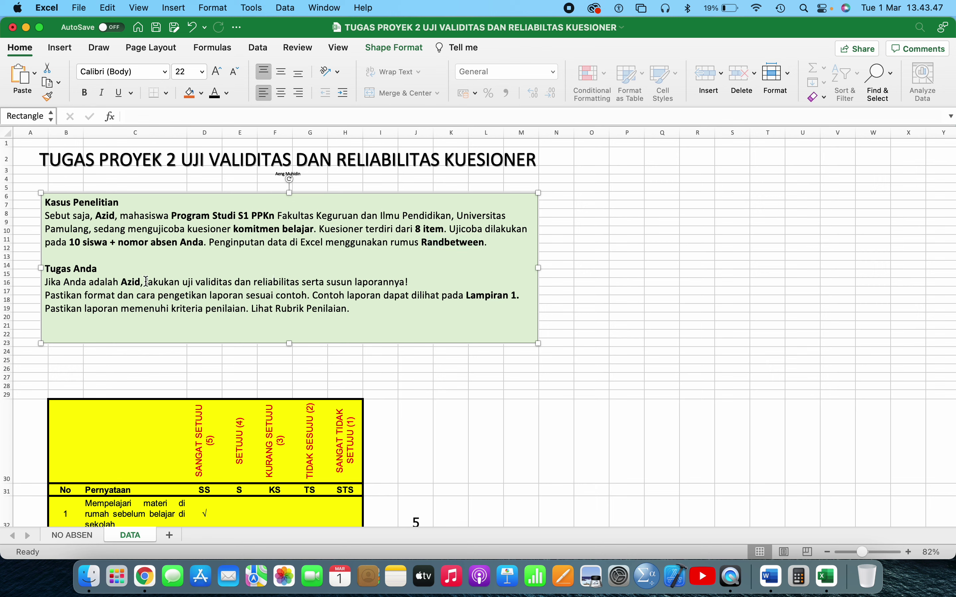
left_click_drag(145, 281, 284, 280)
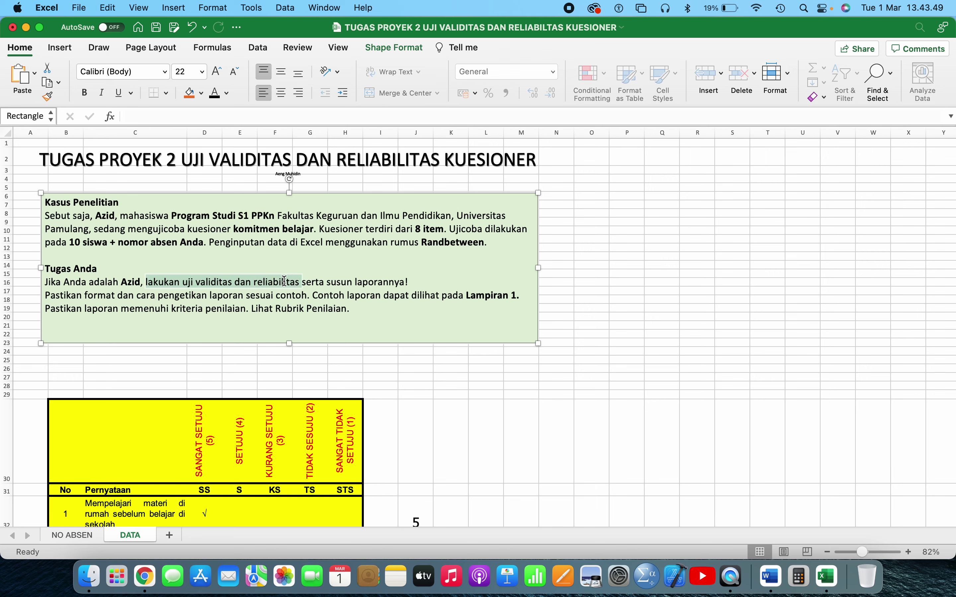
left_click(329, 284)
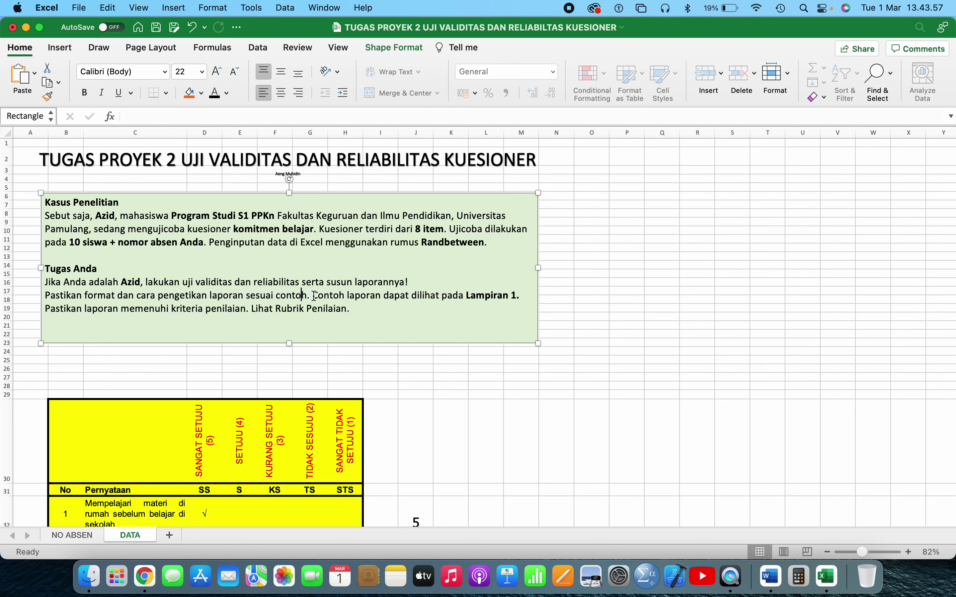
Step: Replace "Lampiran 1" in the report example sentence with "laman Richpage" and make only "Richpage." bold
left_click_drag(313, 296, 516, 297)
left_click(458, 295)
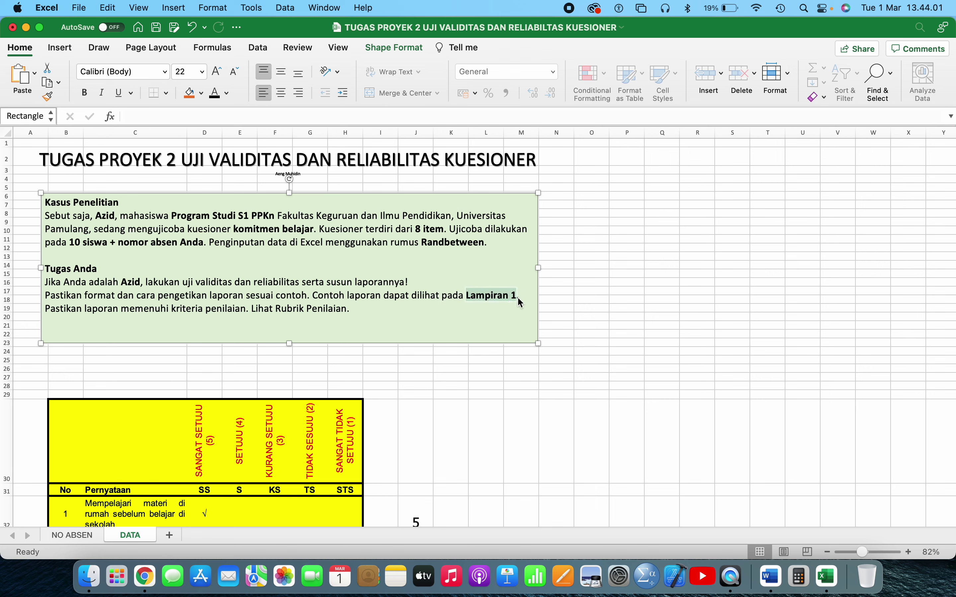
key("BackSpace")
key("super+b")
type("laman R")
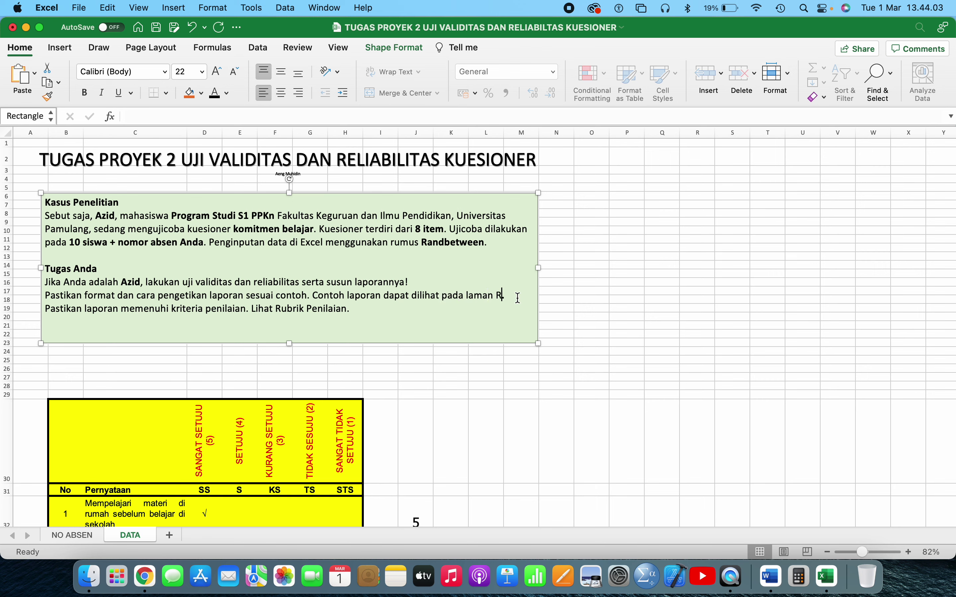
type("ichpage.")
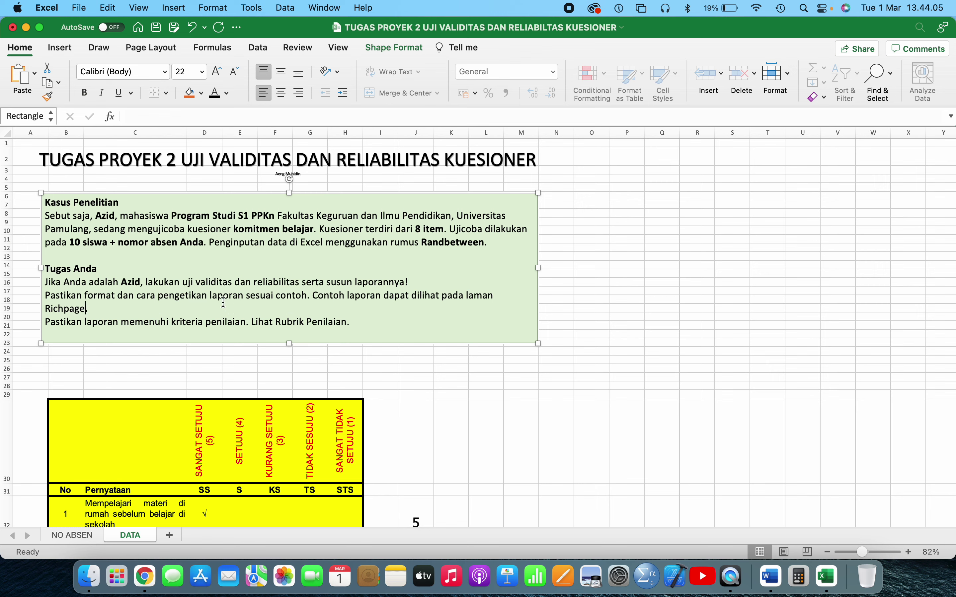
double_click(72, 309)
key("super+b")
Step: Add "di Modul" after "Rubrik Penilaian" in the last sentence and make "Rubrik Penilaian di Modul" bold
left_click(107, 322)
type("di Modul")
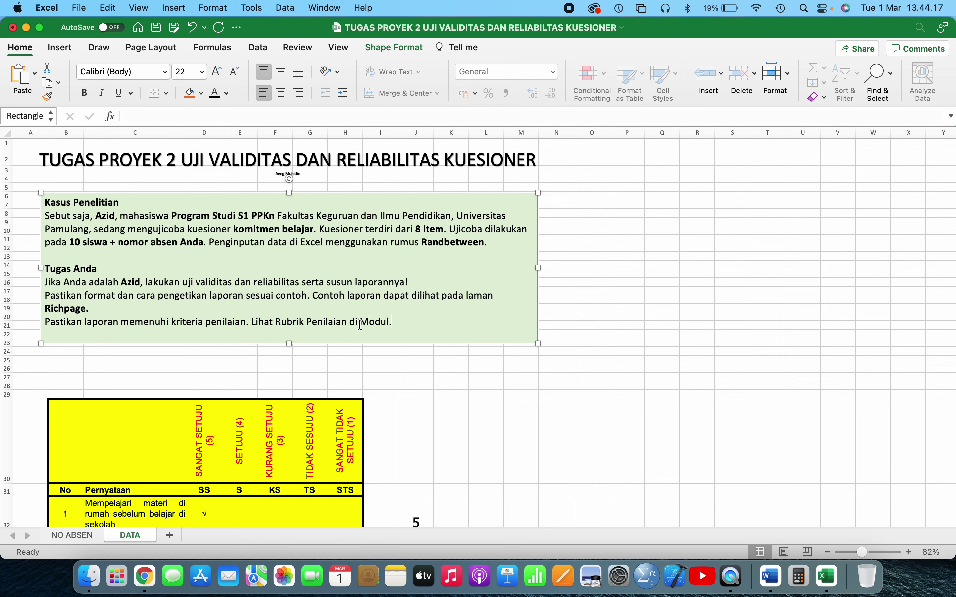
left_click_drag(276, 322, 375, 319)
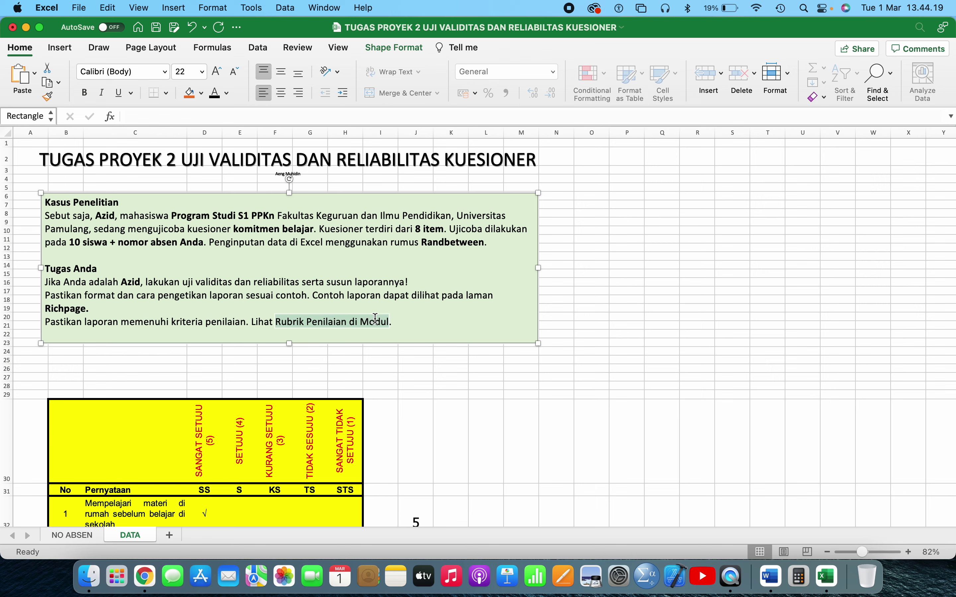
left_click(85, 93)
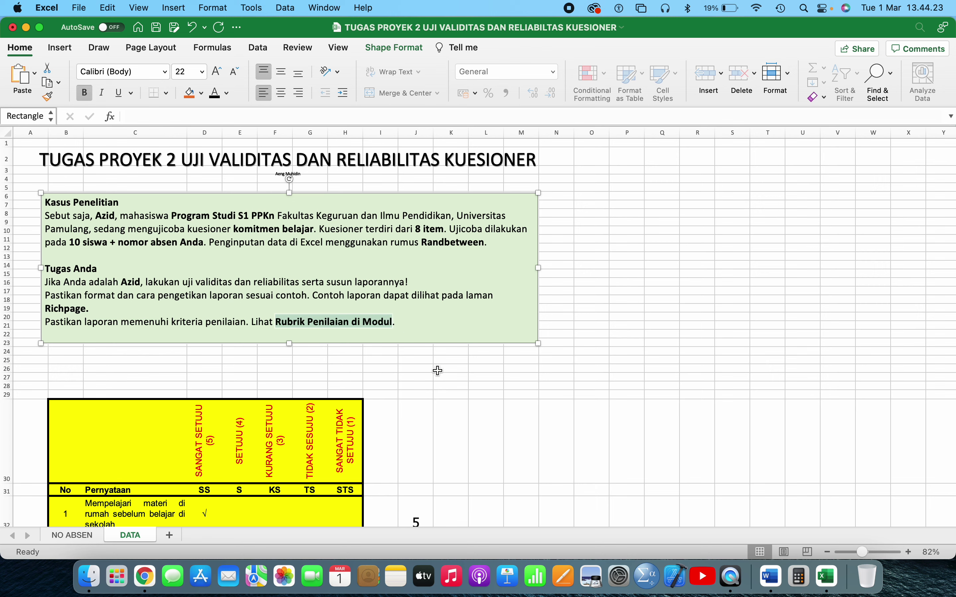
left_click(439, 420)
left_click(419, 379)
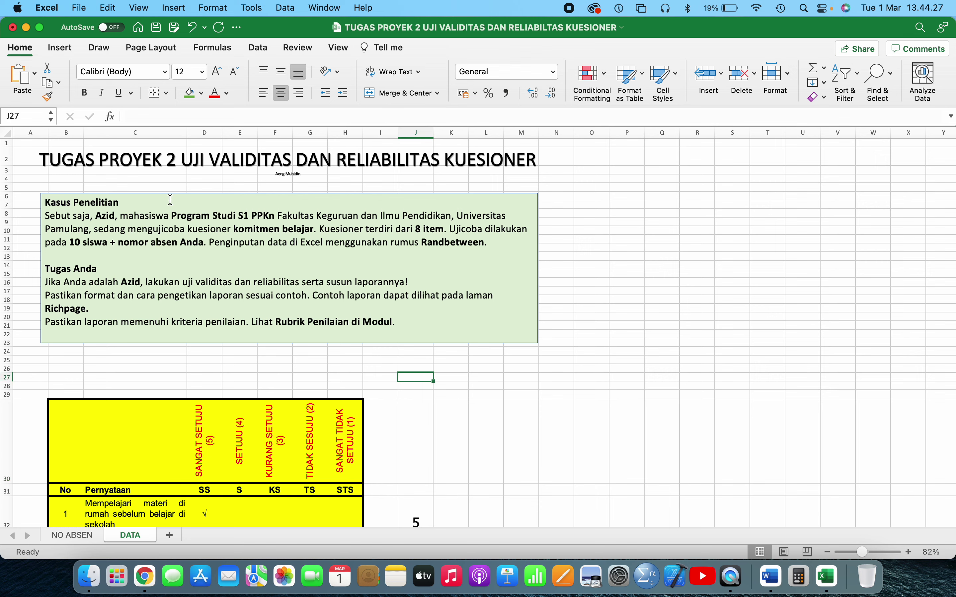
Step: Examine the yellow questionnaire table below the text box, with its statements, answer marks and adjacent scores
left_click(644, 234)
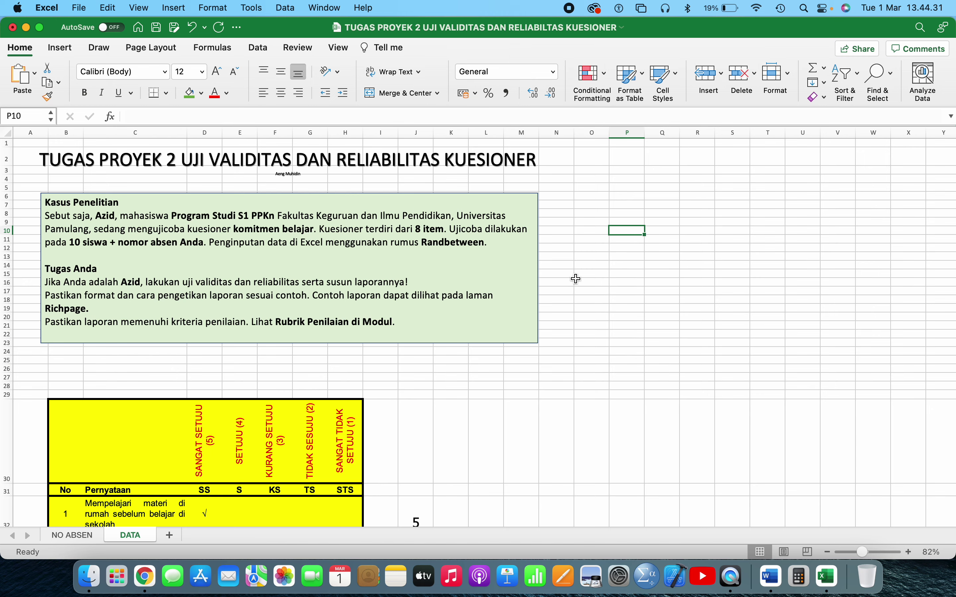
scroll(569, 285, "down", 5)
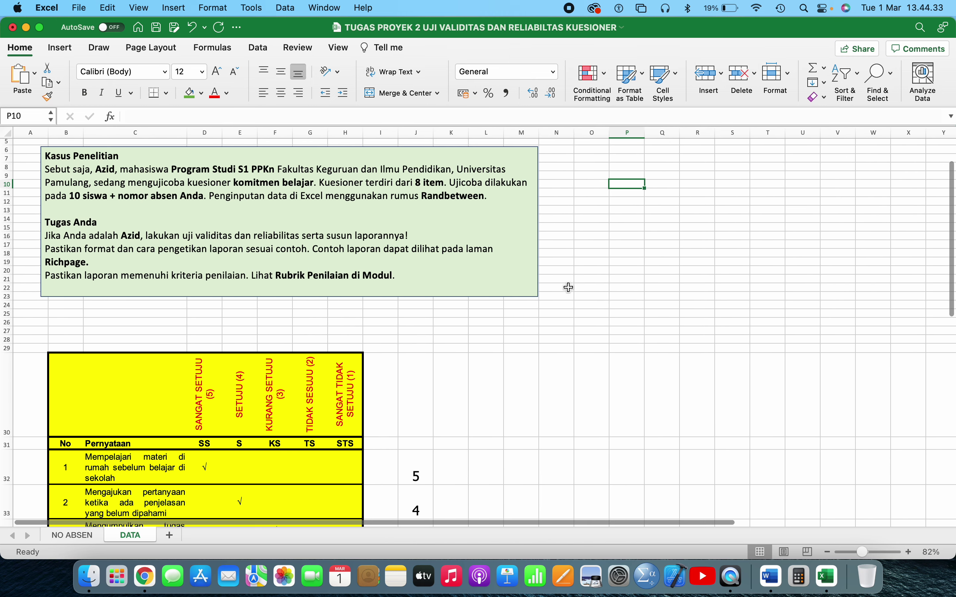
left_click(470, 342)
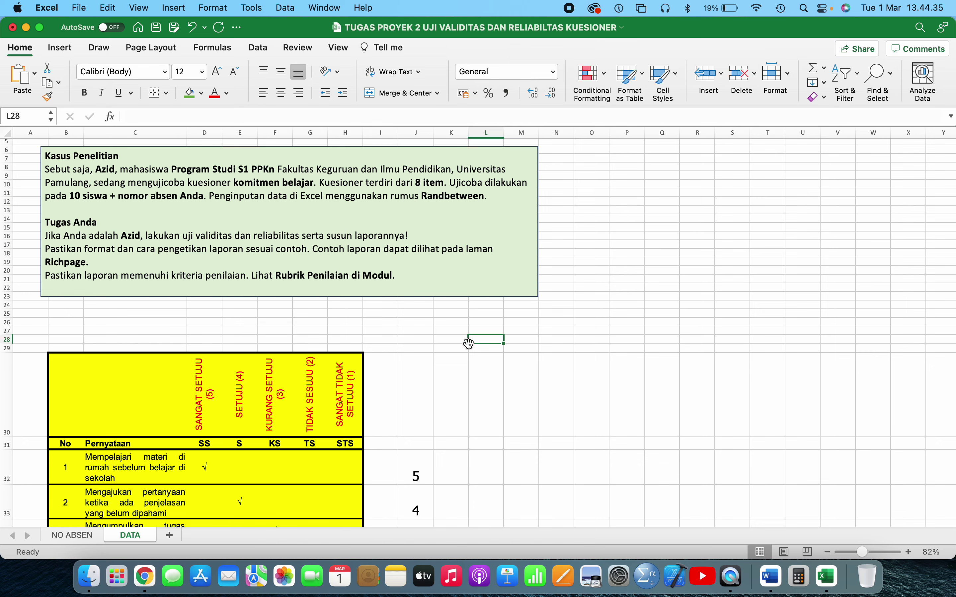
left_click(353, 349)
scroll(354, 348, "down", 6)
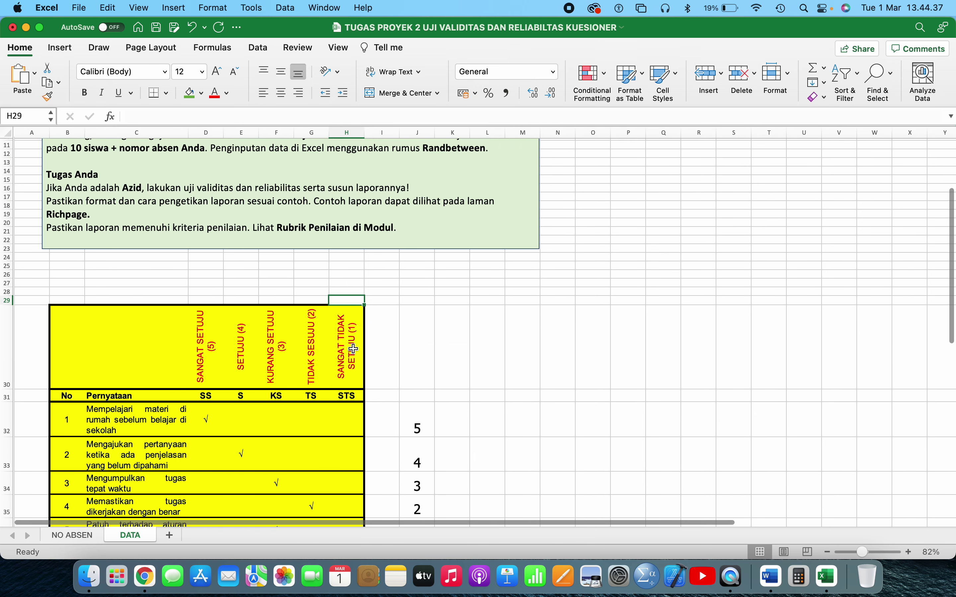
scroll(353, 349, "down", 10)
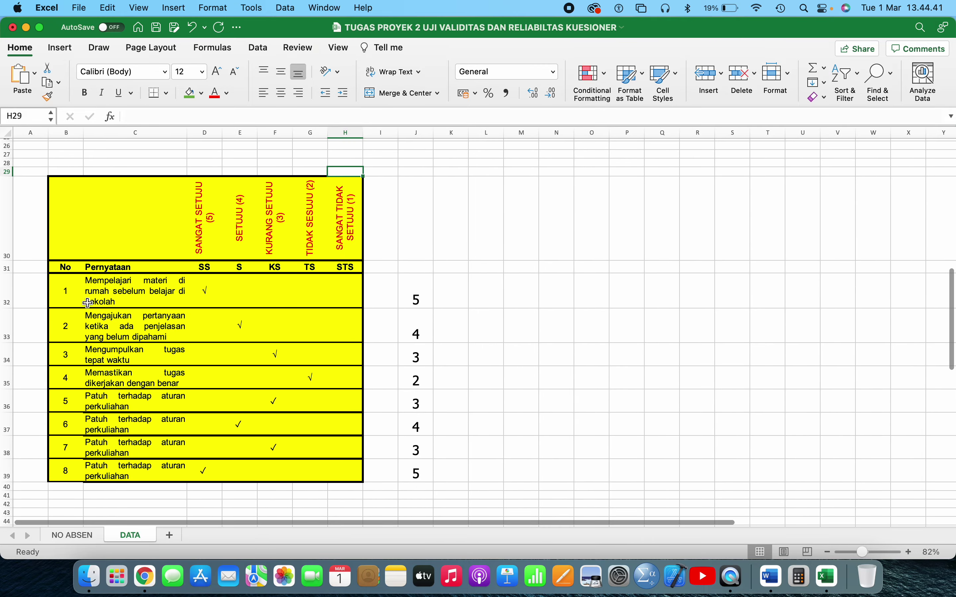
Step: Examine the first questionnaire statement and the five answer-scale headings from SANGAT SETUJU (5) to SANGAT TIDAK SETUJU (1)
left_click(85, 289)
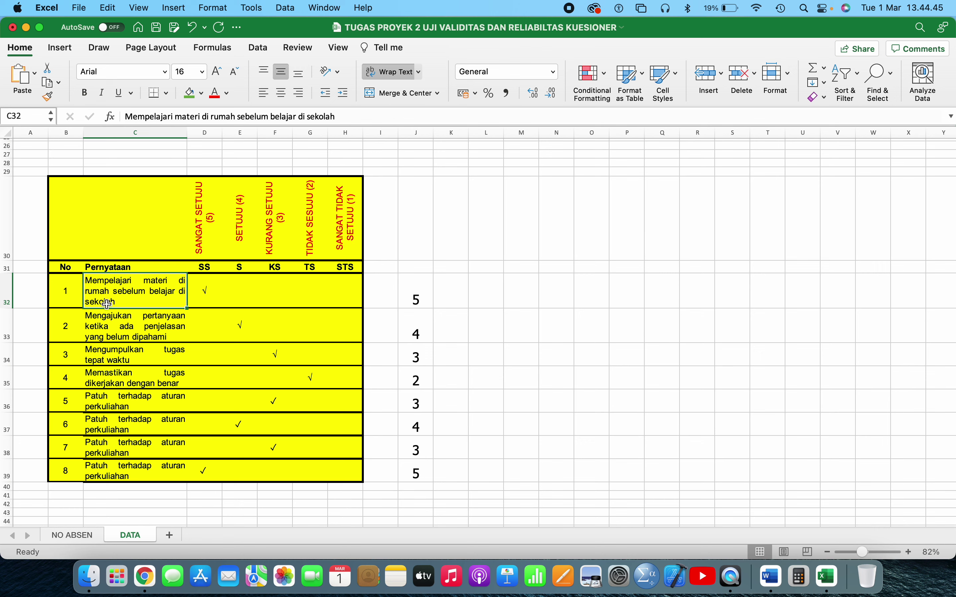
left_click(71, 290)
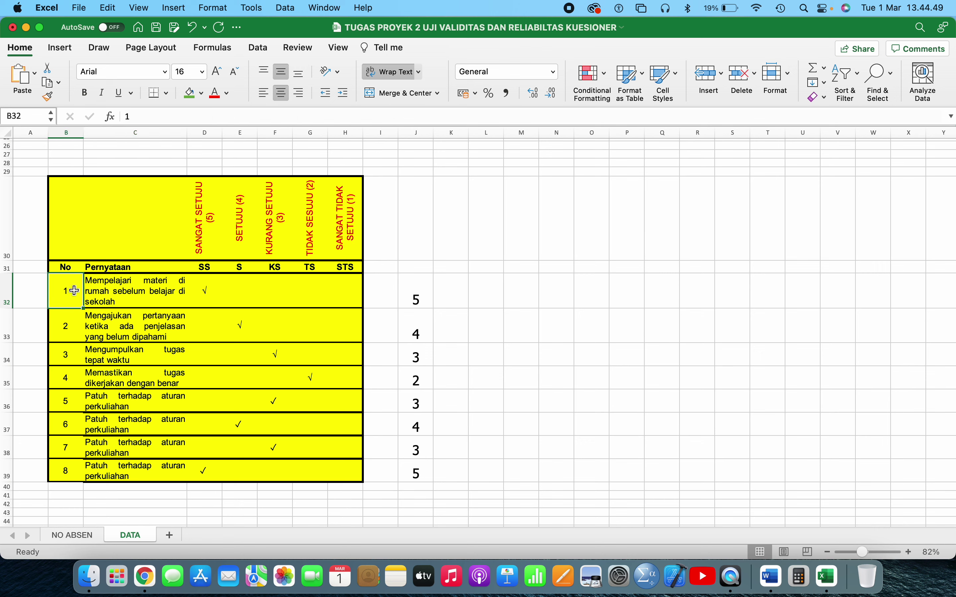
scroll(121, 305, "up", 2)
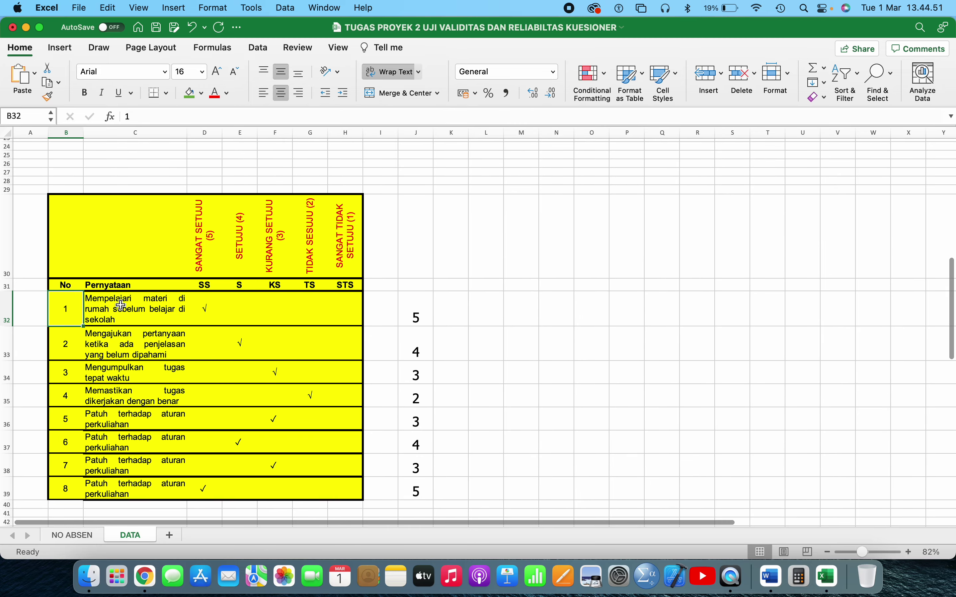
scroll(121, 305, "down", 1)
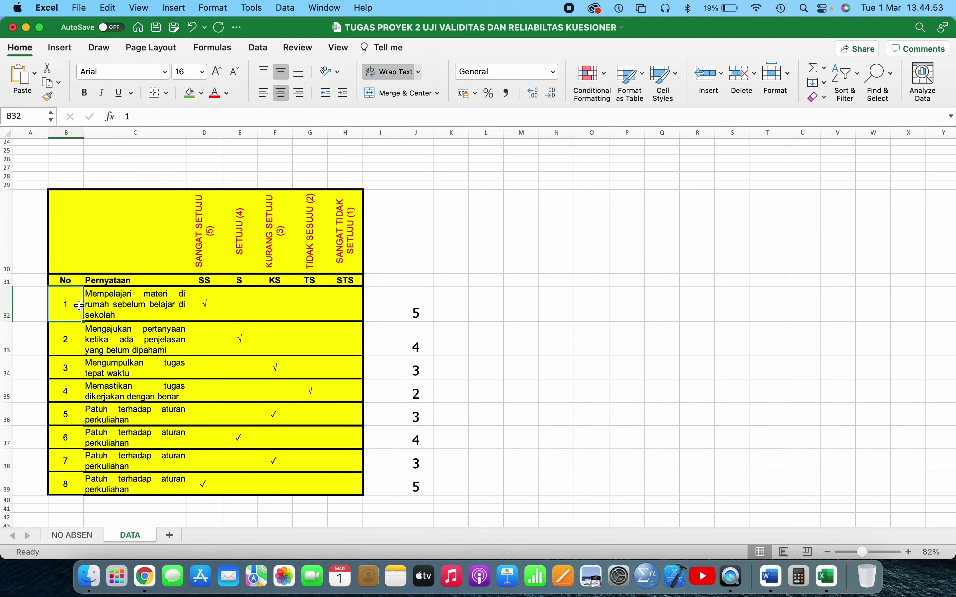
left_click_drag(75, 300, 116, 299)
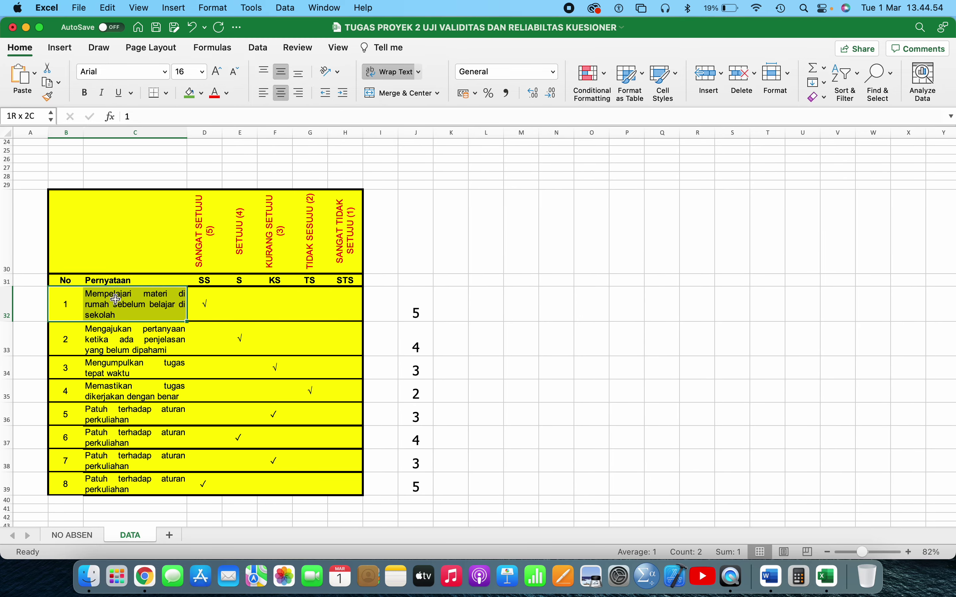
left_click(200, 243)
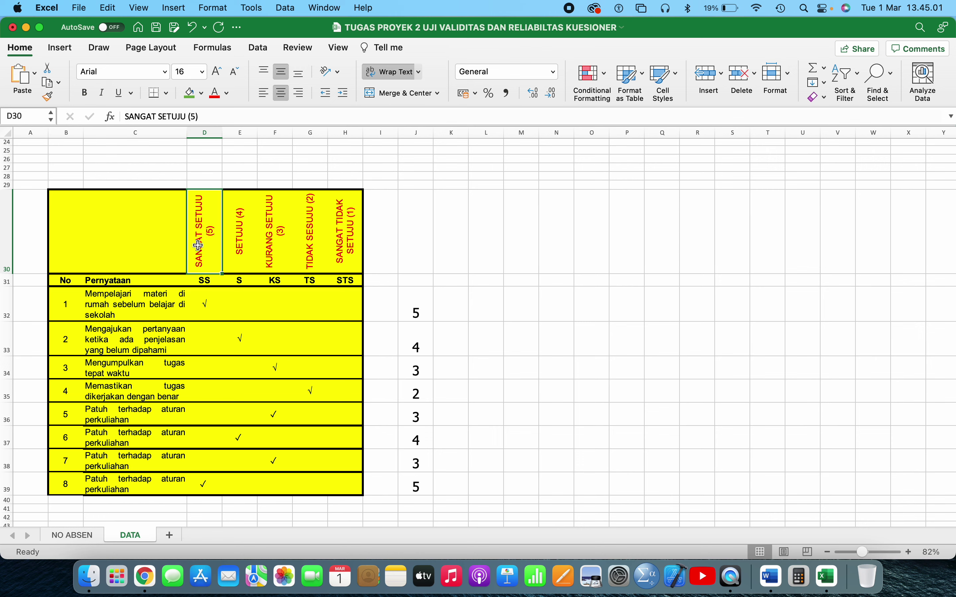
left_click(248, 237)
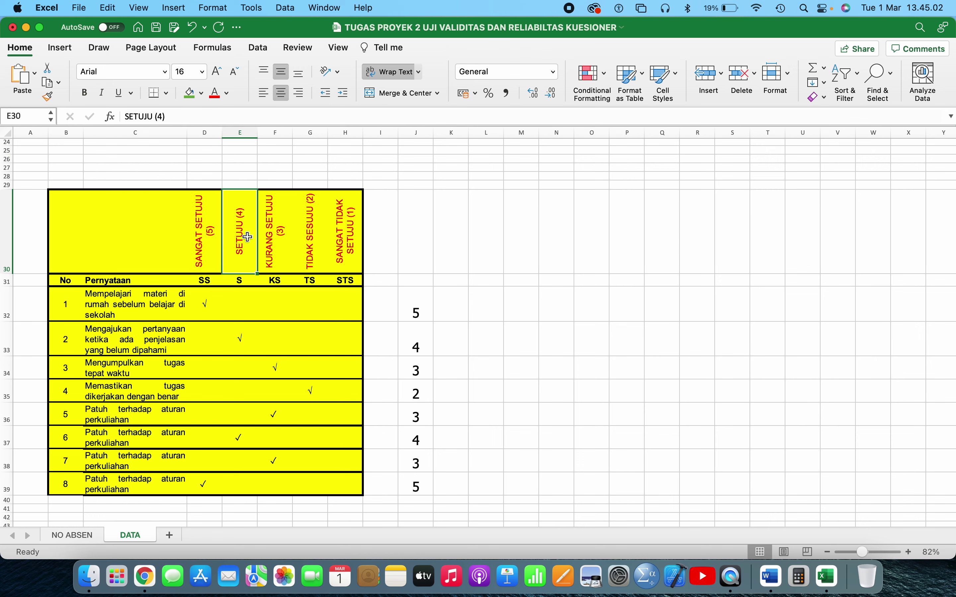
left_click(280, 234)
left_click(309, 235)
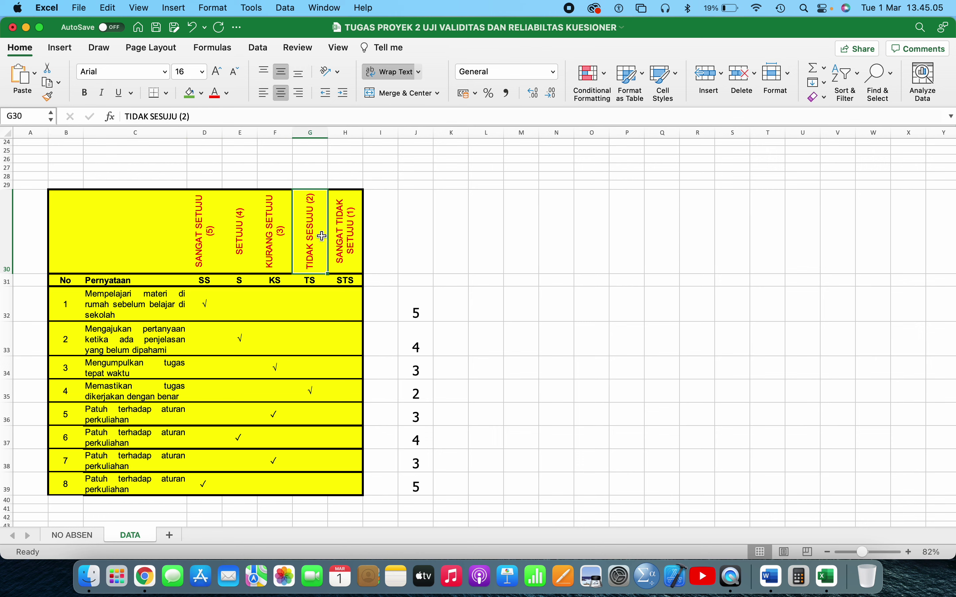
left_click(348, 242)
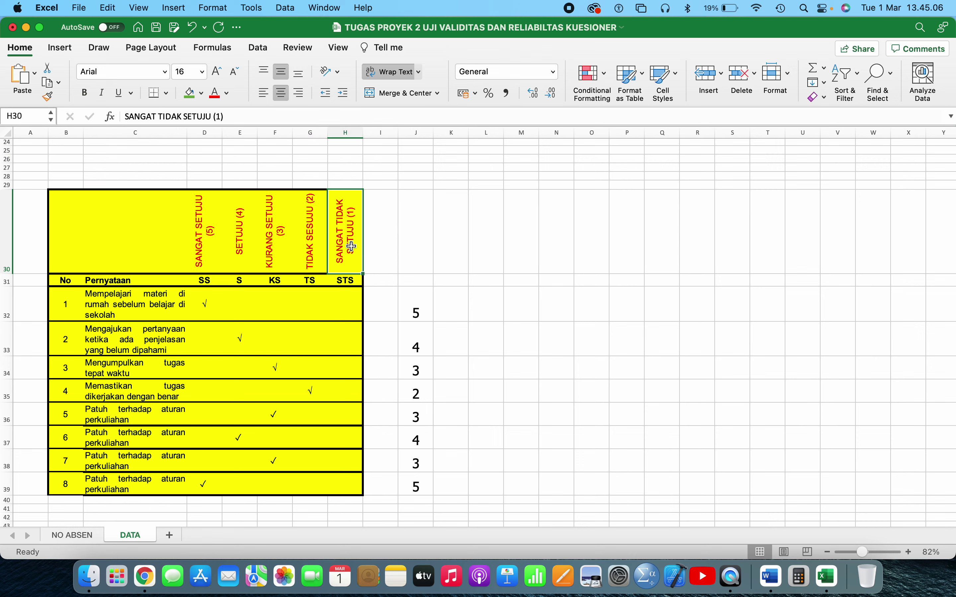
left_click(394, 246)
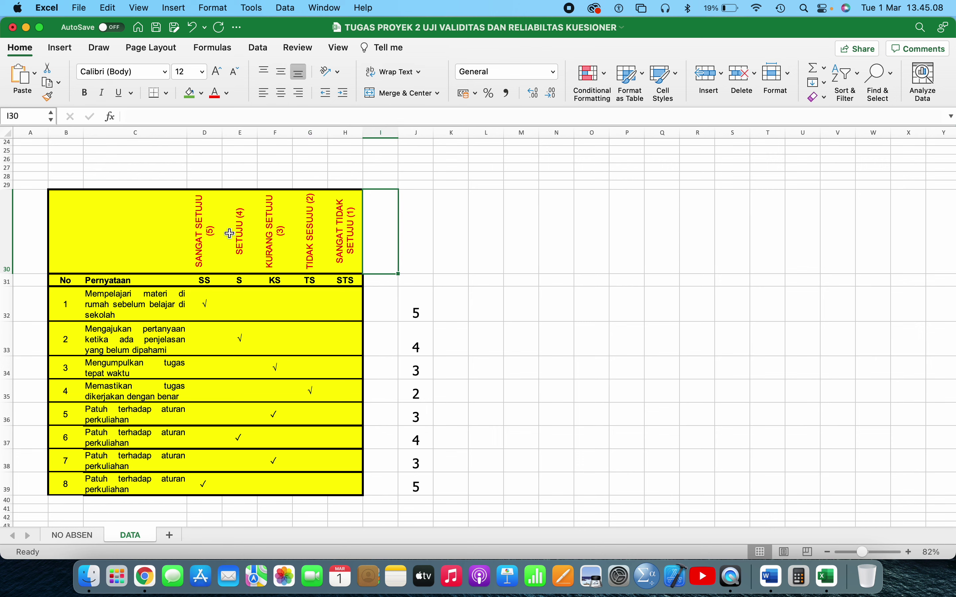
Step: Trace statement 1's check mark to its answer-scale heading and its matching score in column J
left_click(199, 233)
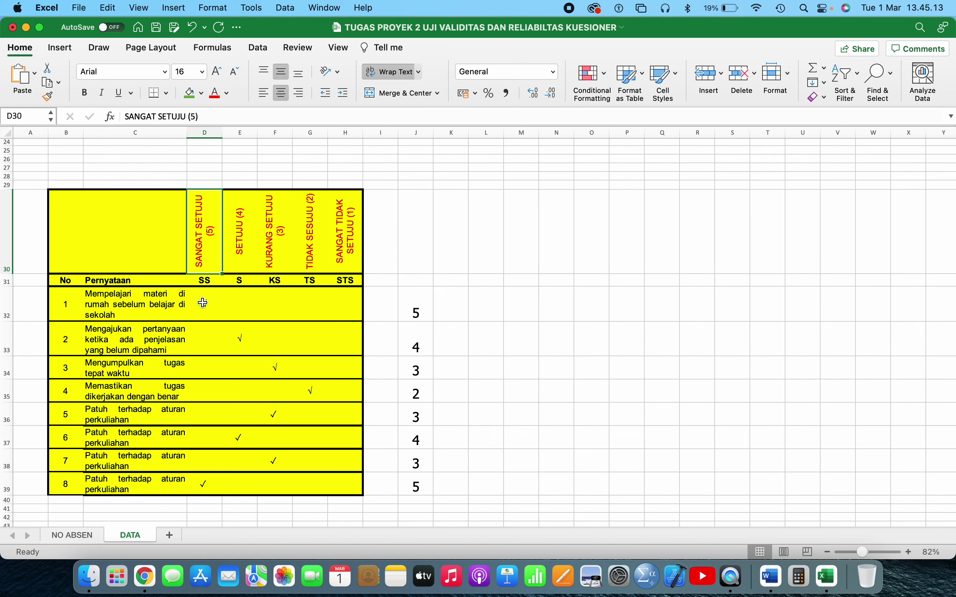
left_click(201, 302)
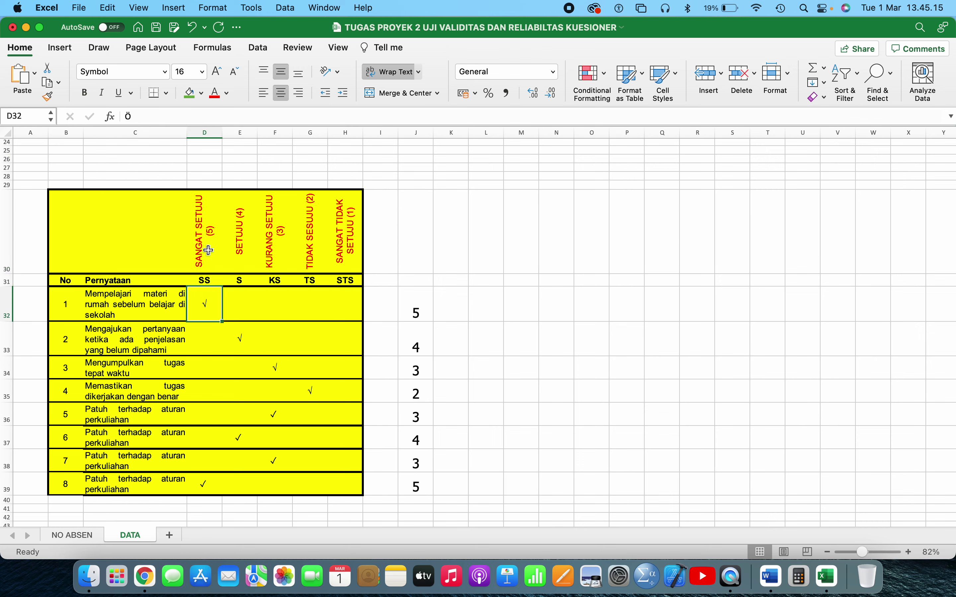
left_click(209, 230)
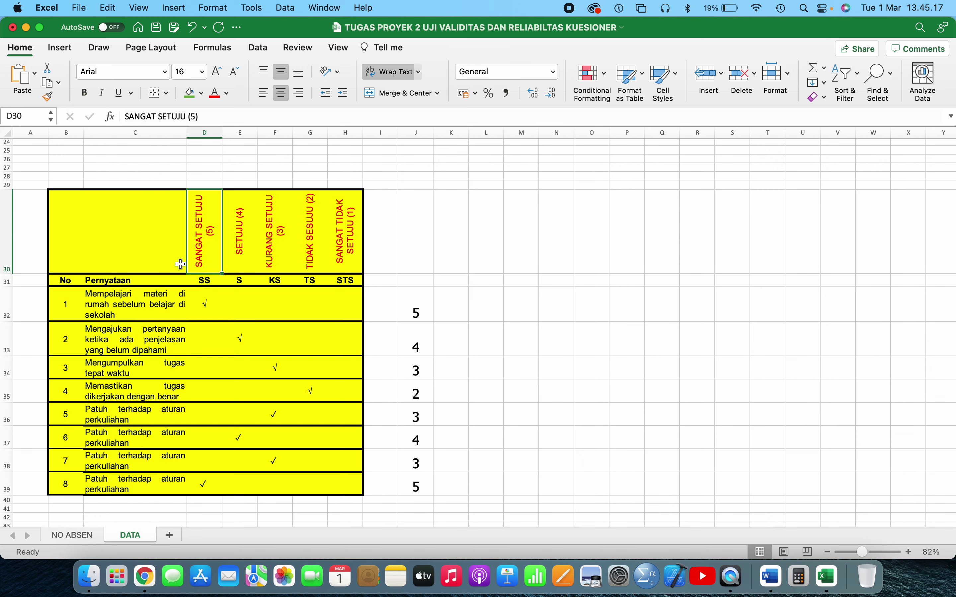
left_click(153, 284)
left_click(87, 308)
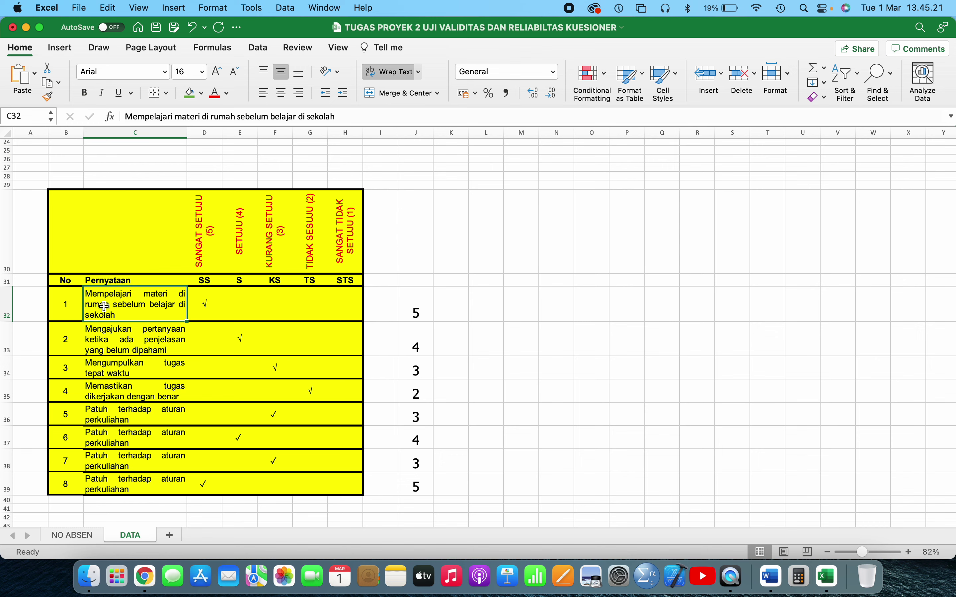
left_click(204, 294)
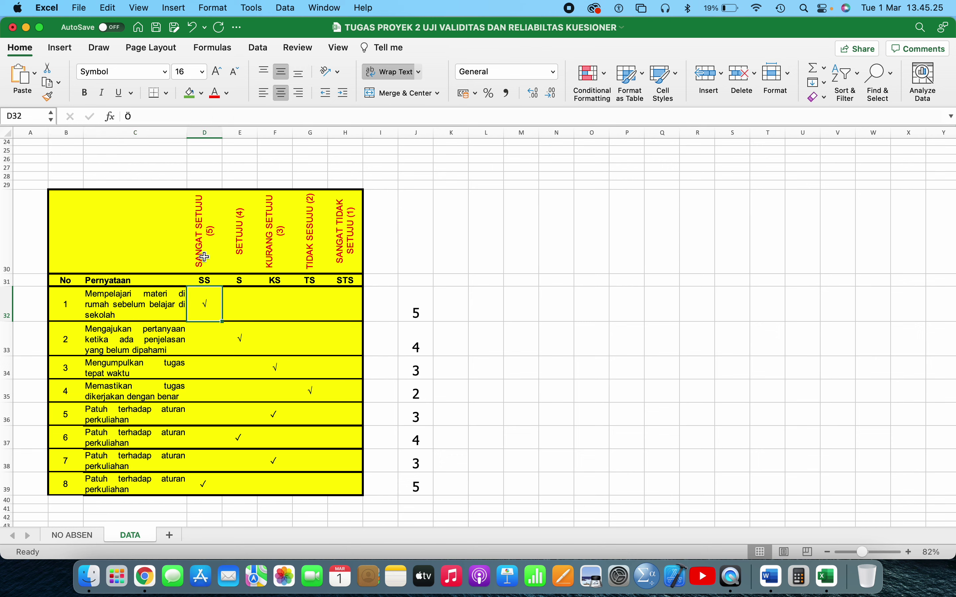
left_click(416, 312)
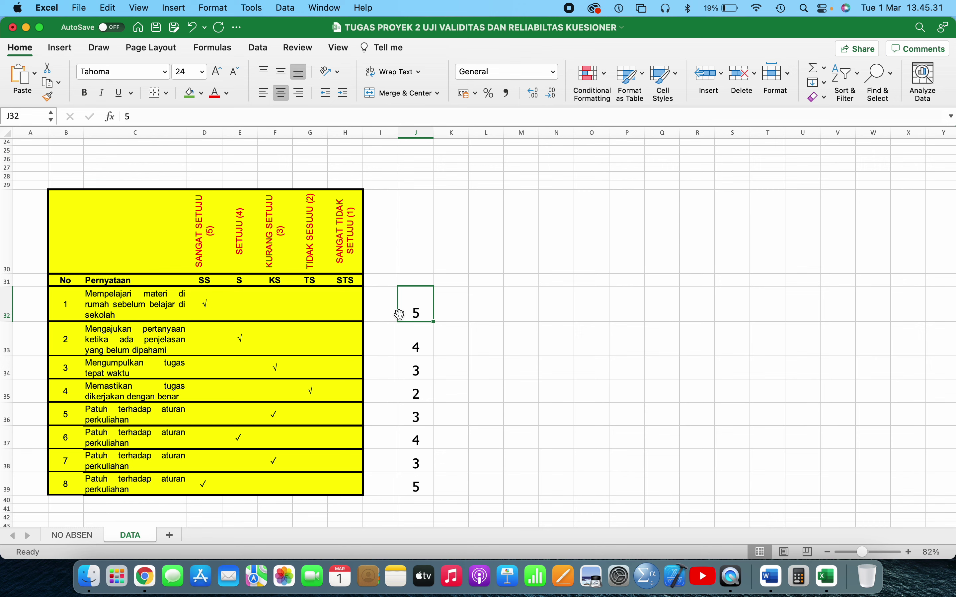
Step: Compare the check marks of statements 2 to 4 with their scores in column J
left_click(133, 340)
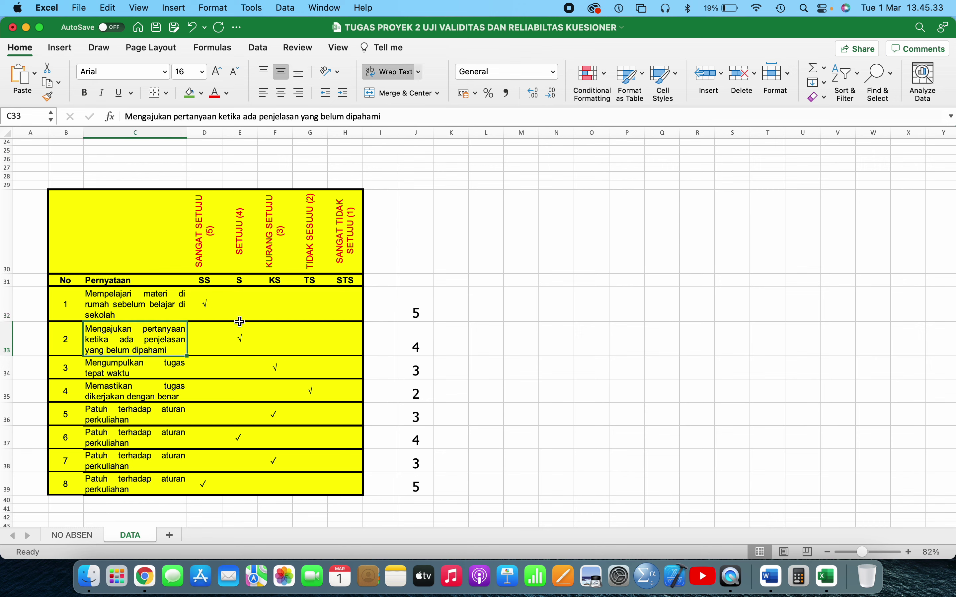
left_click(241, 337)
left_click(414, 346)
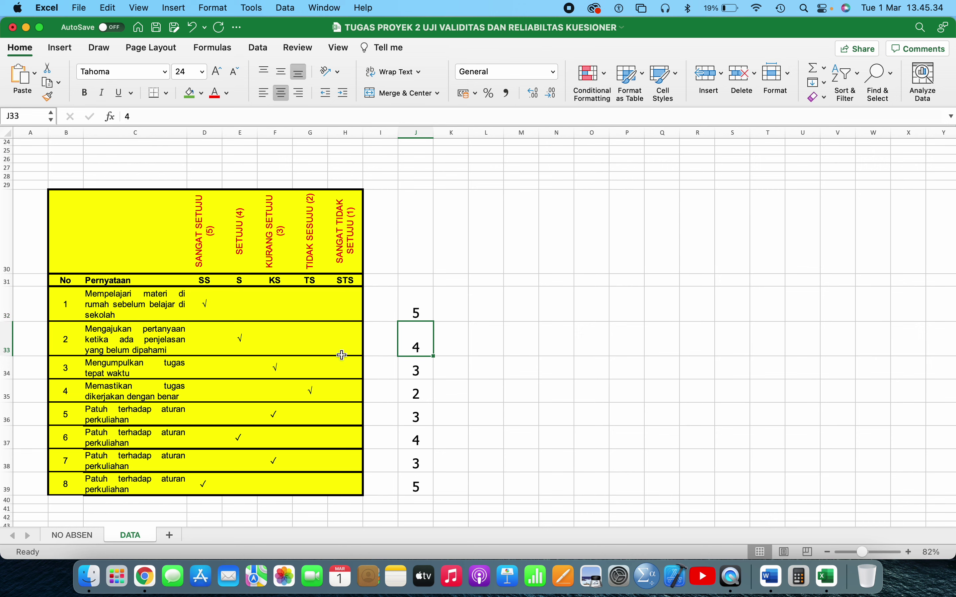
left_click(146, 371)
left_click(274, 367)
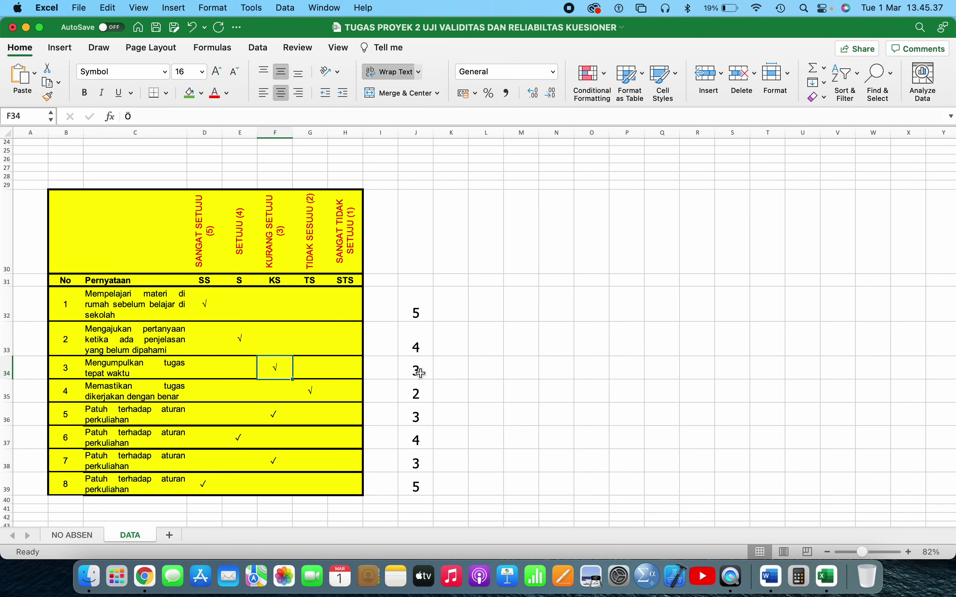
left_click(421, 392)
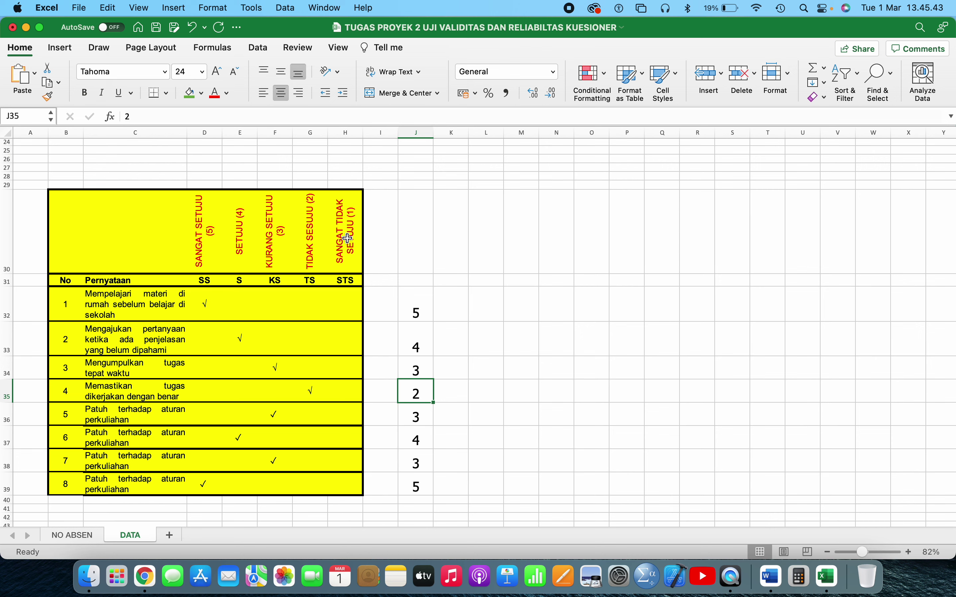
left_click(499, 262)
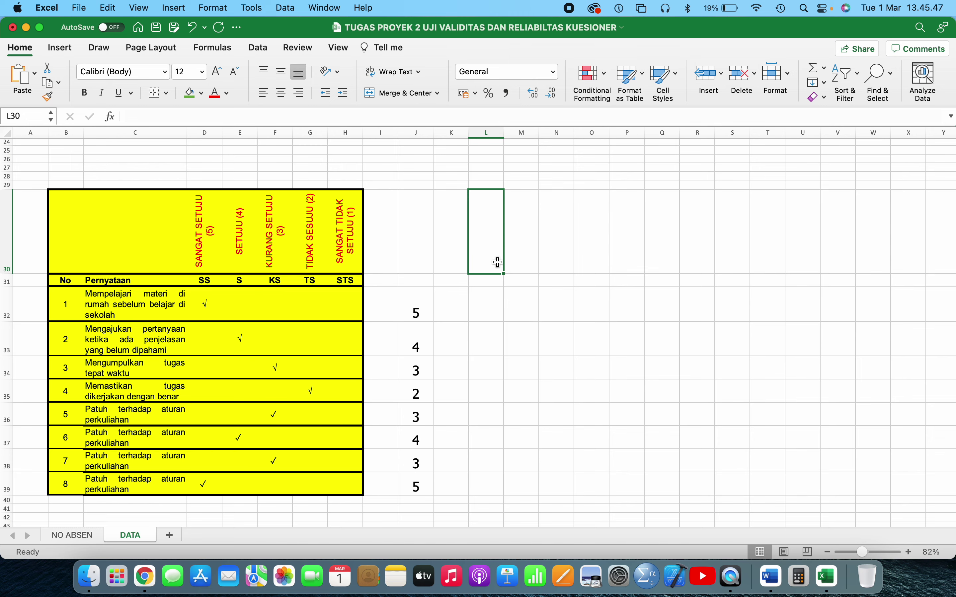
Step: Enter the heading "Sampel" in cell P5, beside the assignment text box
scroll(498, 262, "up", 10)
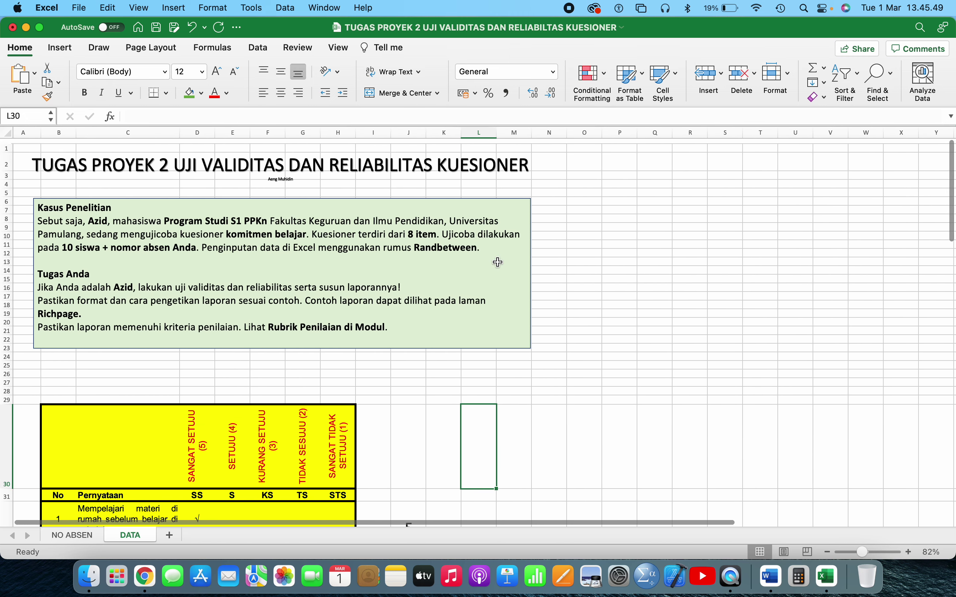
left_click(626, 187)
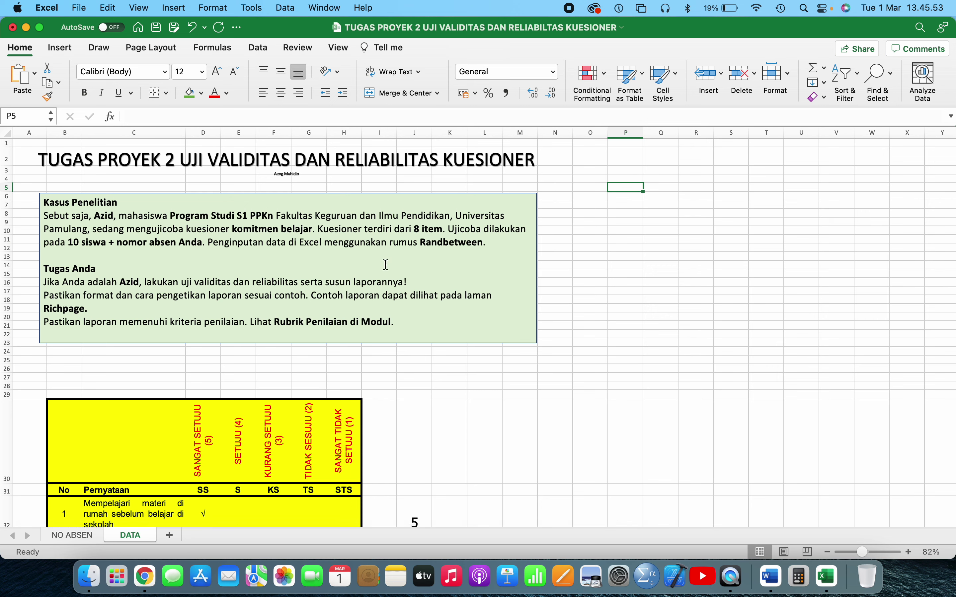
left_click(660, 187)
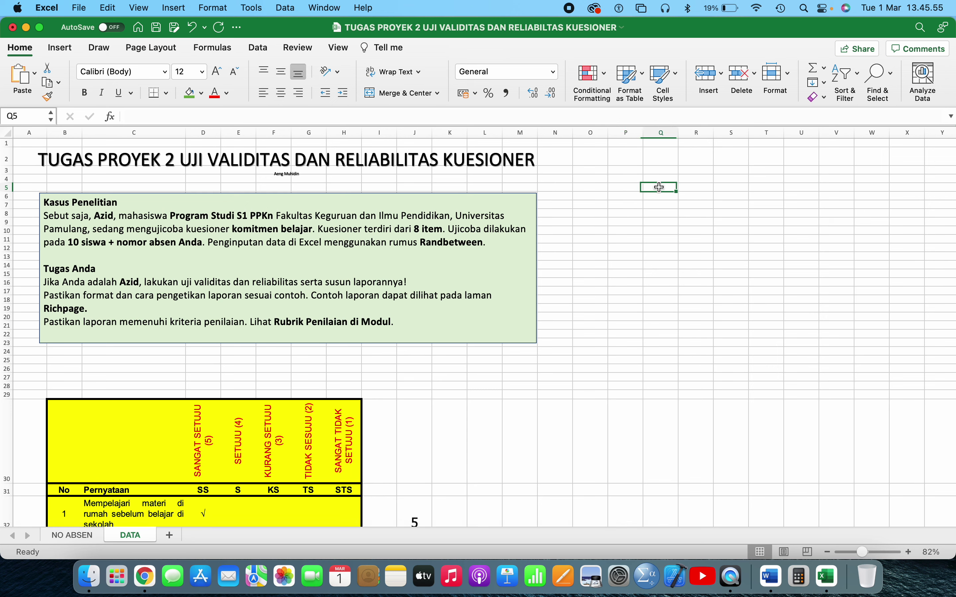
key("Left")
type("Sam")
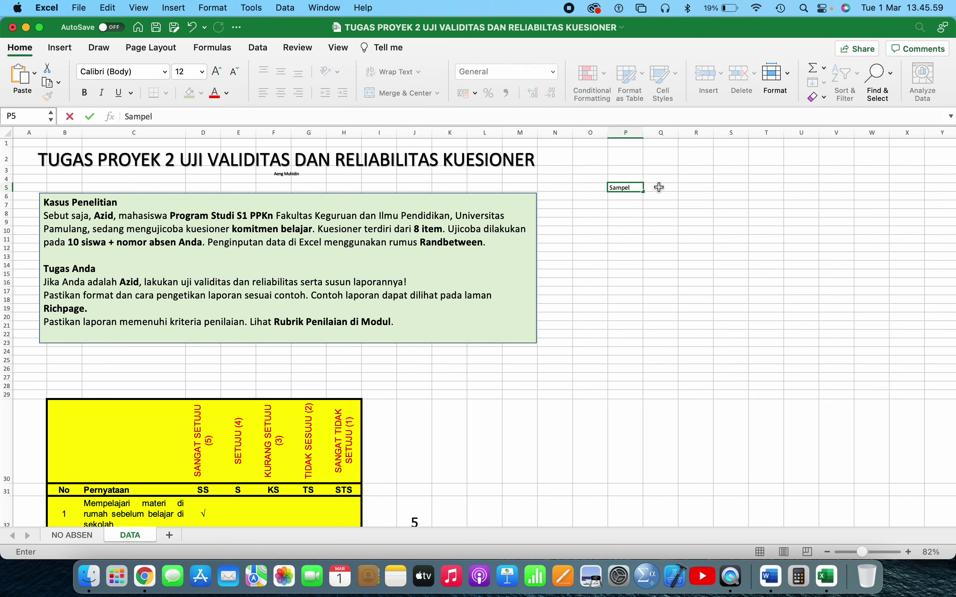
key("Return")
key("Up")
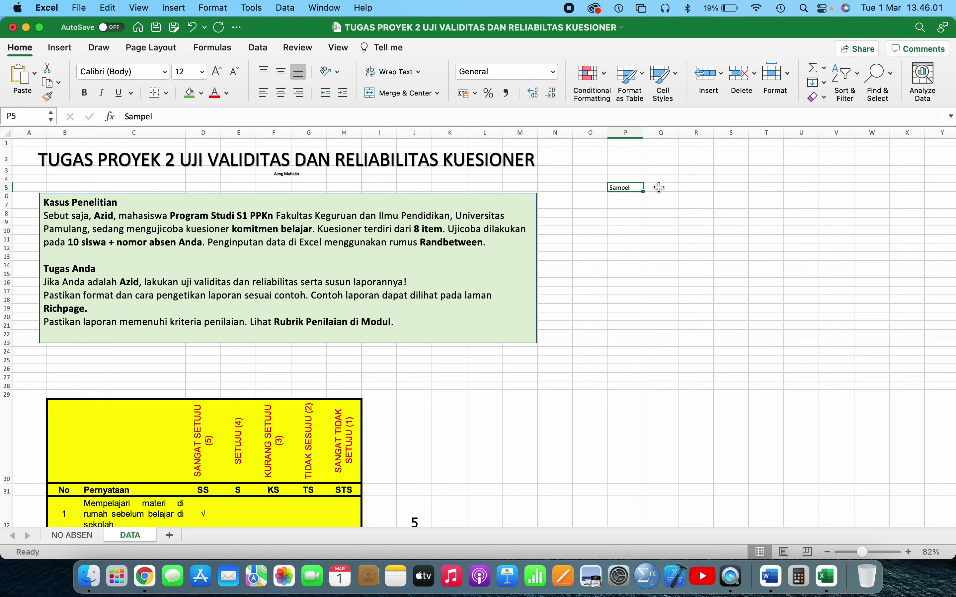
Step: Enter the headings "Item 1" in Q5 and "Item 2" in R5
left_click(659, 187)
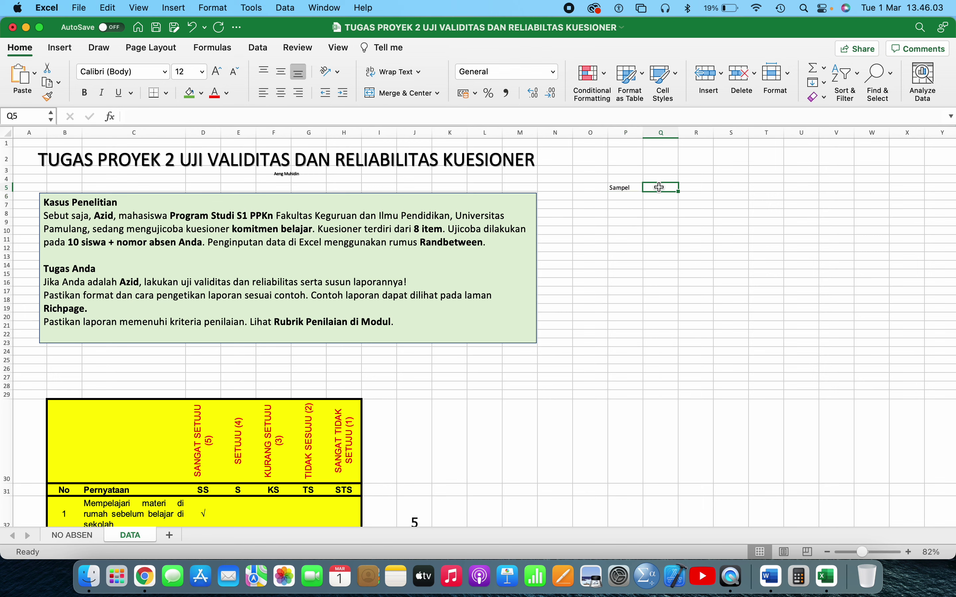
type("Item 1")
key("Tab")
type("It")
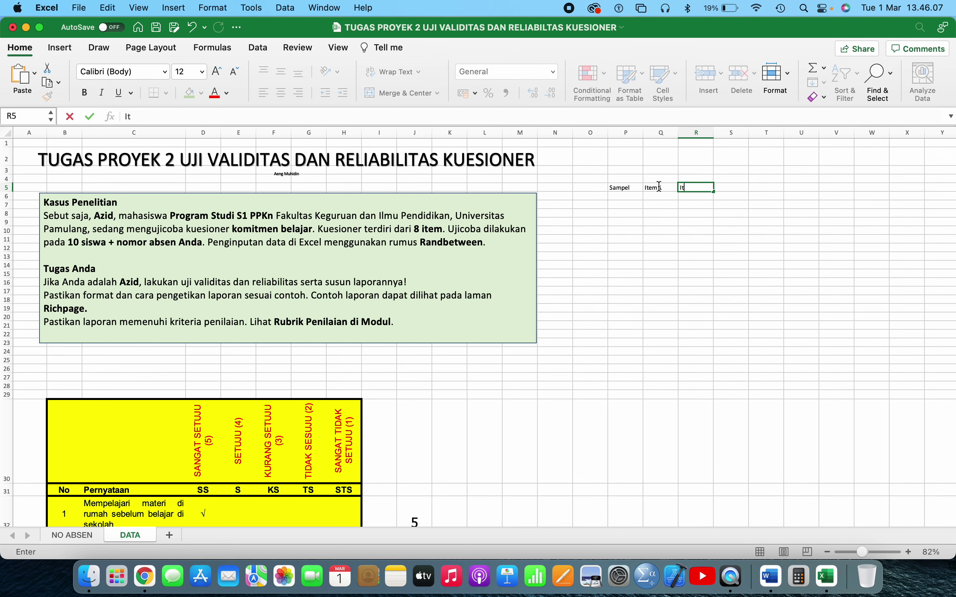
type("em 2")
key("Tab")
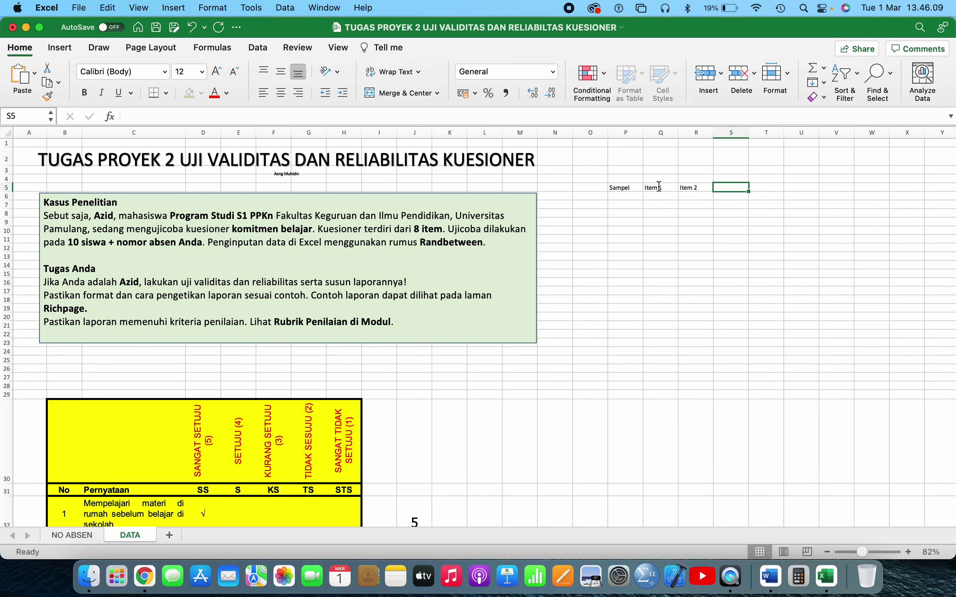
Step: Extend the item heading series across row 5 so that it ends with Item 8 in X5
scroll(653, 246, "right", 2)
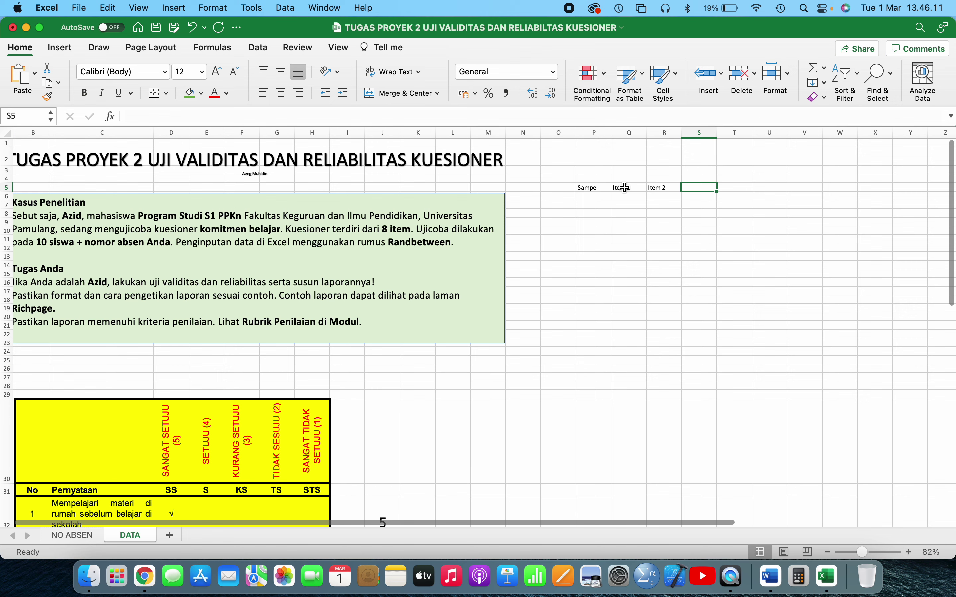
left_click_drag(627, 188, 915, 188)
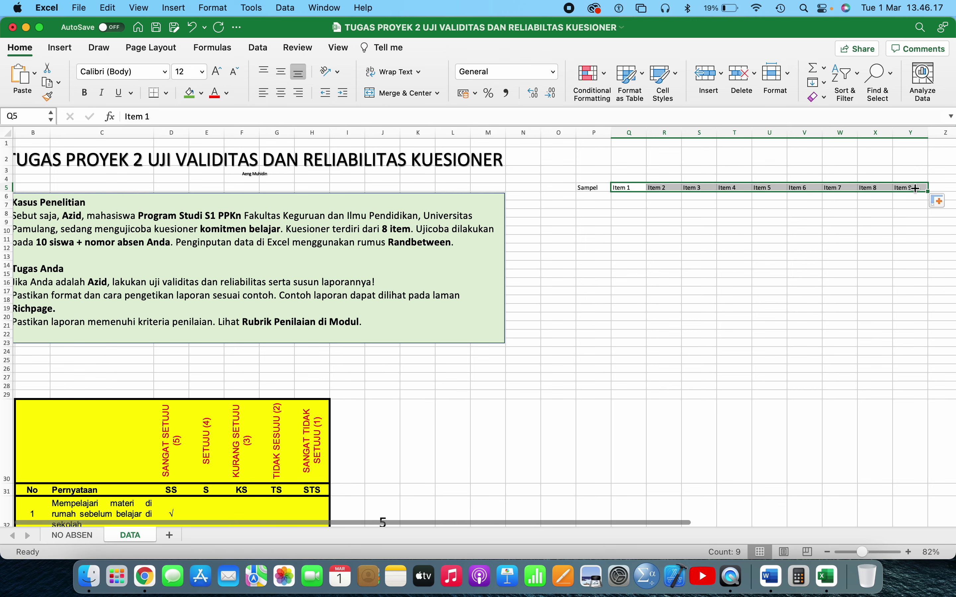
left_click(900, 188)
key("Delete")
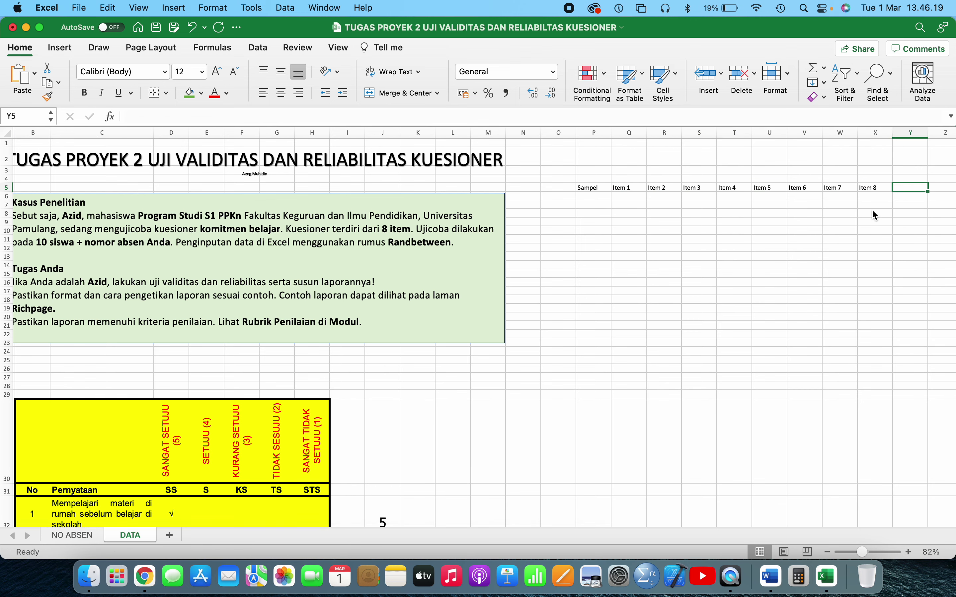
Step: Enter the heading "Skor Total" in cell Y5, directly after Item 8
type("Jumlah")
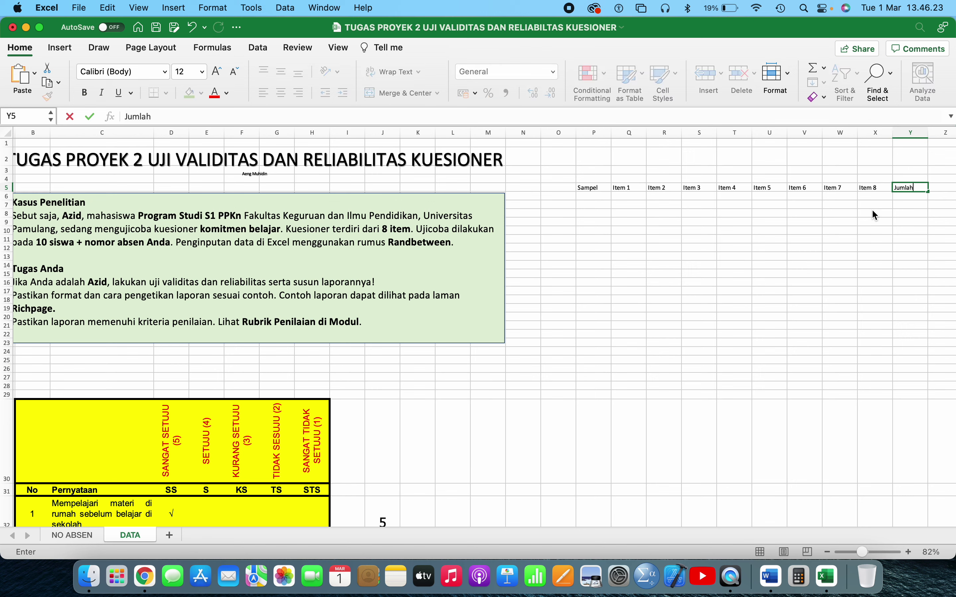
key("Return")
left_click(907, 188)
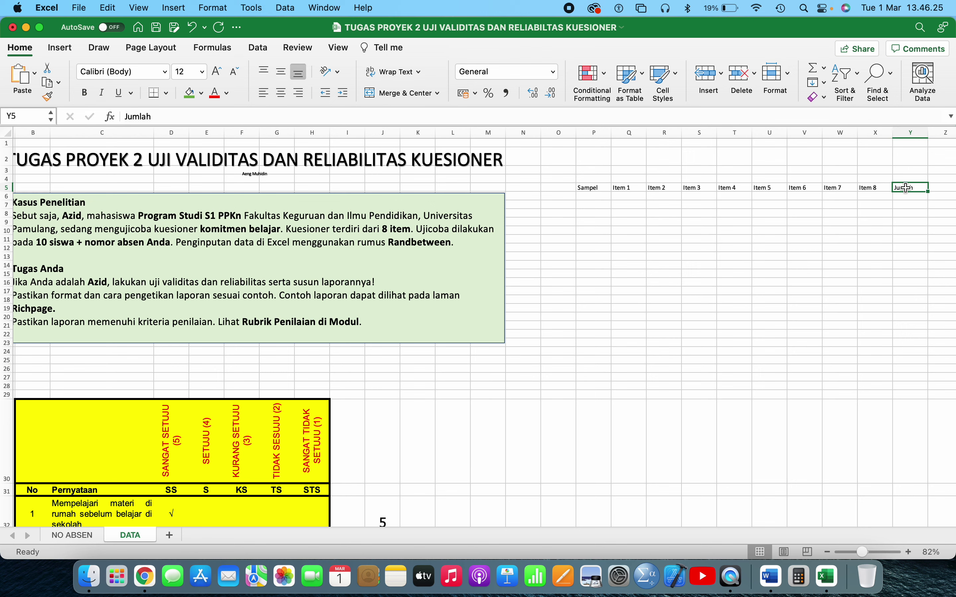
type("Skor")
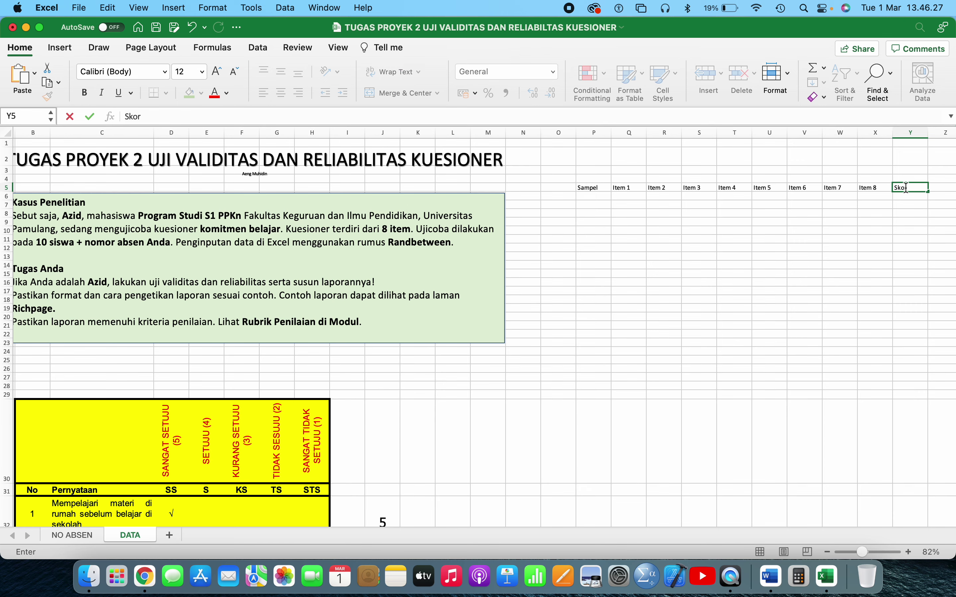
type(" Total")
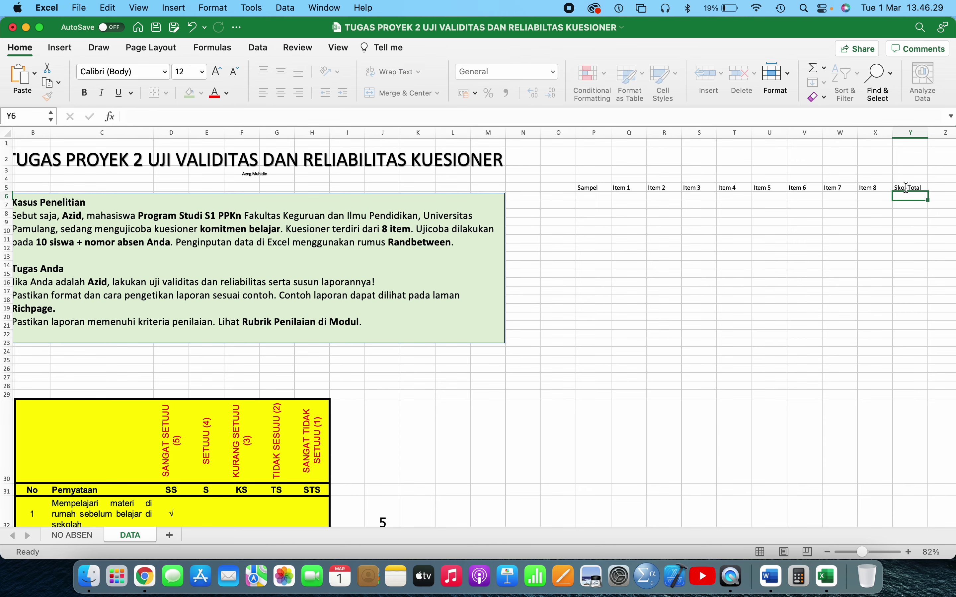
Step: Enter the note "No. Absen = 30" in O9 and the formula "= 10 + 30" in O10 for the sample size
left_click(804, 256)
scroll(670, 222, "left", 2)
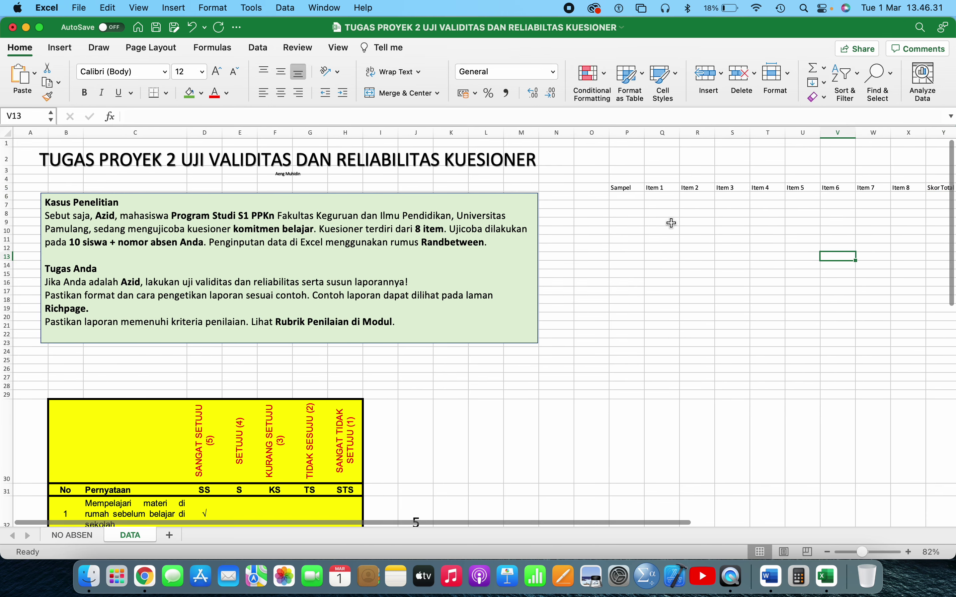
left_click(579, 222)
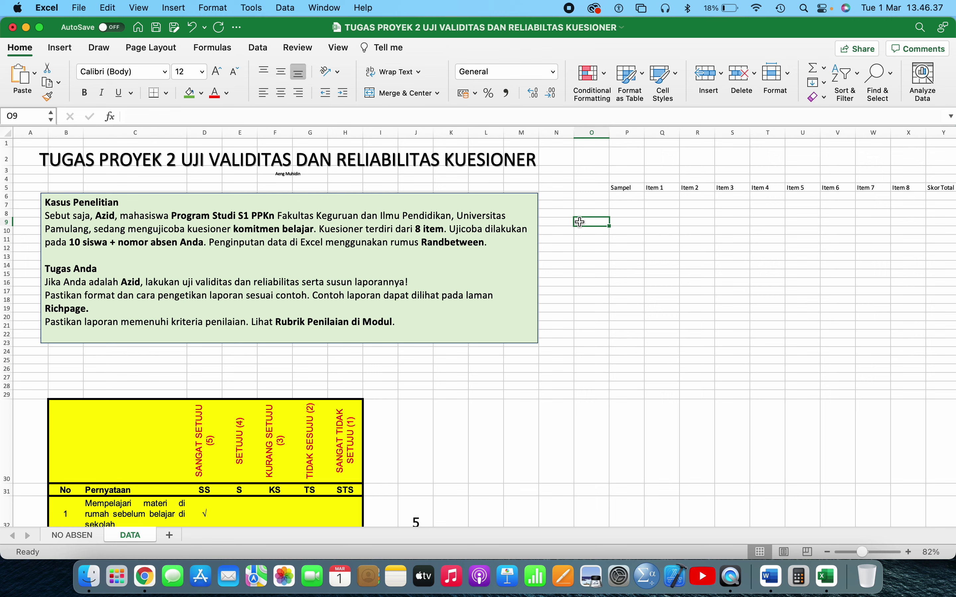
type("Bo")
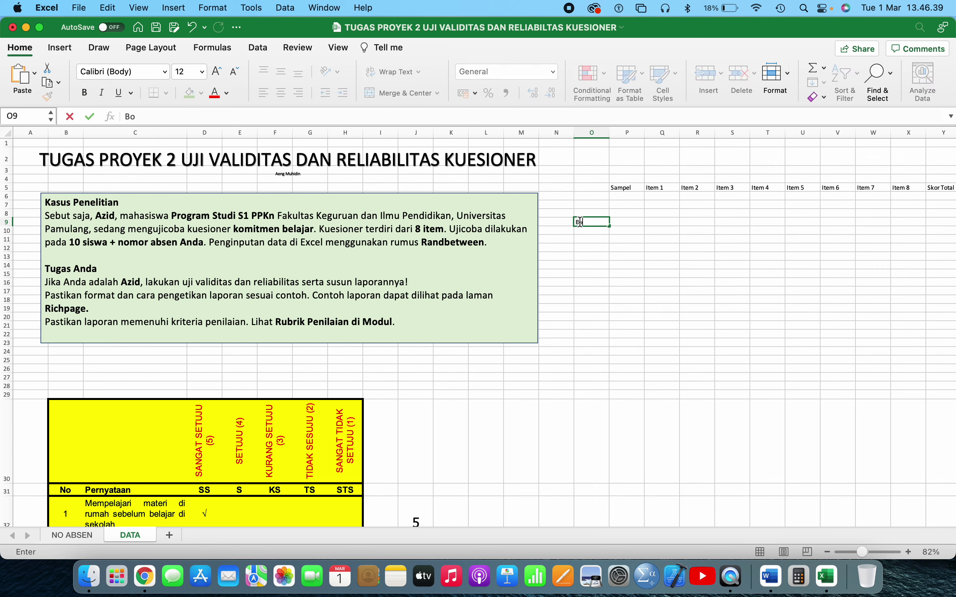
type("No. Absen = 30")
key("Return")
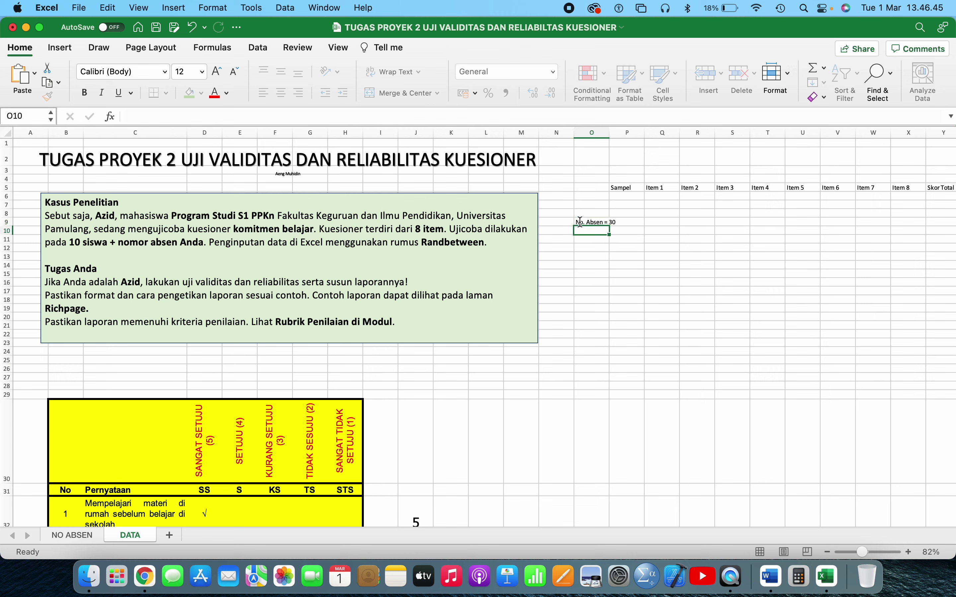
type("= 10 + 30")
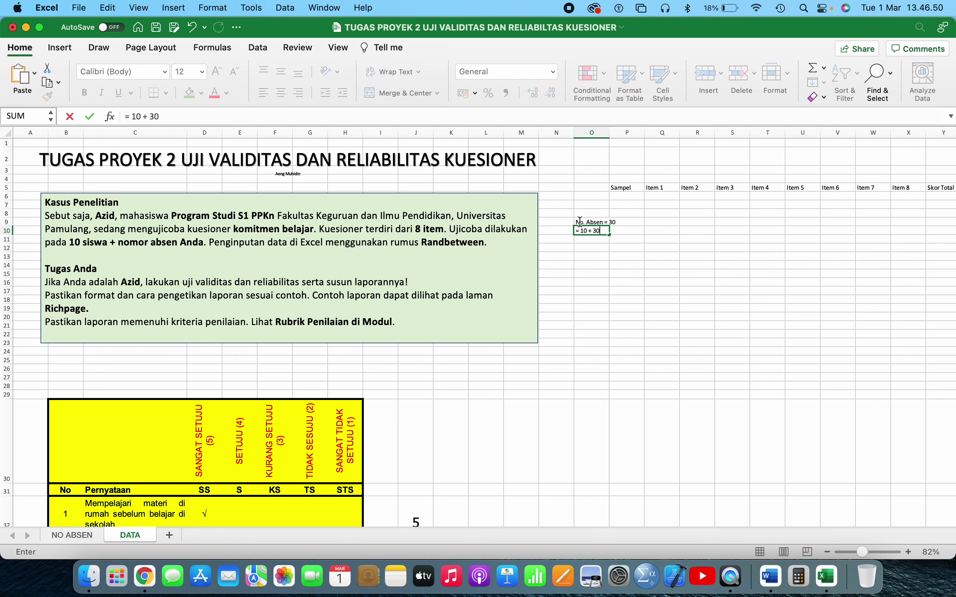
key("Return")
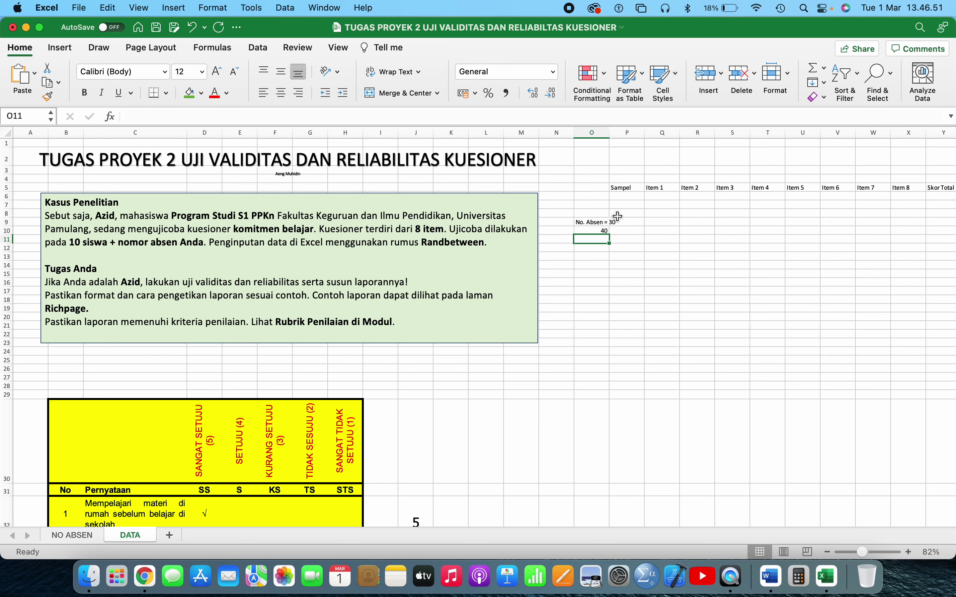
Step: Number the samples from 1 to 40 down column P under the Sampel heading, starting in P6
left_click(628, 196)
type("1")
key("Return")
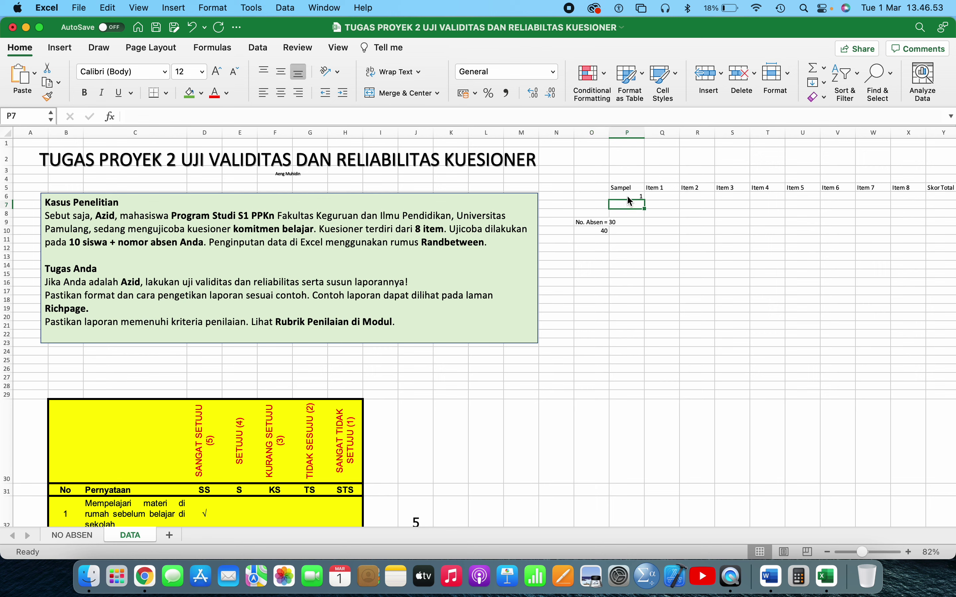
type("2")
key("Return")
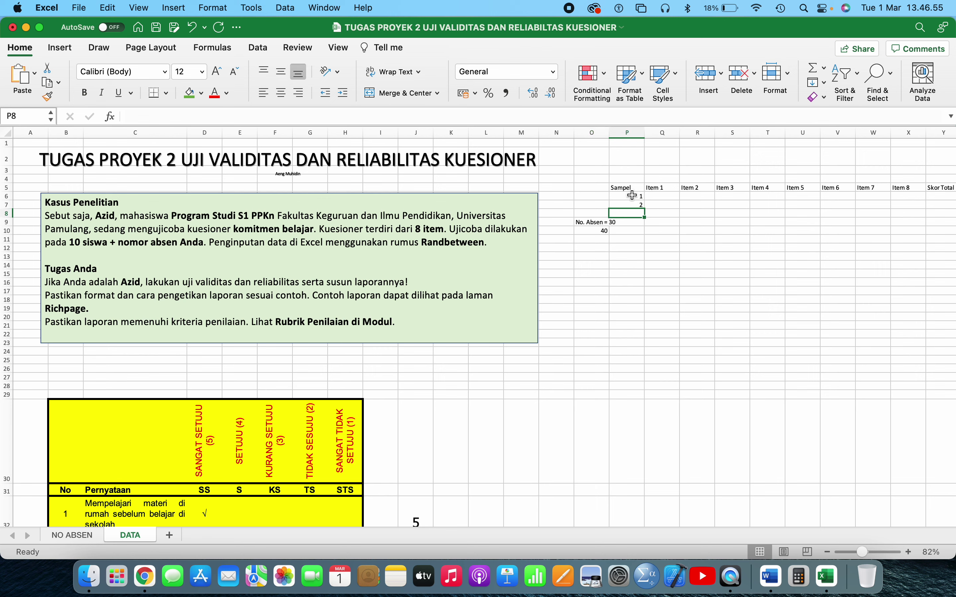
left_click_drag(632, 195, 650, 471)
scroll(646, 244, "down", 10)
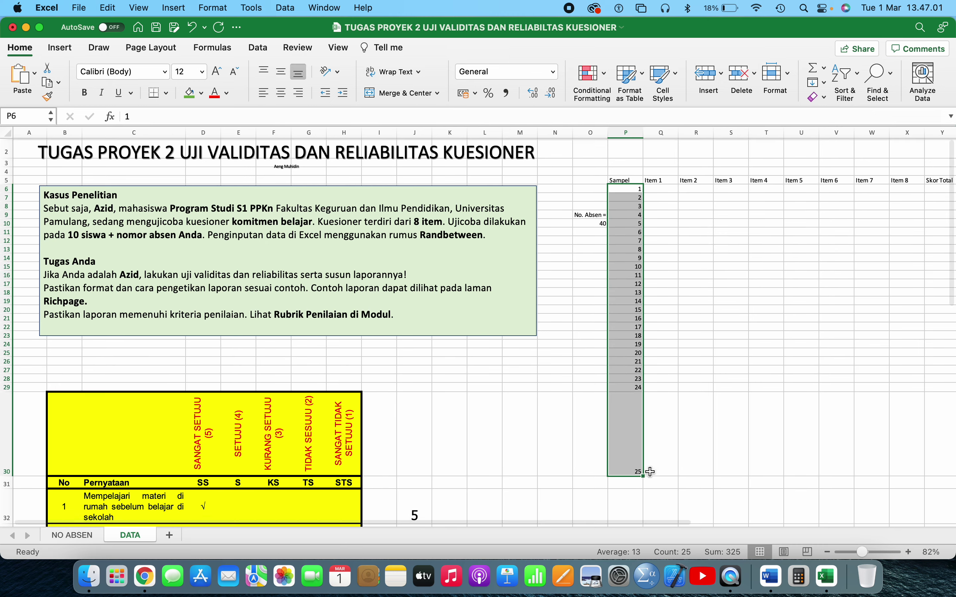
left_click_drag(646, 244, 640, 448)
scroll(639, 450, "down", 4)
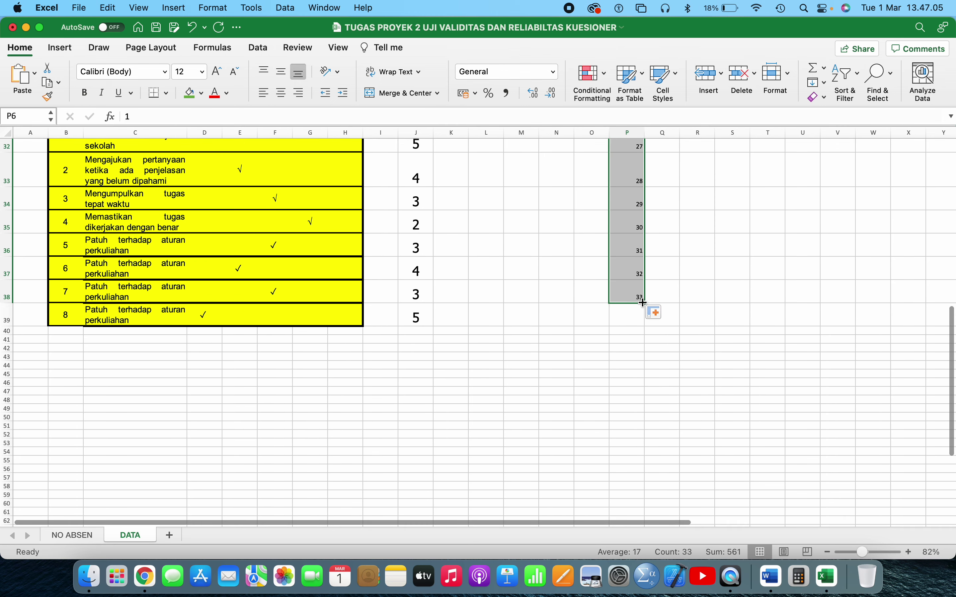
left_click_drag(643, 304, 641, 376)
scroll(657, 355, "up", 6)
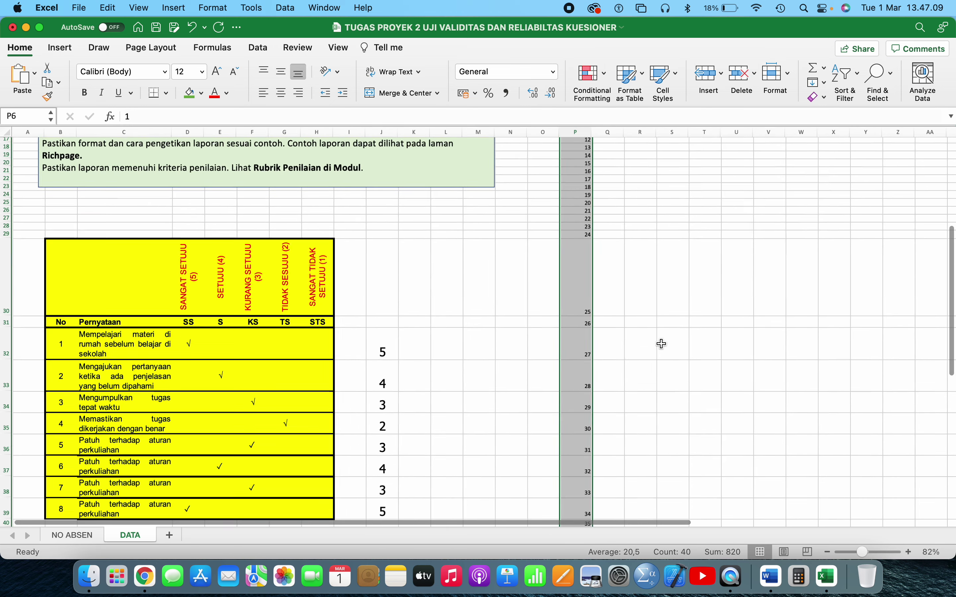
Step: Delete the entire columns B to J that hold the yellow questionnaire table and its scores
scroll(267, 293, "down", 3)
scroll(268, 293, "down", 2)
left_click(63, 174)
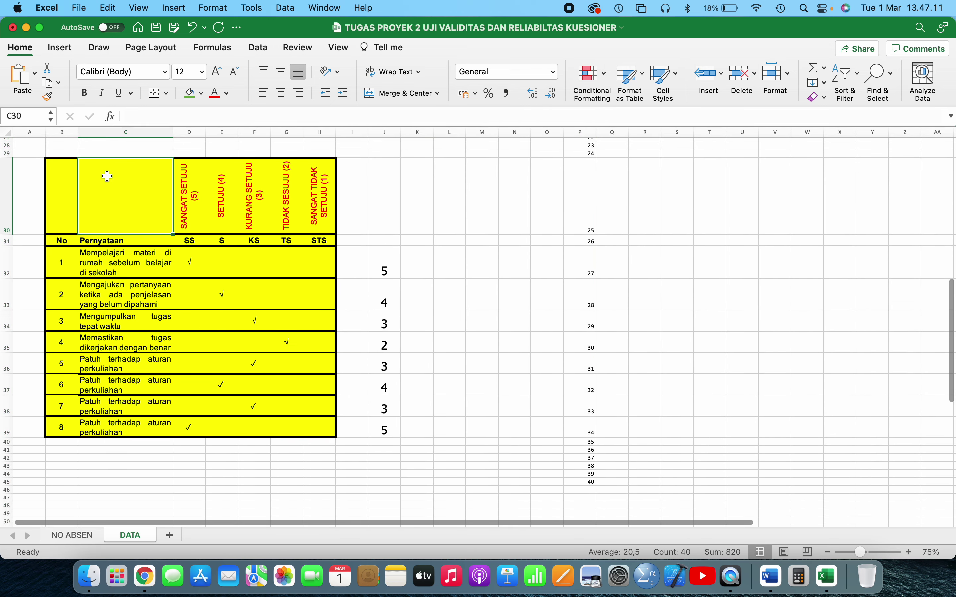
left_click_drag(63, 174, 382, 428)
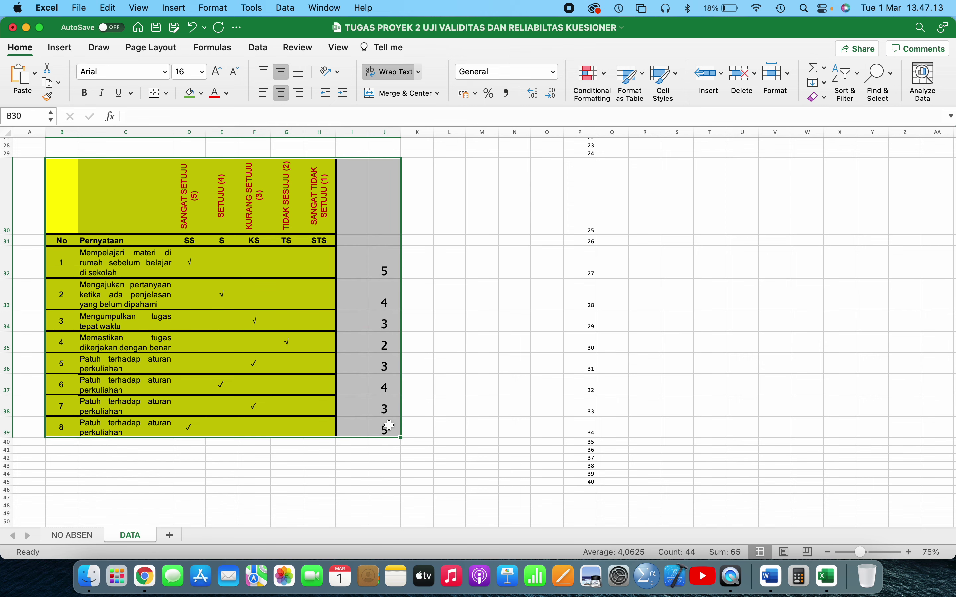
right_click(385, 186)
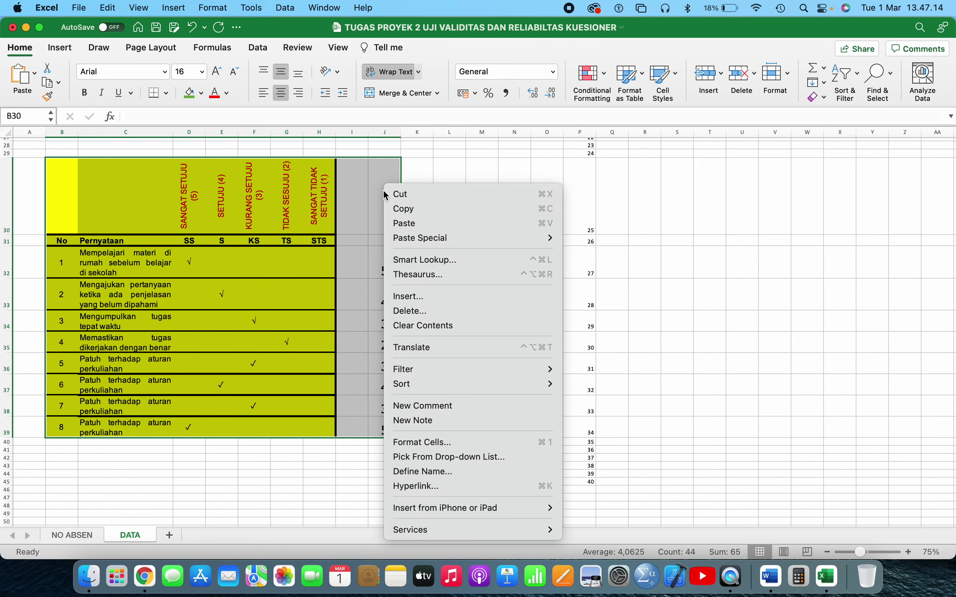
left_click(421, 312)
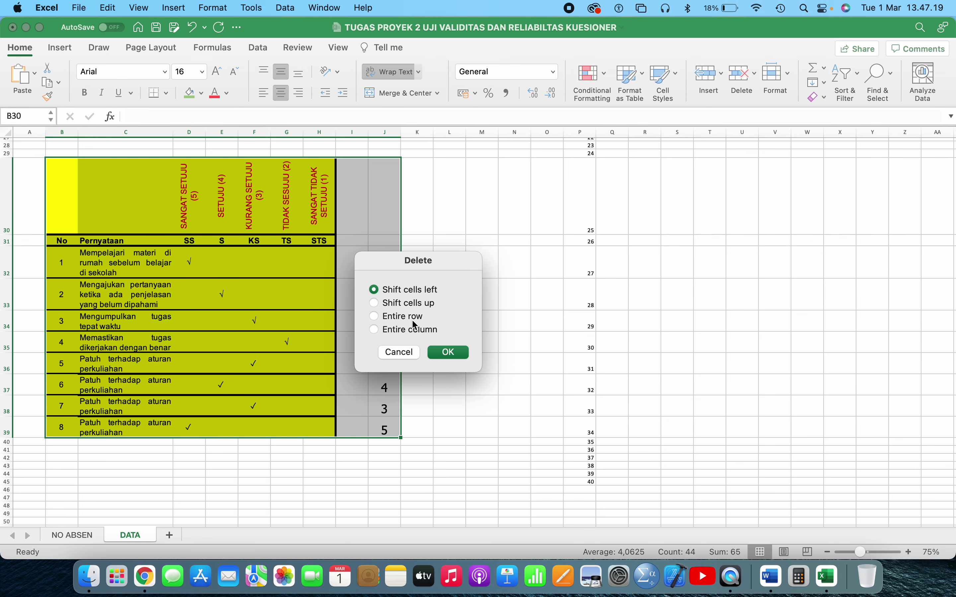
left_click(418, 334)
left_click(448, 352)
scroll(447, 348, "up", 10)
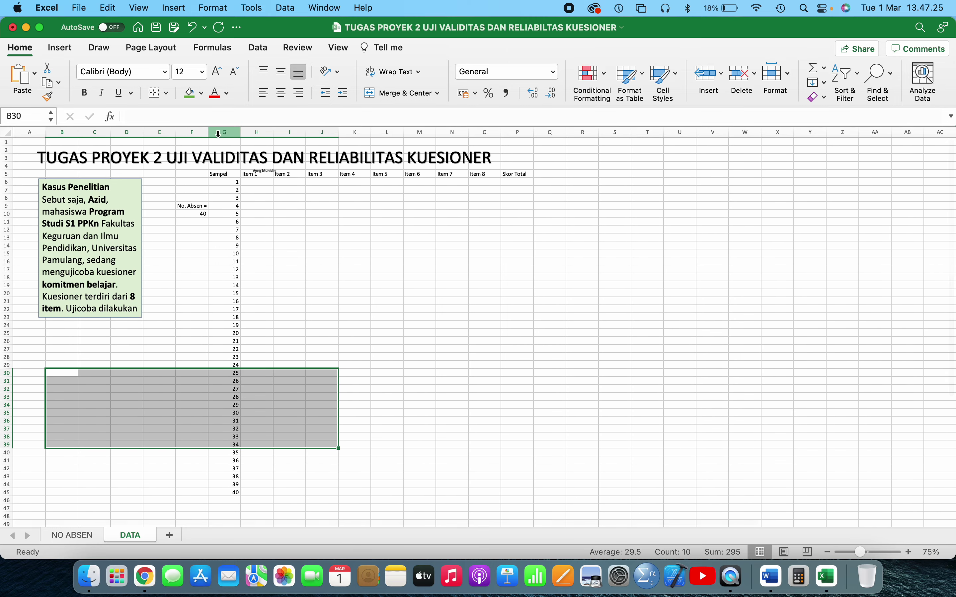
Step: Insert ten blank columns before column F to move the sample table away from the title and text box
left_click_drag(191, 131, 489, 158)
right_click(486, 133)
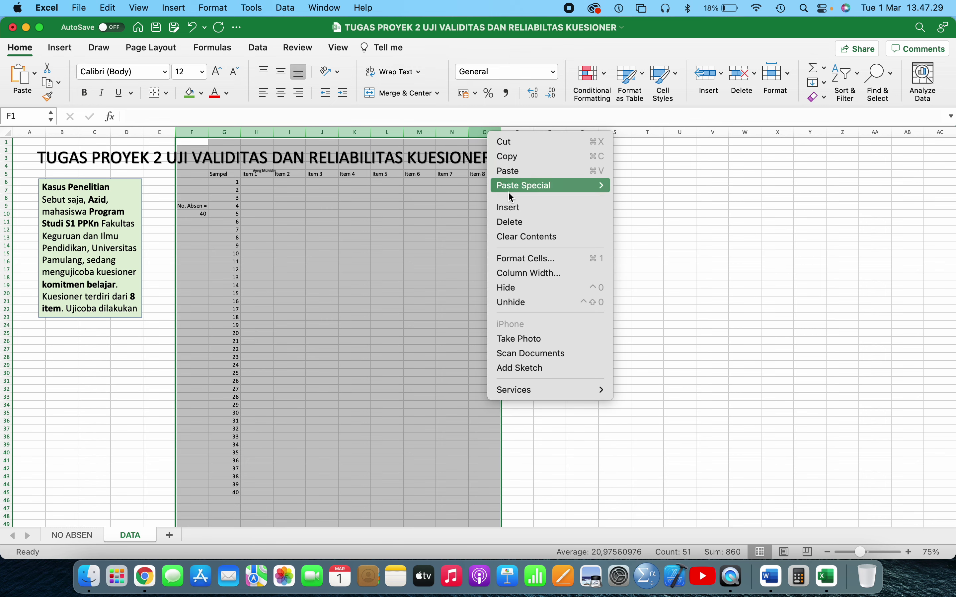
left_click(529, 208)
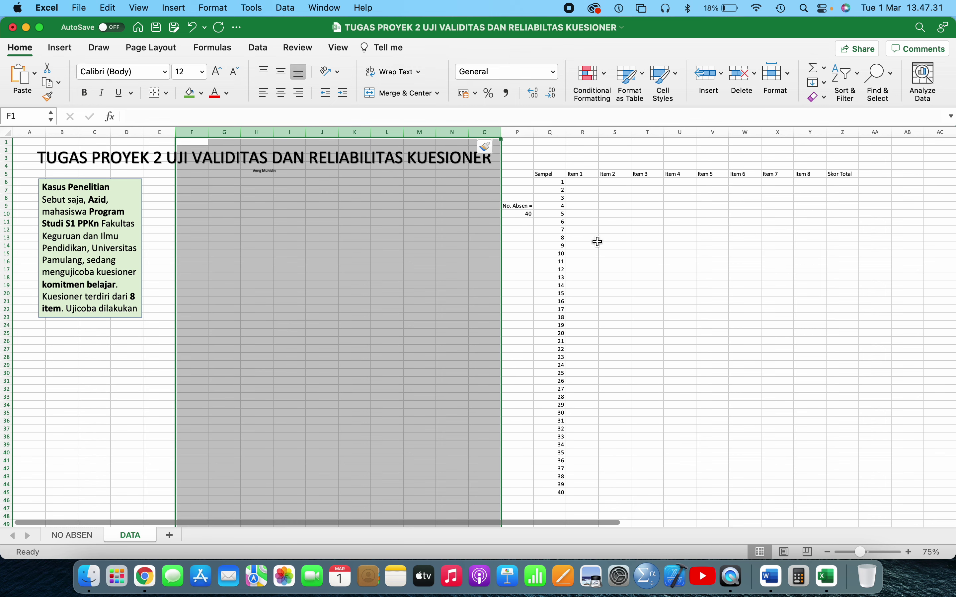
left_click(640, 253)
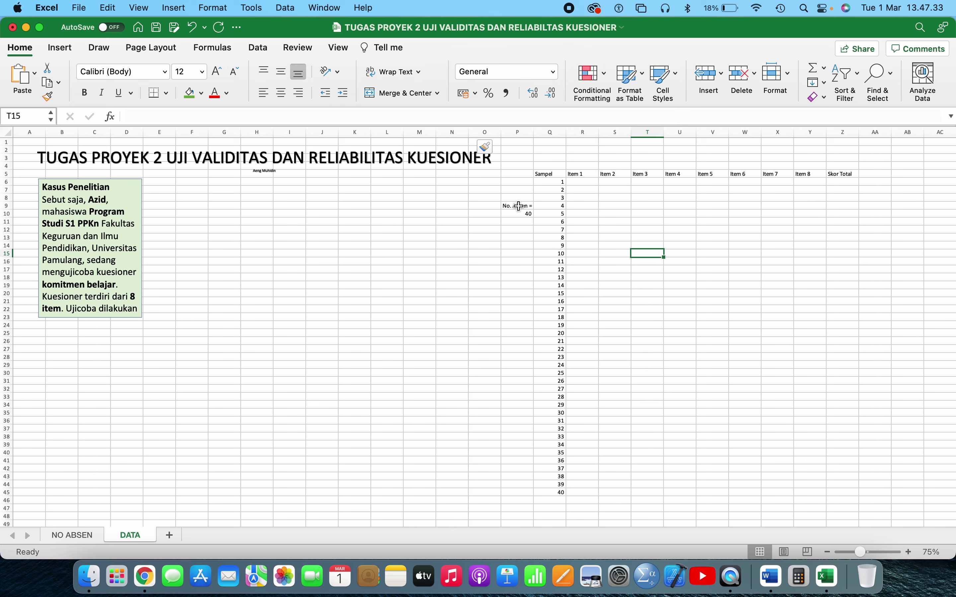
Step: Enlarge the green assignment text box so that it extends to about column M and row 28
left_click(116, 228)
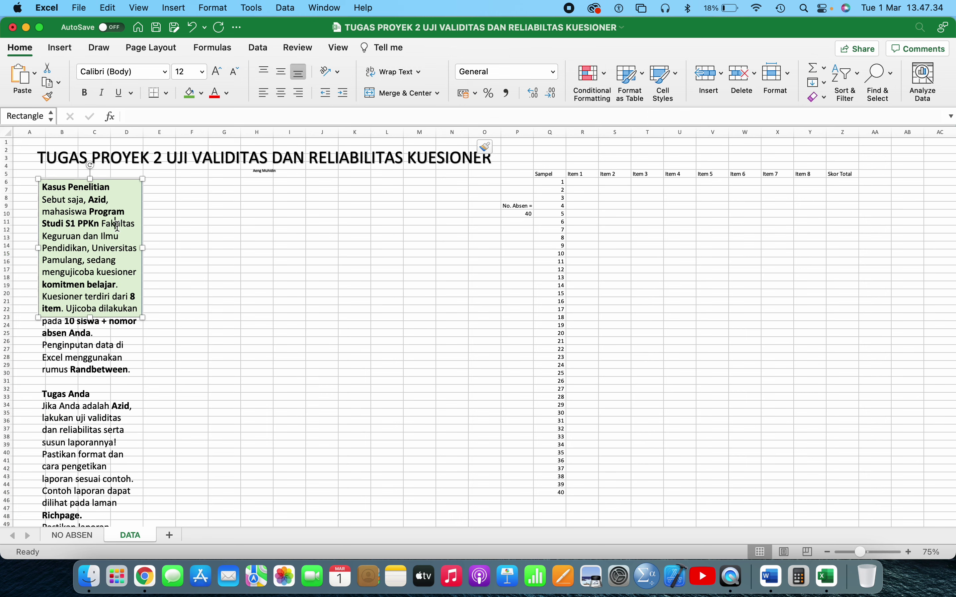
left_click(141, 248)
left_click_drag(141, 248, 431, 286)
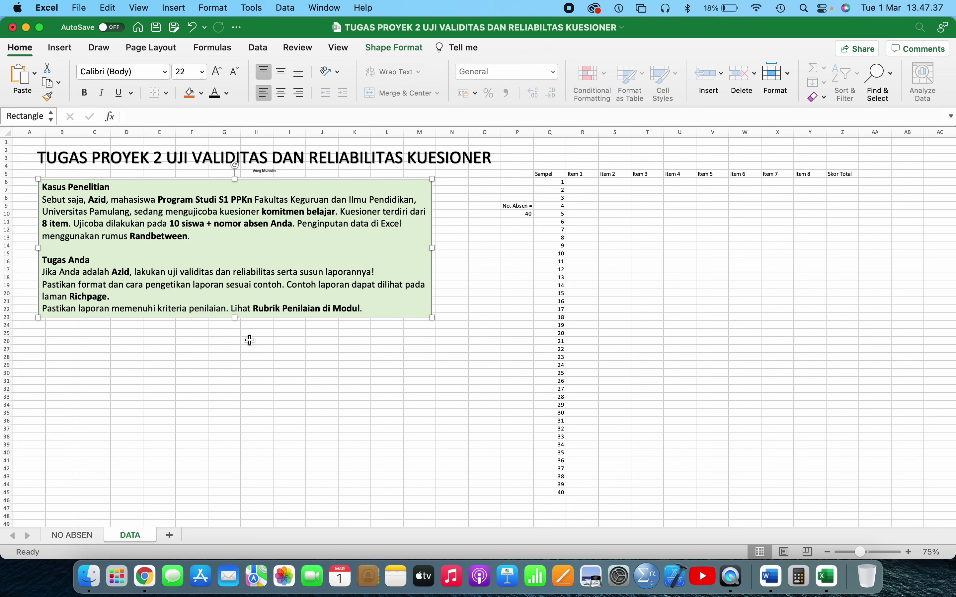
left_click_drag(238, 323, 237, 362)
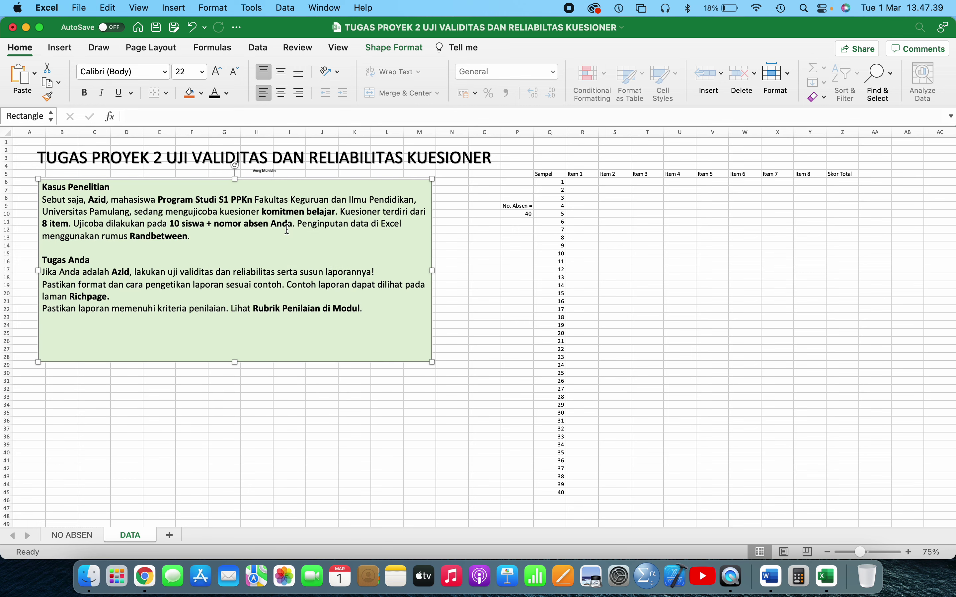
left_click(312, 224)
left_click(220, 369)
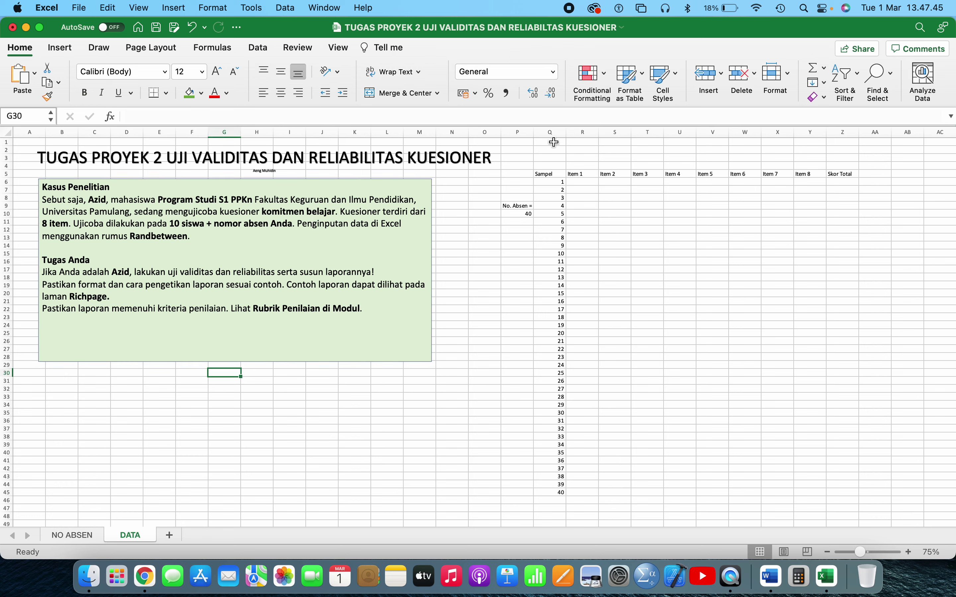
Step: Centre the contents of the Sampel column Q horizontally
left_click(552, 134)
left_click(280, 93)
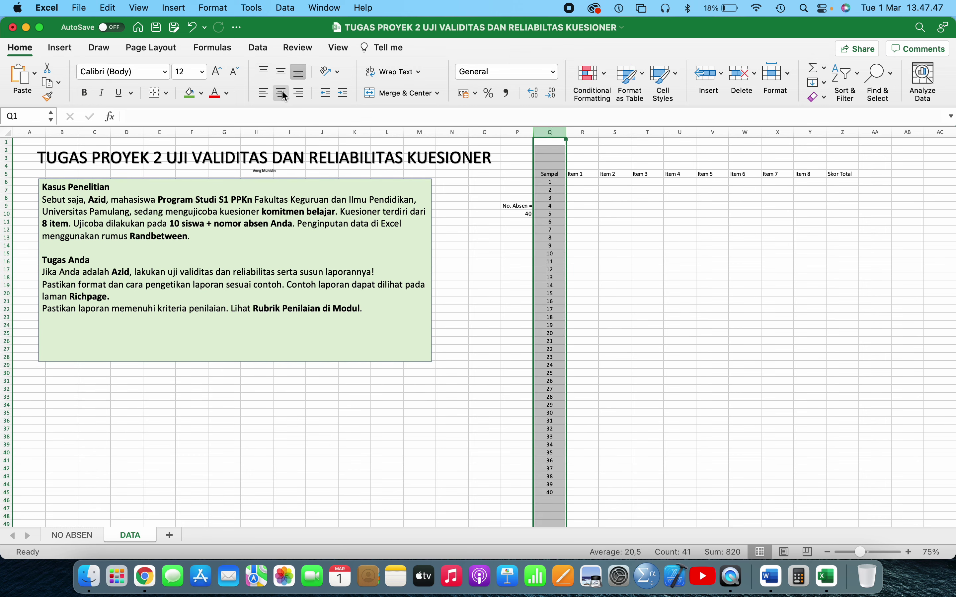
left_click(581, 182)
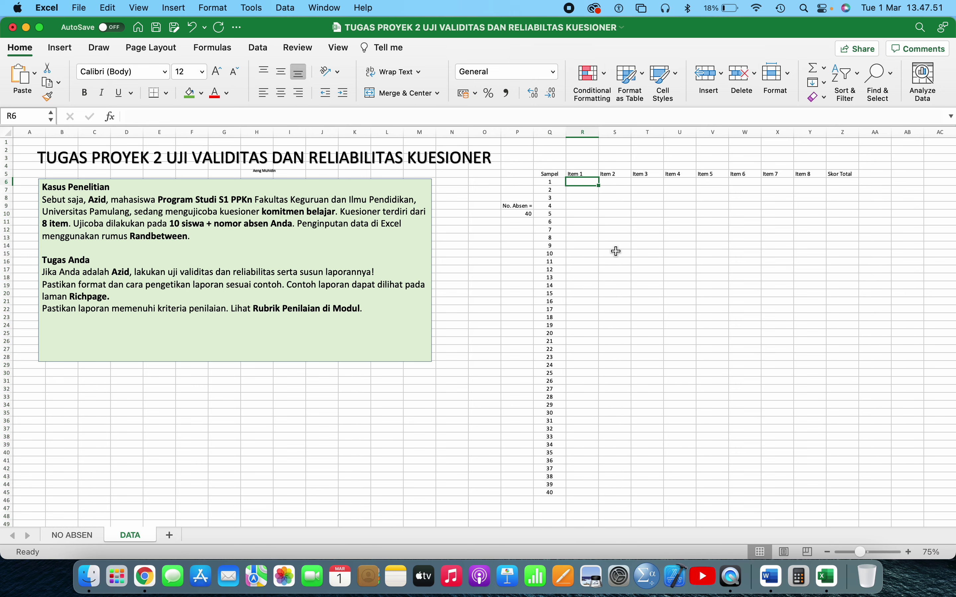
Step: Enter a RANDBETWEEN formula in R6, under Item 1 for sample 1, with bottom 1 and top 5
scroll(616, 252, "up", 10)
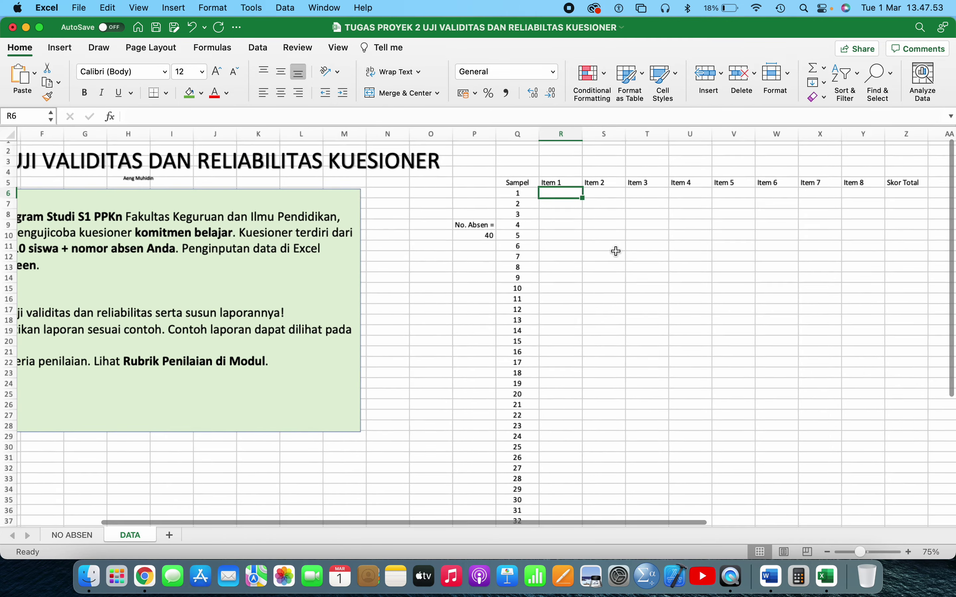
scroll(616, 251, "up", 5)
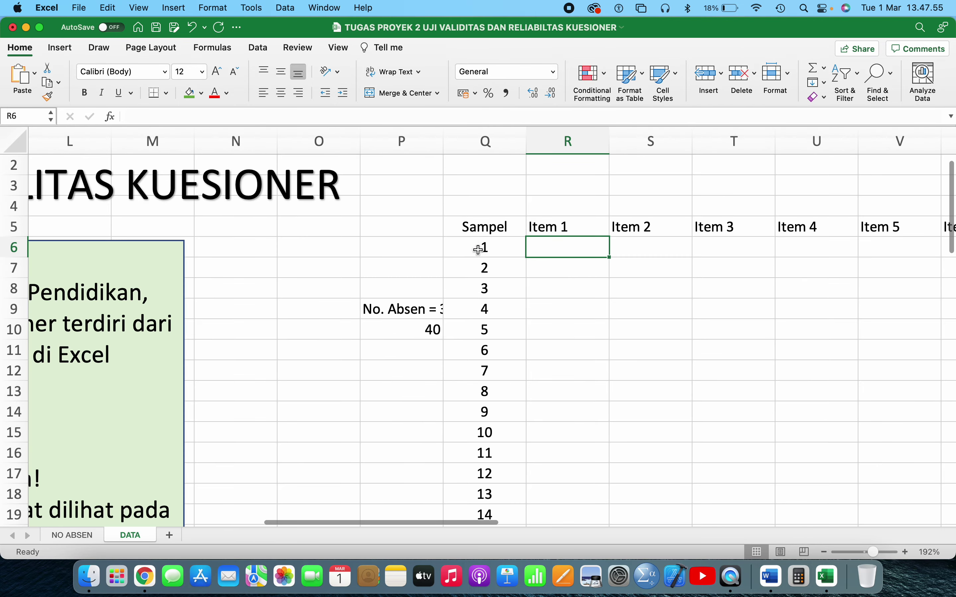
left_click(485, 248)
left_click(550, 246)
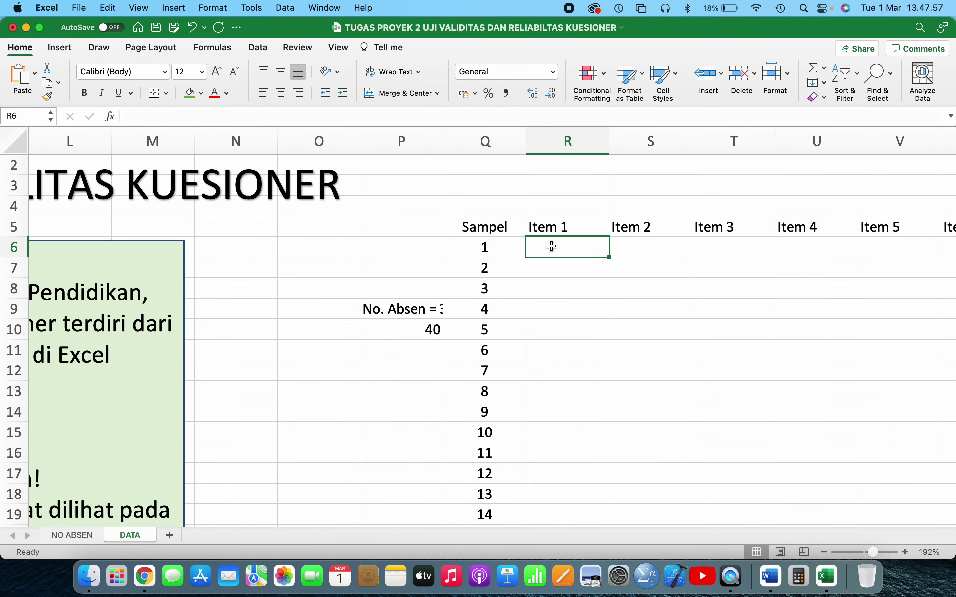
type("=rand")
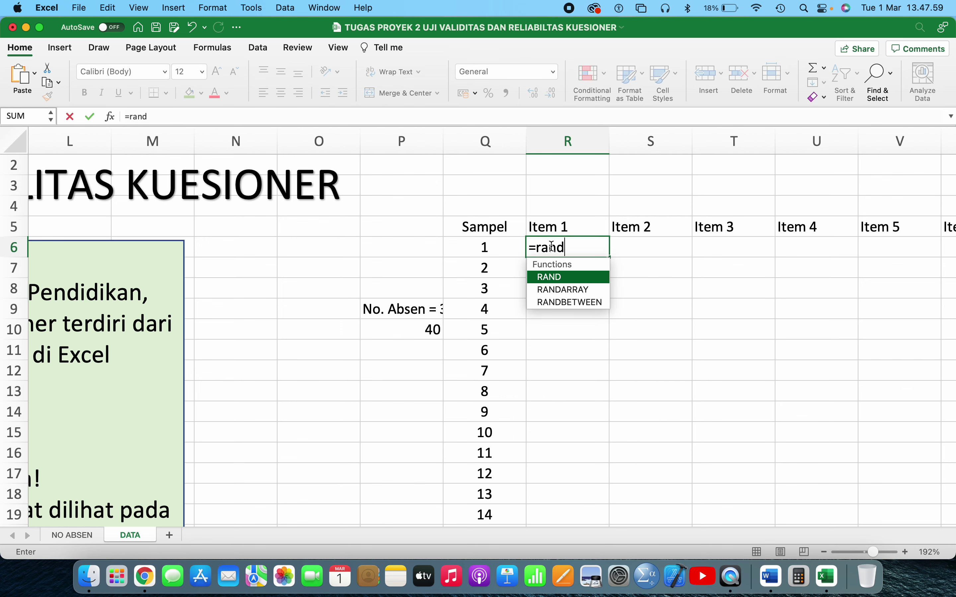
double_click(567, 303)
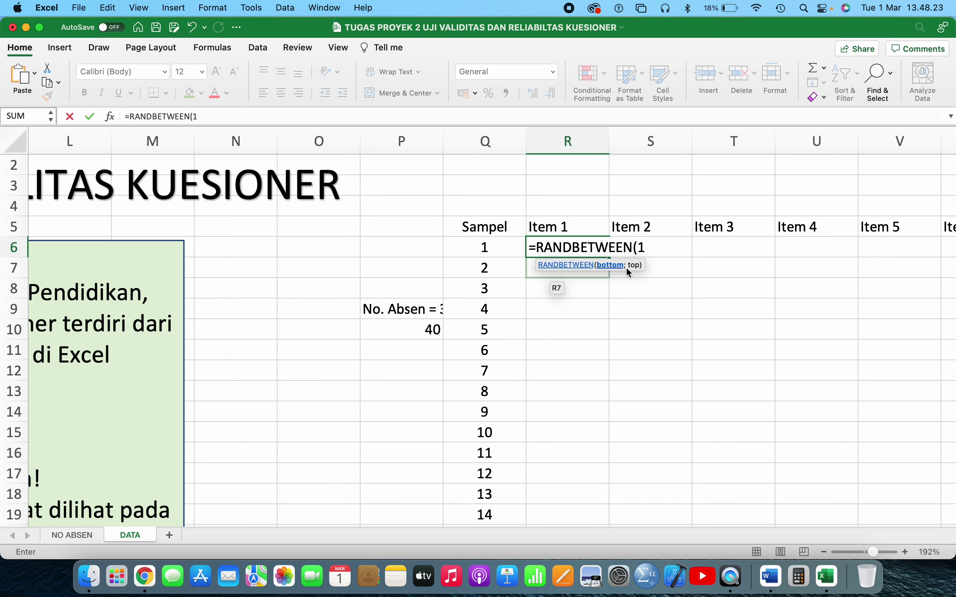
type("5)")
key("Return")
scroll(626, 267, "down", 5)
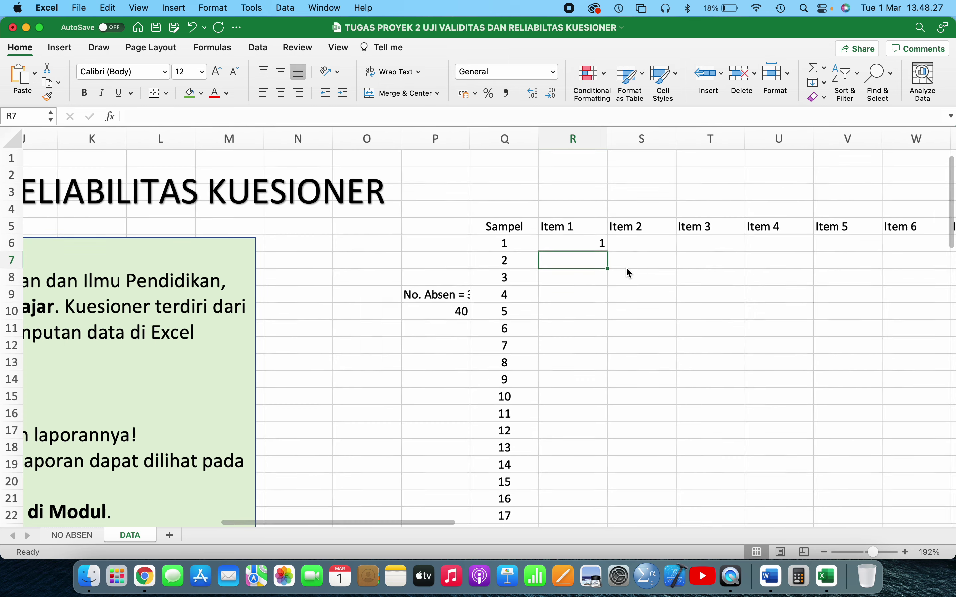
Step: Fill the RANDBETWEEN formula from R6 across to Y6, covering Item 1 to Item 8 for sample 1
scroll(458, 224, "down", 3)
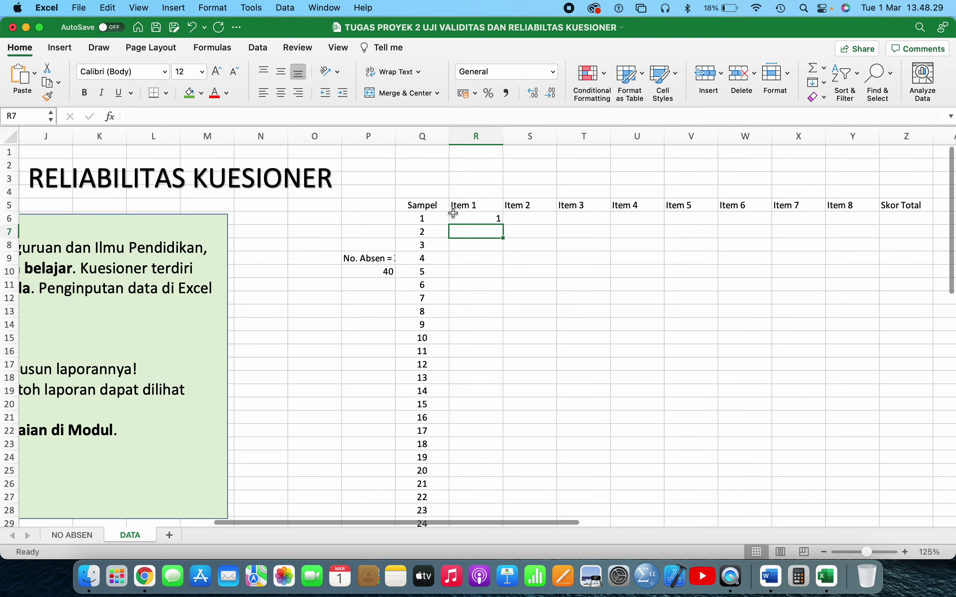
left_click(477, 216)
scroll(478, 216, "right", 2)
scroll(478, 216, "down", 1)
scroll(477, 216, "down", 3)
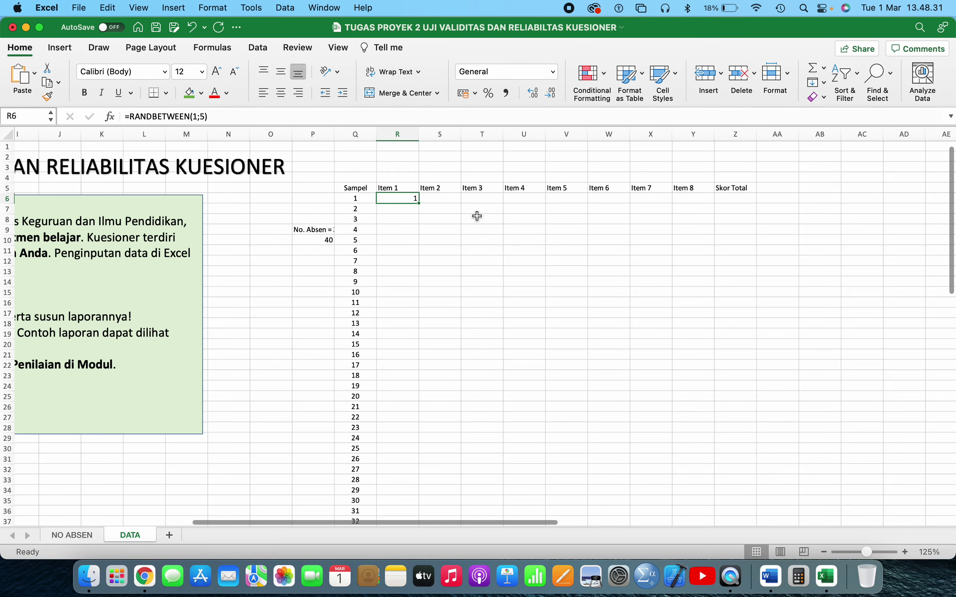
left_click_drag(448, 207, 745, 210)
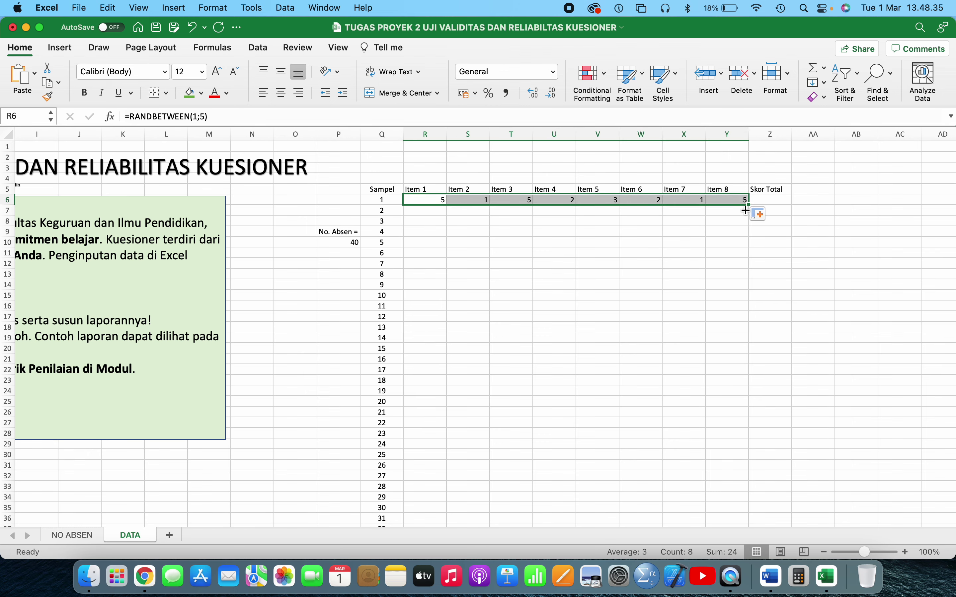
Step: Fill the sample 1 formulas in R6:Y6 down to row 45, covering all 40 samples
scroll(702, 228, "down", 3)
scroll(702, 228, "right", 1)
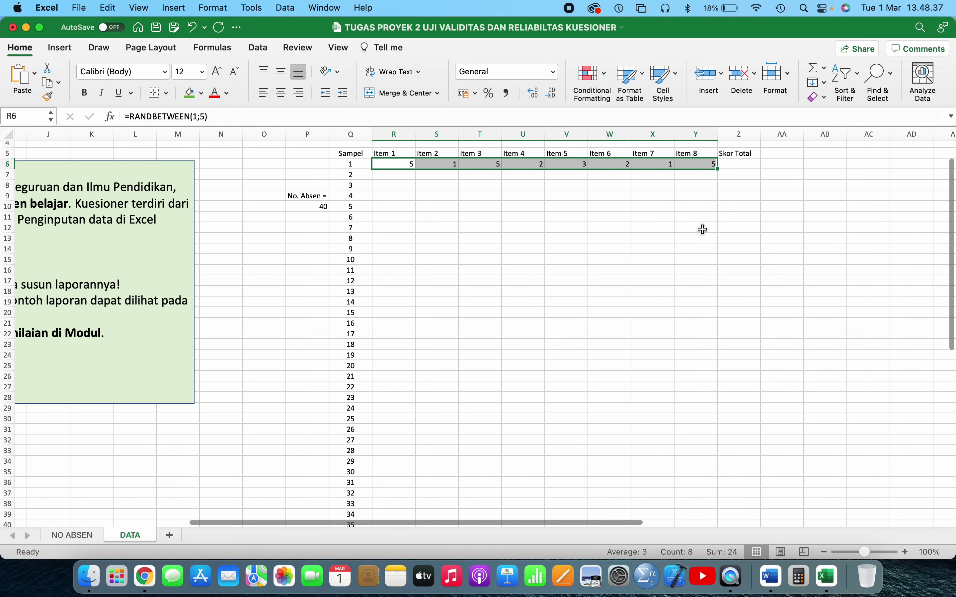
left_click_drag(718, 171, 691, 498)
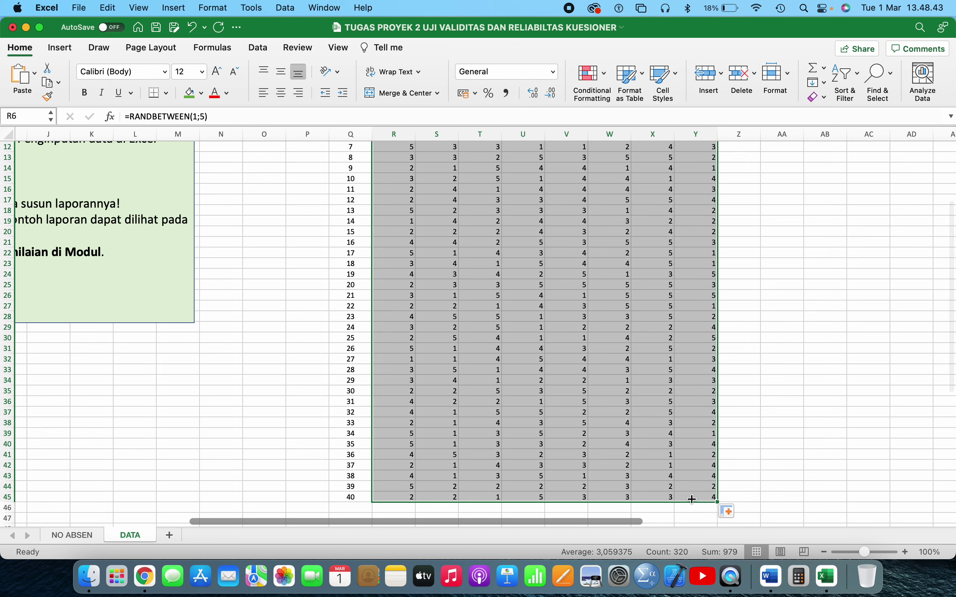
Step: Centre the item scores in R6:Y45 horizontally
scroll(769, 400, "up", 3)
scroll(770, 401, "up", 2)
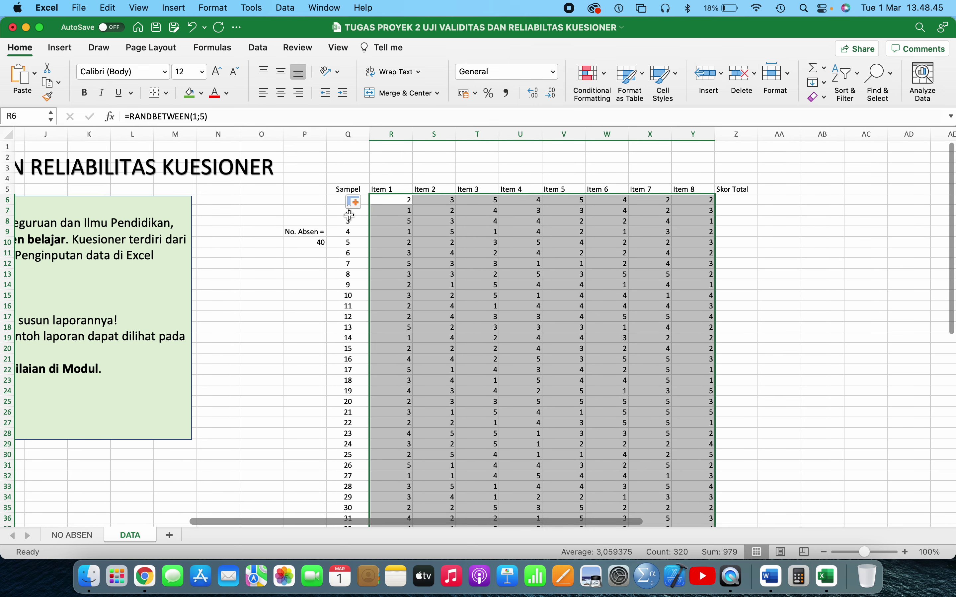
left_click(281, 95)
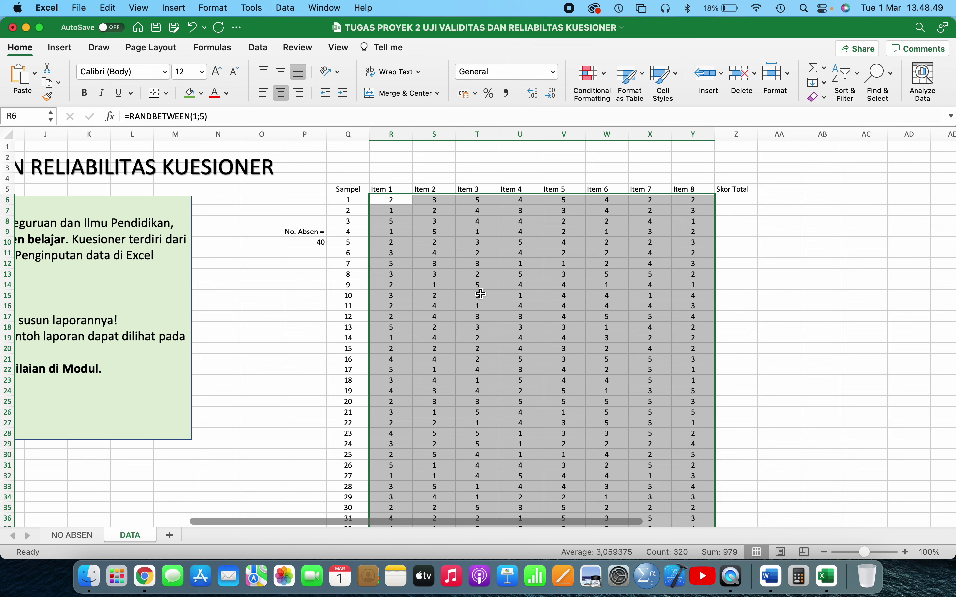
scroll(569, 294, "down", 5)
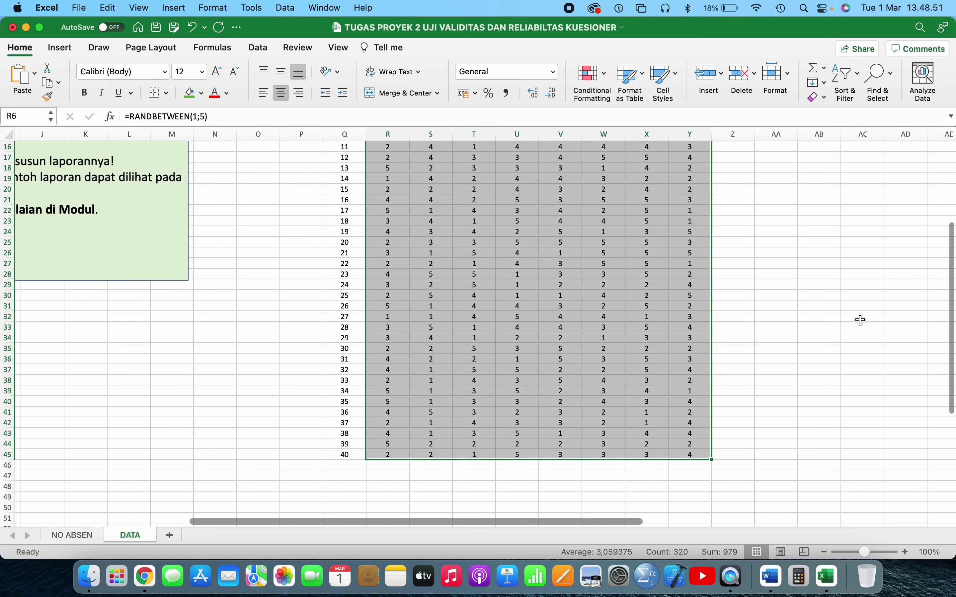
left_click(860, 320)
scroll(861, 320, "up", 1)
scroll(580, 290, "up", 5)
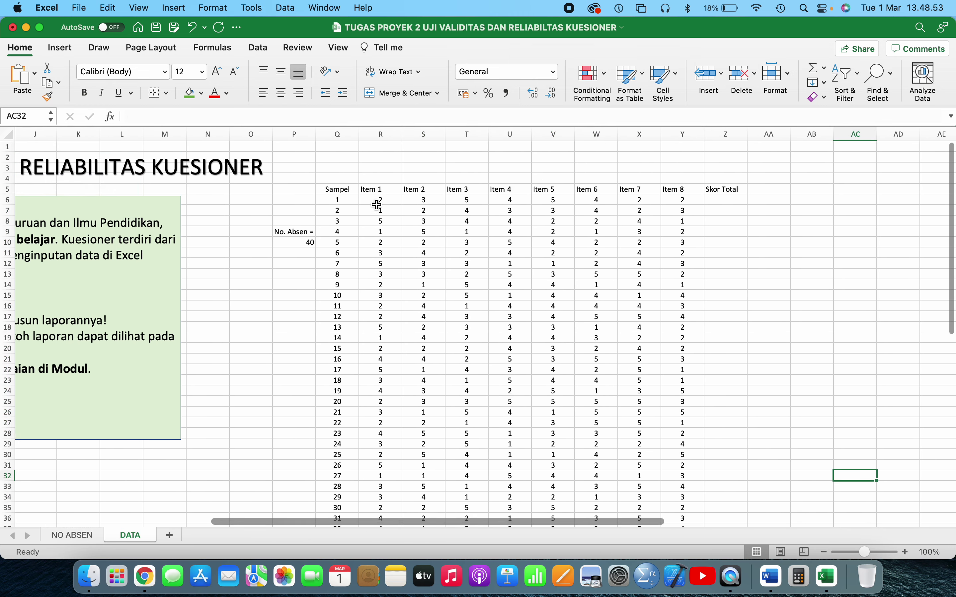
left_click(376, 200)
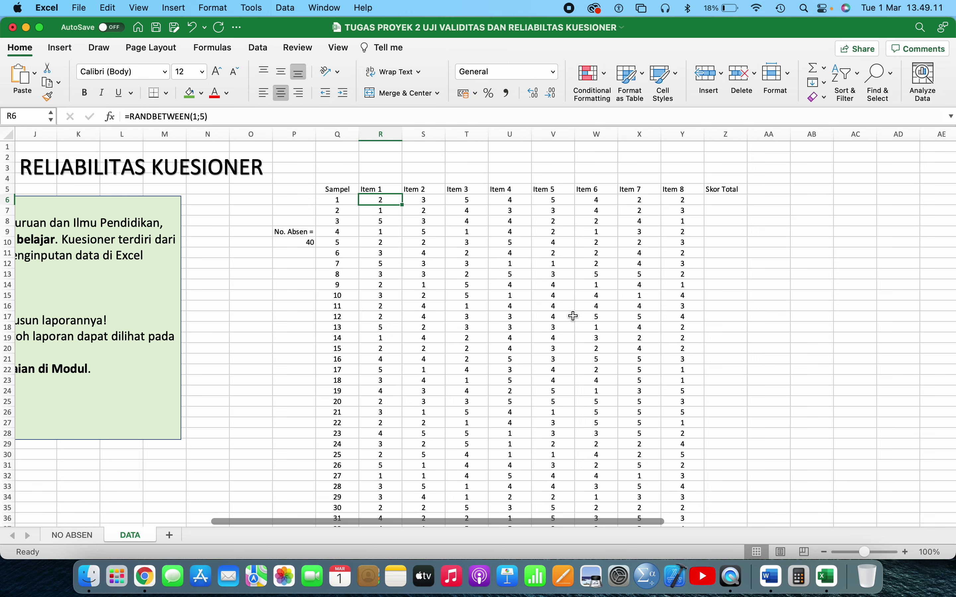
scroll(574, 316, "down", 10)
scroll(574, 316, "up", 10)
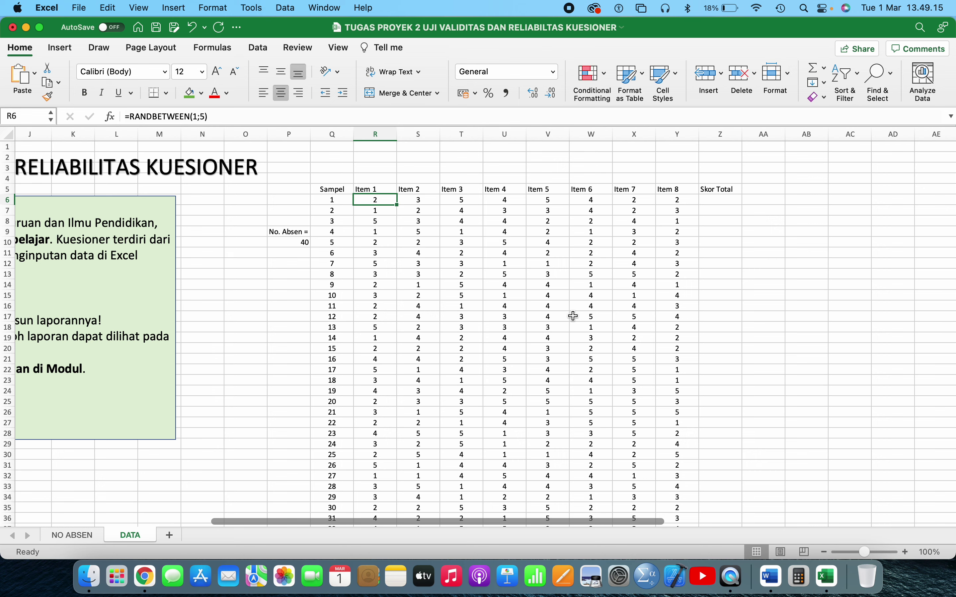
left_click(728, 275)
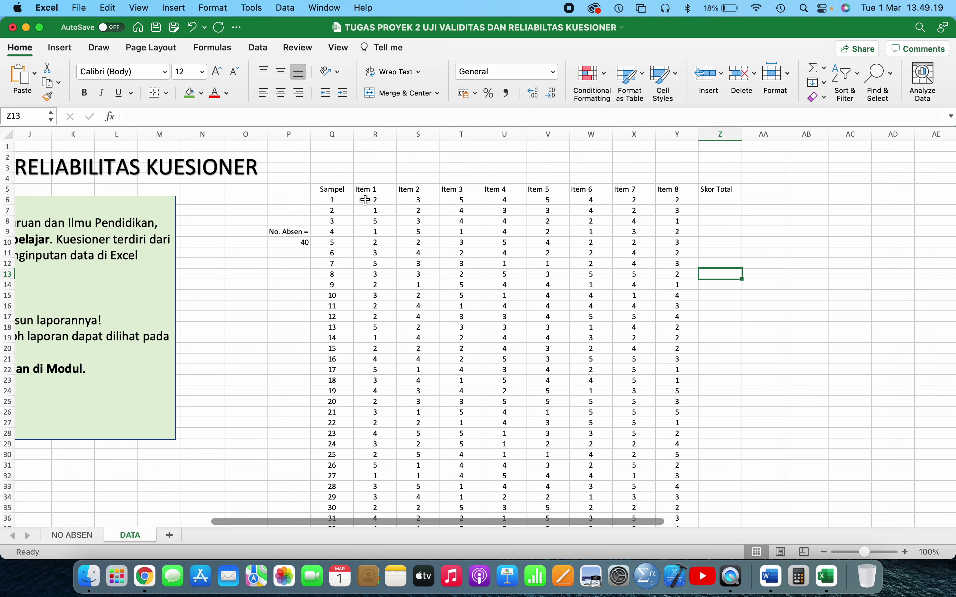
Step: Replace the RANDBETWEEN formulas in R6:Y45 with fixed numbers by copying the range and pasting it over itself as Values
left_click_drag(373, 199, 670, 499)
scroll(663, 385, "up", 5)
scroll(663, 385, "up", 1)
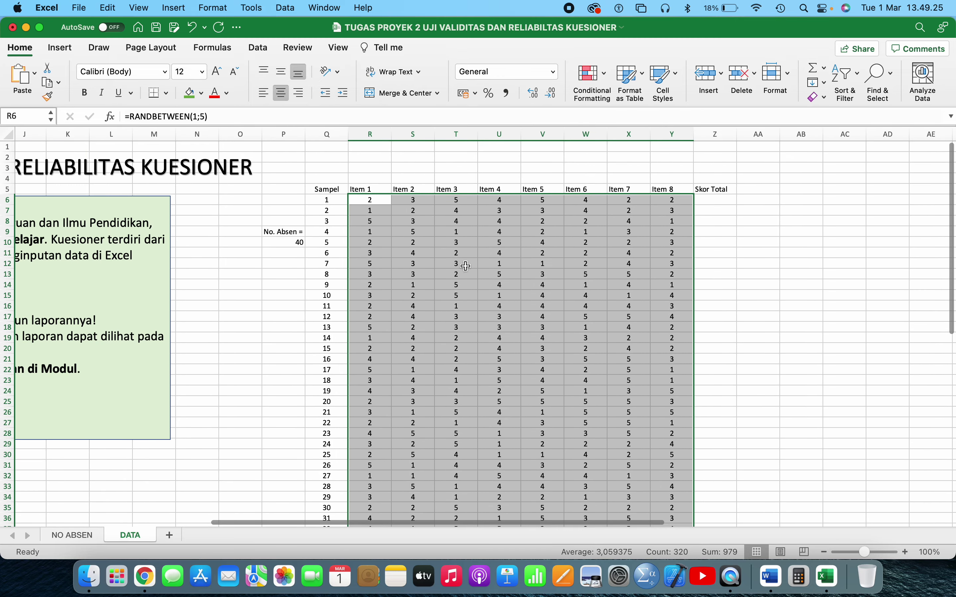
left_click(108, 8)
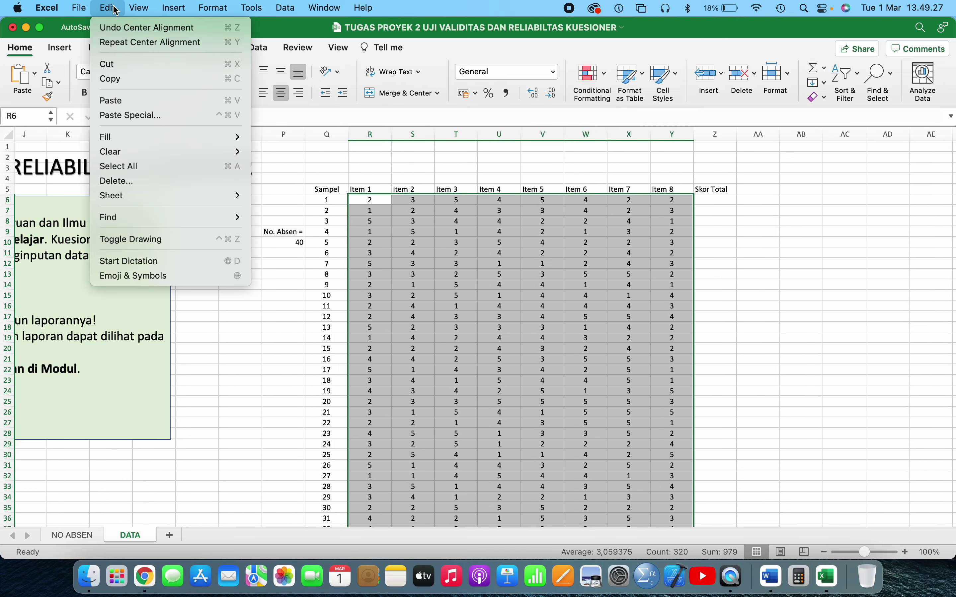
left_click(131, 80)
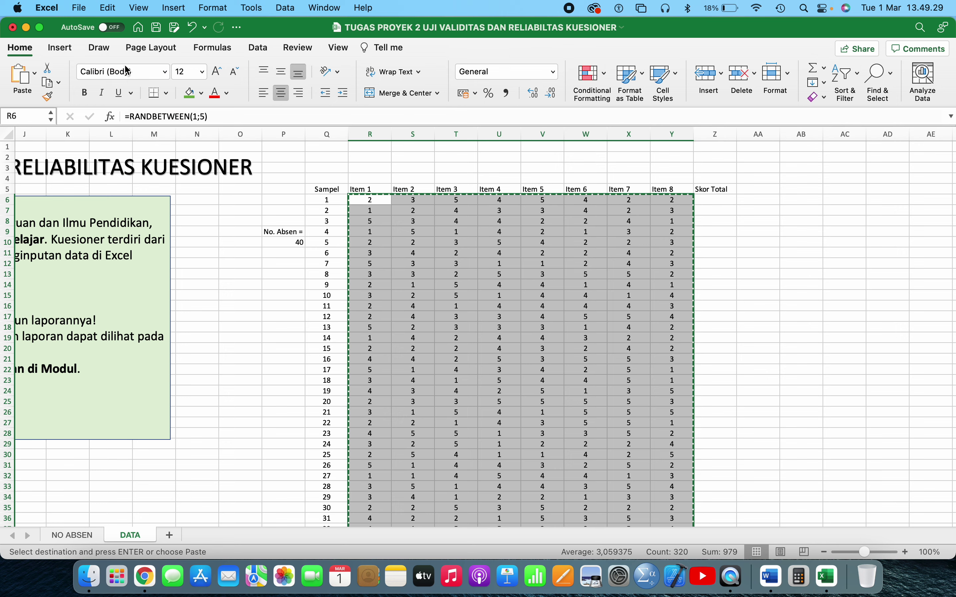
left_click(108, 8)
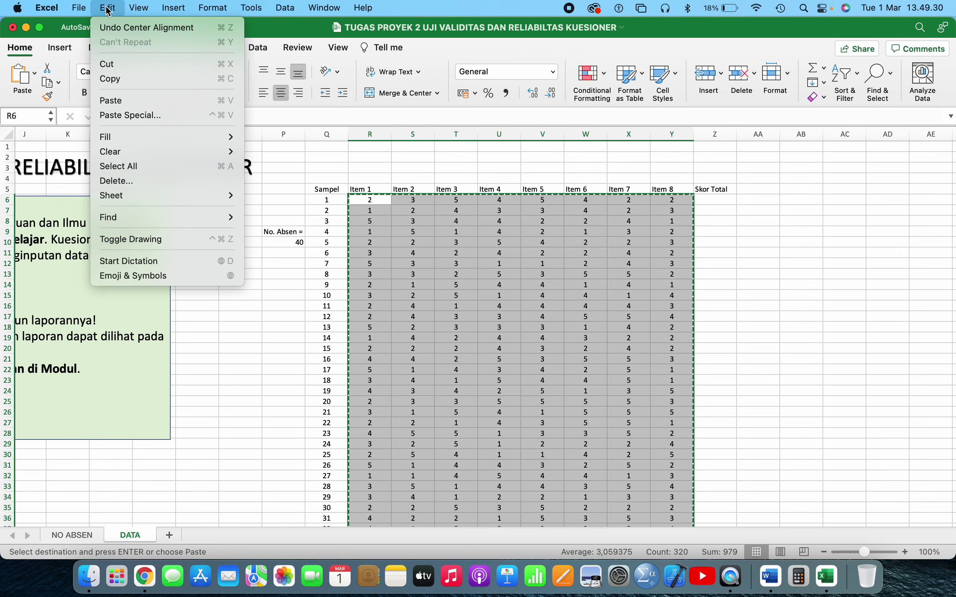
left_click(182, 114)
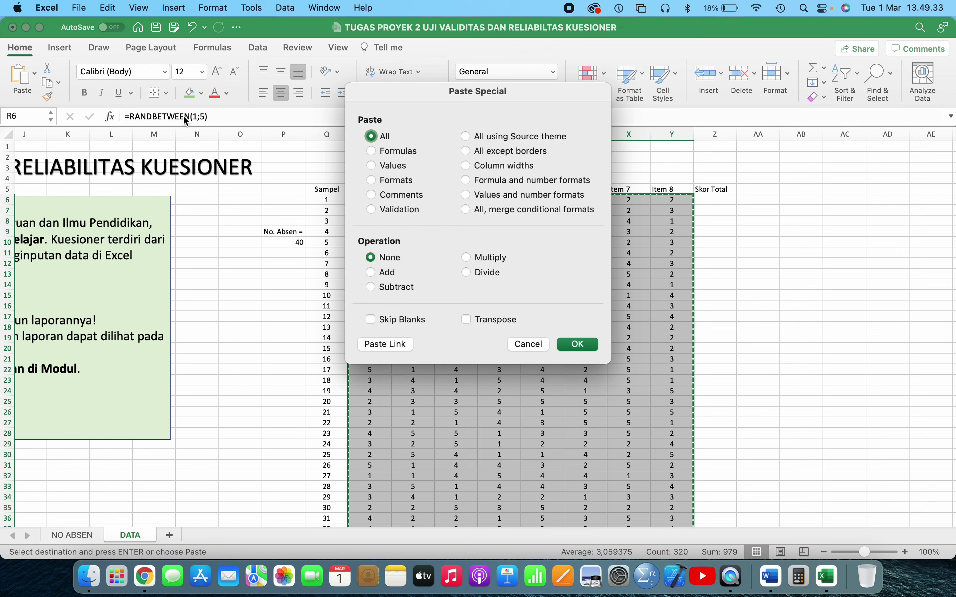
left_click(372, 166)
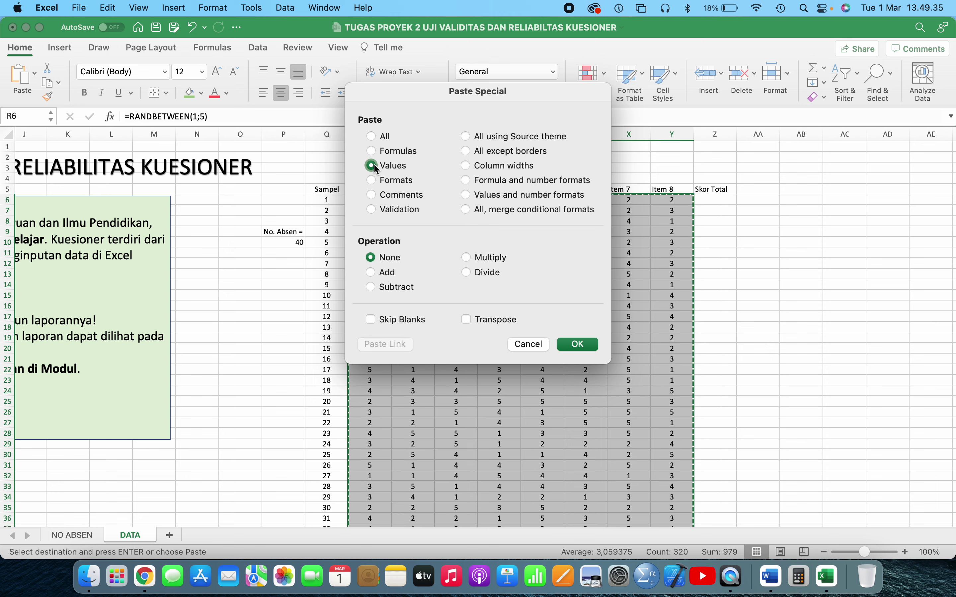
left_click(577, 345)
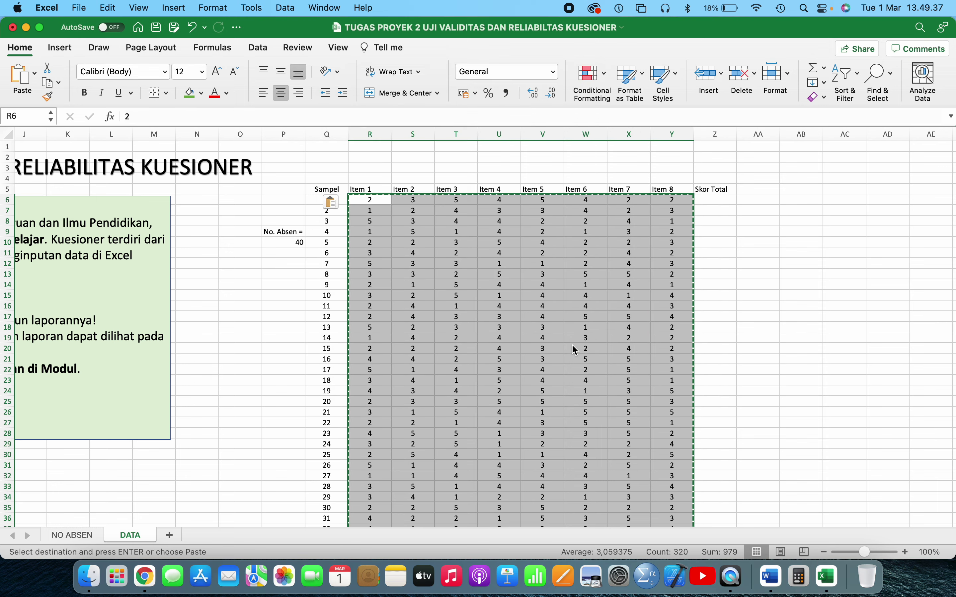
left_click(584, 321)
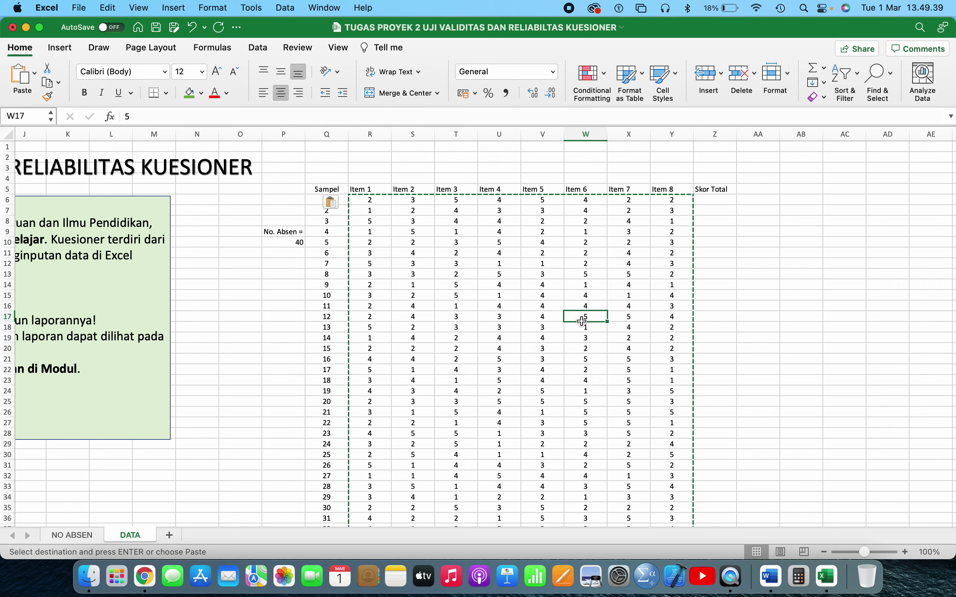
left_click(753, 290)
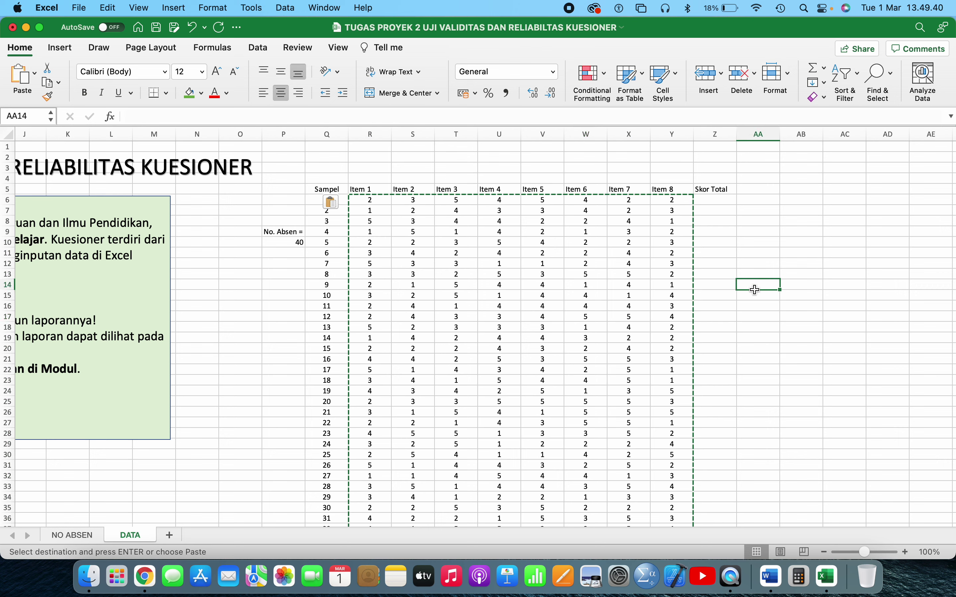
Step: Enter =SUM(R6:Y6) in Z6 to total sample 1's item scores under Skor Total
left_click(746, 233)
left_click(716, 202)
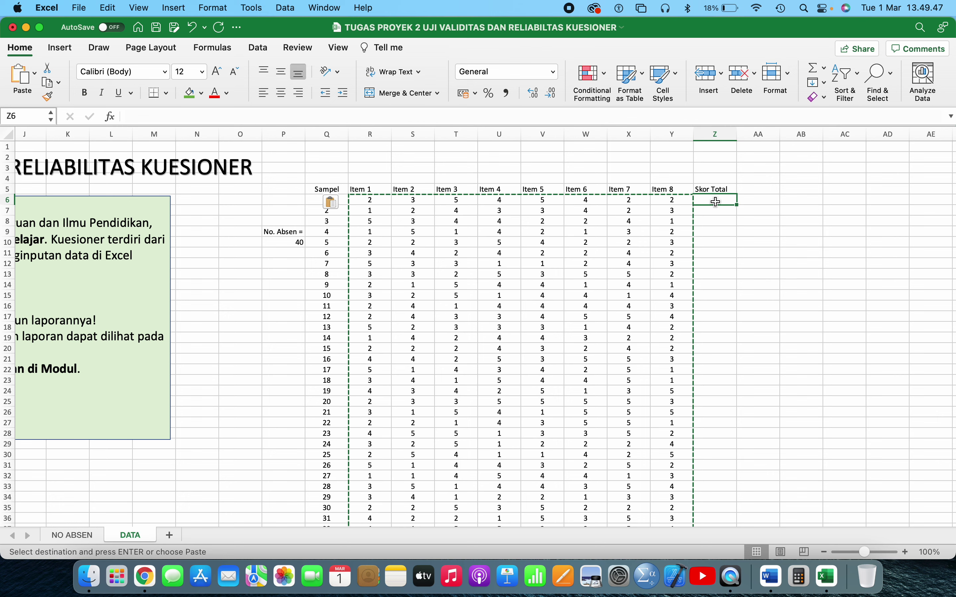
type("=SUM(")
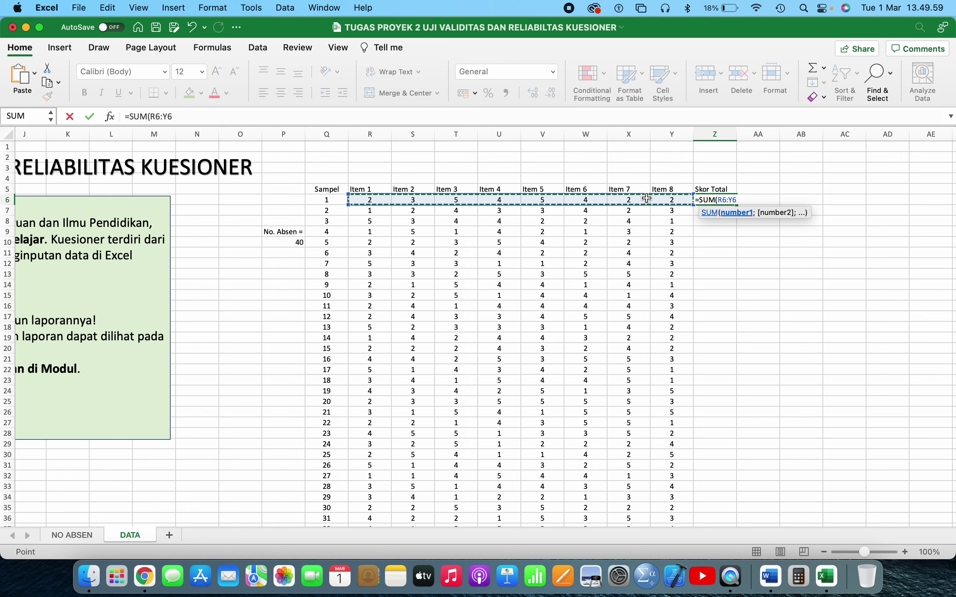
type(")")
key("Return")
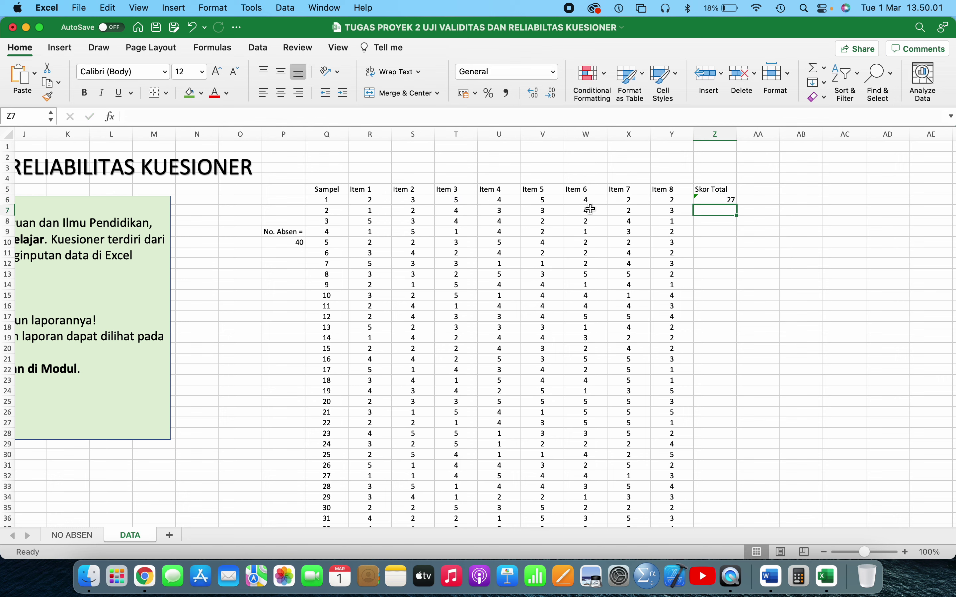
left_click(336, 208)
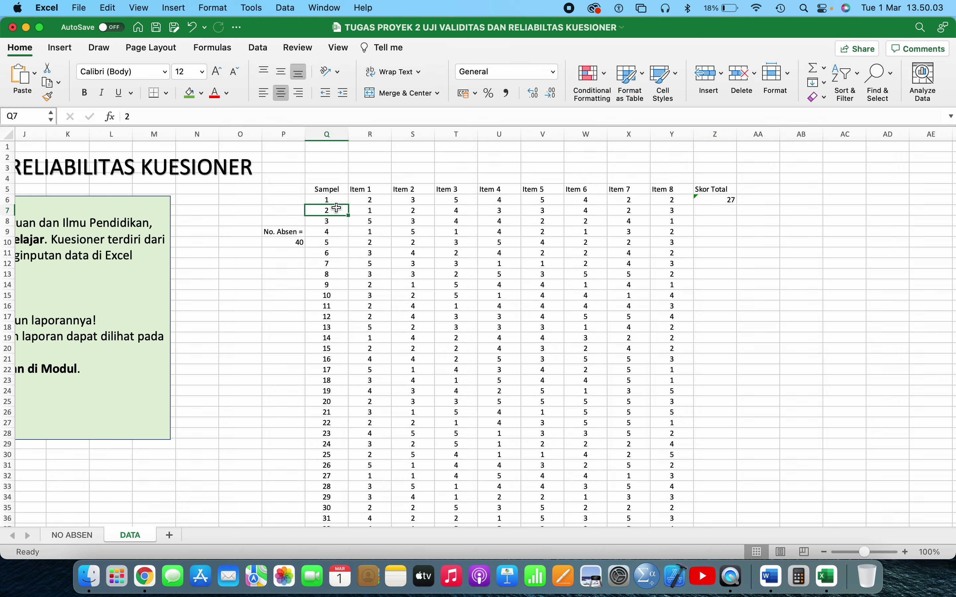
scroll(351, 259, "down", 5)
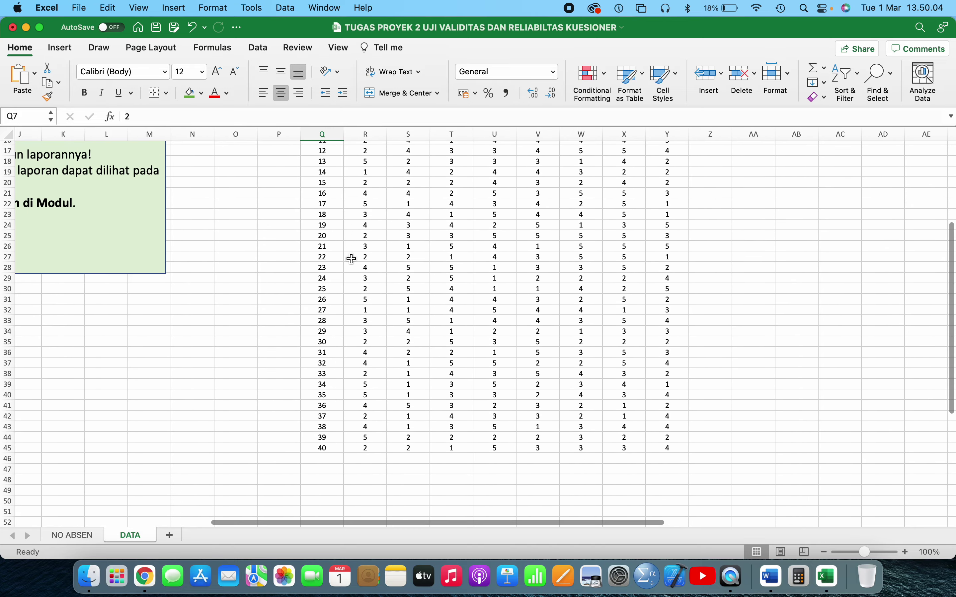
left_click(324, 444)
scroll(324, 444, "up", 5)
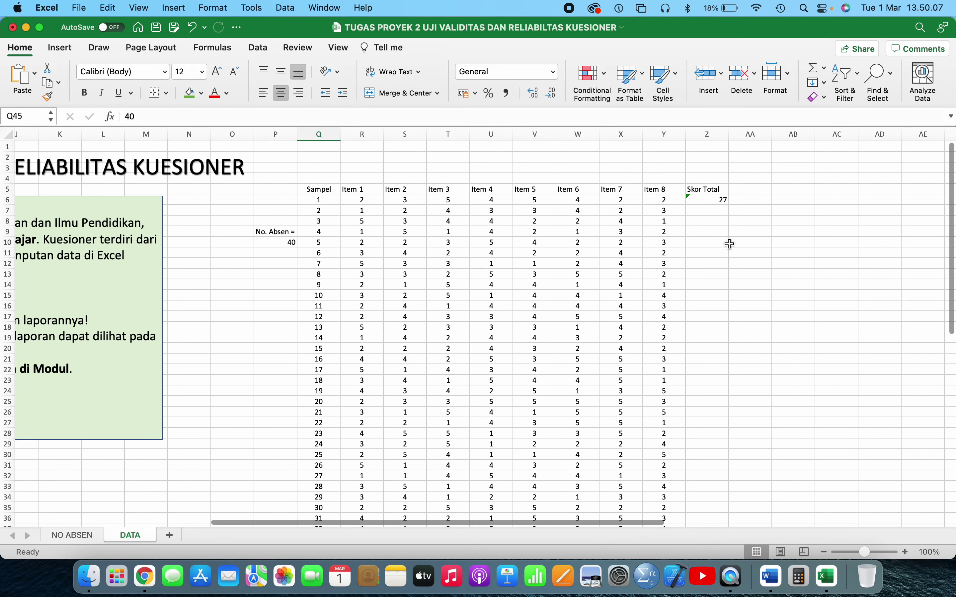
Step: Fill the Skor Total SUM formula from Z6 down to Z45 for all 40 samples
left_click(720, 200)
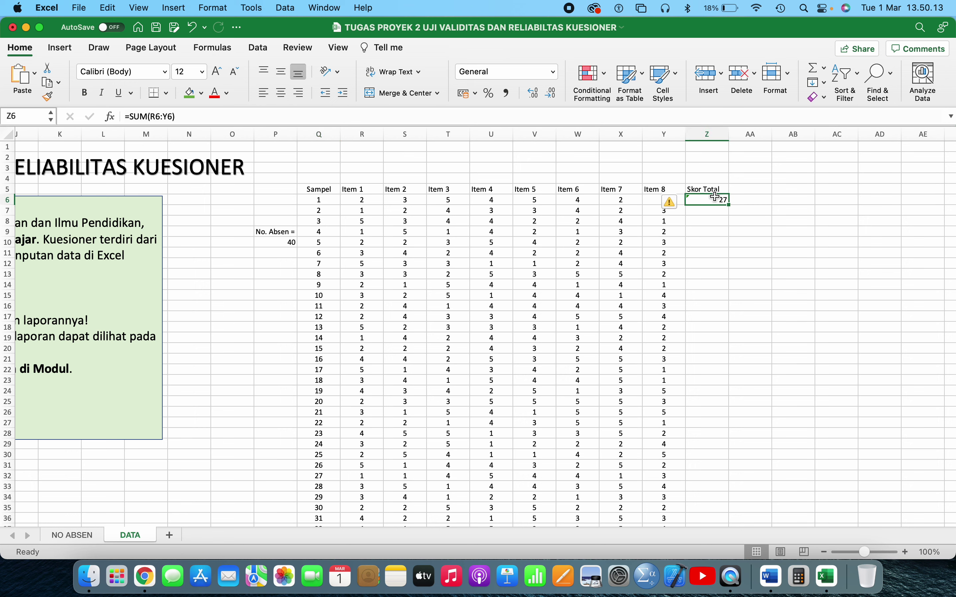
scroll(731, 214, "up", 10)
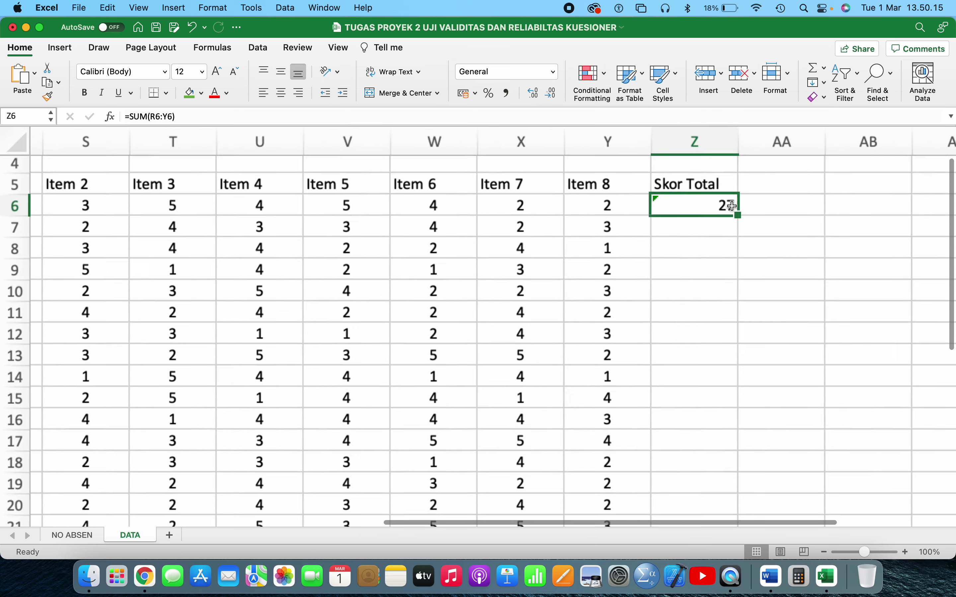
scroll(765, 241, "right", 3)
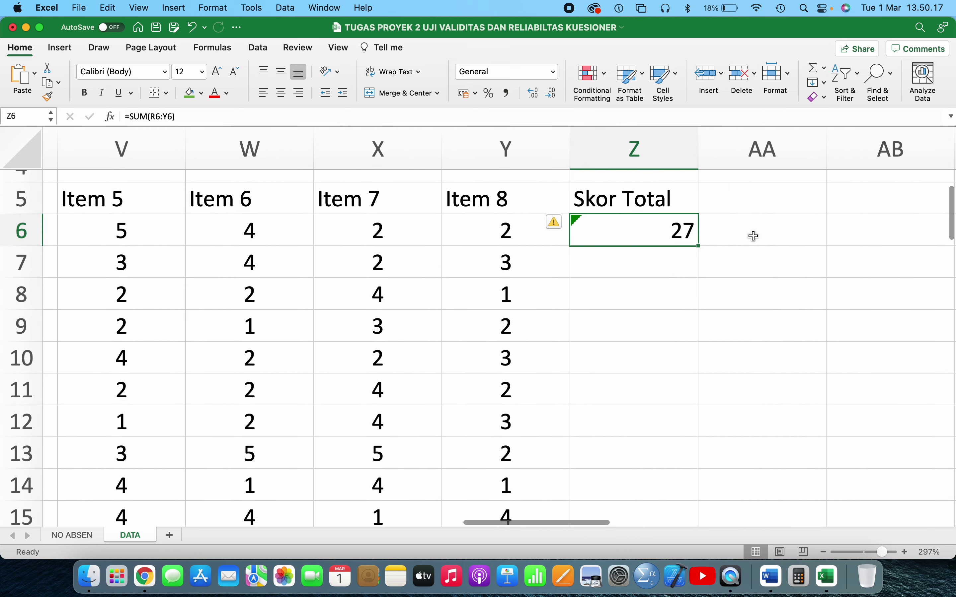
left_click(751, 234)
left_click(677, 230)
scroll(682, 234, "up", 2)
scroll(681, 234, "up", 2)
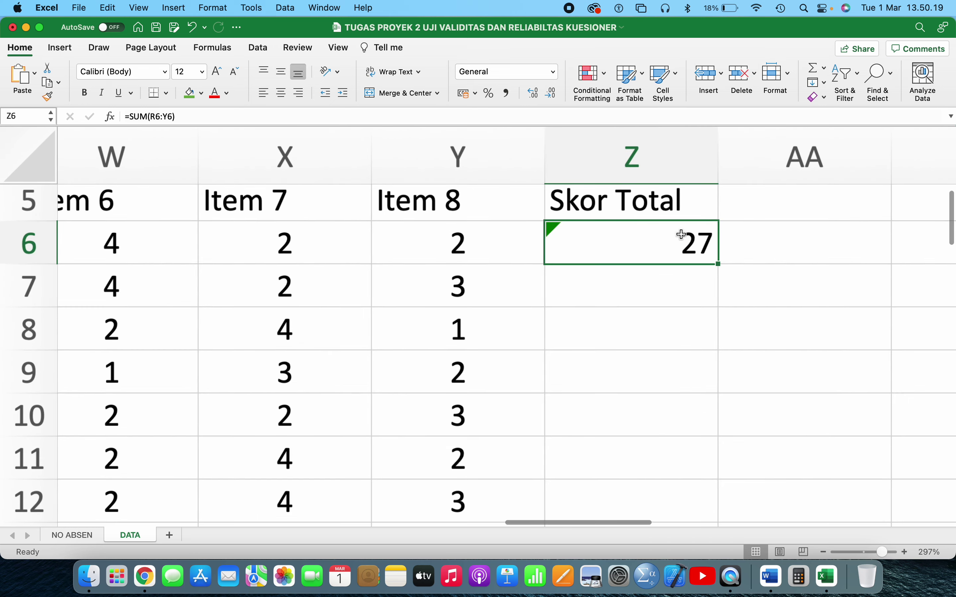
scroll(680, 234, "down", 3)
scroll(702, 251, "down", 3)
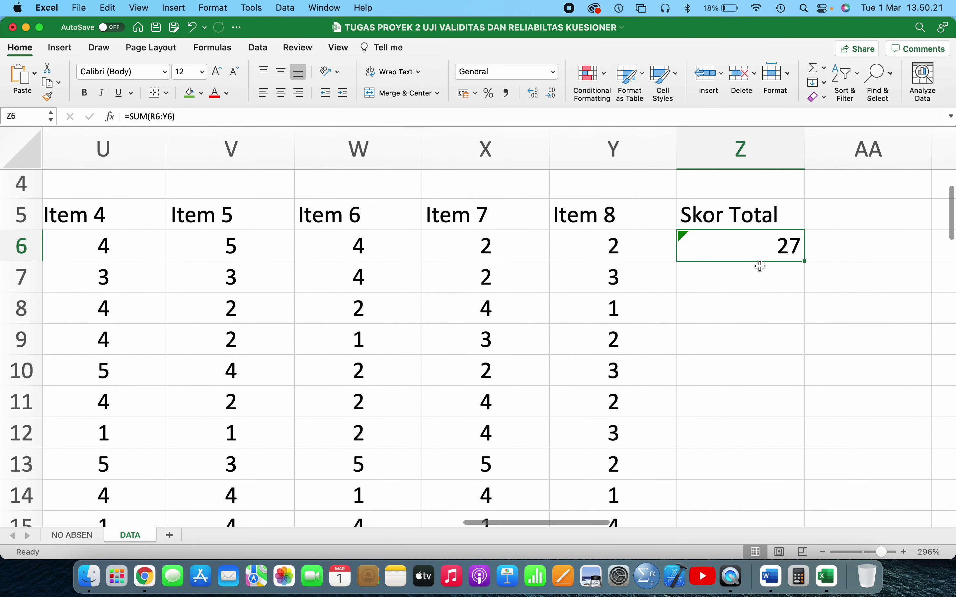
scroll(757, 267, "right", 3)
left_click_drag(698, 218, 645, 319)
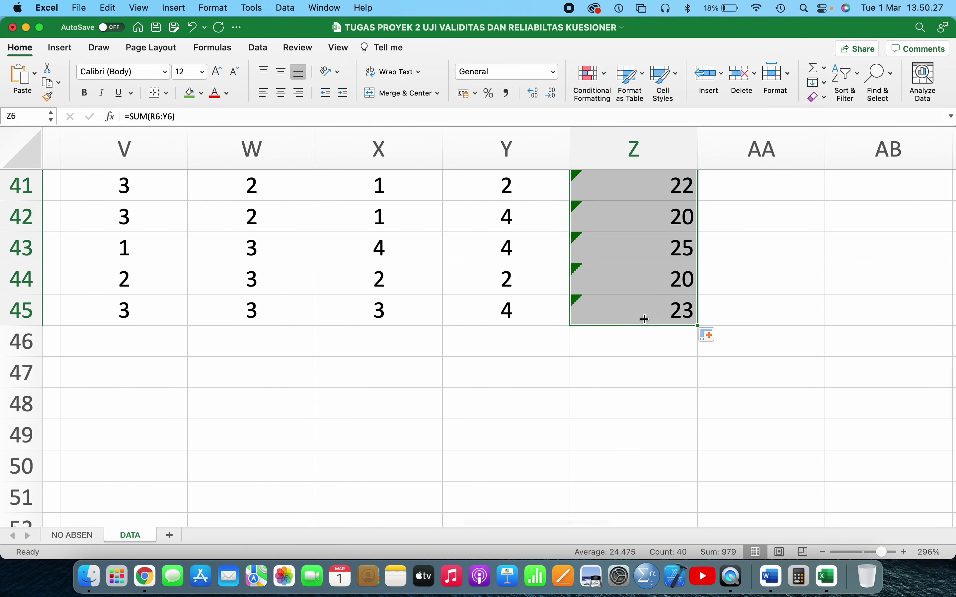
scroll(645, 319, "down", 3)
scroll(642, 321, "down", 5)
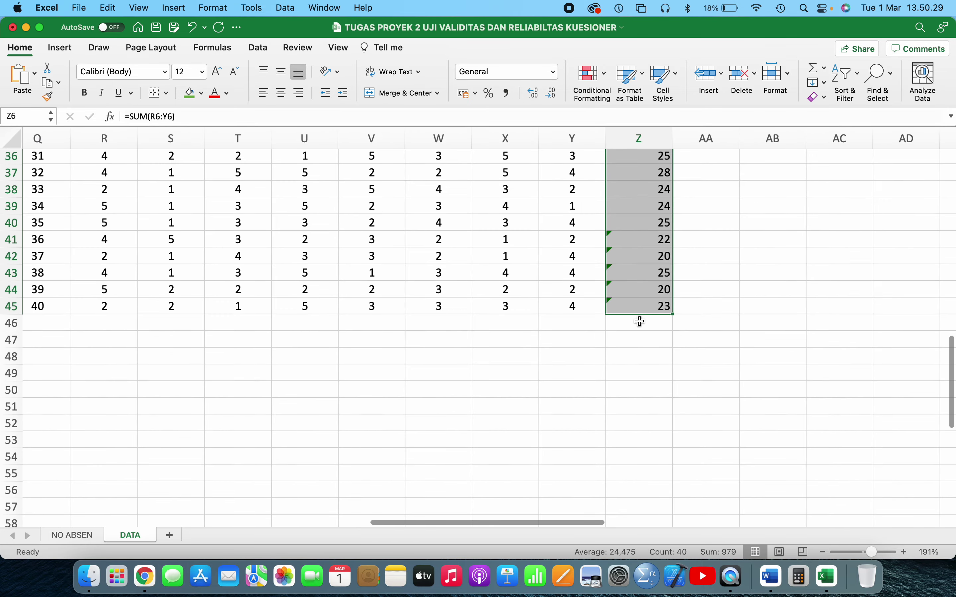
scroll(641, 321, "down", 6)
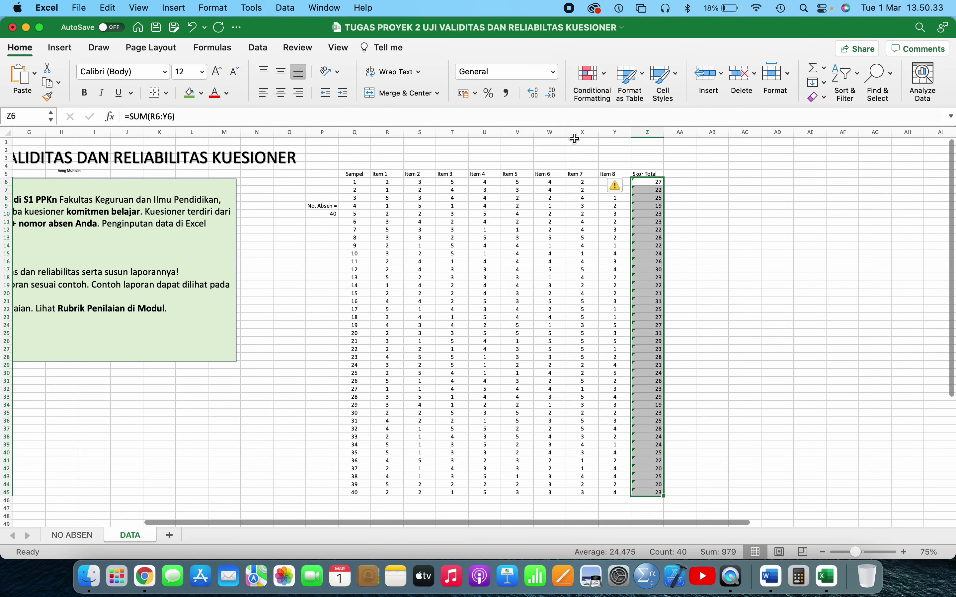
Step: Centre the Skor Total values in Z6:Z45 horizontally
left_click(281, 93)
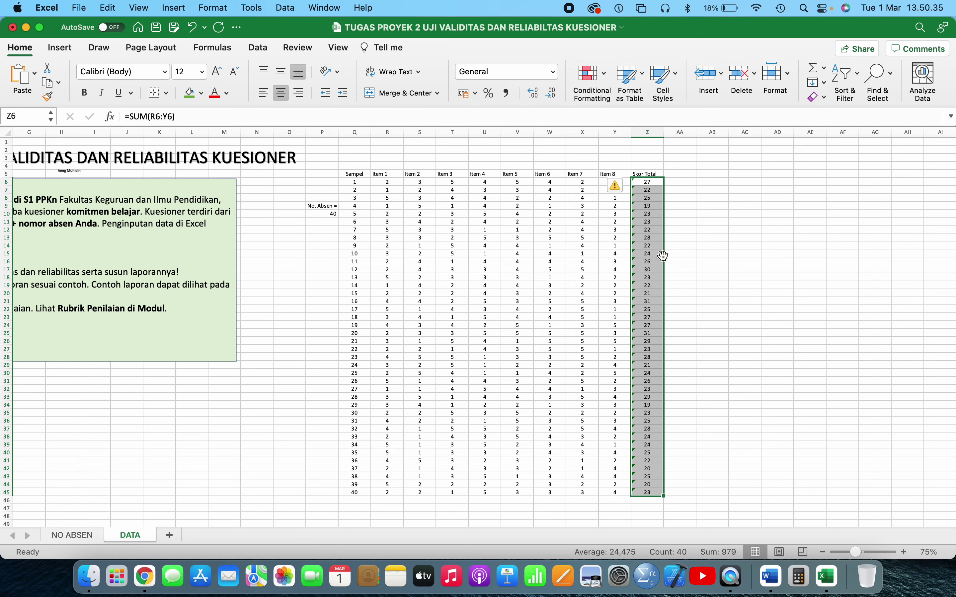
left_click(799, 300)
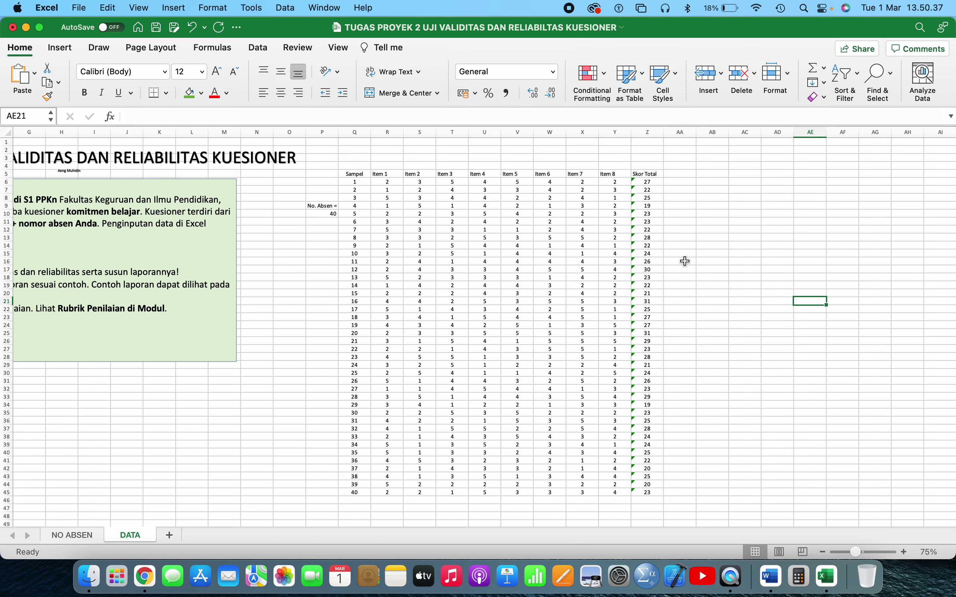
Step: Label two result rows below the sample table, entering rhitung in Q47 and rtabel in Q48
scroll(695, 271, "down", 3)
scroll(695, 271, "left", 2)
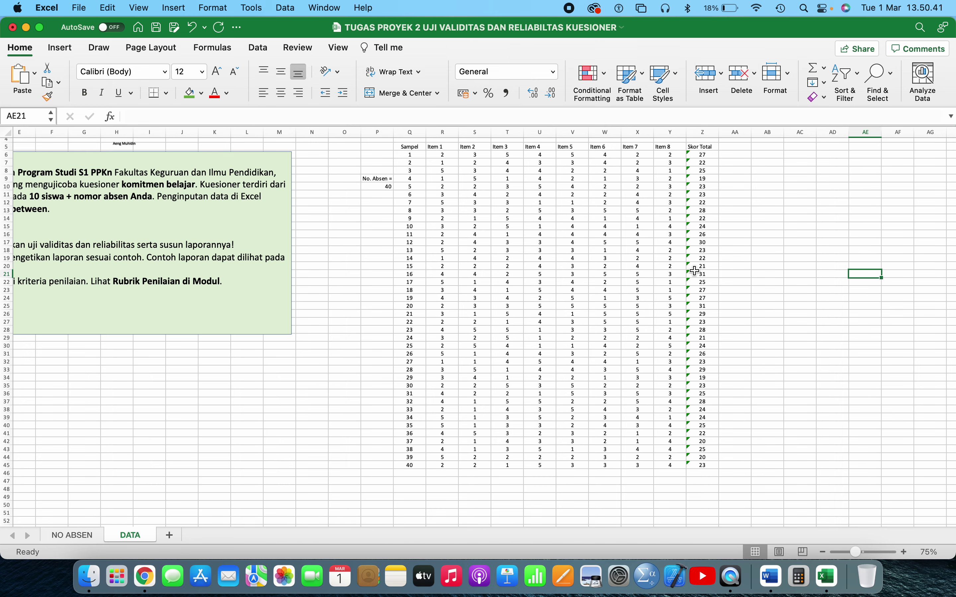
scroll(695, 271, "up", 3)
scroll(695, 271, "left", 1)
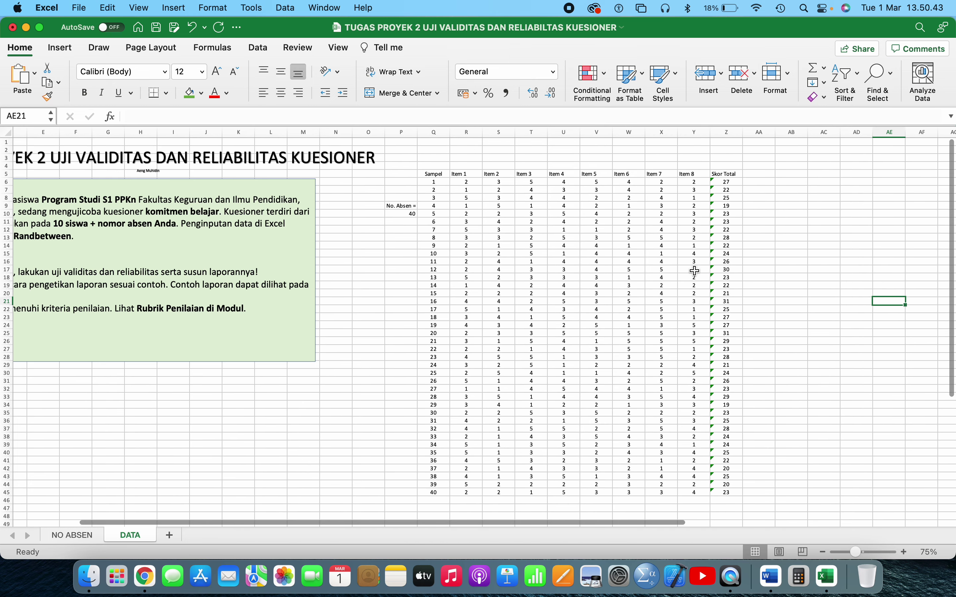
scroll(695, 272, "down", 4)
scroll(695, 272, "left", 1)
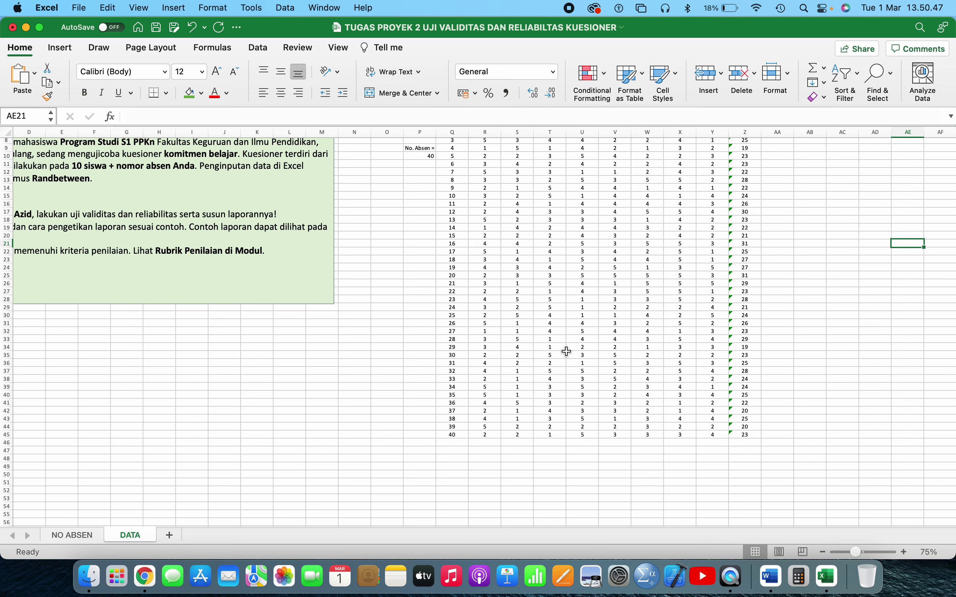
scroll(616, 380, "down", 6)
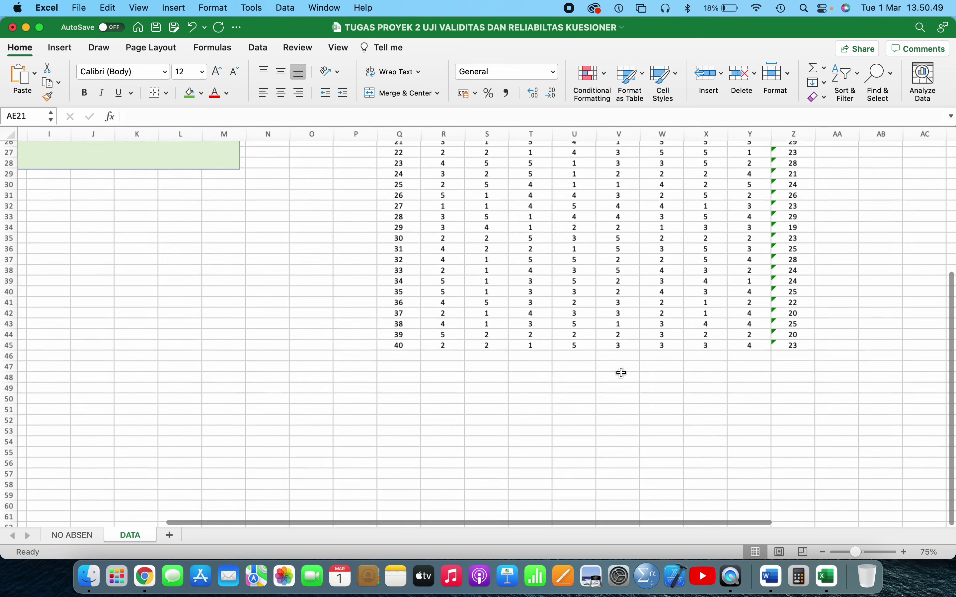
left_click(594, 390)
scroll(604, 390, "up", 5)
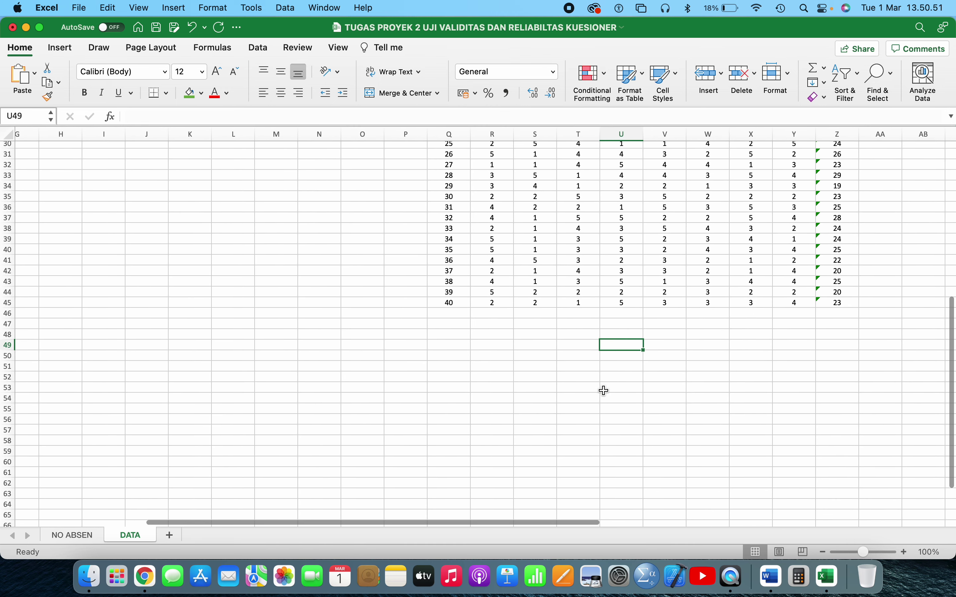
left_click(458, 323)
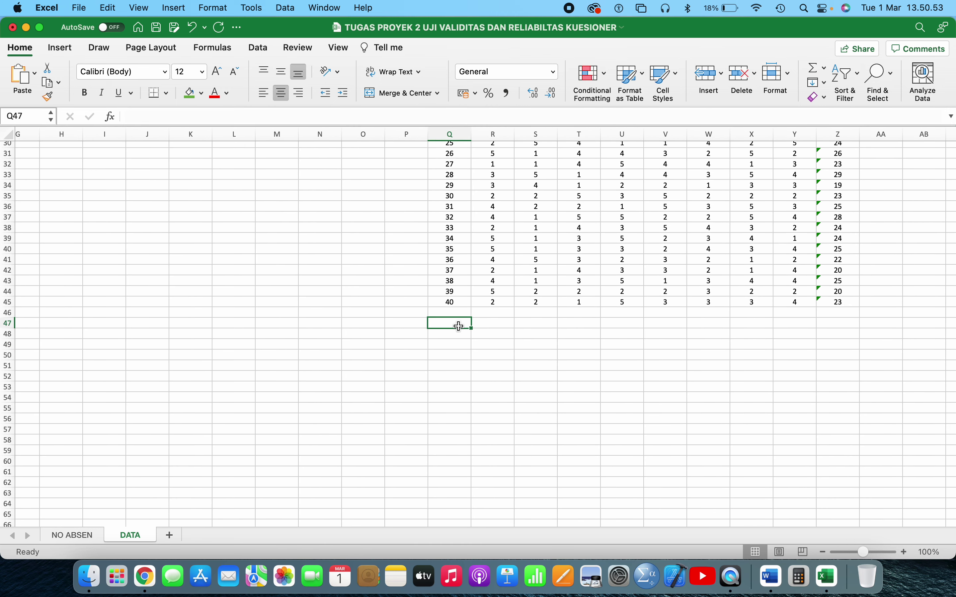
type("rhitung")
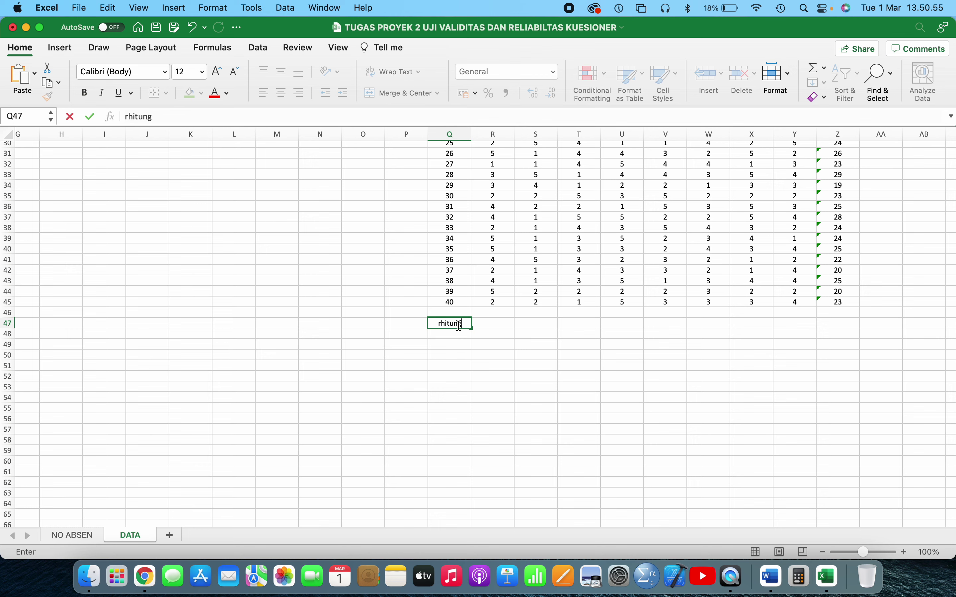
key("Return")
type("rt")
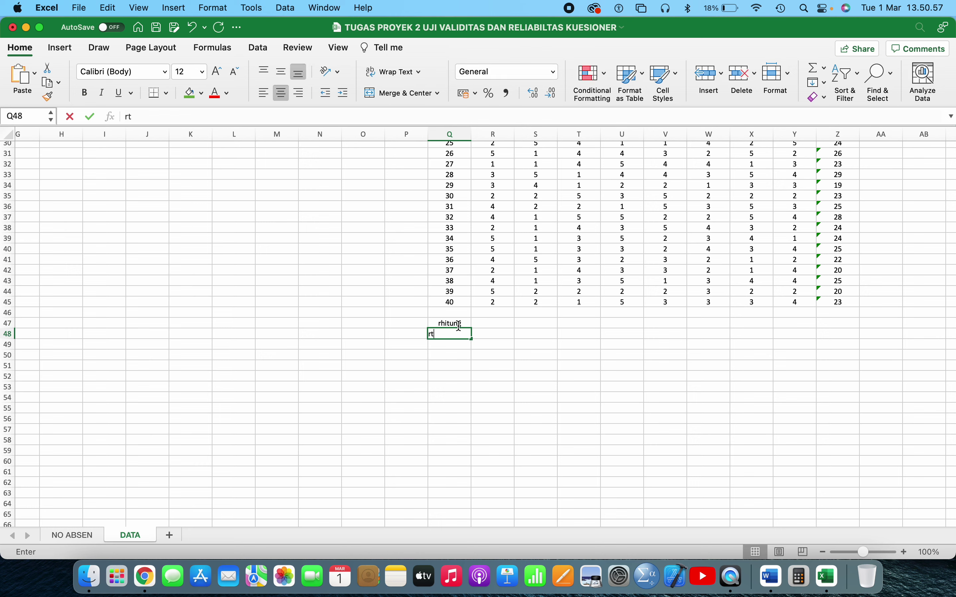
type("abel")
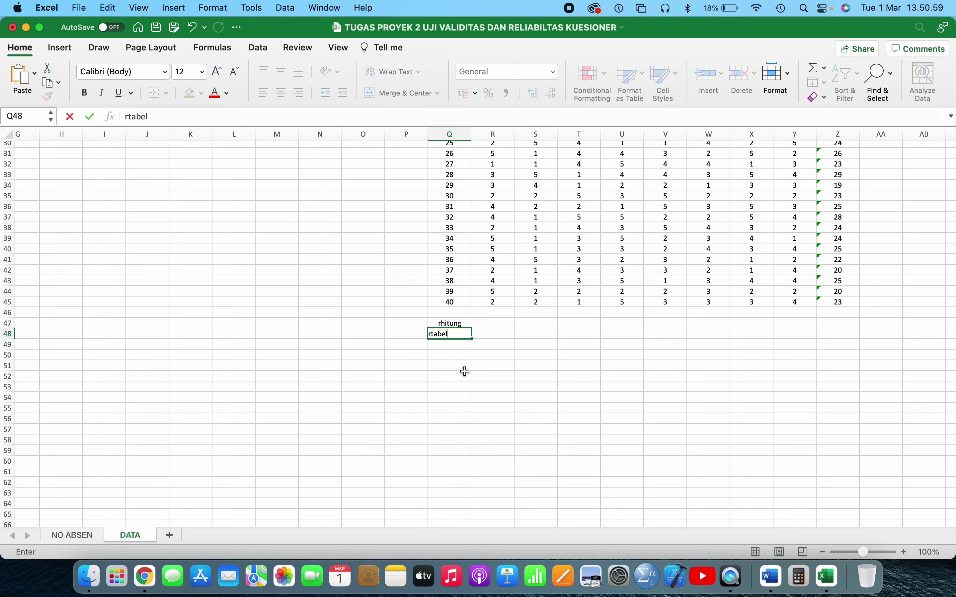
left_click(465, 369)
double_click(461, 331)
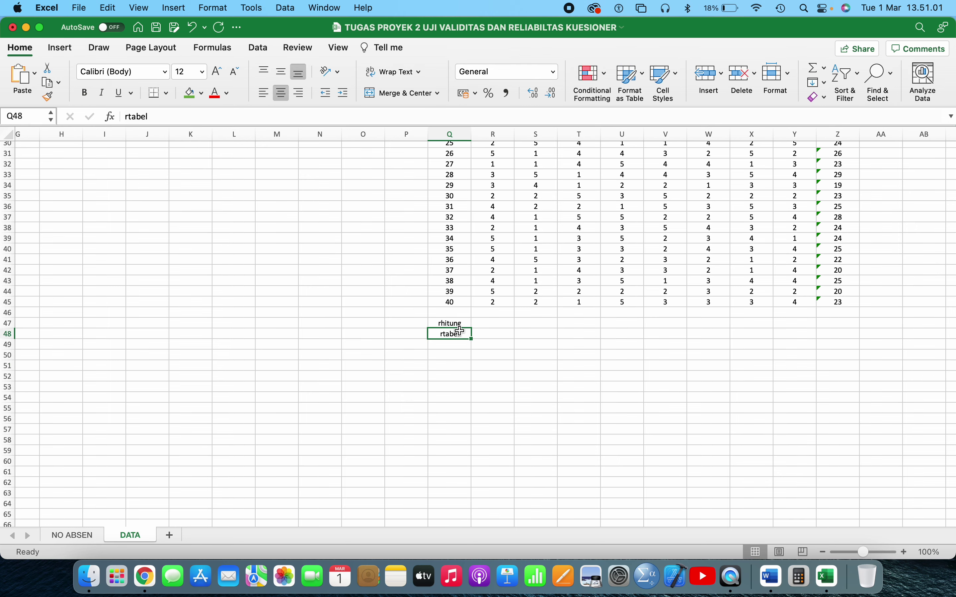
key("Return")
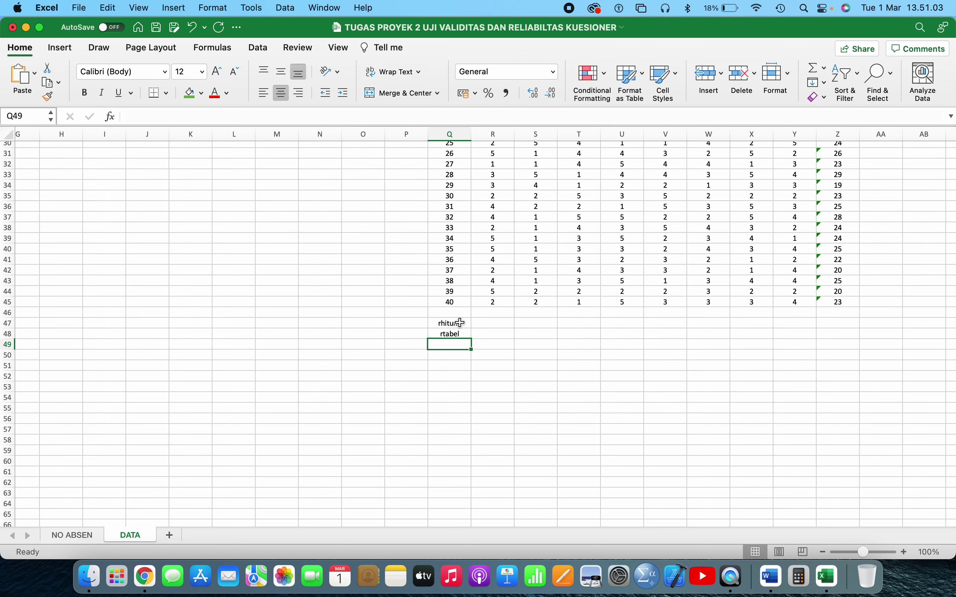
Step: Begin a PEARSON formula in R47 beside rhitung, with Item 1's scores R6:R45 as the first array
scroll(486, 333, "up", 3)
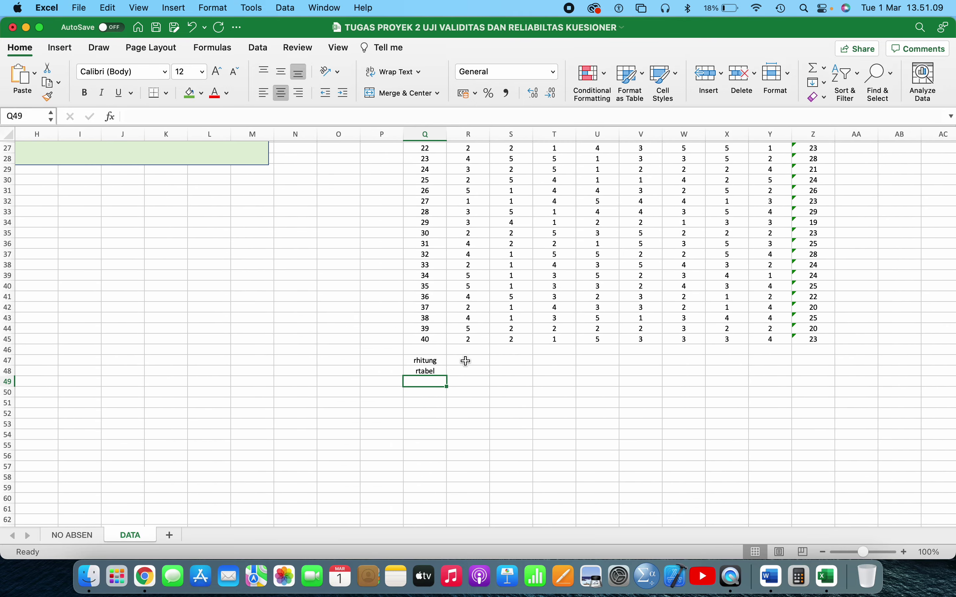
left_click(466, 361)
scroll(466, 361, "up", 5)
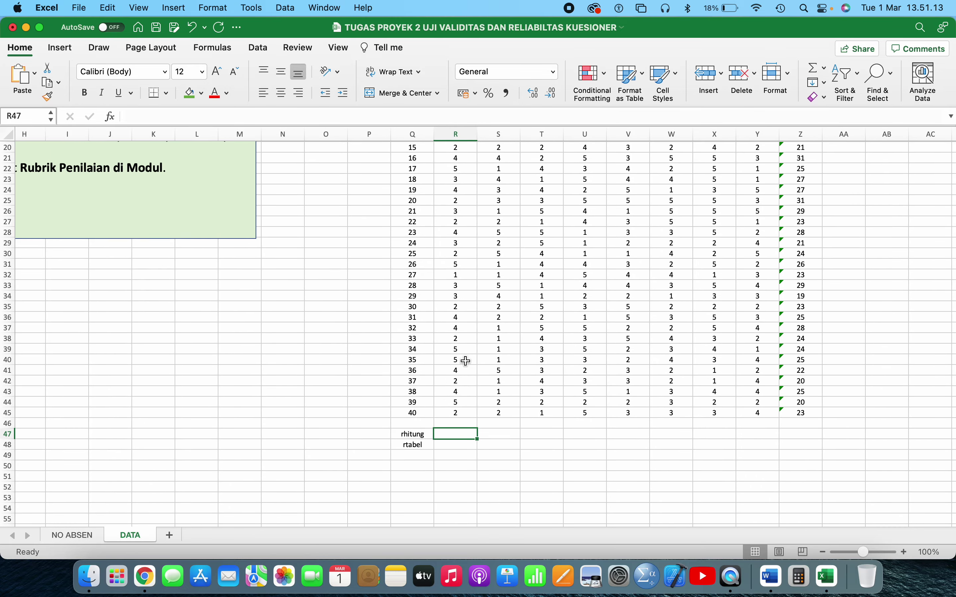
type("=PEA")
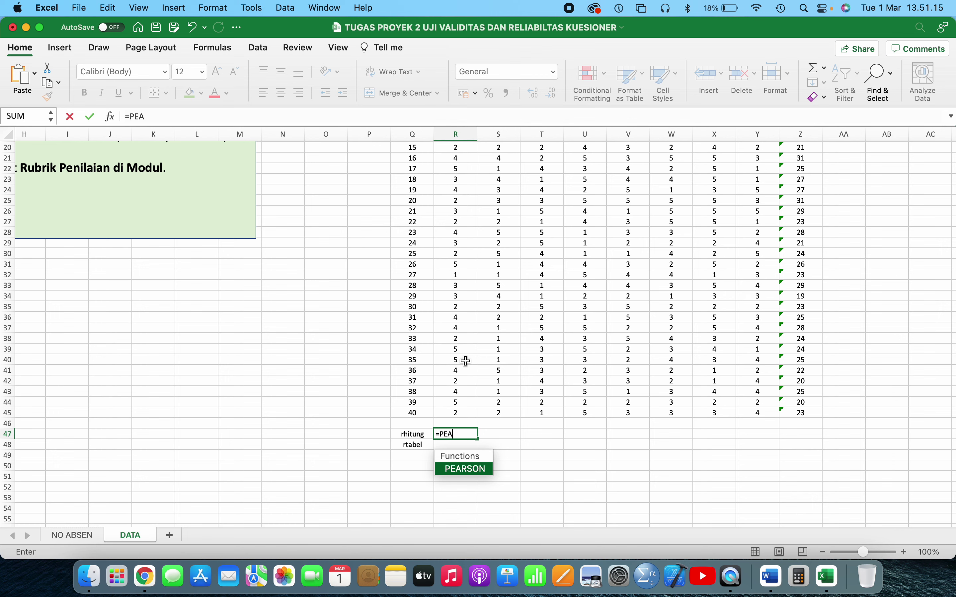
type("RSON(")
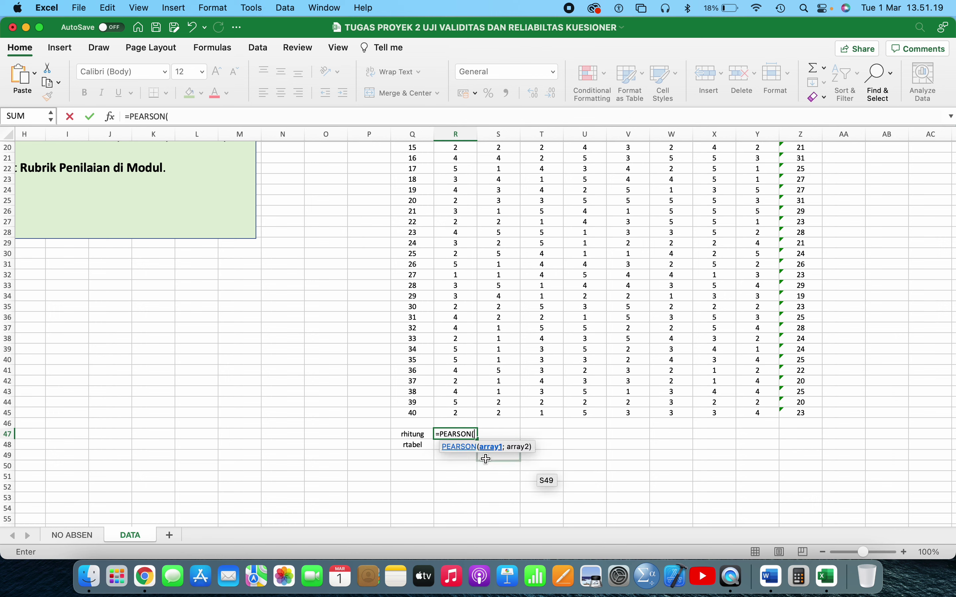
scroll(584, 421, "up", 8)
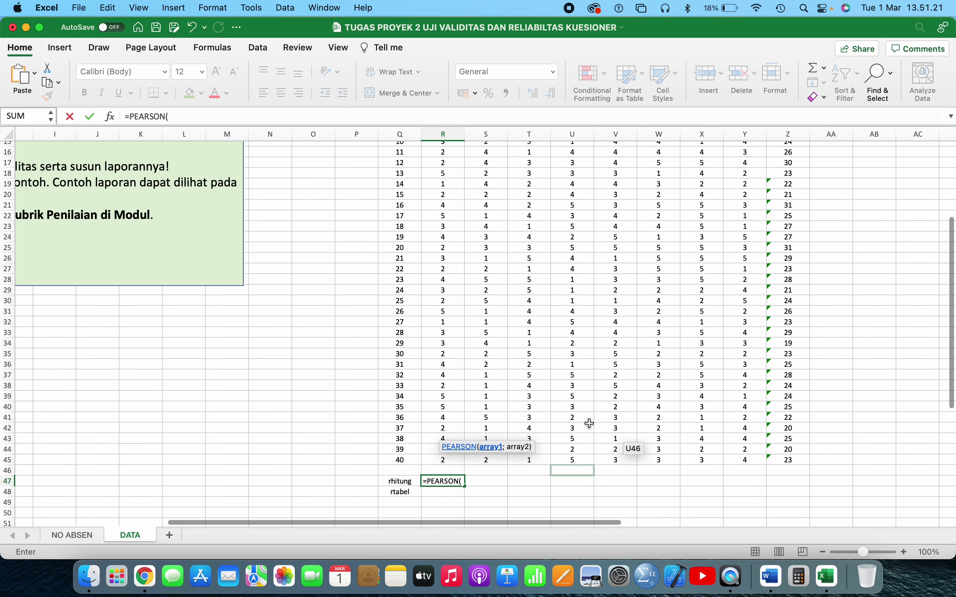
scroll(574, 408, "up", 2)
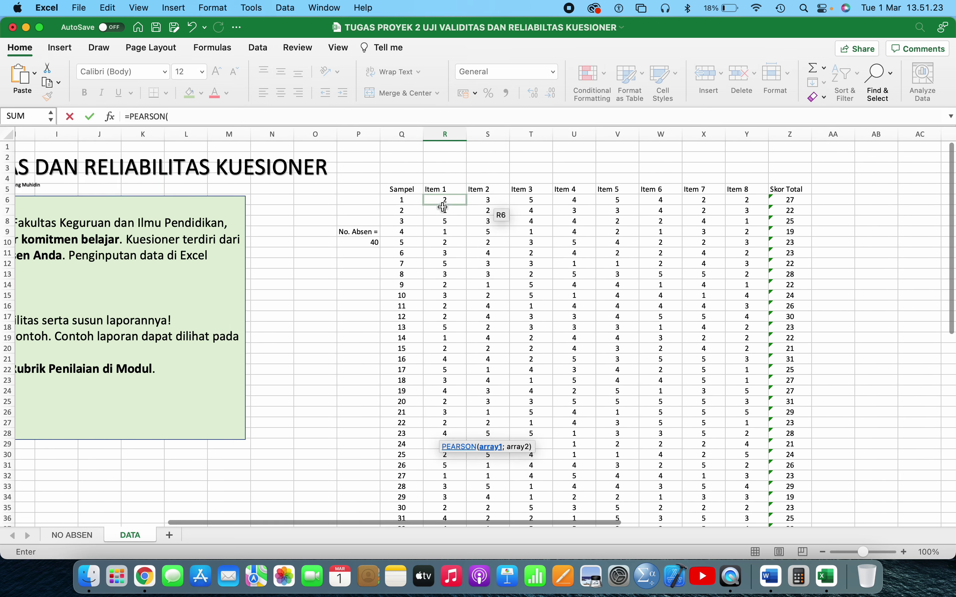
scroll(488, 399, "down", 15)
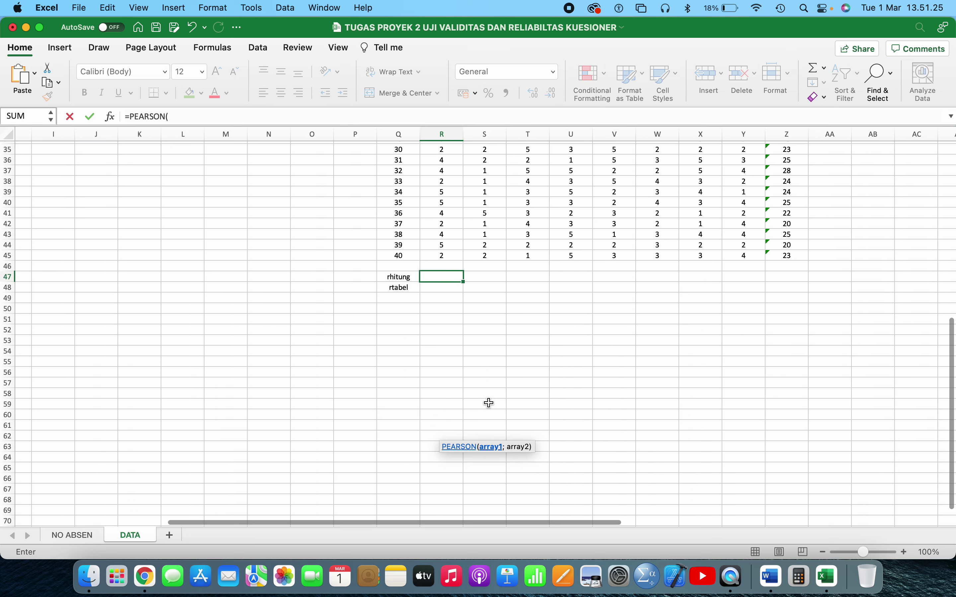
scroll(584, 428, "up", 15)
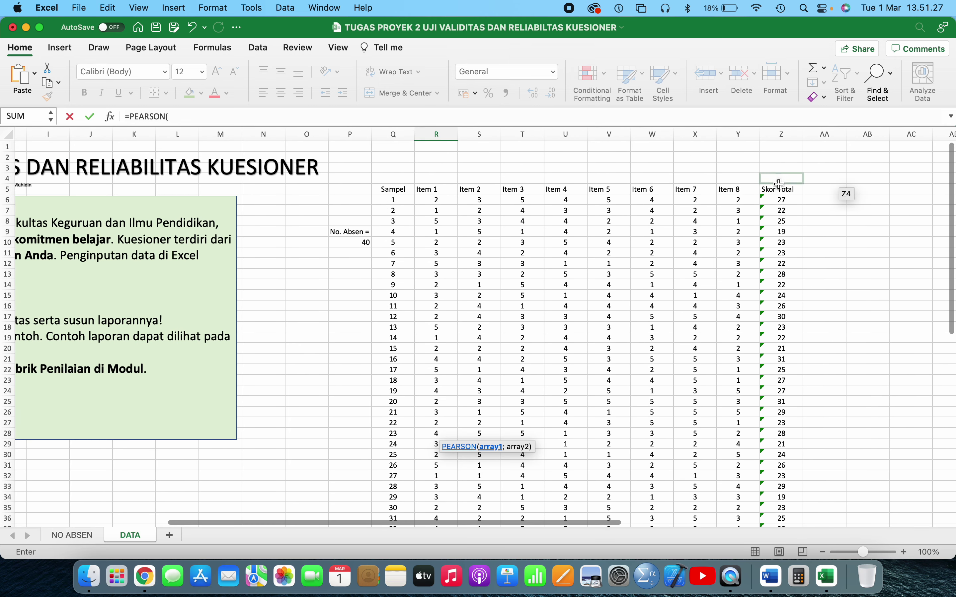
scroll(764, 331, "down", 8)
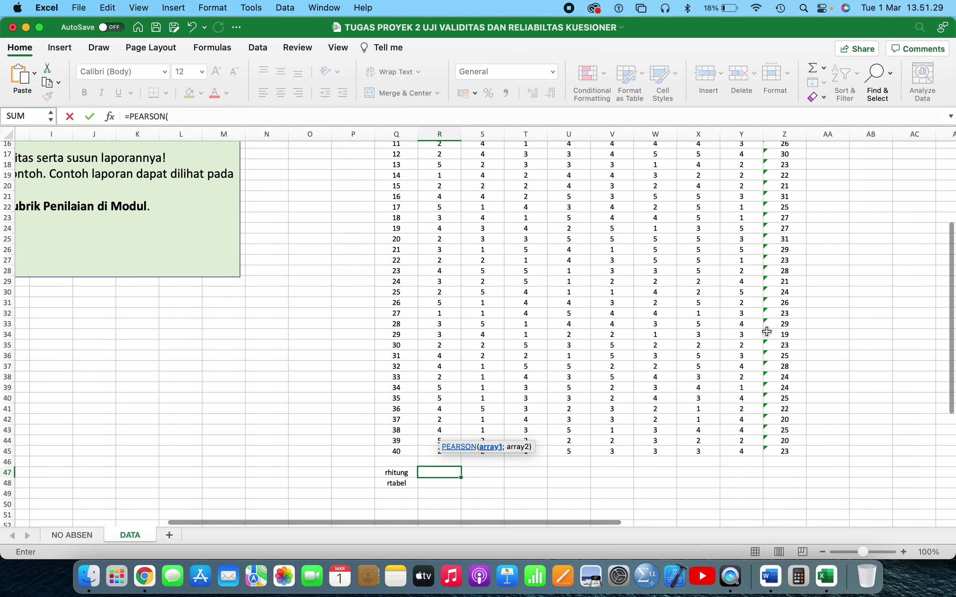
scroll(541, 382, "up", 10)
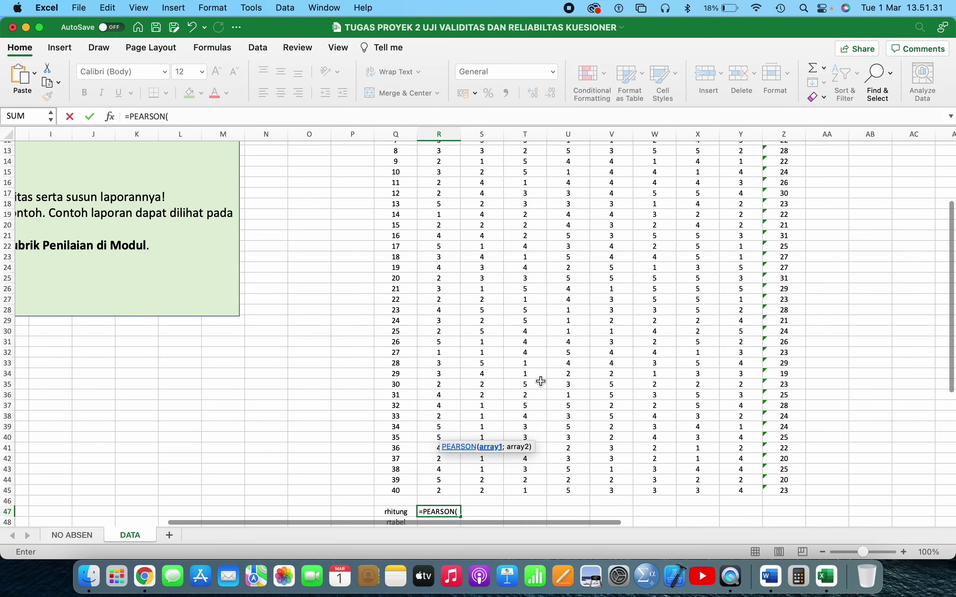
left_click_drag(435, 200, 436, 490)
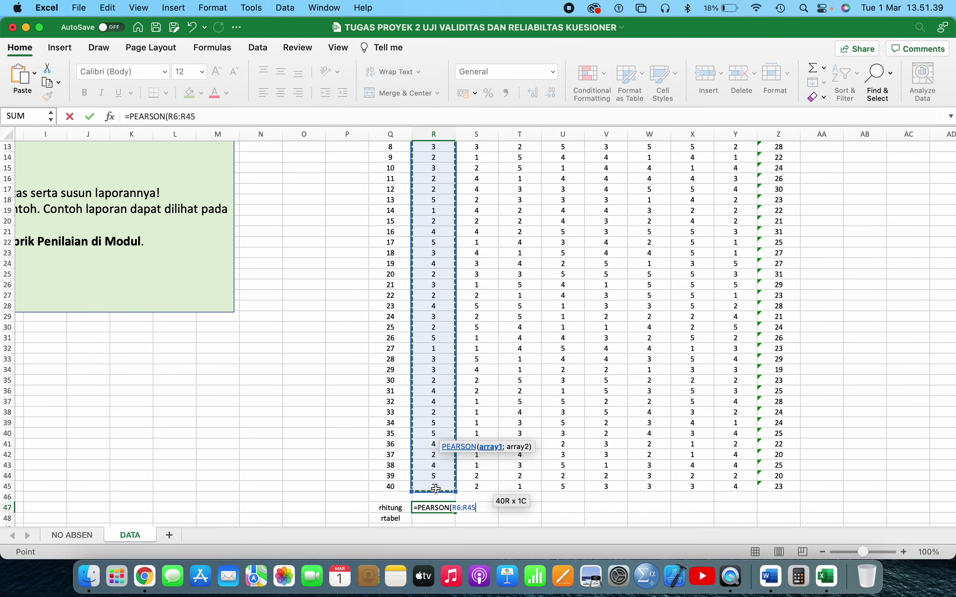
type(";")
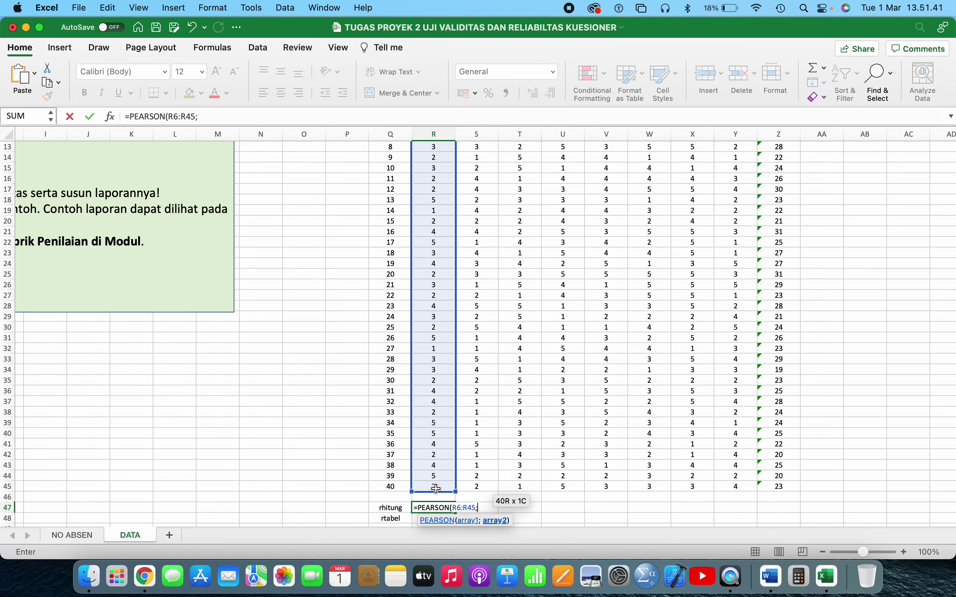
Step: Add the Skor Total range Z6:Z45 as the second array of the PEARSON formula
scroll(785, 267, "up", 4)
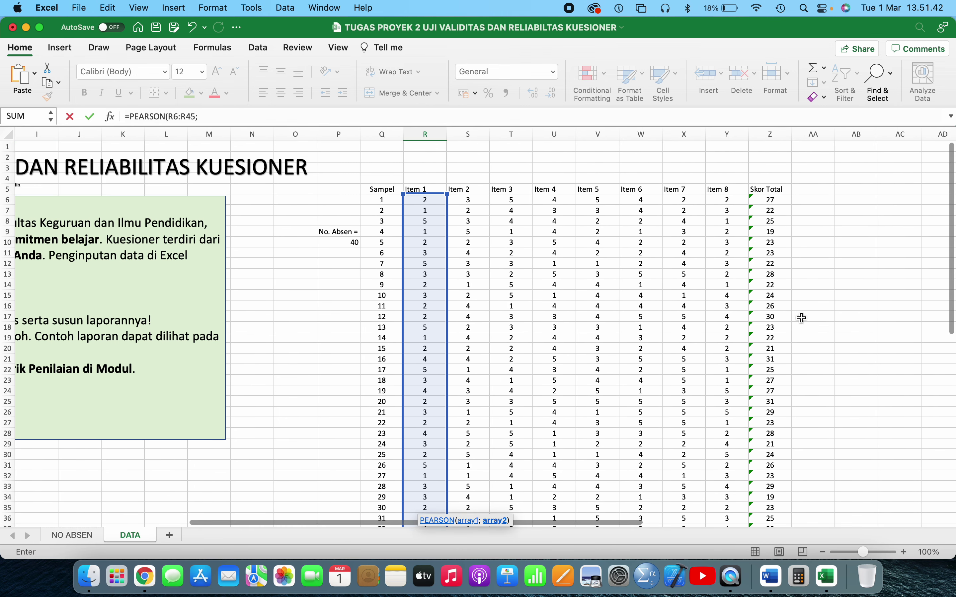
left_click(771, 201)
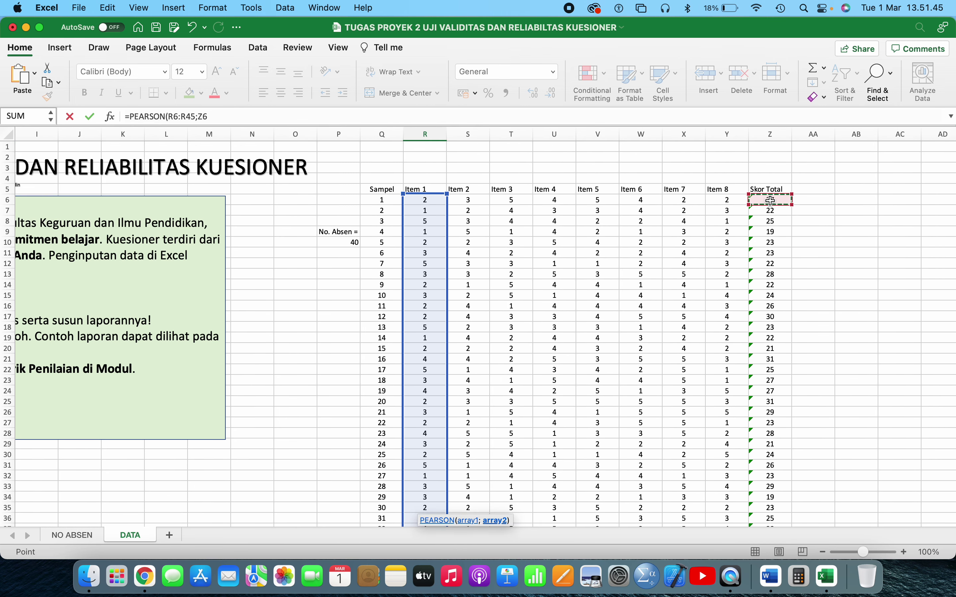
left_click_drag(771, 206, 781, 490)
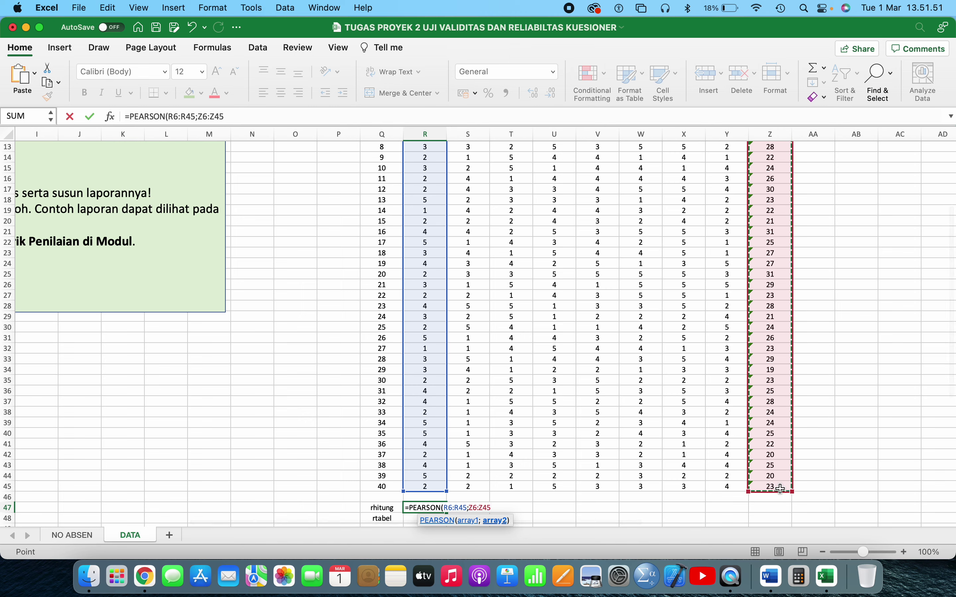
Step: Make the Skor Total range absolute and complete R47's formula as =PEARSON(R6:R45;$Z$6:$Z$45)
left_click(255, 117)
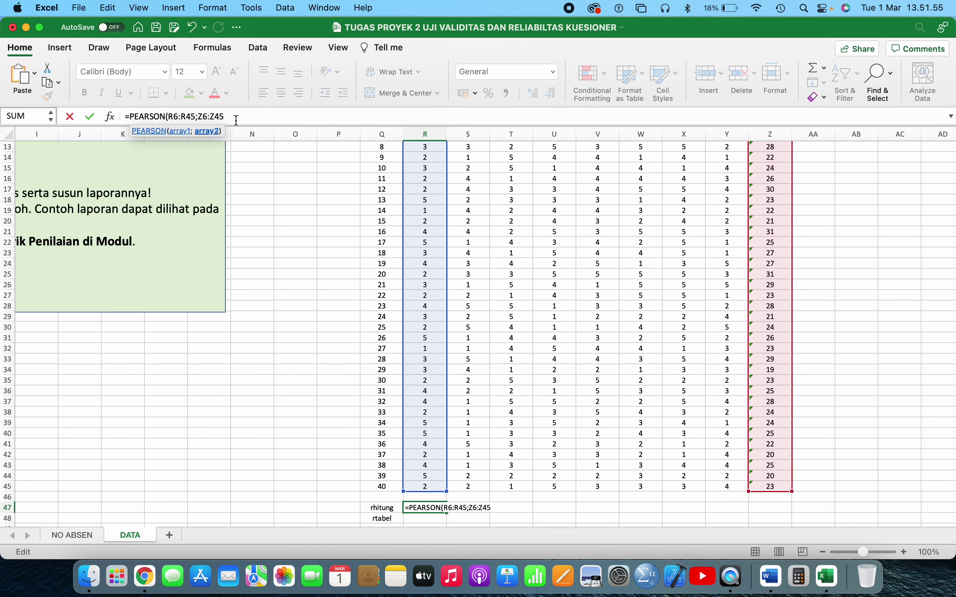
left_click_drag(224, 116, 199, 122)
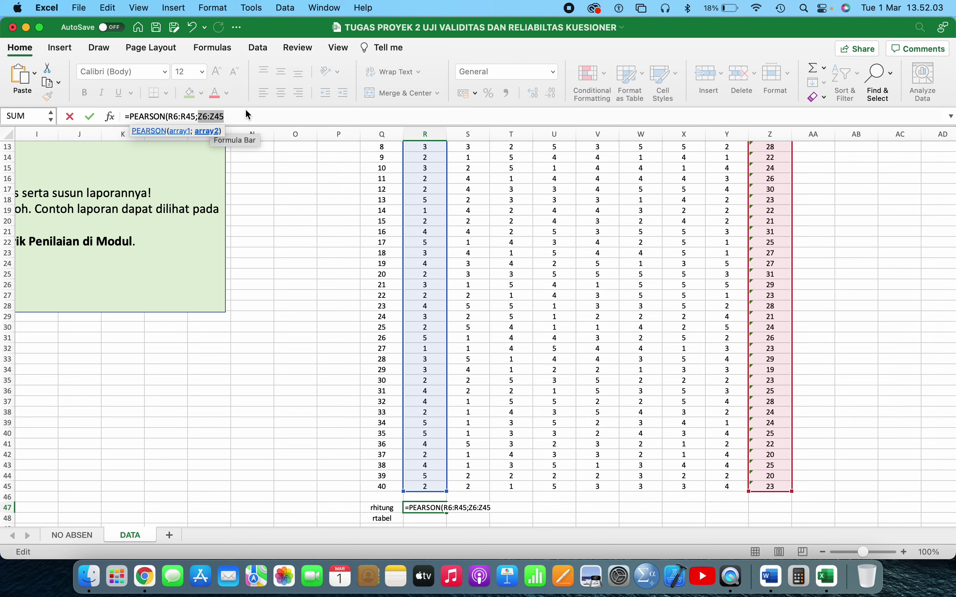
left_click(241, 118)
left_click_drag(239, 118, 201, 119)
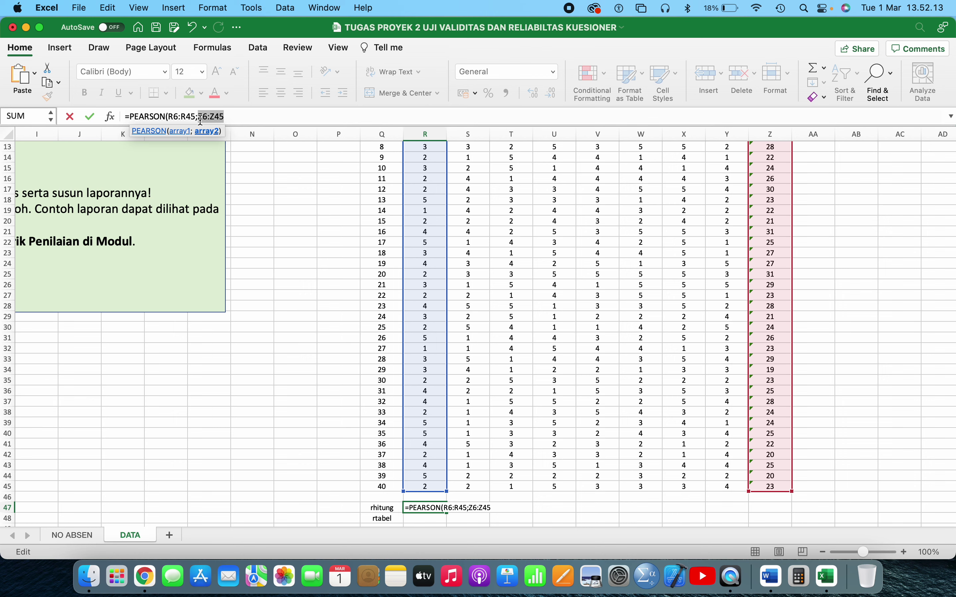
key("super+t")
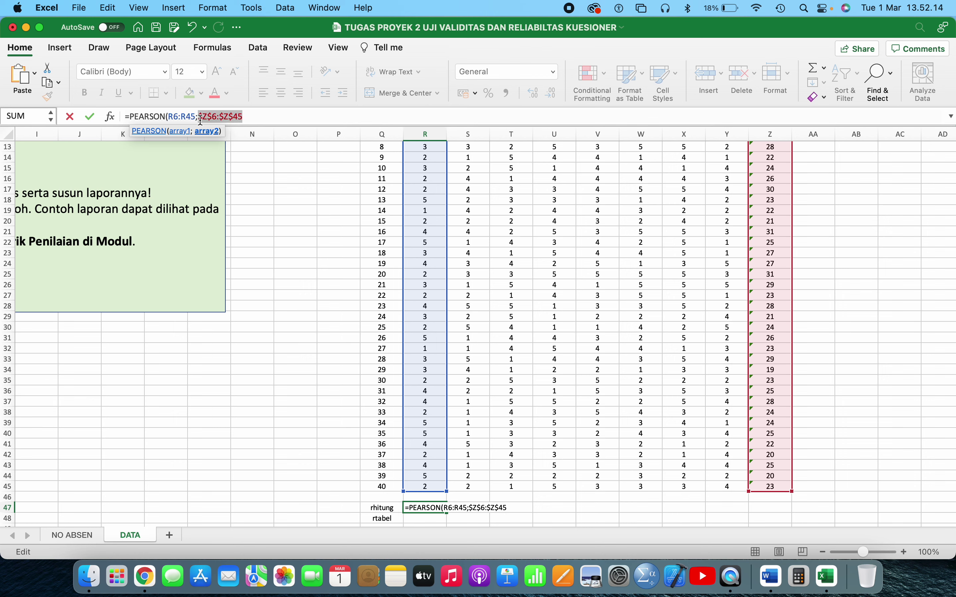
left_click(261, 117)
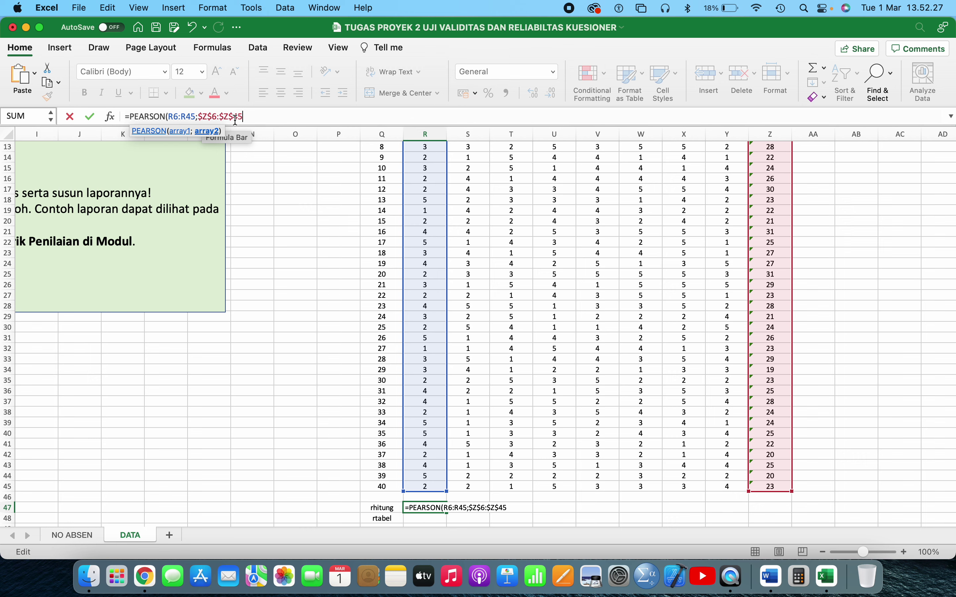
type(")")
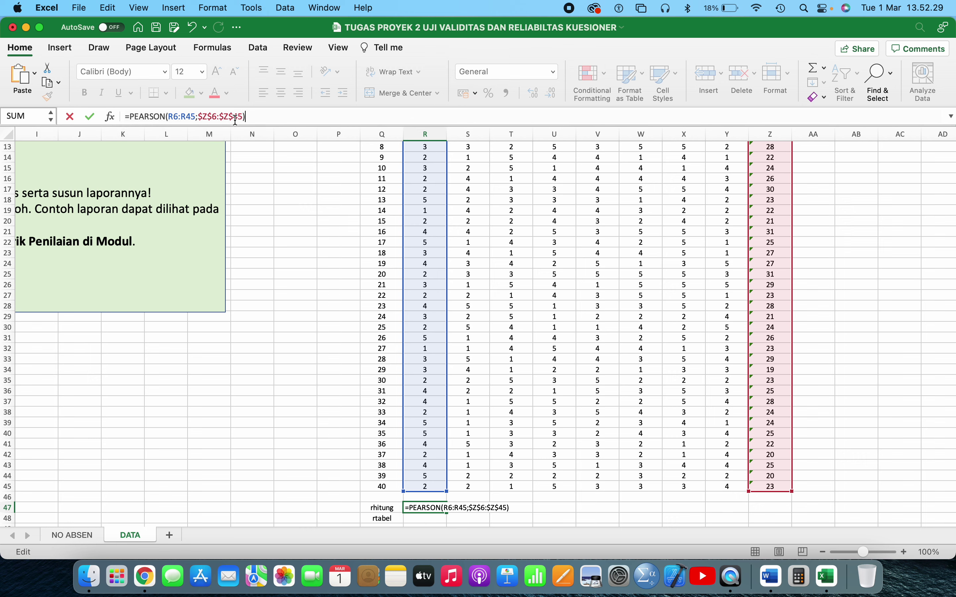
key("Return")
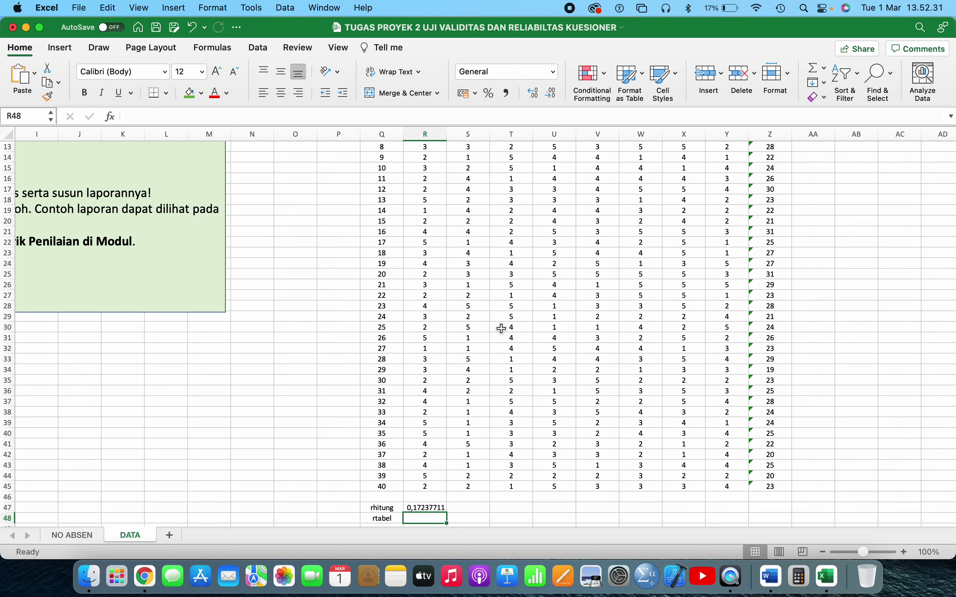
Step: Review the PEARSON formula in R47 and check its two referenced ranges, Item 1 and Skor Total
scroll(505, 334, "up", 1)
left_click(427, 505)
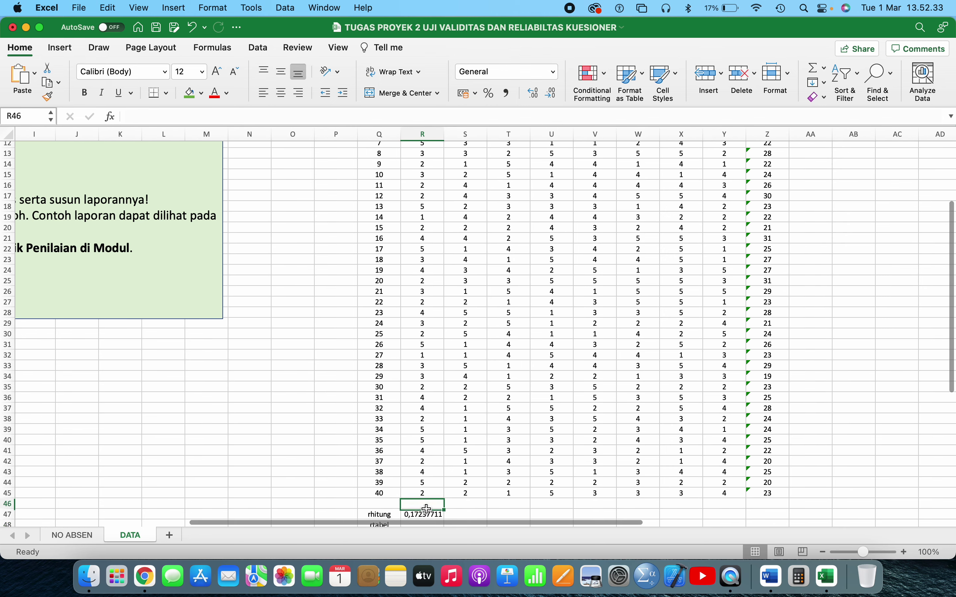
left_click(427, 511)
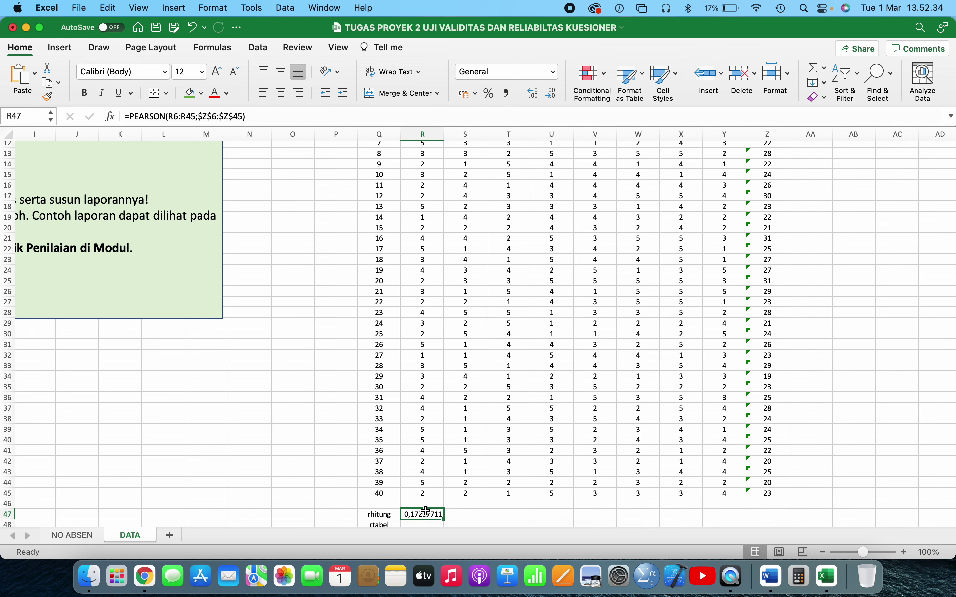
left_click(212, 116)
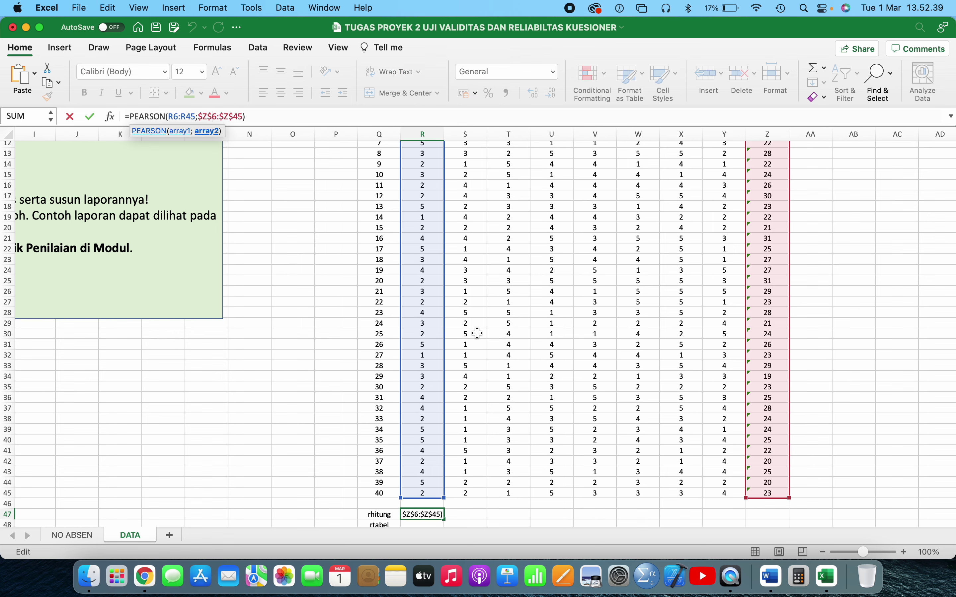
scroll(477, 331, "up", 5)
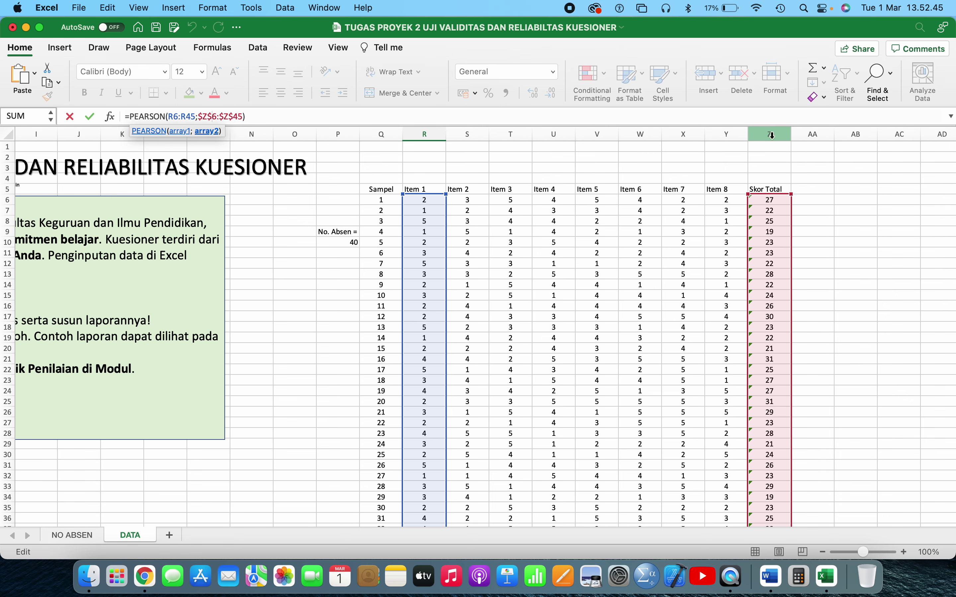
scroll(640, 265, "down", 5)
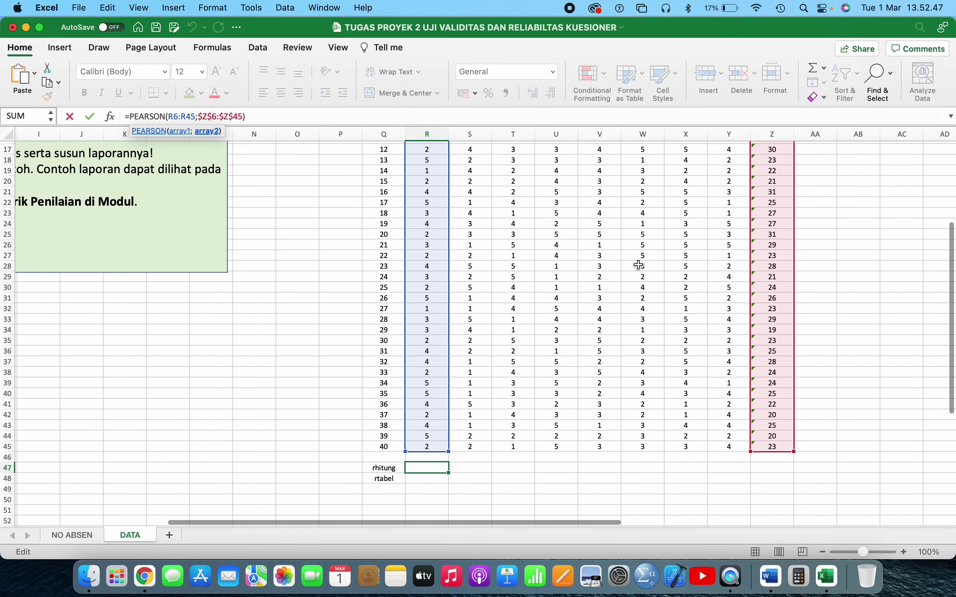
left_click(269, 112)
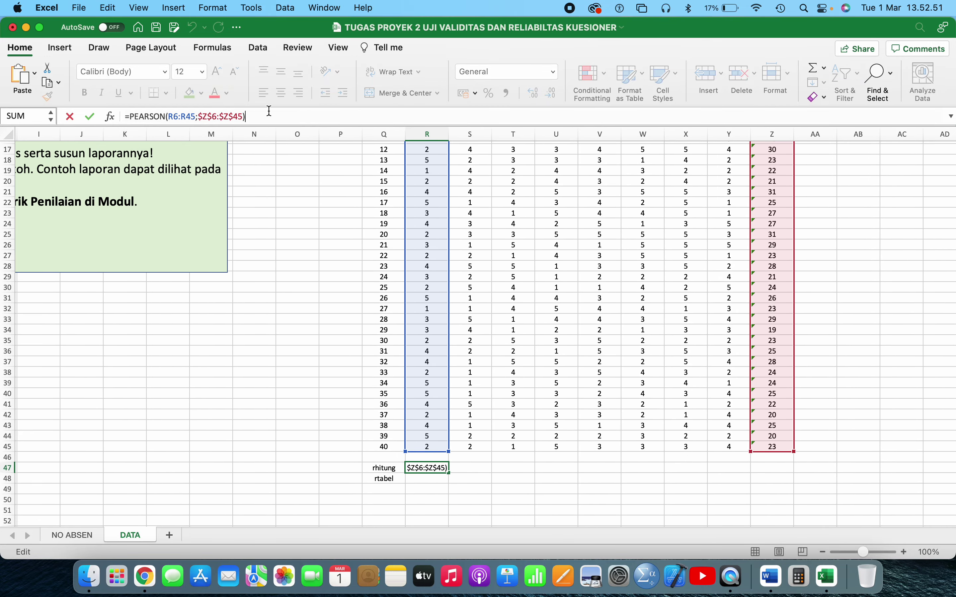
key("Return")
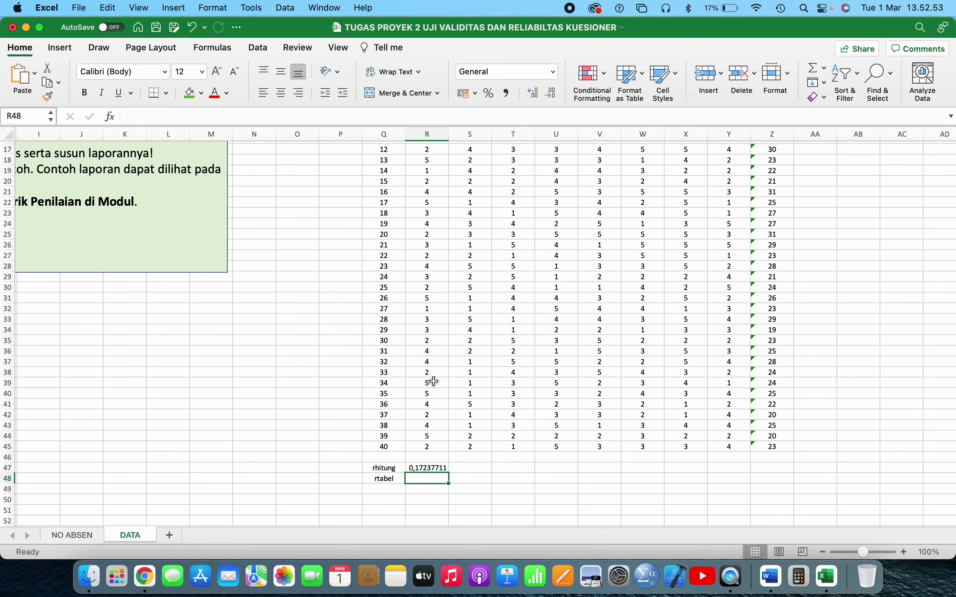
Step: Fill the PEARSON formula from R47 across to Y47 so rhitung is calculated for all eight items
left_click(433, 468)
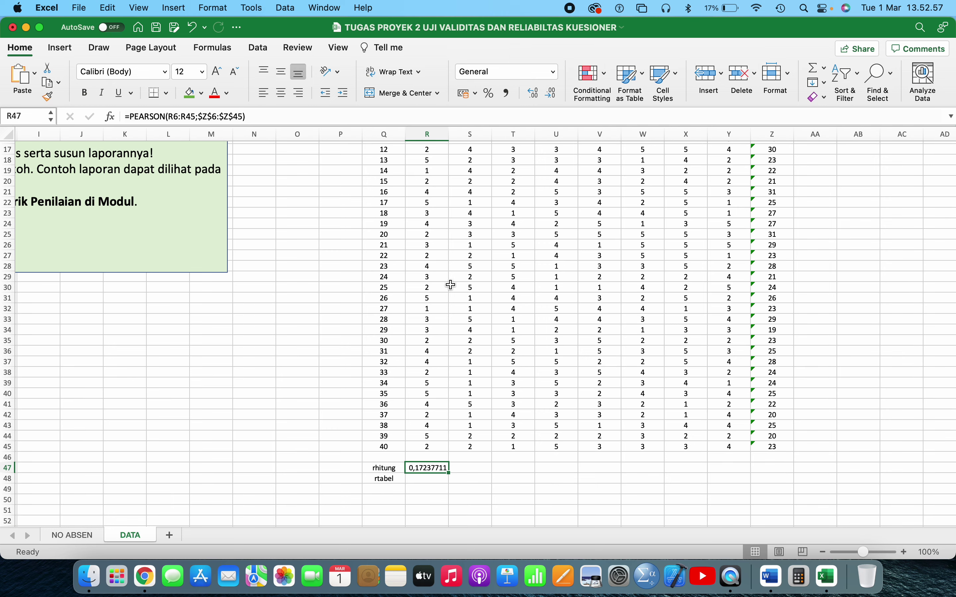
scroll(452, 284, "up", 2)
scroll(453, 283, "down", 6)
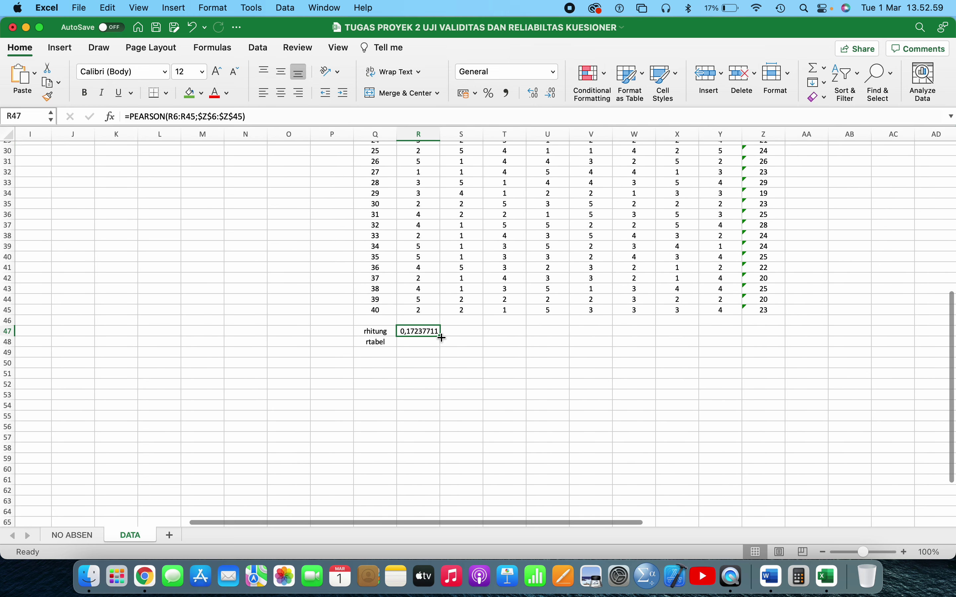
left_click_drag(444, 335, 737, 334)
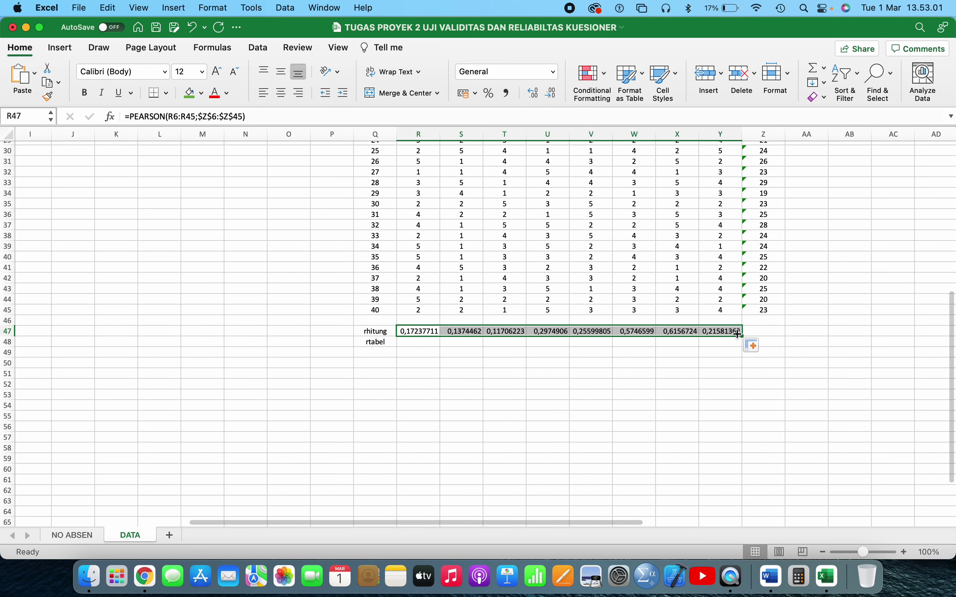
scroll(738, 335, "up", 10)
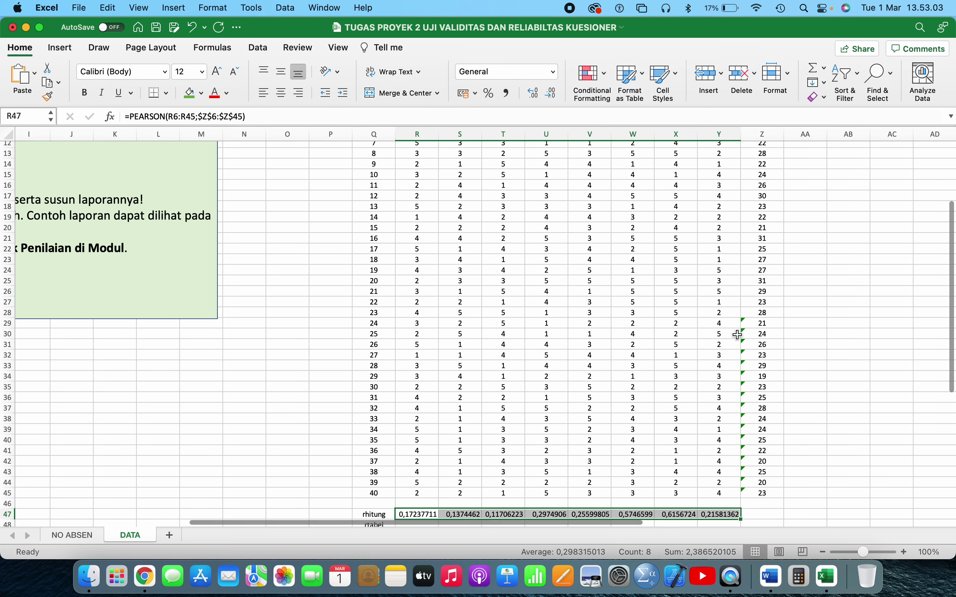
scroll(737, 334, "down", 10)
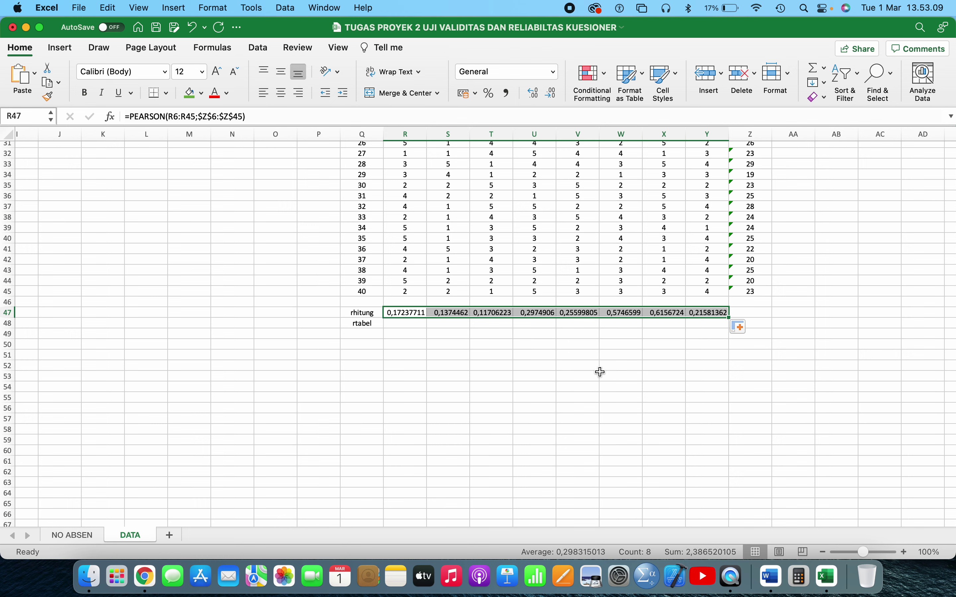
Step: Format the rhitung values in R47:Y47 as Number with 2 decimal places
left_click(581, 385)
left_click_drag(399, 315, 697, 313)
right_click(402, 313)
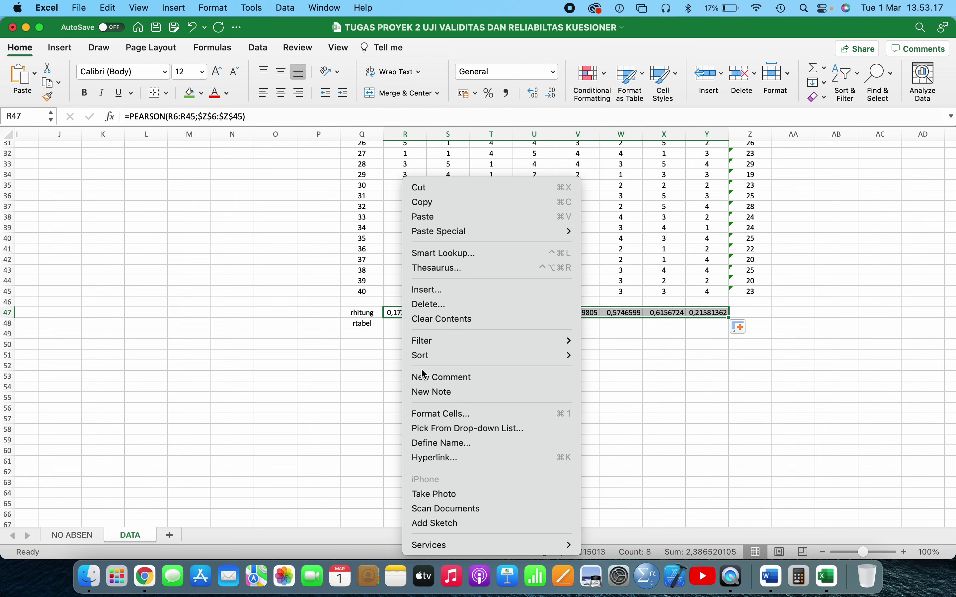
left_click(439, 410)
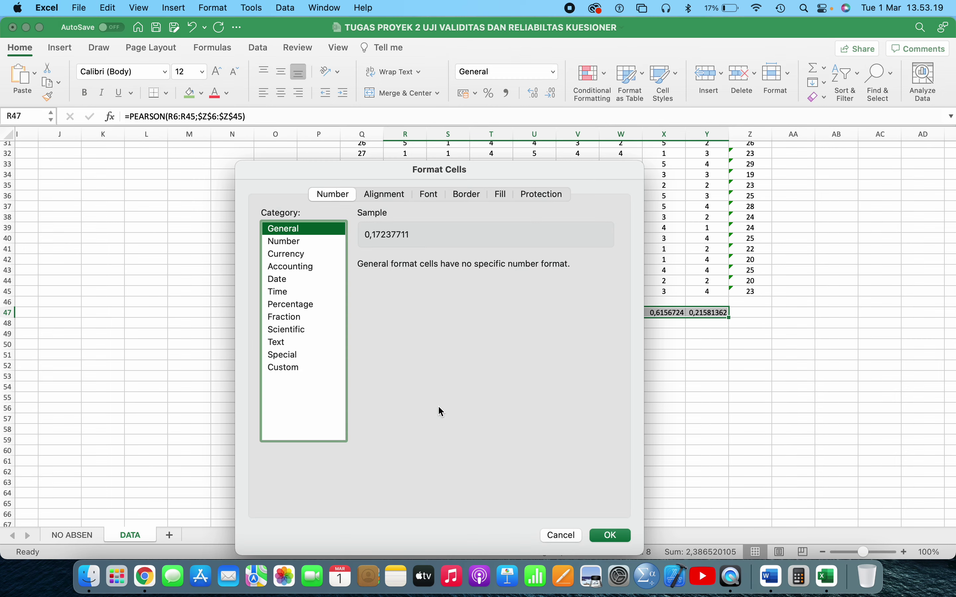
left_click(299, 245)
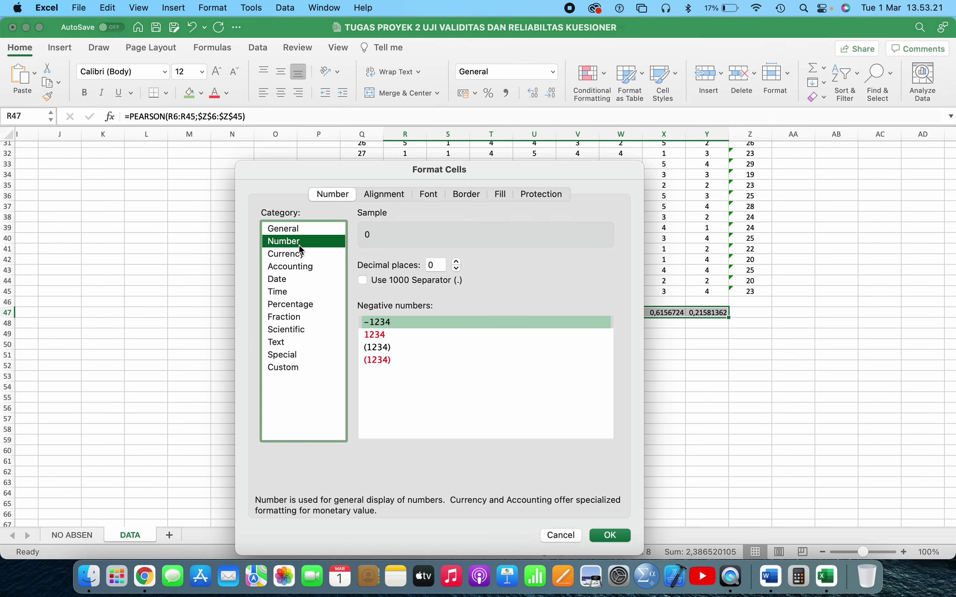
left_click(457, 262)
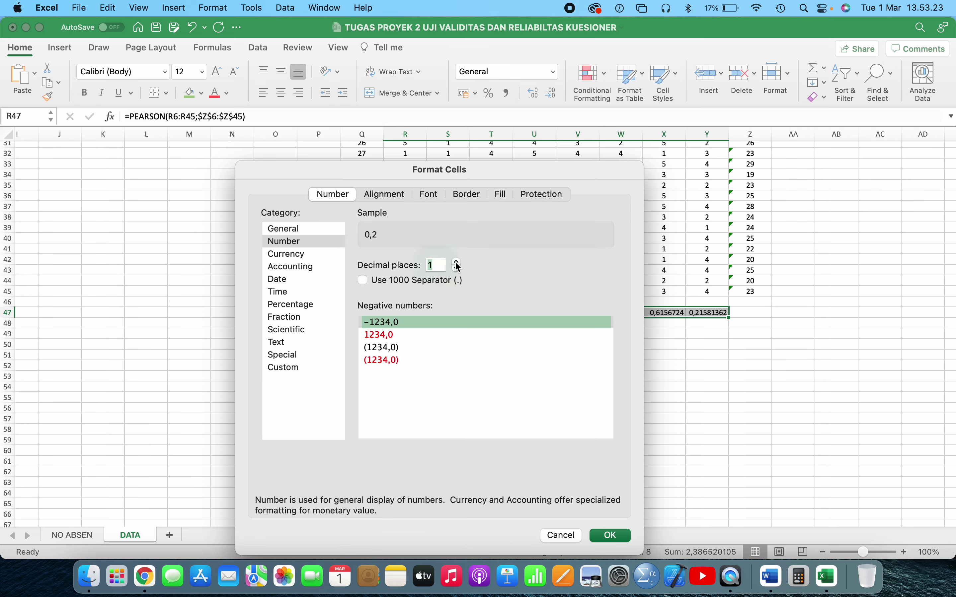
left_click(456, 263)
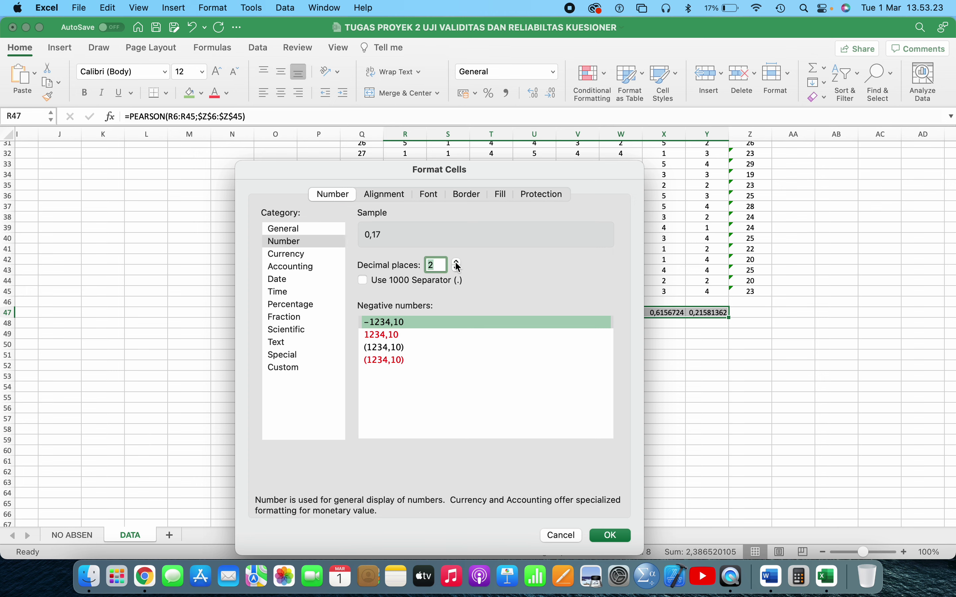
left_click(608, 541)
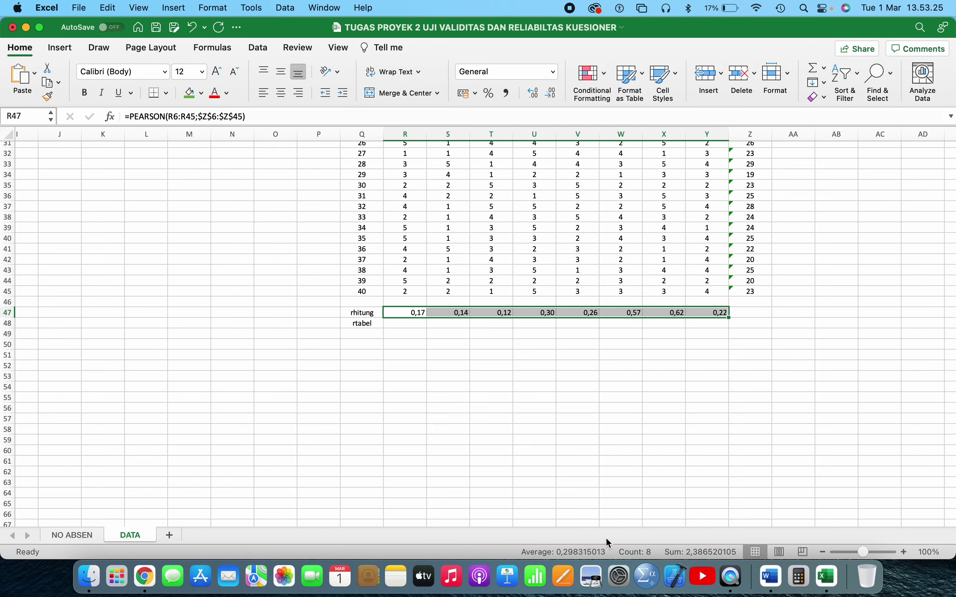
left_click(584, 382)
scroll(584, 382, "up", 1)
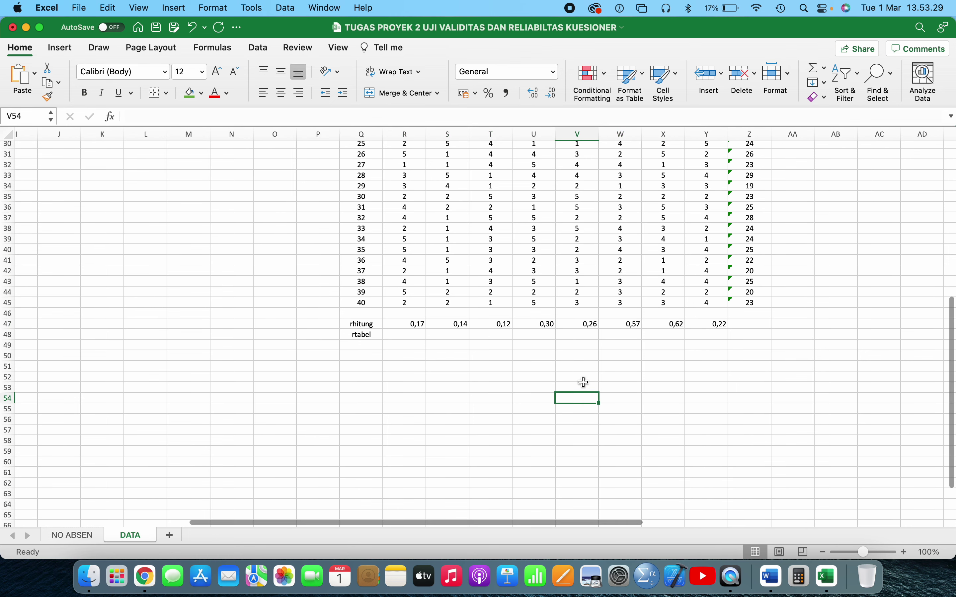
Step: Switch to Chrome, search for "TABEL R PDF" in a new tab and open tabel_r.pdf from prima.lecturer.pens.ac.id
left_click(386, 337)
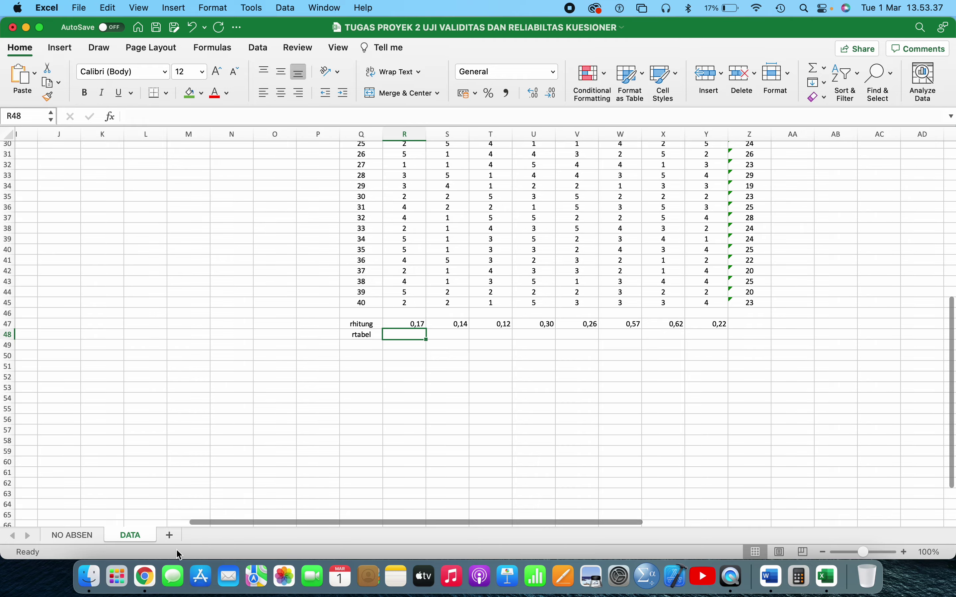
left_click(145, 576)
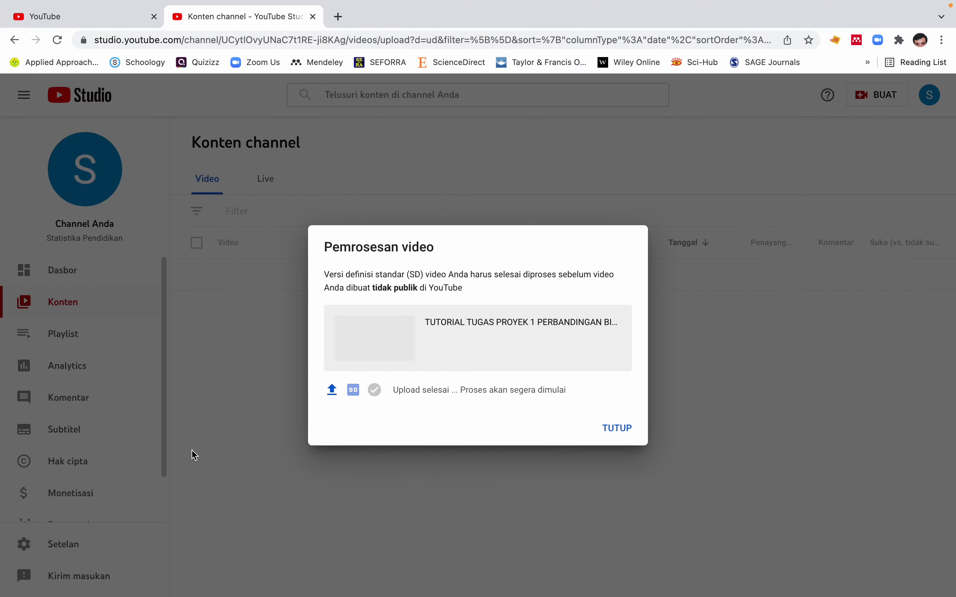
left_click(339, 17)
type("TABEL")
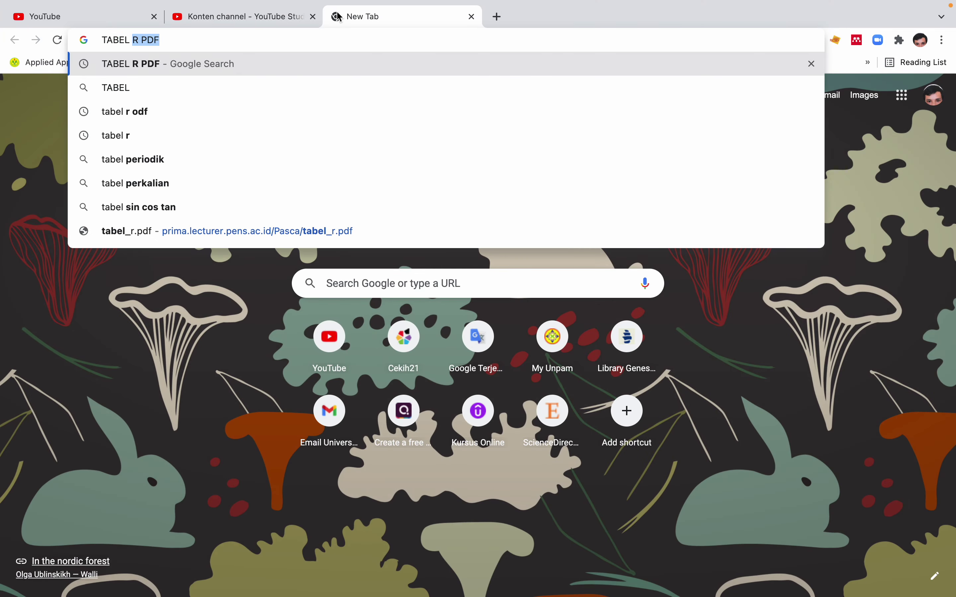
key("Return")
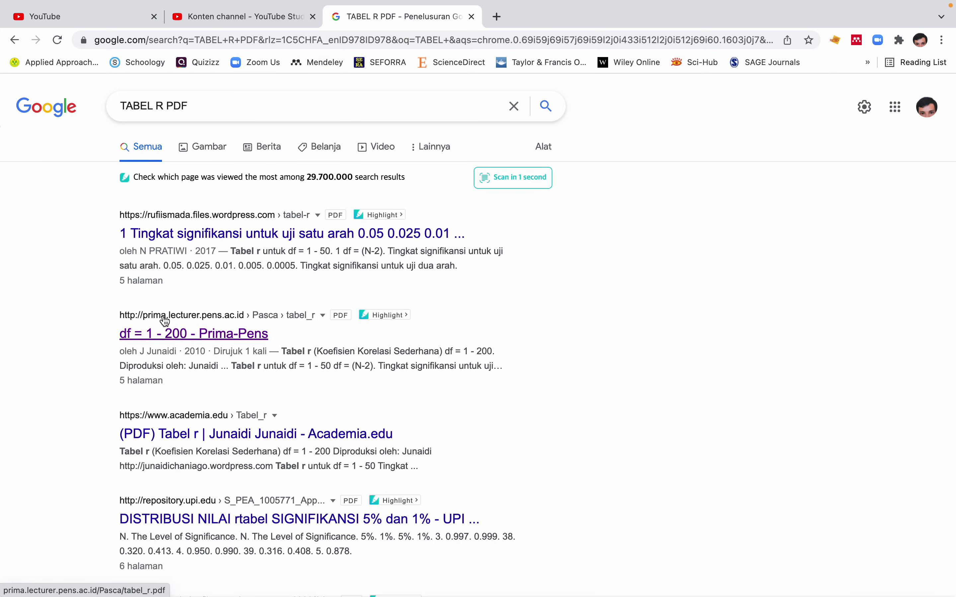
left_click(204, 335)
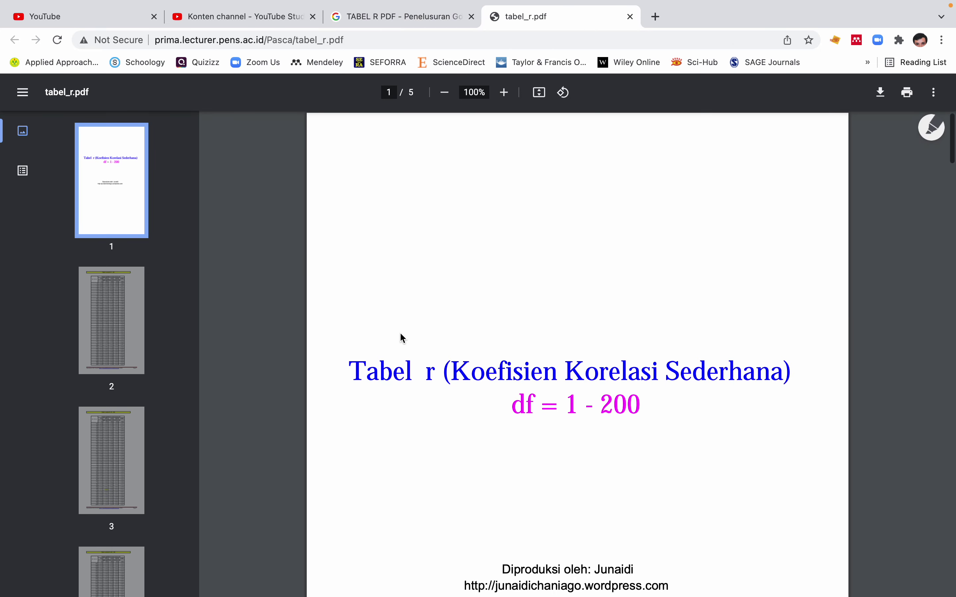
Step: Check the df = (N-2) rule in the df 1 - 50 r table and locate the row for df 38
scroll(401, 337, "down", 15)
scroll(402, 337, "down", 1)
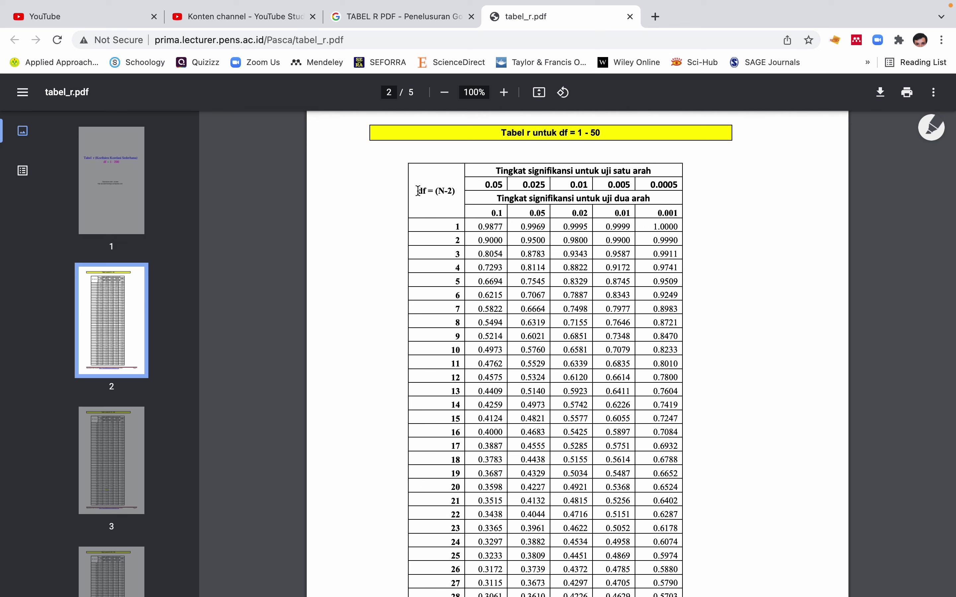
left_click_drag(417, 191, 453, 191)
left_click(443, 193)
scroll(462, 315, "down", 5)
scroll(465, 434, "down", 4)
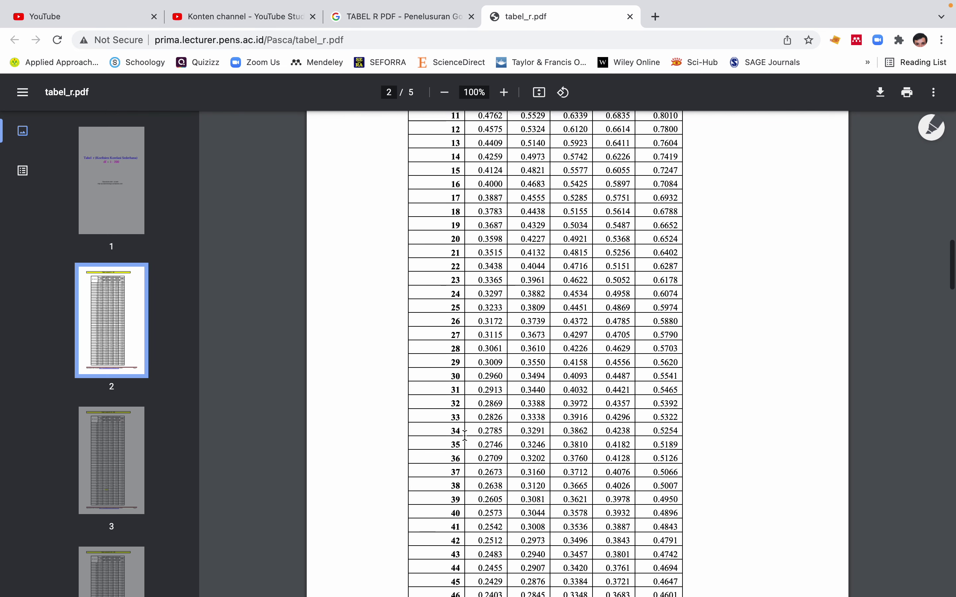
left_click_drag(452, 399, 460, 399)
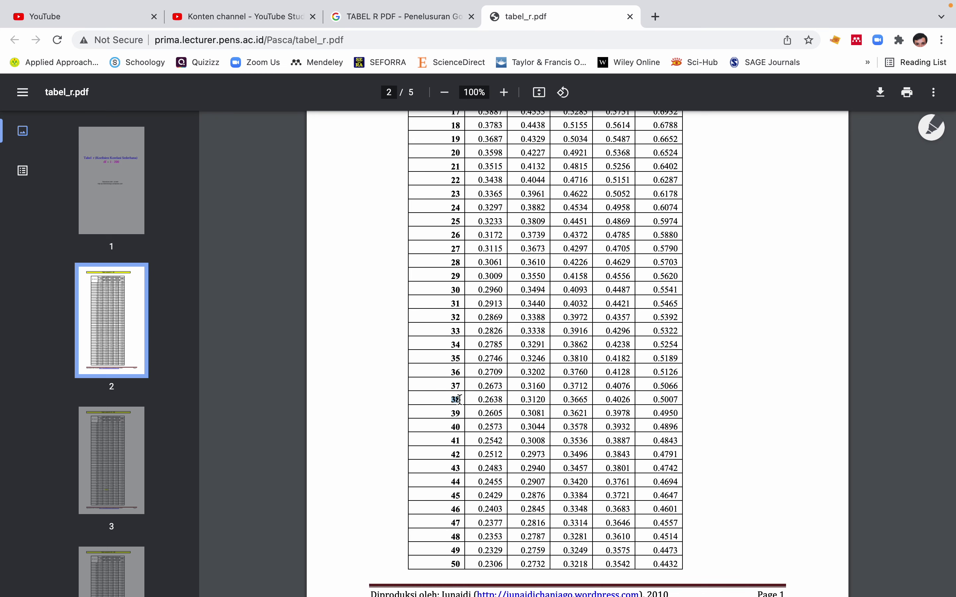
Step: Find the 0.05 column for the two-tailed test and highlight its r value in the df 38 row
scroll(579, 360, "up", 9)
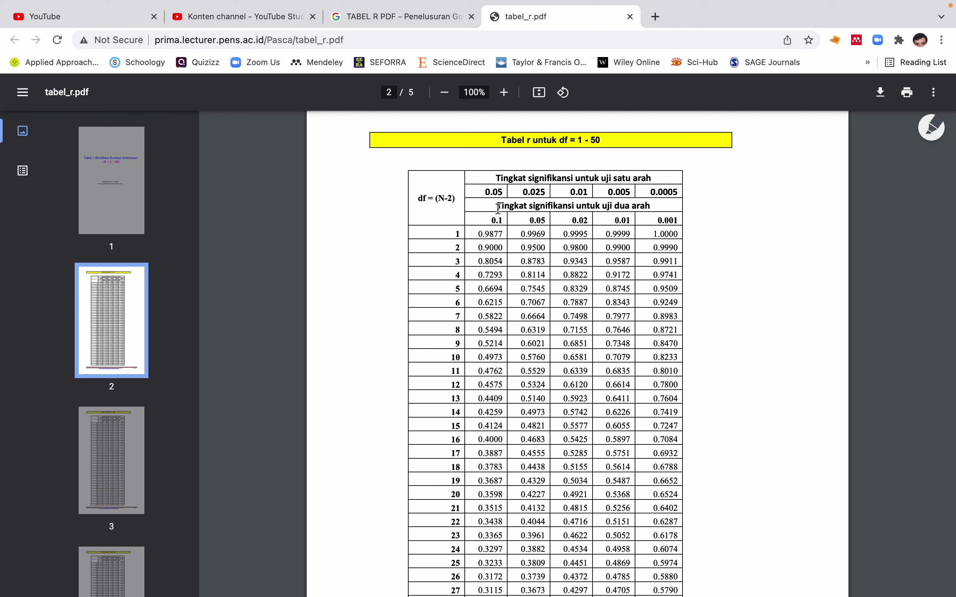
left_click_drag(498, 207, 651, 202)
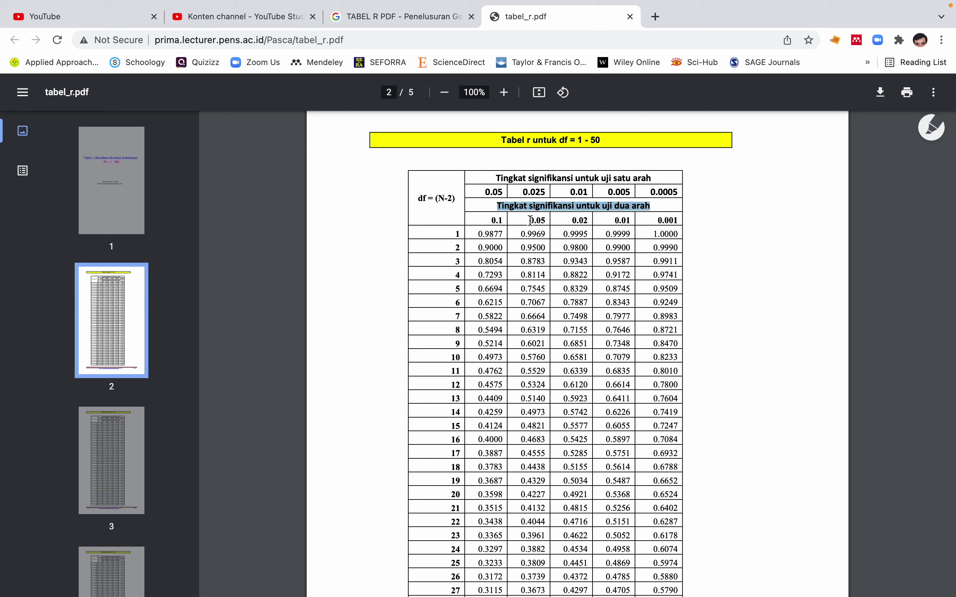
left_click_drag(530, 221, 547, 220)
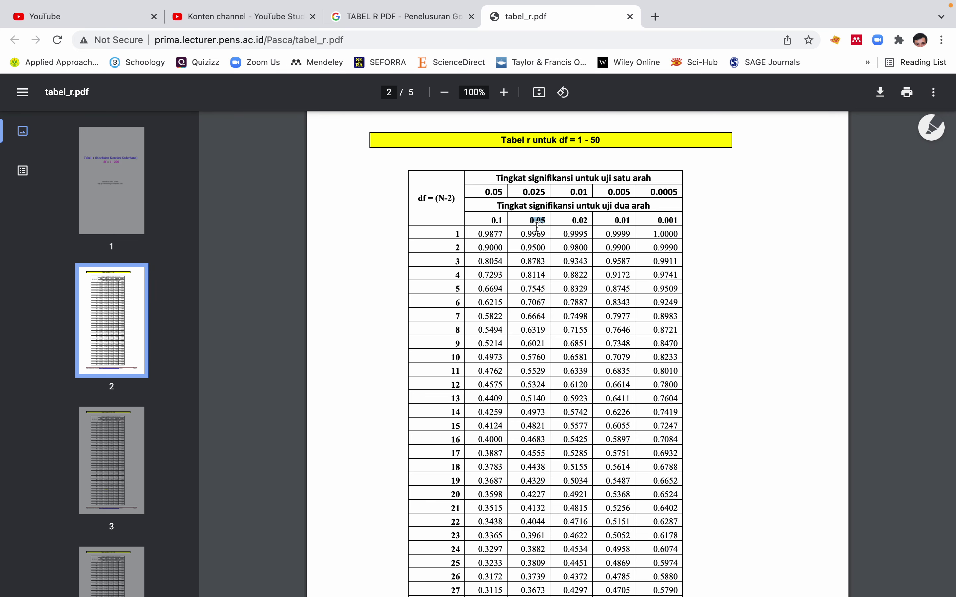
scroll(536, 251, "down", 5)
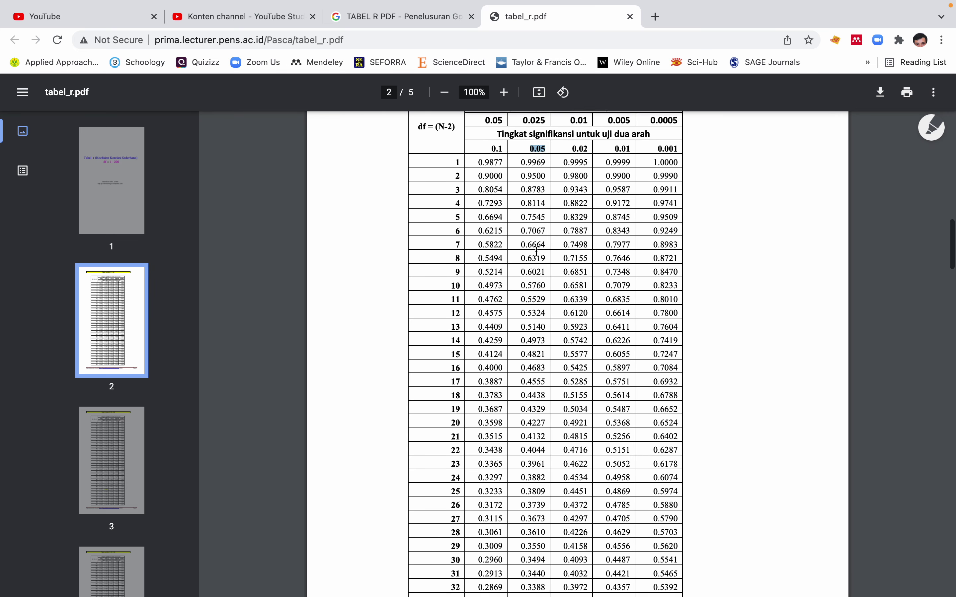
scroll(537, 251, "down", 5)
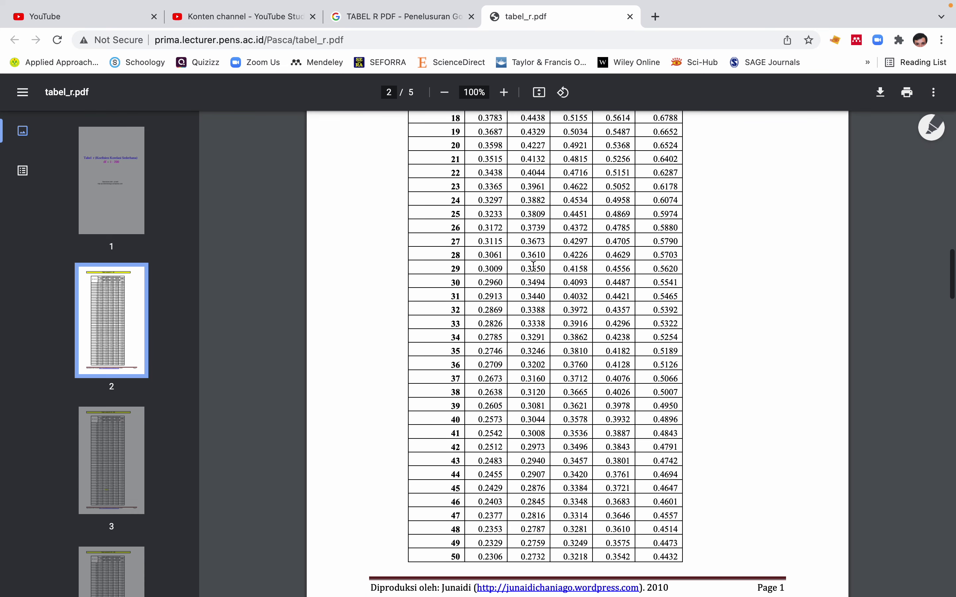
left_click_drag(522, 394, 544, 393)
Step: Switch back to Excel and enter 0,3120 as the rtabel value for the first item in R48
key("super+Tab")
left_click(480, 367)
scroll(480, 367, "up", 3)
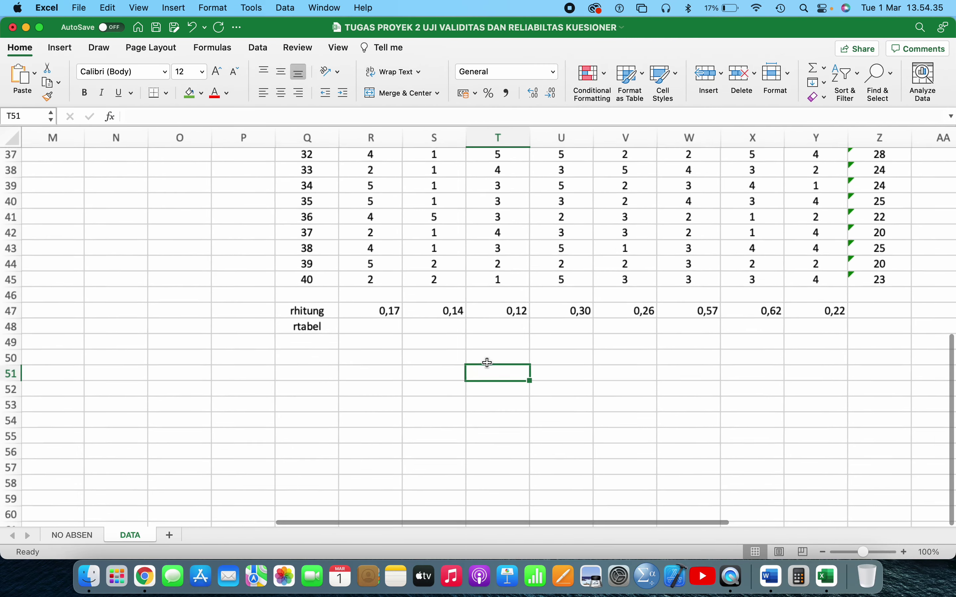
scroll(488, 363, "up", 4)
left_click(419, 350)
left_click(430, 316)
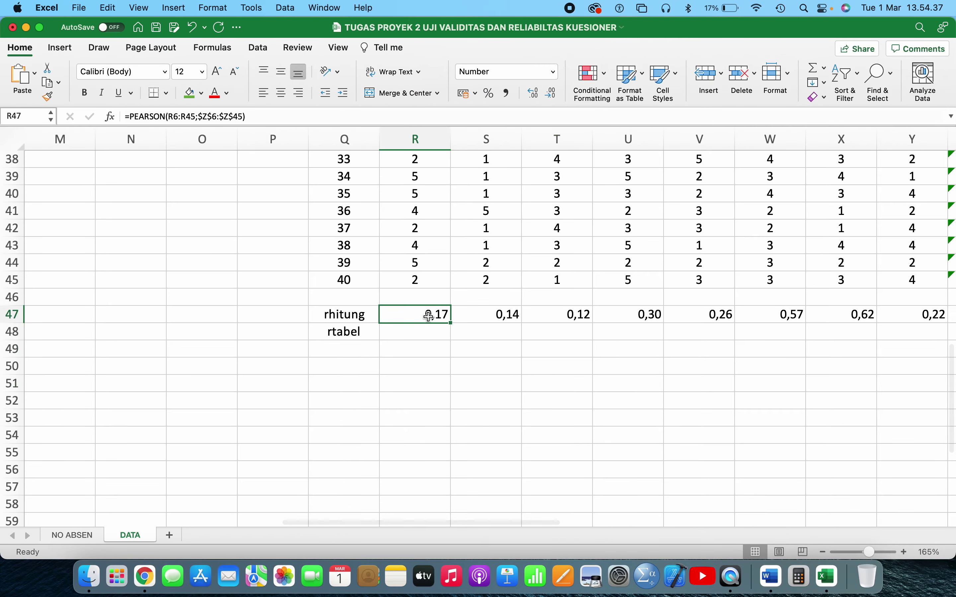
left_click(429, 330)
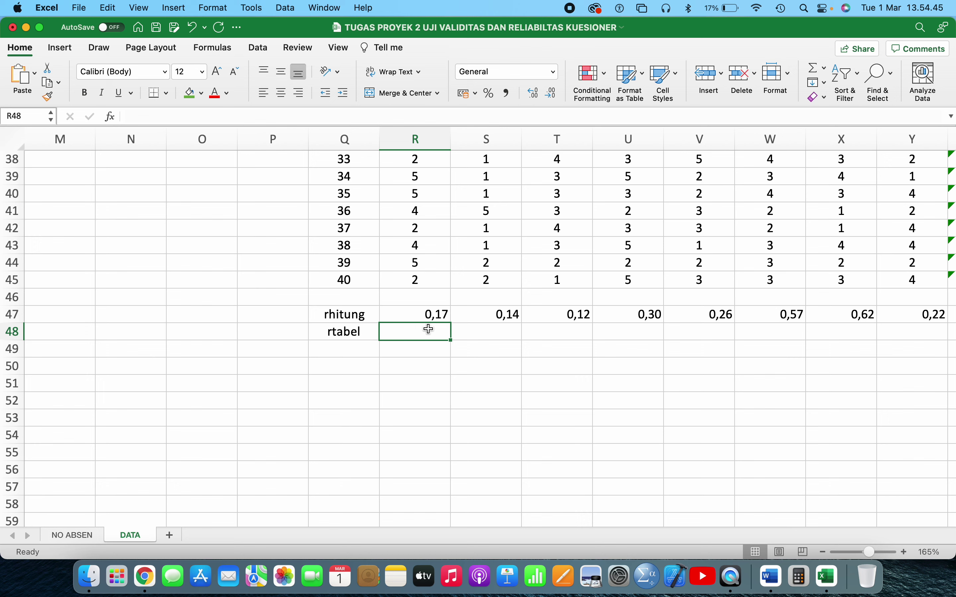
type("0,31")
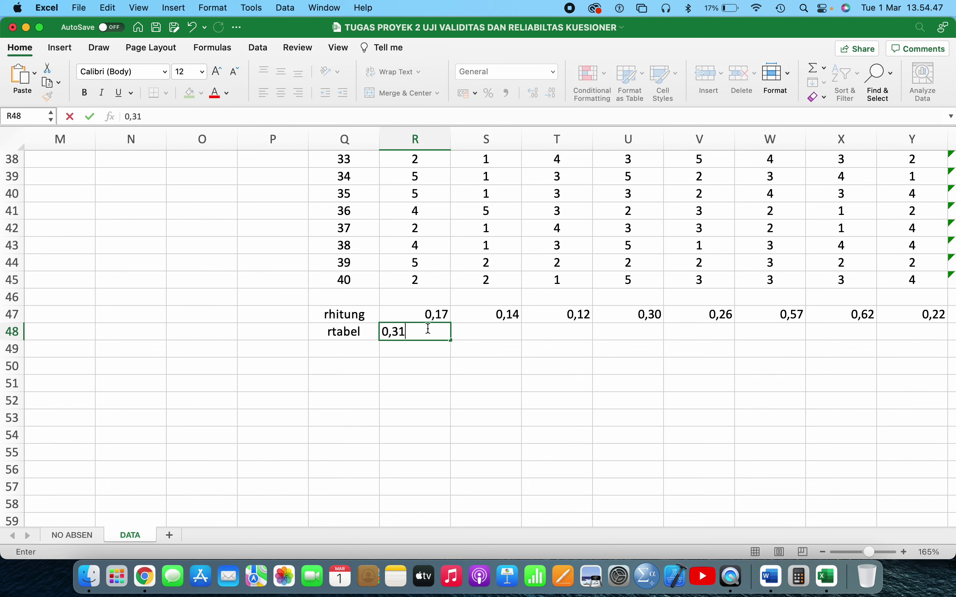
type("20")
key("Return")
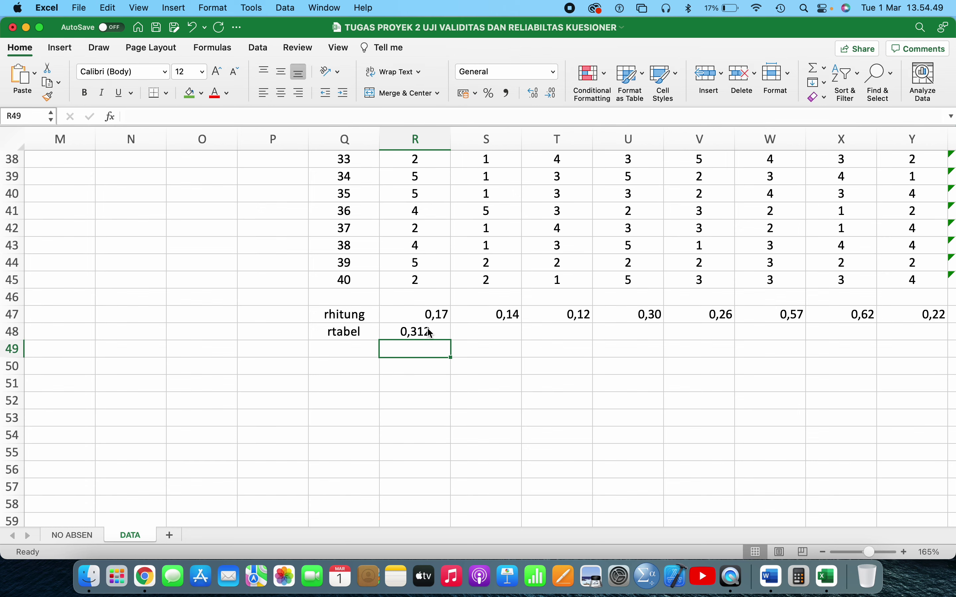
Step: Format the rtabel value in R48 as Number with 2 decimal places
scroll(422, 347, "right", 5)
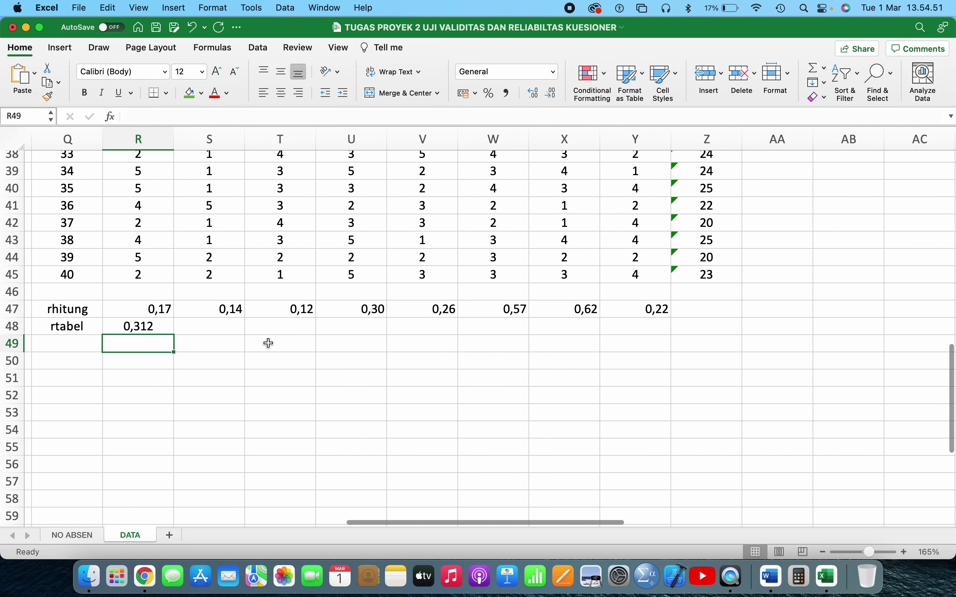
left_click(148, 327)
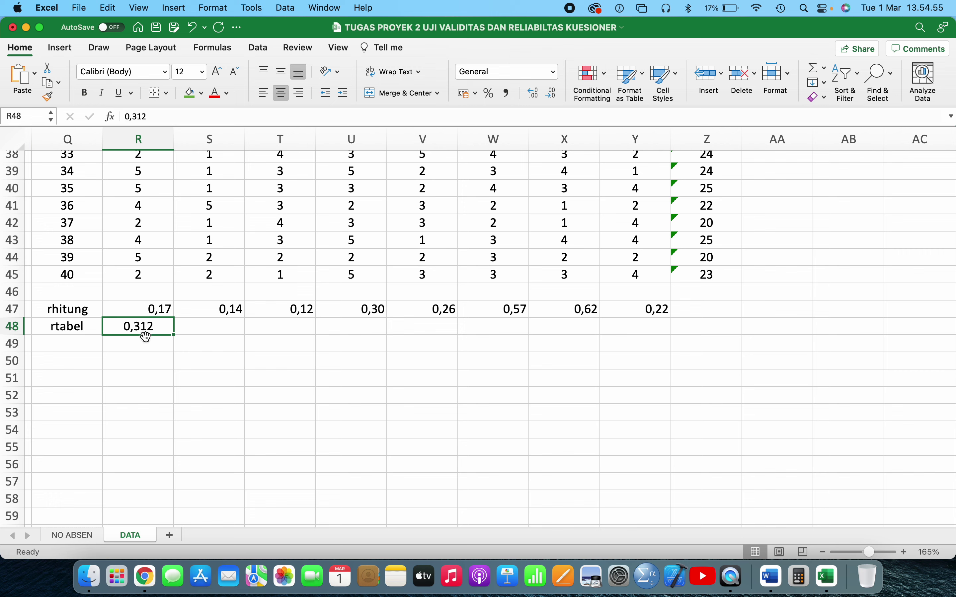
right_click(146, 332)
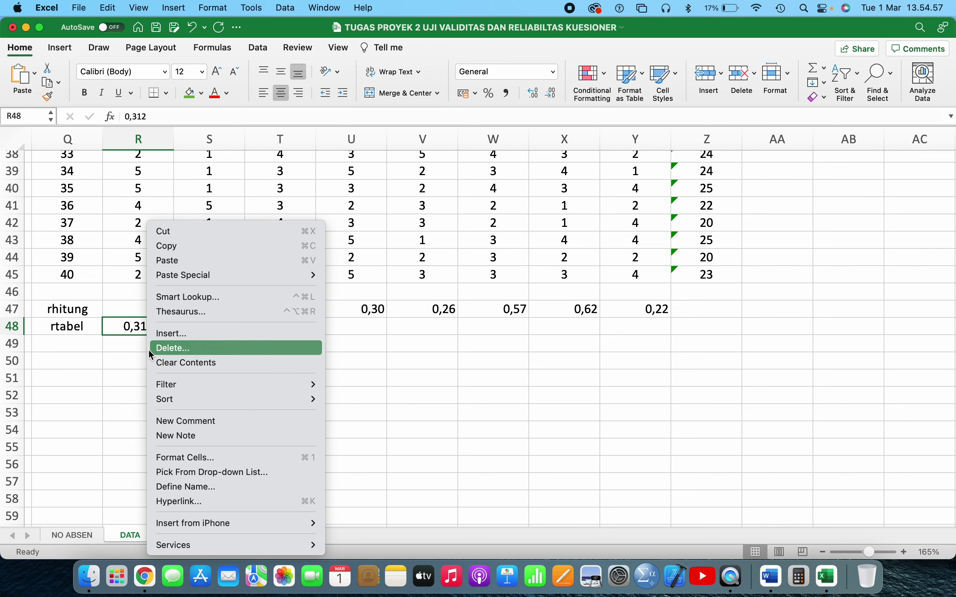
left_click(127, 328)
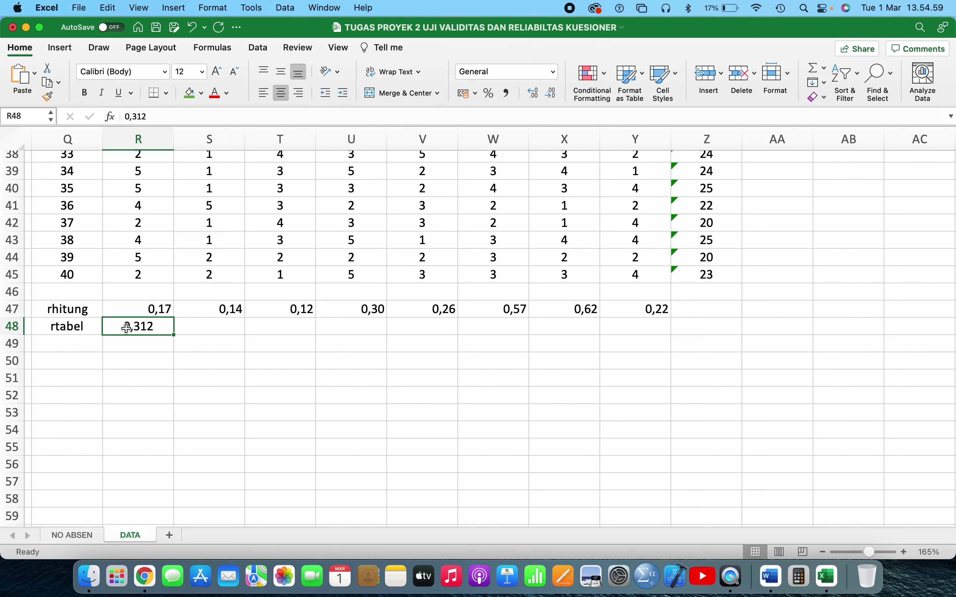
right_click(127, 328)
left_click(158, 454)
left_click(66, 242)
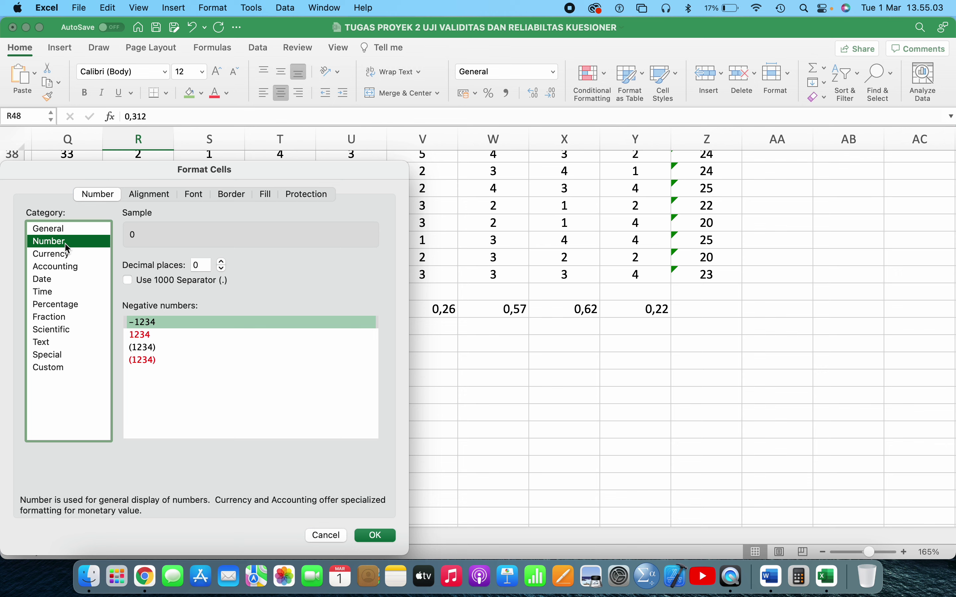
left_click(222, 261)
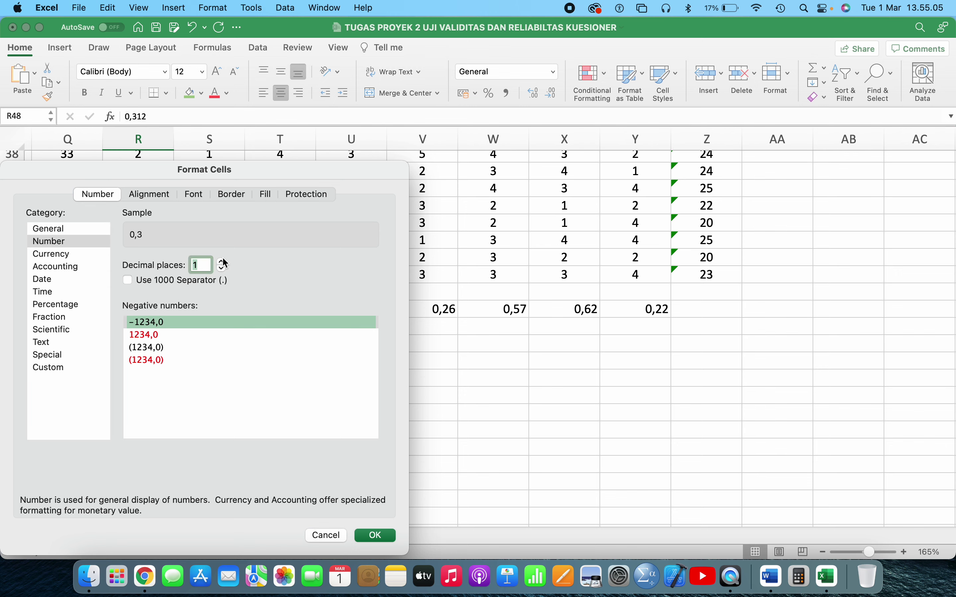
left_click(222, 262)
left_click(376, 536)
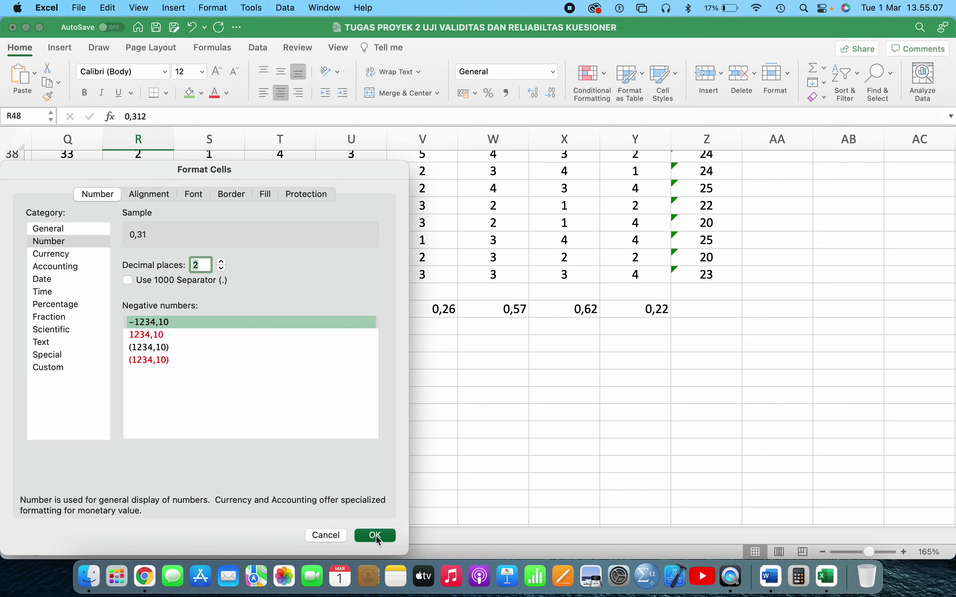
Step: Copy the rtabel value from R48 into S48:Y48 for the remaining items
key("super+c")
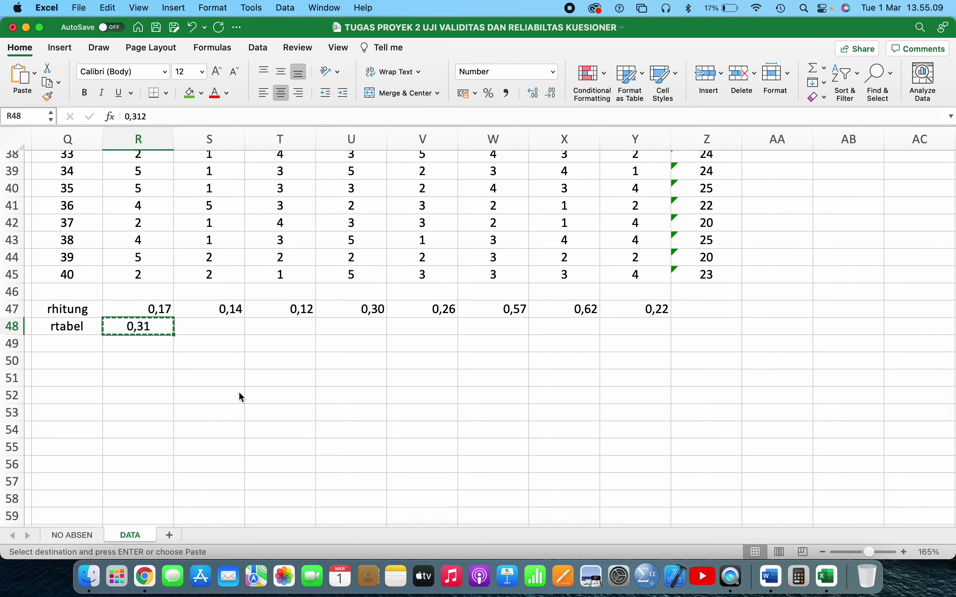
left_click(111, 14)
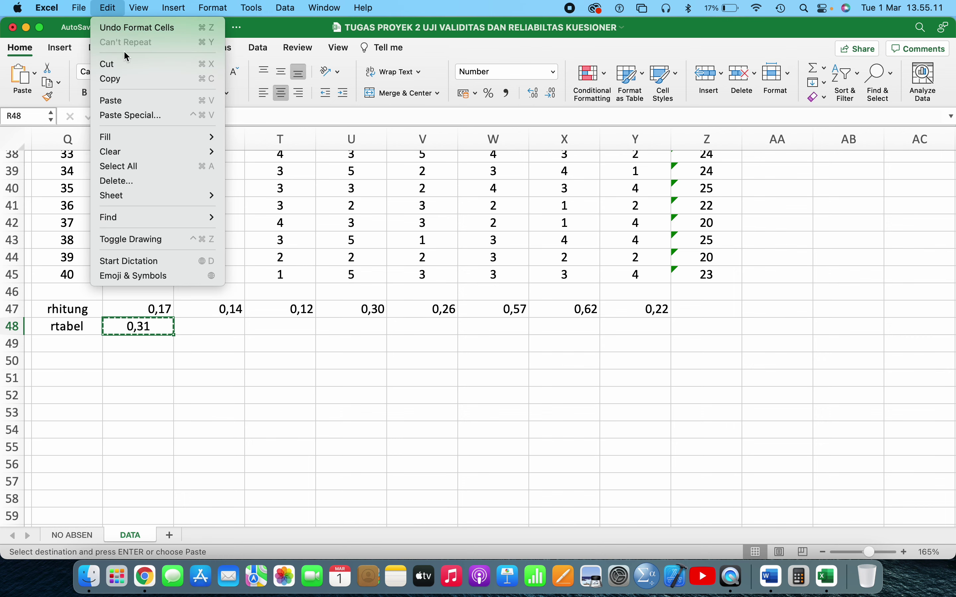
left_click(132, 79)
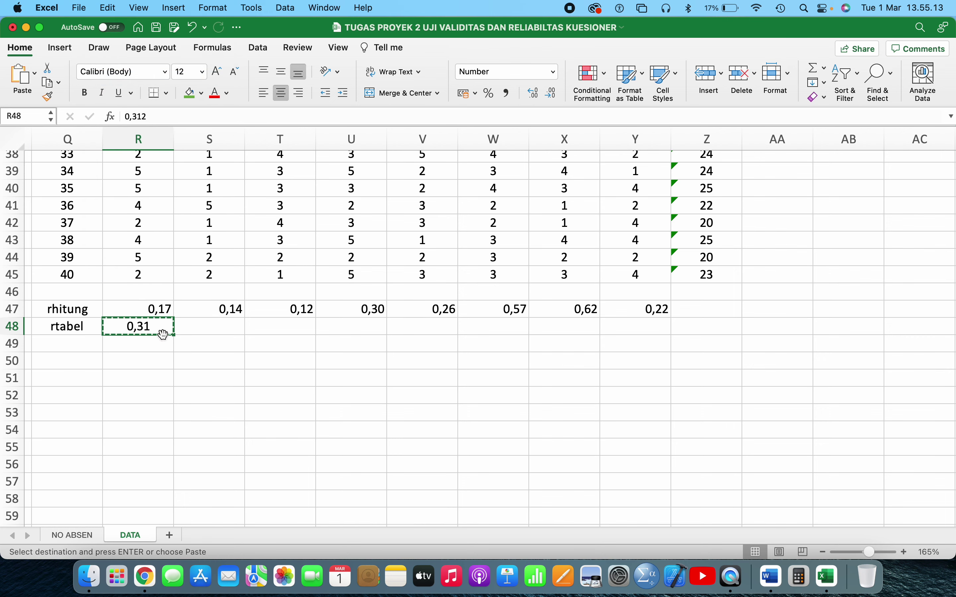
left_click_drag(183, 325, 634, 326)
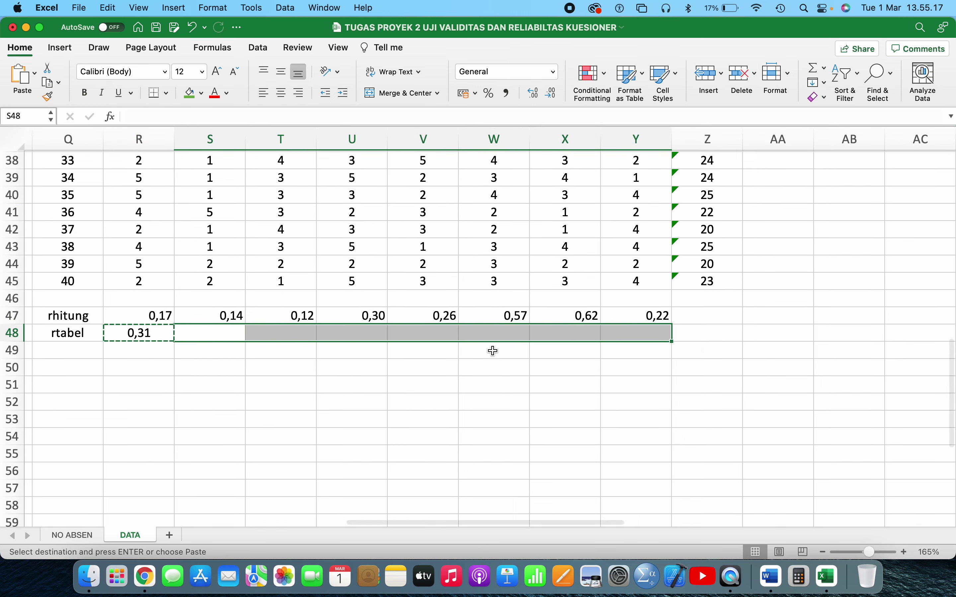
scroll(491, 347, "up", 10)
scroll(491, 349, "down", 7)
scroll(494, 351, "down", 2)
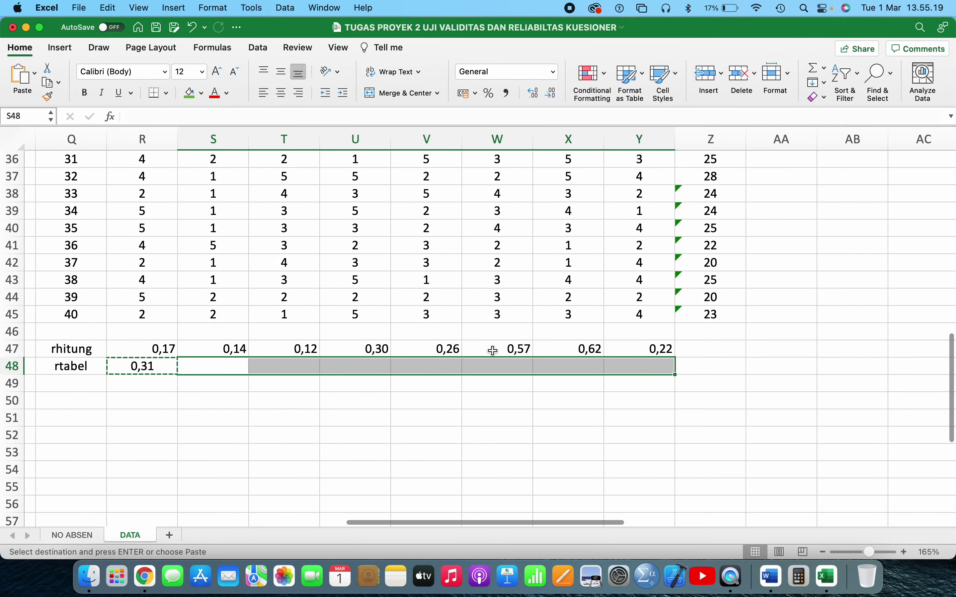
key("super+v")
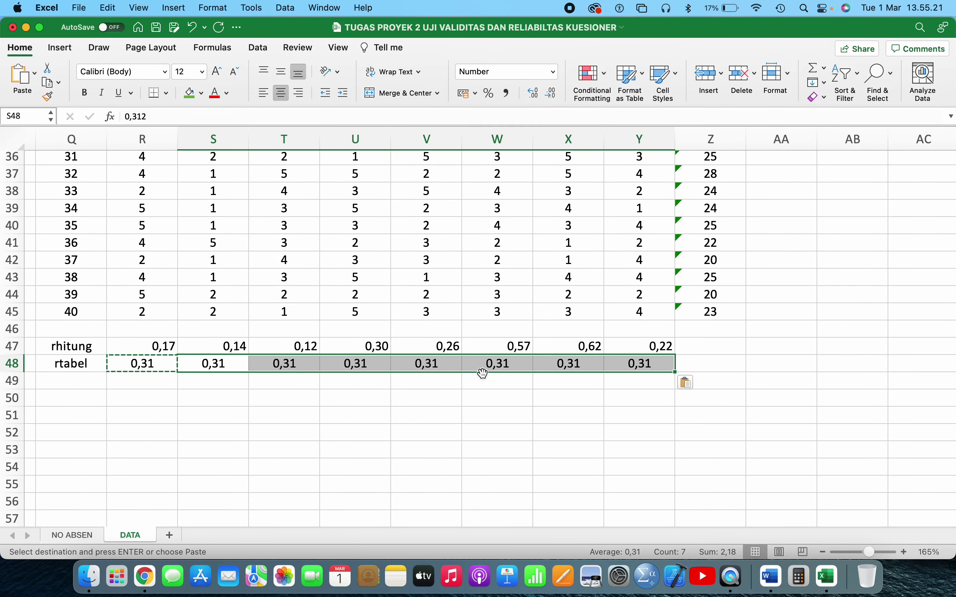
left_click(475, 386)
left_click(389, 434)
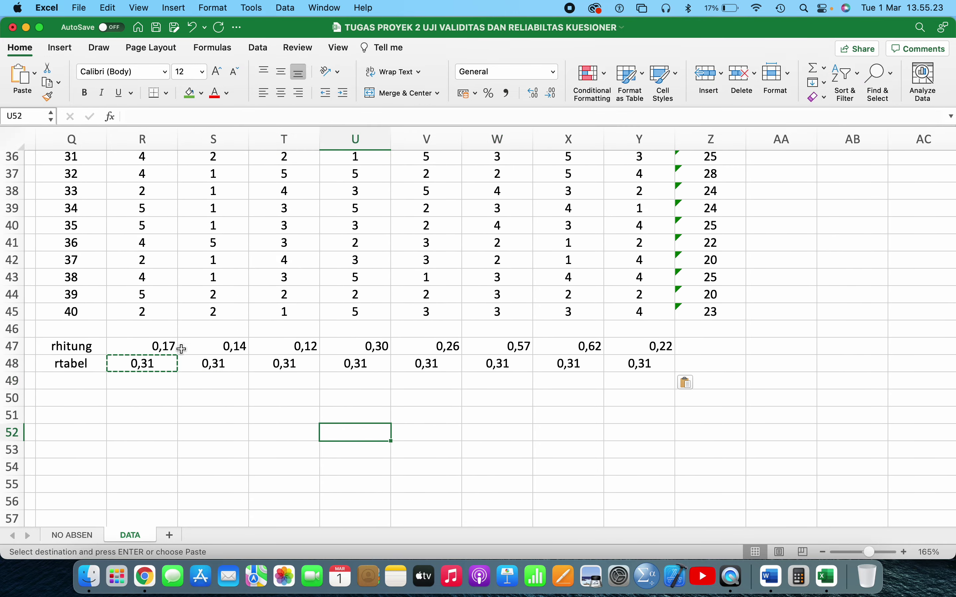
left_click(273, 402)
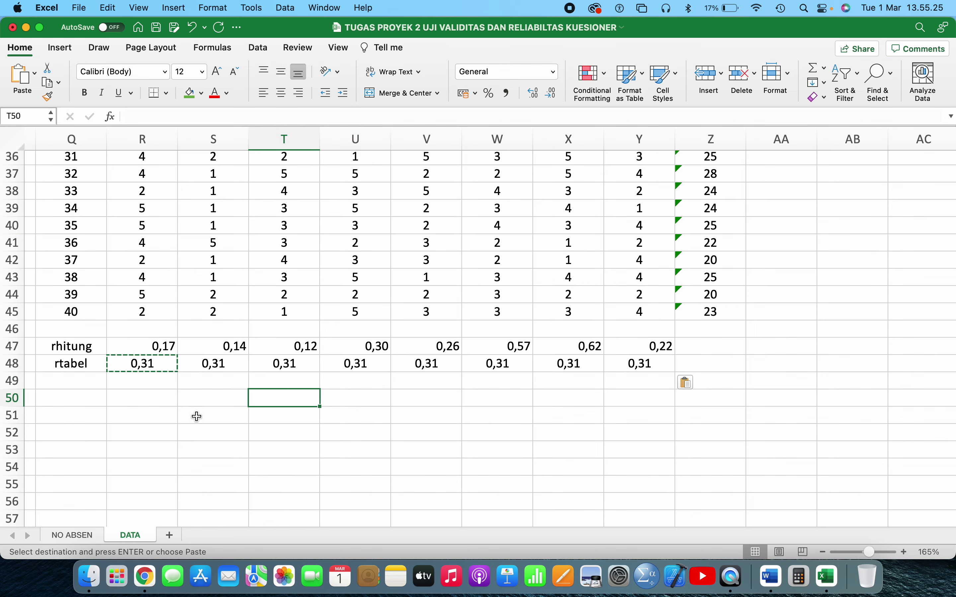
Step: Enter the label VALIDITAS in Q50, with "valid" in Q52 and "tidak valid" in Q53
left_click(217, 415)
scroll(299, 405, "left", 6)
scroll(396, 402, "right", 2)
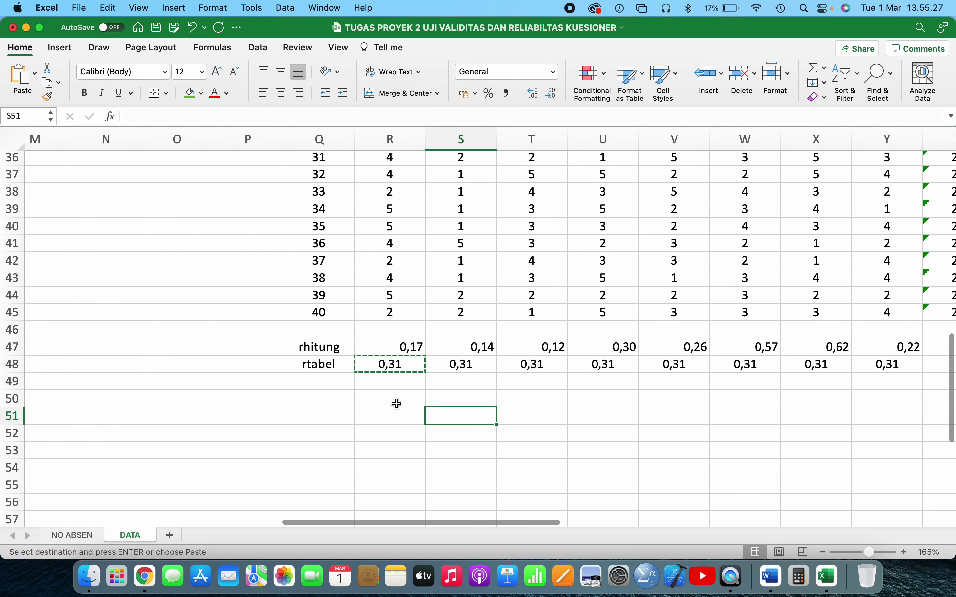
left_click(334, 407)
left_click(334, 405)
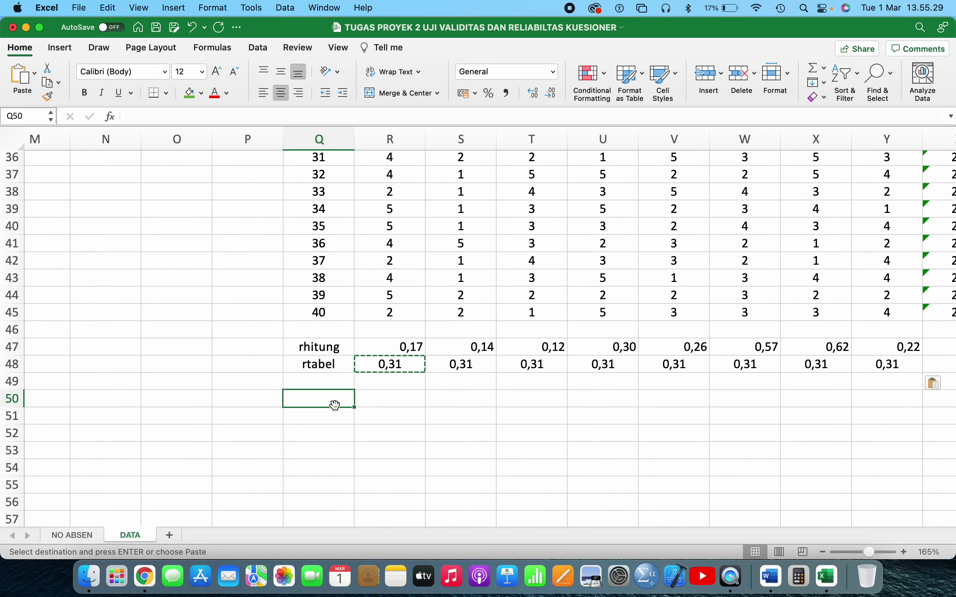
type("VALIDITAS")
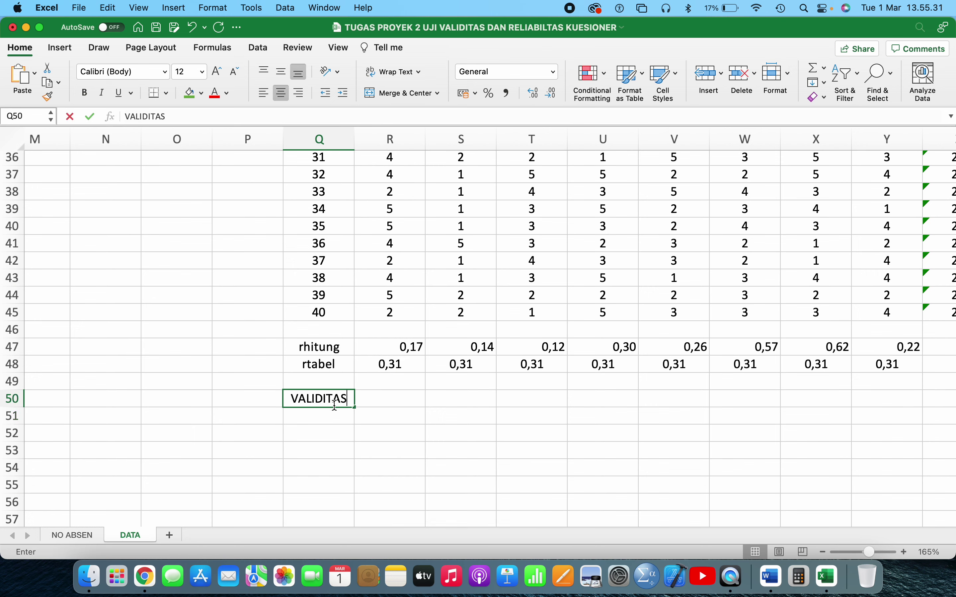
key("Return")
key("Return")
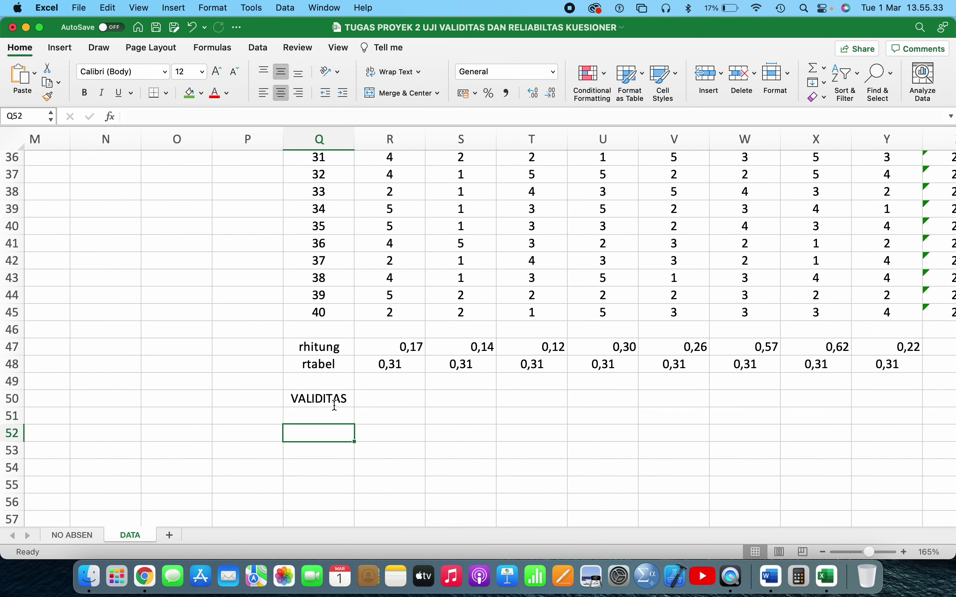
type("valid")
key("Return")
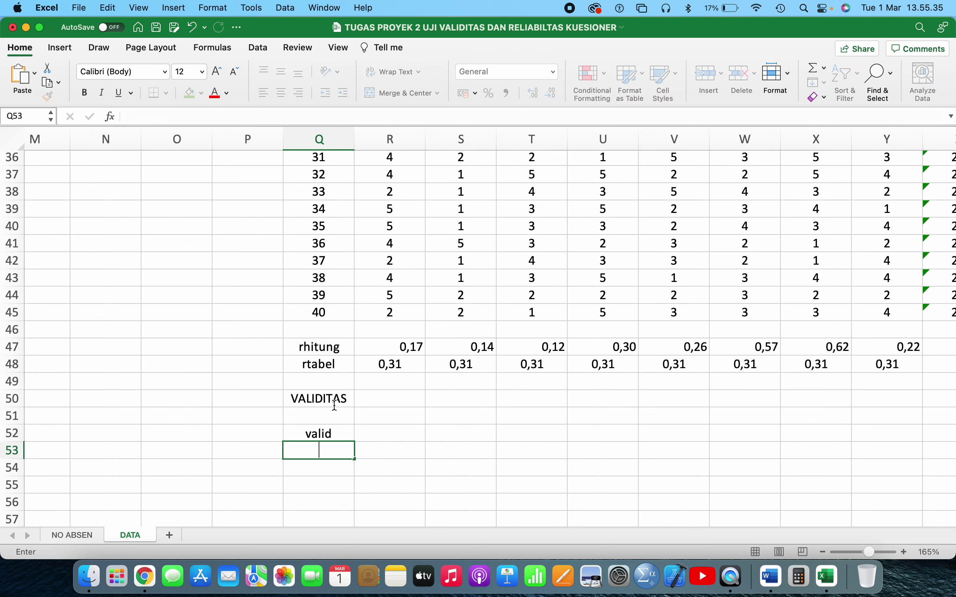
type("tidak val")
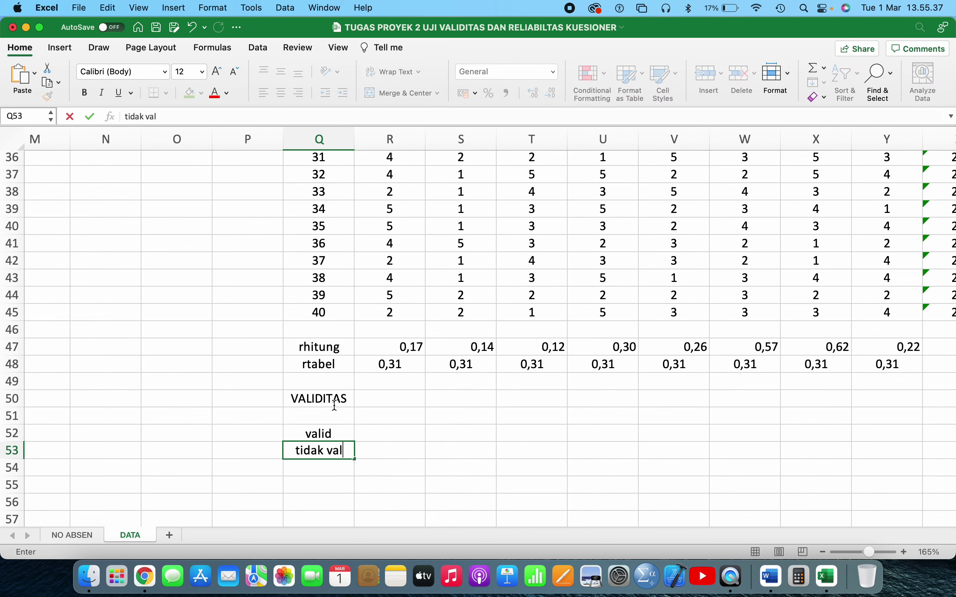
type("id")
Step: Enter the valid criterion "rhitung lebih besar dari r tabel (rhitung > rtabel)" in R52
left_click(403, 431)
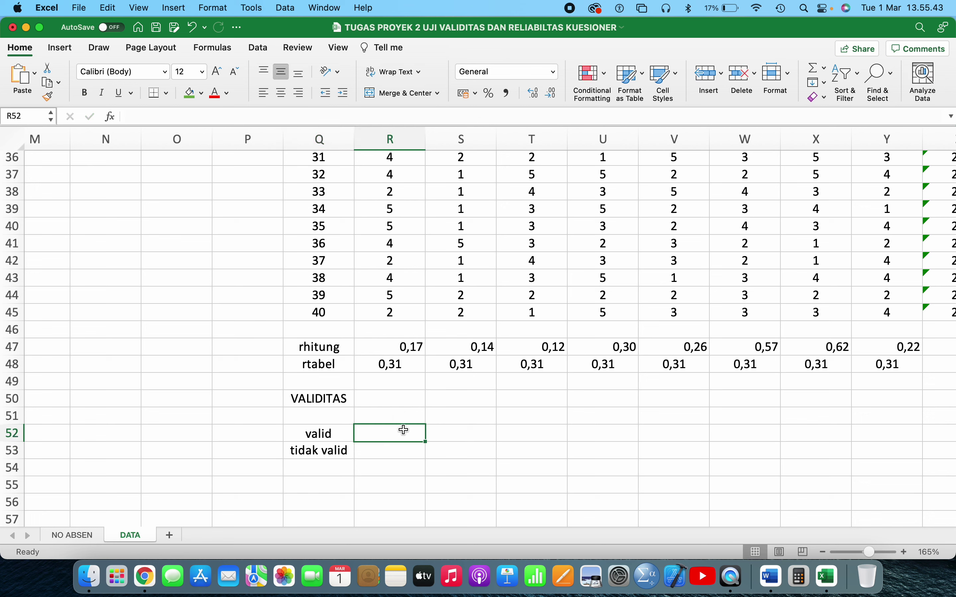
type("rhitung")
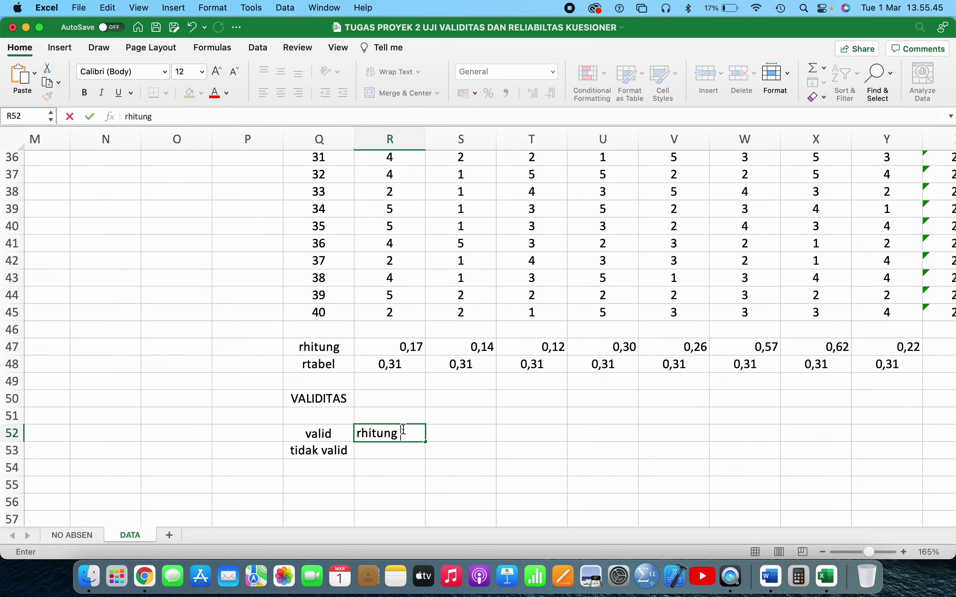
type(" lebih besar dari r tabel")
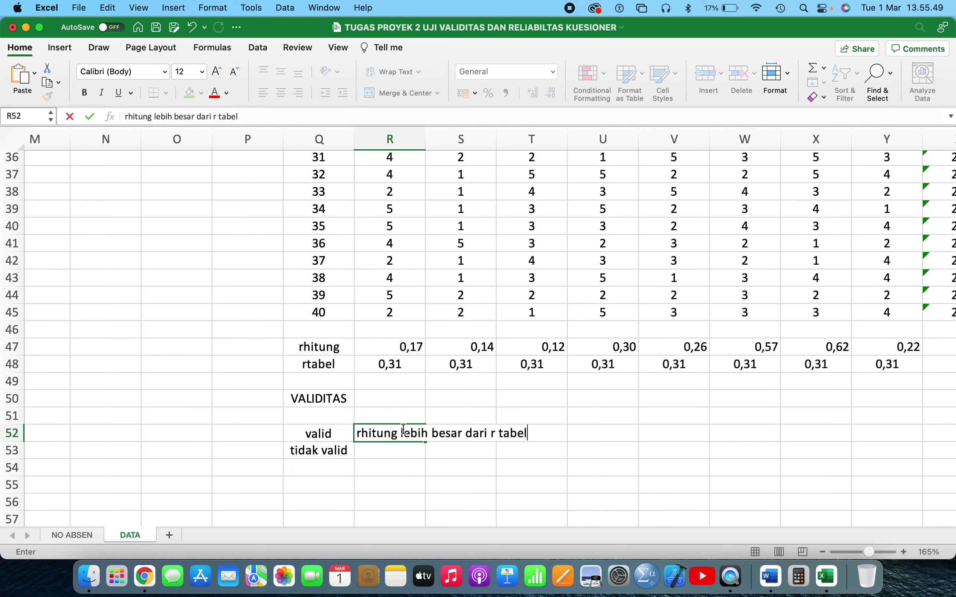
type(" (rhitung ")
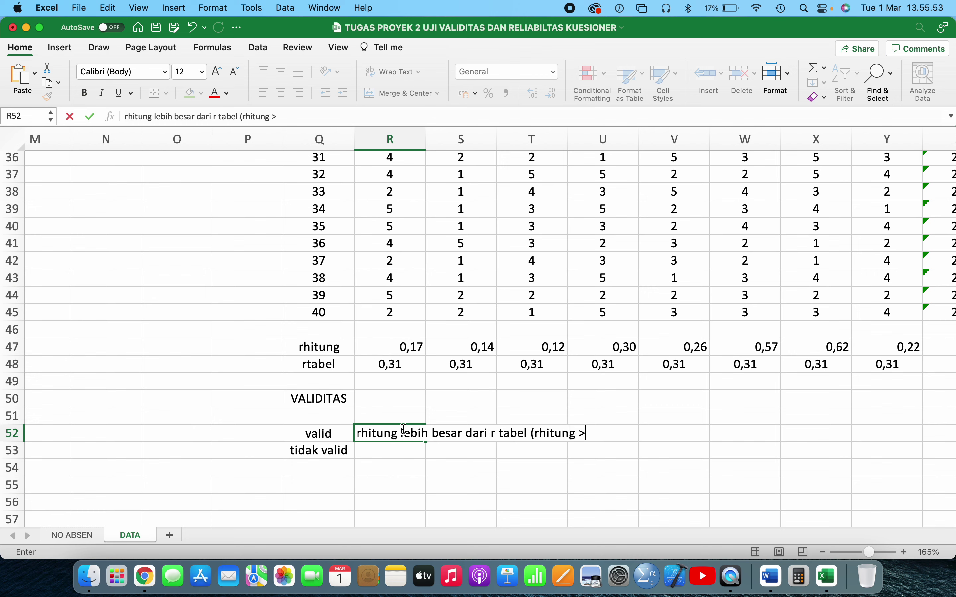
type("> rtabel")
key("Return")
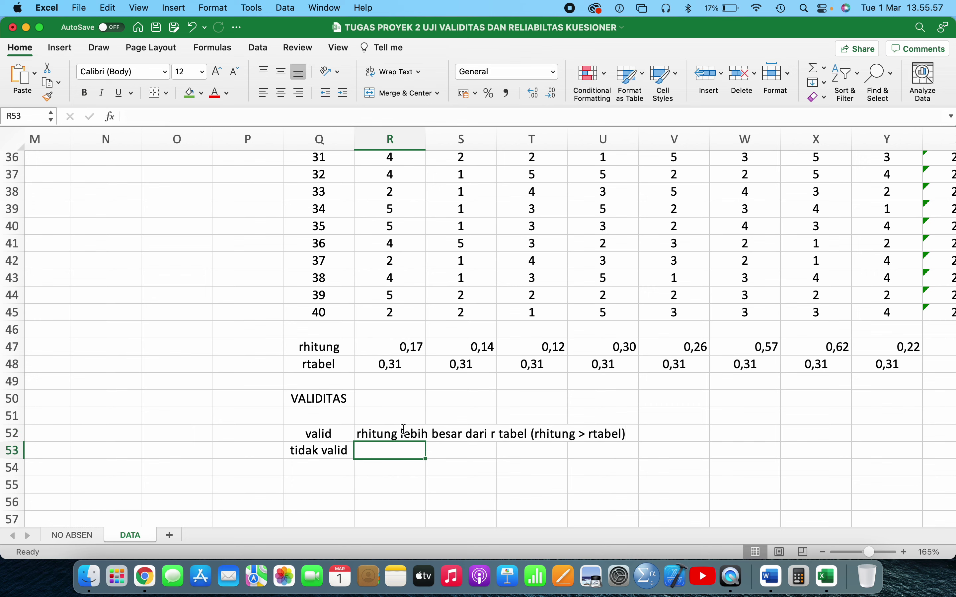
Step: Enter the tidak valid criterion "rhitung lebih kecil dari rtabel (rhitung < rtabel)" in R53
type("rhitung lebih ")
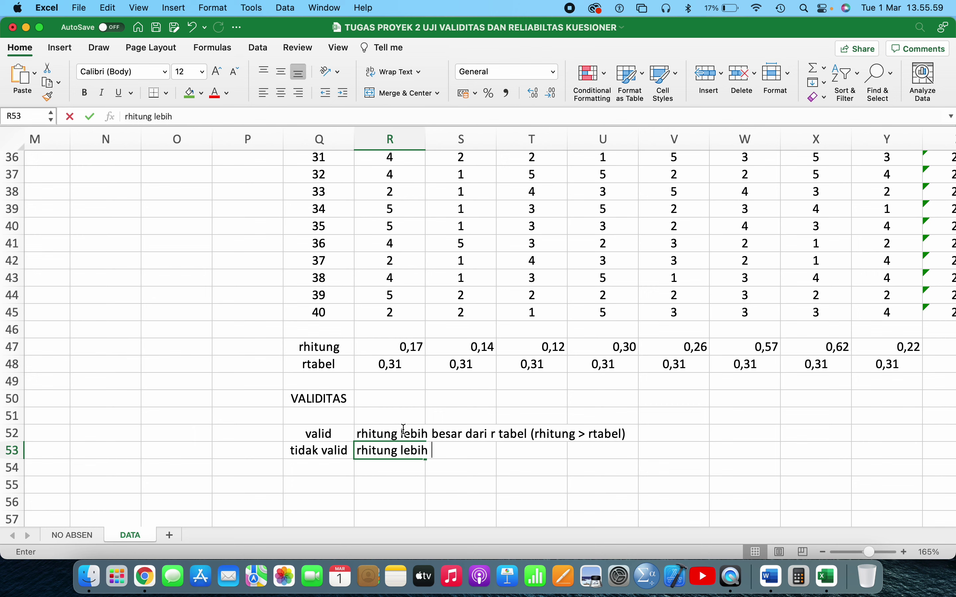
type("kecil dari rt")
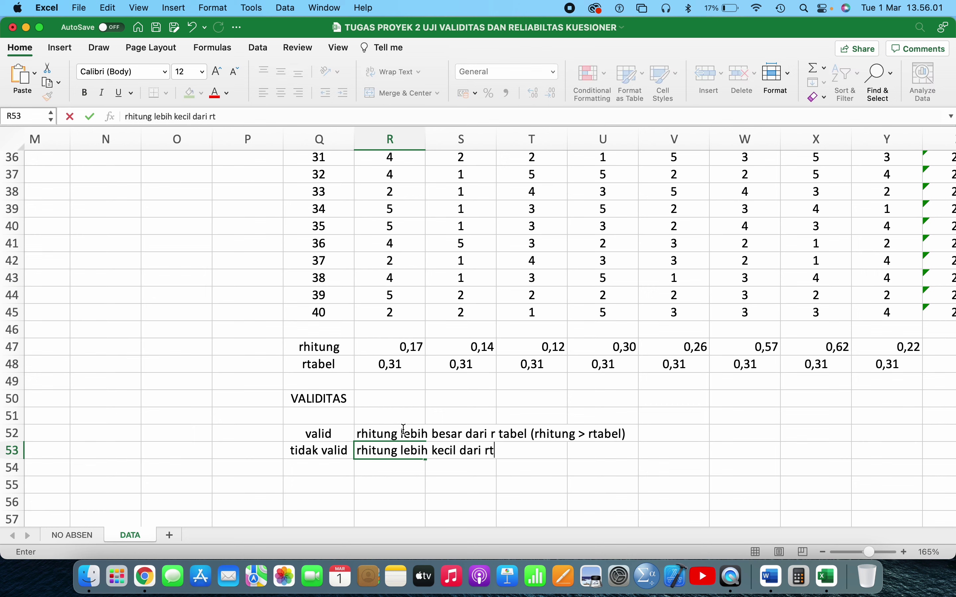
type("abel (rhitung ")
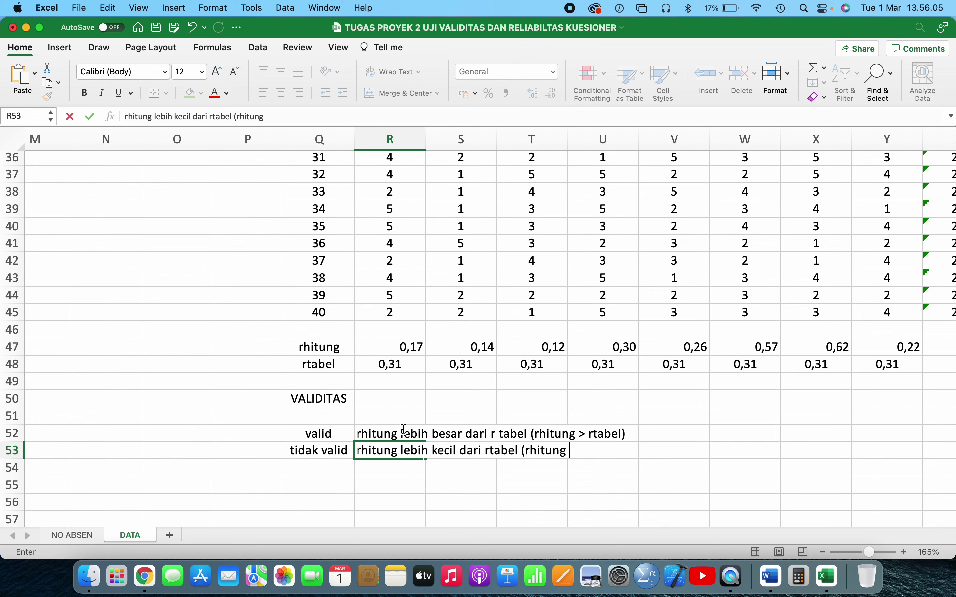
type("< rtabel")
key("Return")
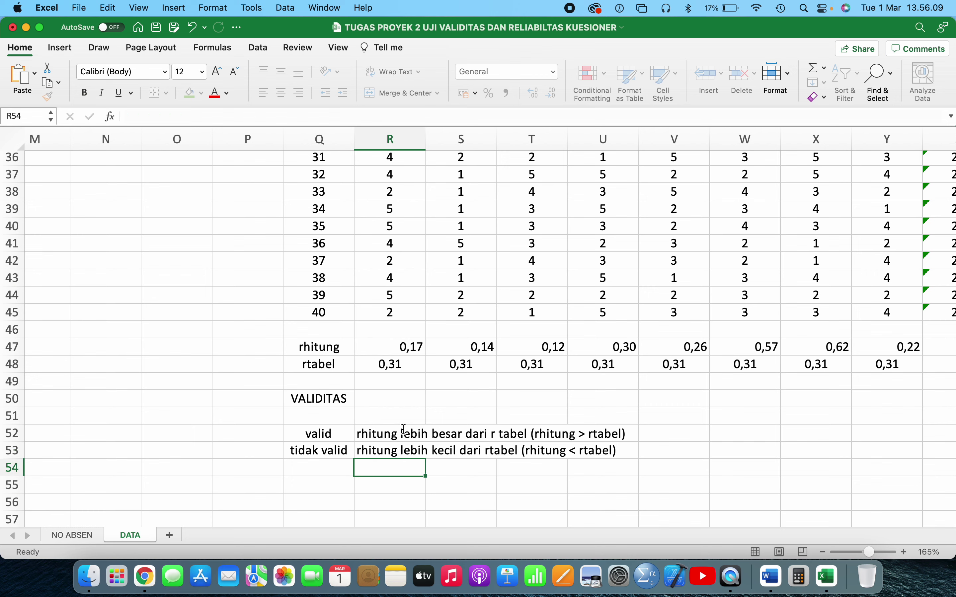
Step: Start an IF formula in R50 that tests whether rhitung in R47 is greater than rtabel in R48
left_click(405, 411)
left_click(402, 405)
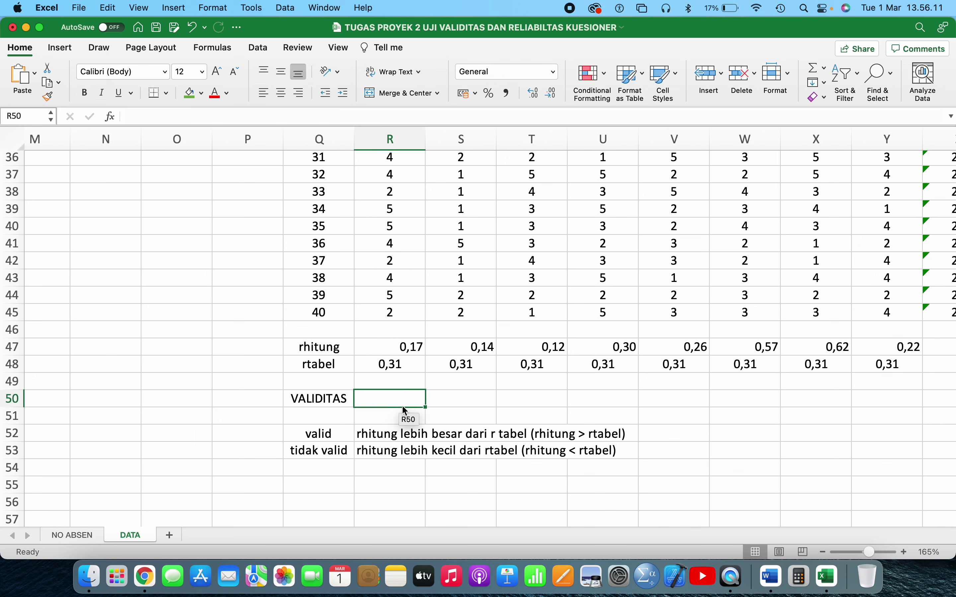
left_click(334, 437)
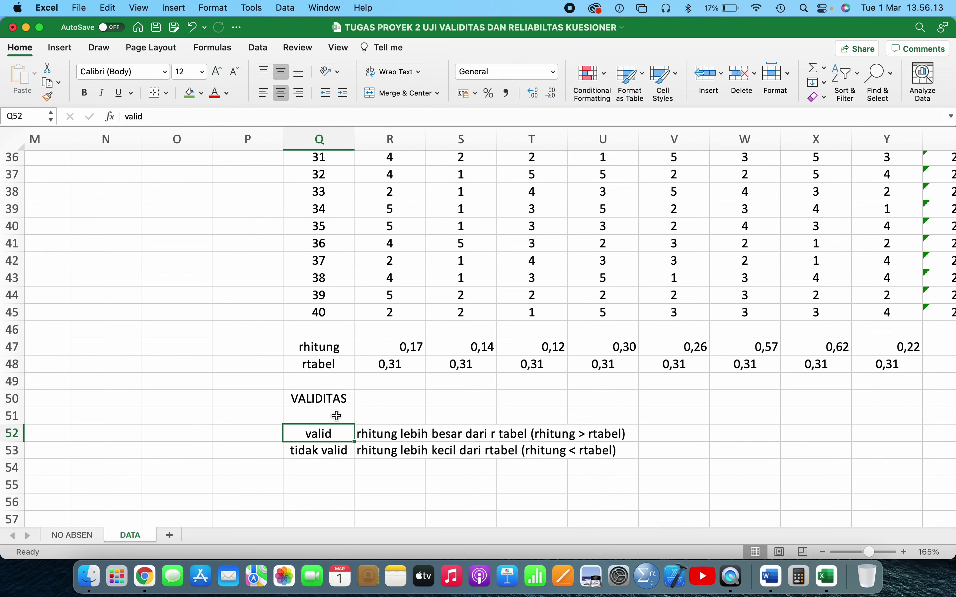
left_click(376, 399)
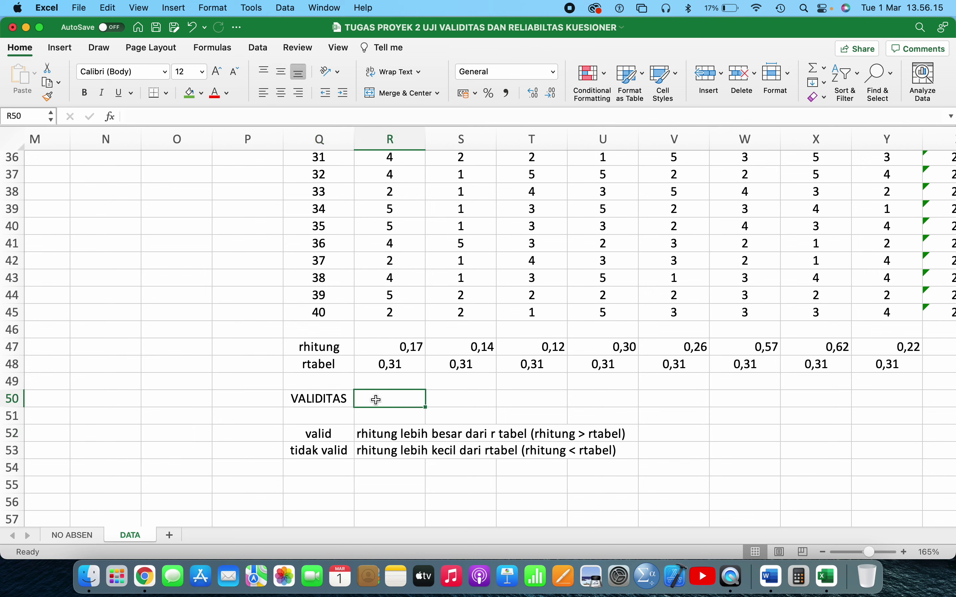
type("=IF")
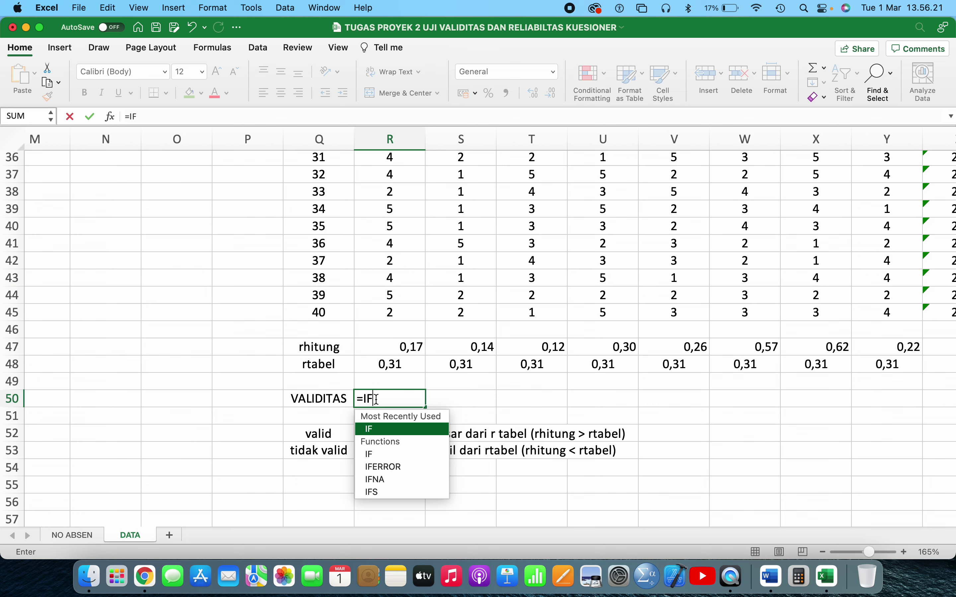
type("(")
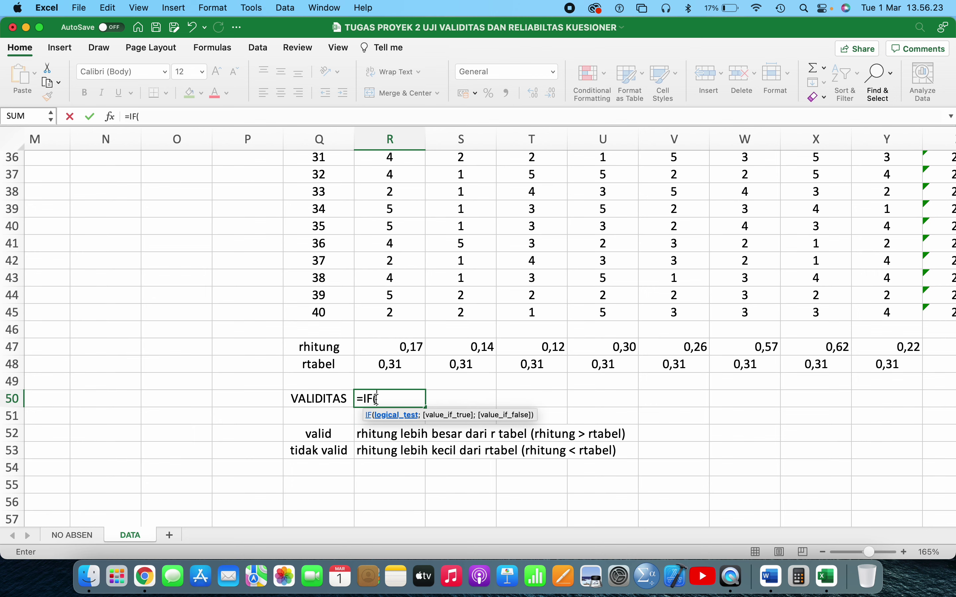
left_click(398, 347)
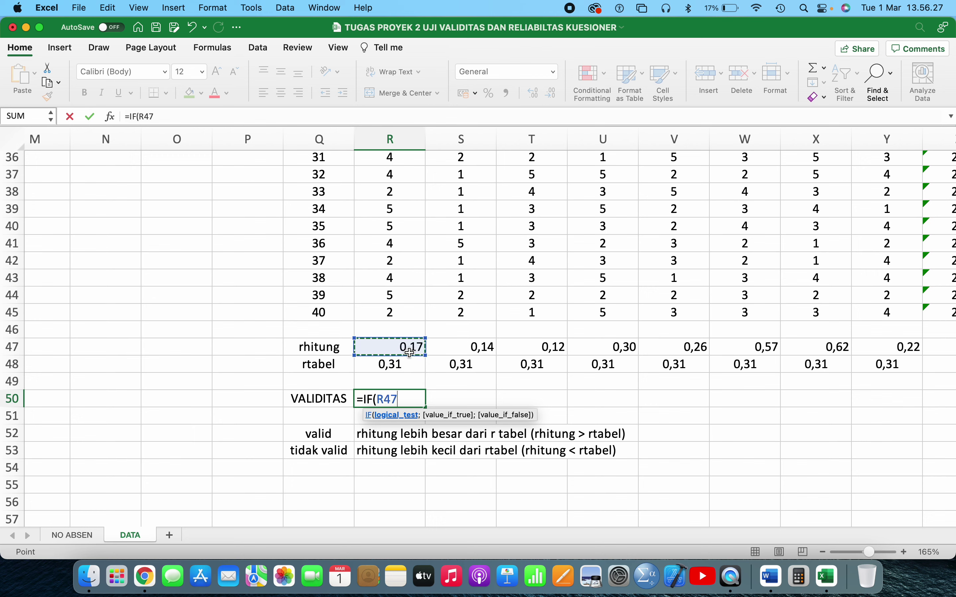
type(">")
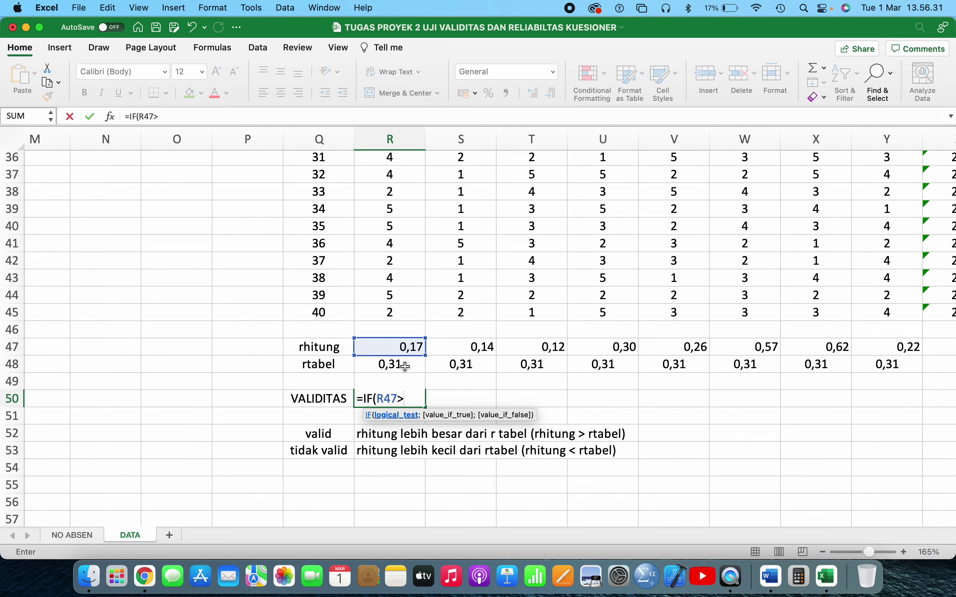
left_click(404, 368)
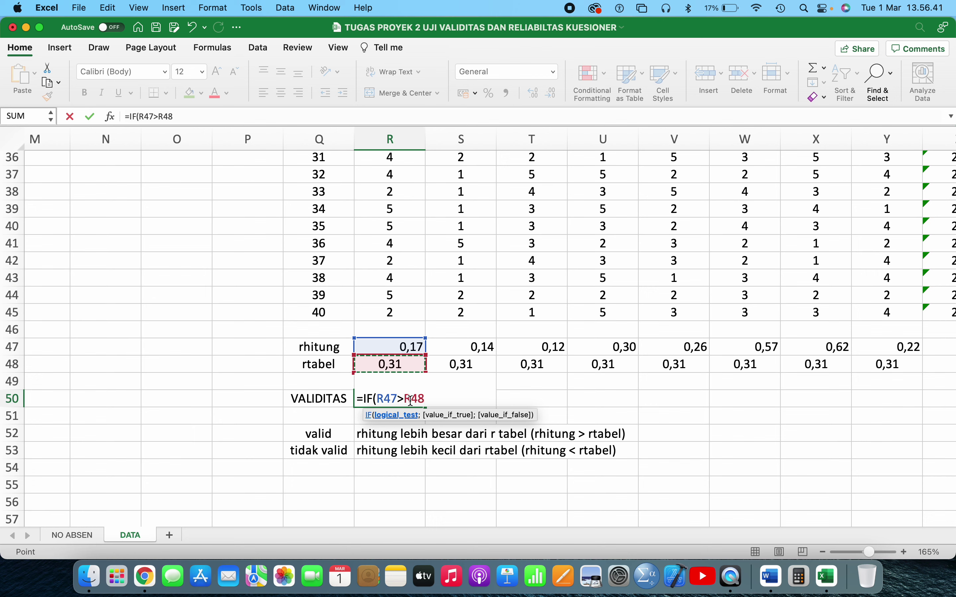
type(";")
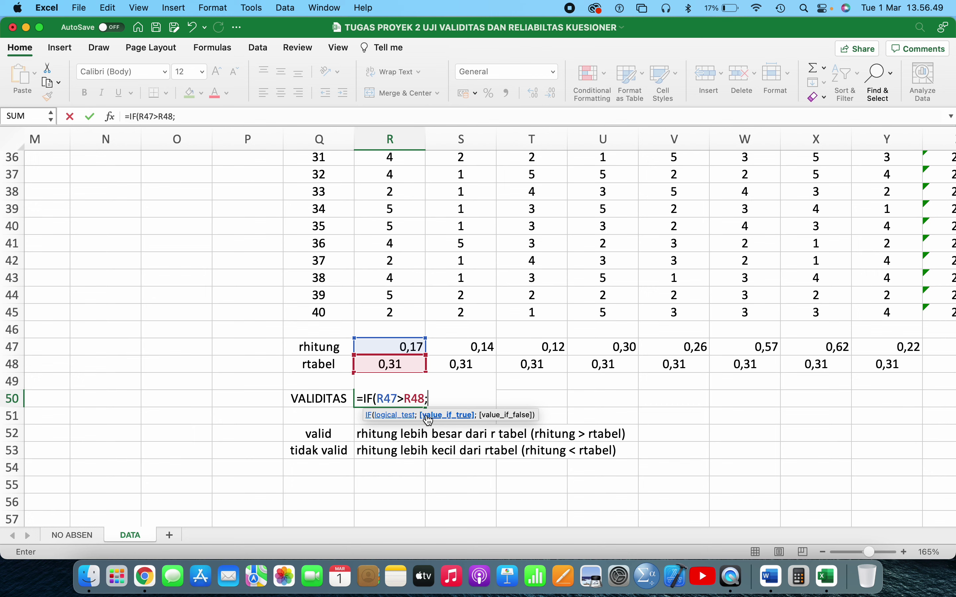
Step: Complete the R50 formula to return "Valid" when the test is true and "Tidak valid" when it is false
type("Valid")
key("BackSpace")
key("BackSpace")
key("BackSpace")
key("BackSpace")
key("BackSpace")
key("BackSpace")
type("\"Valid")
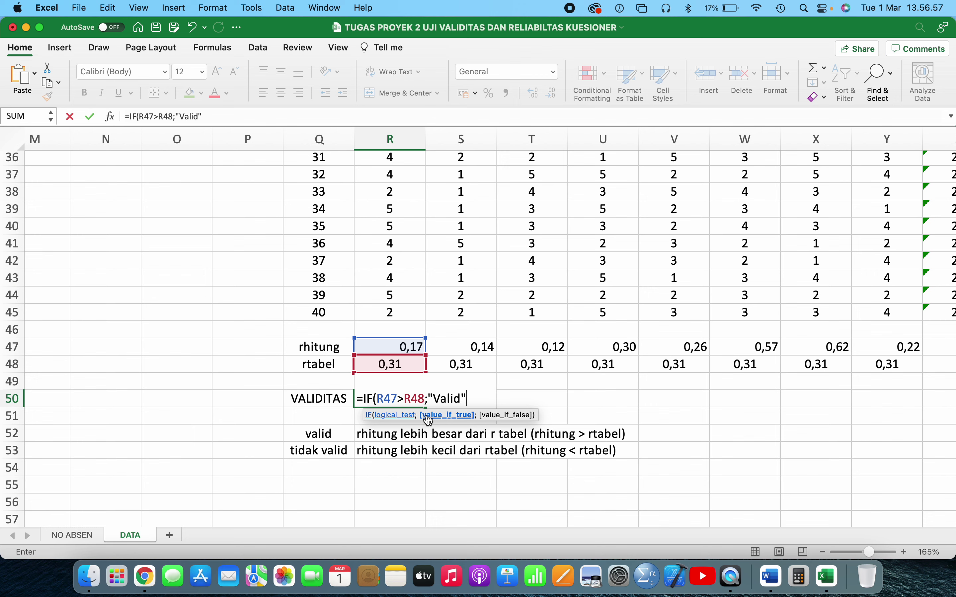
type("\";")
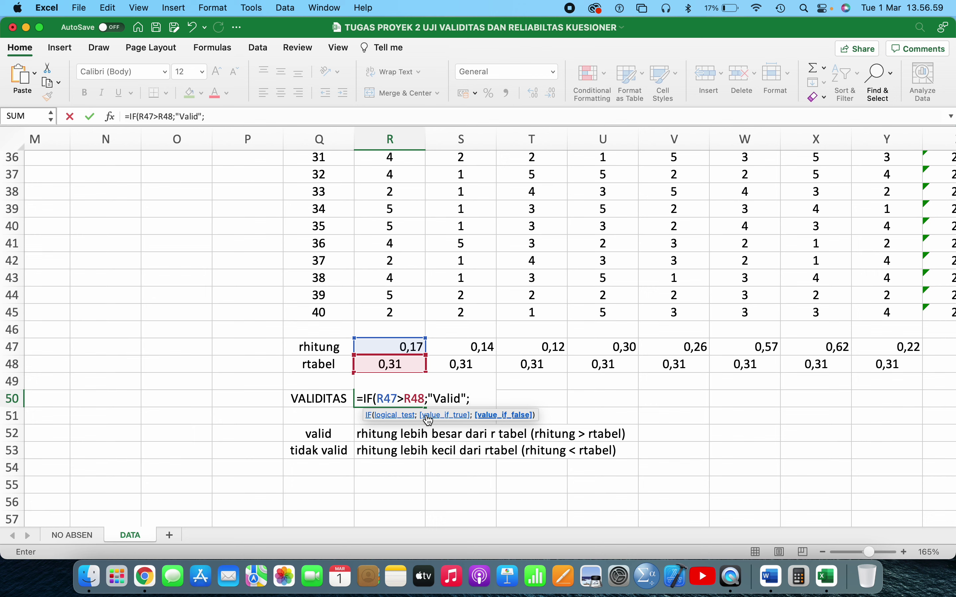
type("\"Tidak v")
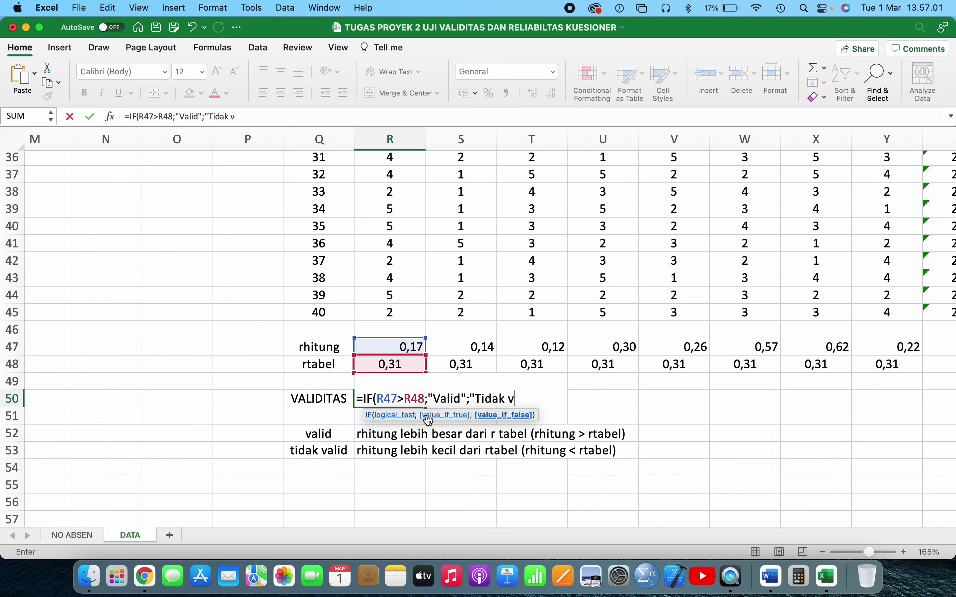
type("alid\")")
key("Return")
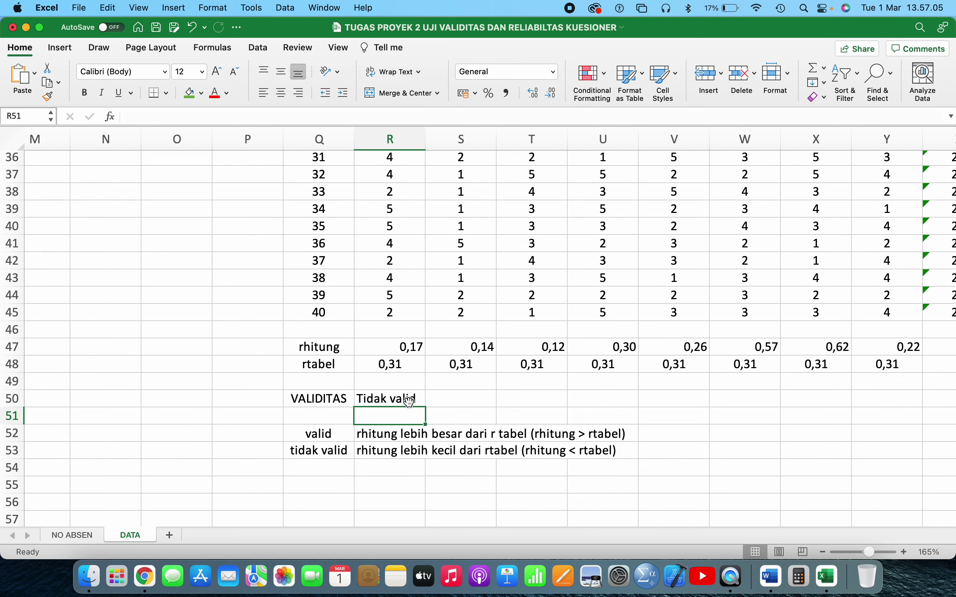
Step: Fill the validity formula from R50 across to Y50 for the remaining items
left_click(409, 401)
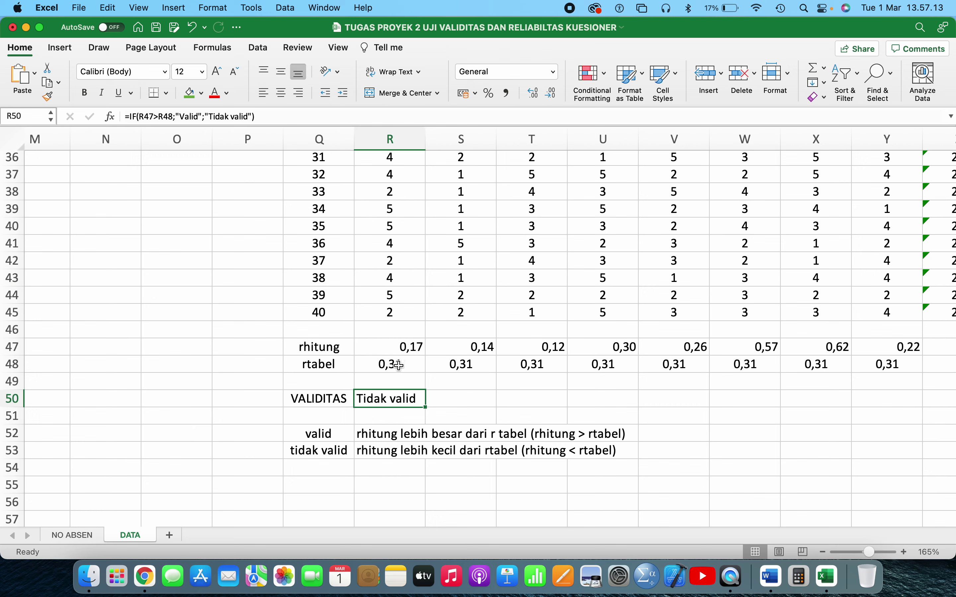
left_click_drag(426, 406, 461, 419)
scroll(461, 419, "left", 7)
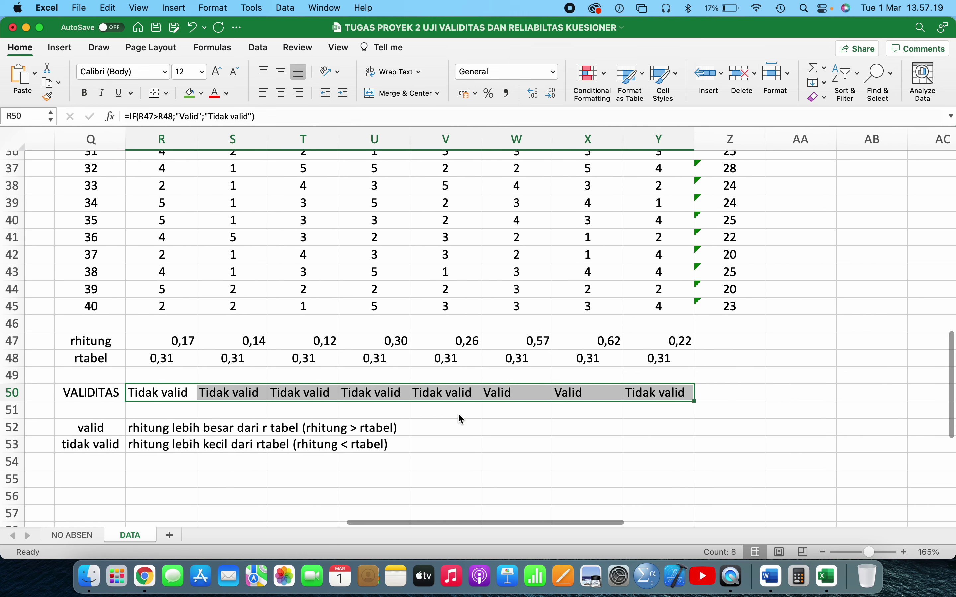
scroll(461, 419, "down", 5)
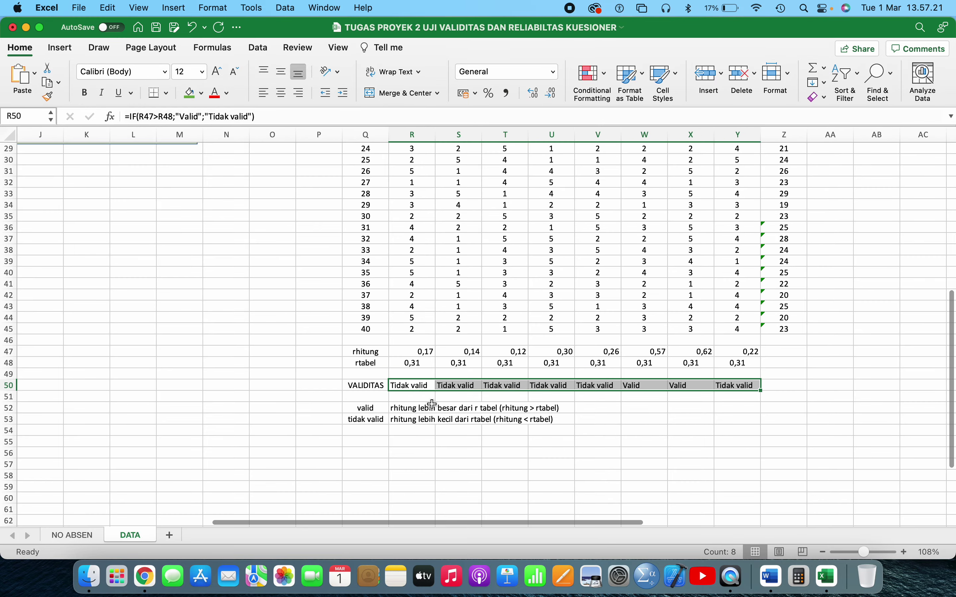
left_click(429, 389)
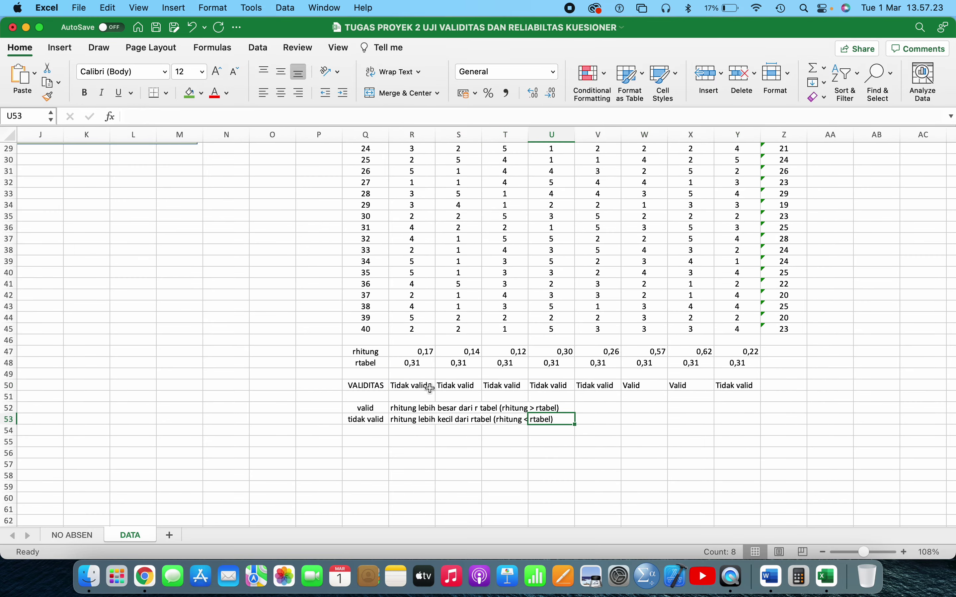
Step: Rotate the text of the validity results in R50:Y50 to 90 degrees
left_click_drag(402, 386, 518, 395)
left_click(624, 409)
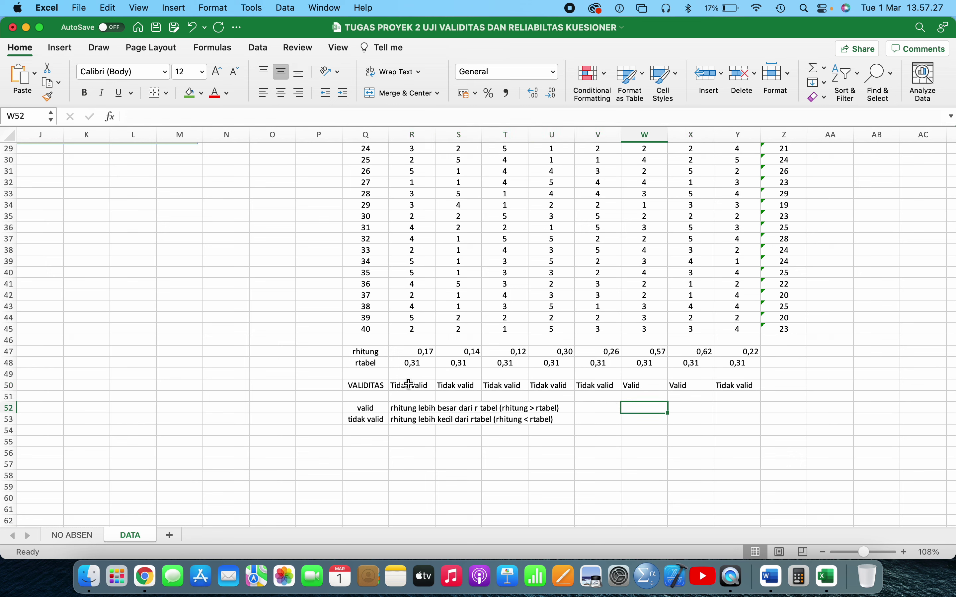
left_click_drag(404, 386, 741, 381)
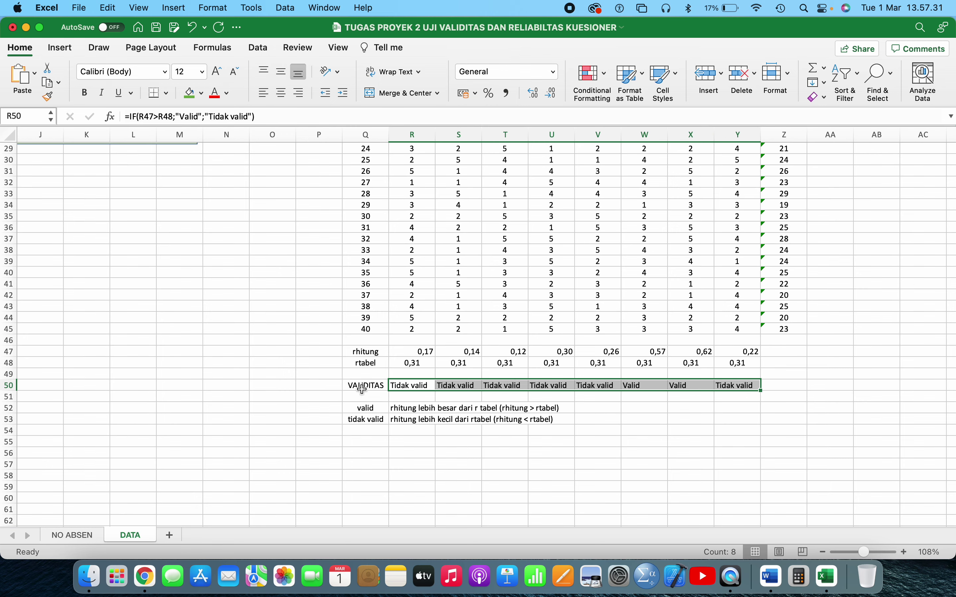
right_click(417, 382)
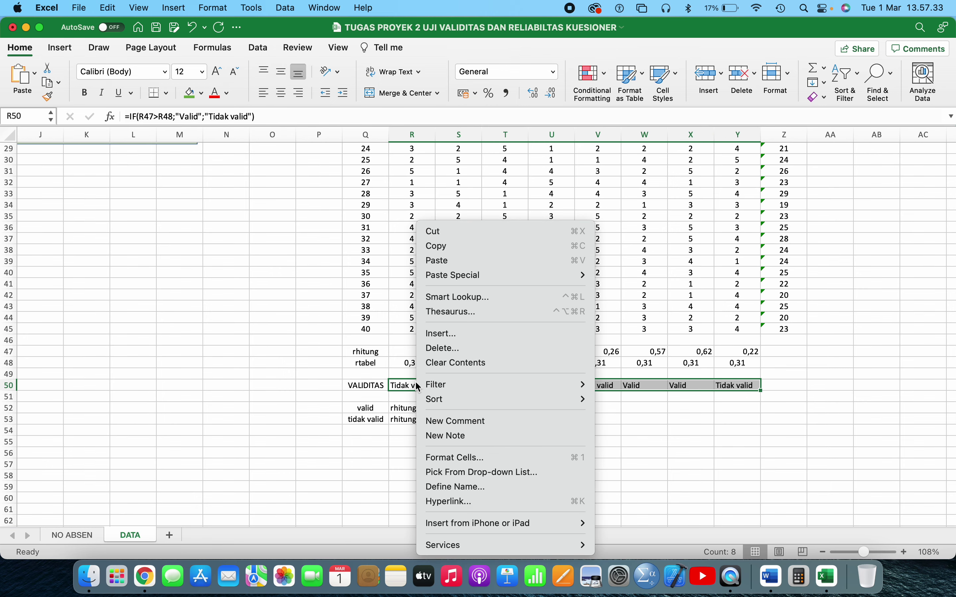
left_click(444, 458)
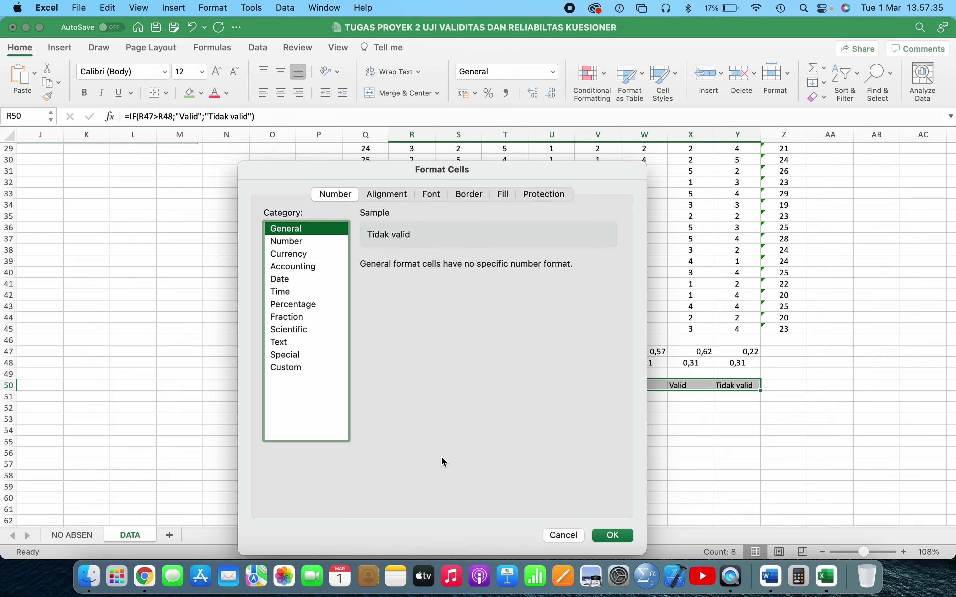
left_click(384, 197)
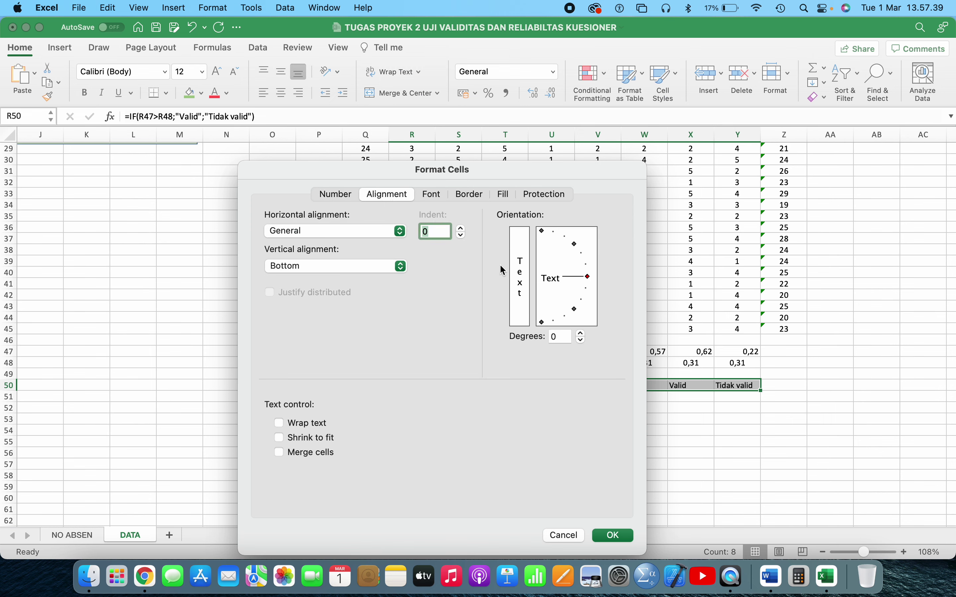
left_click(542, 230)
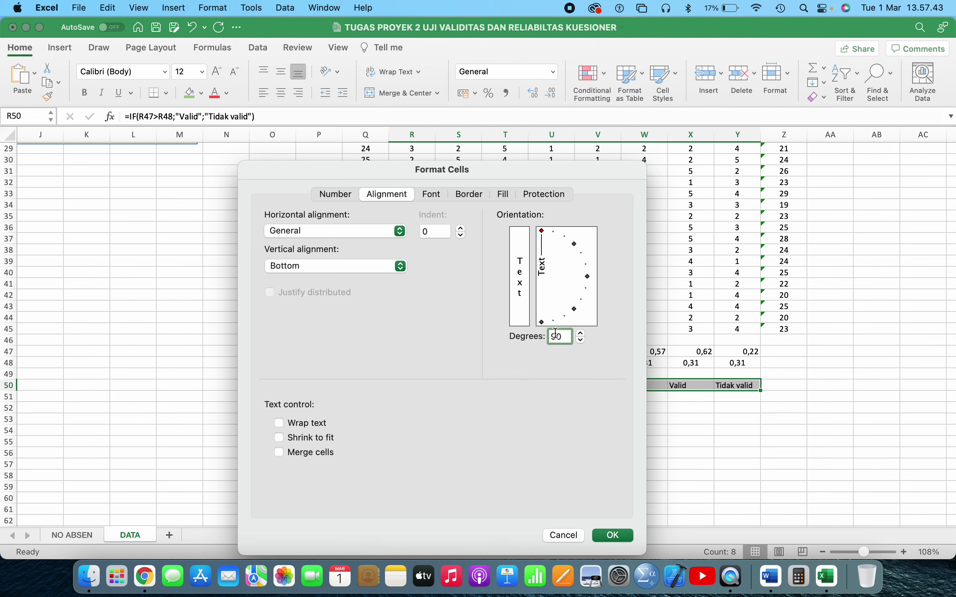
left_click(614, 535)
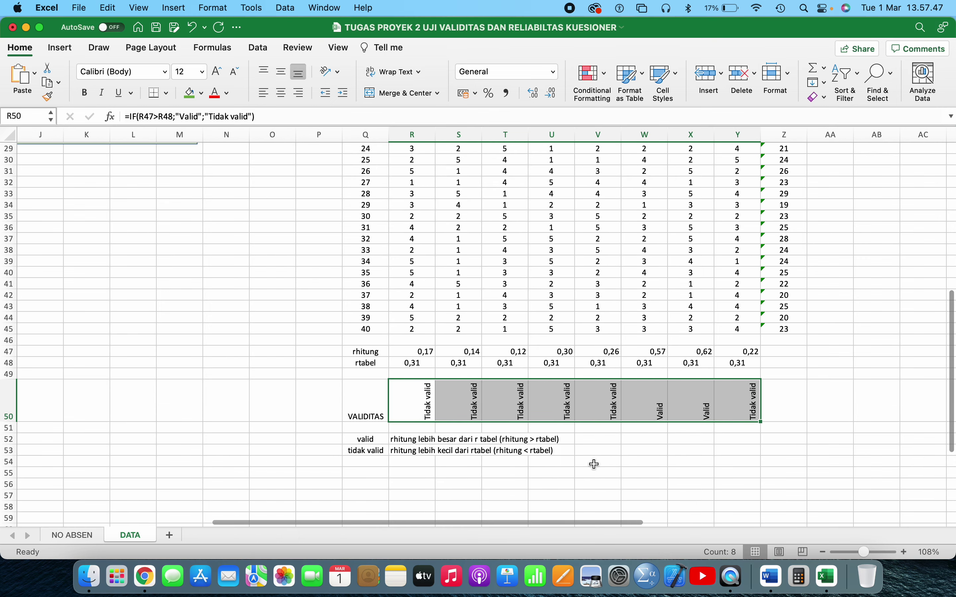
left_click(638, 460)
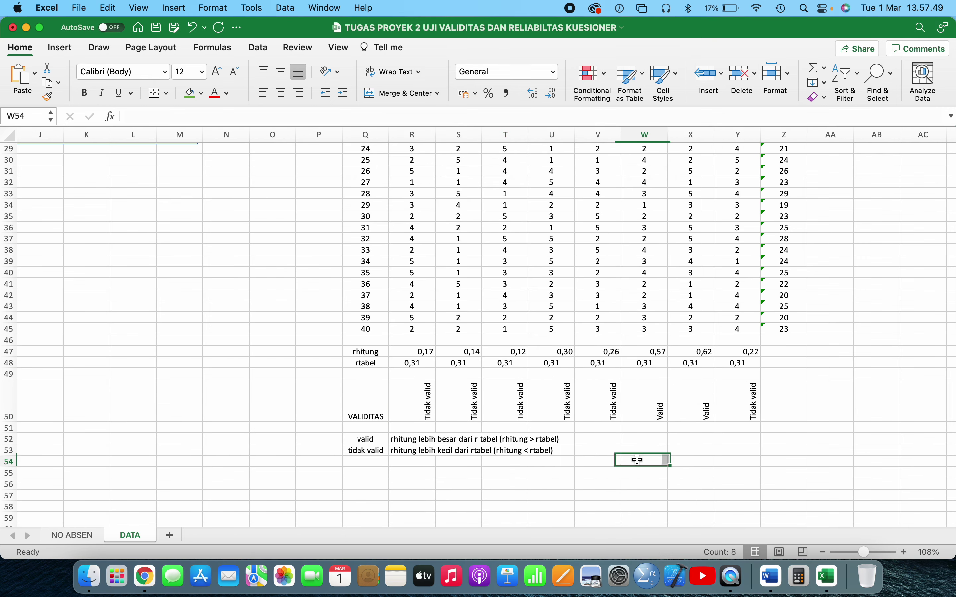
Step: Centre the contents of columns R through Y horizontally
scroll(638, 460, "up", 1)
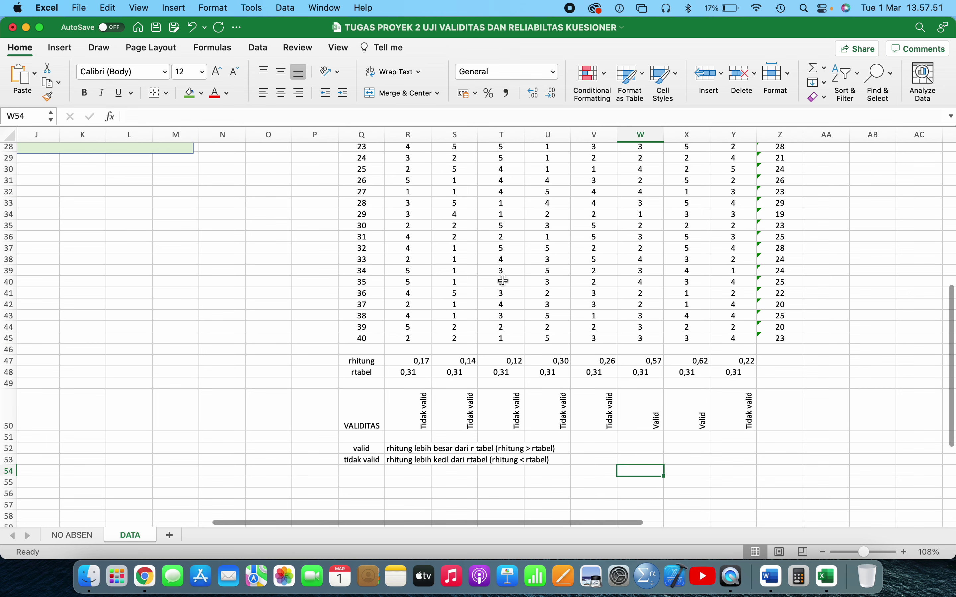
left_click_drag(409, 134, 728, 148)
left_click(282, 96)
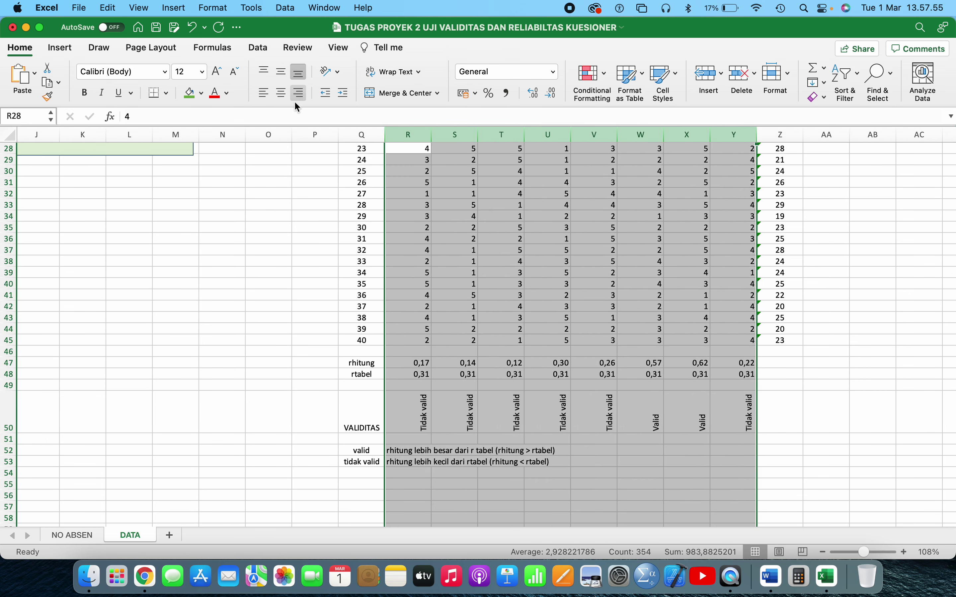
left_click(284, 91)
left_click(424, 217)
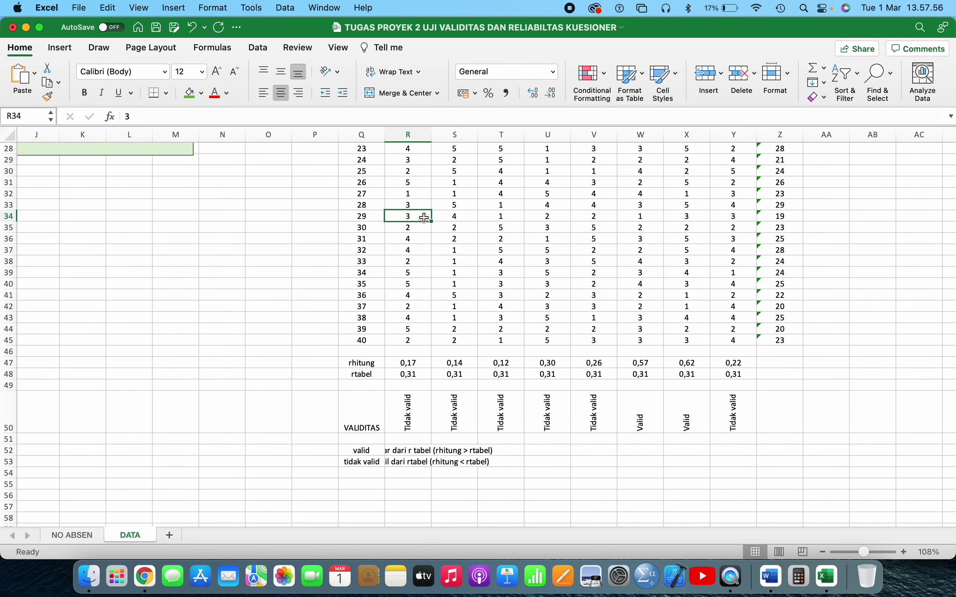
Step: Reapply horizontal centre alignment to columns R through Y
left_click(402, 130)
left_click_drag(401, 130, 739, 116)
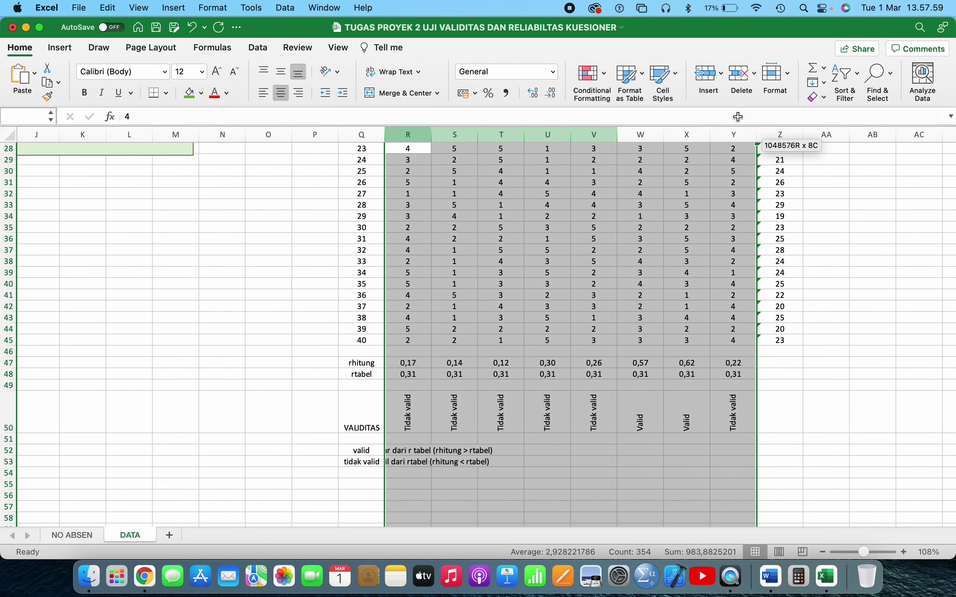
left_click(738, 117)
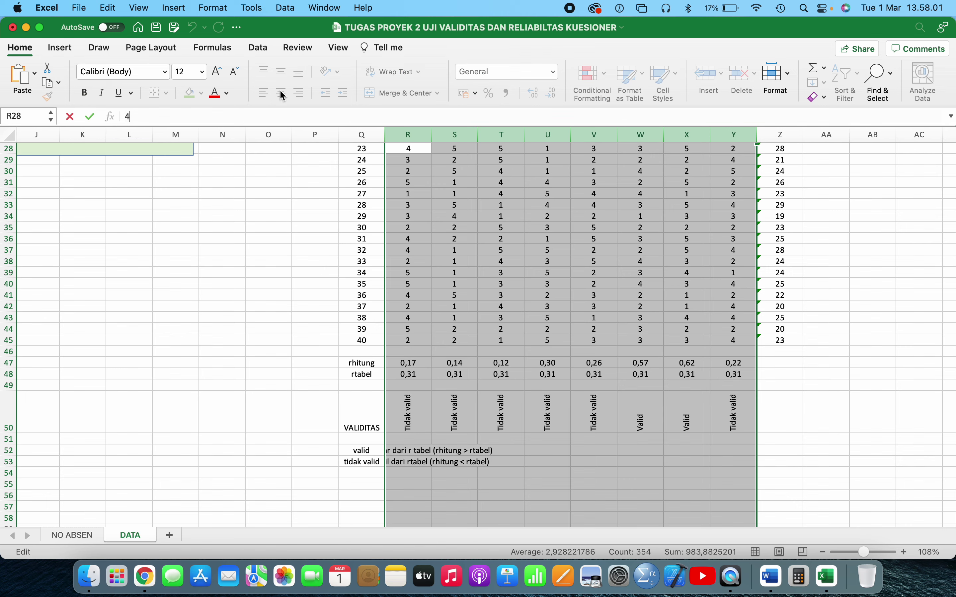
left_click(511, 273)
left_click_drag(408, 135, 734, 136)
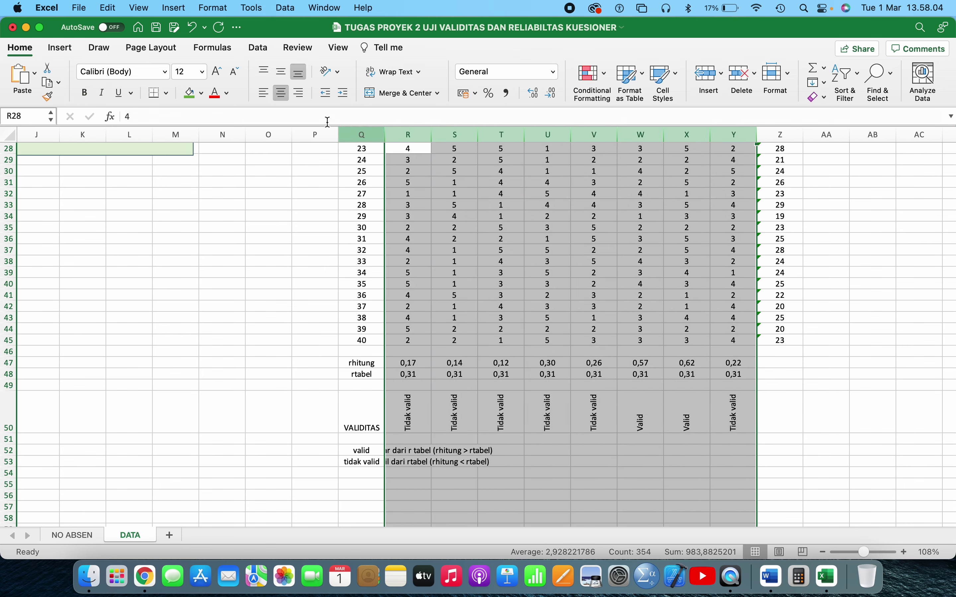
left_click(283, 93)
left_click(285, 92)
left_click(583, 385)
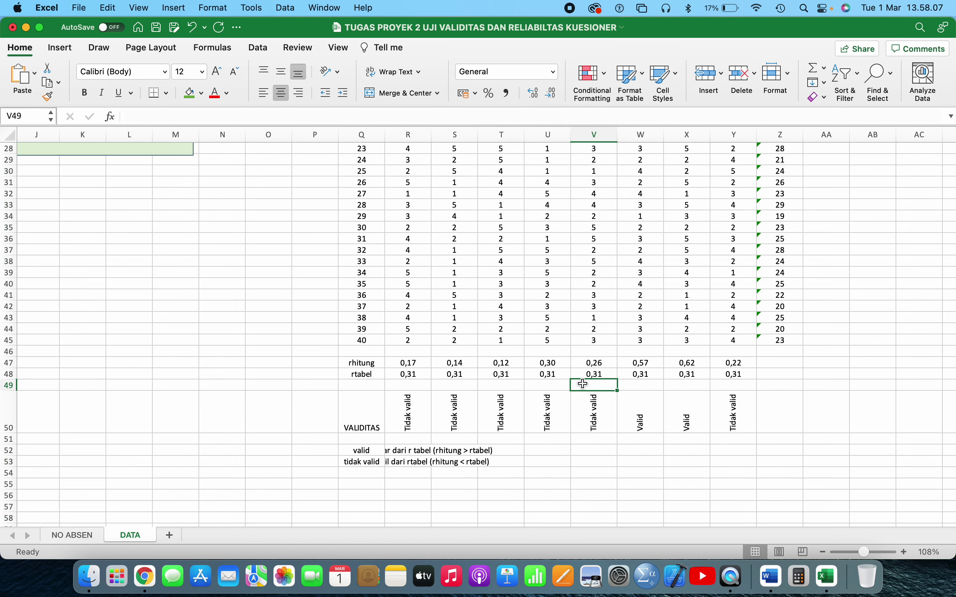
scroll(583, 383, "up", 3)
scroll(584, 383, "up", 4)
scroll(584, 383, "down", 6)
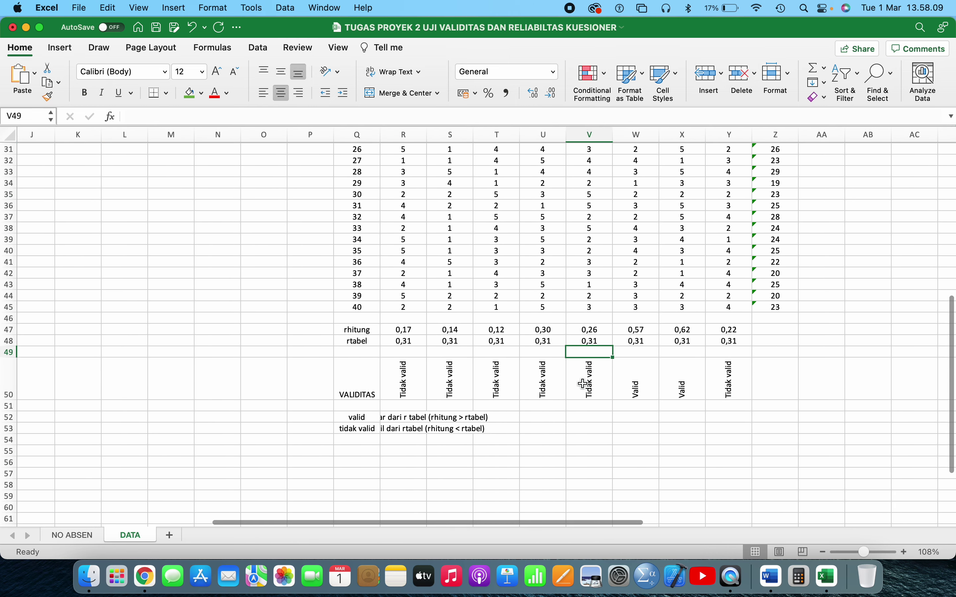
left_click(432, 395)
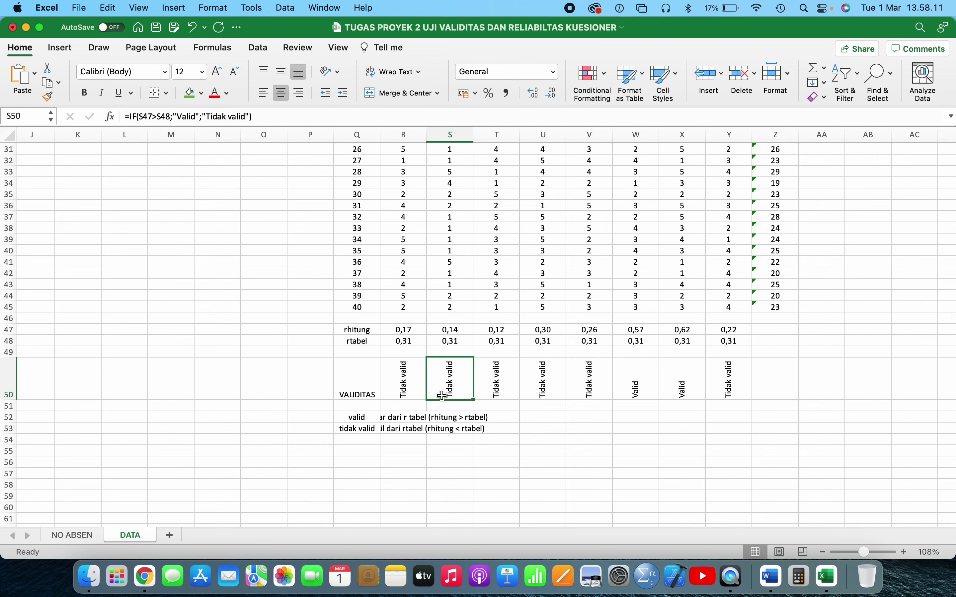
left_click(578, 386)
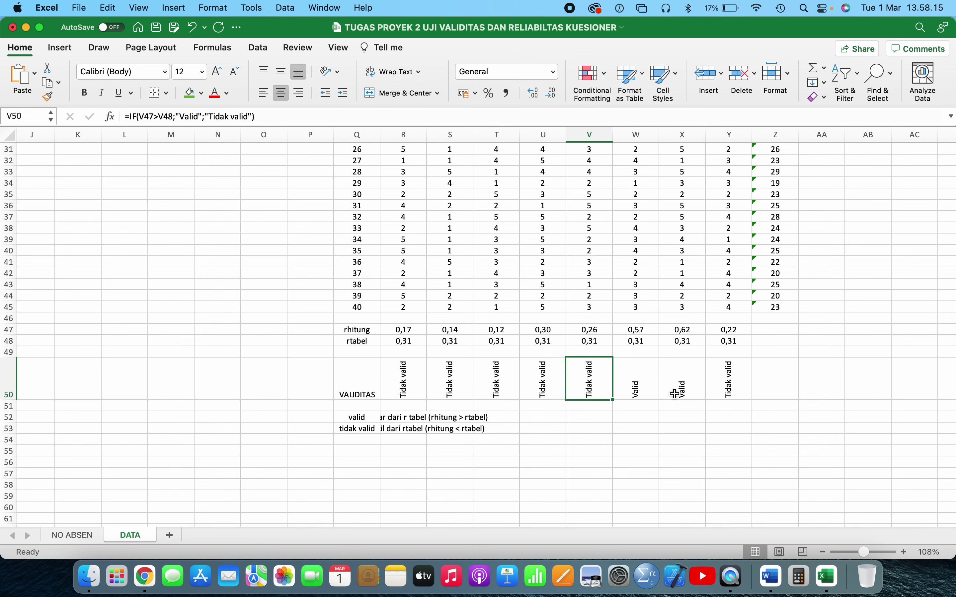
left_click_drag(630, 394, 671, 391)
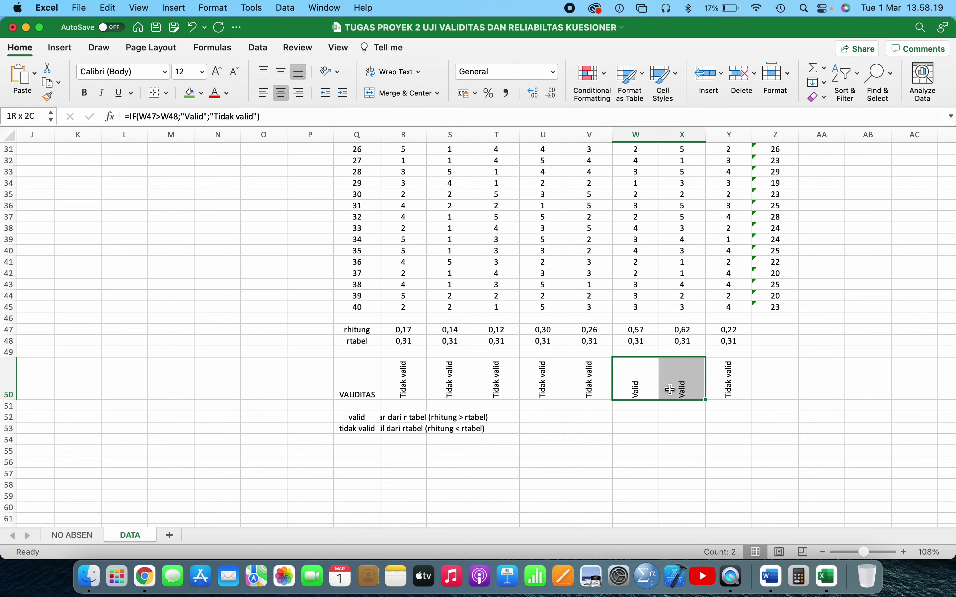
left_click(500, 362)
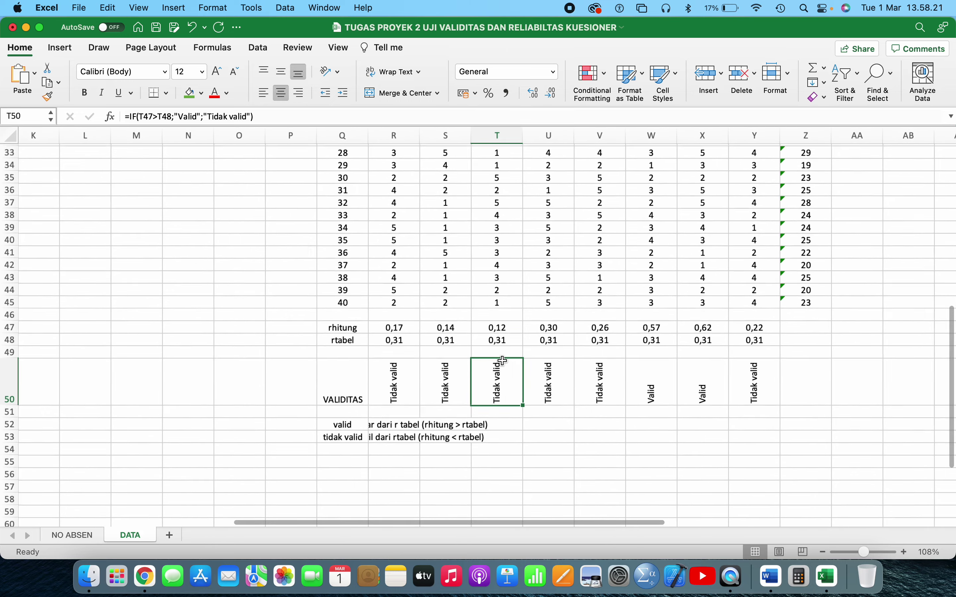
scroll(502, 361, "up", 3)
left_click(518, 329)
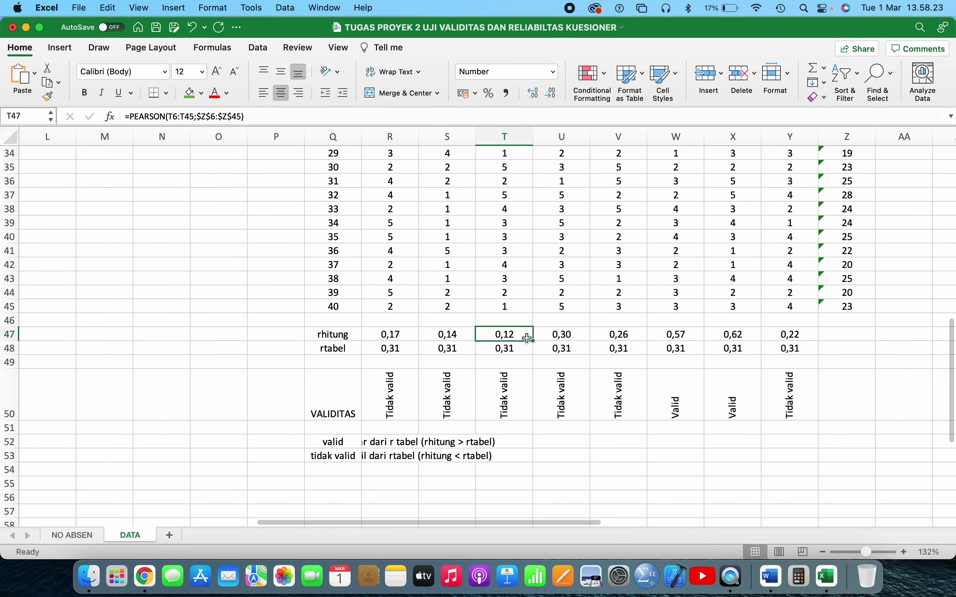
Step: Set the first item's score for respondent 40 in R45 to 4
left_click(394, 306)
scroll(397, 304, "down", 1)
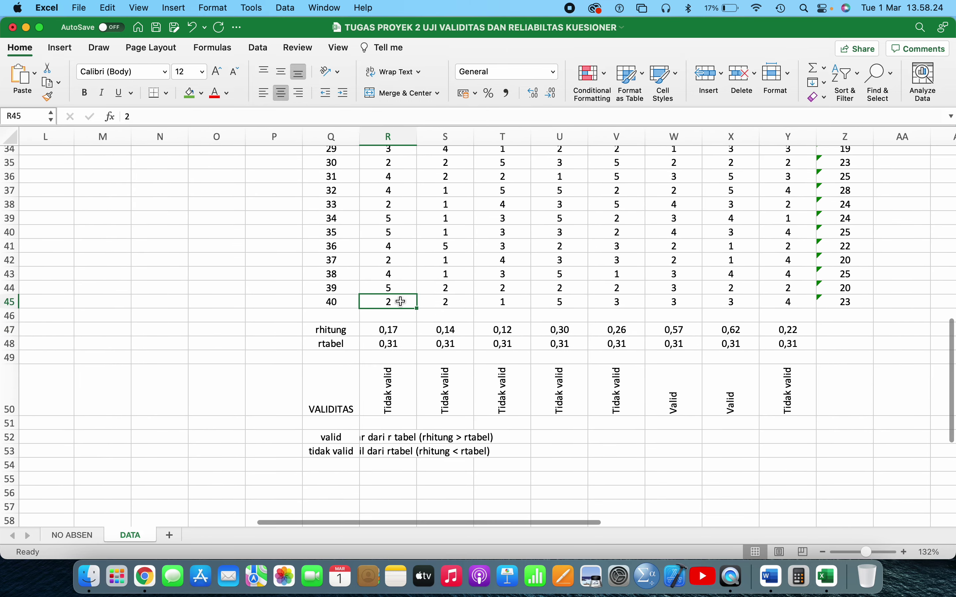
left_click(394, 269)
left_click(395, 301)
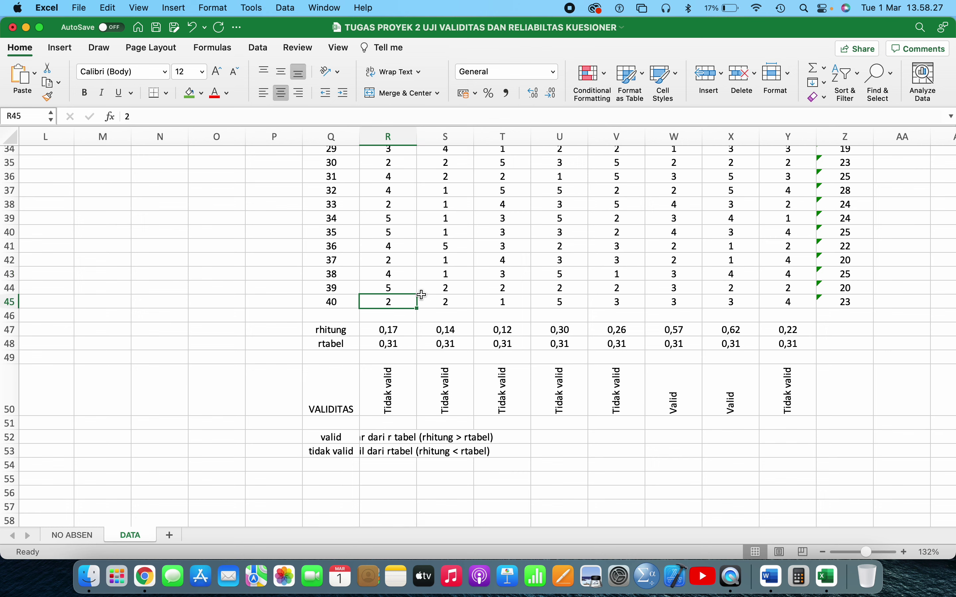
left_click(389, 327)
left_click(394, 302)
type("4")
key("Return")
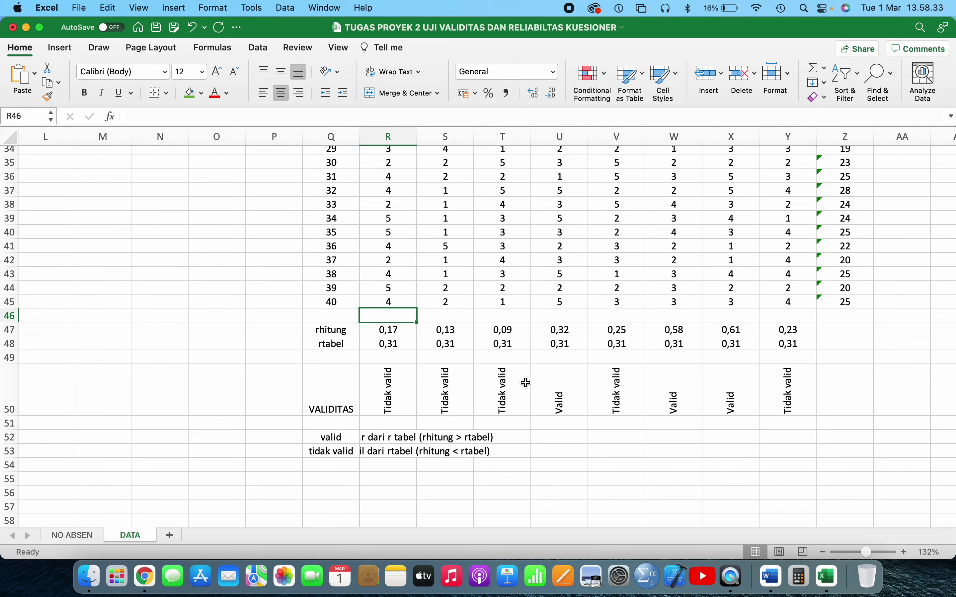
Step: Set the first item's scores to 2 for respondent 39 in R44 and 5 for respondent 37 in R42
left_click(400, 299)
left_click(401, 285)
type("2")
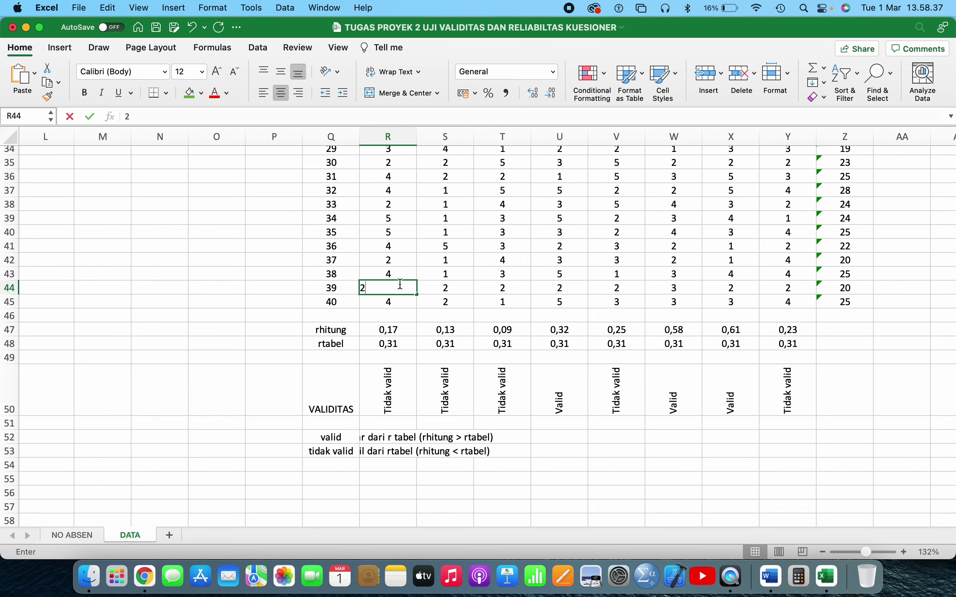
key("Return")
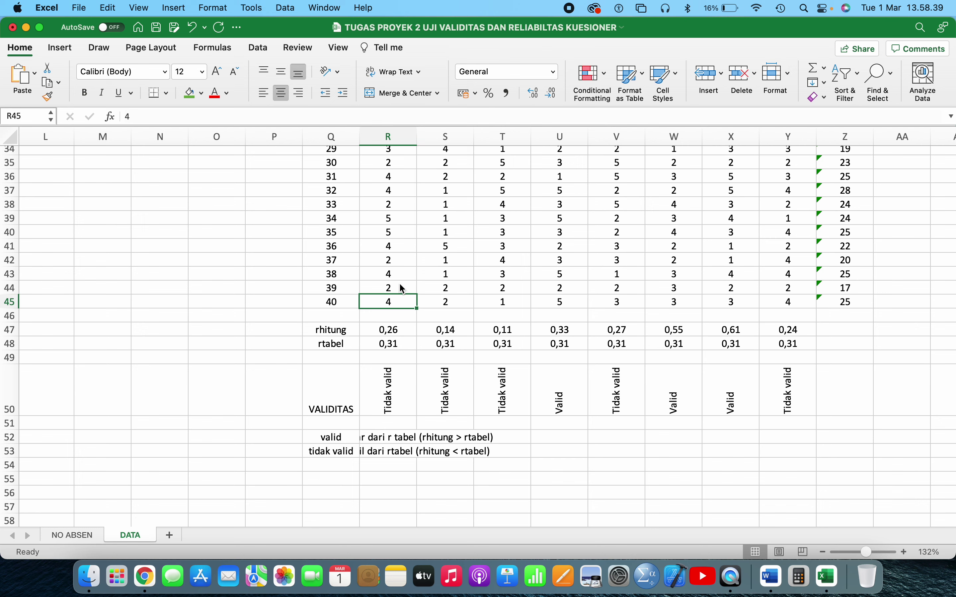
left_click(396, 257)
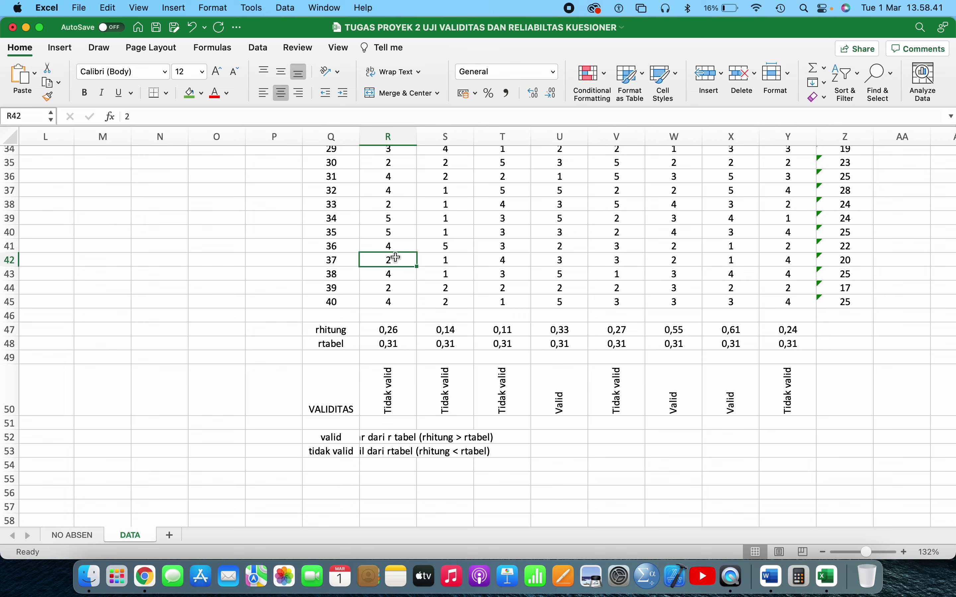
type("5")
key("Return")
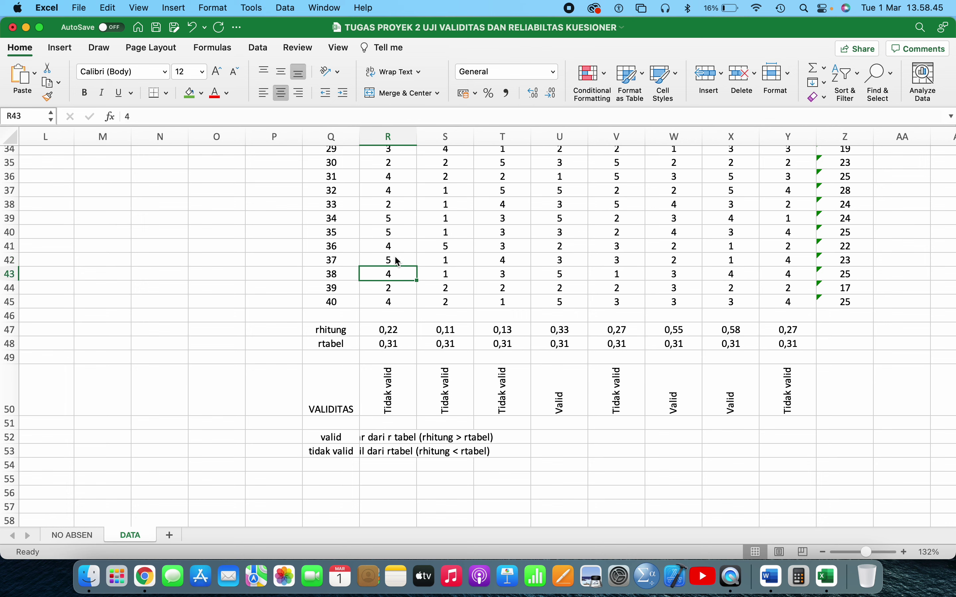
Step: Save the questionnaire workbook after reviewing the item scores and validity results on the DATA sheet
left_click(429, 287)
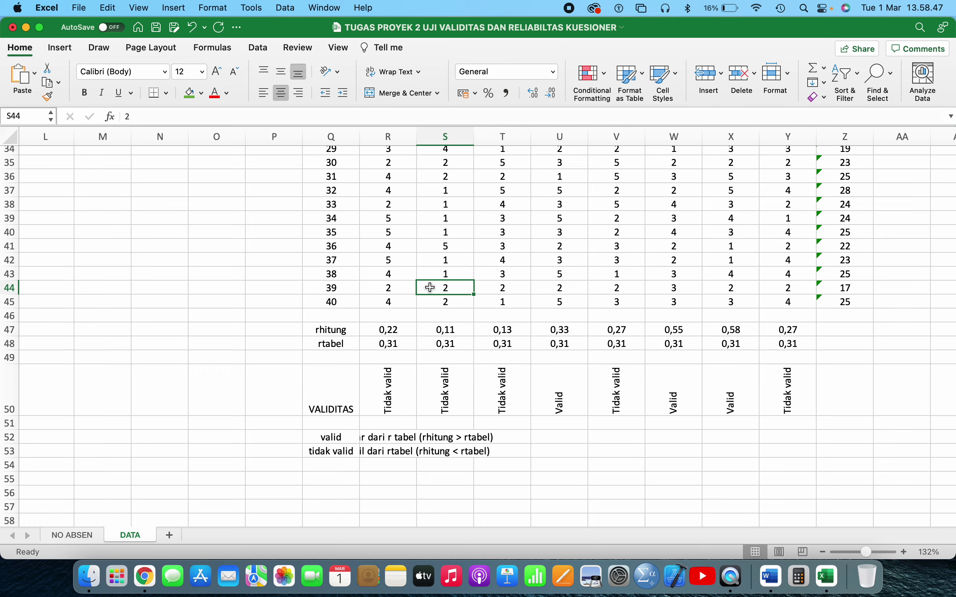
scroll(430, 288, "down", 4)
scroll(429, 286, "down", 4)
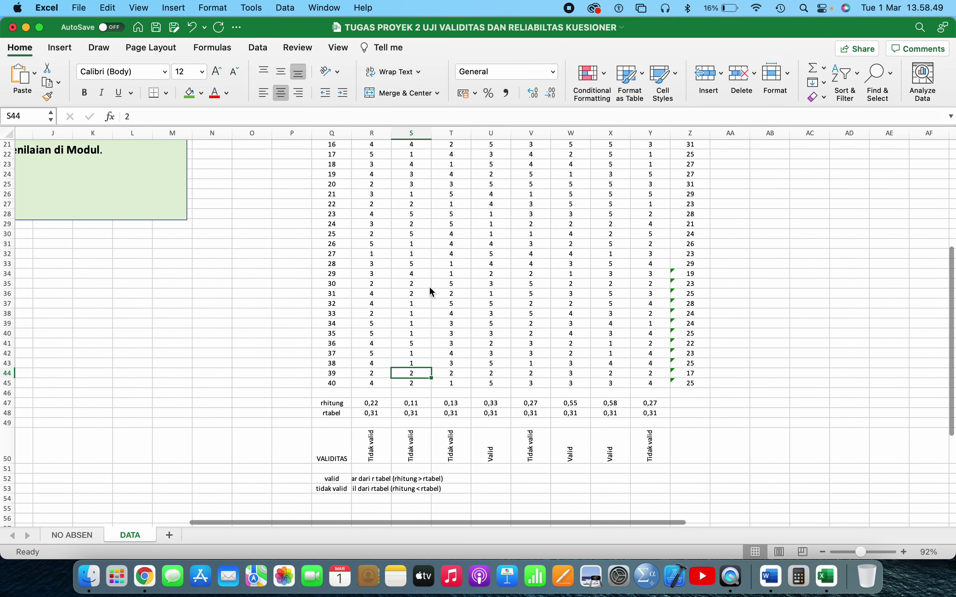
left_click(430, 291)
scroll(429, 291, "up", 3)
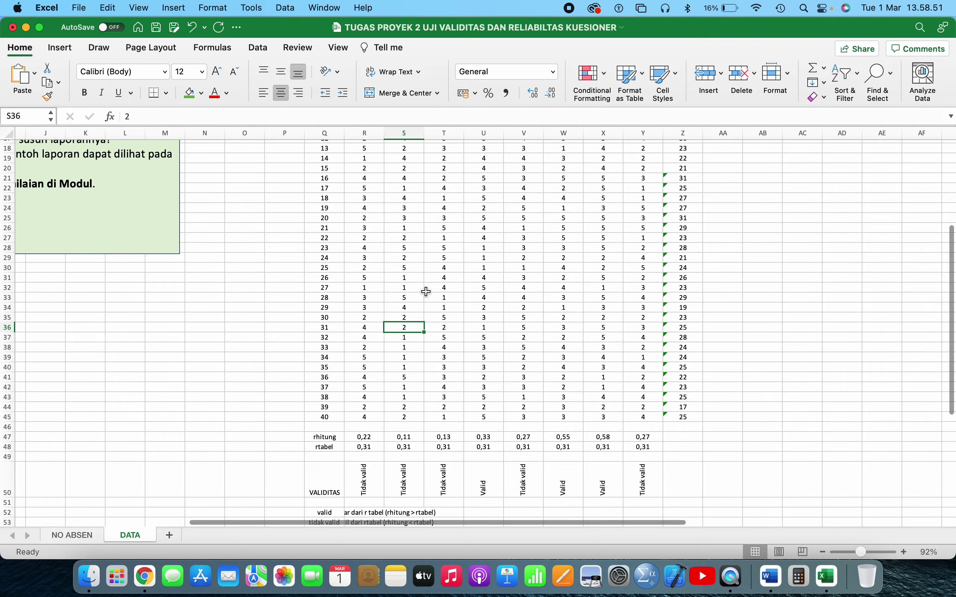
scroll(428, 291, "down", 4)
scroll(426, 291, "up", 7)
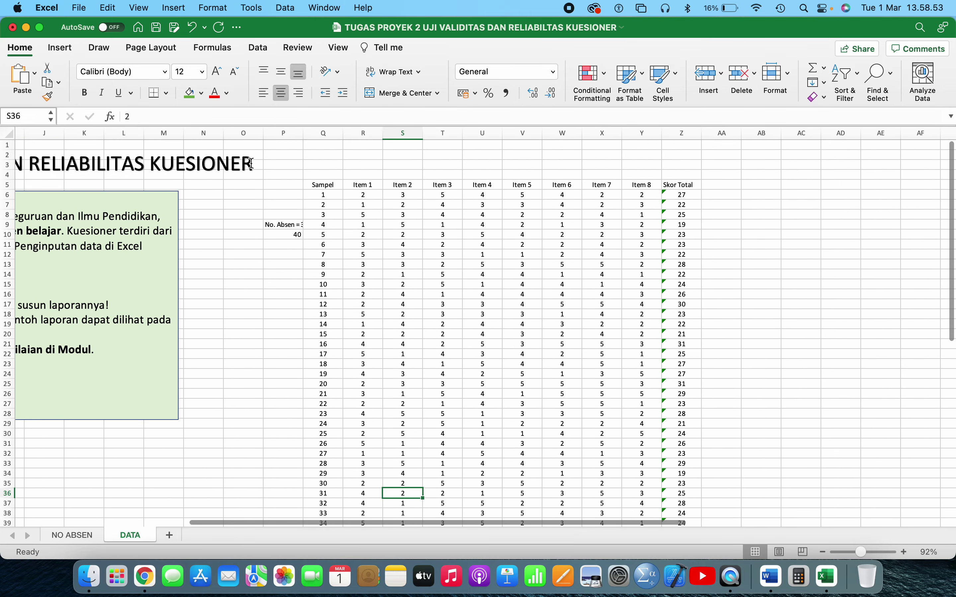
left_click(156, 28)
left_click(458, 316)
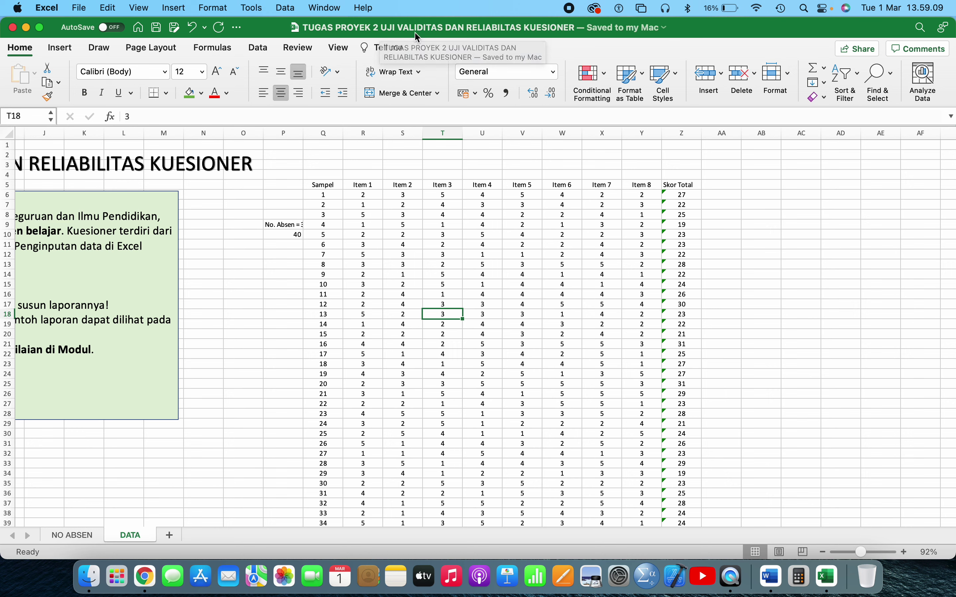
left_click(474, 273)
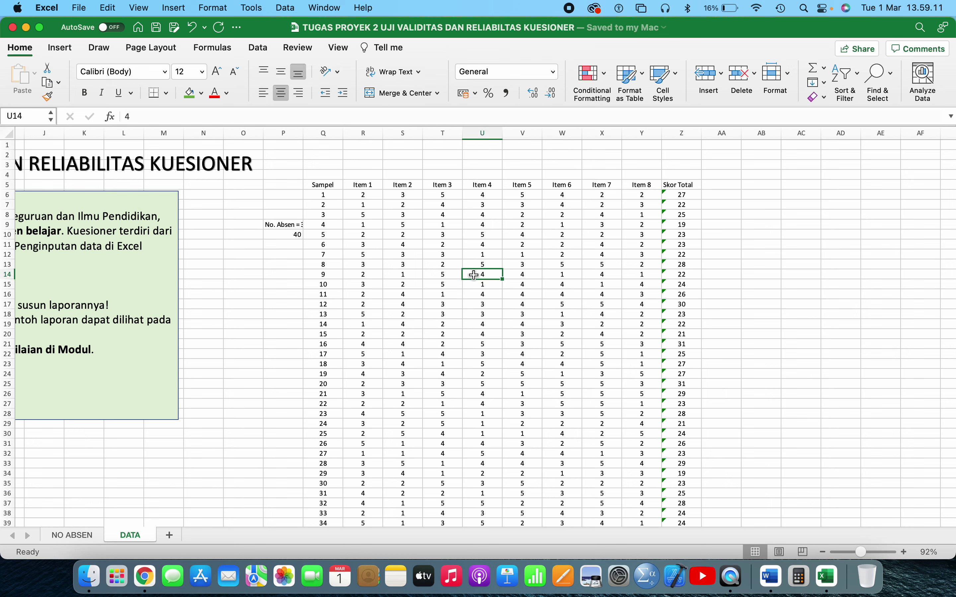
scroll(474, 275, "down", 1)
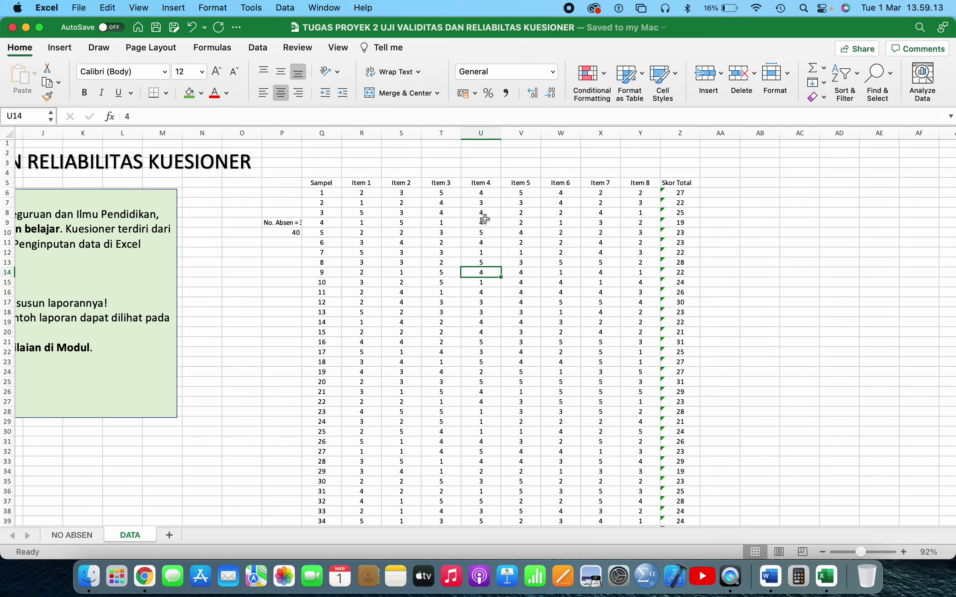
scroll(674, 262, "down", 1)
scroll(674, 262, "down", 1)
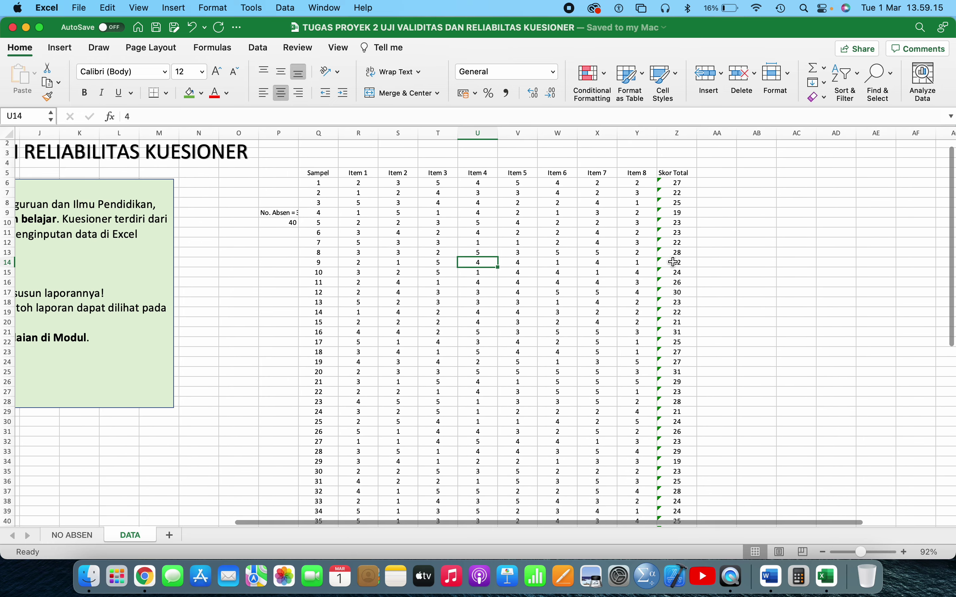
scroll(674, 261, "left", 1)
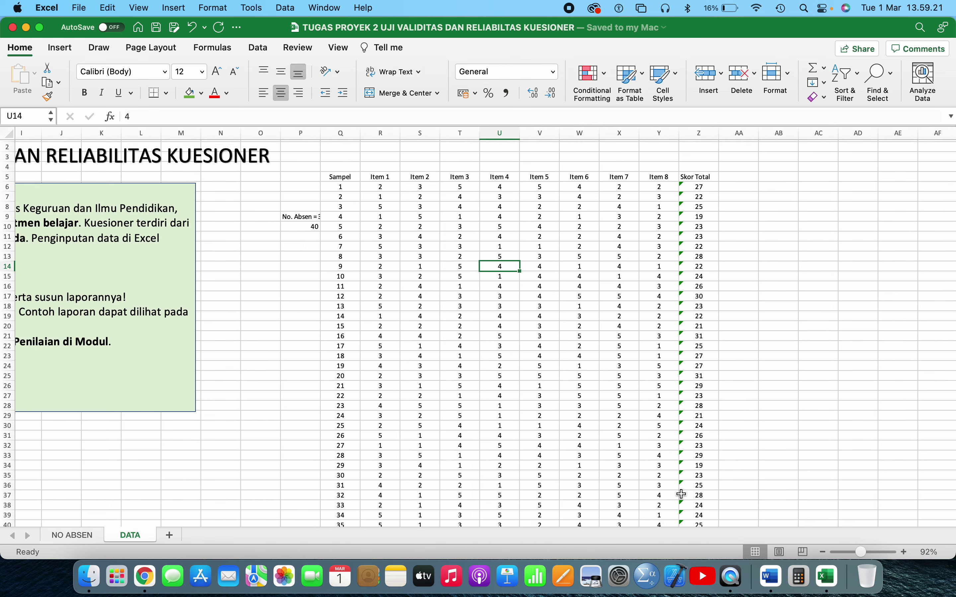
Step: Switch to SPSS Statistics, maximize the empty Data Editor window and show its Data View
left_click(642, 564)
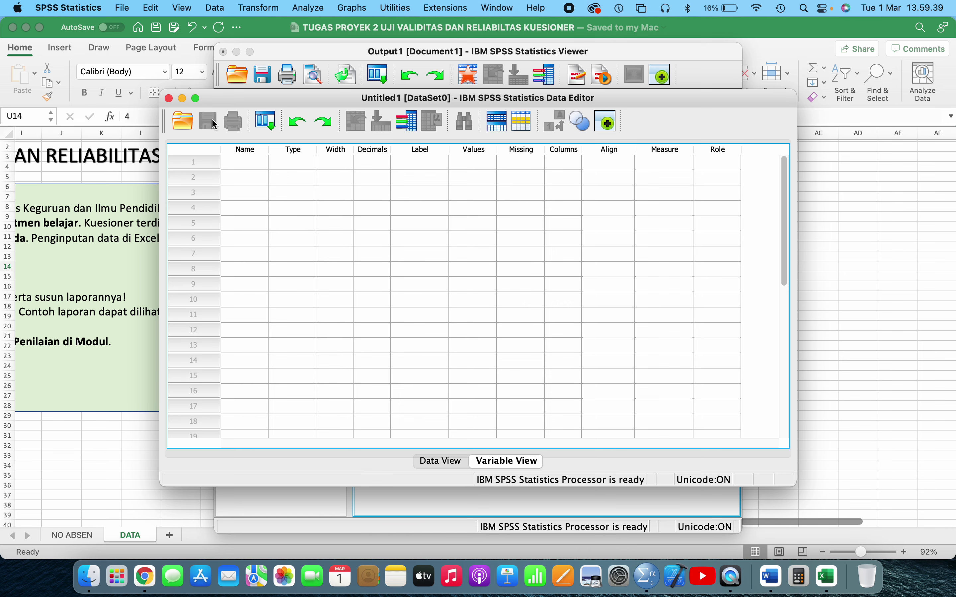
left_click(195, 98)
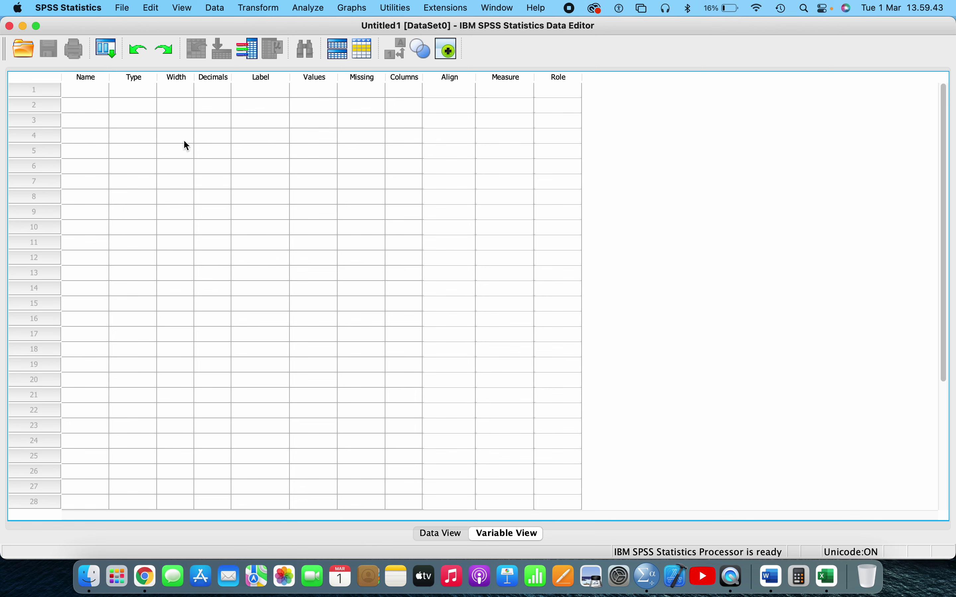
left_click(436, 533)
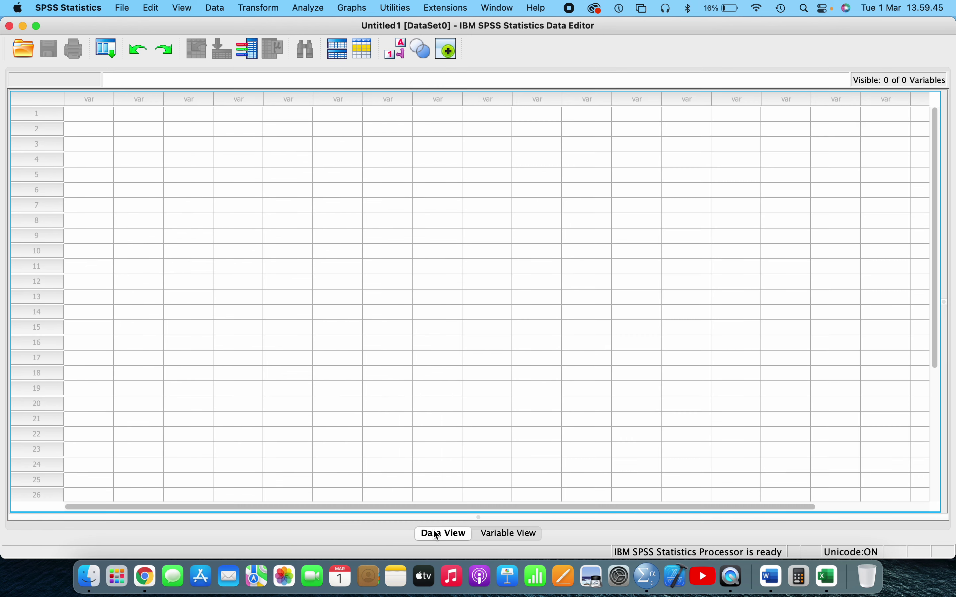
left_click(498, 538)
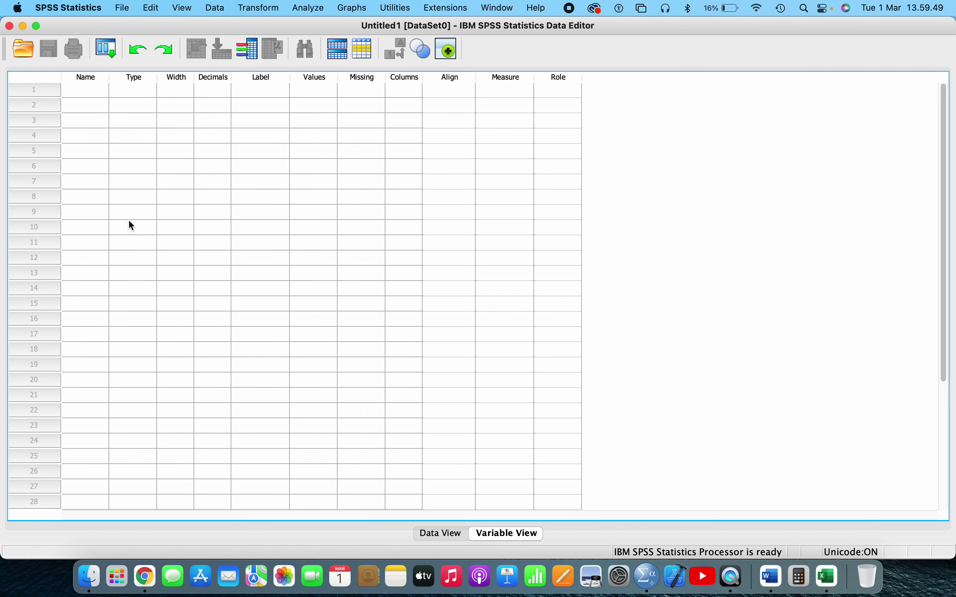
left_click(431, 535)
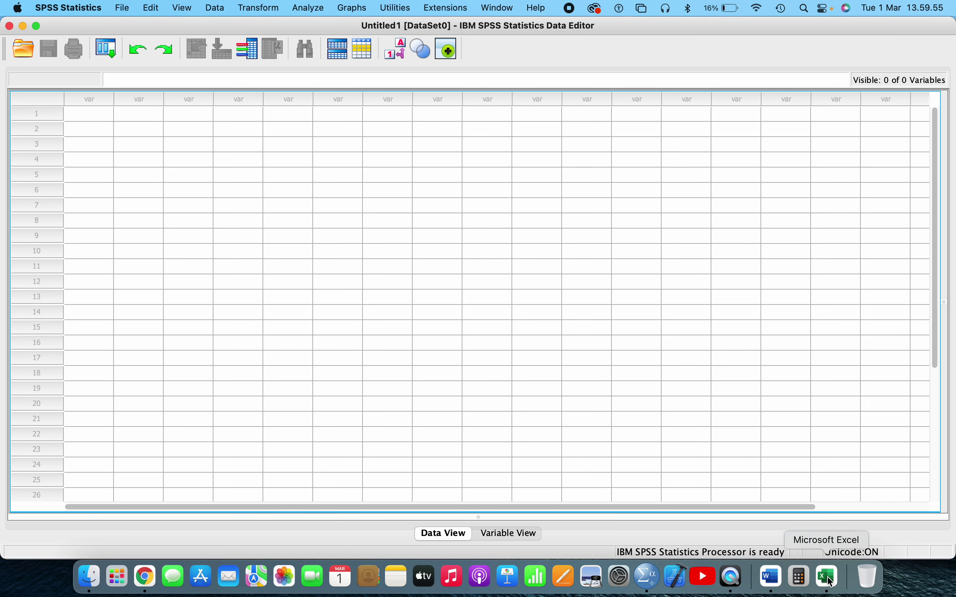
Step: Return to Excel and fill the item scores and total scores in R6:Z45 with yellow
left_click(829, 578)
left_click(762, 347)
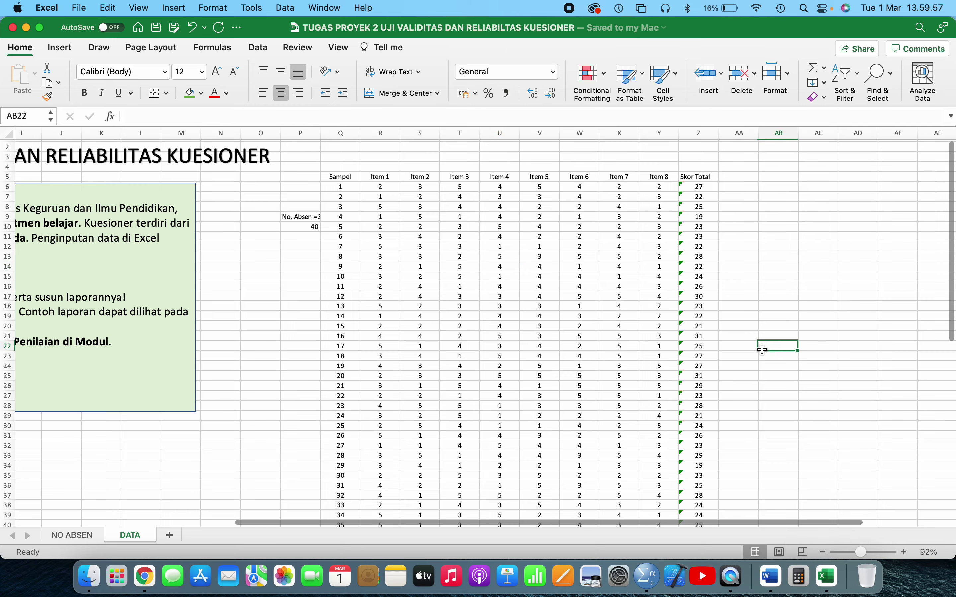
scroll(762, 349, "down", 3)
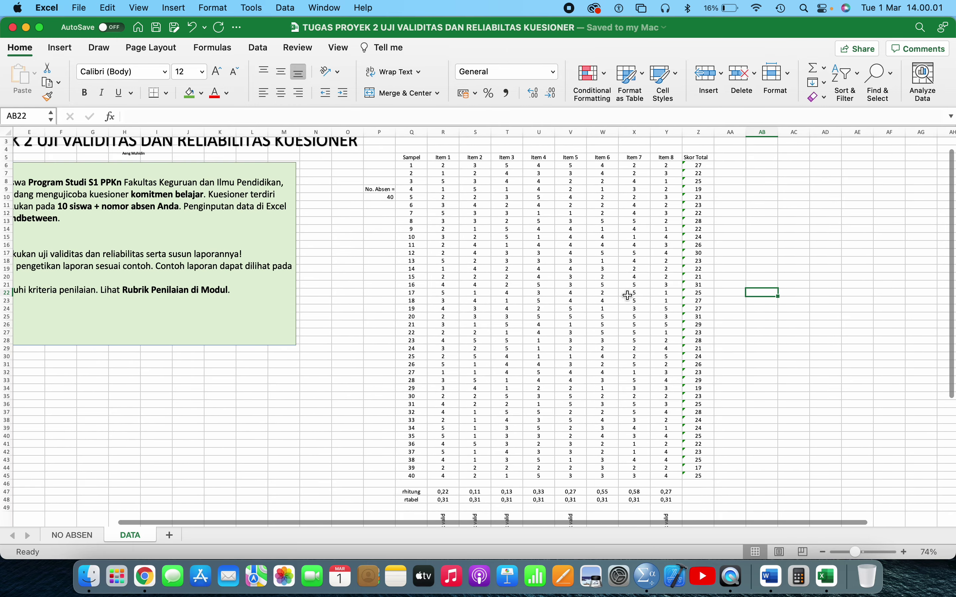
left_click(439, 166)
left_click_drag(439, 167, 702, 475)
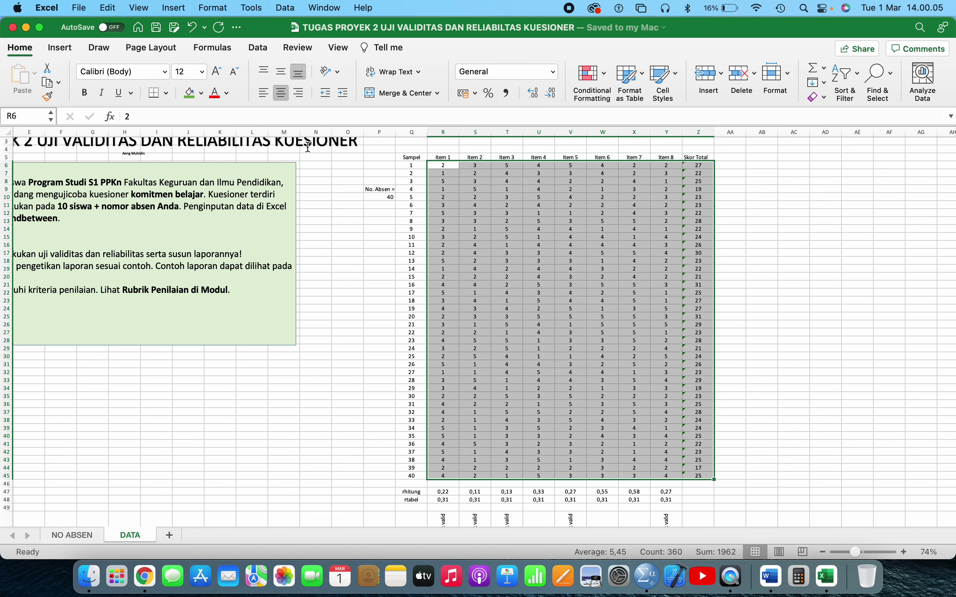
left_click(202, 94)
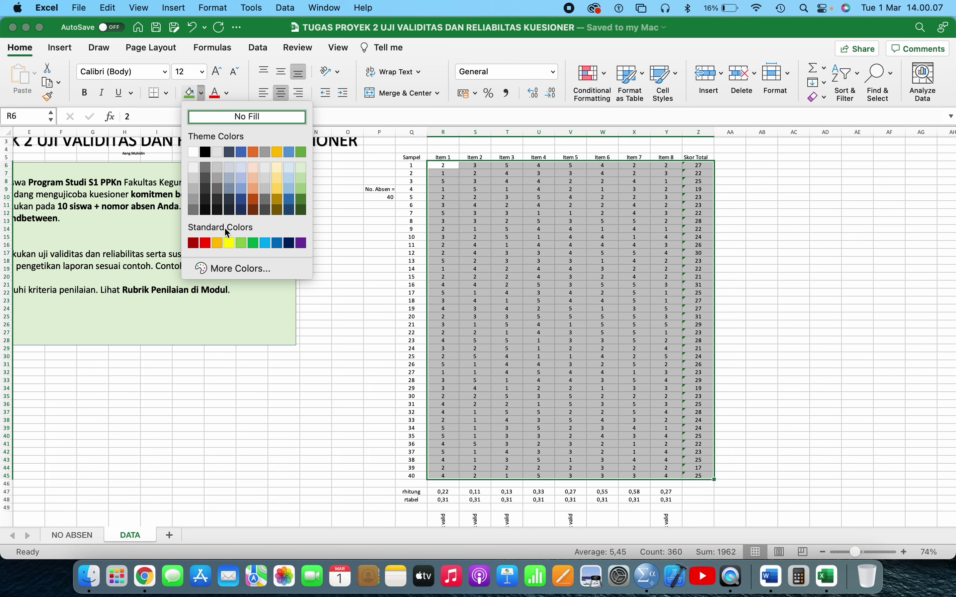
left_click(229, 243)
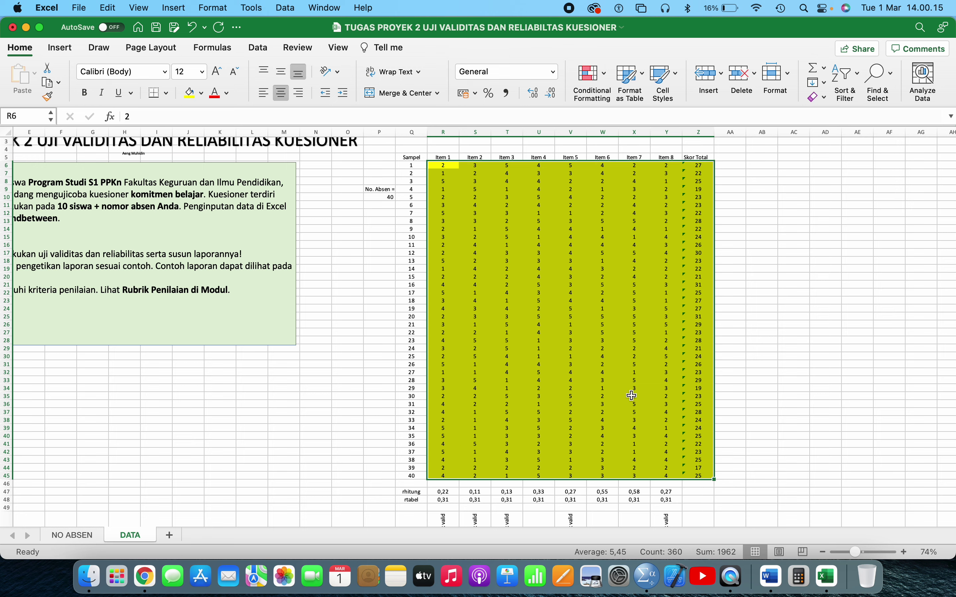
Step: Copy the yellow score range R6:Z45, without its headings
left_click(751, 381)
left_click_drag(443, 165, 697, 475)
left_click(117, 8)
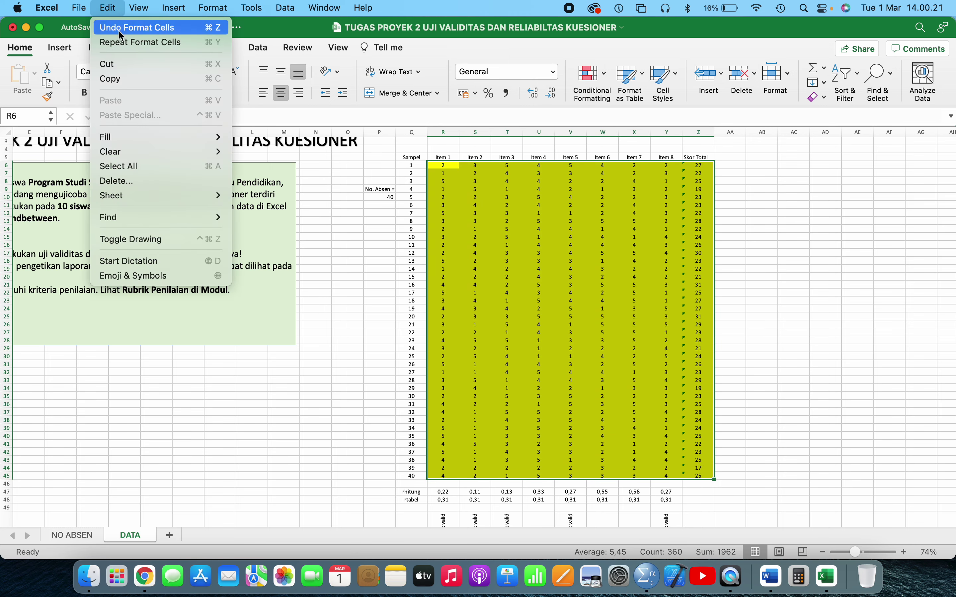
left_click(127, 81)
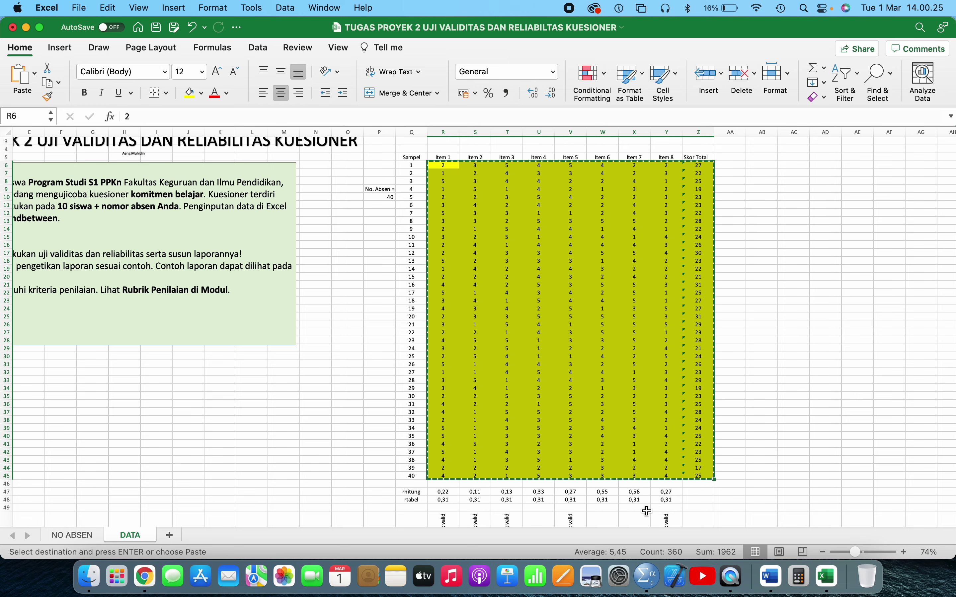
Step: Paste the copied scores into the empty SPSS dataset, starting at the first case of the first variable
left_click(648, 581)
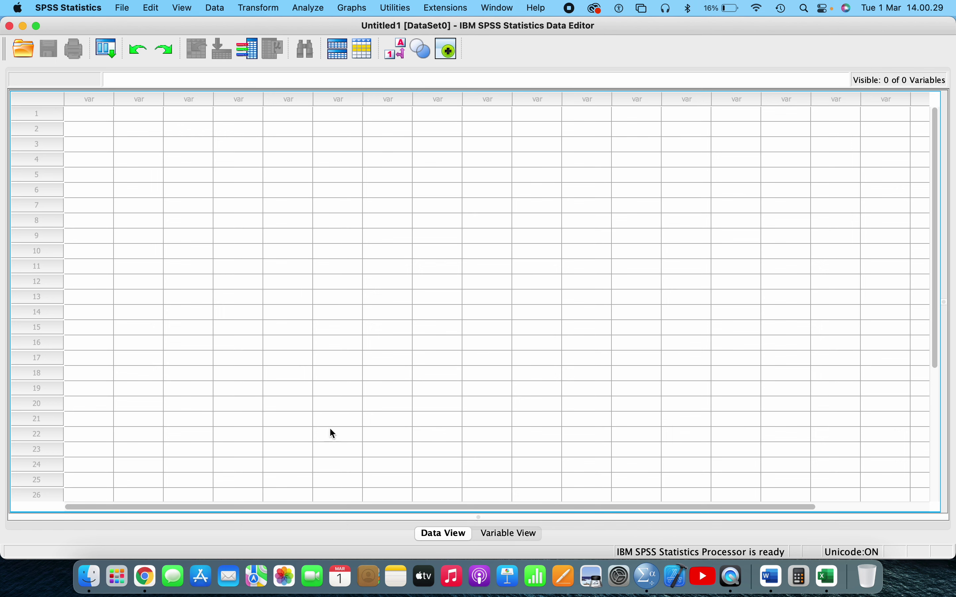
left_click(43, 115)
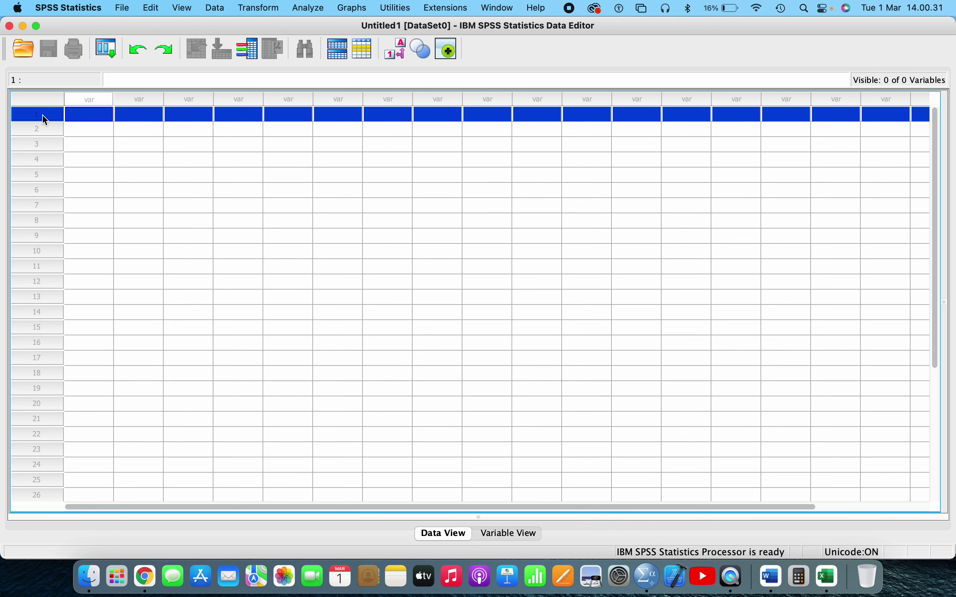
left_click(92, 117)
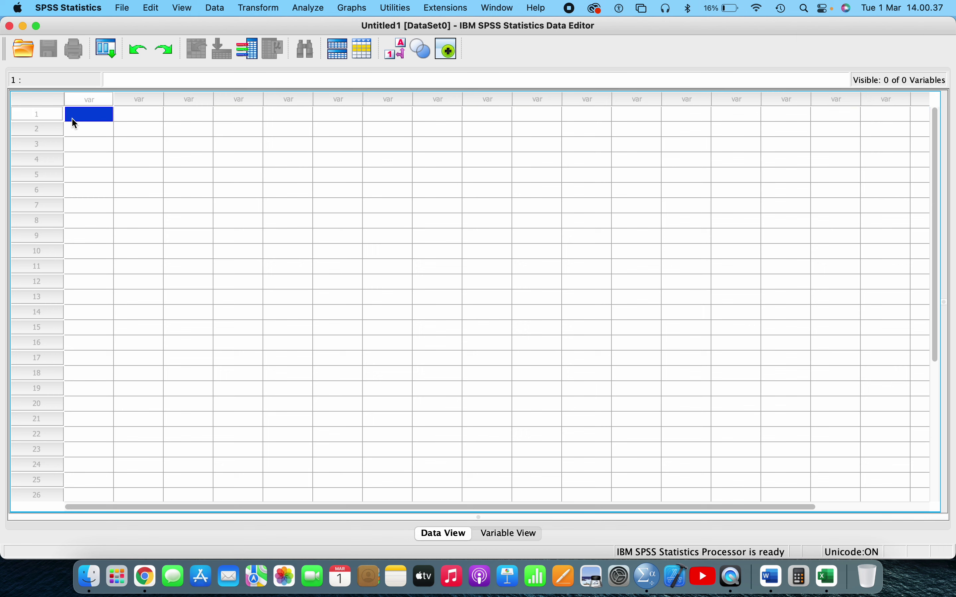
left_click(153, 8)
left_click(153, 8)
left_click(153, 8)
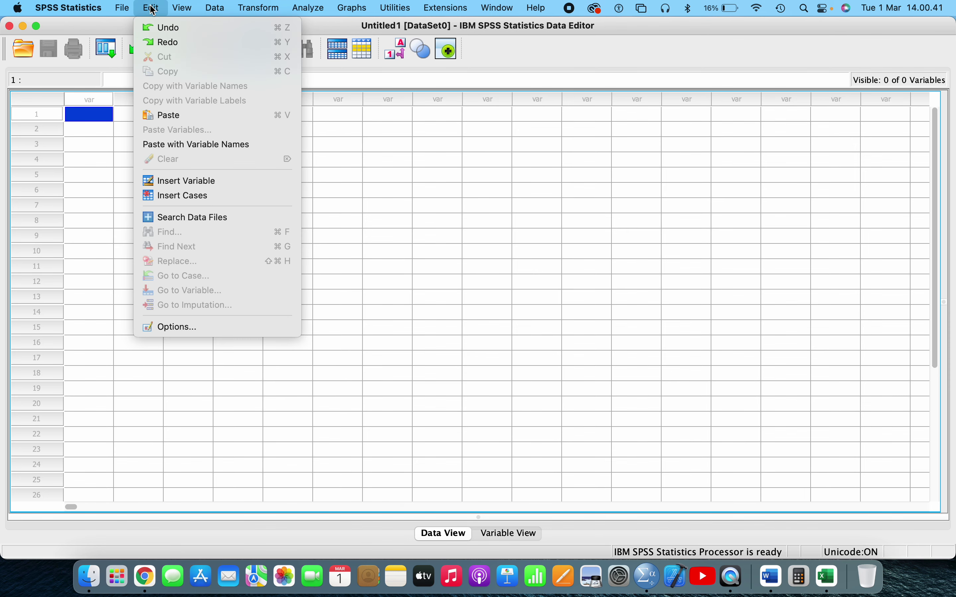
left_click(170, 117)
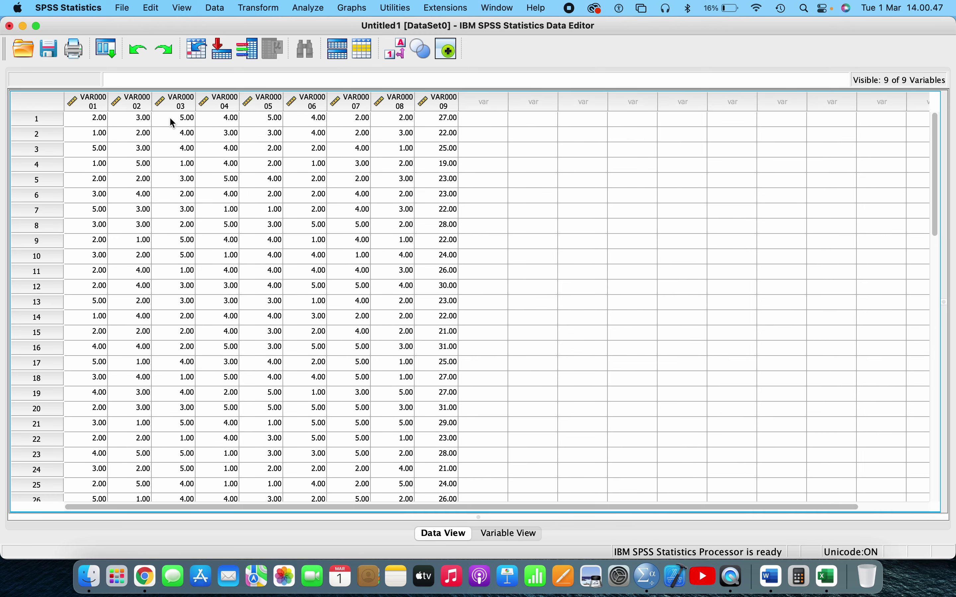
Step: Check the pasted SPSS data from the first to the last variable and down to the final case
left_click(90, 103)
left_click(447, 110)
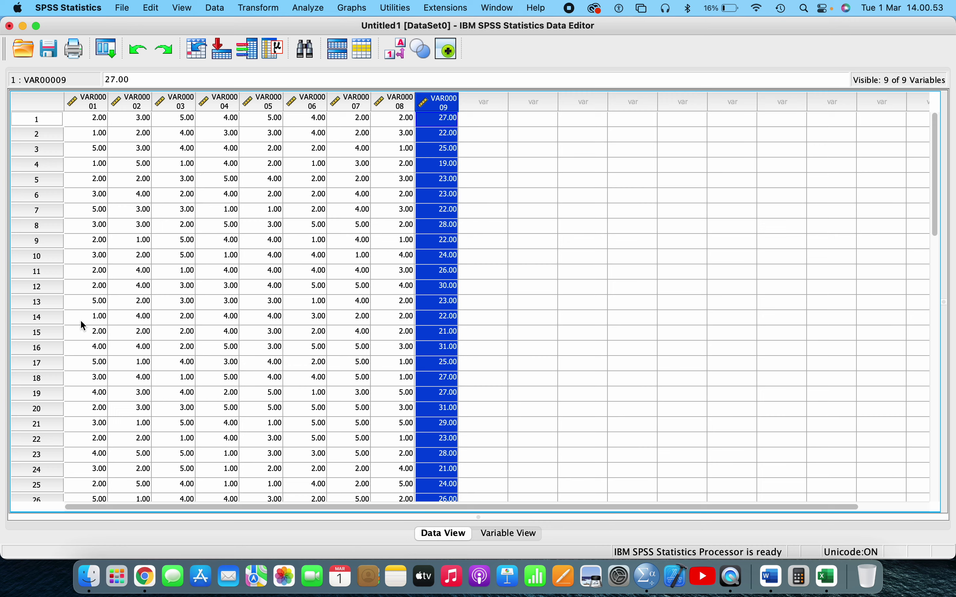
scroll(81, 321, "down", 5)
scroll(80, 321, "down", 1)
scroll(80, 321, "right", 1)
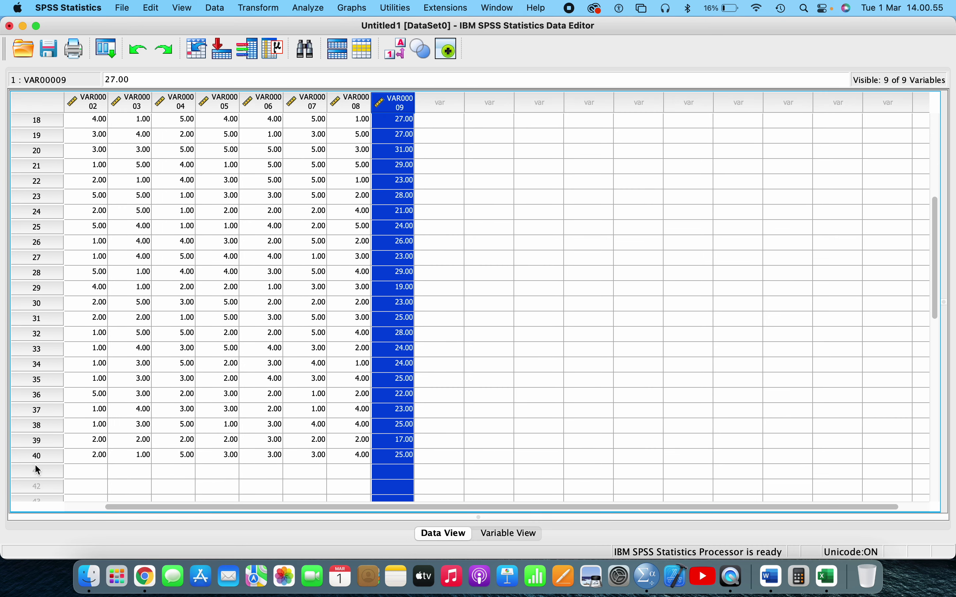
left_click(42, 457)
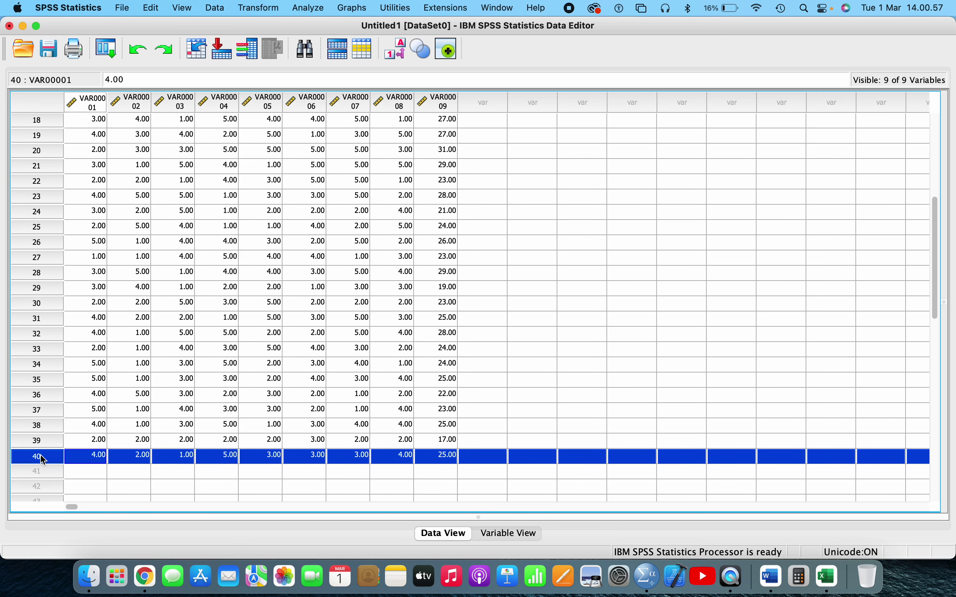
scroll(242, 284, "up", 6)
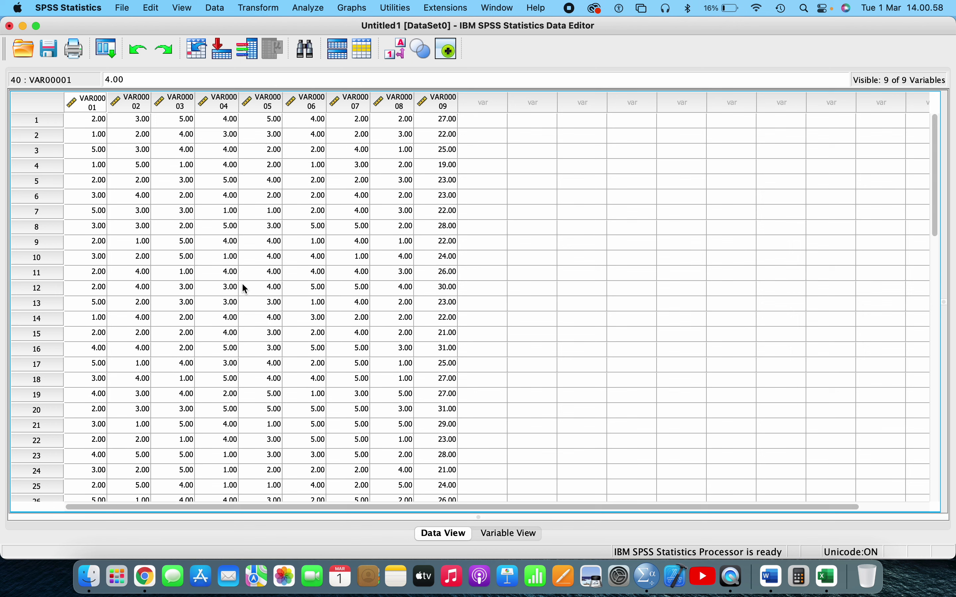
left_click(100, 106)
left_click(443, 104)
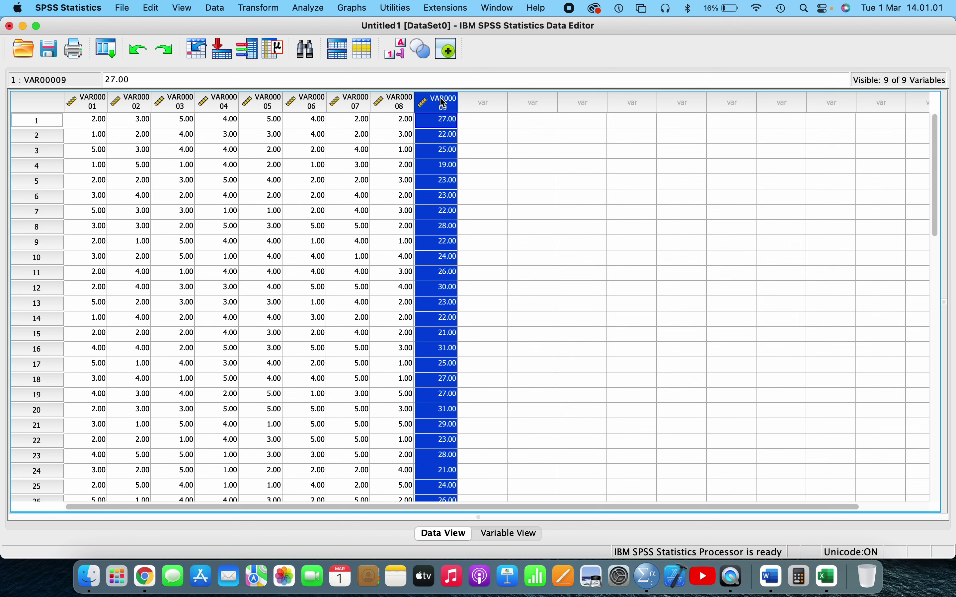
Step: Check the column headings from Item 1 to Skor Total in the Excel sheet and return to the SPSS data
left_click(827, 576)
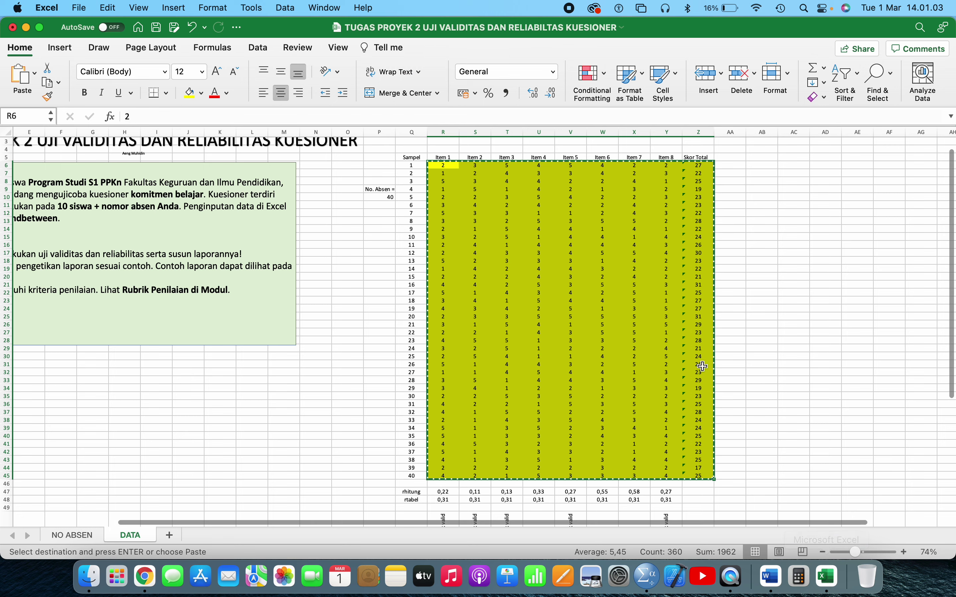
left_click(513, 198)
left_click(443, 158)
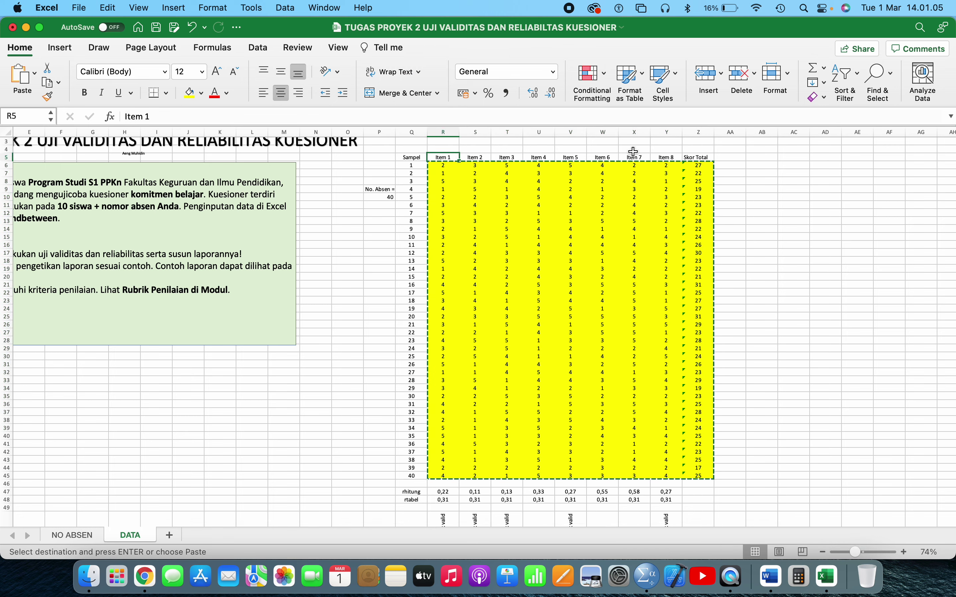
left_click(660, 156)
left_click(697, 157)
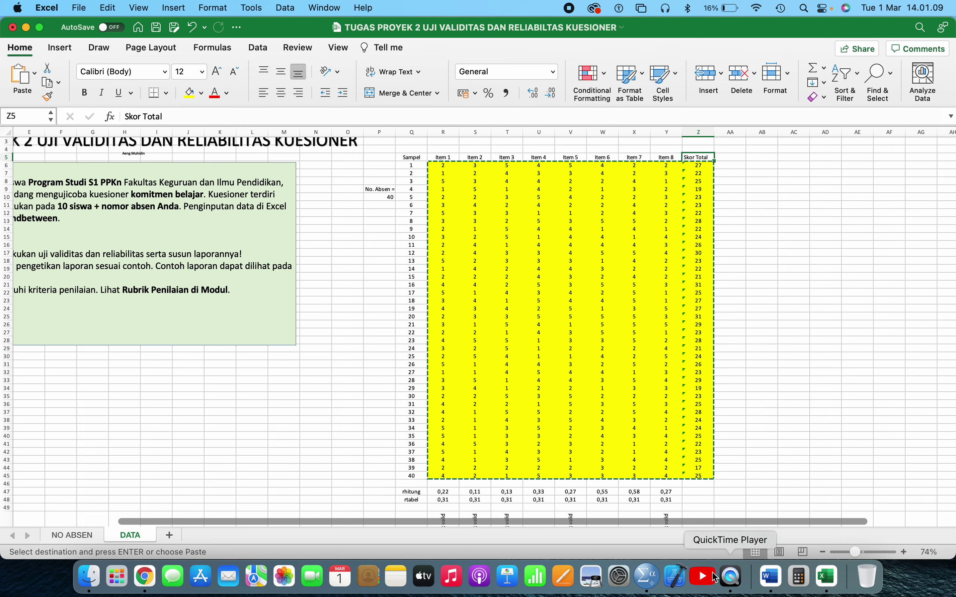
left_click(650, 582)
left_click(393, 287)
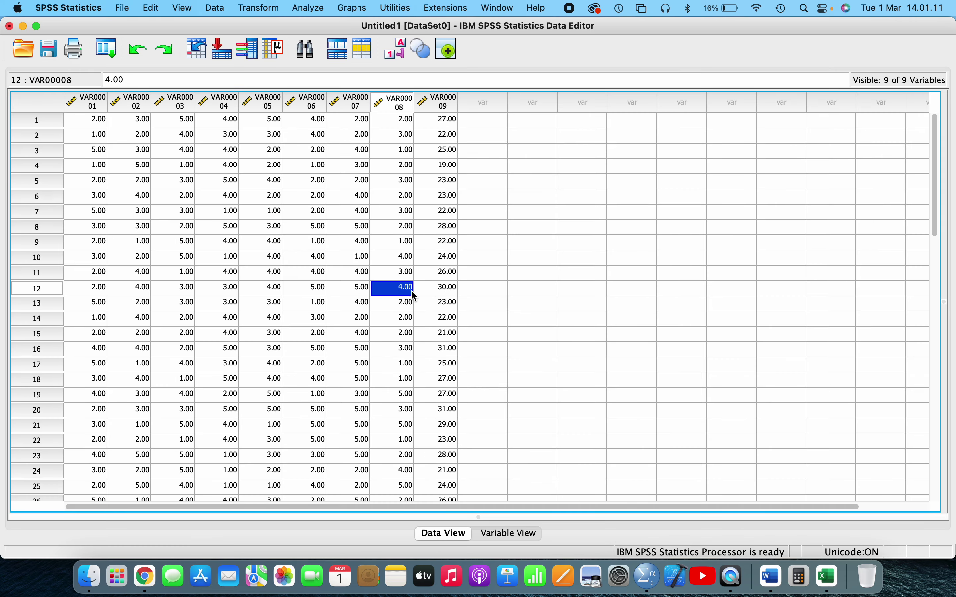
Step: Replace the prefix VAR000 with Item_ in all nine variable names using find and replace on the Name column
left_click(501, 540)
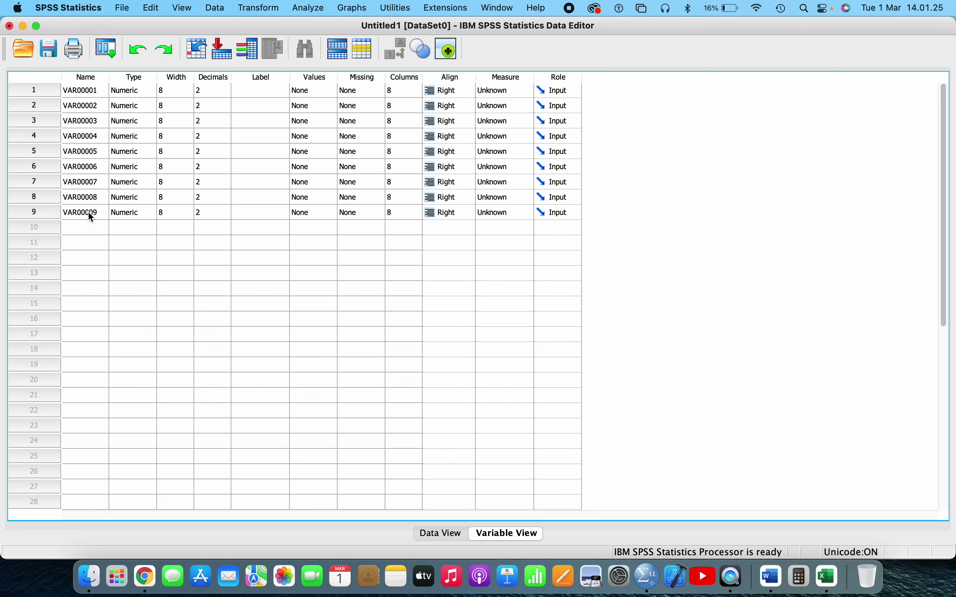
left_click(90, 79)
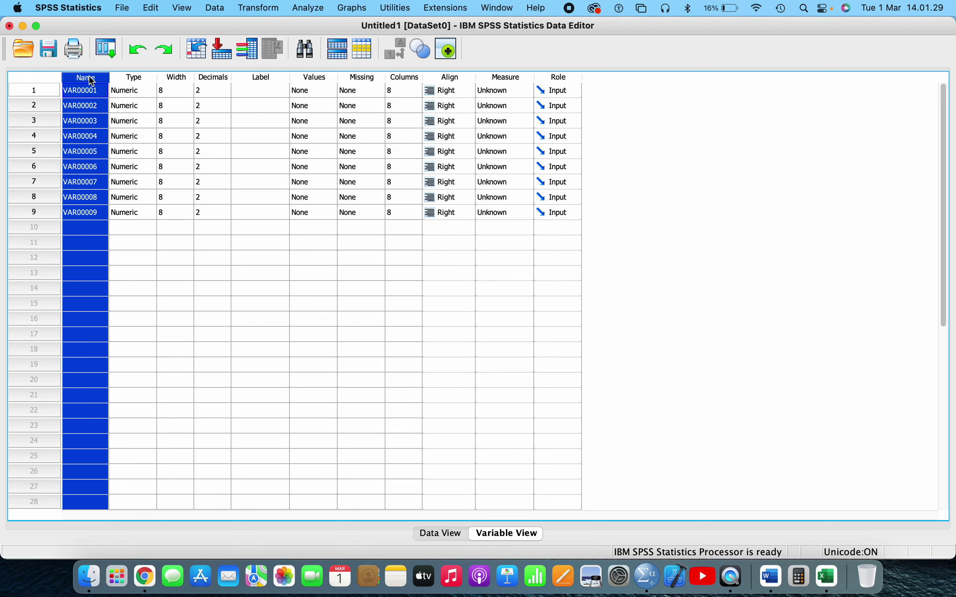
left_click(155, 8)
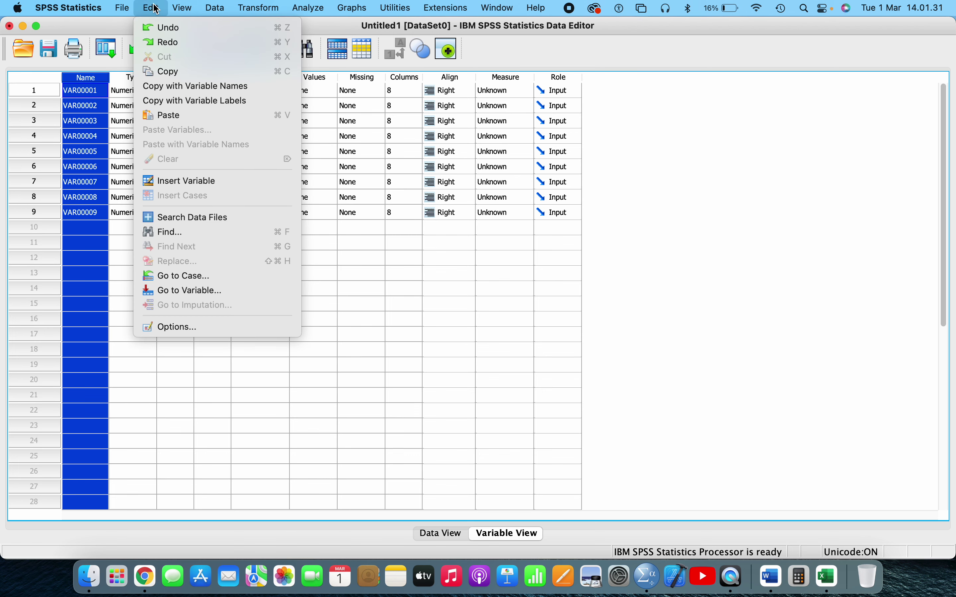
left_click(173, 232)
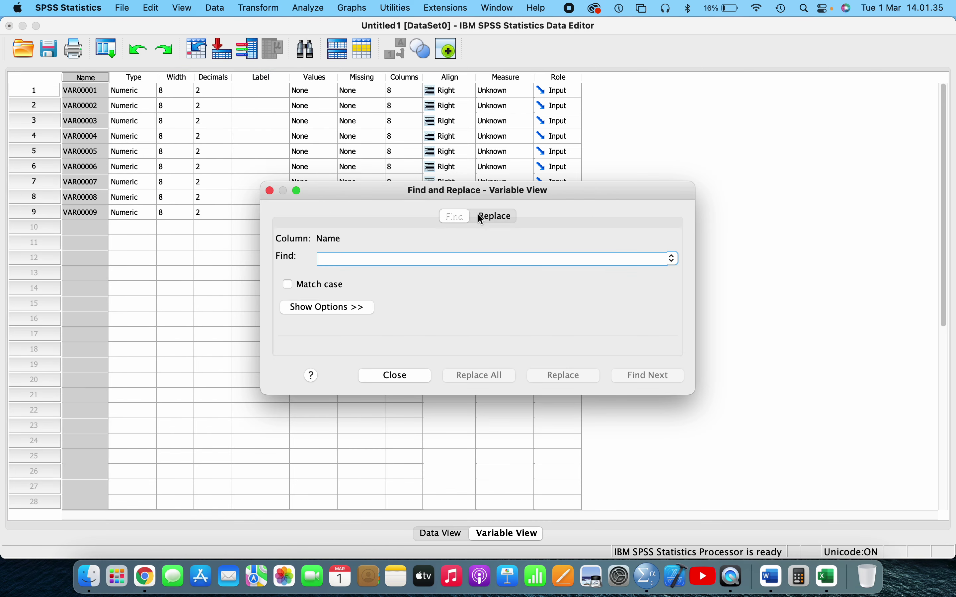
left_click(495, 215)
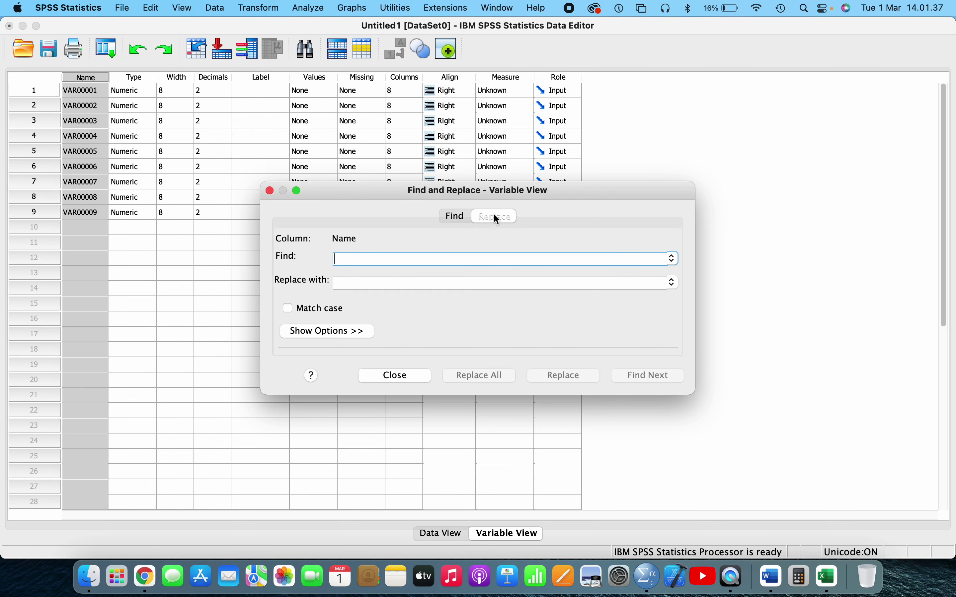
type("VA")
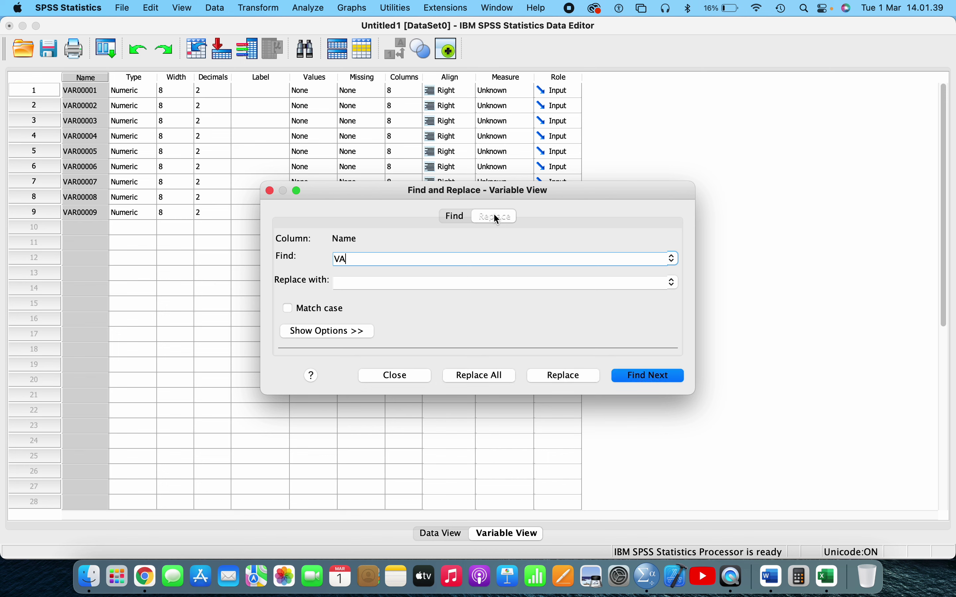
type("R000")
left_click(352, 280)
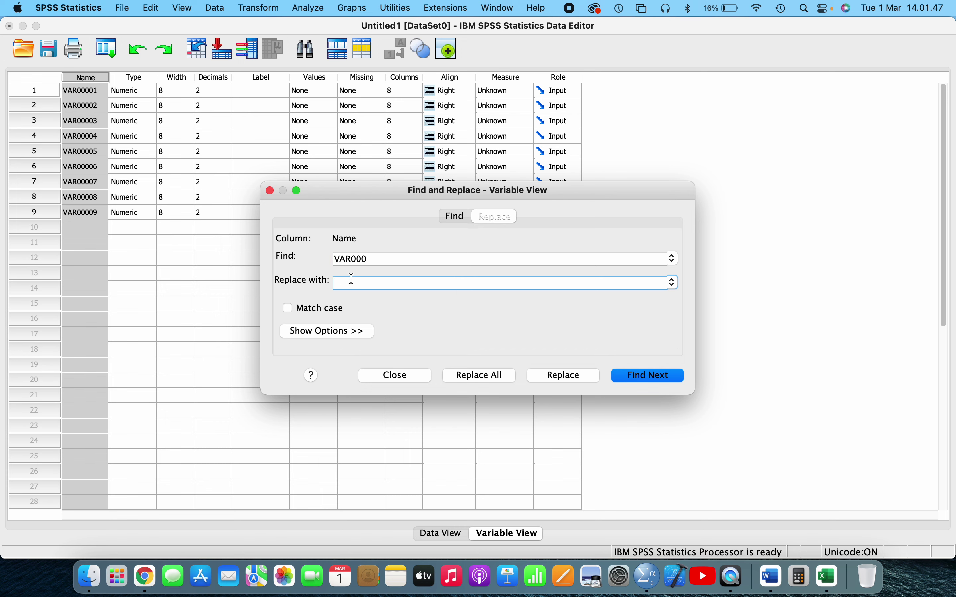
type("Item_")
left_click(494, 380)
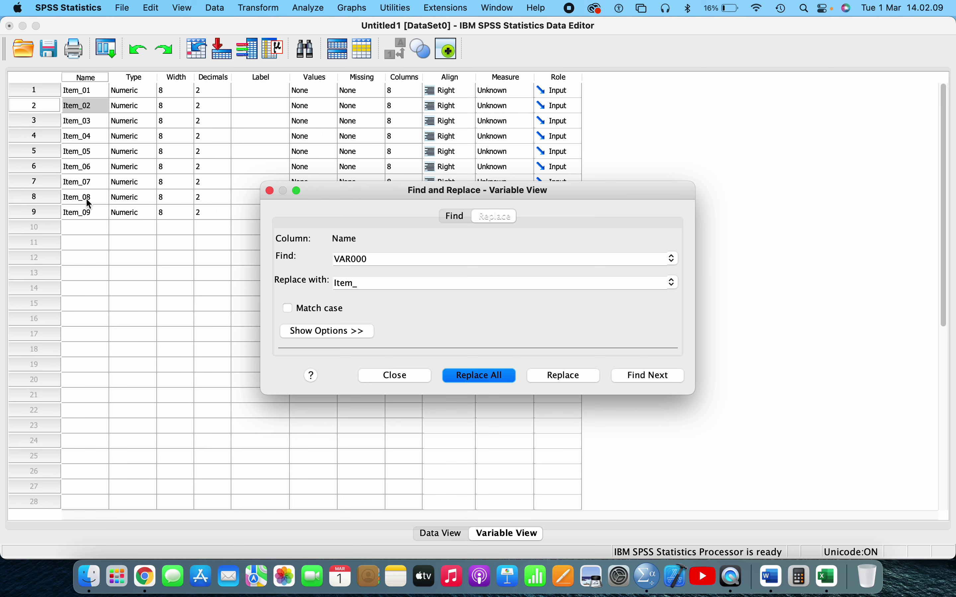
left_click(403, 381)
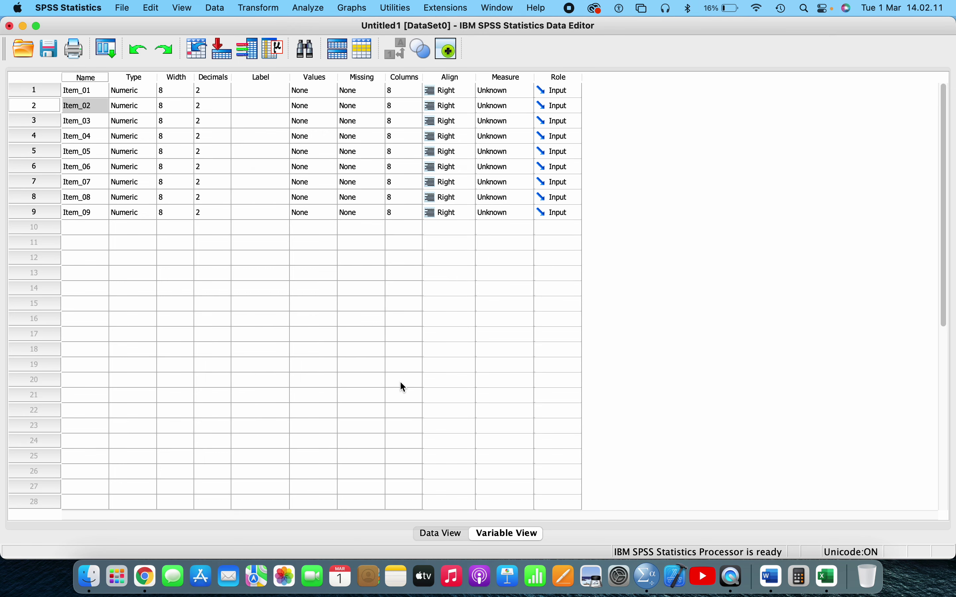
Step: Rename the ninth variable as SkorTotal
left_click(83, 209)
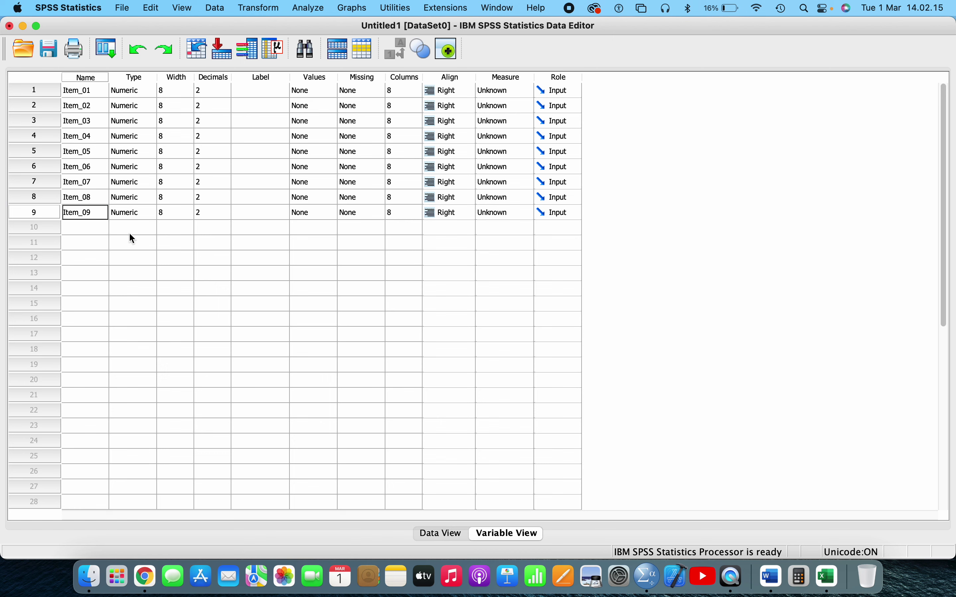
key("BackSpace")
key("BackSpace")
key("BackSpace")
key("BackSpace")
key("BackSpace")
key("BackSpace")
key("BackSpace")
type("SkorTotal")
key("Return")
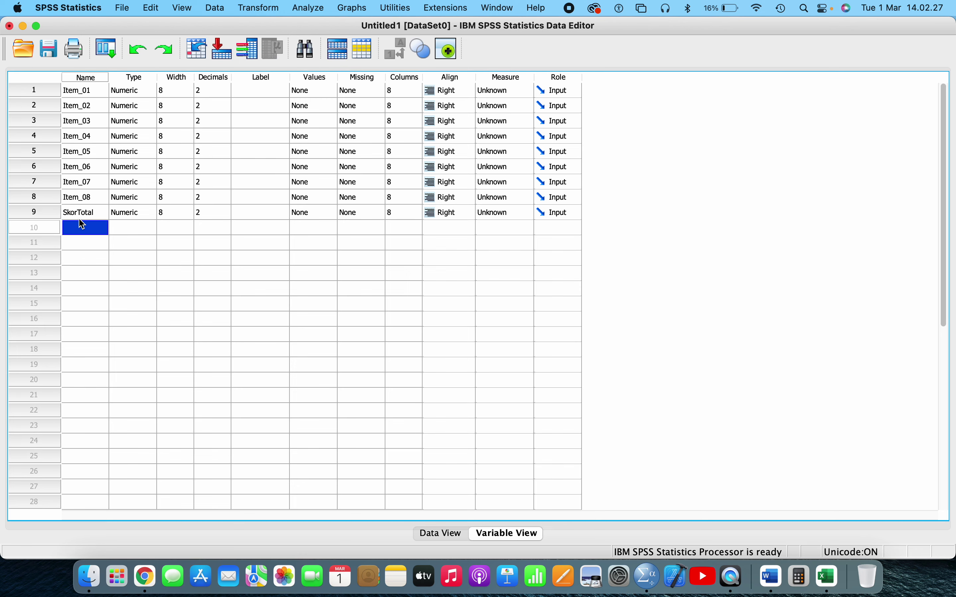
Step: Compare the ninth variable's name with the Skor Total heading in Excel, and check the renamed columns in the SPSS data
left_click(828, 578)
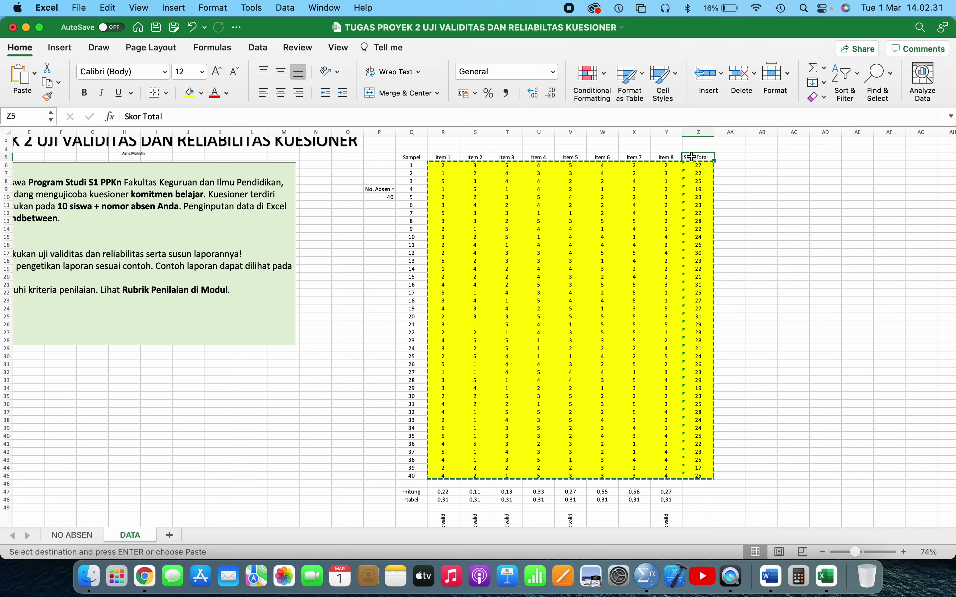
left_click(648, 577)
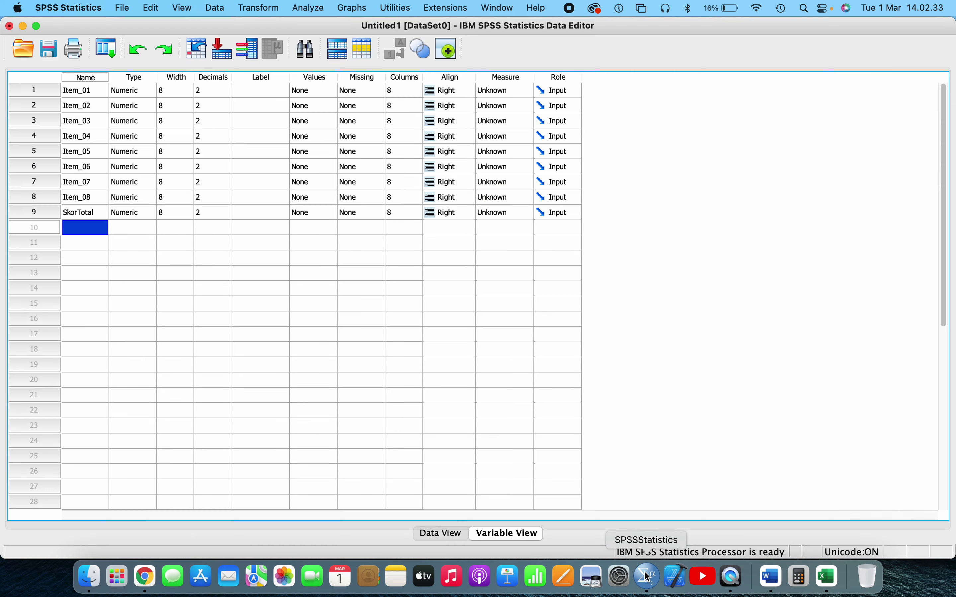
left_click(285, 223)
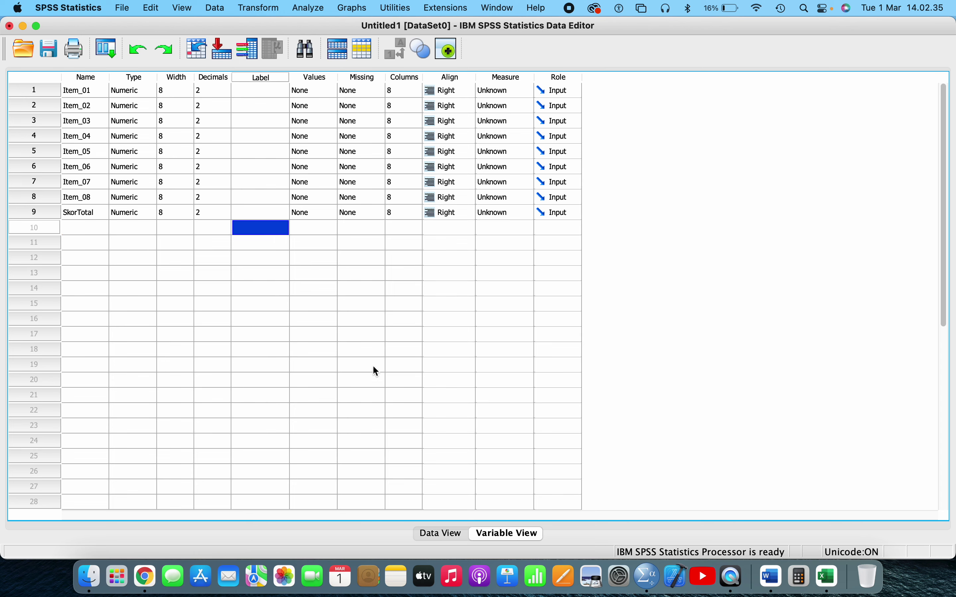
left_click(437, 534)
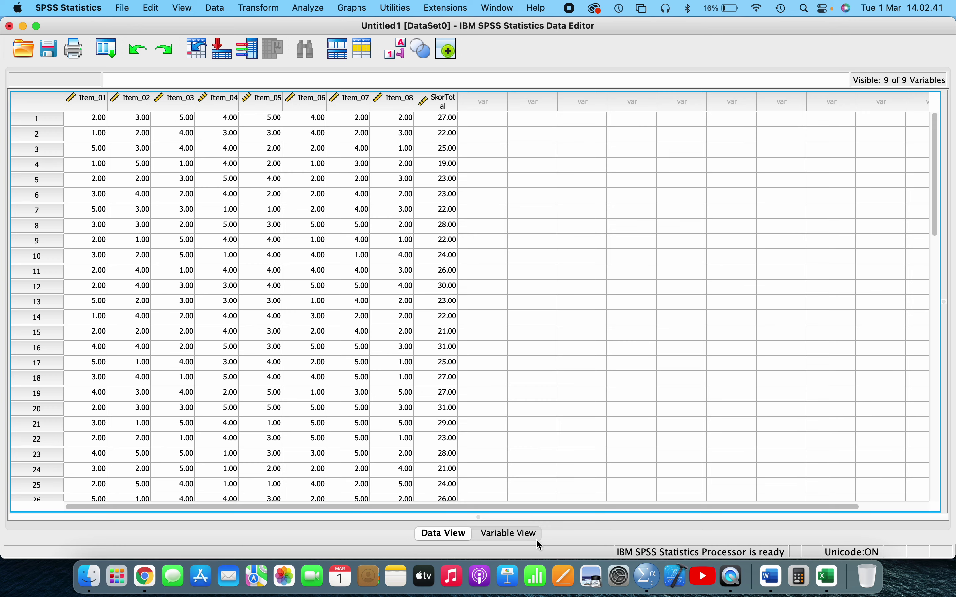
left_click(507, 536)
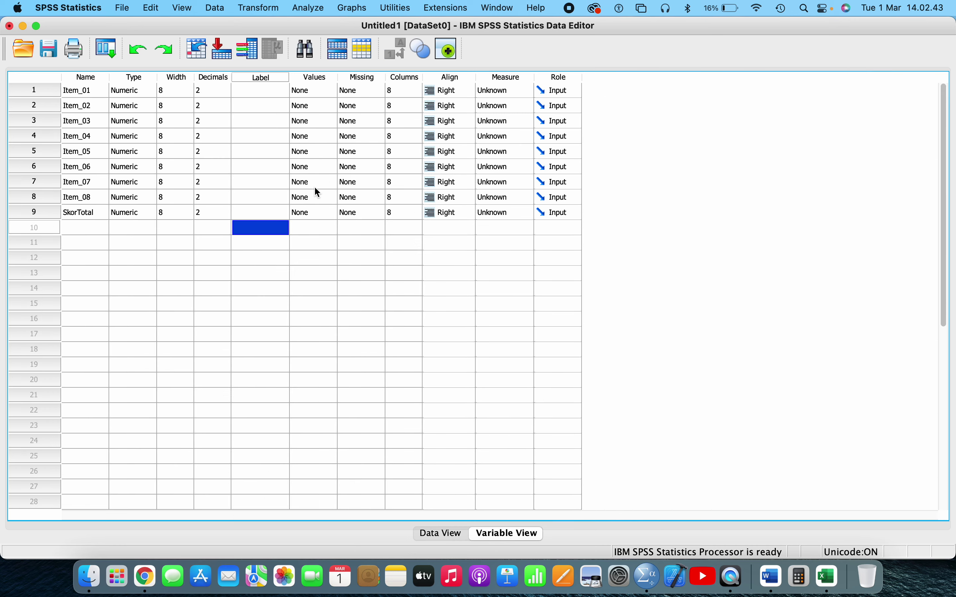
Step: Set the decimals of all nine variables to 0 and widen the SkorTotal data column so its name fits on one line
left_click(217, 92)
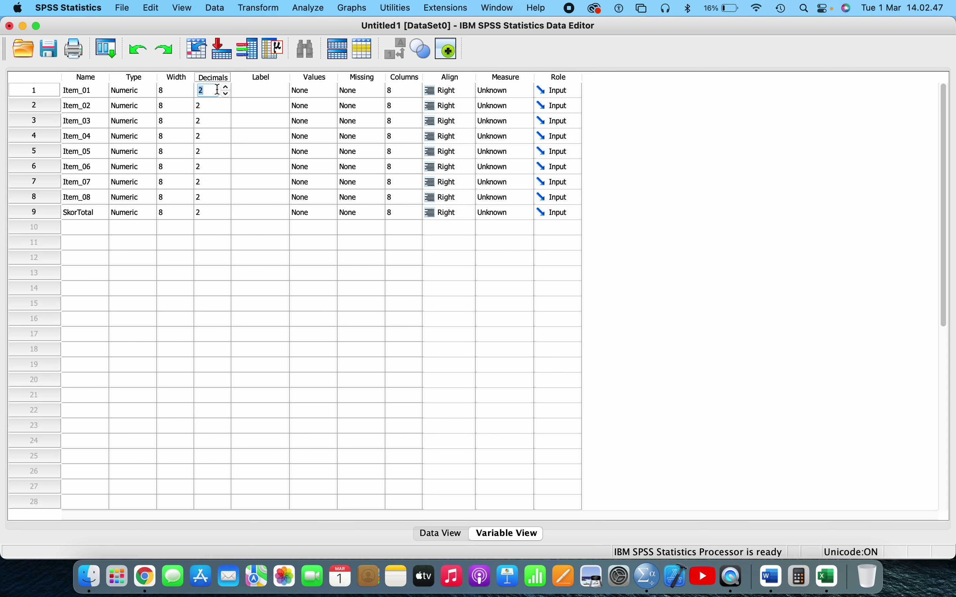
type("0")
key("Return")
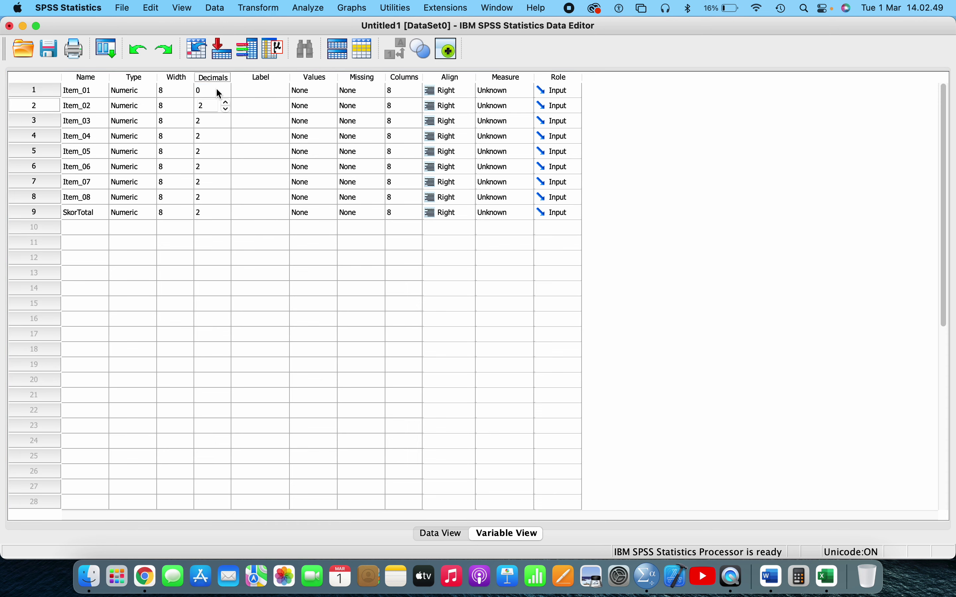
type("0")
key("Return")
type("0")
key("Return")
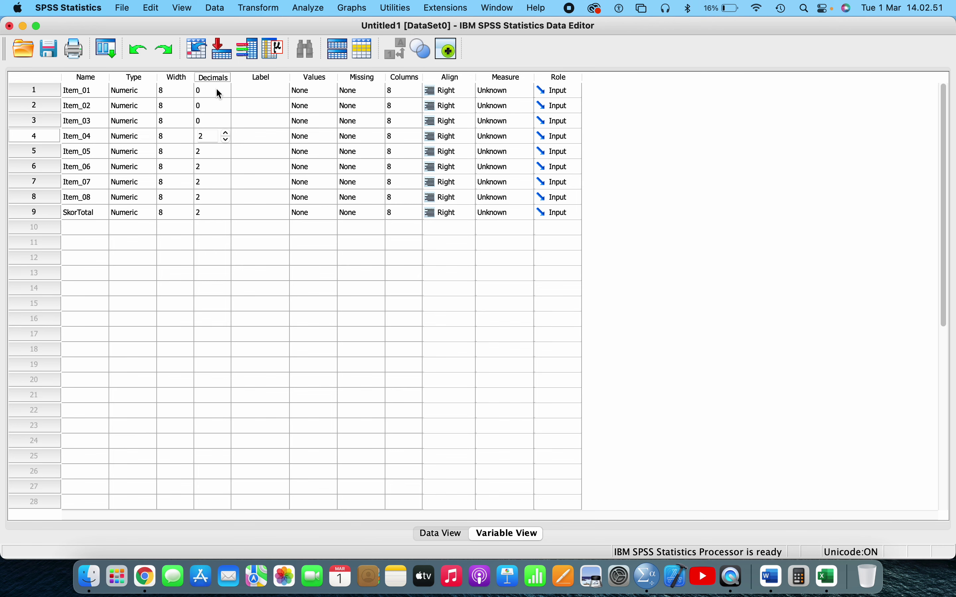
type("0")
key("Return")
type("0")
key("Return")
type("0")
key("Return")
type("0")
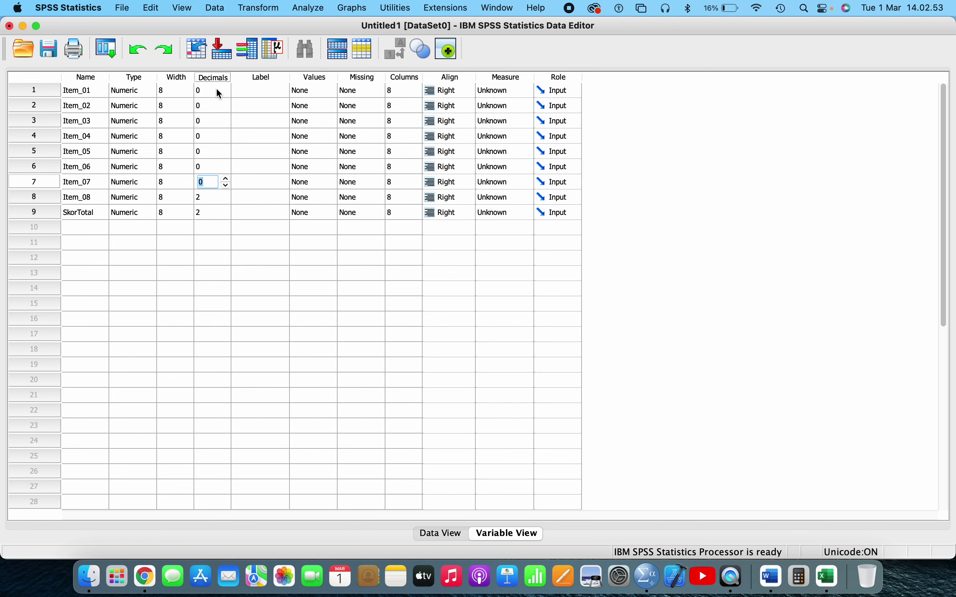
key("Return")
type("0")
key("Return")
type("0")
key("Return")
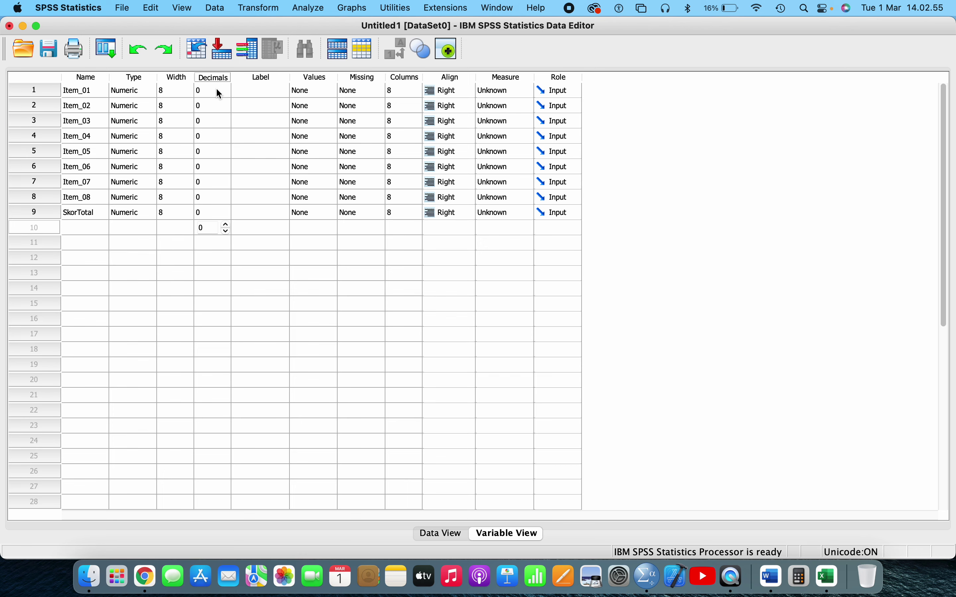
left_click(430, 536)
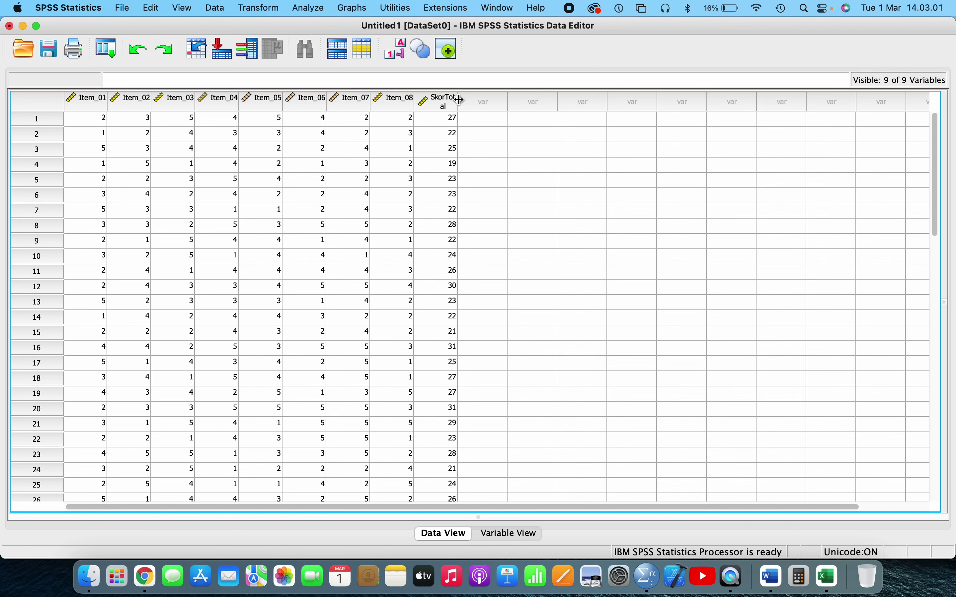
left_click_drag(458, 100, 481, 101)
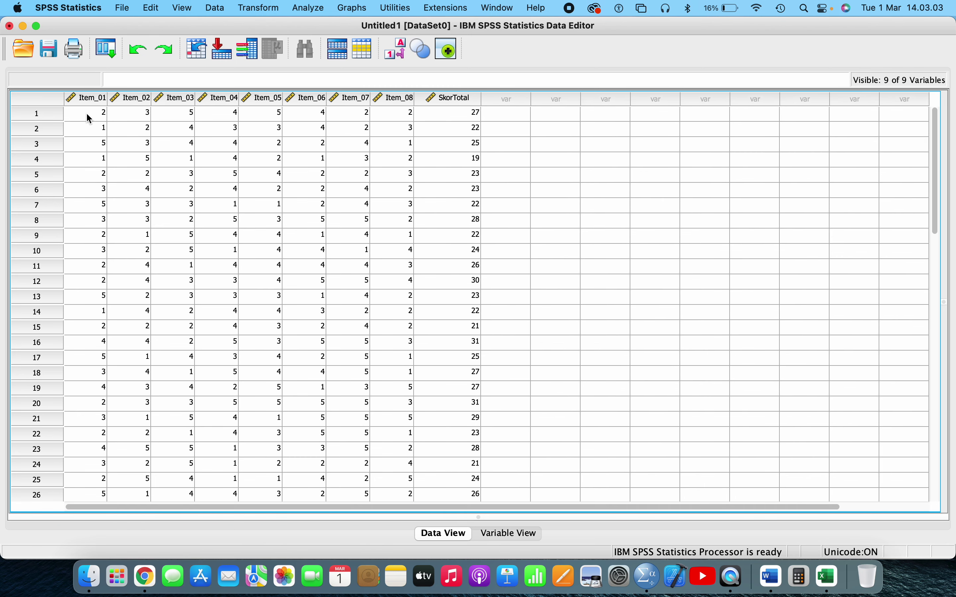
Step: Set the measurement level of all nine variables, from Item_01 to SkorTotal, to Scale
left_click(522, 535)
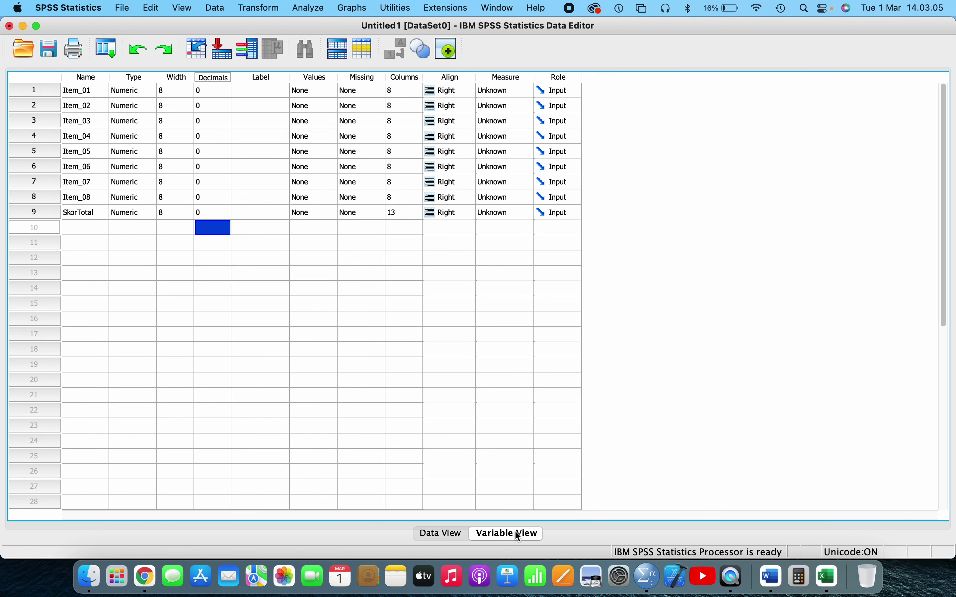
left_click(513, 94)
left_click(509, 92)
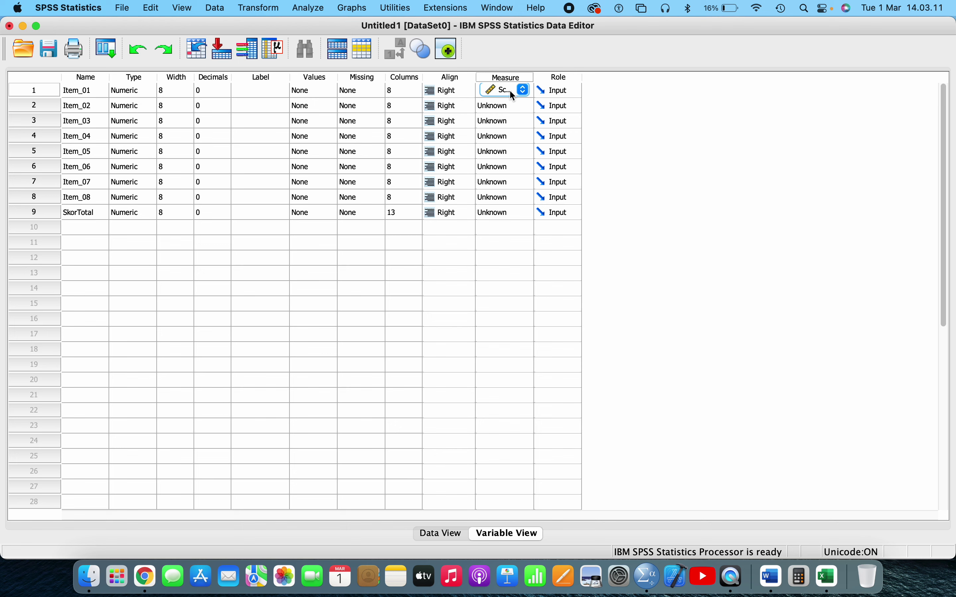
key("Down")
key("Down")
key("Down")
key("Down")
key("Down")
key("Down")
key("Down")
key("Down")
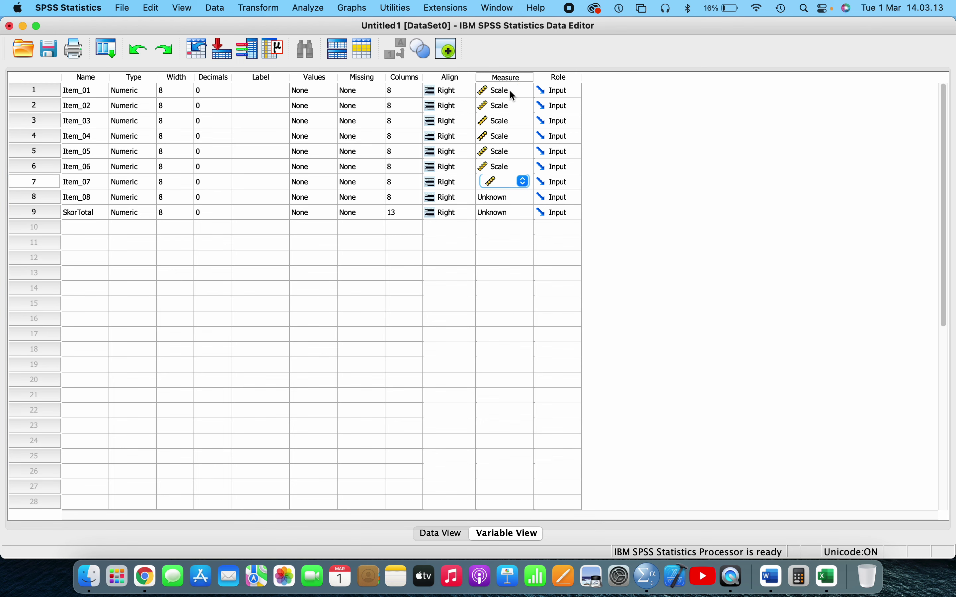
left_click(471, 279)
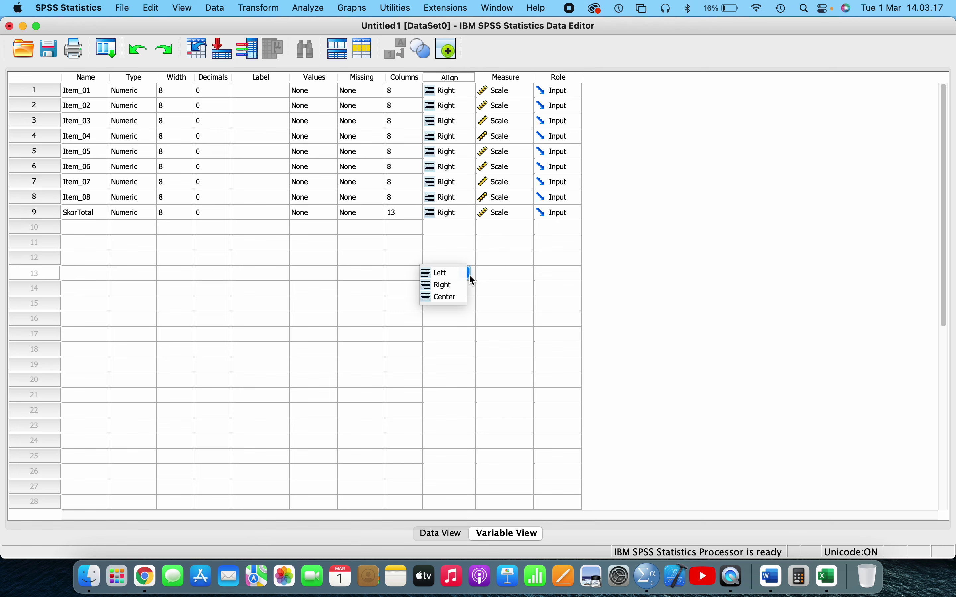
Step: Save the dataset in the DATA SPSS folder as Tugas Proyek 2 Uji Validitas dan Reliabilitas Kuesioner in SPSS Statistics (*.sav) format
left_click(53, 51)
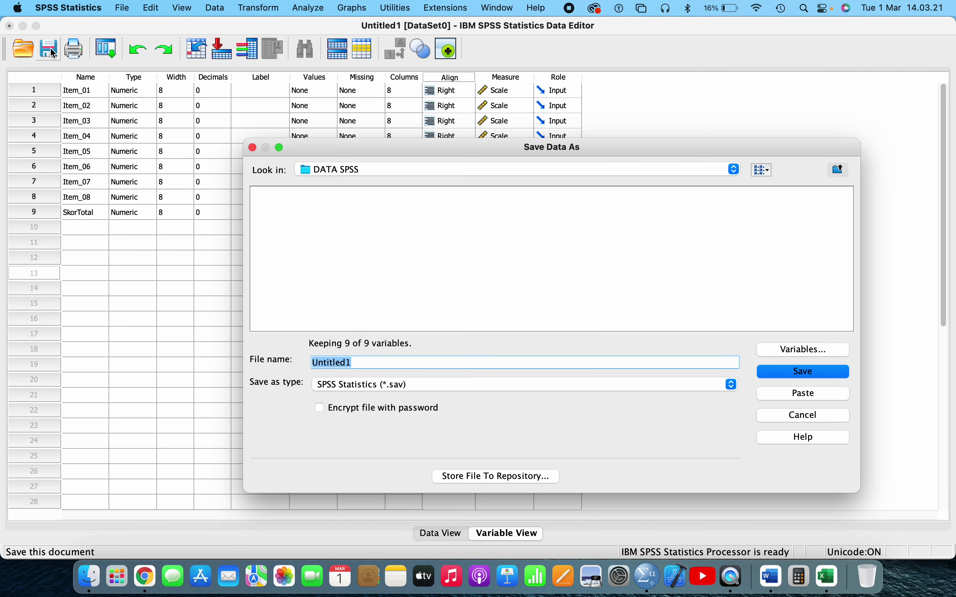
type("Tugas Proyek 2 Uji V")
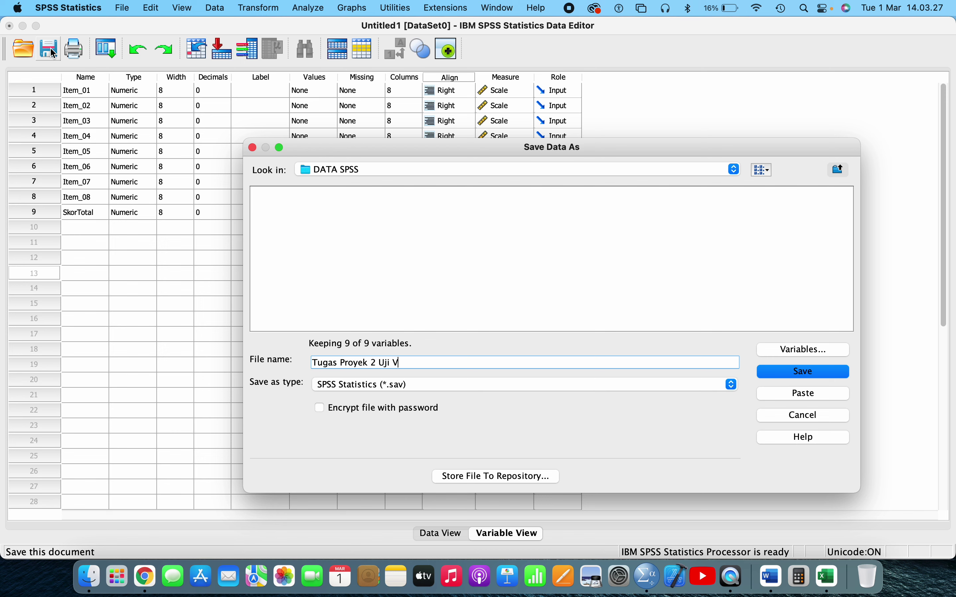
type("aliditas dan Reliabilitas Kuesione")
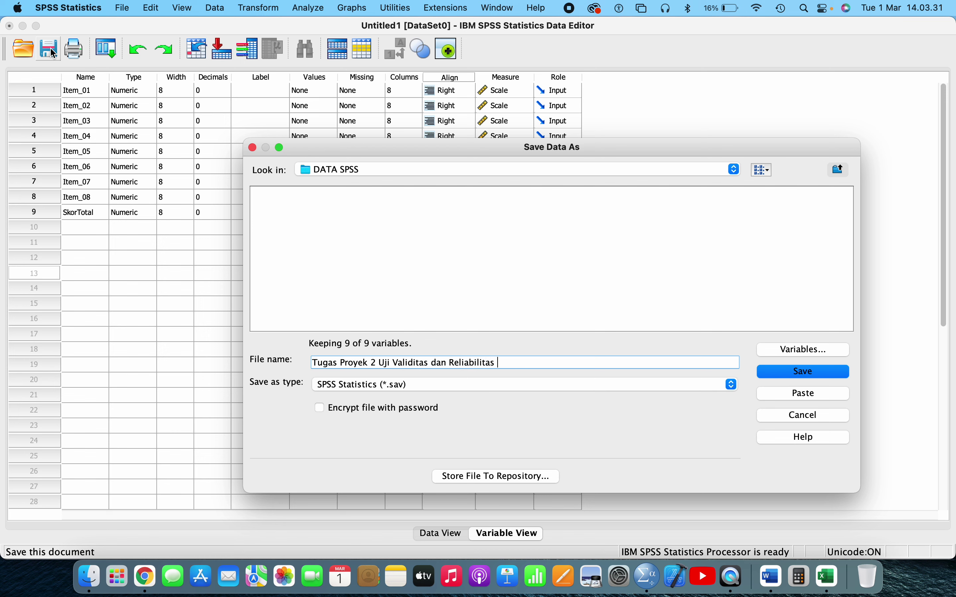
type("r")
left_click(813, 377)
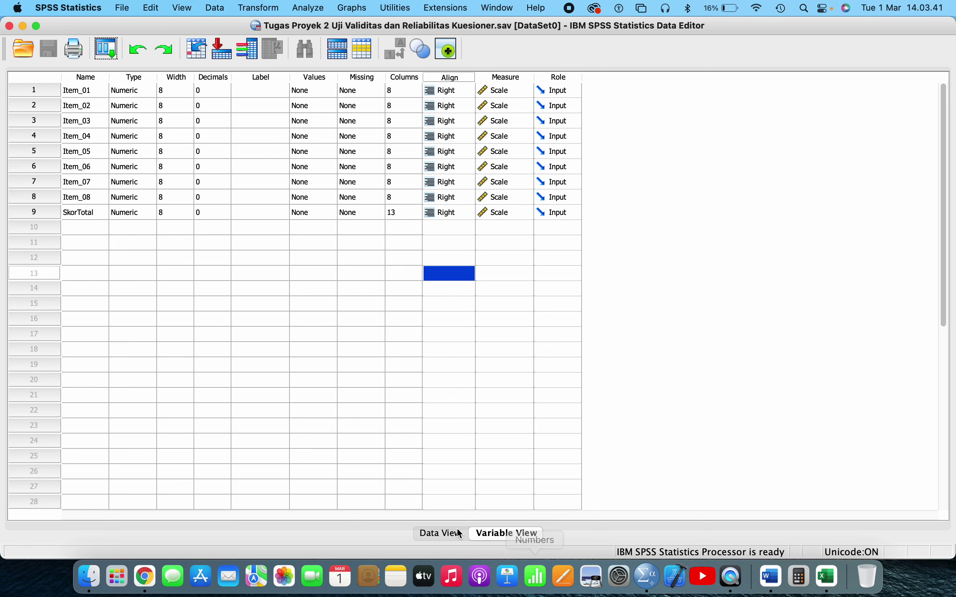
Step: Set up a bivariate correlation analysis with all nine variables, from Item_01 to SkorTotal
left_click(442, 533)
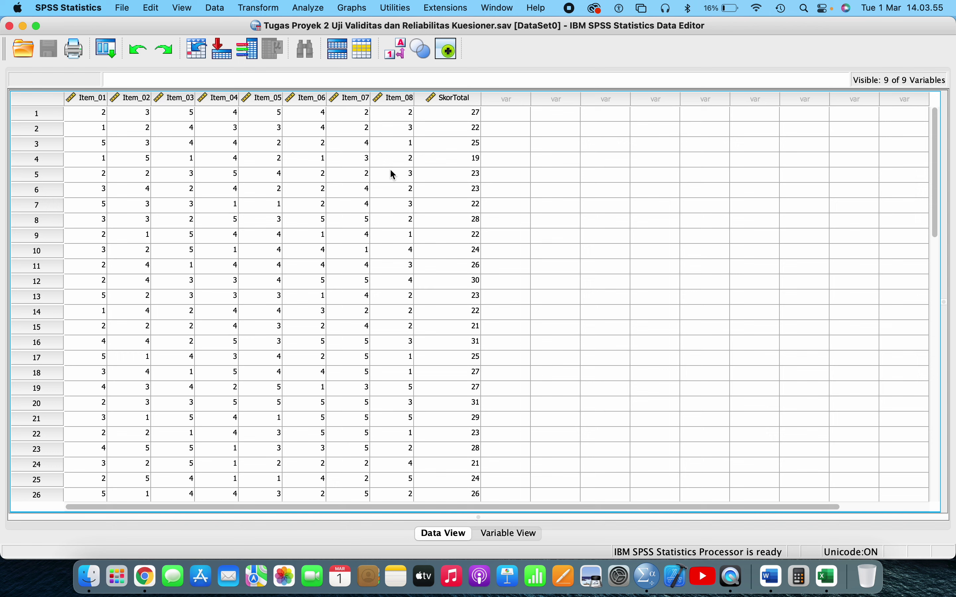
left_click(316, 10)
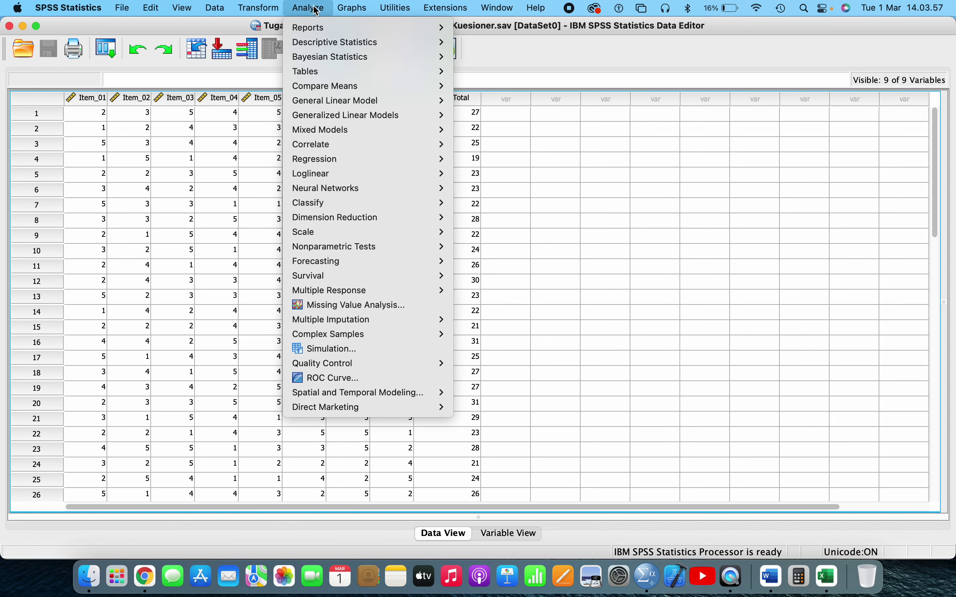
mouse_move(362, 145)
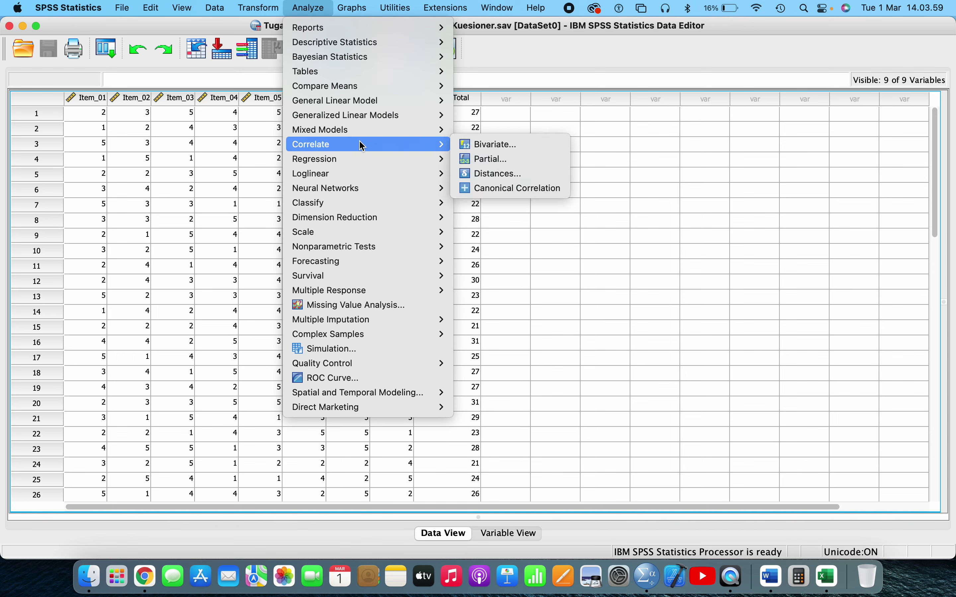
left_click(475, 149)
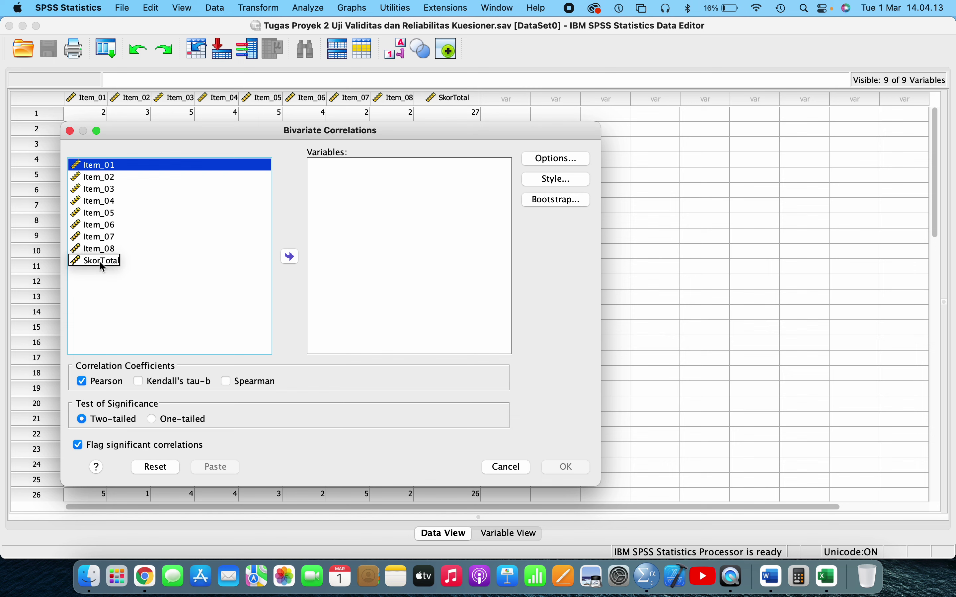
left_click(108, 267, "shift")
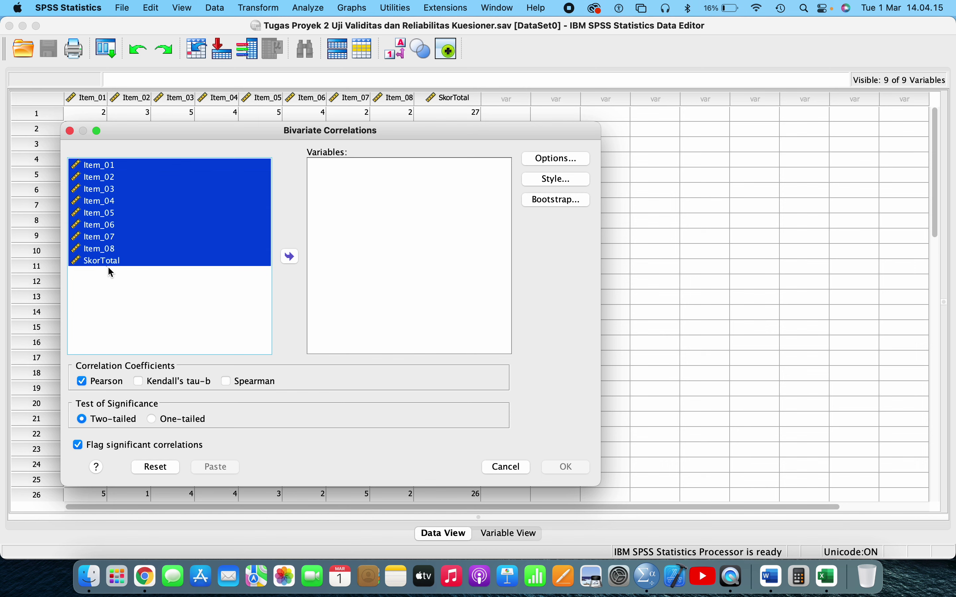
left_click(115, 281)
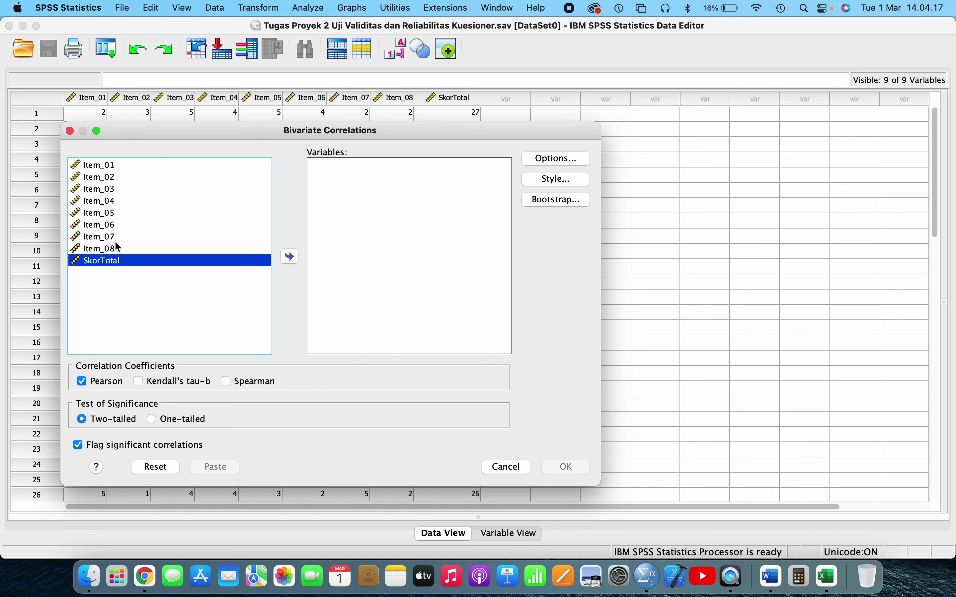
left_click(106, 165)
key("shift+Down")
key("shift+Down")
key("shift+Down")
key("shift+Down")
key("shift+Down")
key("shift+Down")
key("shift+Down")
key("shift+Down")
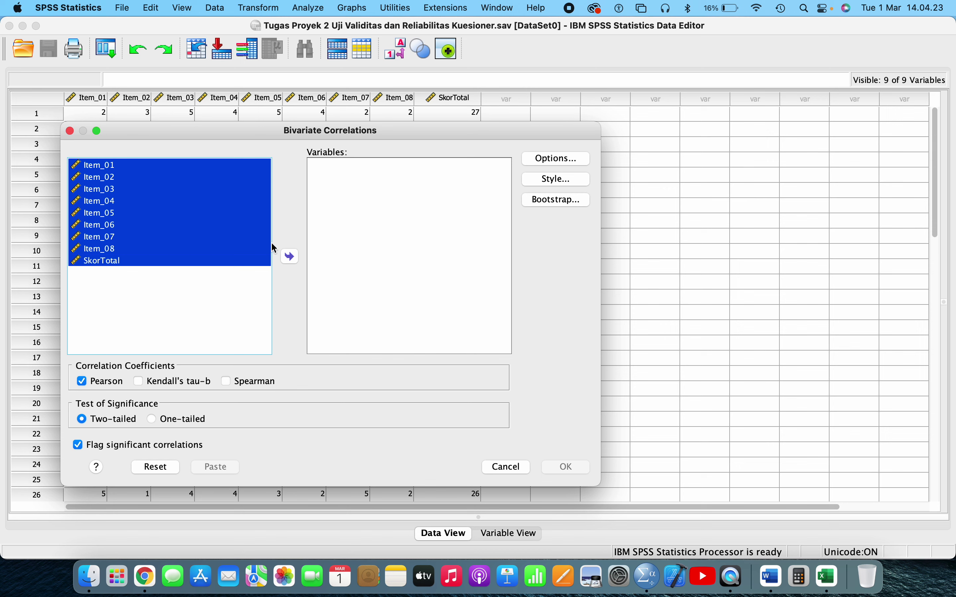
left_click(291, 258)
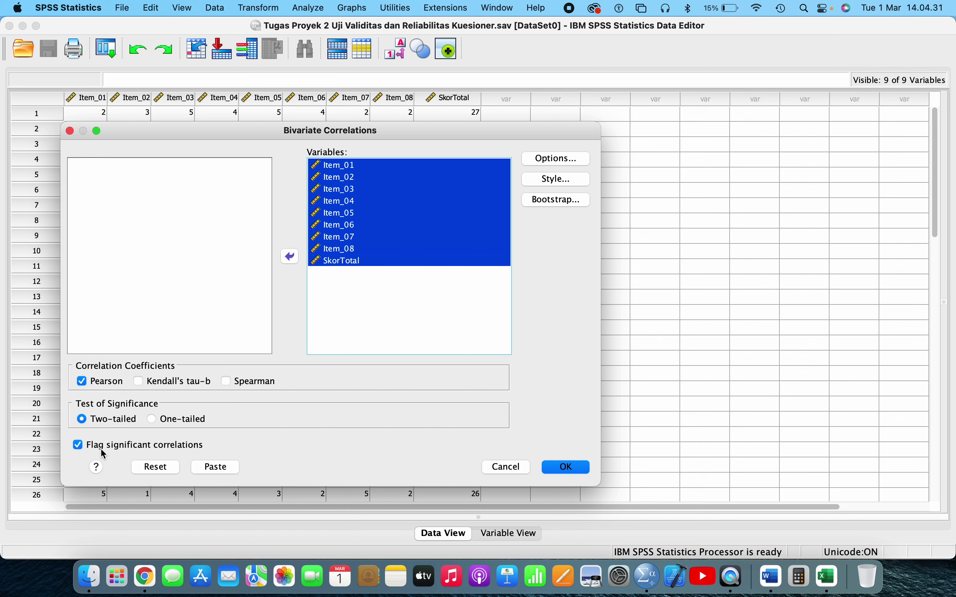
Step: Add means and standard deviations to the bivariate correlation options and run the analysis
left_click(567, 162)
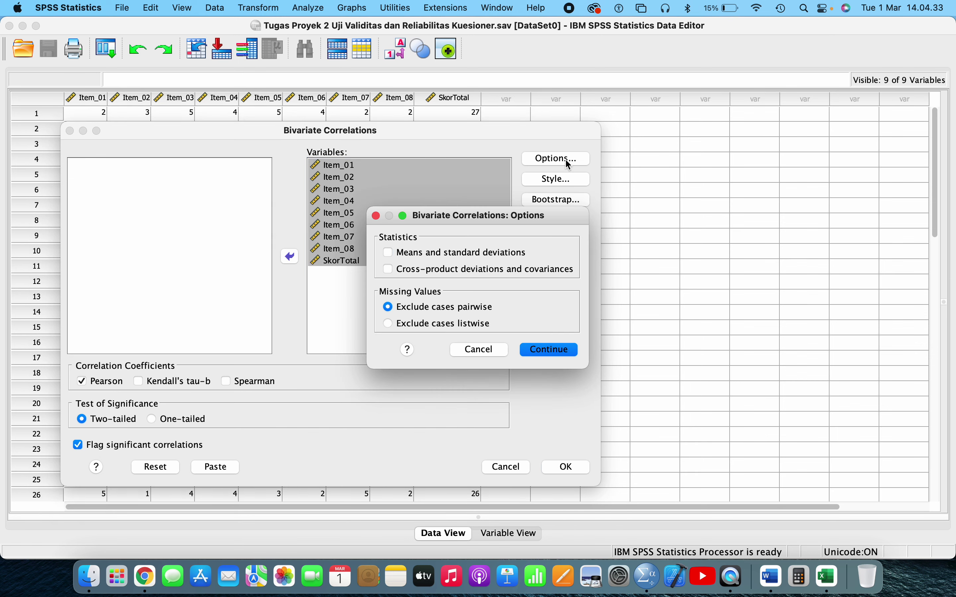
left_click(442, 257)
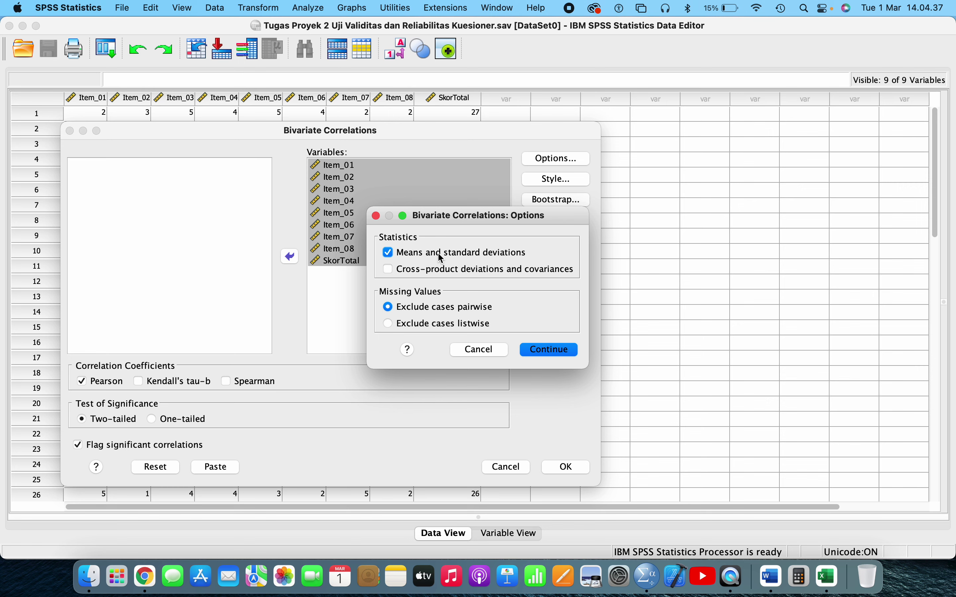
left_click(547, 350)
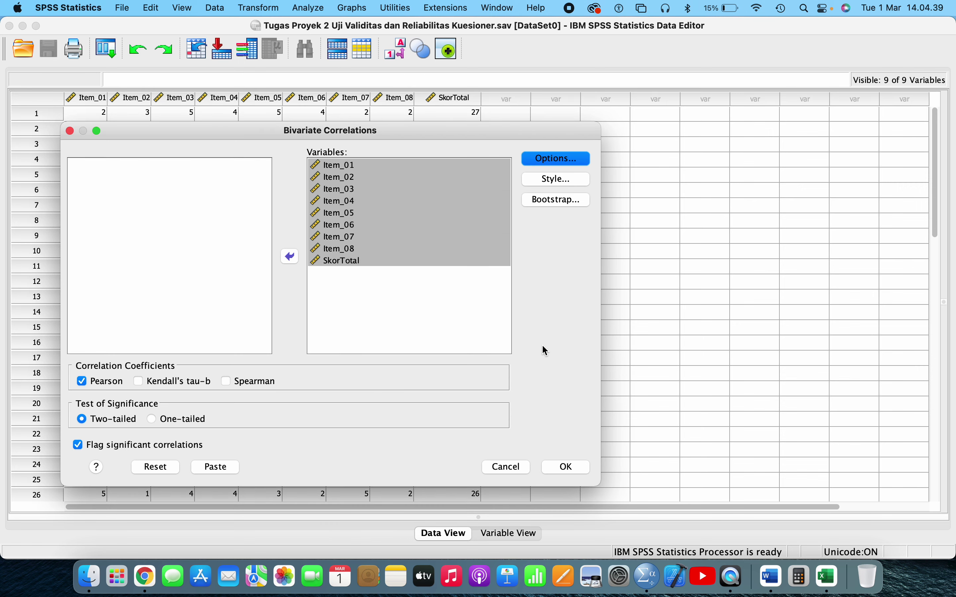
left_click(565, 467)
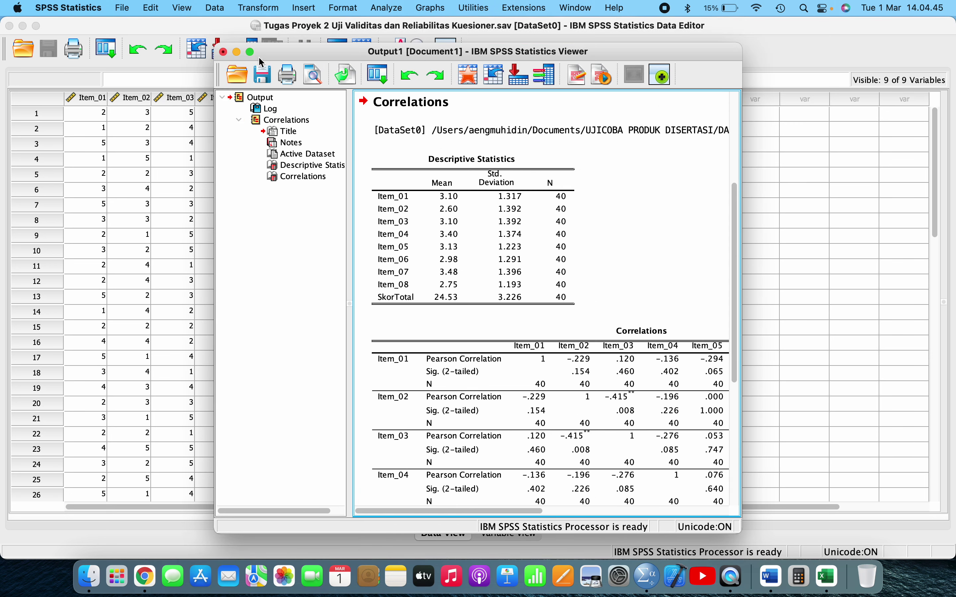
Step: Delete the Item_01 to Item_08 columns from the Correlations output table, leaving only the SkorTotal column, and close the table editor
left_click(250, 52)
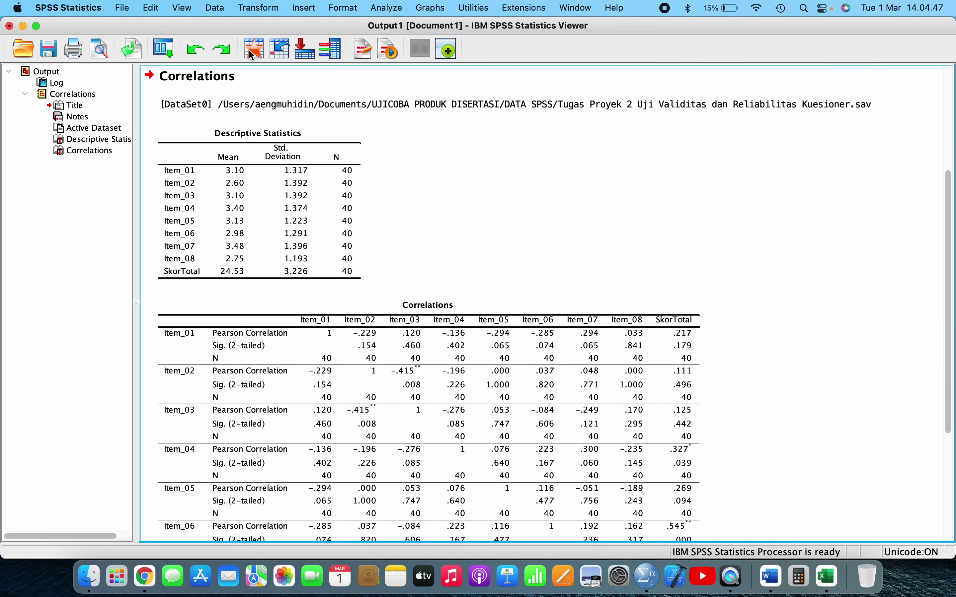
scroll(348, 266, "down", 3)
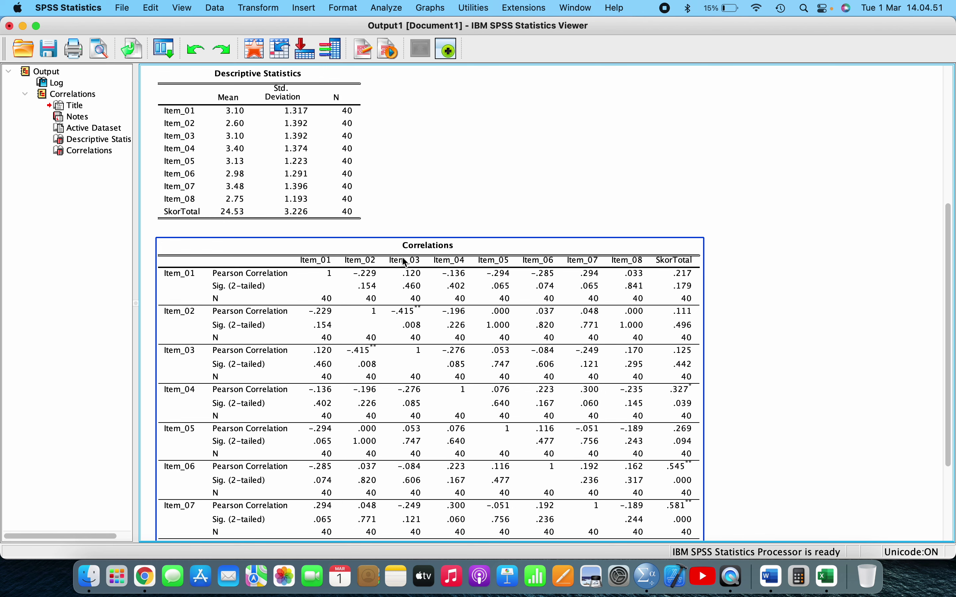
double_click(364, 286)
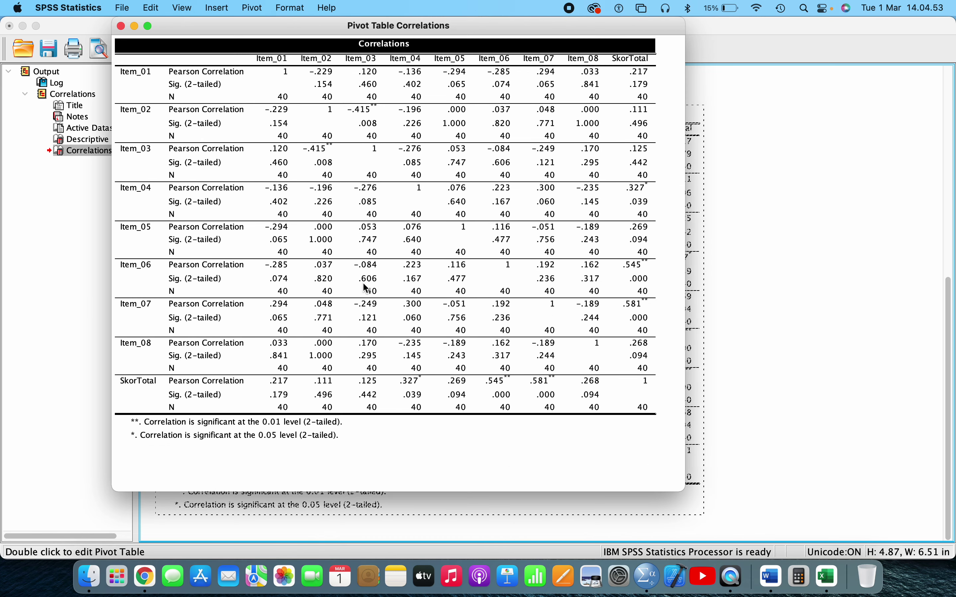
left_click(273, 60)
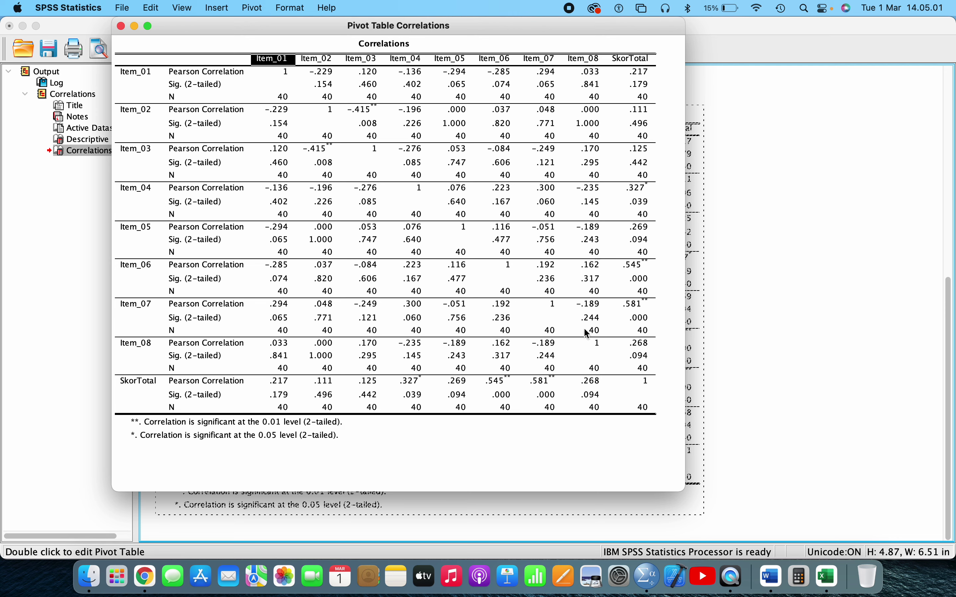
left_click(597, 414, "shift")
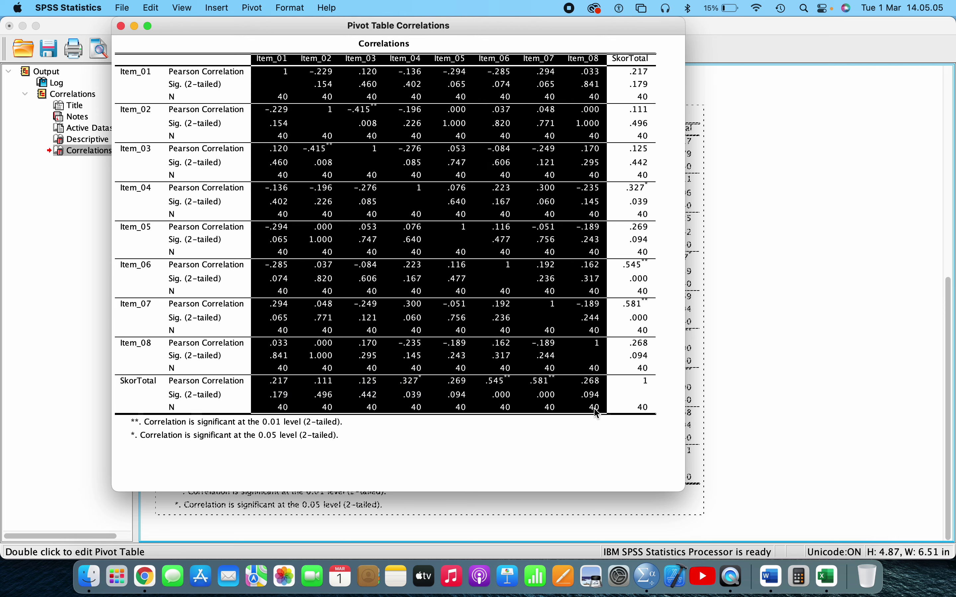
left_click(150, 9)
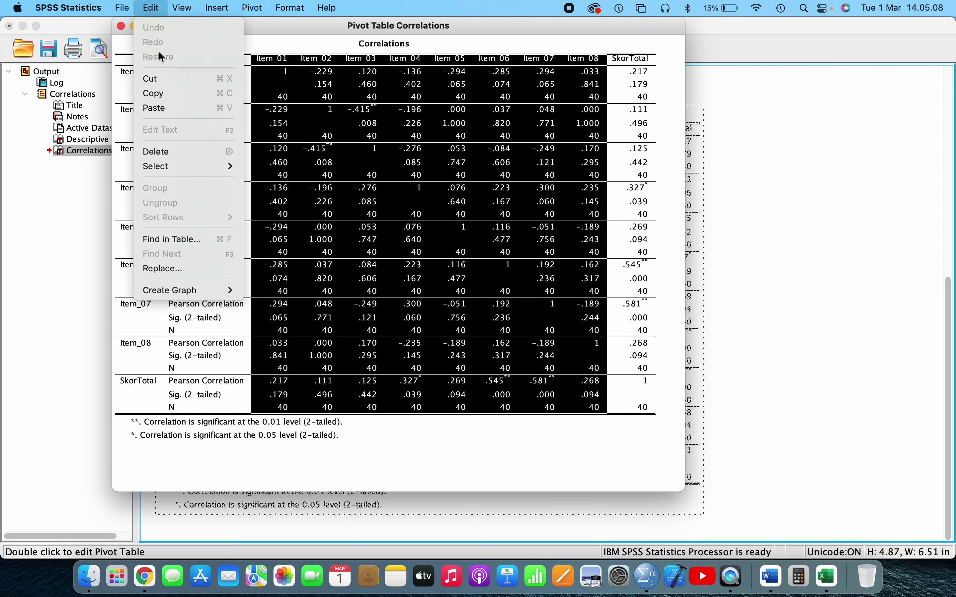
left_click(177, 157)
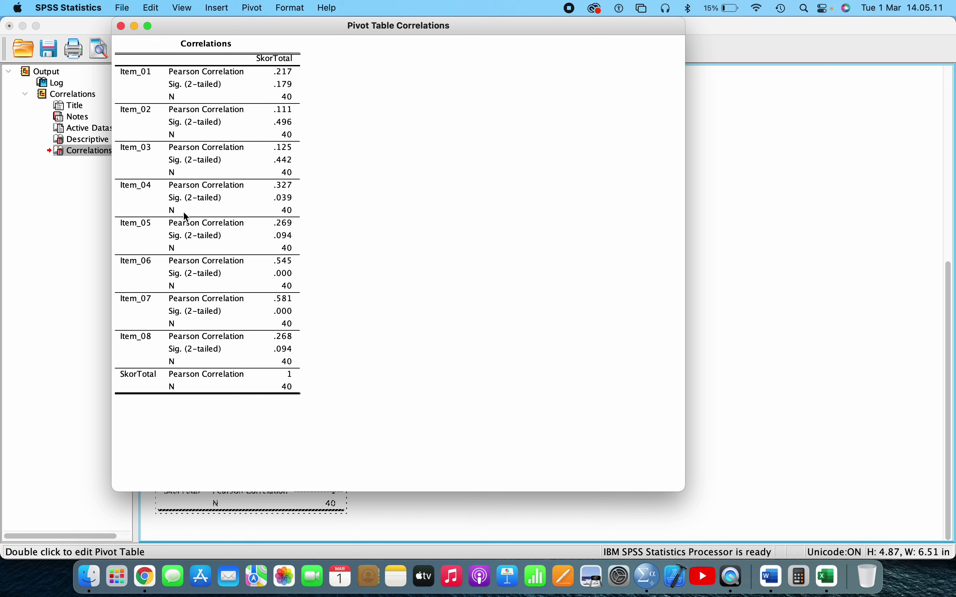
left_click(122, 27)
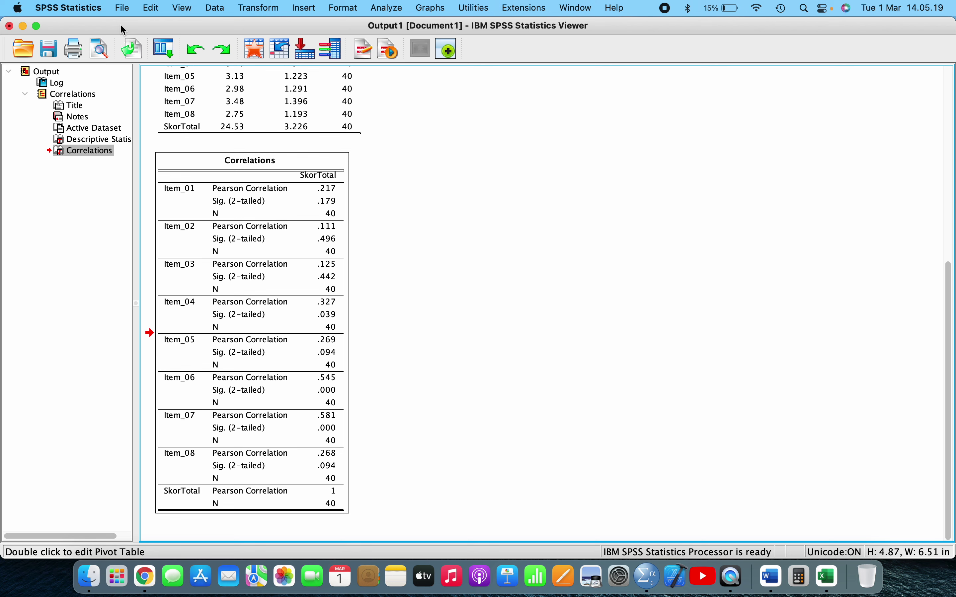
left_click(191, 139)
left_click(208, 185)
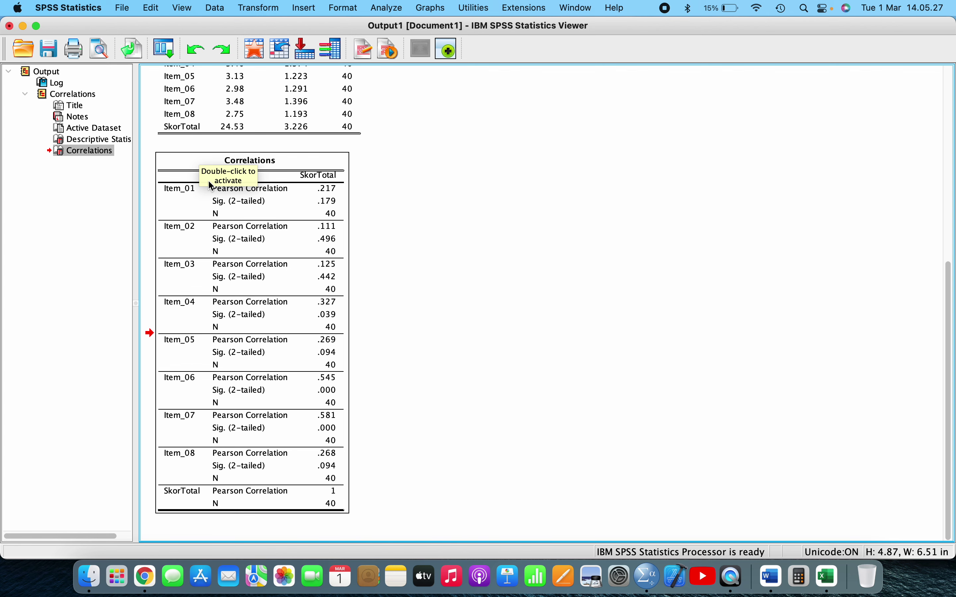
Step: Switch to Word, bring up the document FORMAT TUGAS PROYEK 2 UJI VALIDITAS DAN RELIABILITAS KUESIONER and look over its report outline
left_click(770, 577)
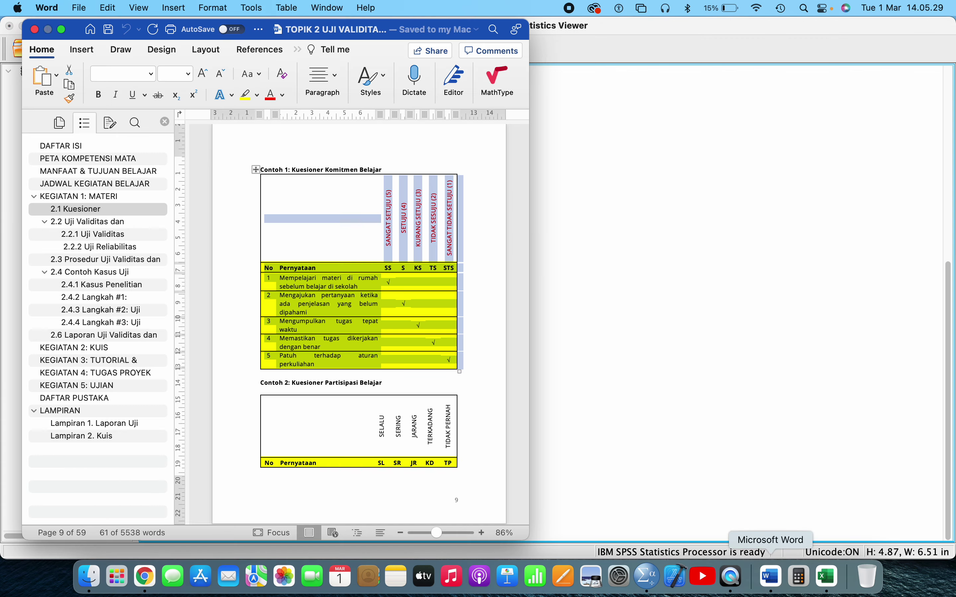
left_click(328, 8)
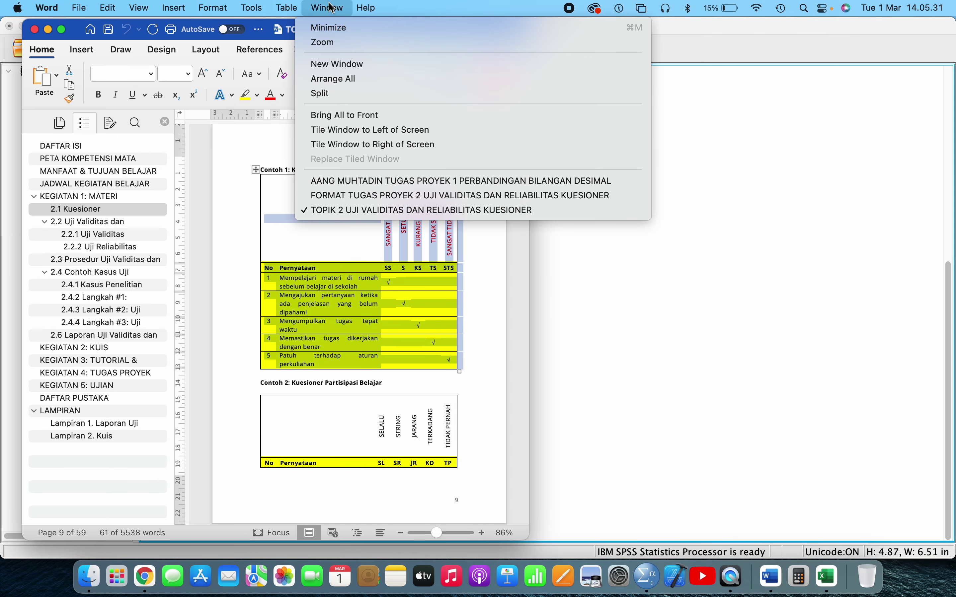
left_click(365, 193)
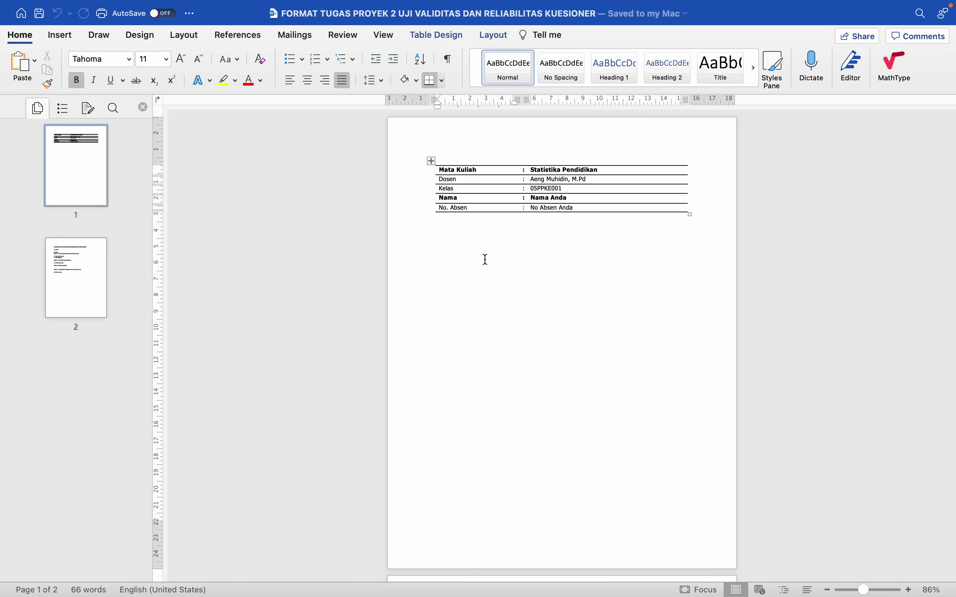
left_click(484, 258)
scroll(487, 259, "down", 8)
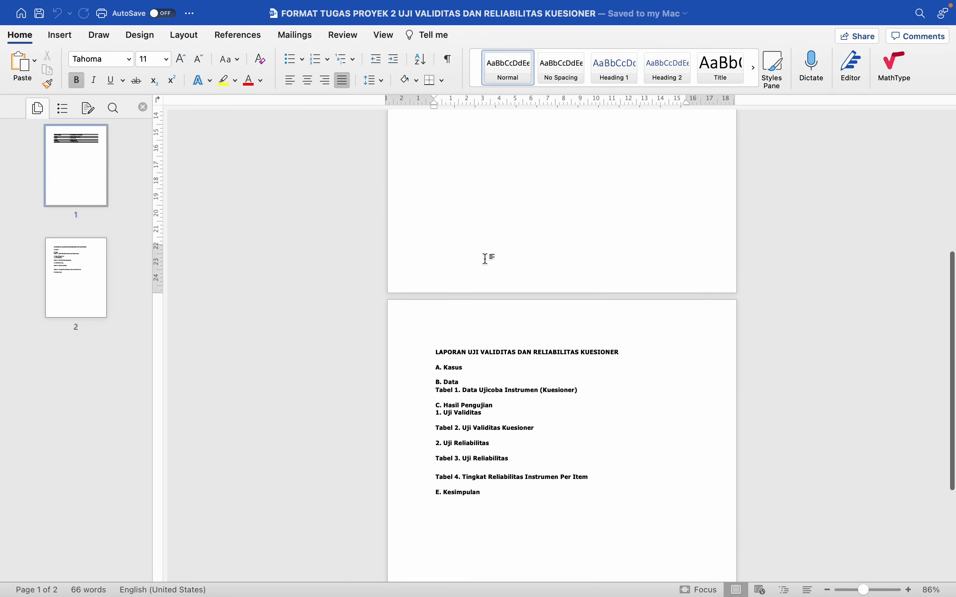
scroll(487, 258, "up", 10)
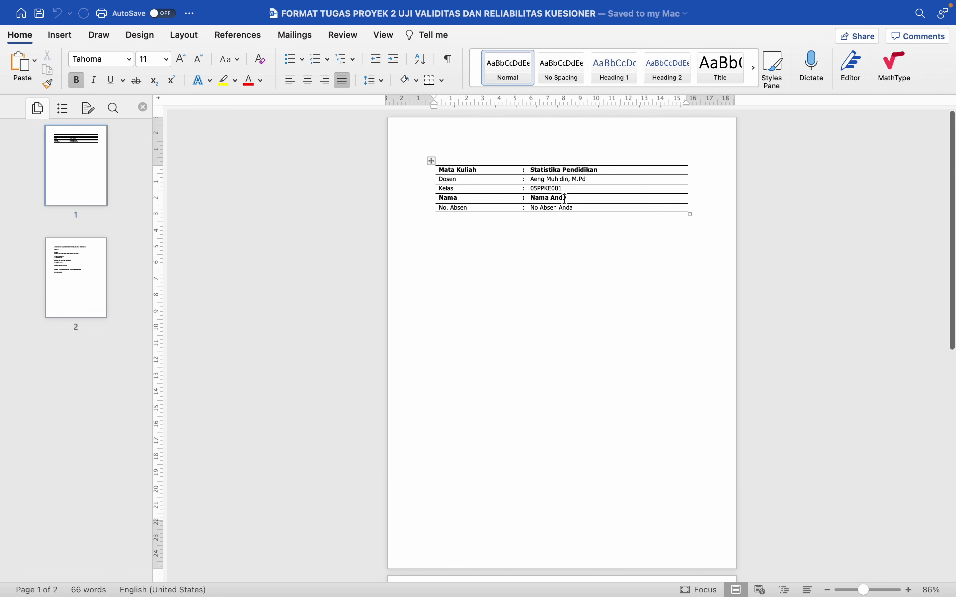
Step: Fill in the student's name in the Nama row and 30 as No. Absen in the first page's identity table
left_click(577, 196)
key("alt+BackSpace")
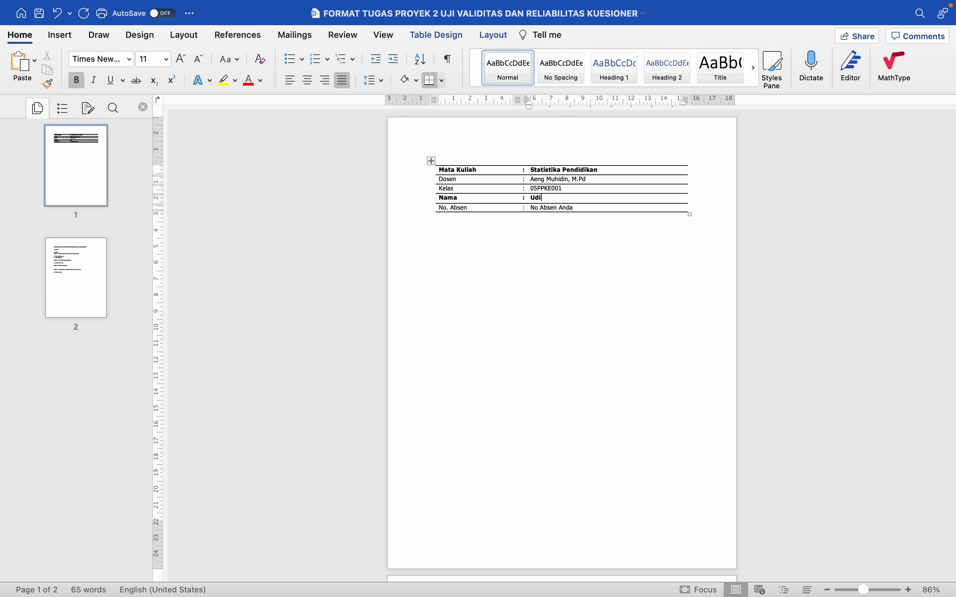
type("Udin")
key("Tab")
key("Tab")
key("Tab")
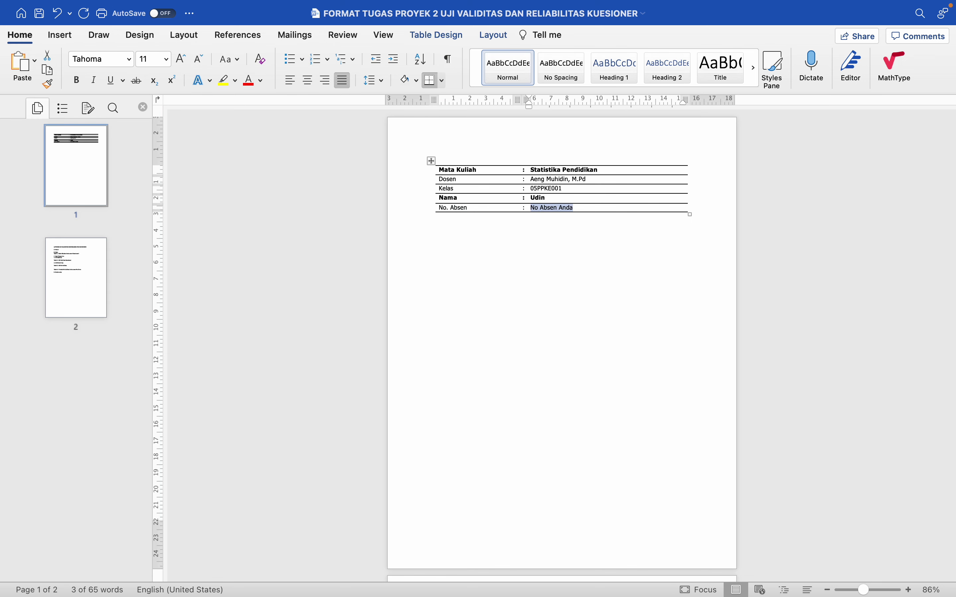
type("30")
left_click(555, 352)
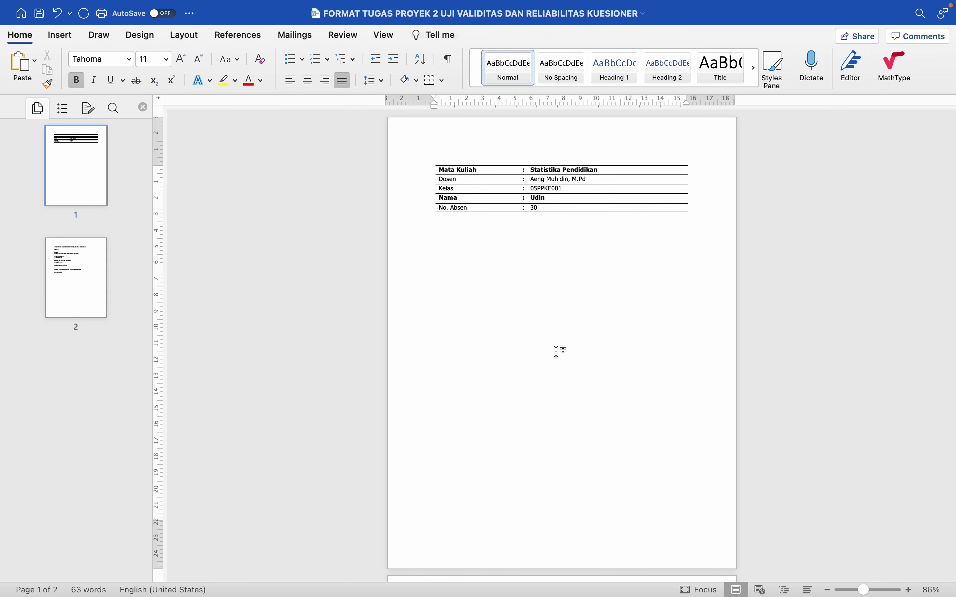
Step: Insert an empty line under the A. Kasus heading on the report page
scroll(556, 352, "down", 10)
scroll(556, 352, "up", 3)
scroll(555, 352, "up", 6)
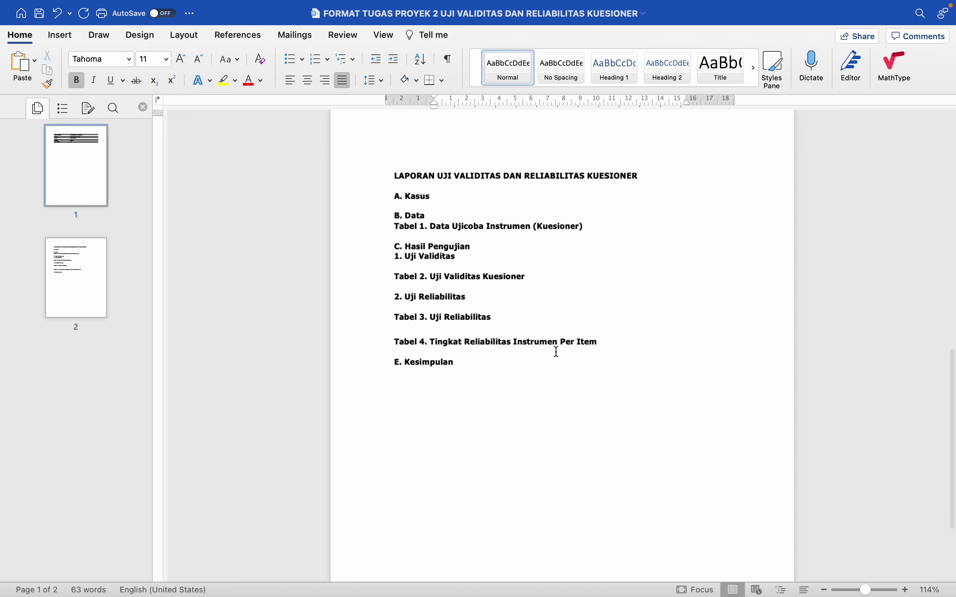
left_click(509, 306)
scroll(499, 336, "down", 3)
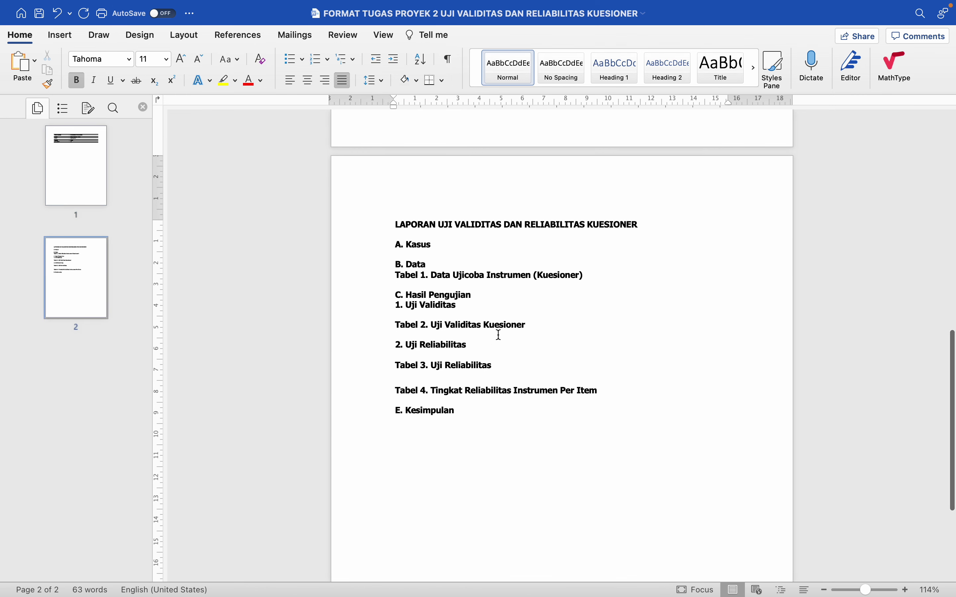
left_click(418, 248)
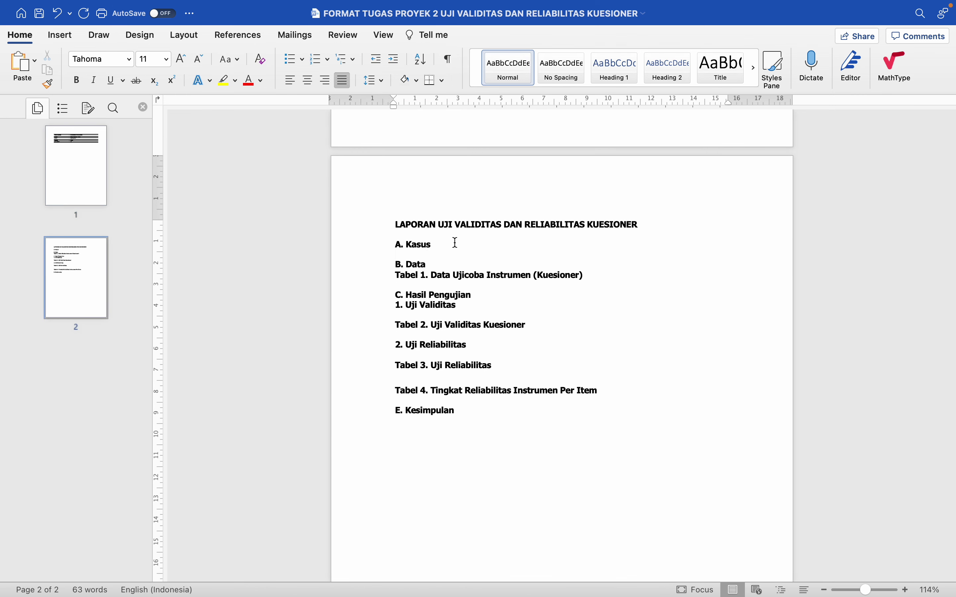
key("Return")
key("Down")
key("Down")
key("Down")
key("Down")
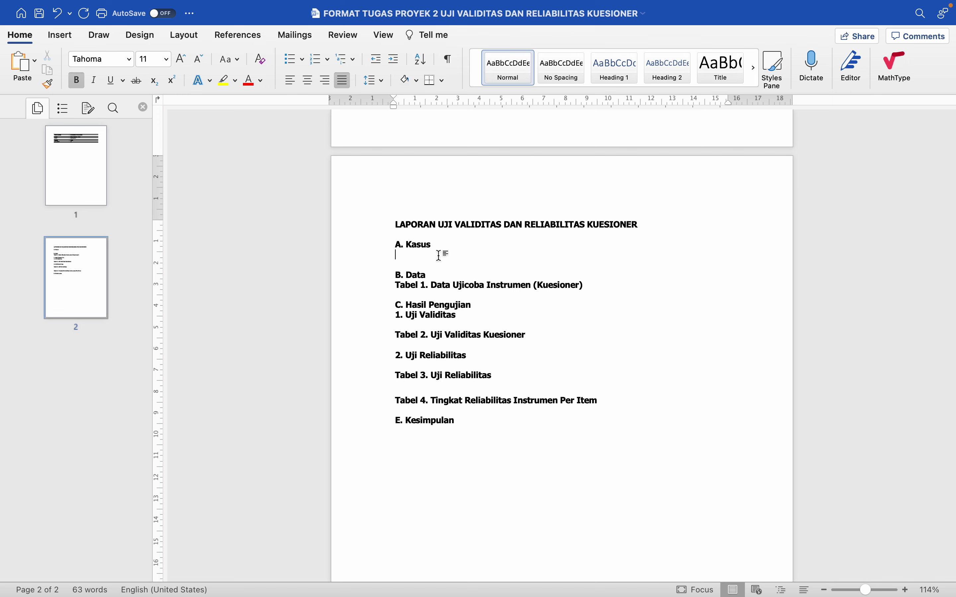
Step: Switch to the Excel workbook and copy the full Kasus Penelitian and Tugas Anda text from the green box on the DATA sheet
key("ctrl+Left")
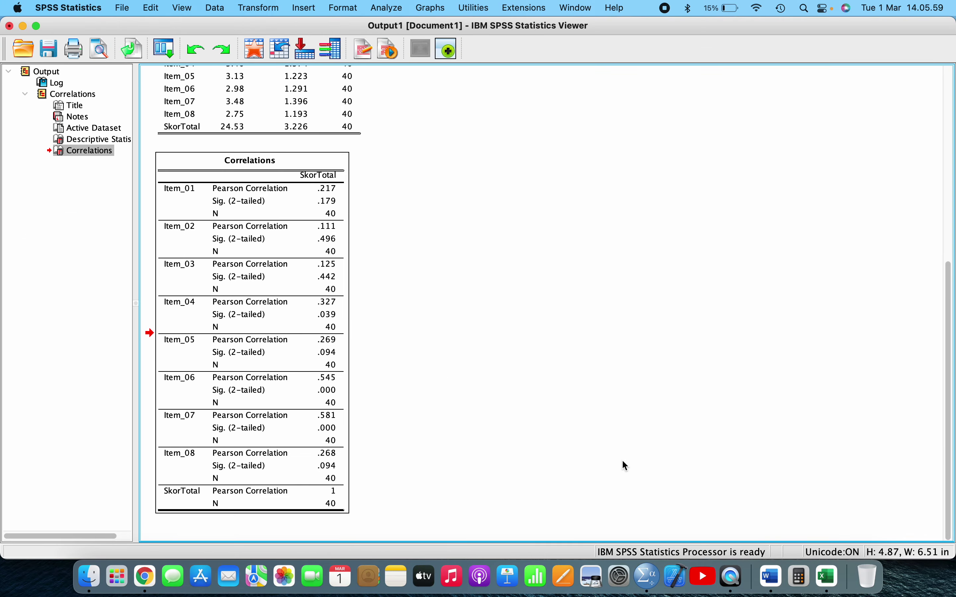
left_click(822, 579)
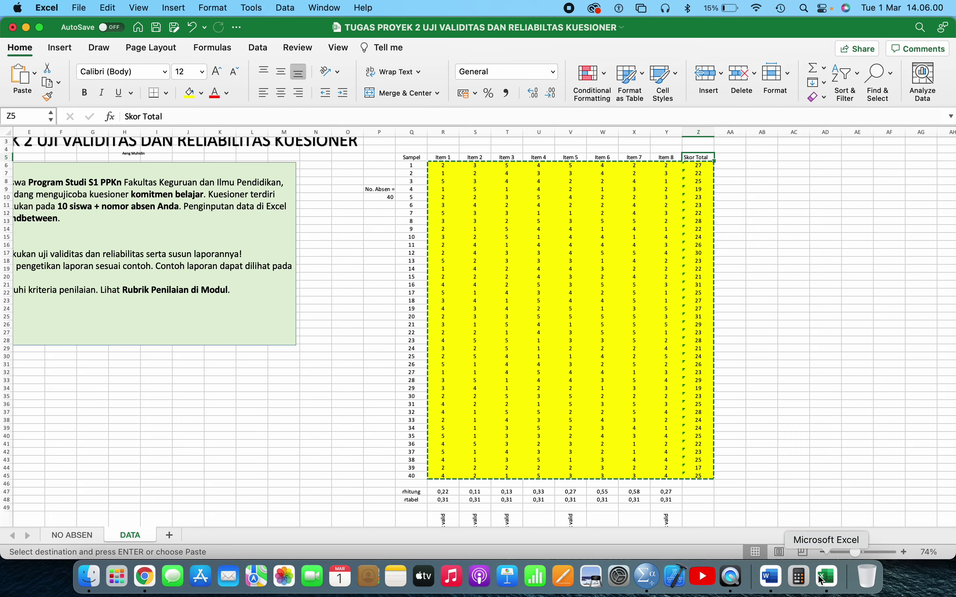
left_click(261, 303)
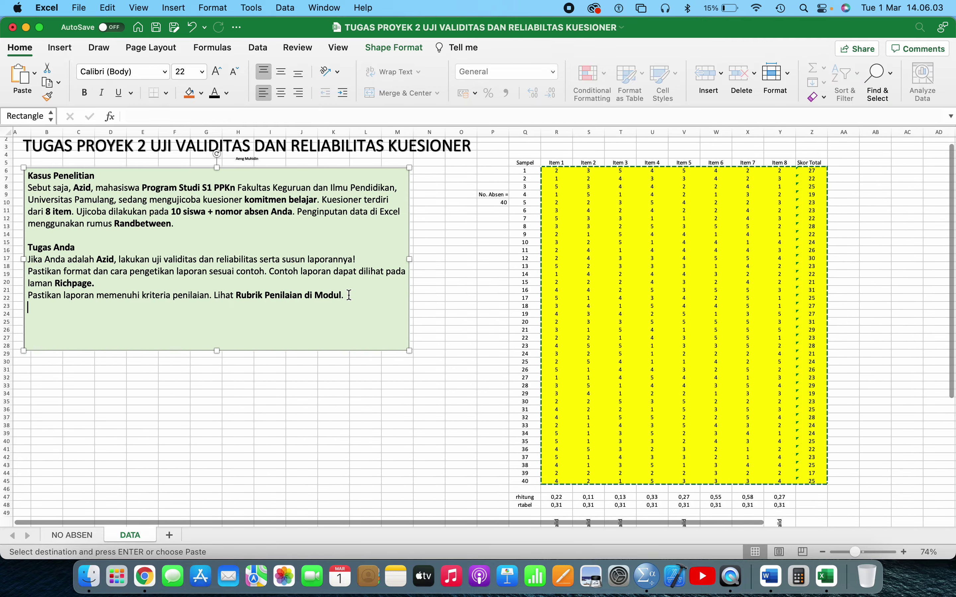
left_click_drag(347, 296, 48, 180)
right_click(48, 177)
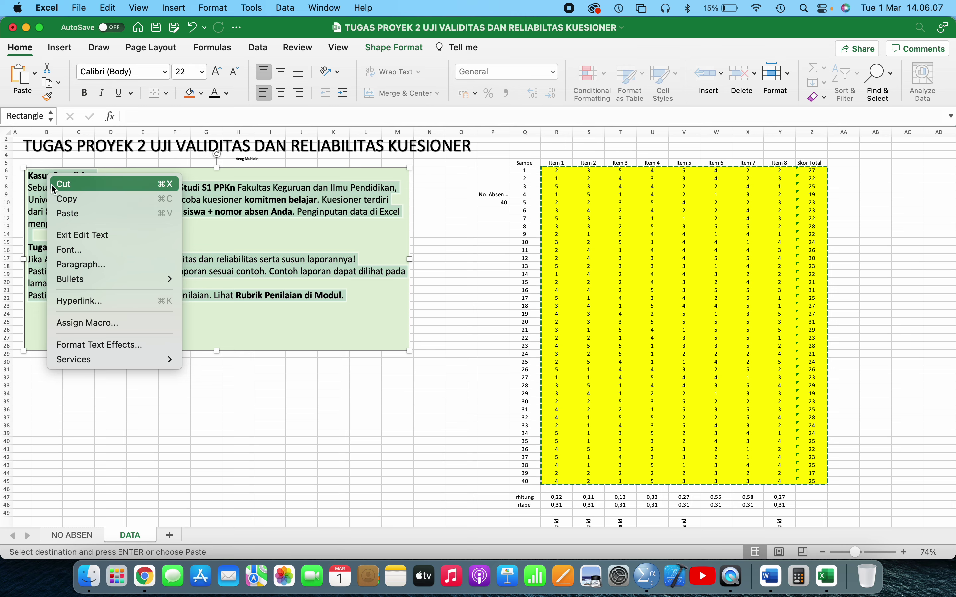
left_click(67, 199)
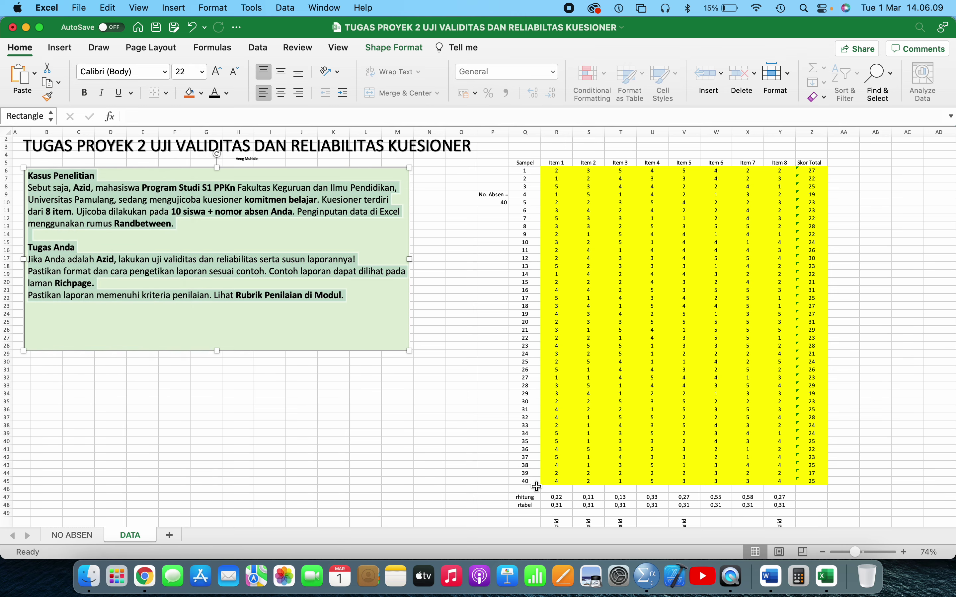
Step: Switch to the Word report FORMAT TUGAS PROYEK 2, paste the copied text under A. Kasus and remove the blank line above it
left_click(771, 577)
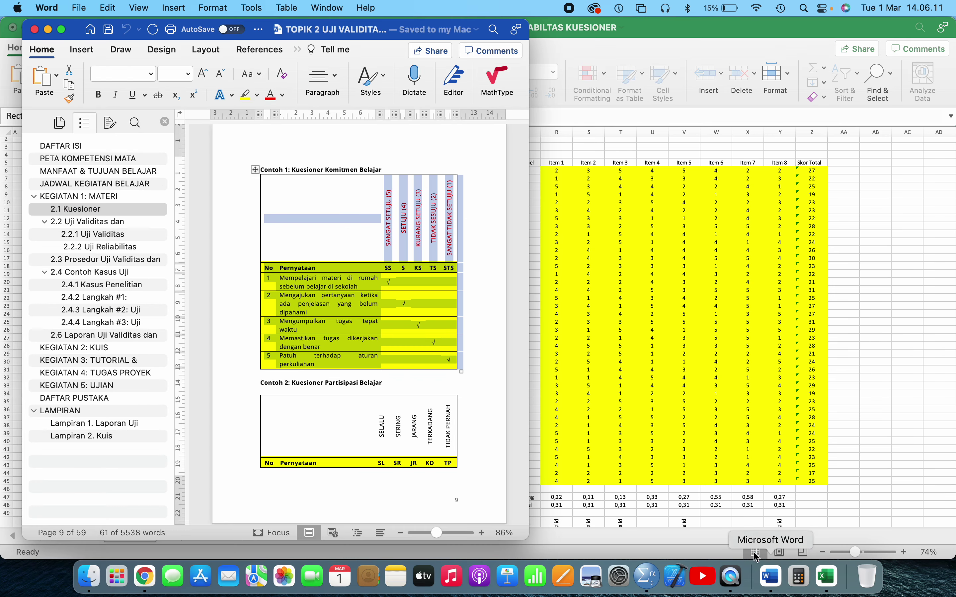
left_click(335, 10)
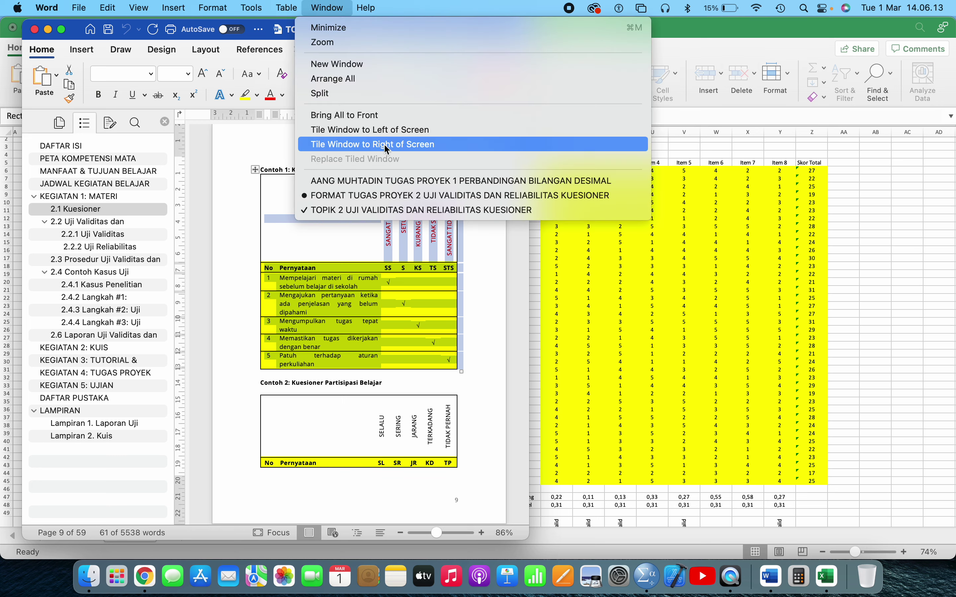
left_click(382, 196)
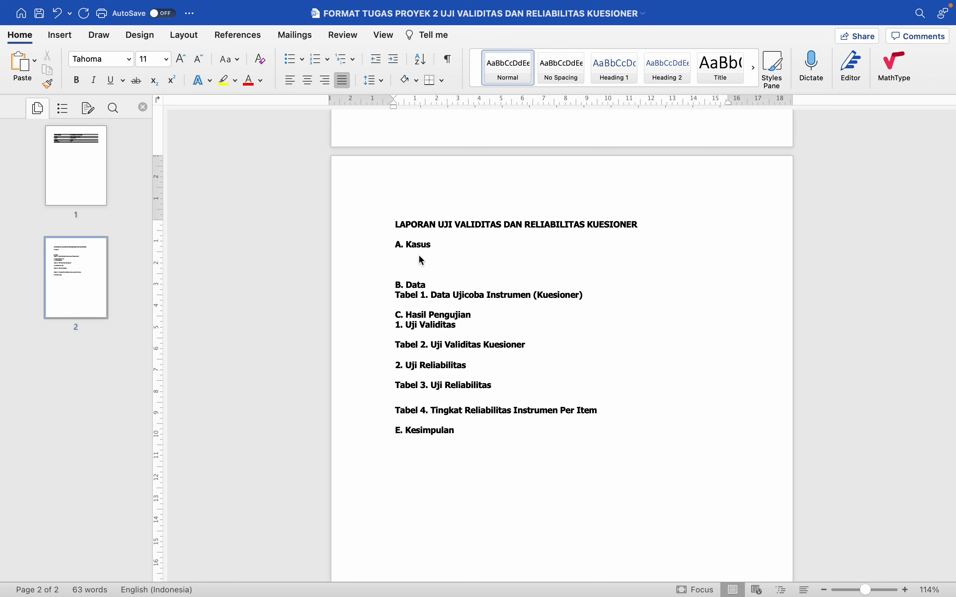
key("super+v")
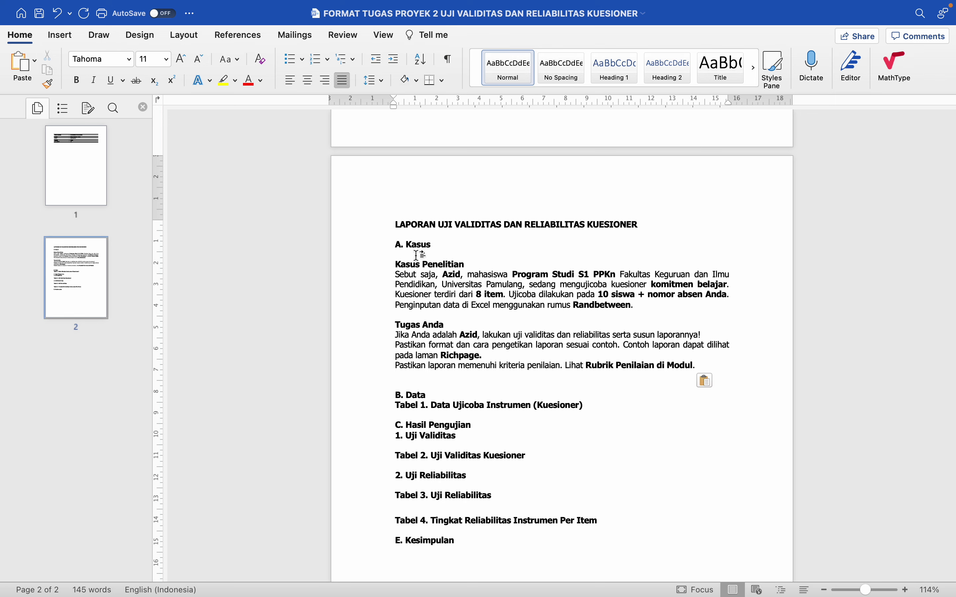
left_click(418, 255)
key("BackSpace")
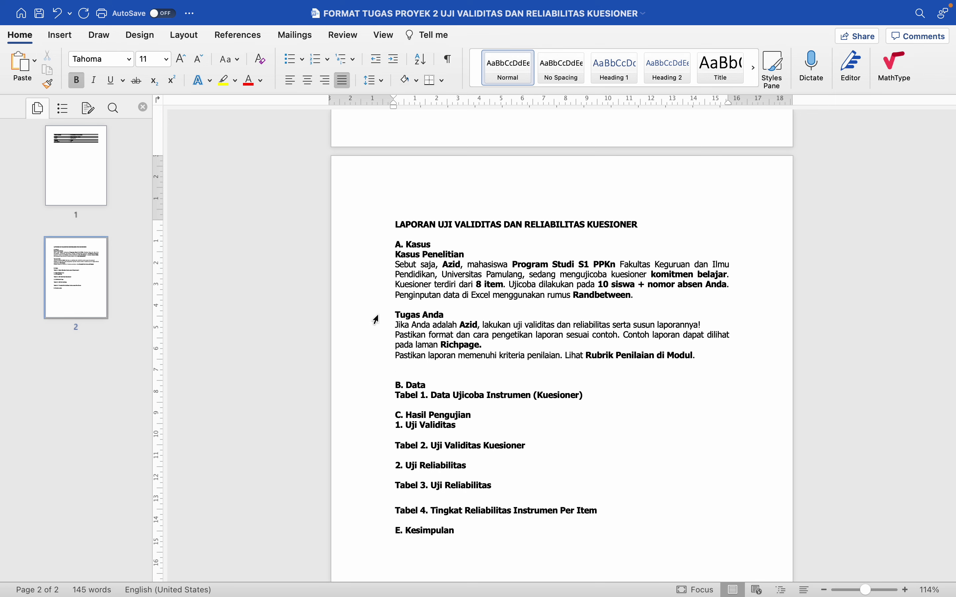
Step: Delete the Tugas Anda section and the extra blank lines above the B. Data heading
left_click_drag(376, 320, 381, 373)
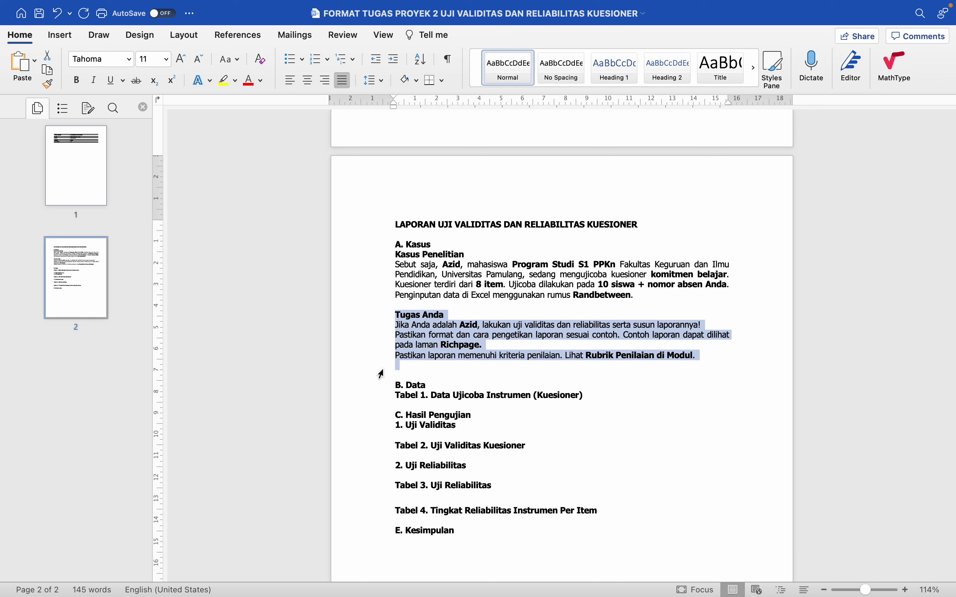
key("BackSpace")
key("BackSpace")
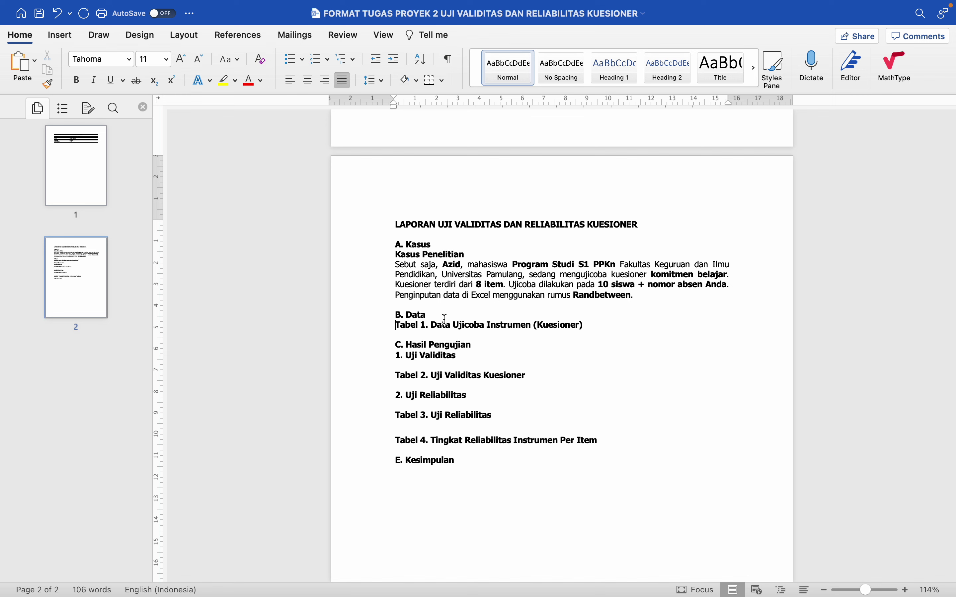
Step: Insert two empty lines below the Tabel 1. Data Ujicoba Instrumen (Kuesioner) caption
left_click_drag(396, 325, 592, 331)
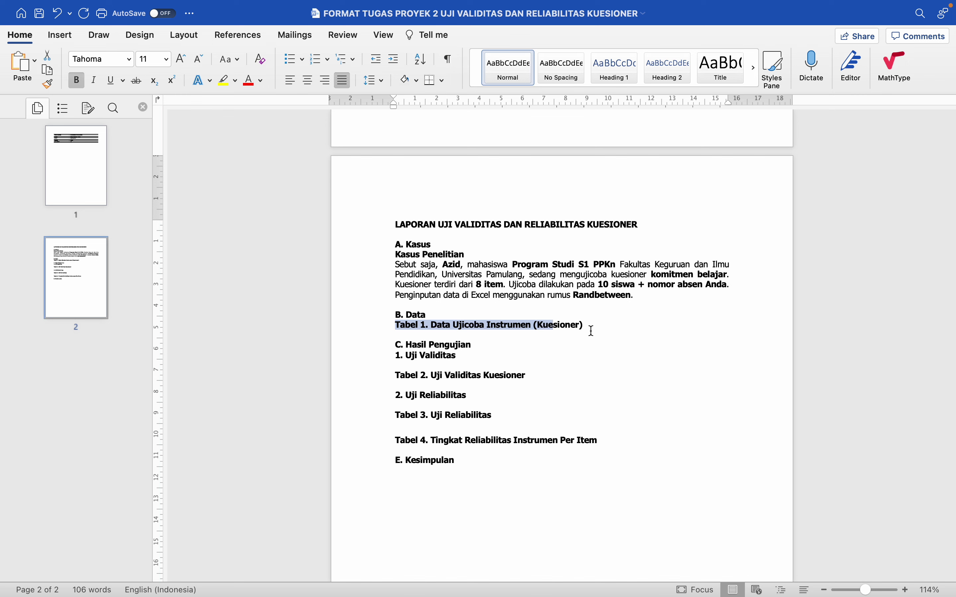
left_click(593, 331)
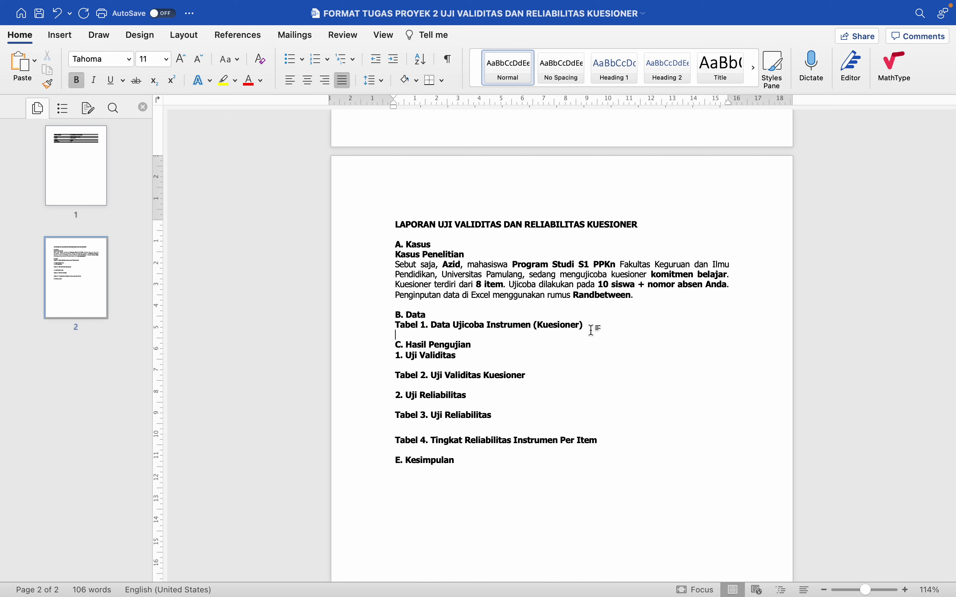
key("Return")
key("Return")
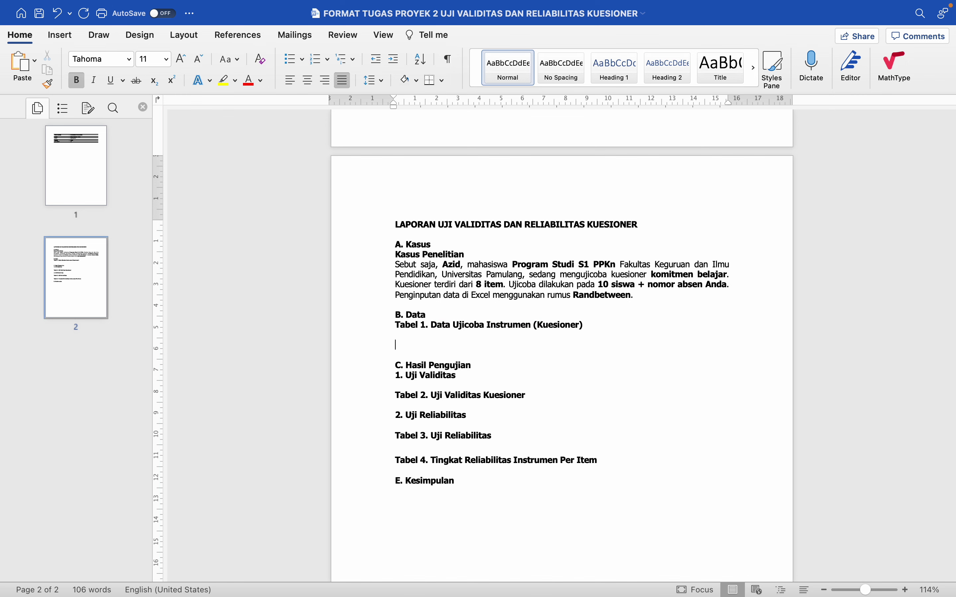
Step: Switch to Excel and copy the questionnaire data range Q5:Z45, from Sampel through Skor Total, on the DATA sheet
key("super+Tab")
left_click(617, 306)
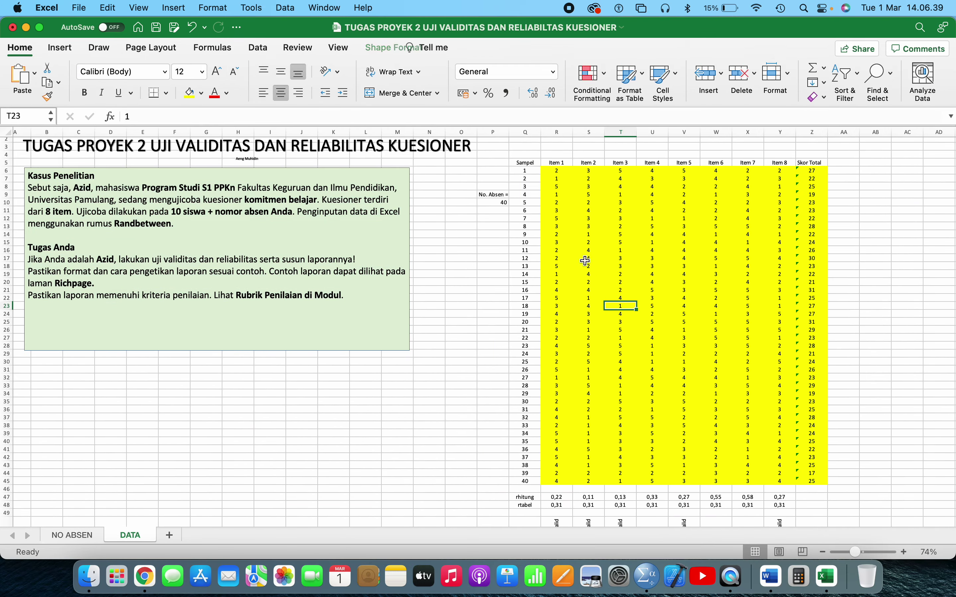
left_click_drag(523, 162, 818, 483)
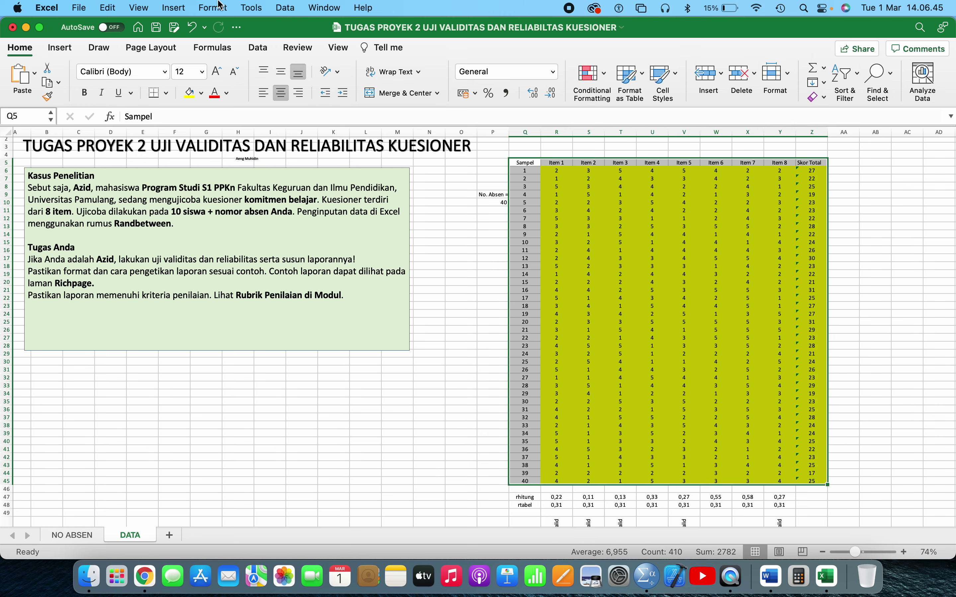
left_click(112, 8)
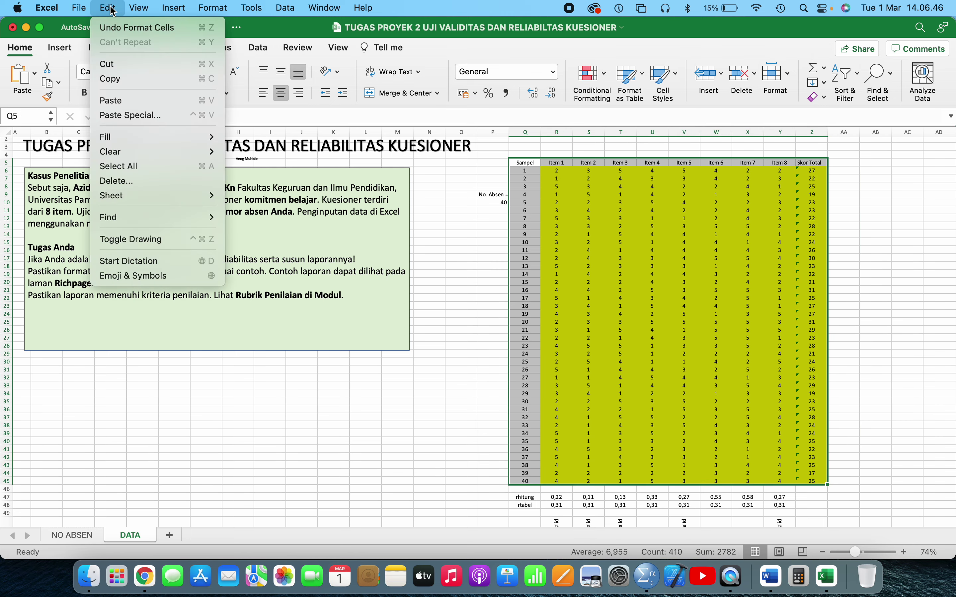
left_click(119, 80)
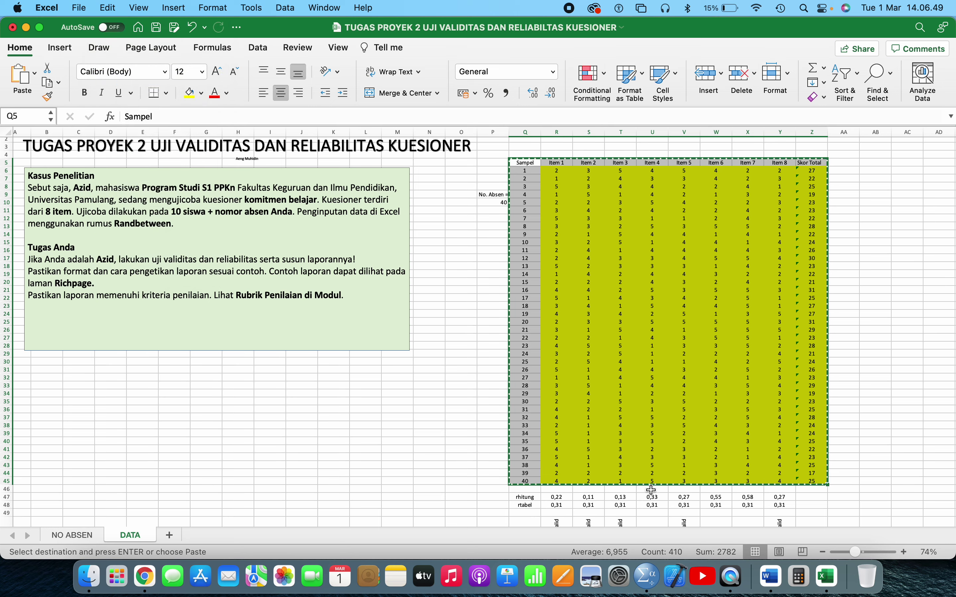
Step: Switch back to the Word report, add two more empty lines and paste the copied data table below the Tabel 1 caption
left_click(771, 578)
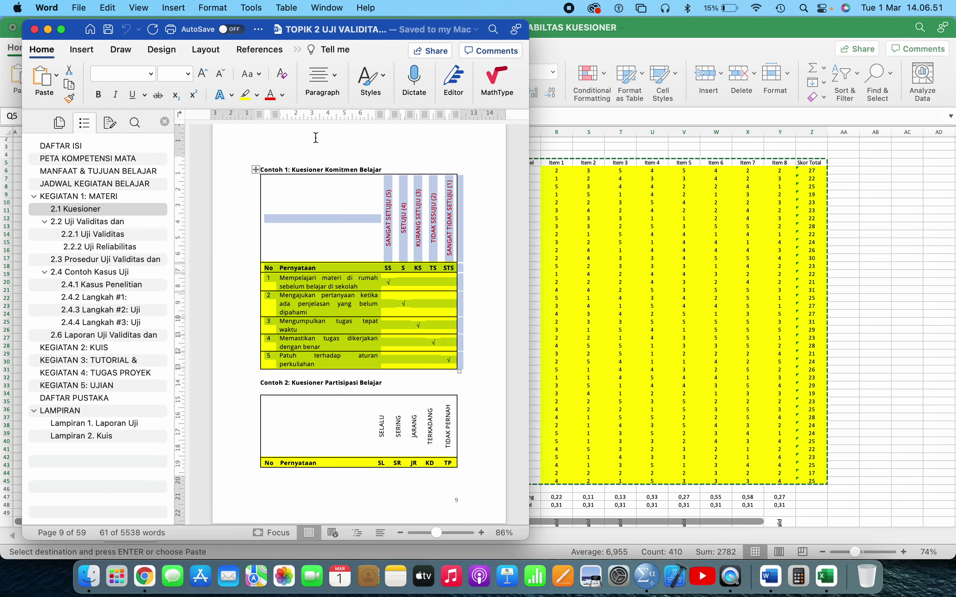
left_click(334, 6)
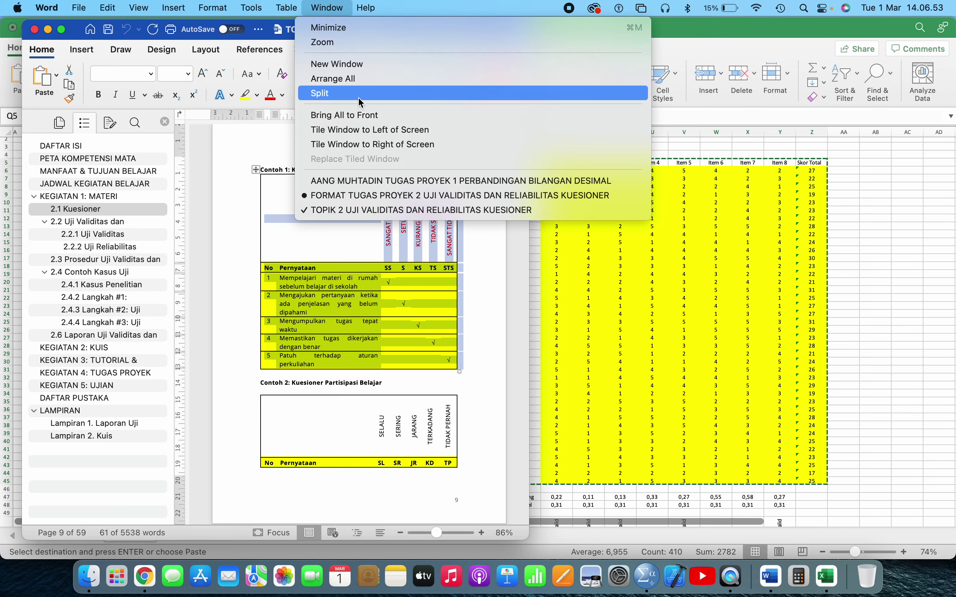
left_click(367, 197)
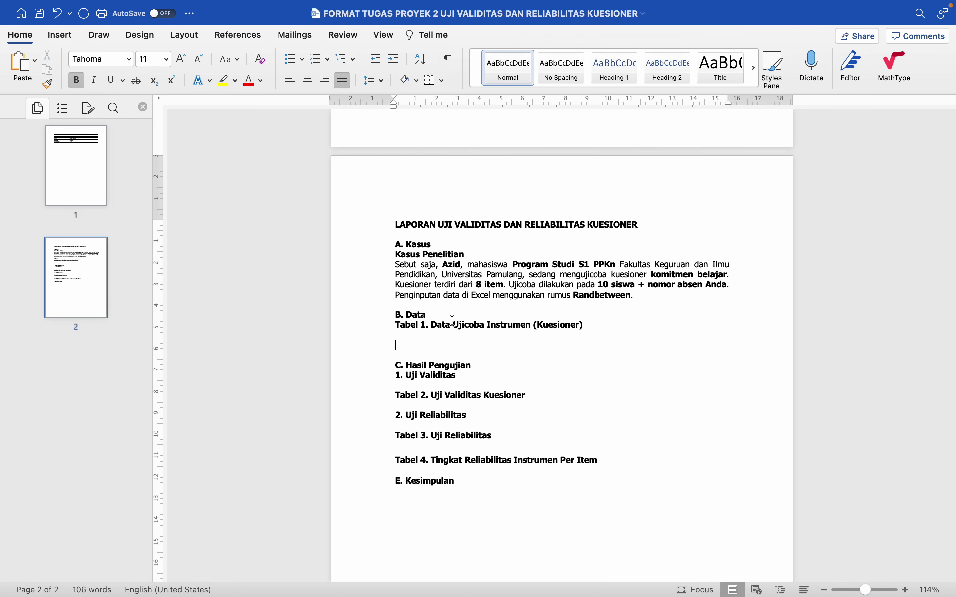
key("Return")
key("Up")
key("Return")
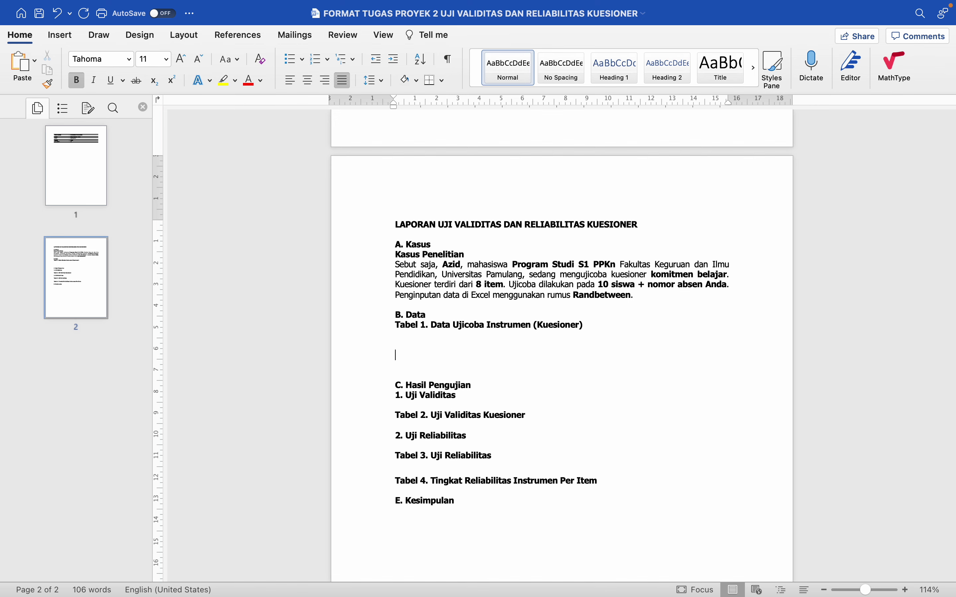
key("super+v")
scroll(434, 342, "up", 5)
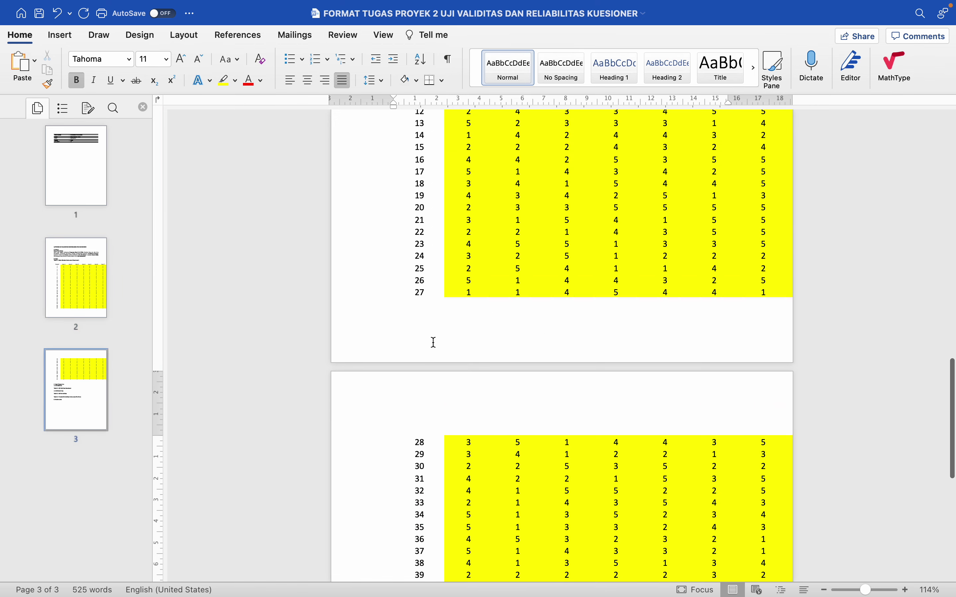
scroll(434, 342, "up", 4)
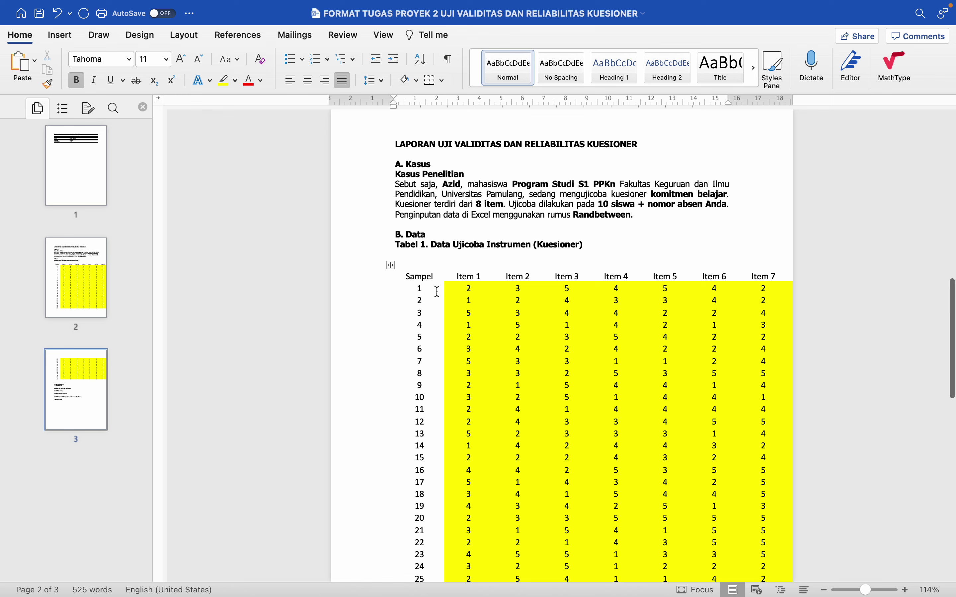
left_click(457, 259)
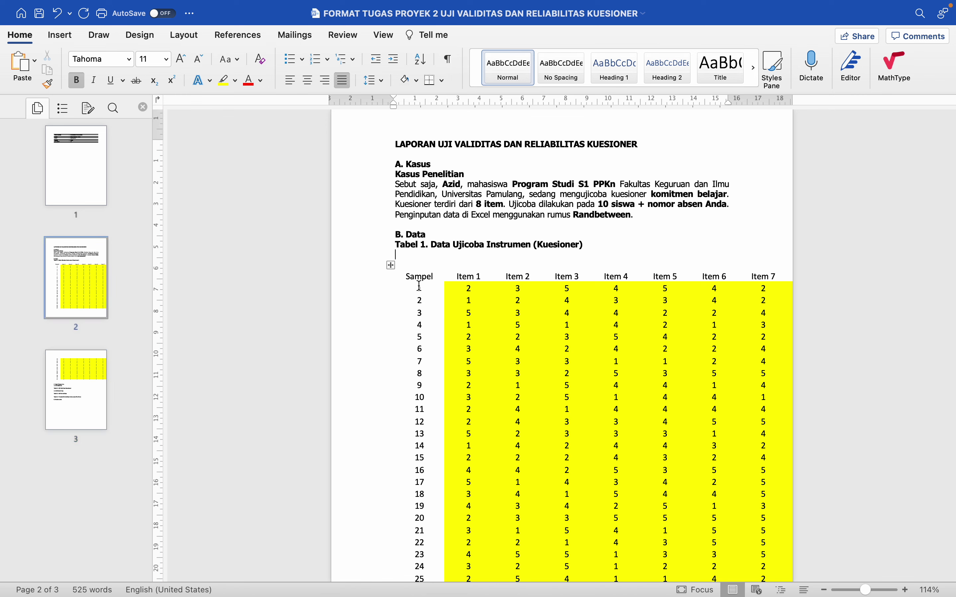
Step: Apply bottom, top and inside horizontal borders to the whole questionnaire data table below the Tabel 1 caption
left_click(391, 265)
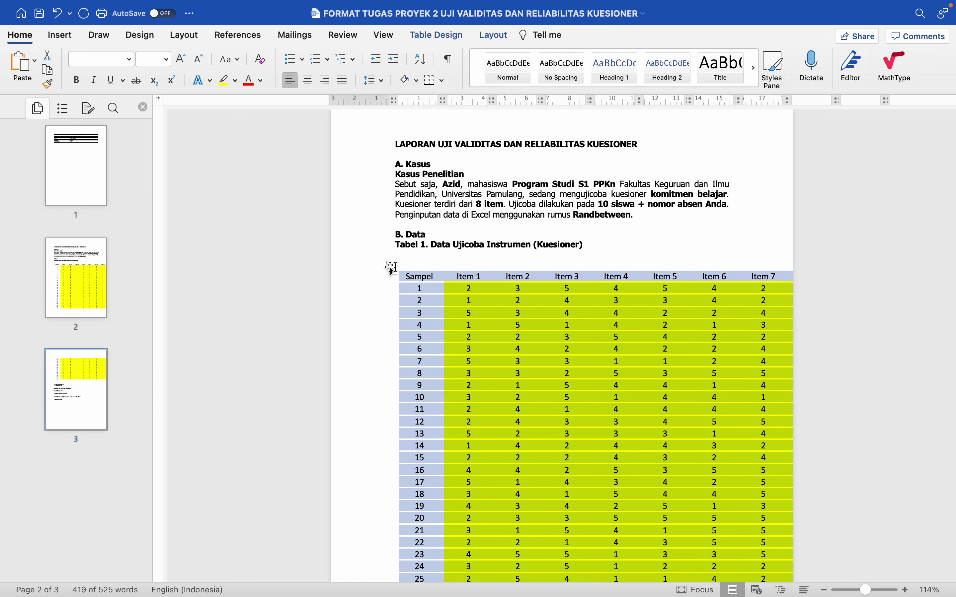
scroll(464, 320, "down", 3)
scroll(461, 315, "down", 8)
scroll(461, 314, "up", 10)
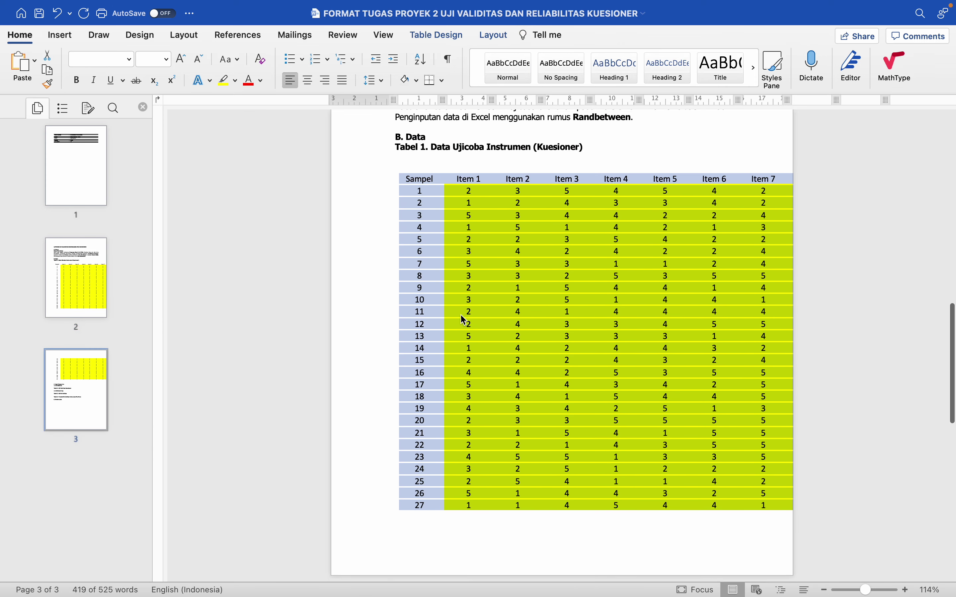
scroll(454, 286, "up", 6)
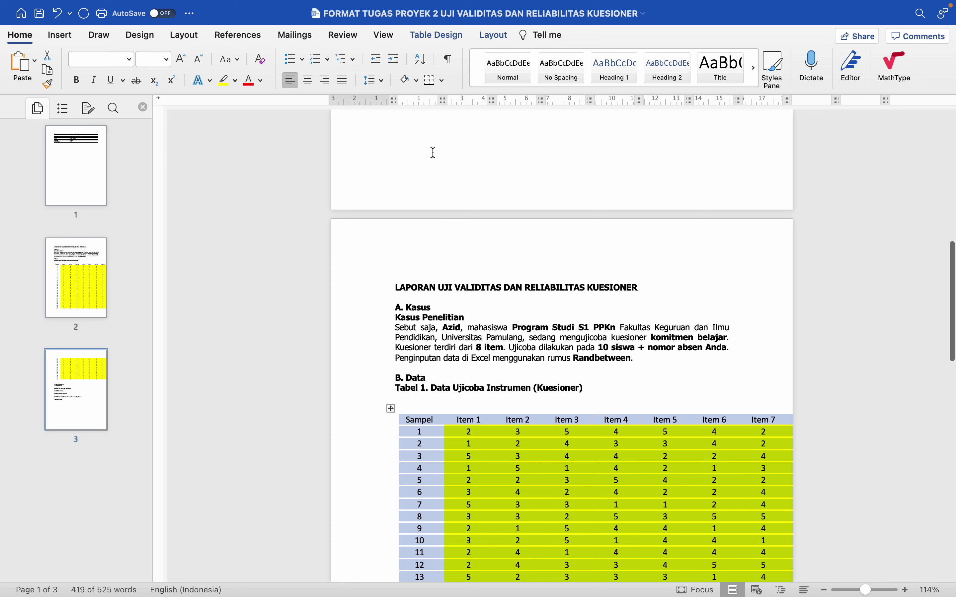
left_click(433, 33)
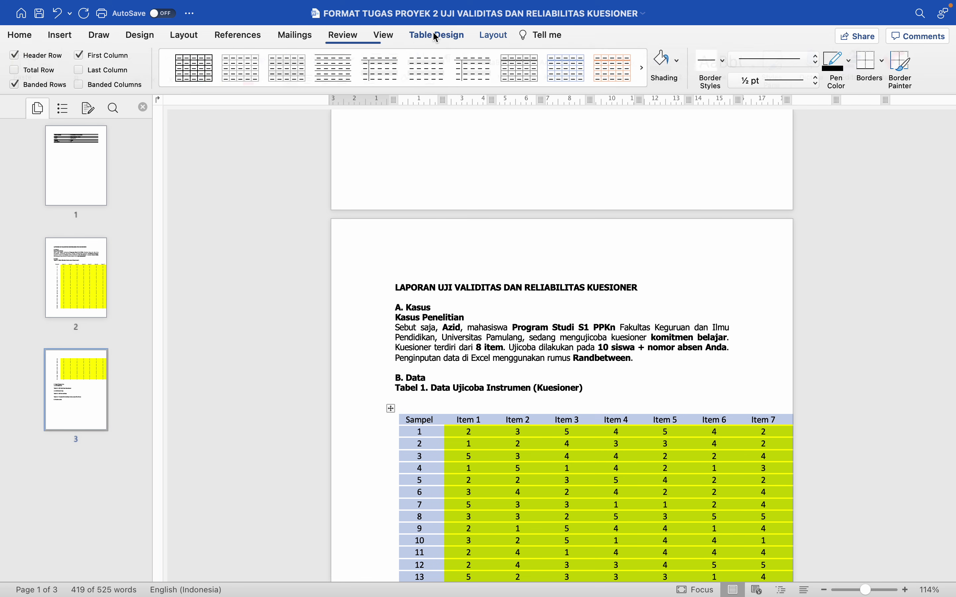
left_click(883, 65)
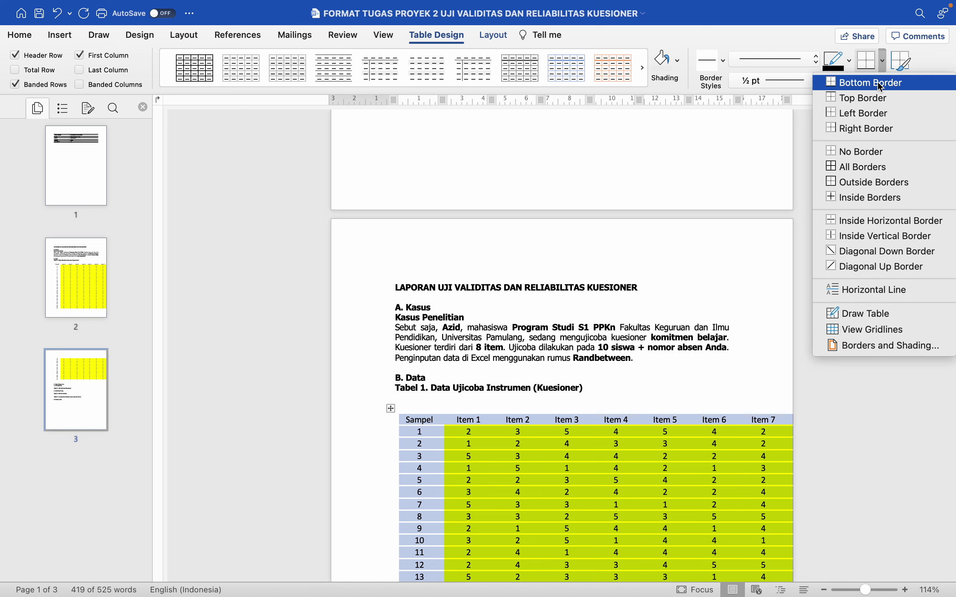
left_click(881, 84)
left_click(882, 60)
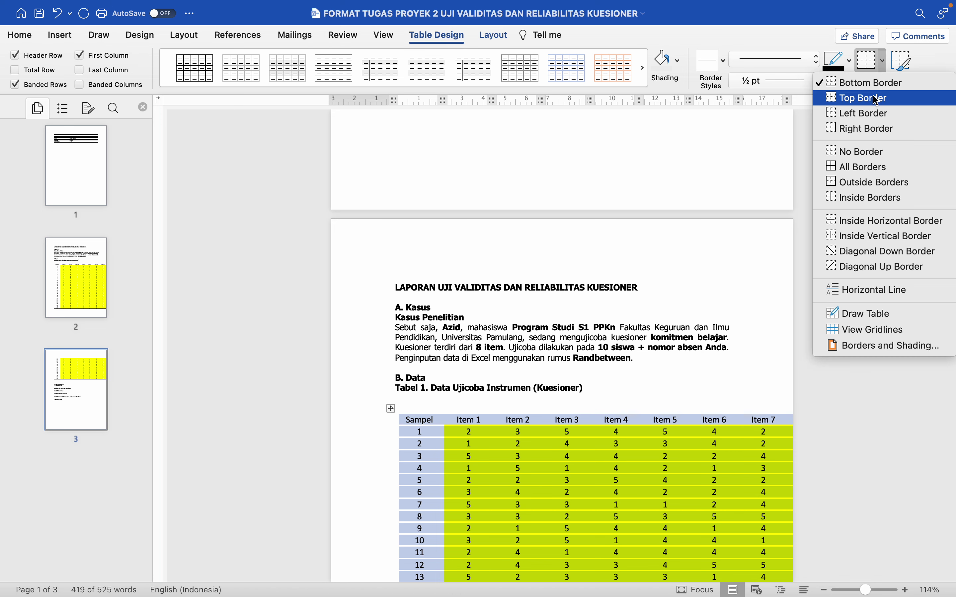
left_click(875, 104)
left_click(883, 65)
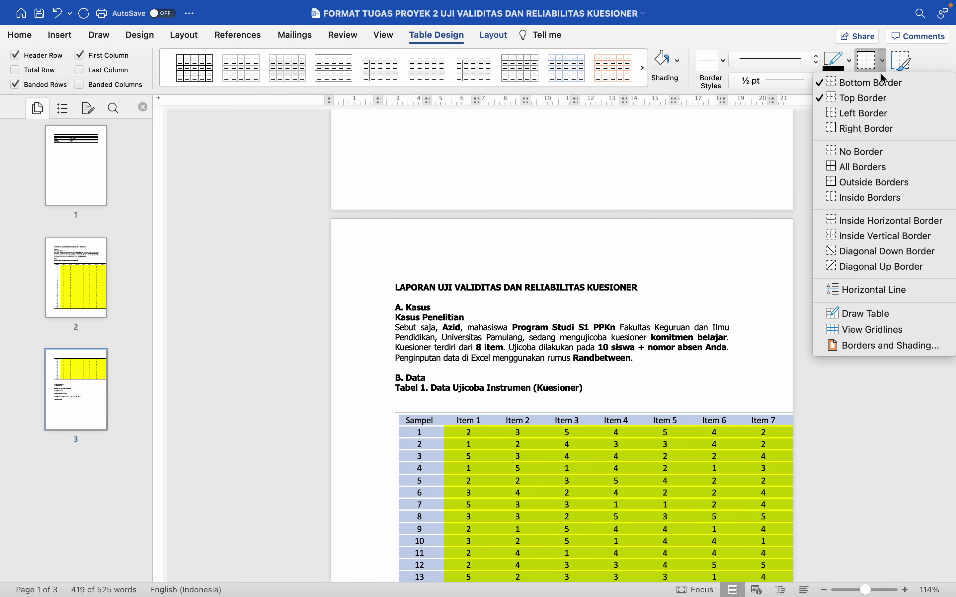
left_click(861, 221)
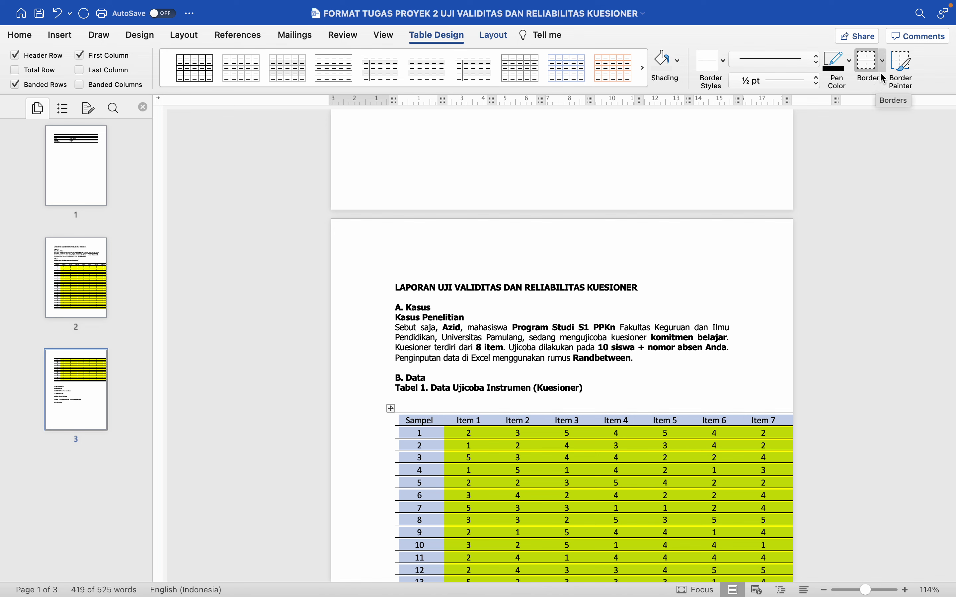
left_click(881, 62)
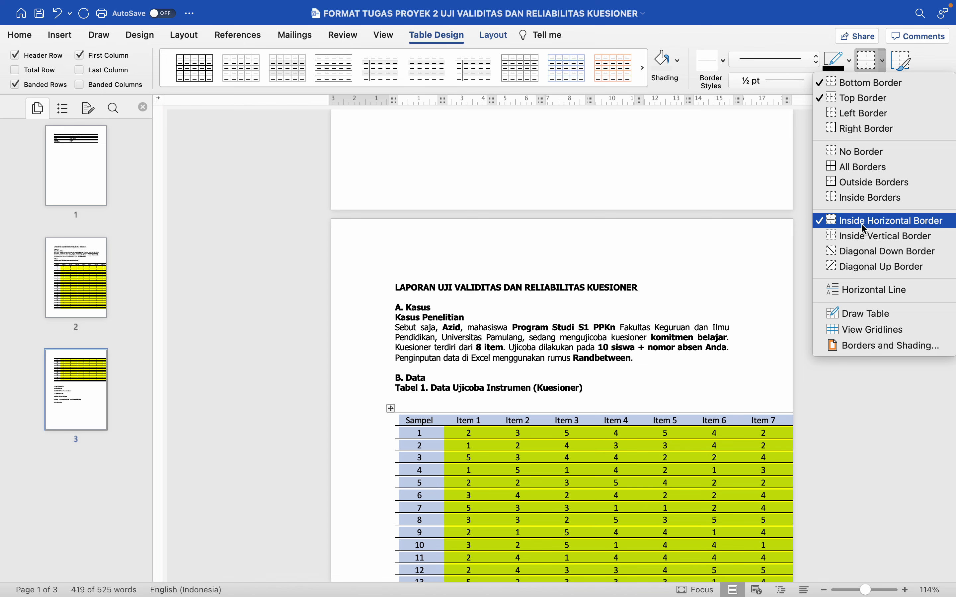
left_click(639, 381)
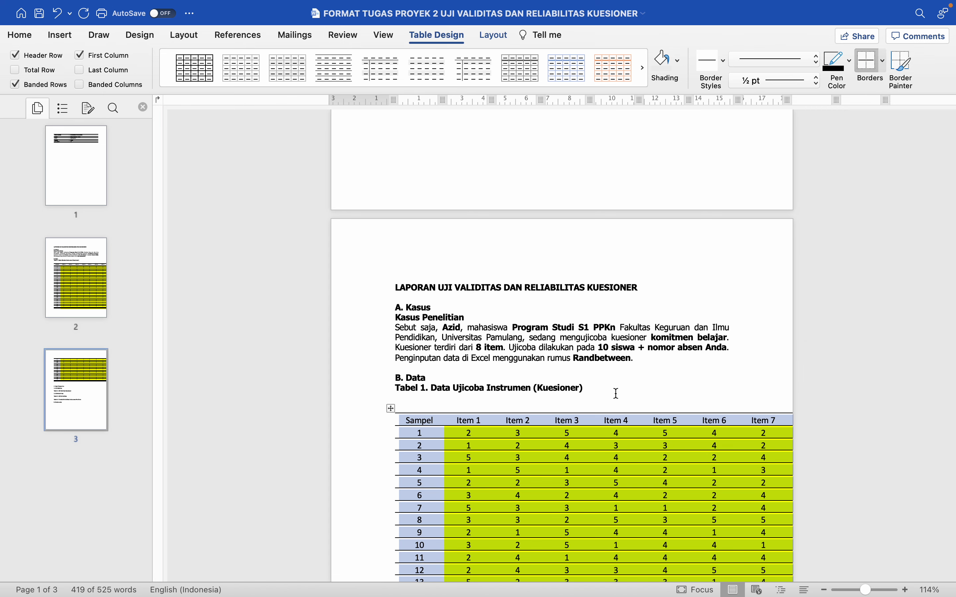
left_click(639, 397)
Step: Fit the entire data table within the page margins using AutoFit Contents followed by AutoFit Window
scroll(580, 399, "down", 5)
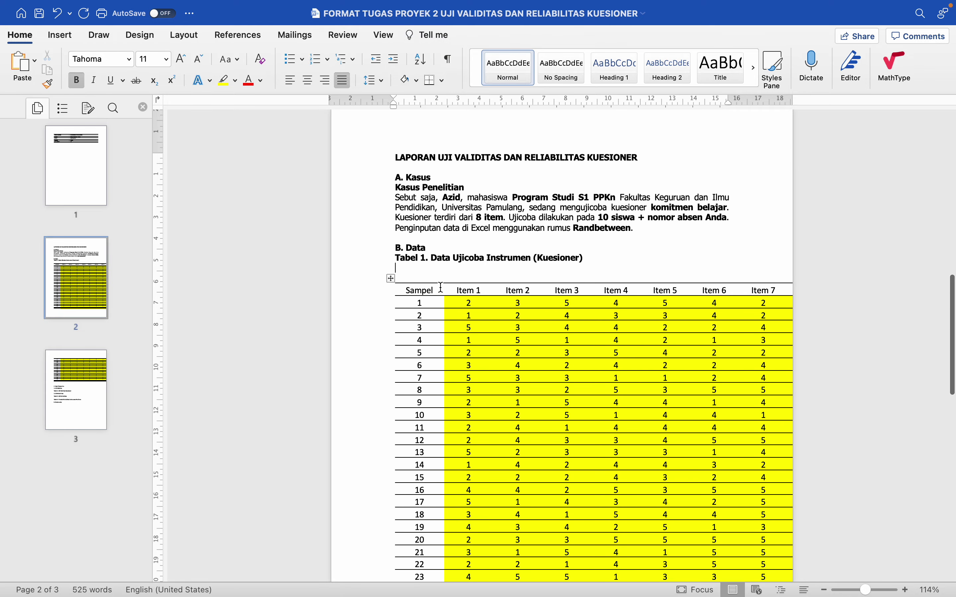
left_click(390, 279)
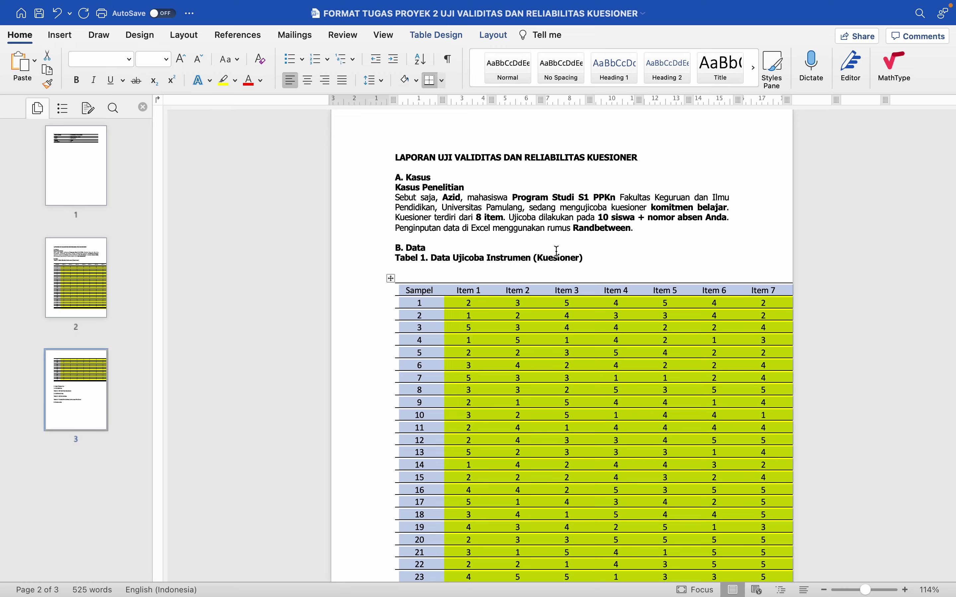
scroll(557, 251, "up", 5)
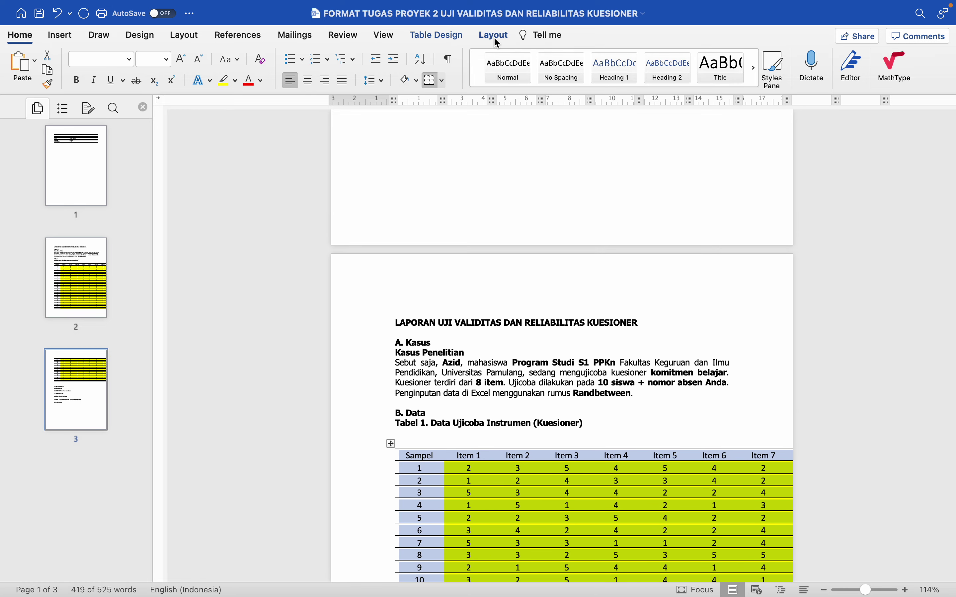
left_click(494, 37)
left_click(452, 63)
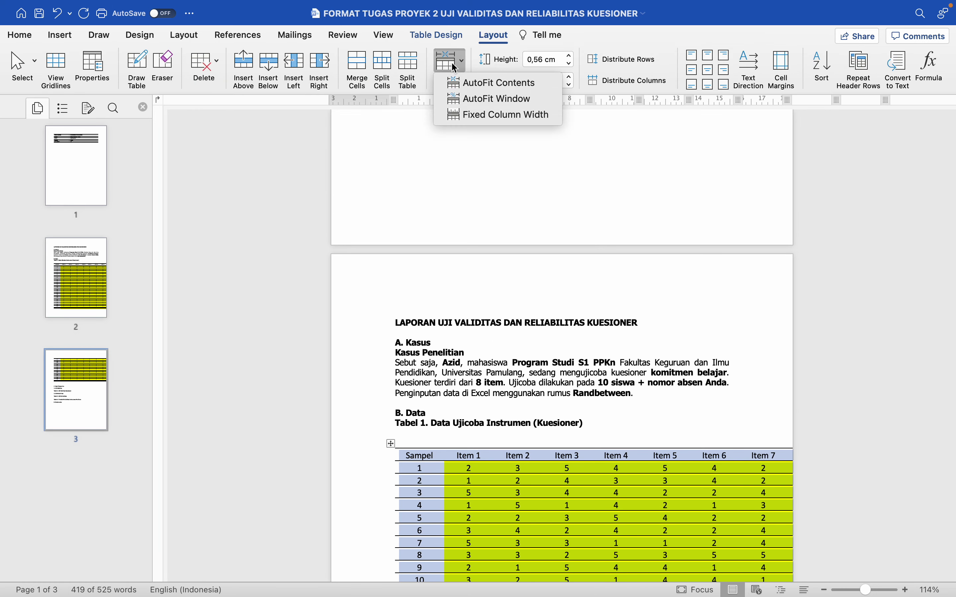
left_click(467, 85)
left_click(452, 63)
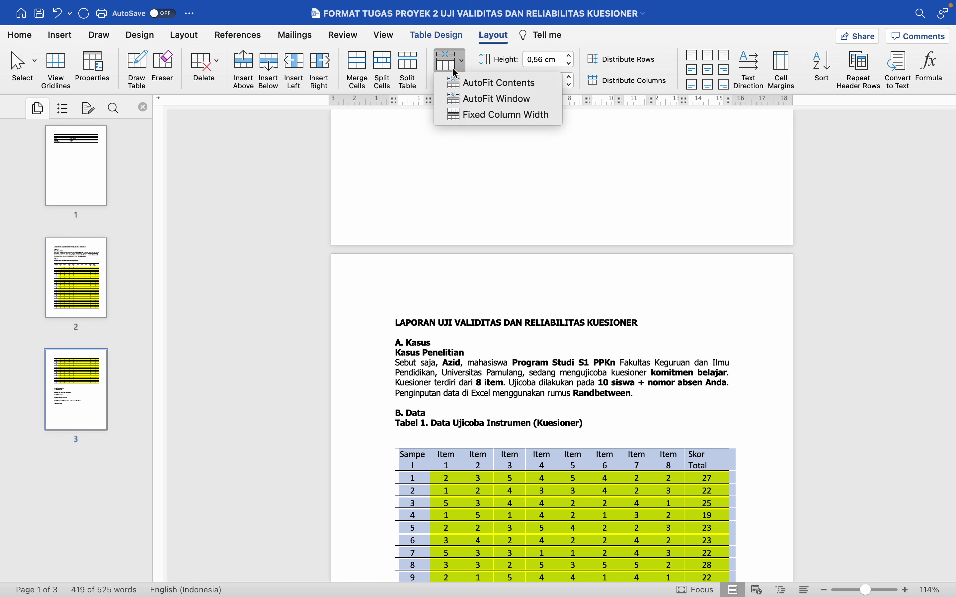
left_click(467, 102)
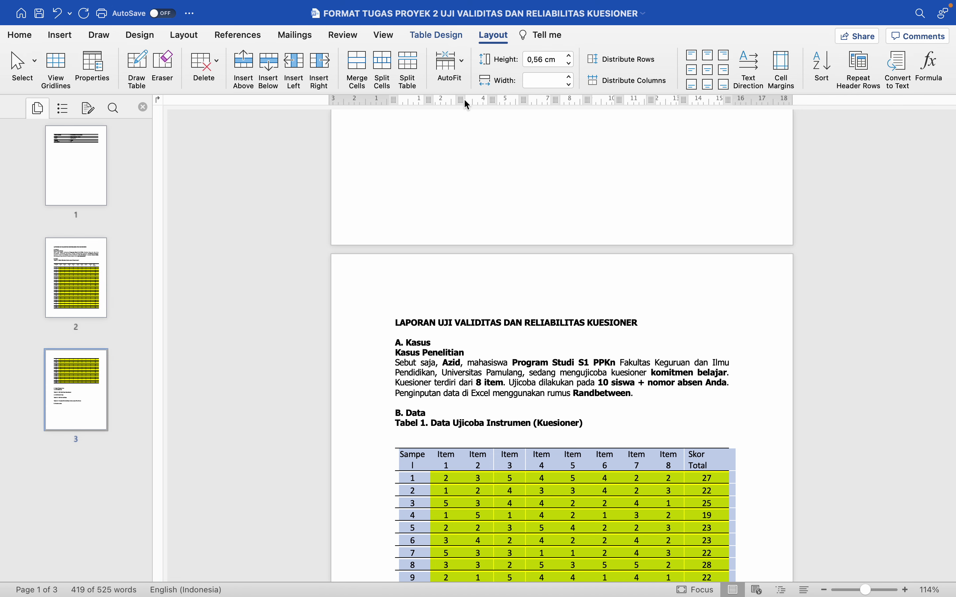
left_click(185, 35)
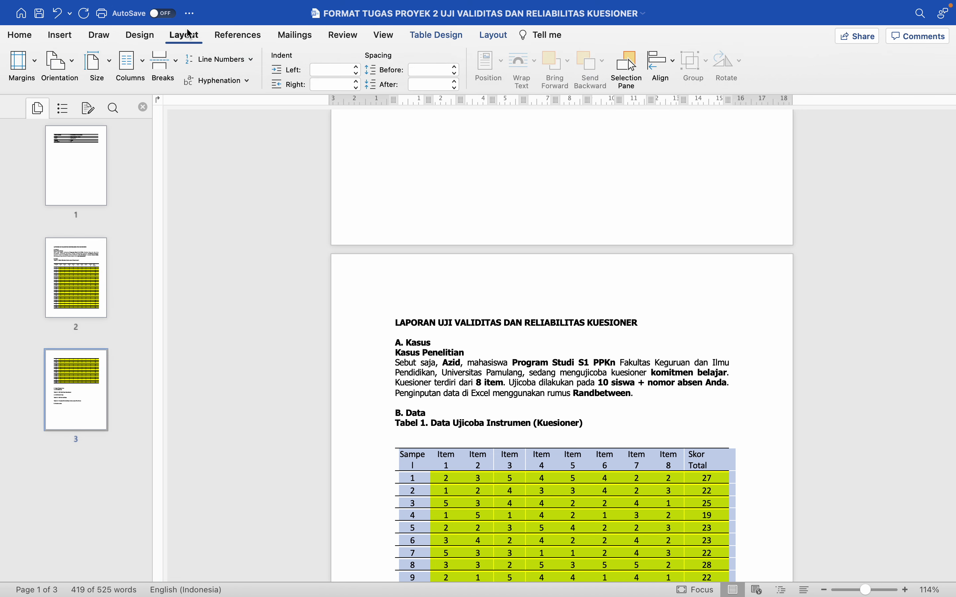
left_click(490, 36)
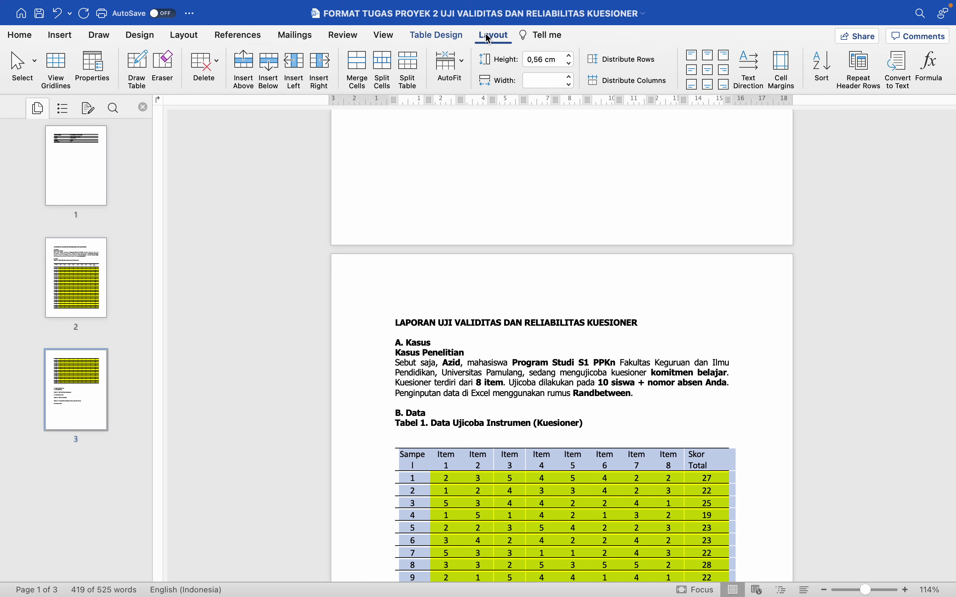
left_click(454, 65)
left_click(468, 84)
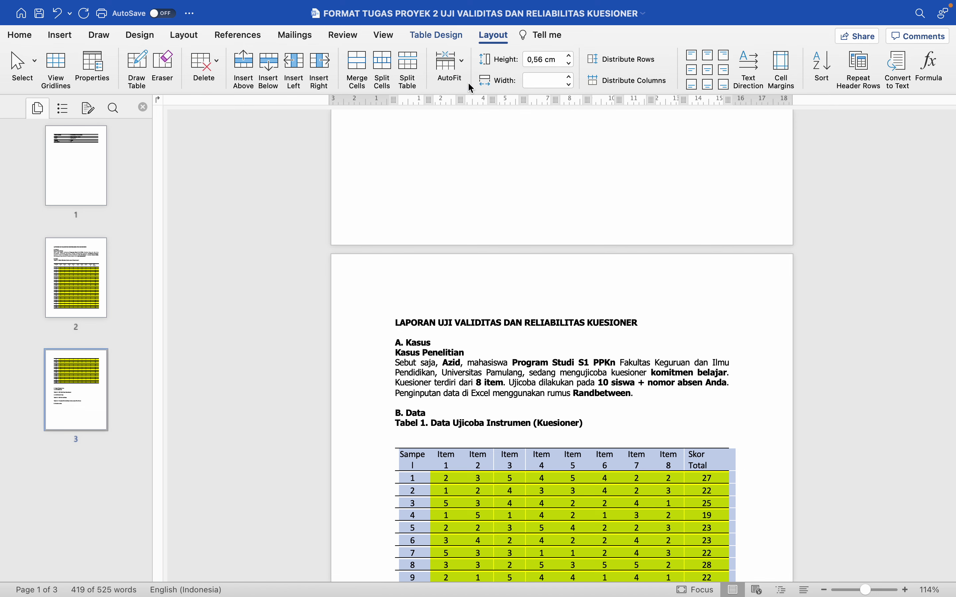
left_click(451, 65)
left_click(493, 96)
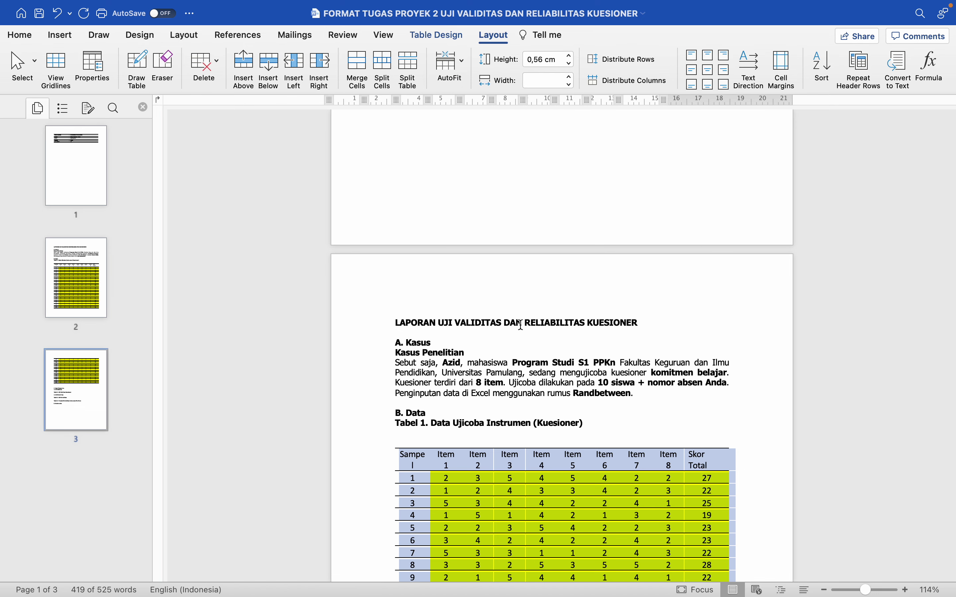
Step: Delete the empty lines between the Tabel 1 caption and the data table
scroll(521, 325, "down", 5)
left_click(493, 342)
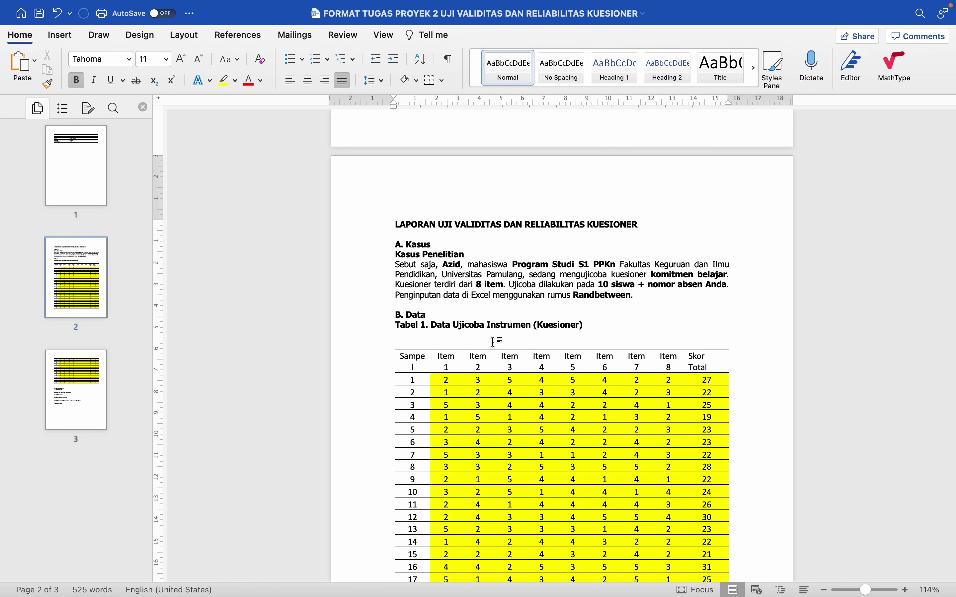
key("BackSpace")
key("BackSpace")
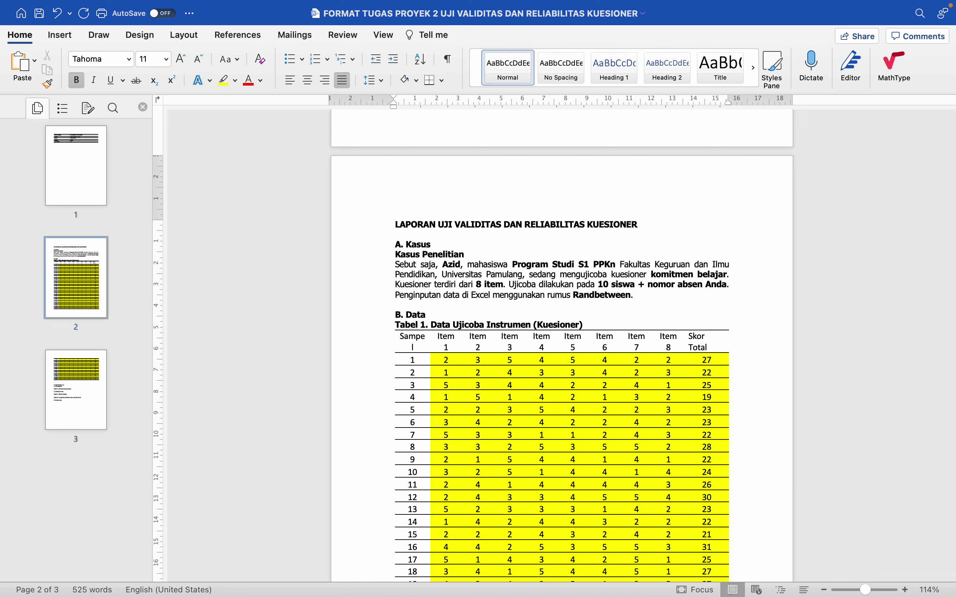
Step: Set the font of the entire data table to Tahoma, size 11
left_click(433, 348)
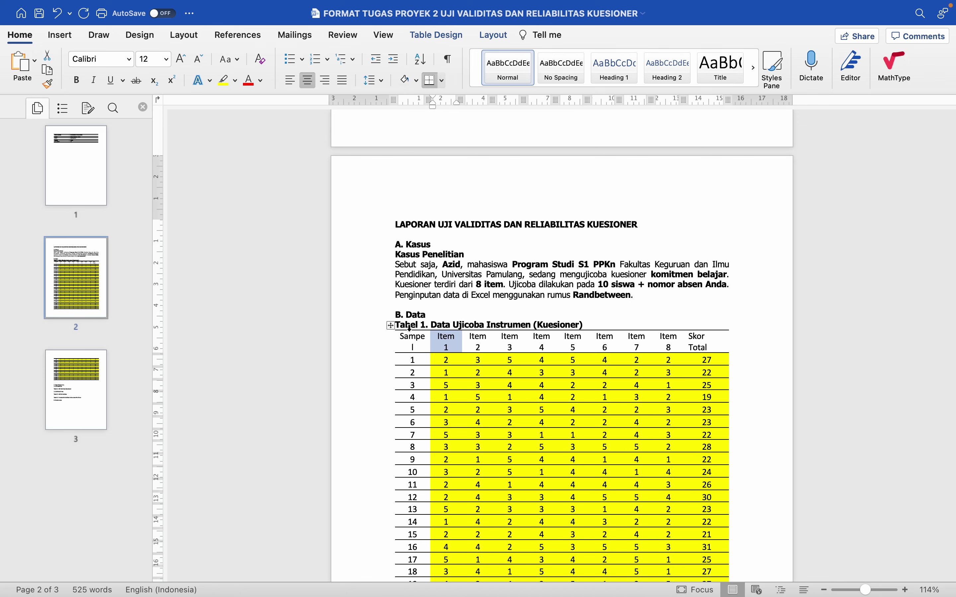
left_click(390, 326)
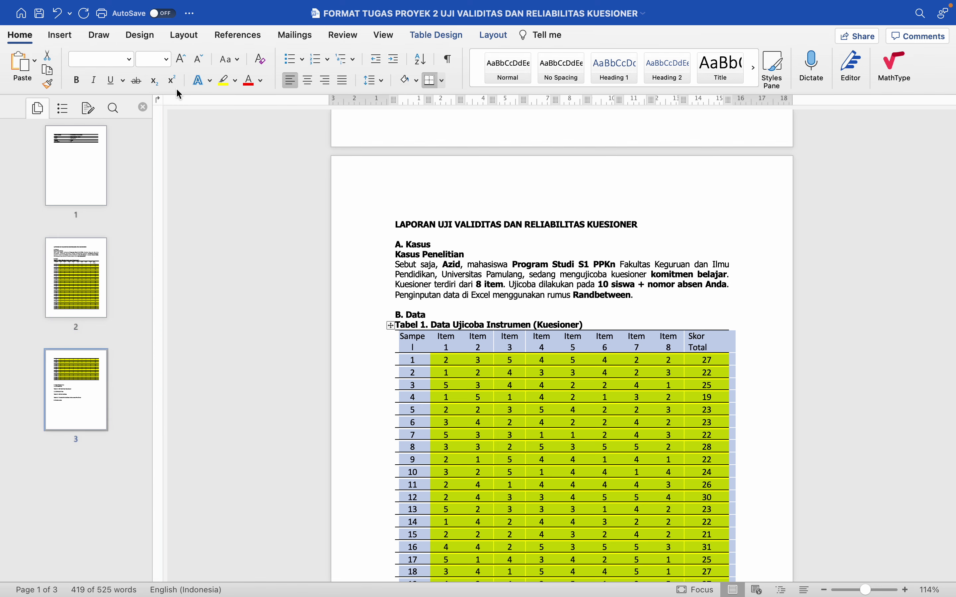
left_click(130, 59)
left_click(131, 175)
left_click(166, 60)
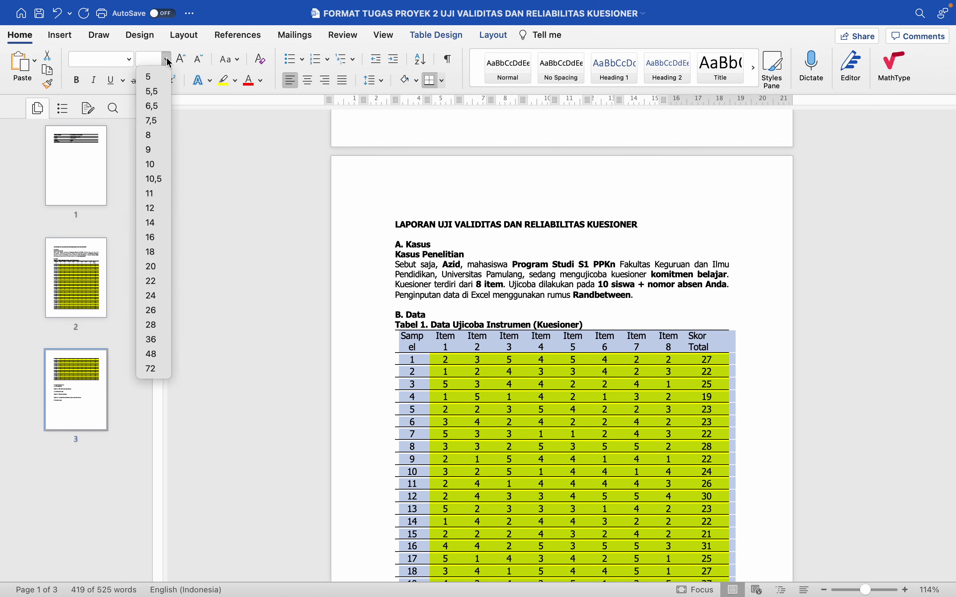
left_click(157, 197)
left_click(466, 287)
Step: Make the data table's header row, from Sampel through Skor Total, bold
scroll(466, 288, "down", 3)
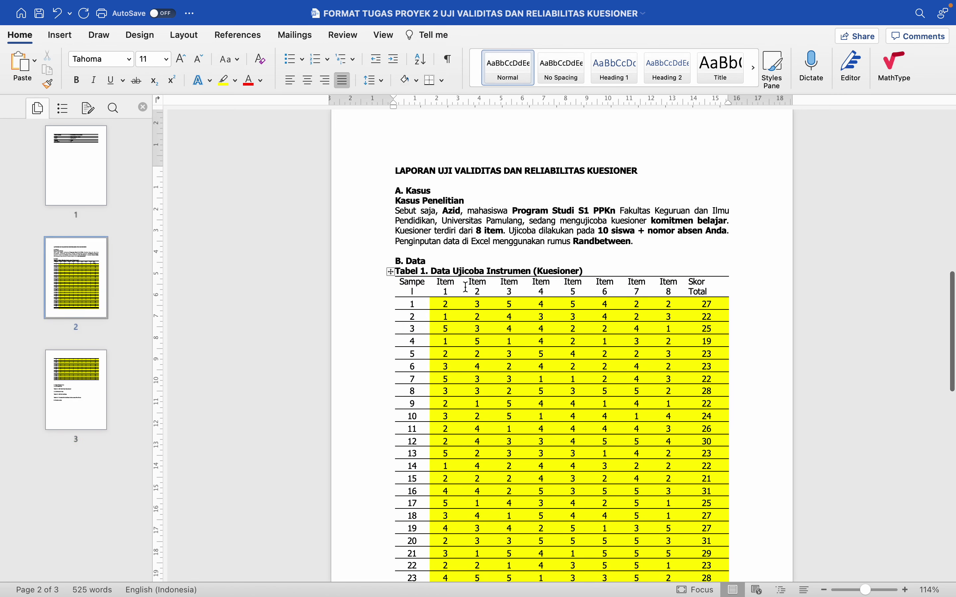
scroll(466, 288, "down", 5)
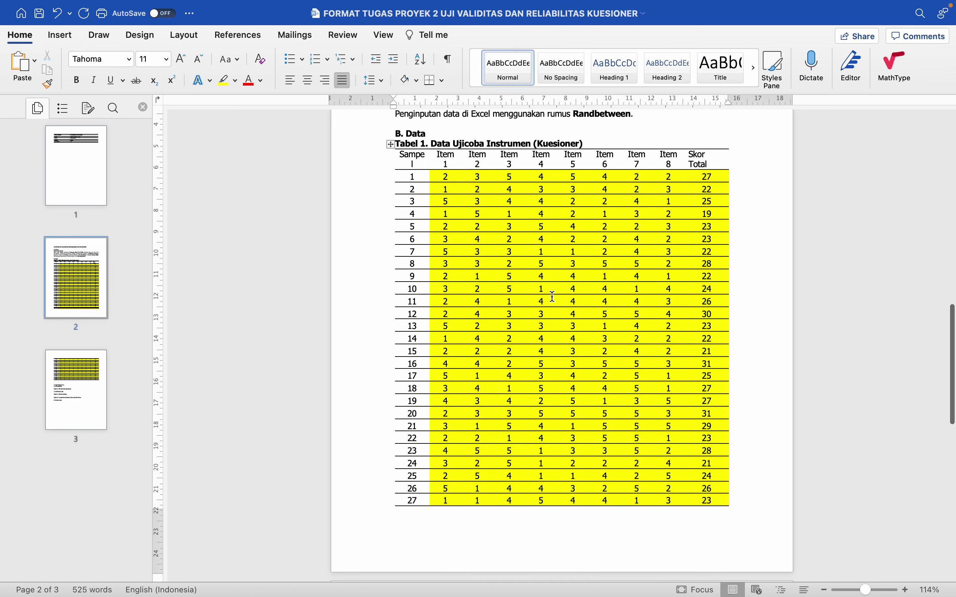
scroll(553, 297, "up", 2)
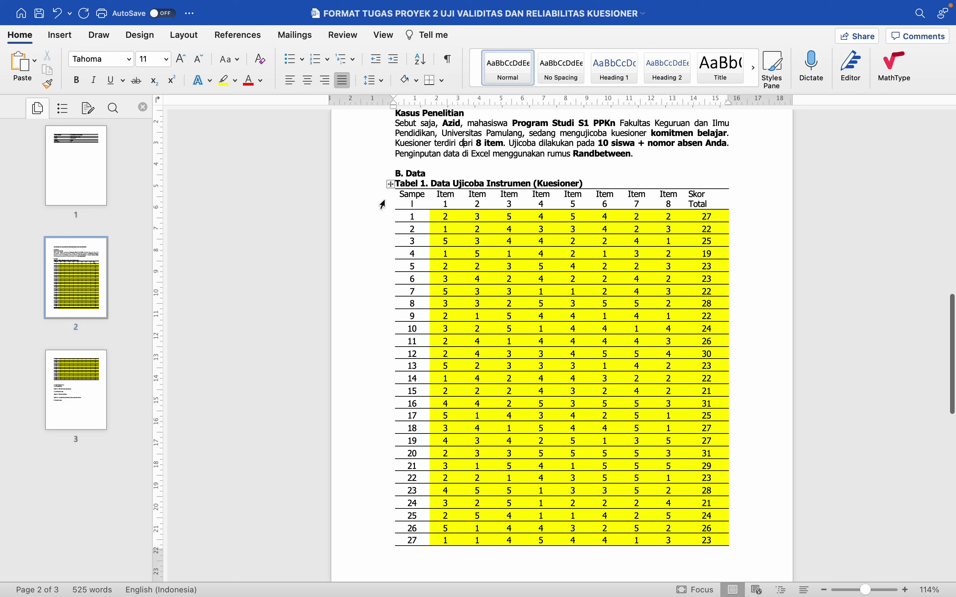
left_click(382, 204)
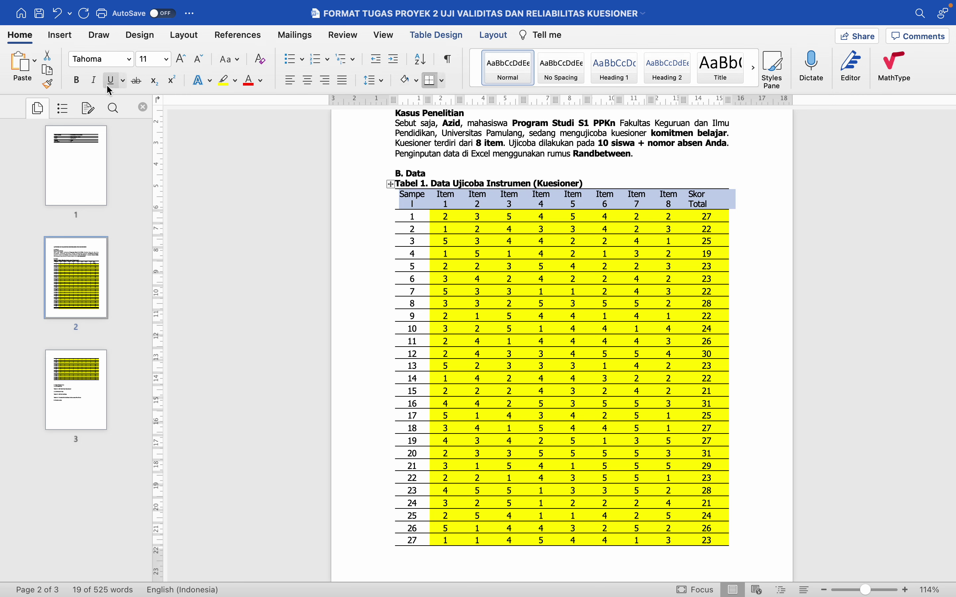
left_click(78, 81)
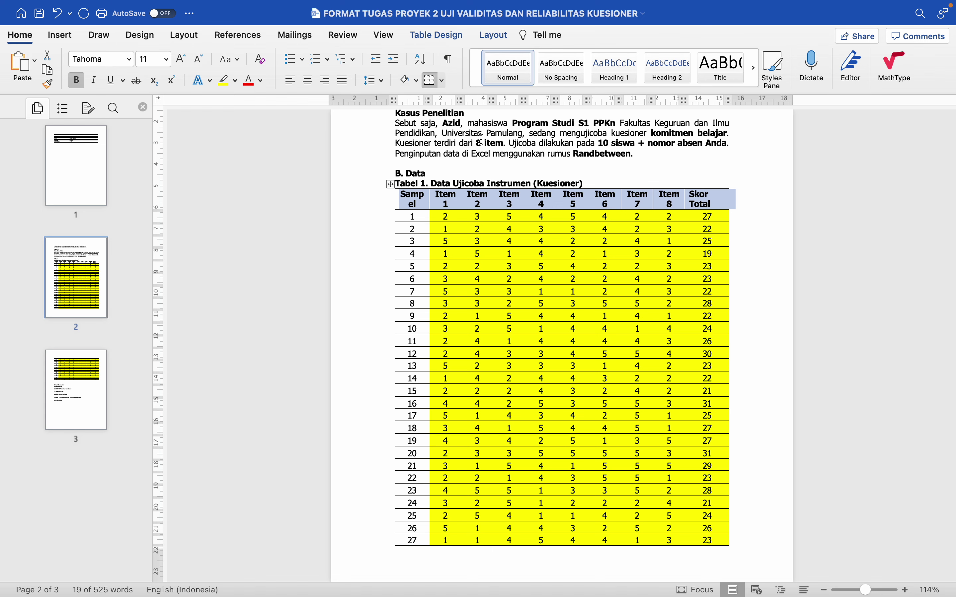
Step: Reapply AutoFit Contents and AutoFit Window to the whole data table with its bold header
left_click(391, 184)
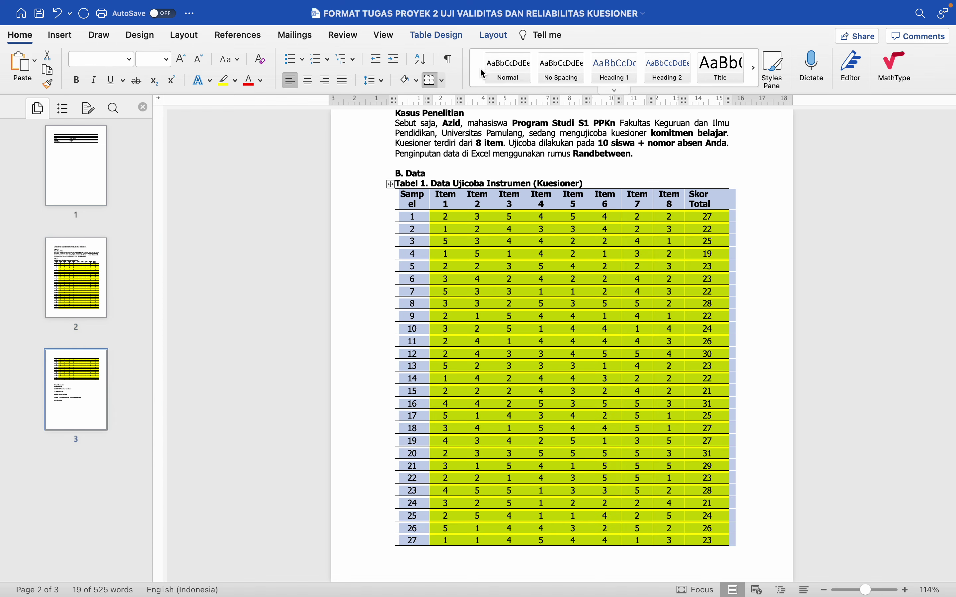
left_click(488, 43)
left_click(454, 73)
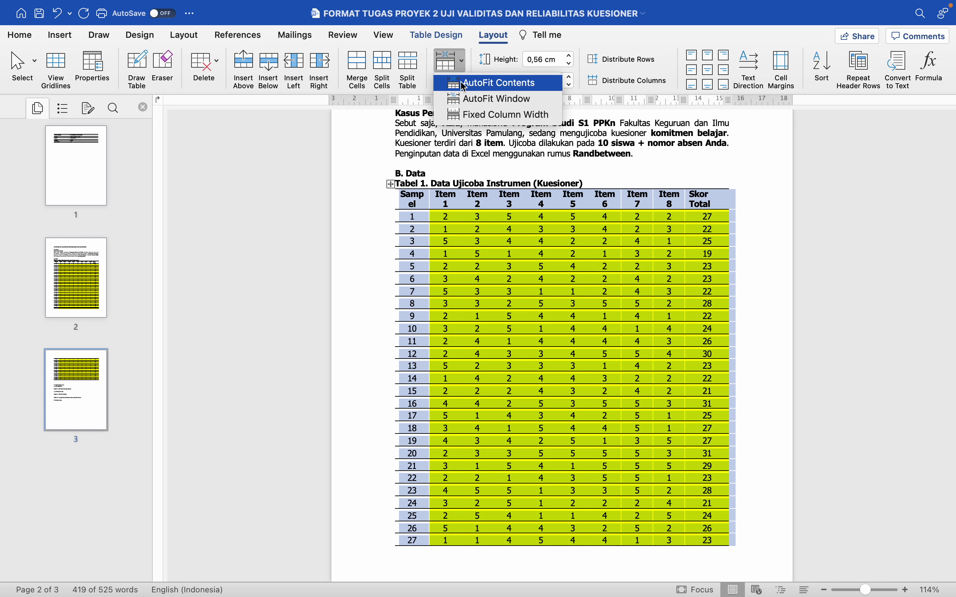
left_click(464, 87)
left_click(450, 73)
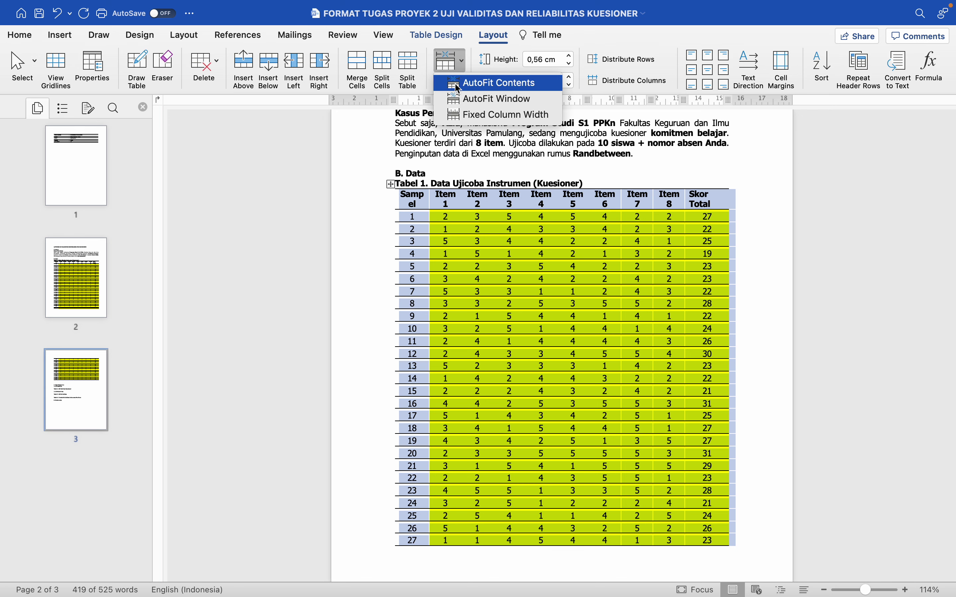
left_click(466, 101)
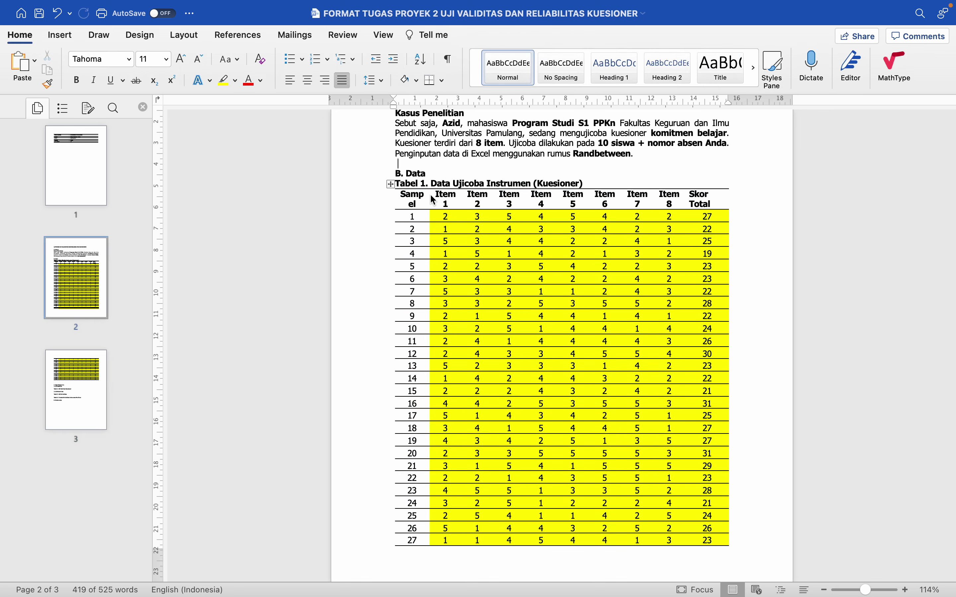
Step: Rotate the data table's header row text to read vertically from bottom to top and centre it within its cells
left_click(382, 206)
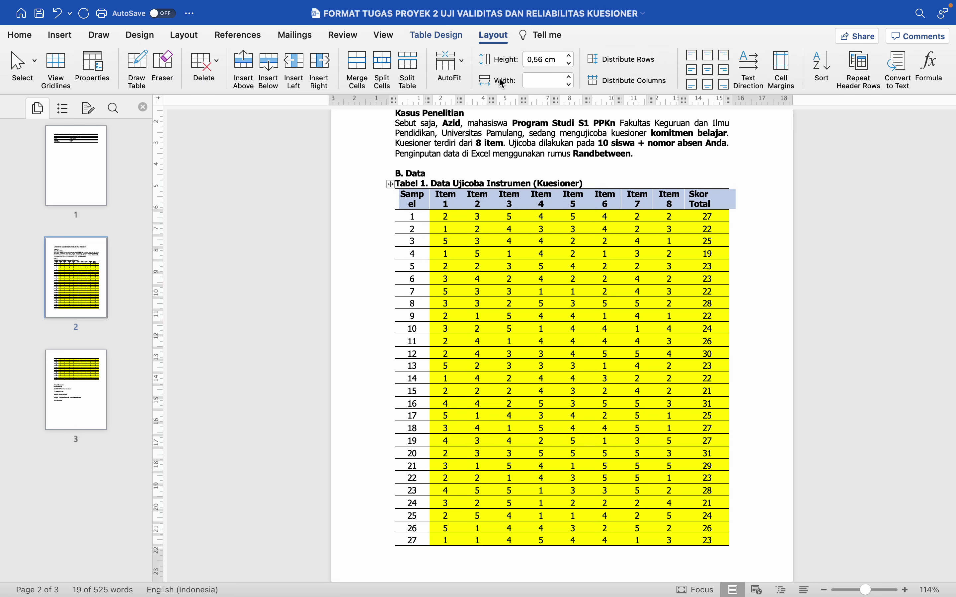
left_click(751, 74)
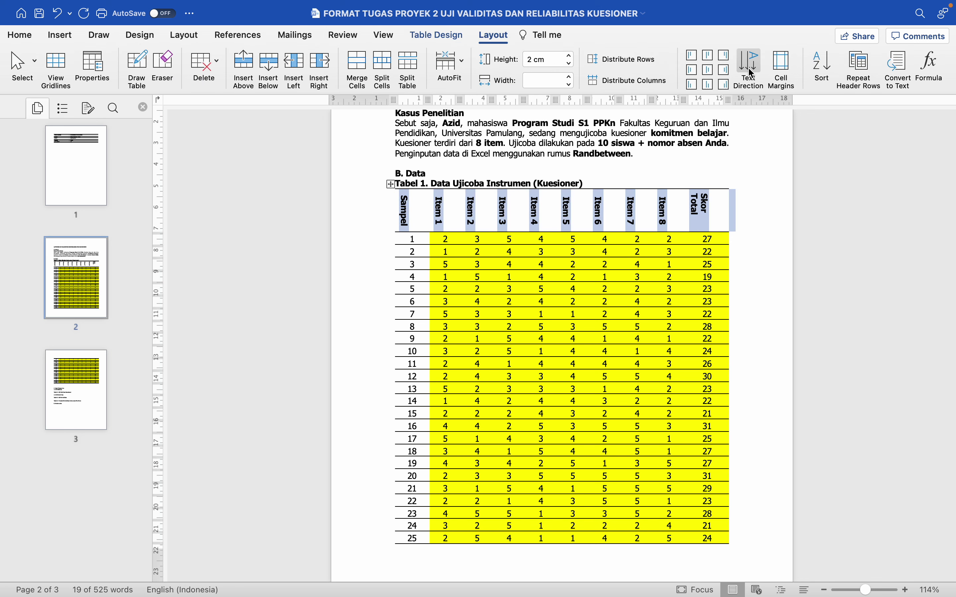
left_click(752, 74)
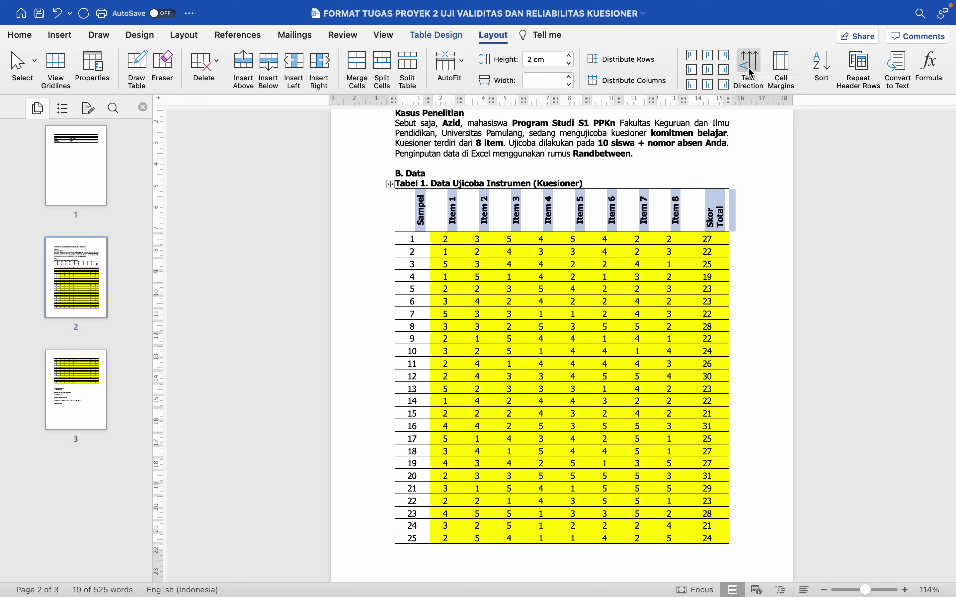
left_click(709, 70)
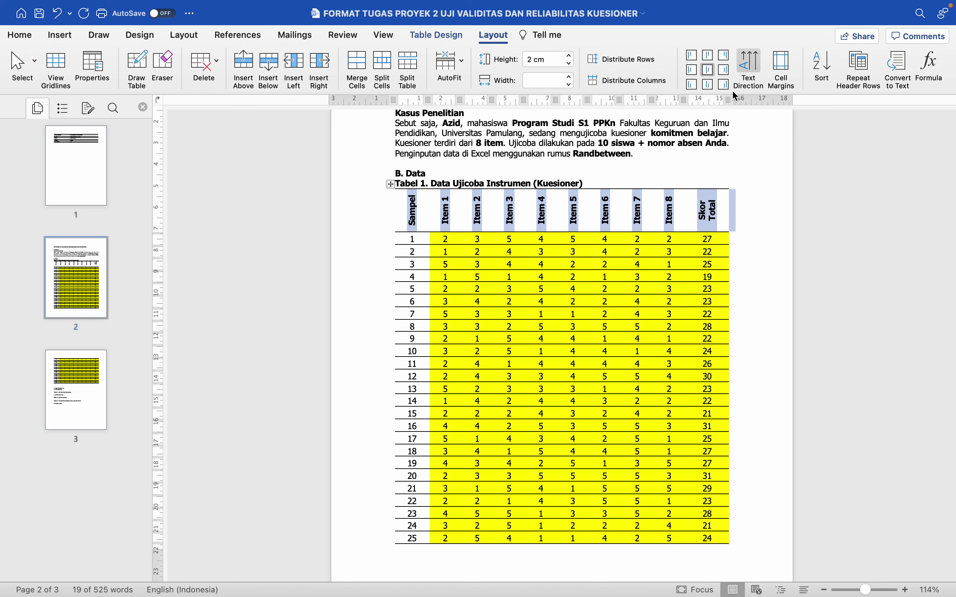
left_click(757, 182)
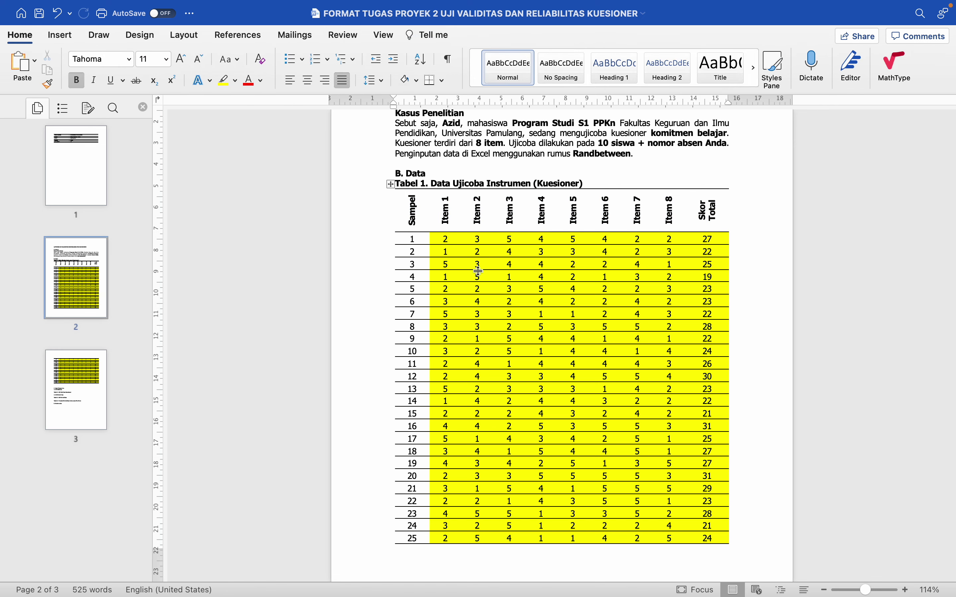
Step: Examine how the data table continues across the page break compared with its header row on the first page
scroll(428, 249, "down", 5)
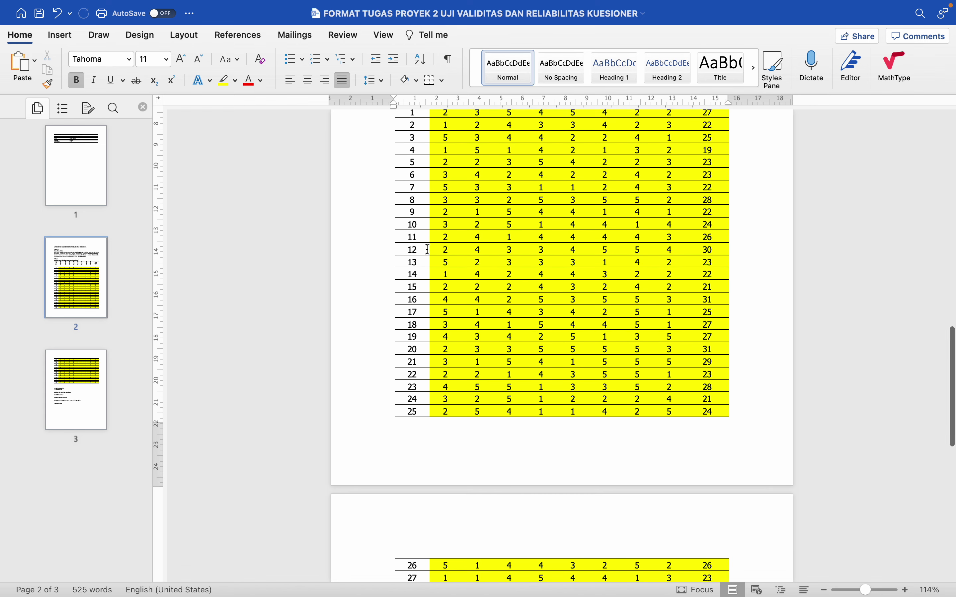
scroll(428, 249, "down", 6)
left_click(434, 395)
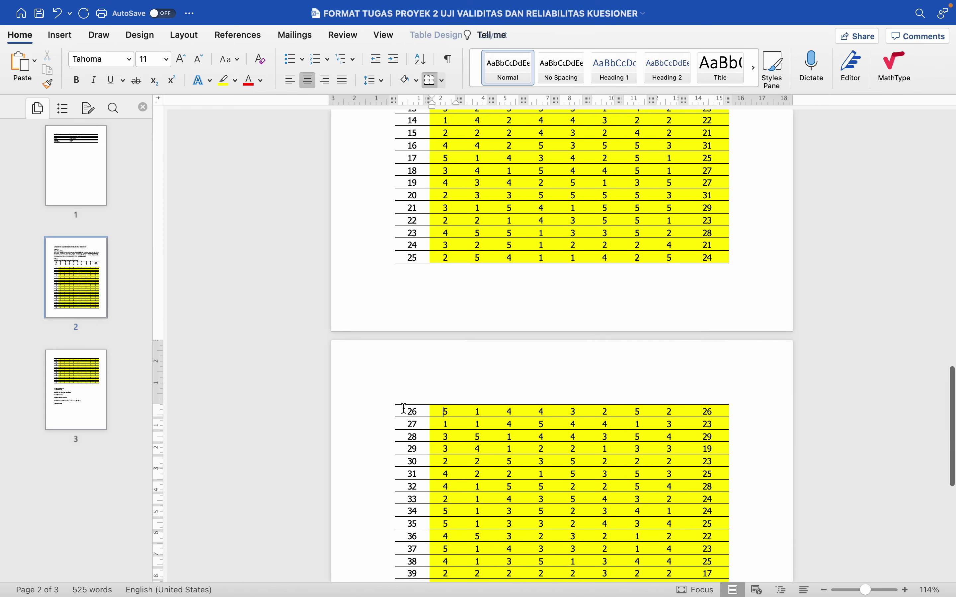
scroll(434, 399, "up", 11)
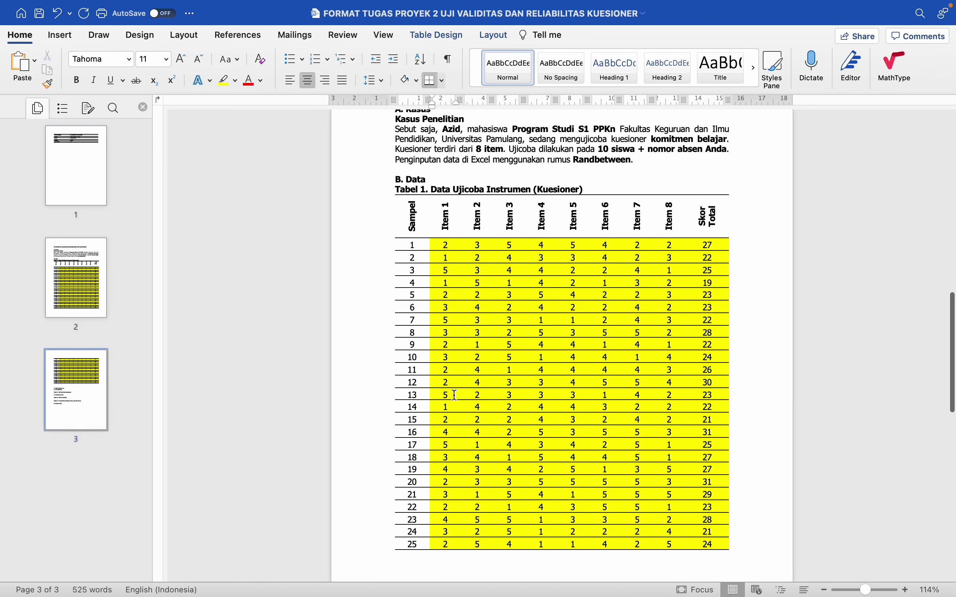
left_click(389, 226)
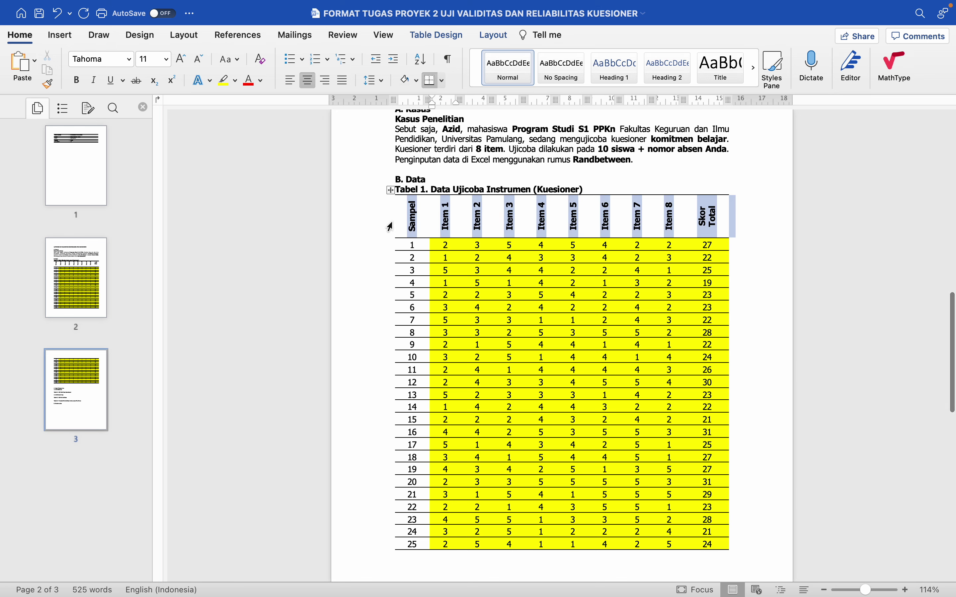
left_click(794, 222)
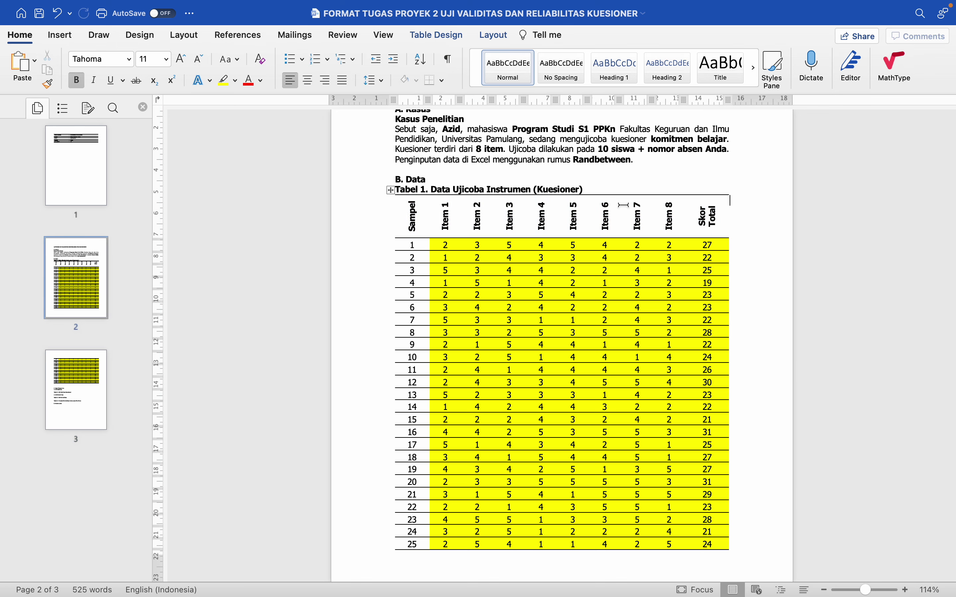
scroll(597, 245, "down", 10)
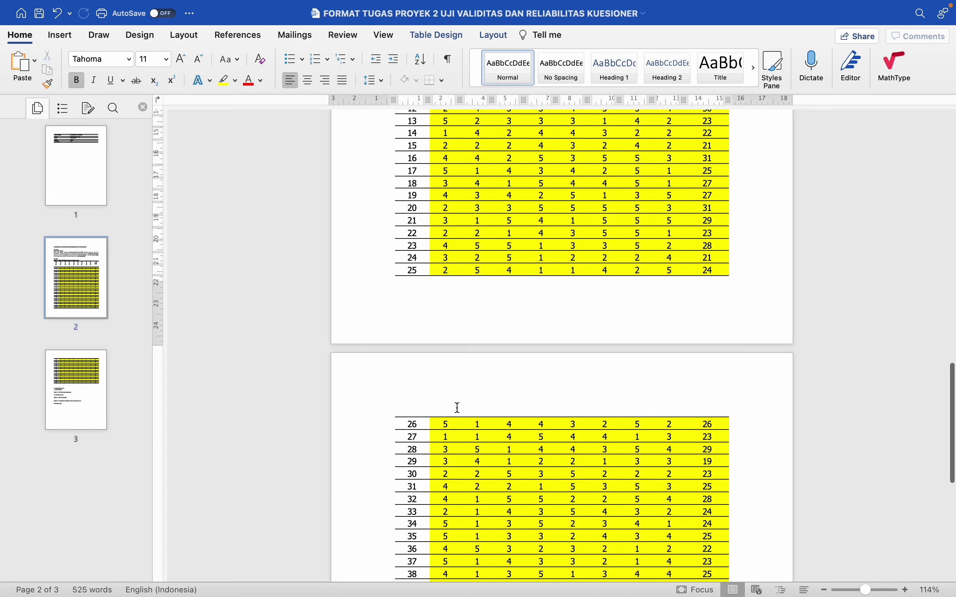
scroll(452, 415, "up", 10)
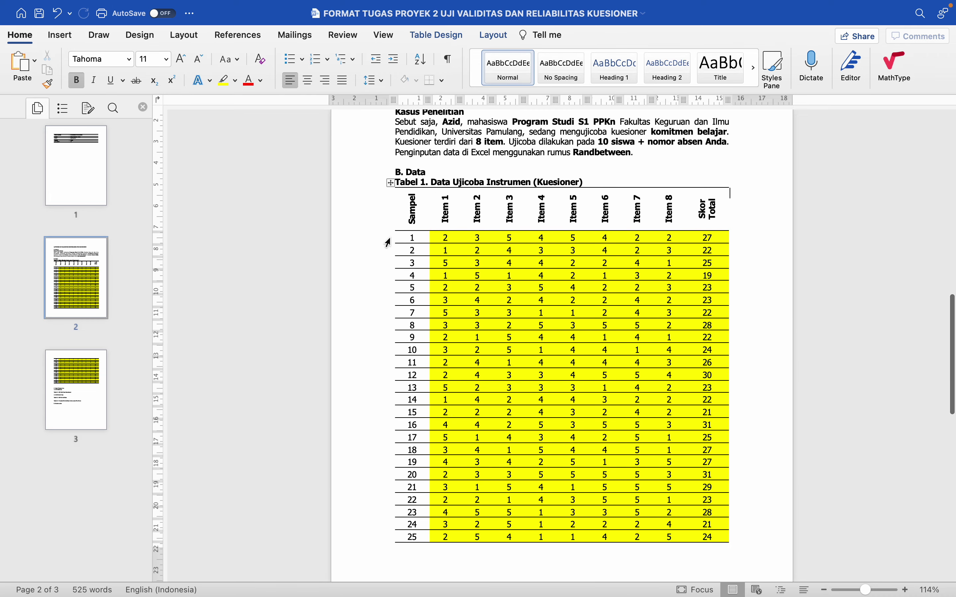
Step: Set the data table's first row to repeat as header row at the top of each page
left_click(385, 211)
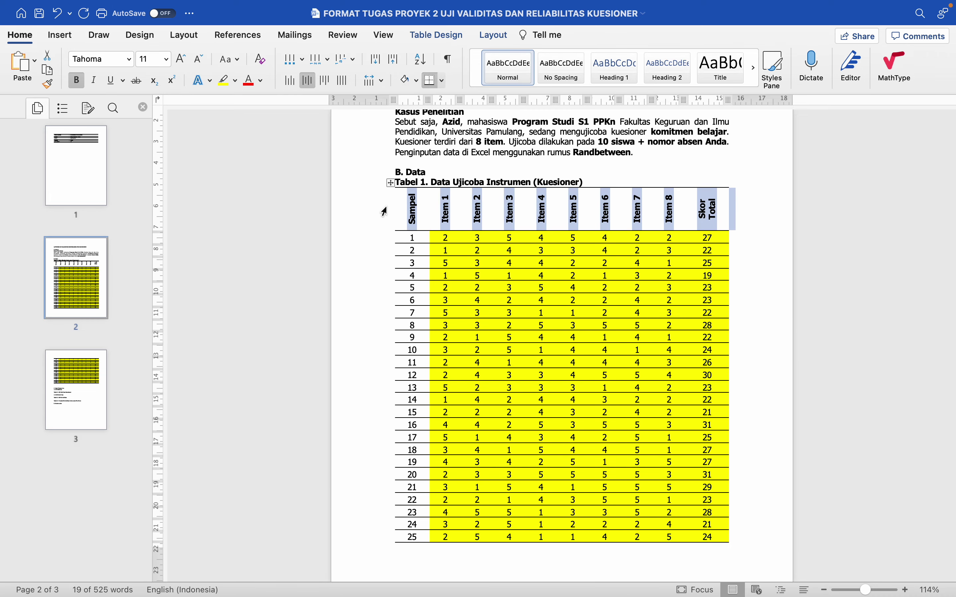
right_click(414, 215)
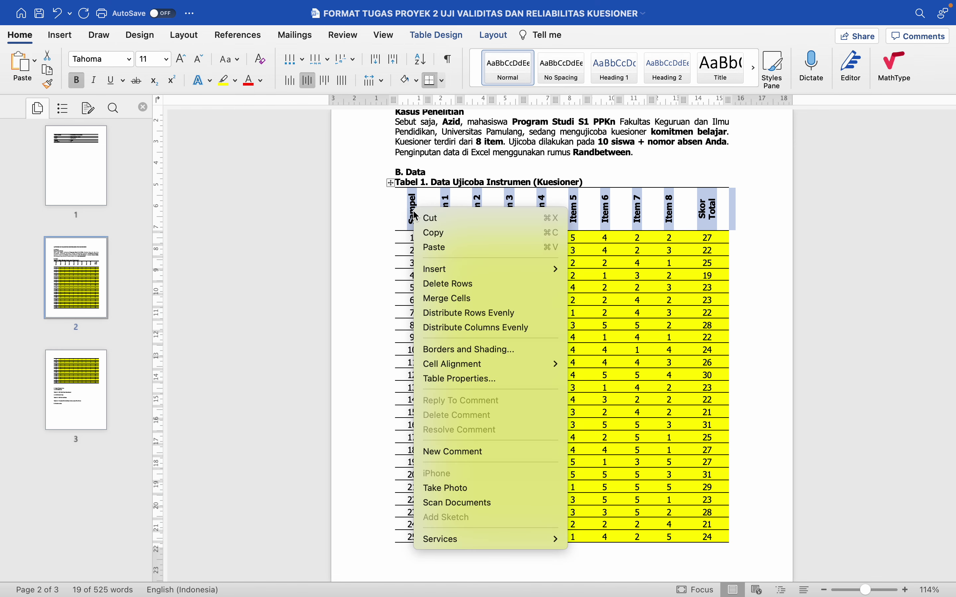
left_click(470, 380)
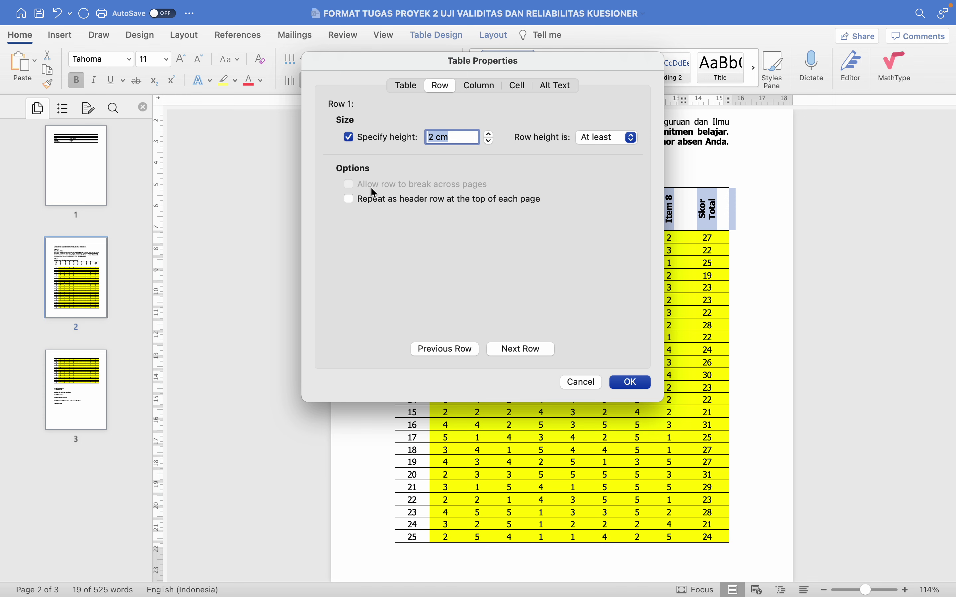
left_click(632, 383)
scroll(635, 380, "down", 5)
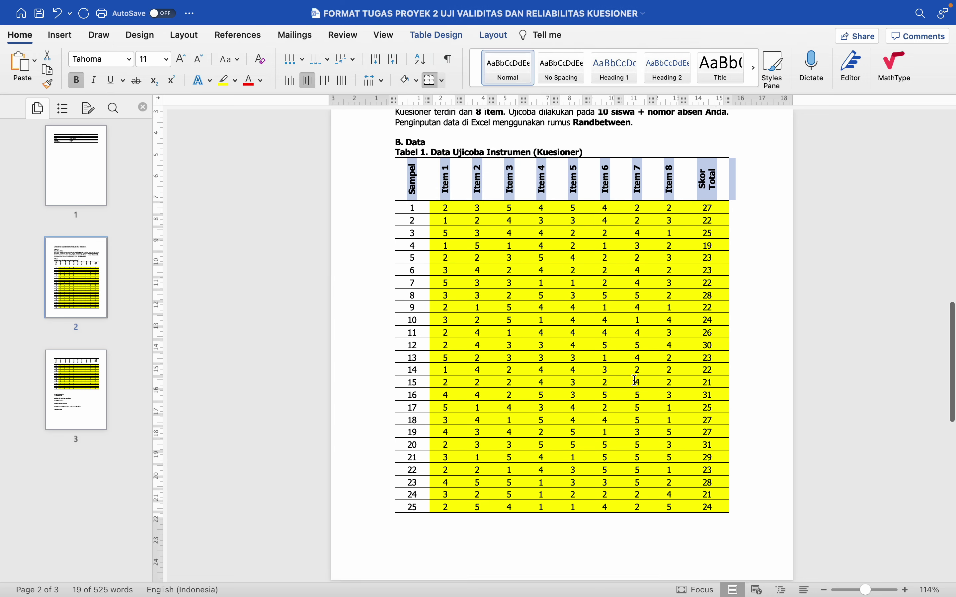
scroll(635, 381, "down", 3)
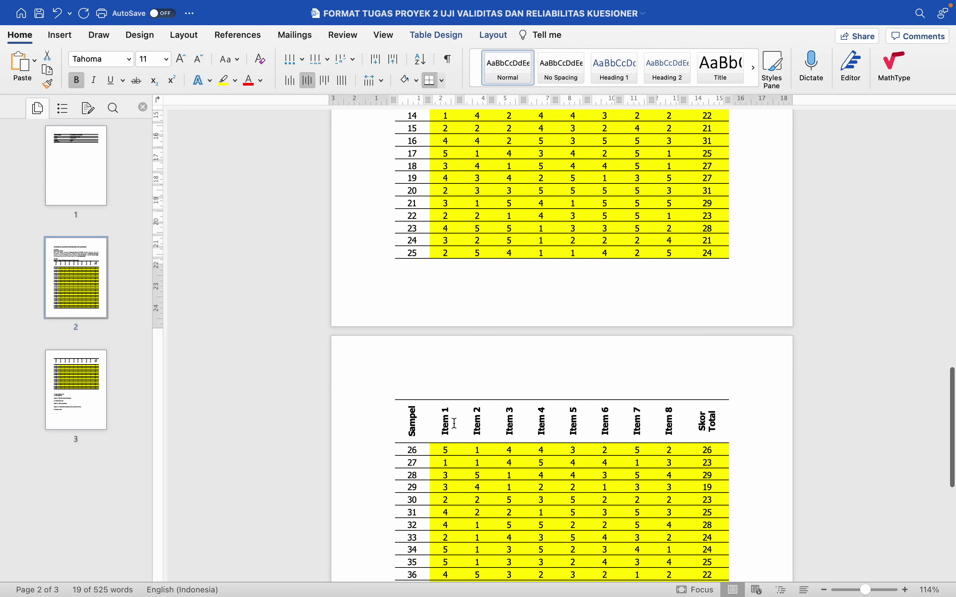
scroll(455, 424, "down", 3)
scroll(430, 456, "up", 10)
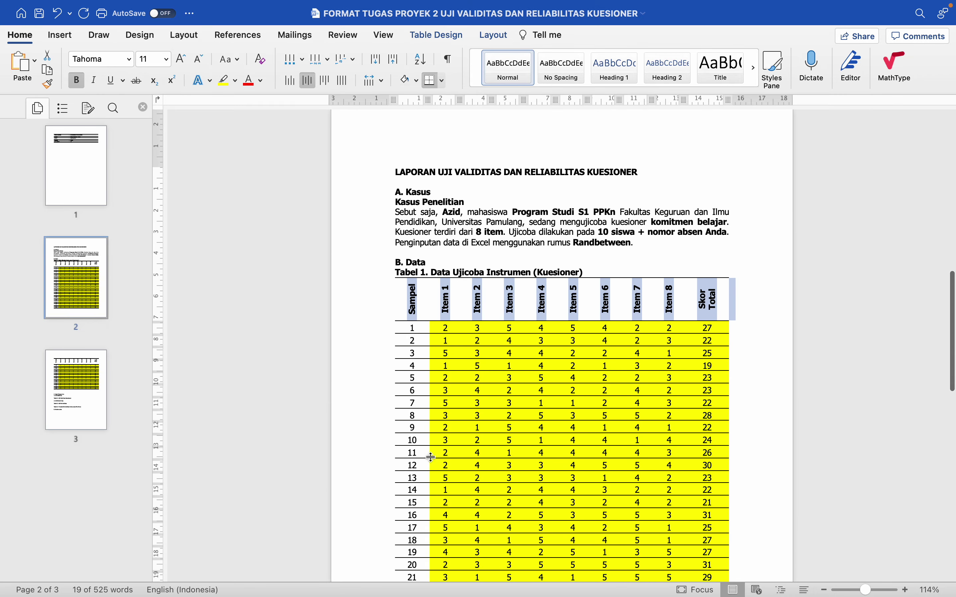
left_click(446, 287)
Step: Delete one empty line above the C. Hasil Pengujian heading and the empty line between 1. Uji Validitas and the Tabel 2 caption
scroll(446, 285, "down", 2)
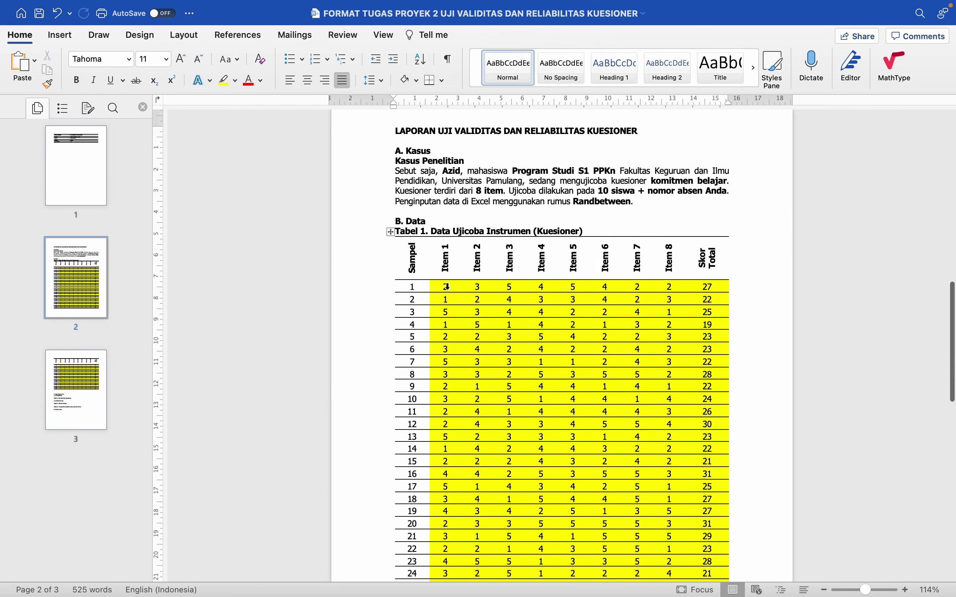
scroll(447, 288, "down", 15)
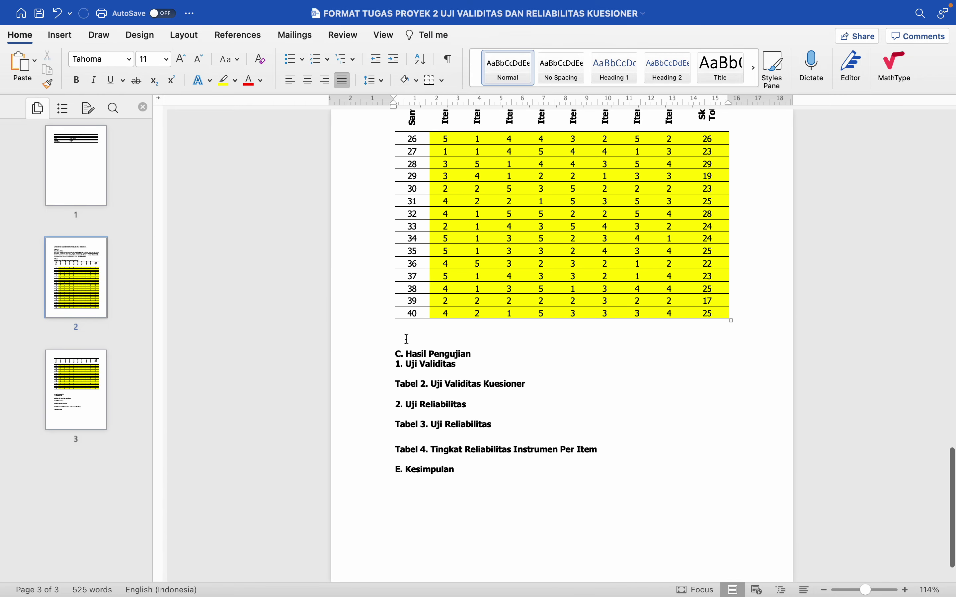
key("BackSpace")
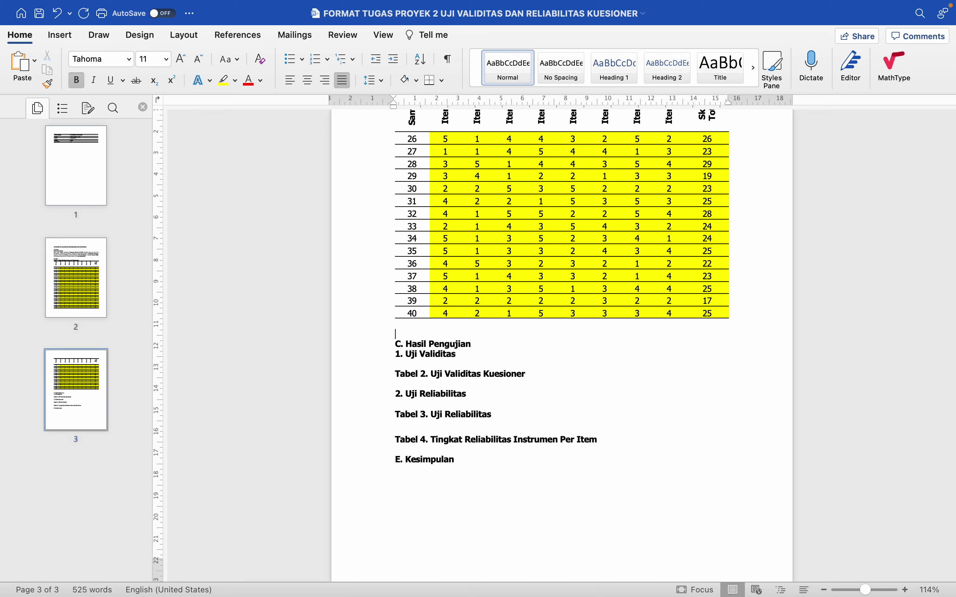
left_click(409, 365)
key("BackSpace")
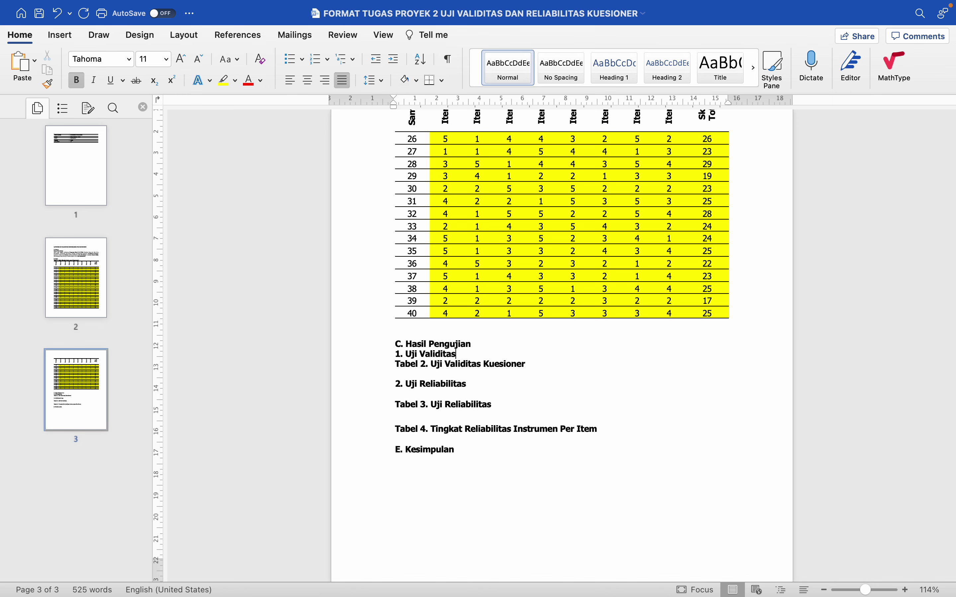
Step: Add two empty lines below the caption Tabel 2. Uji Validitas Kuesioner
left_click(548, 363)
key("Return")
key("Return")
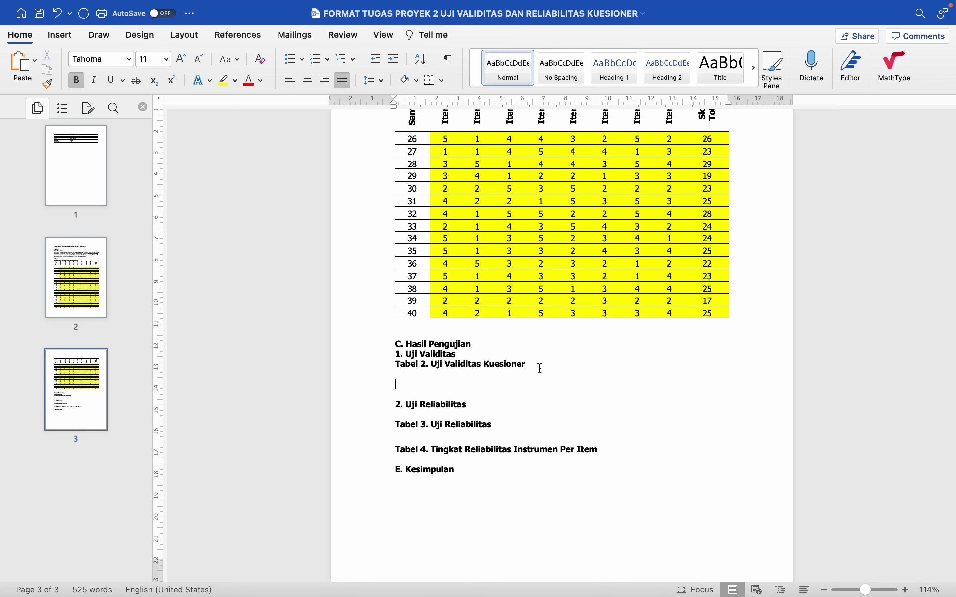
Step: Take the report out of full screen, switch to SPSS and narrow the output viewer window to just beyond the Correlations table
mouse_move(5, 4)
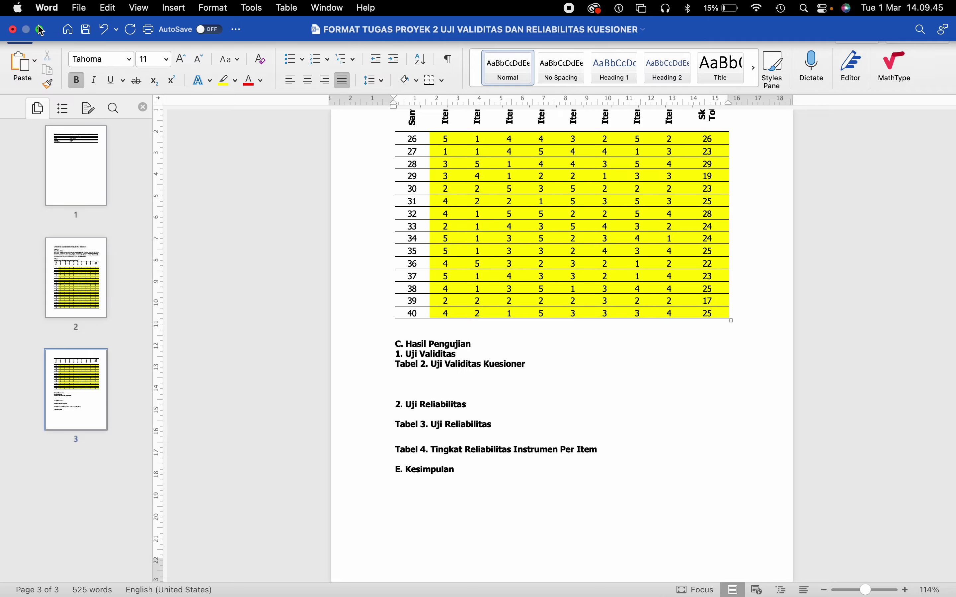
left_click(41, 30)
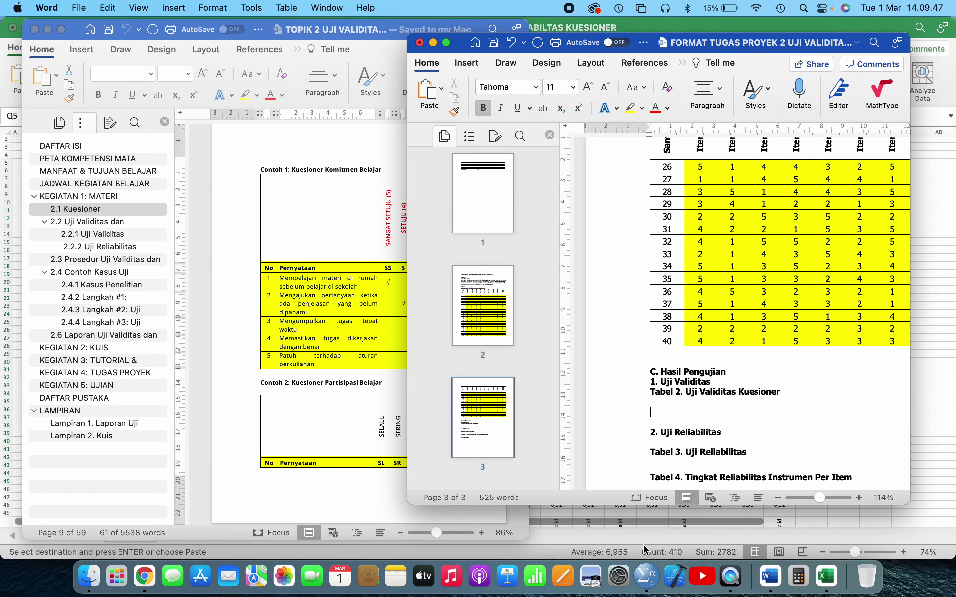
left_click(648, 577)
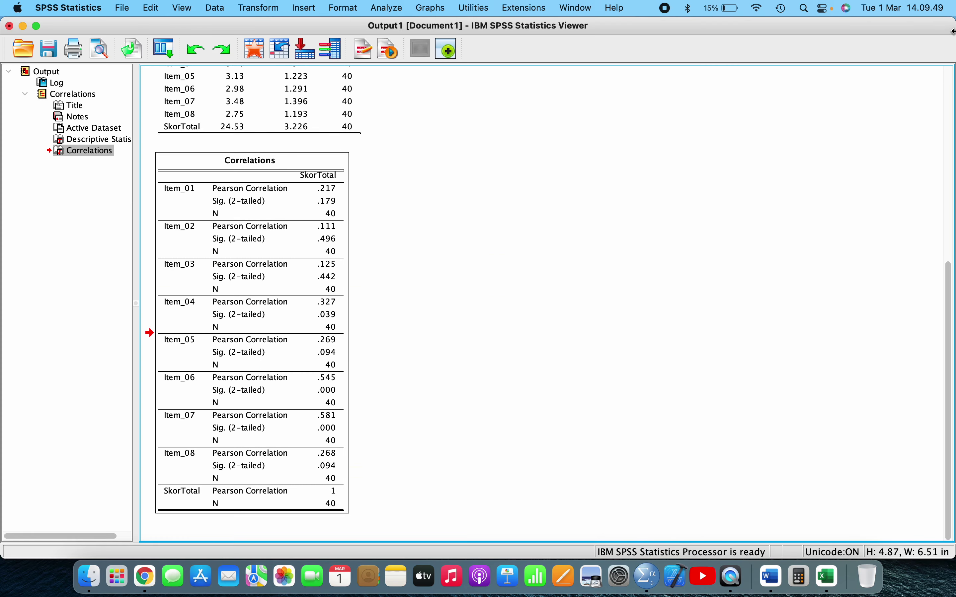
left_click_drag(931, 32, 406, 174)
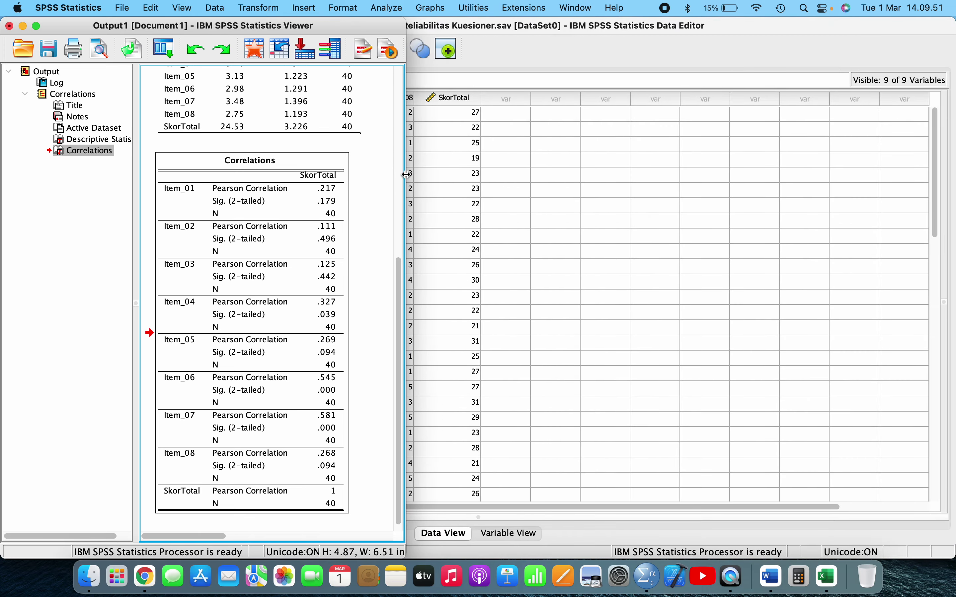
Step: Narrow the SPSS Data Editor window slightly and switch back to the Word report
left_click(771, 578)
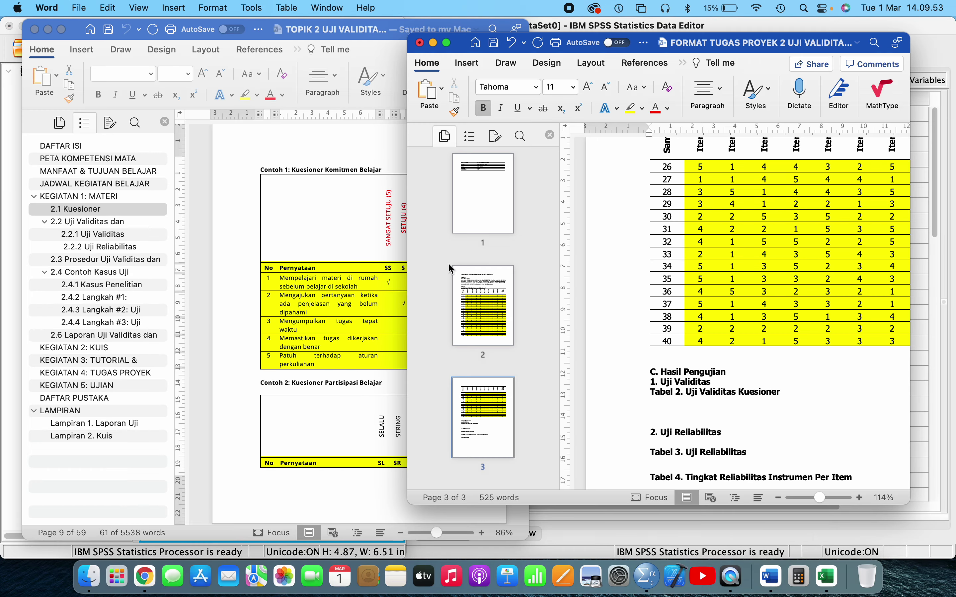
left_click(647, 577)
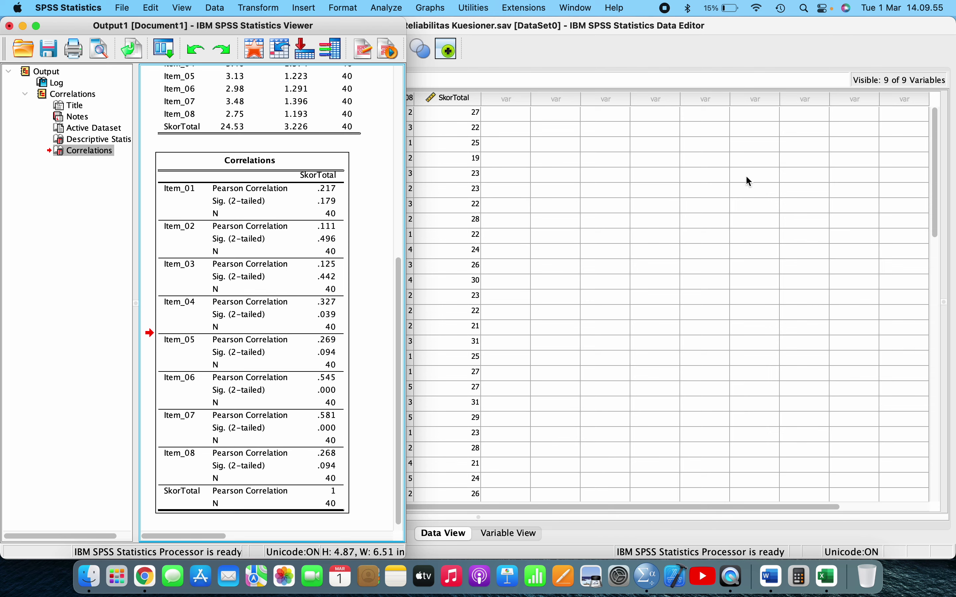
left_click_drag(954, 30, 912, 32)
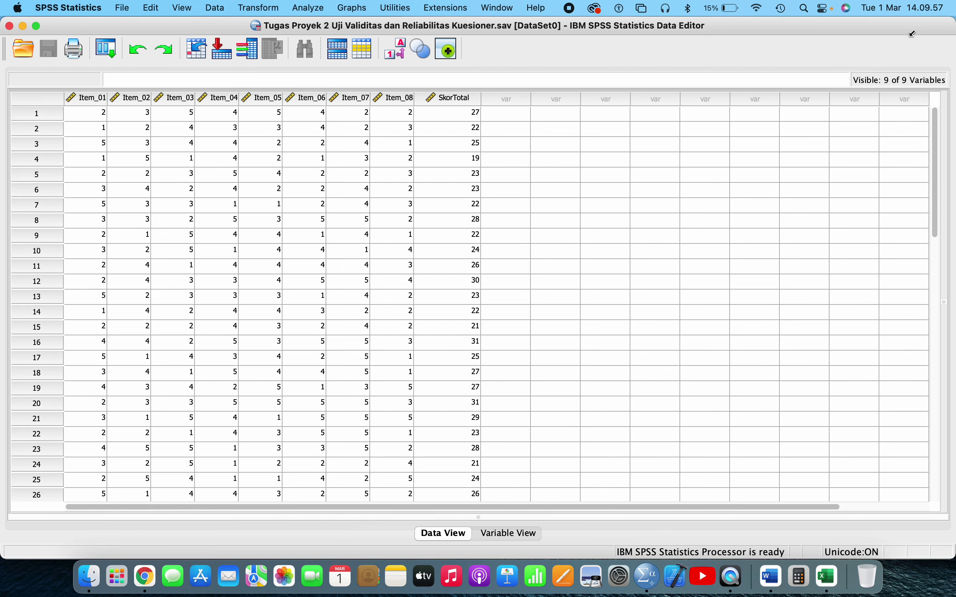
left_click(770, 577)
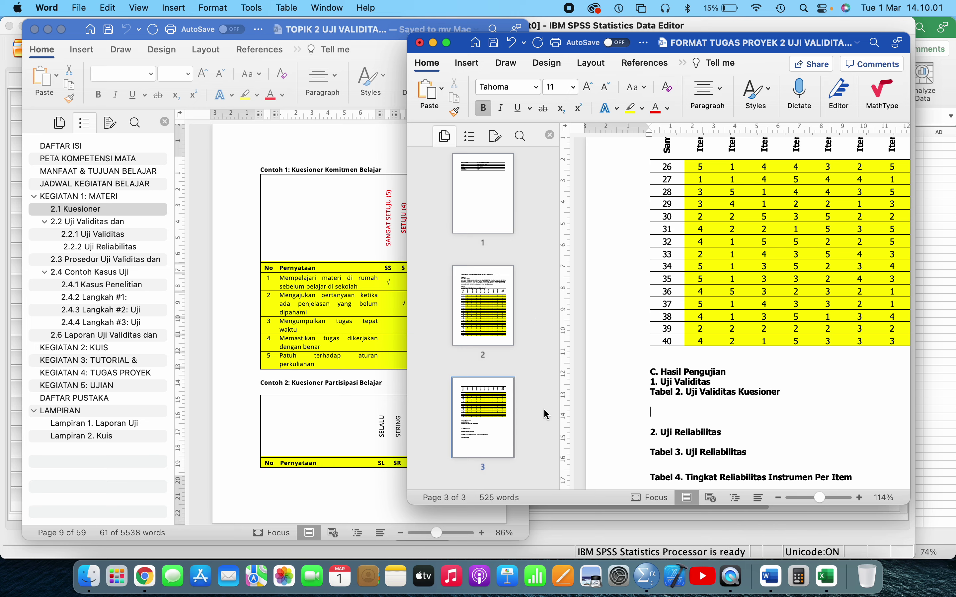
Step: Switch to the Output1 viewer in SPSS and copy the Correlations table of the items against SkorTotal
left_click(641, 584)
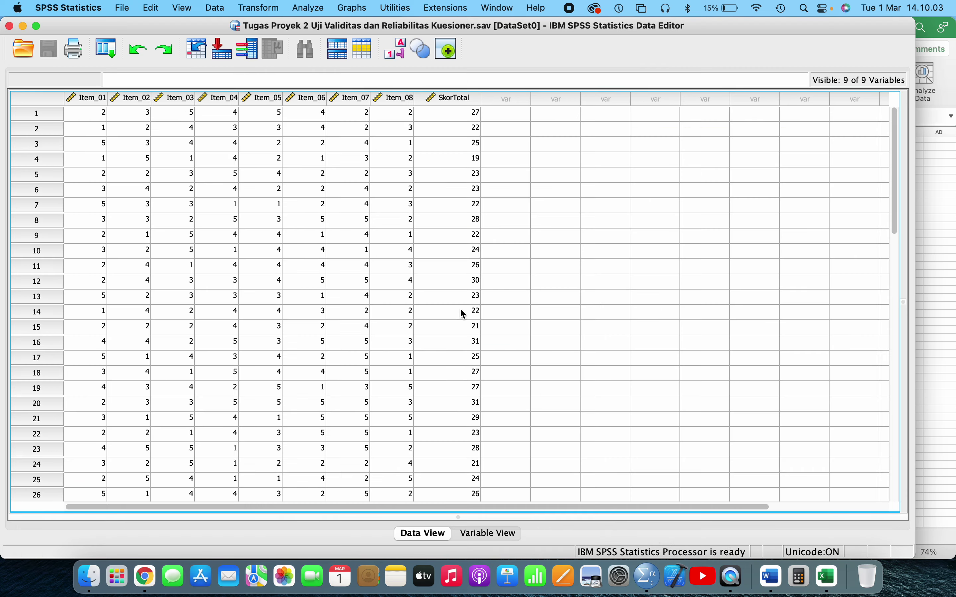
left_click(510, 6)
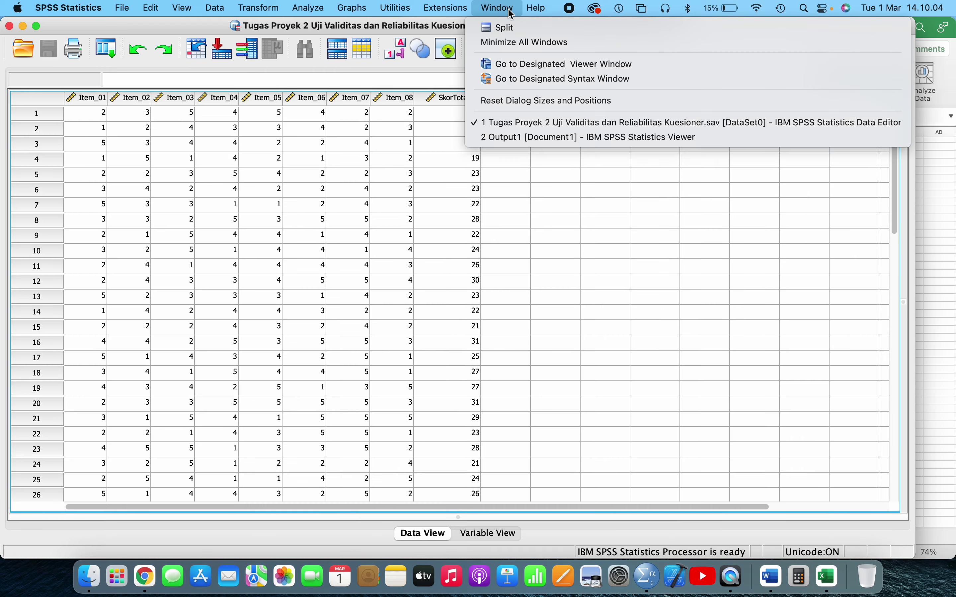
left_click(520, 138)
left_click(242, 192)
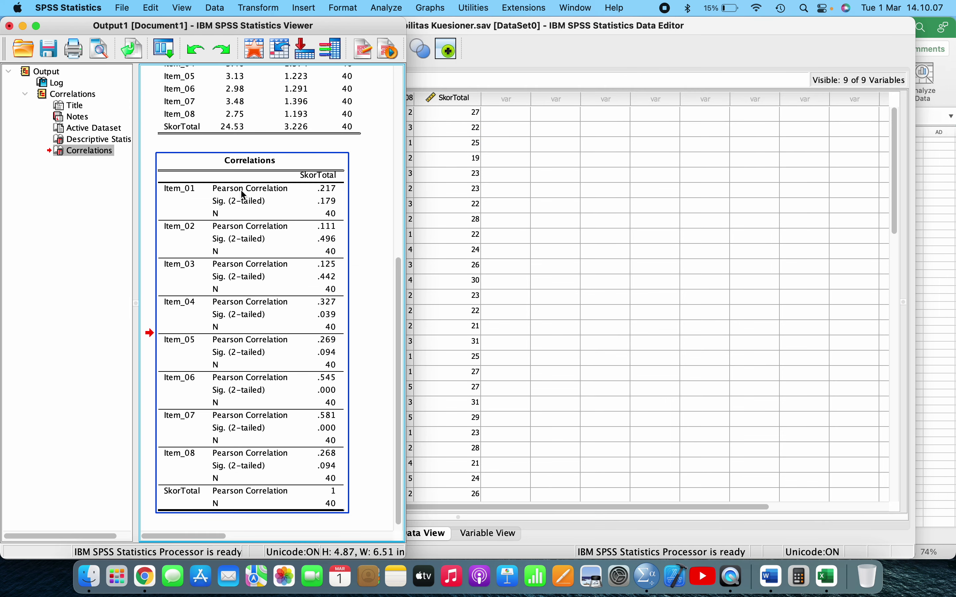
right_click(243, 194)
left_click(260, 212)
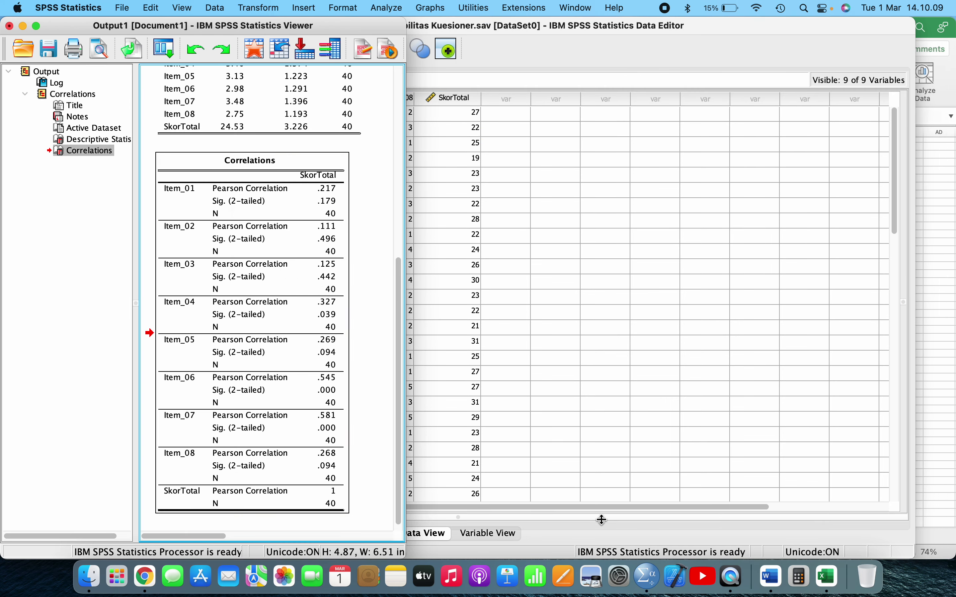
Step: Switch to the Word report, make it full screen and add five more empty lines between the Tabel 2 caption and 2. Uji Reliabilitas
left_click(771, 577)
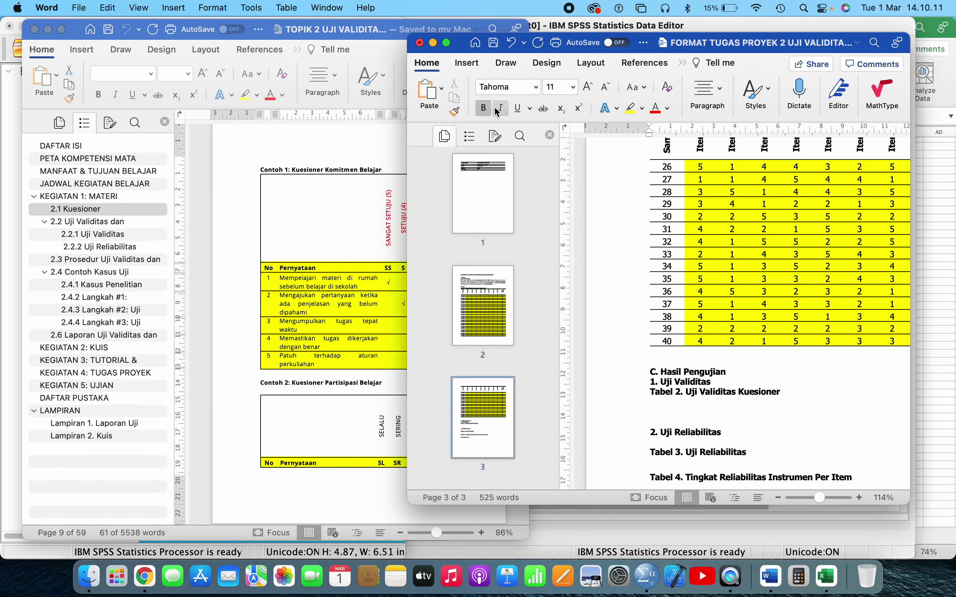
left_click(447, 42)
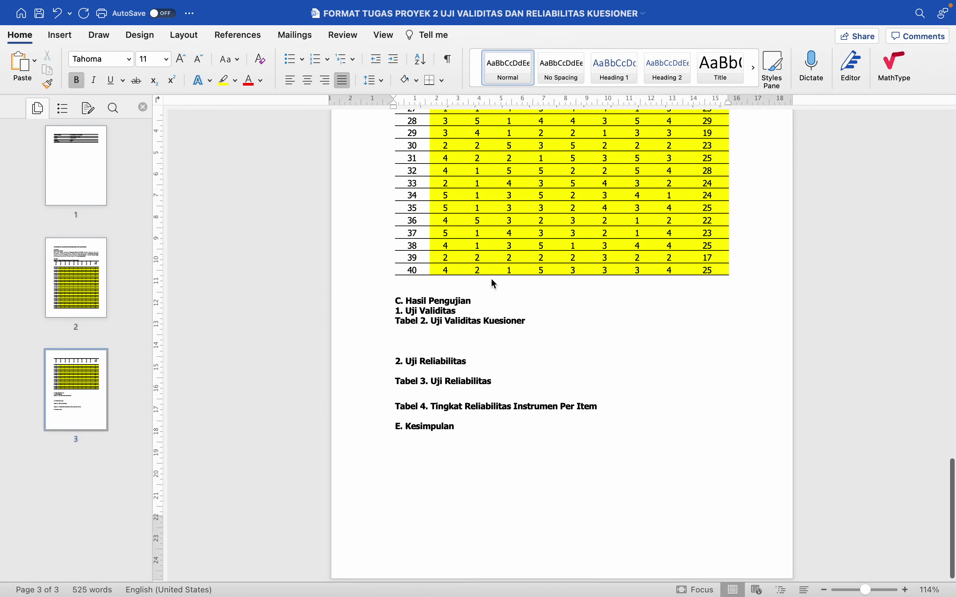
left_click(467, 339)
key("Return")
key("Return")
key("Return")
key("Return")
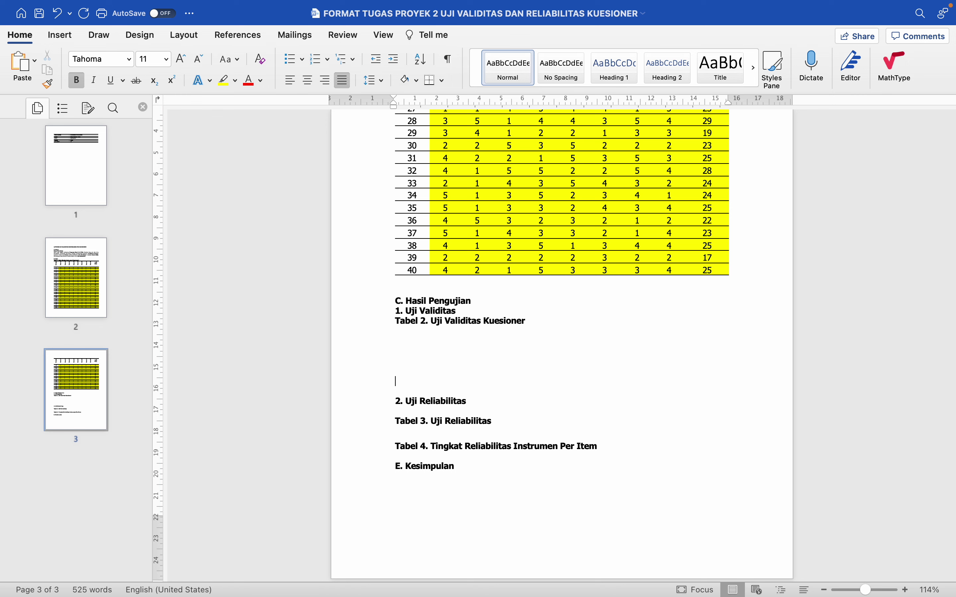
key("Return")
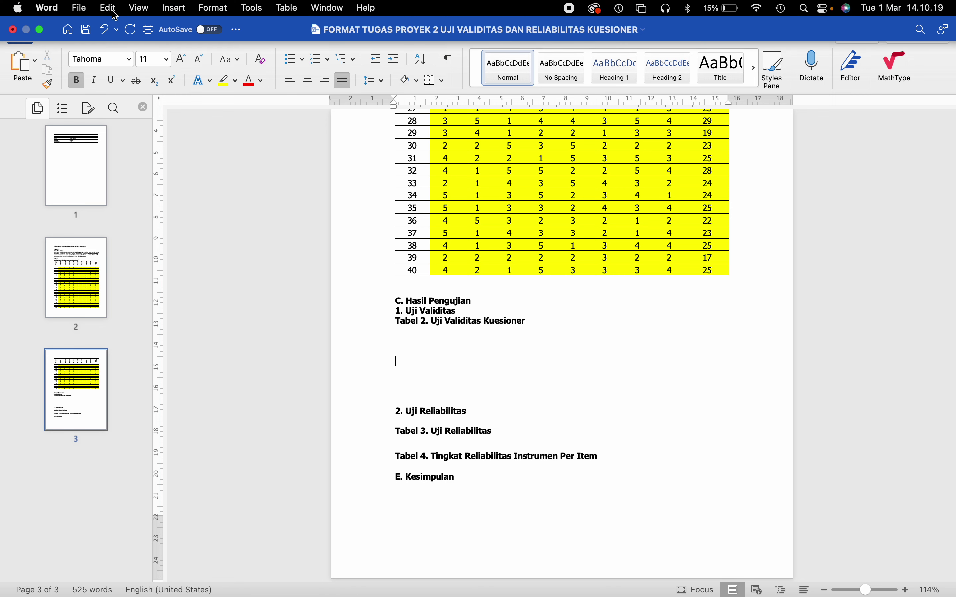
Step: Paste the copied Correlations table into the empty space below the caption Tabel 2. Uji Validitas Kuesioner
left_click(107, 7)
left_click(136, 101)
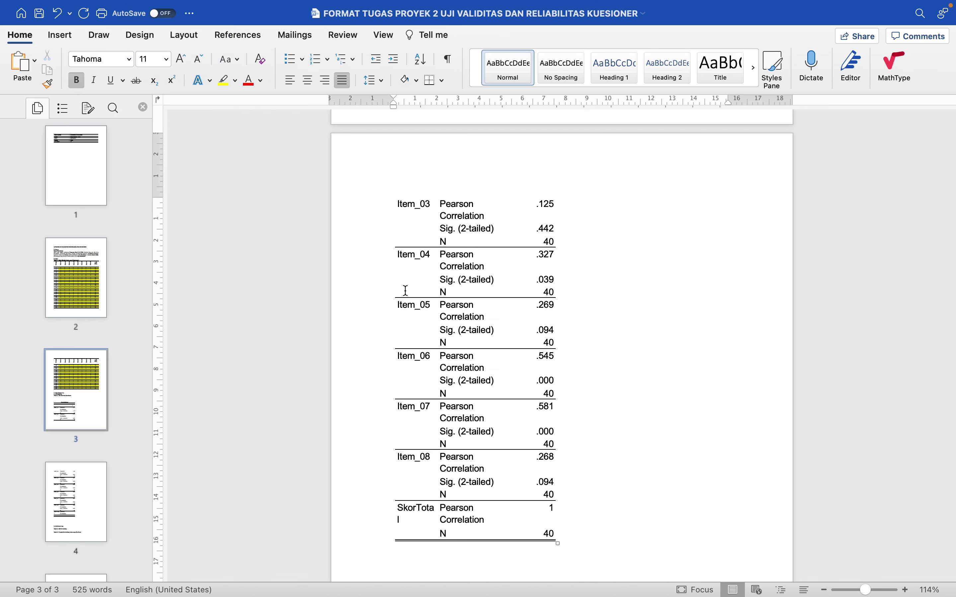
scroll(407, 290, "up", 3)
scroll(407, 290, "up", 5)
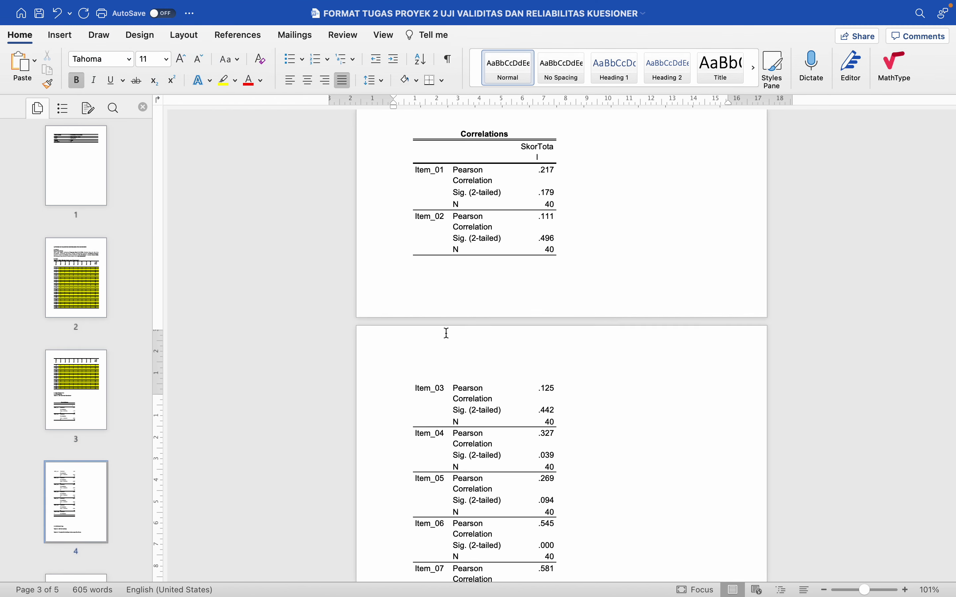
scroll(446, 330, "up", 4)
scroll(447, 334, "down", 4)
scroll(447, 333, "down", 3)
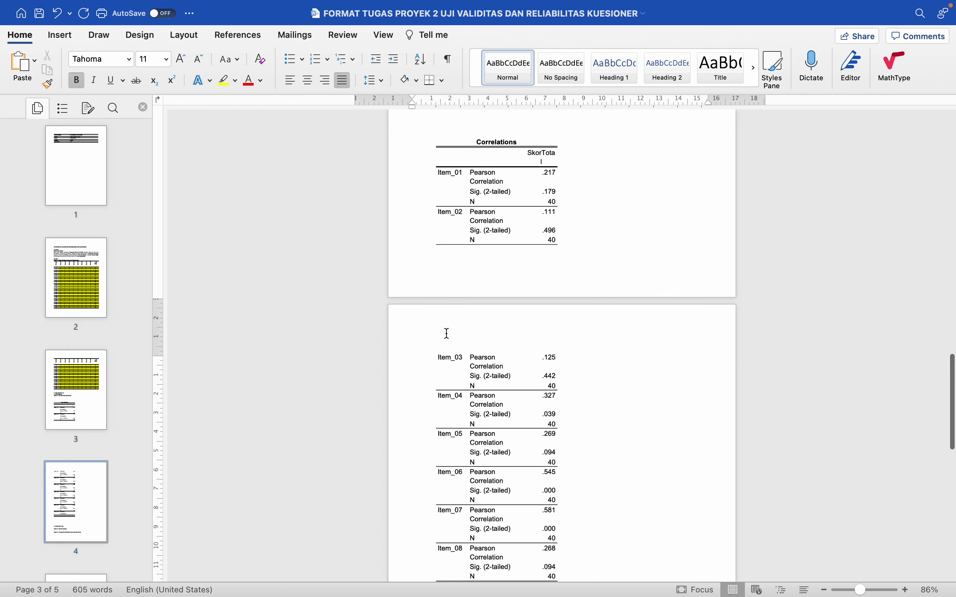
scroll(479, 360, "up", 2)
Step: Insert a table with four columns and one row below the pasted Correlations table
scroll(480, 361, "down", 10)
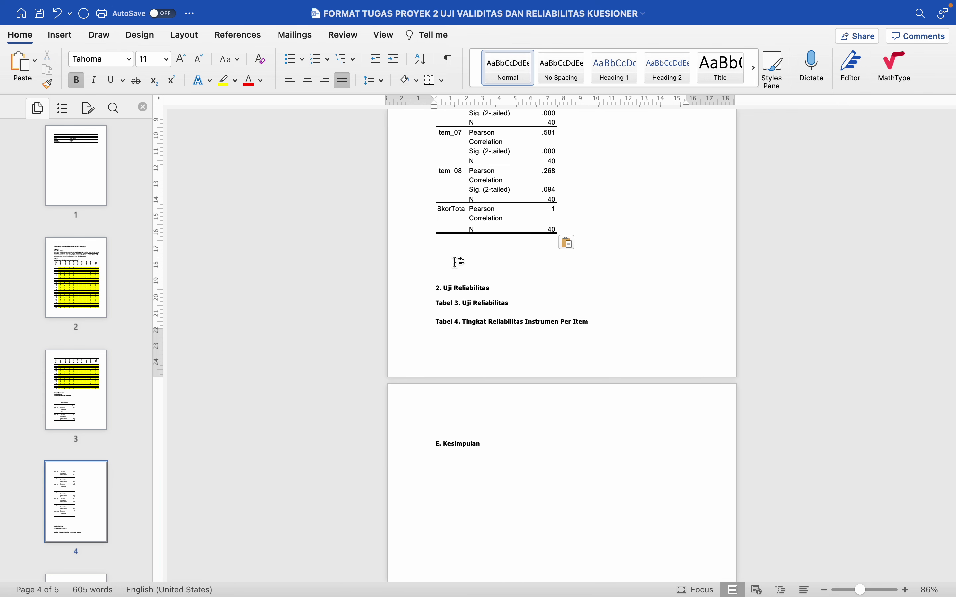
scroll(343, 225, "up", 5)
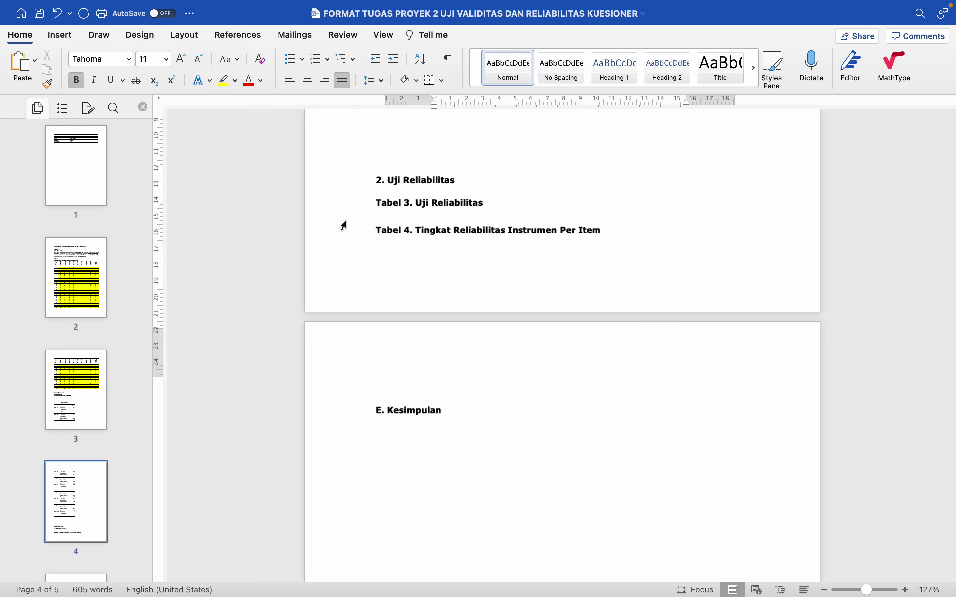
scroll(397, 222, "up", 12)
scroll(397, 240, "down", 8)
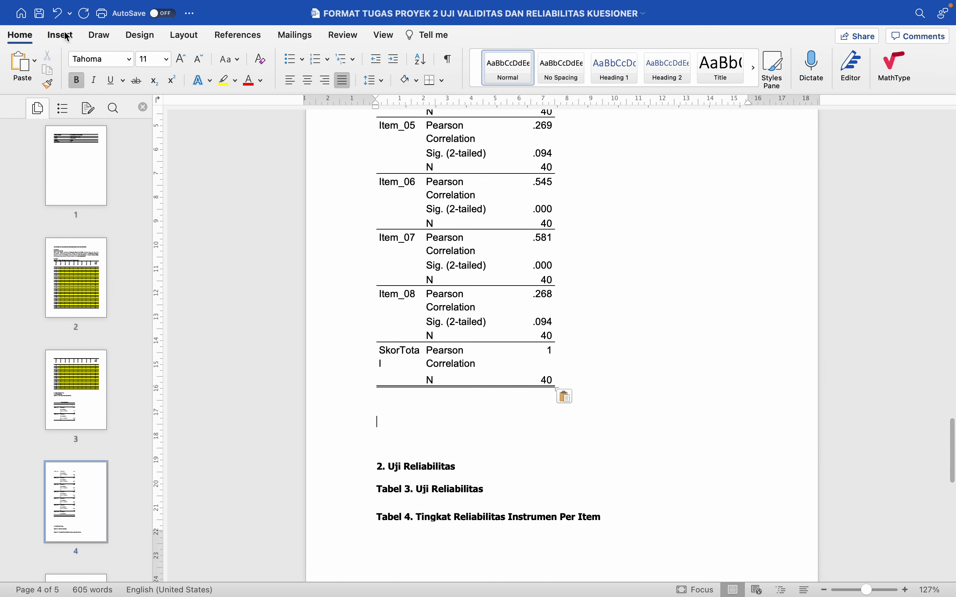
left_click(67, 44)
left_click(68, 65)
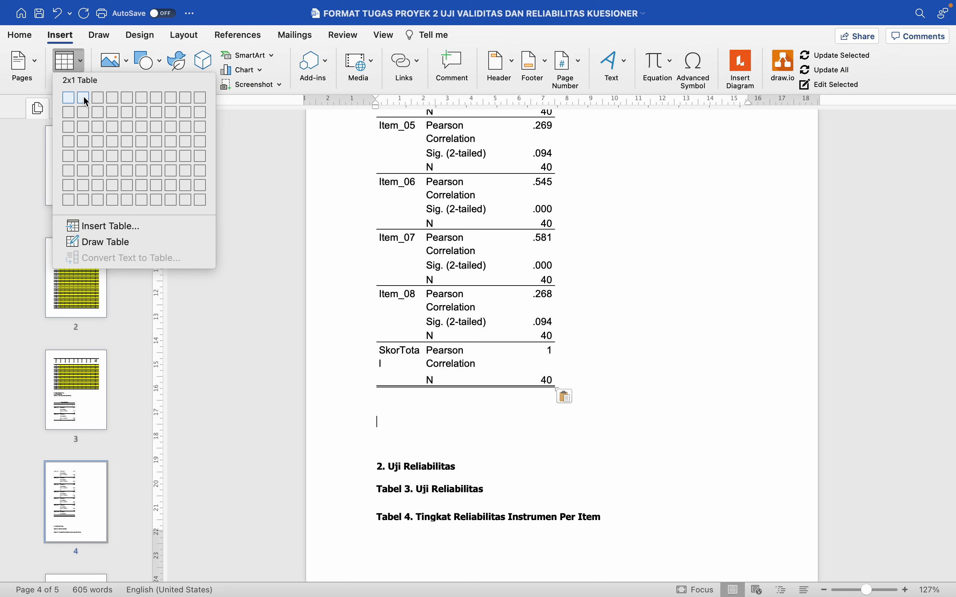
left_click(115, 103)
scroll(368, 321, "down", 2)
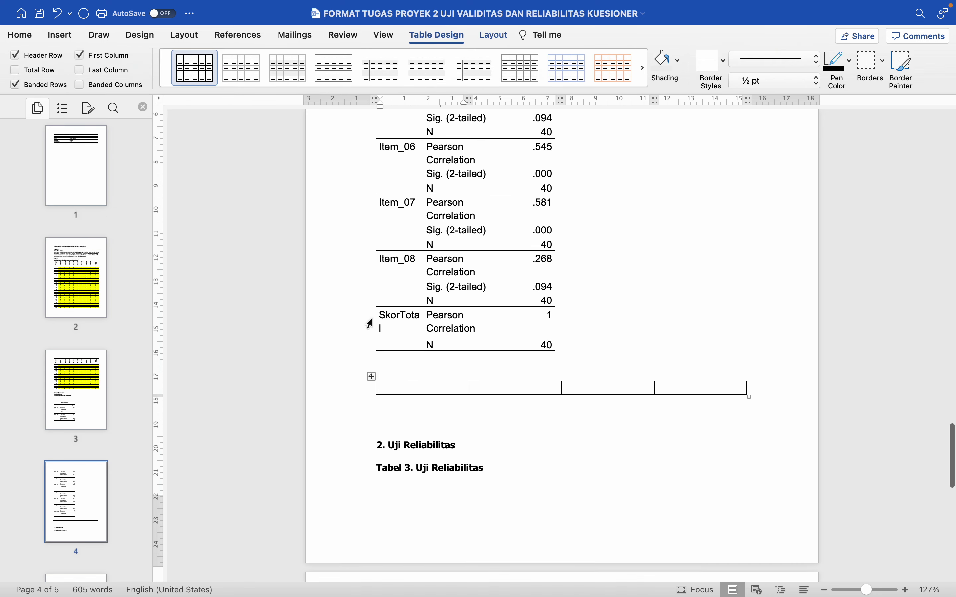
Step: Fill the new table's header row with Item, Sig., p-value and Interpretasi, and add a blank row beneath it
left_click(401, 401)
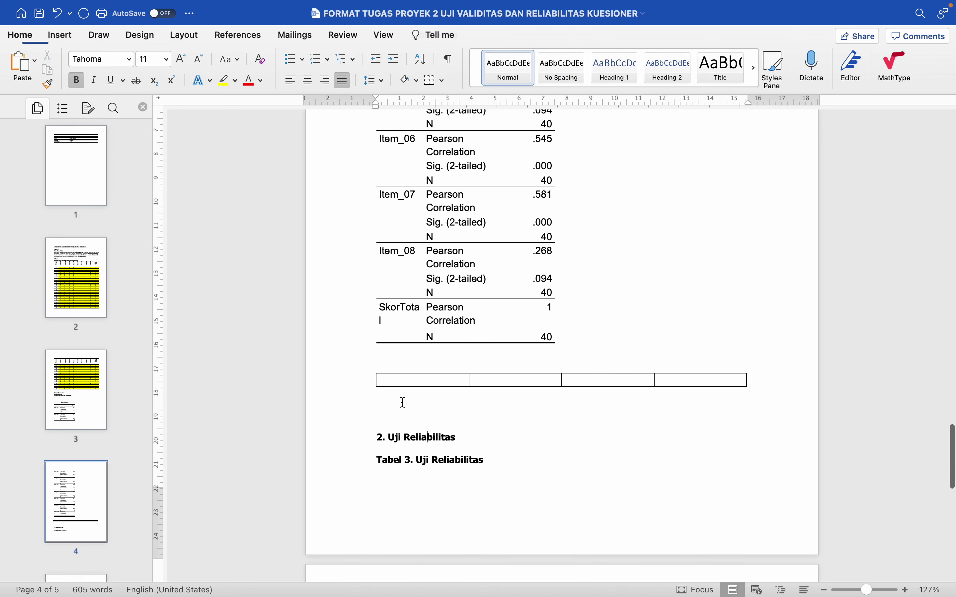
left_click(391, 380)
type("N")
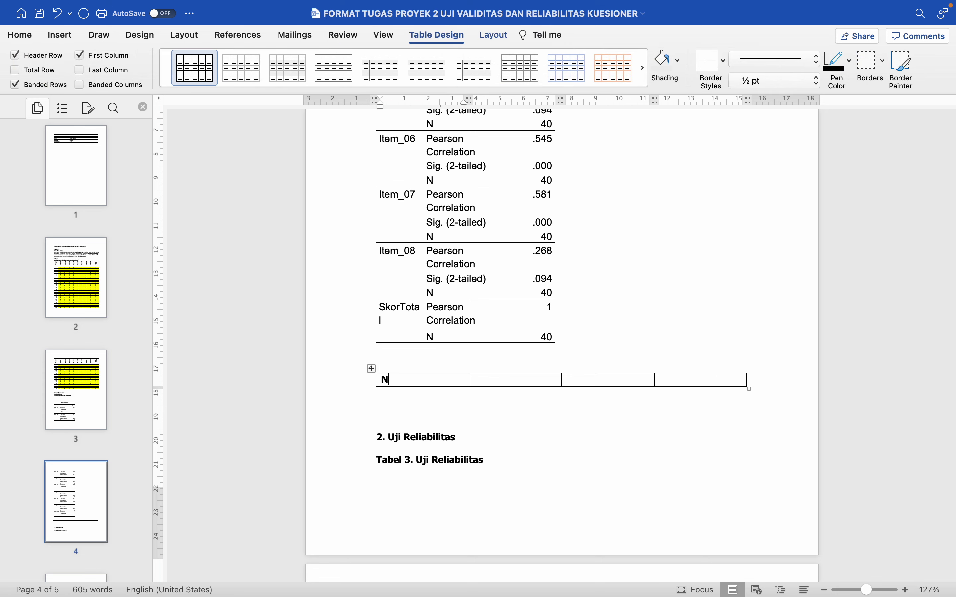
type("Item")
key("Tab")
type("Sig.")
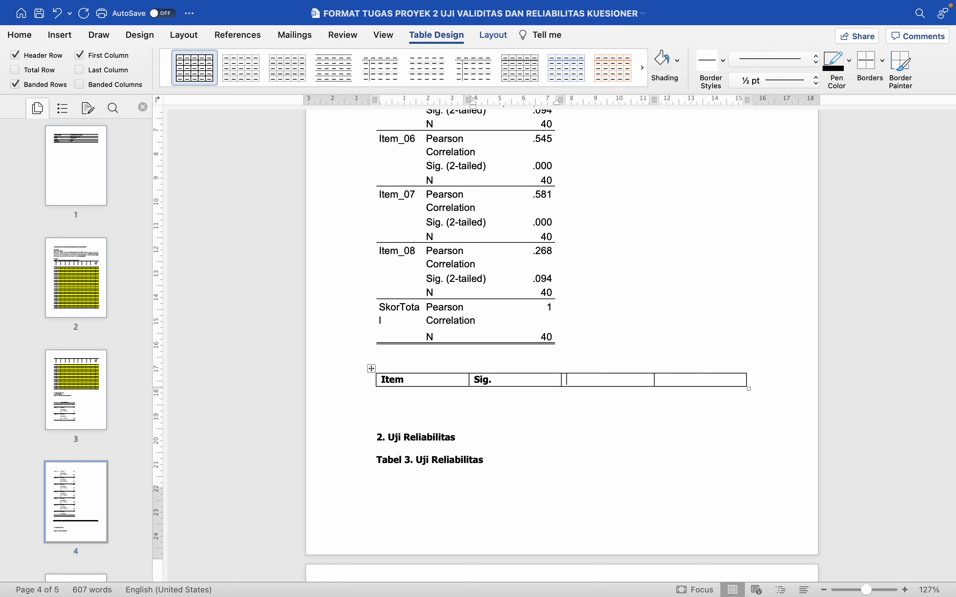
key("Tab")
type("p-value ")
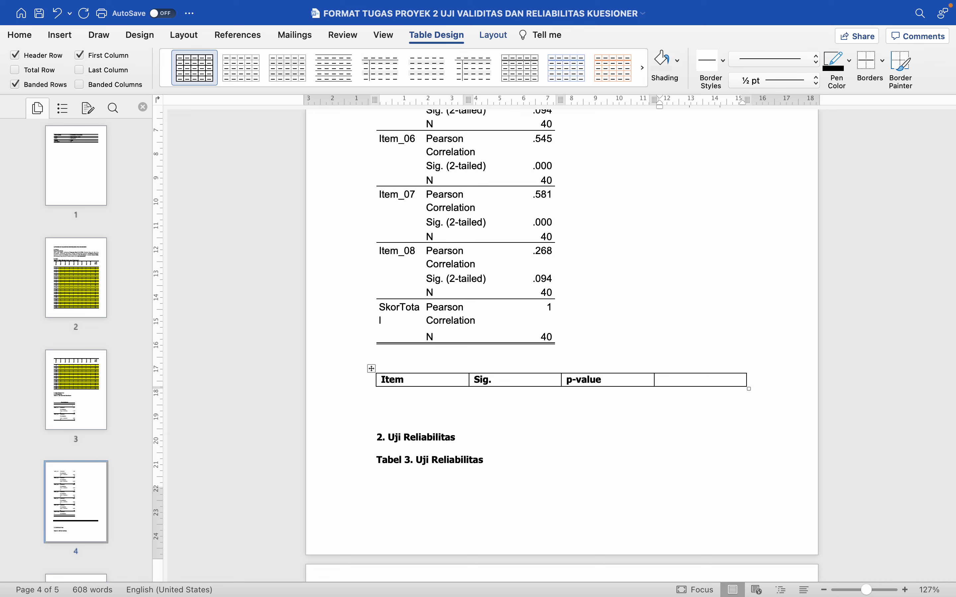
type("Interpretasi")
key("Tab")
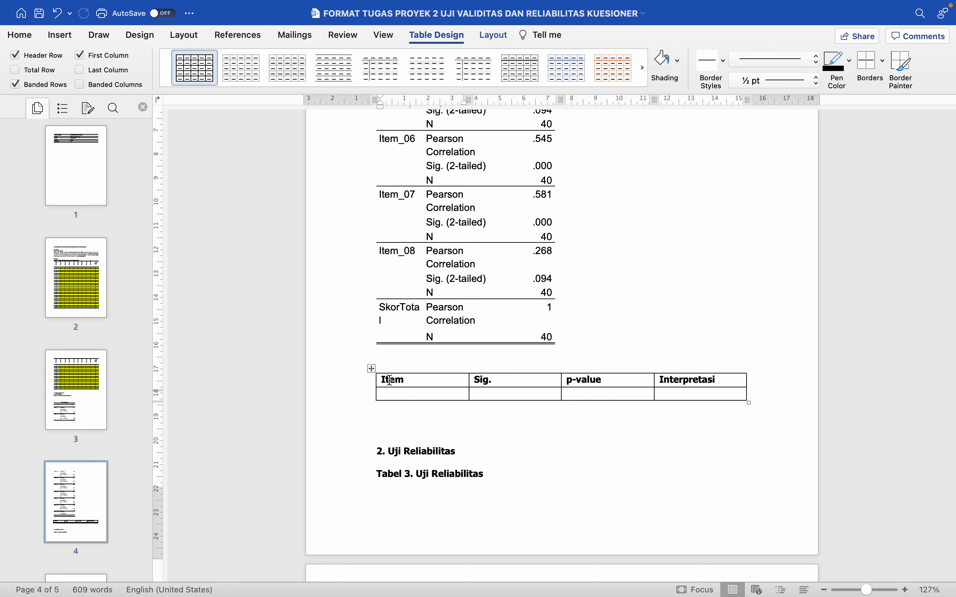
Step: Enter Item 1 and Item 2 in the first column of consecutive rows, adding a new row after each
type("Item")
key("Left")
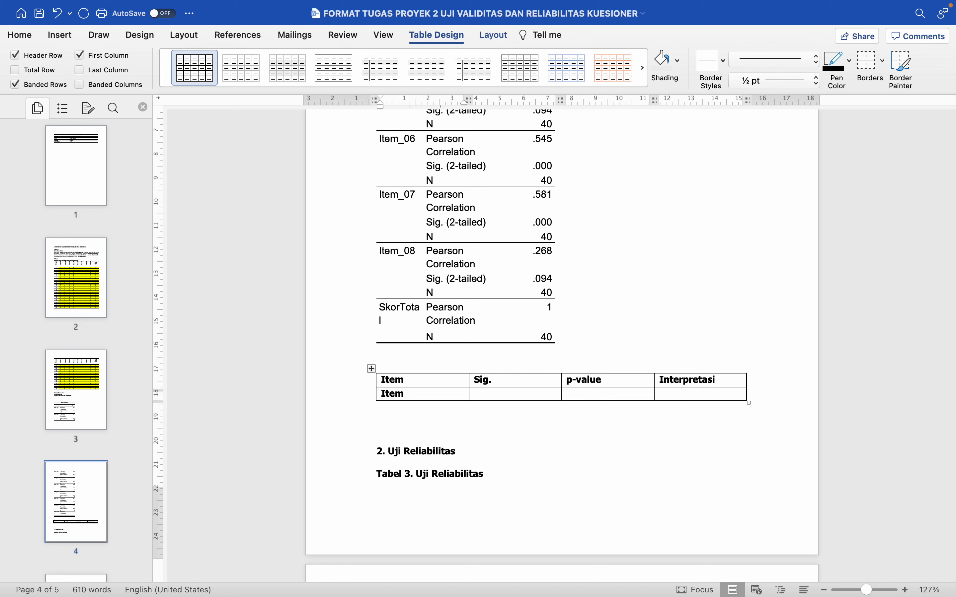
type("1")
key("Tab")
key("Tab")
key("Tab")
key("Tab")
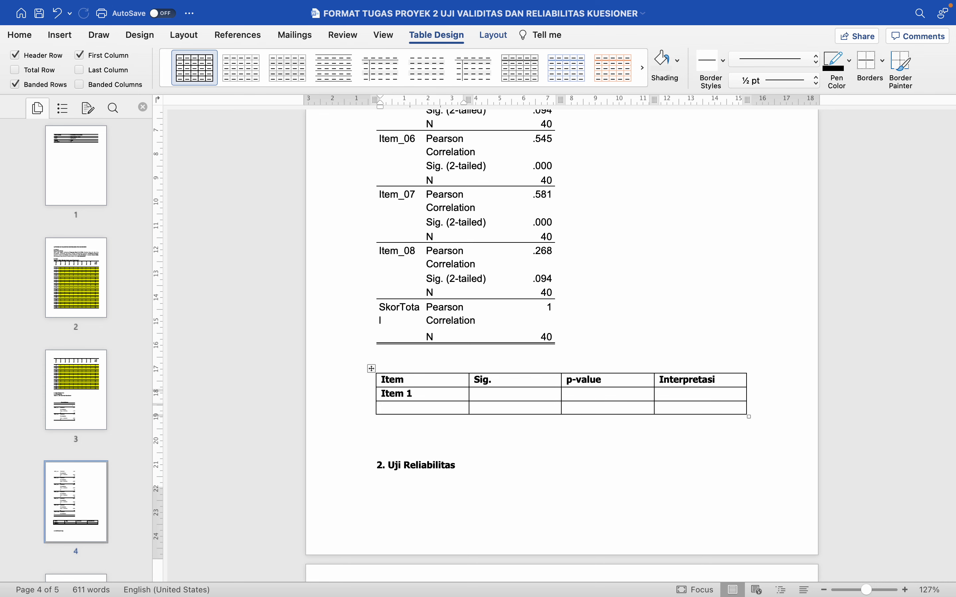
type("Item")
key("Tab")
key("Tab")
key("Tab")
key("Tab")
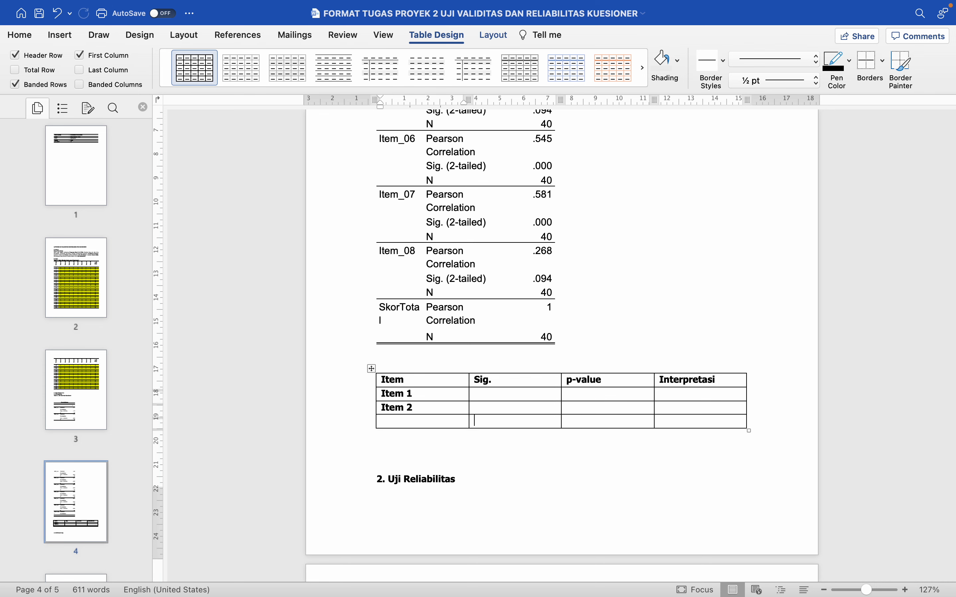
Step: Continue the first column with Item 3, Item 4 and Item 5, adding a new row after each
type("Item")
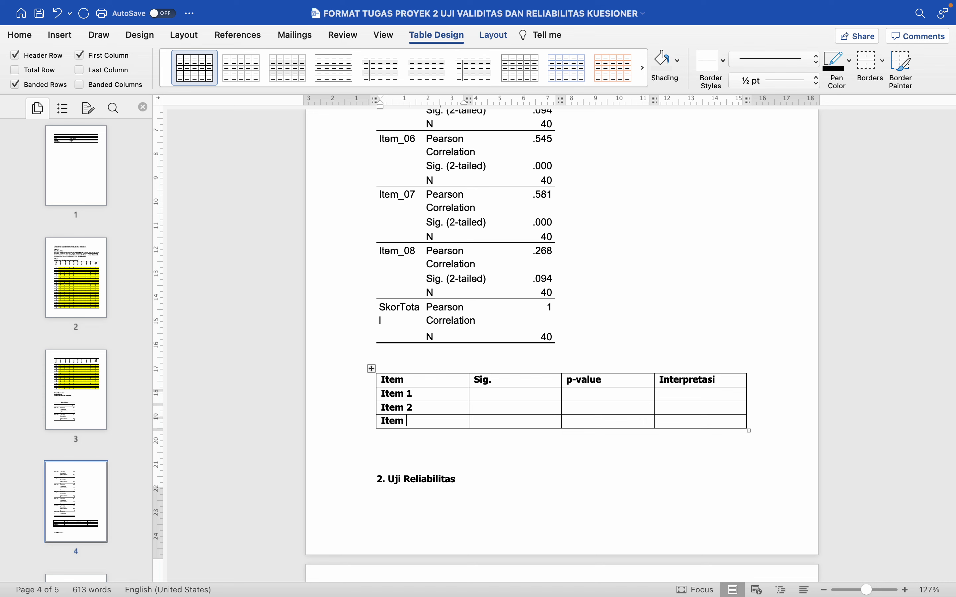
key("Tab")
key("Tab")
key("Tab")
type("Item ")
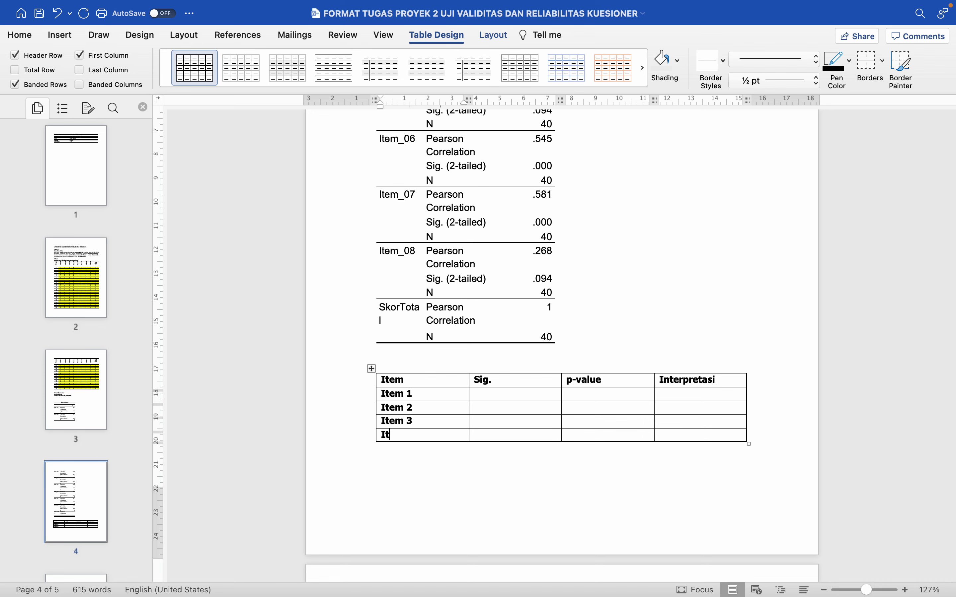
type("4")
key("Tab")
key("Tab")
key("Tab")
key("Tab")
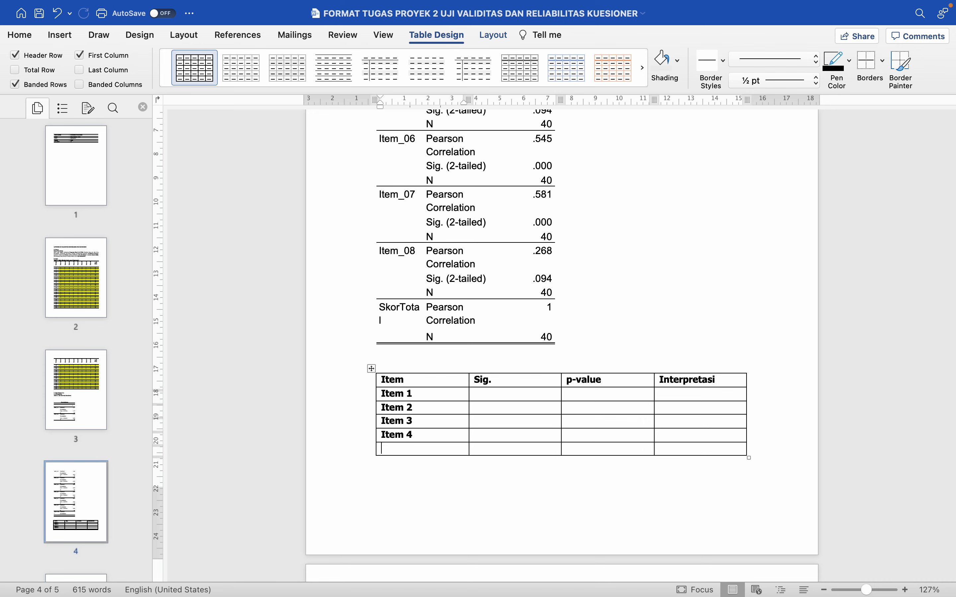
type("Item 5")
key("Tab")
key("Tab")
key("Tab")
key("Tab")
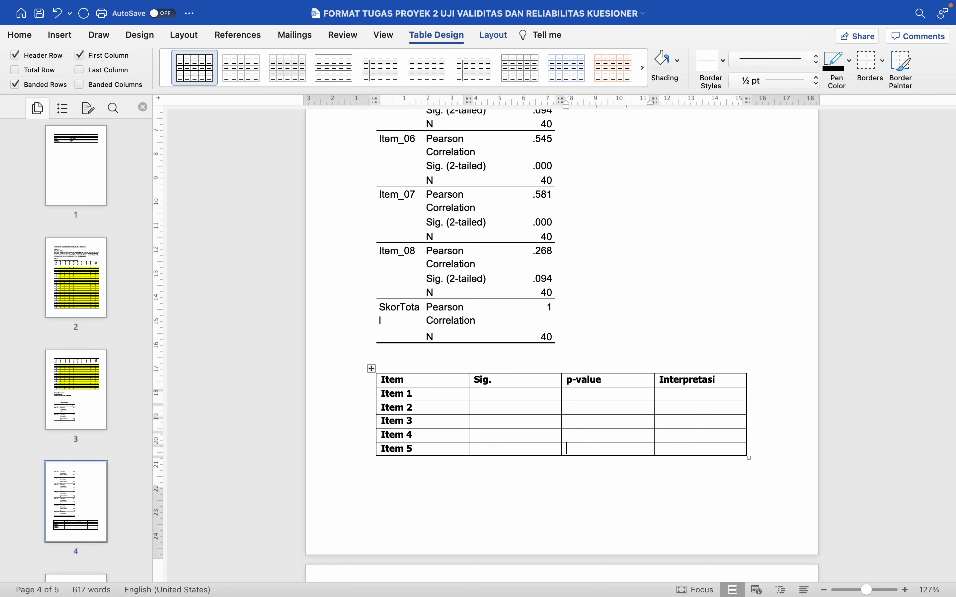
Step: Complete the first column with Item 6, Item 7 and Item 8, each in its own row
type("Item 6")
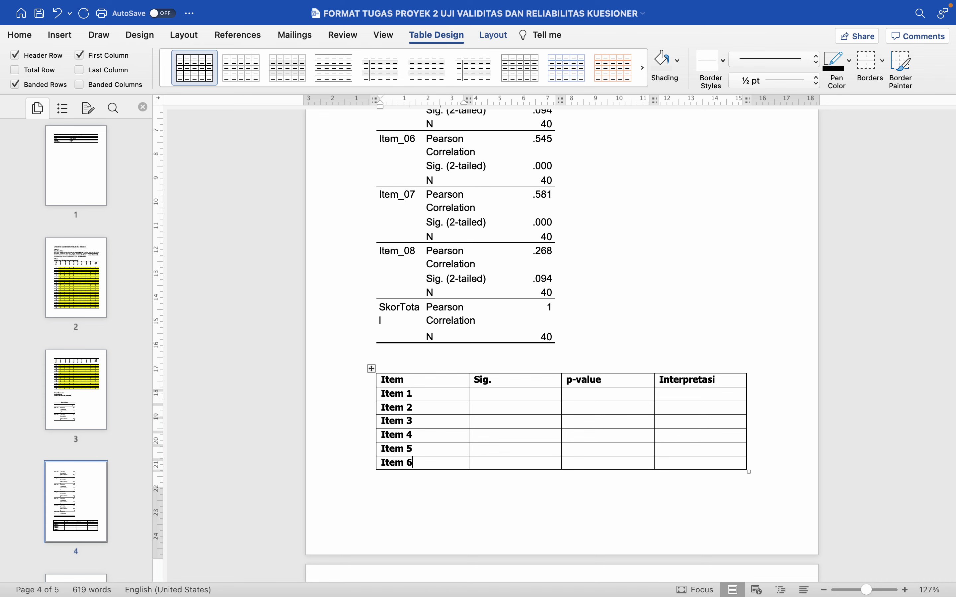
key("Tab")
key("Tab")
key("Tab")
key("Tab")
type("Item ")
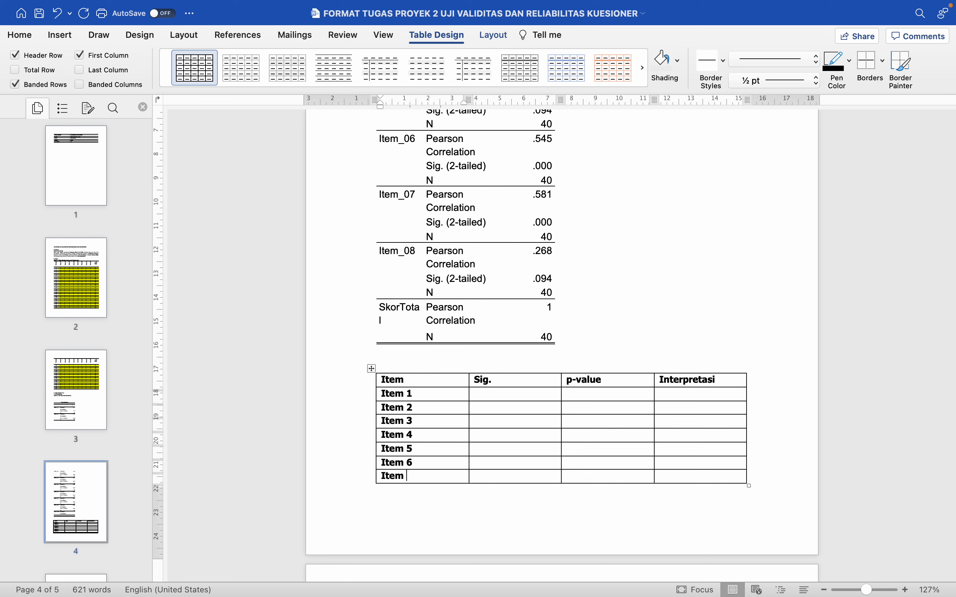
type("7")
key("Tab")
key("Tab")
key("Tab")
key("Tab")
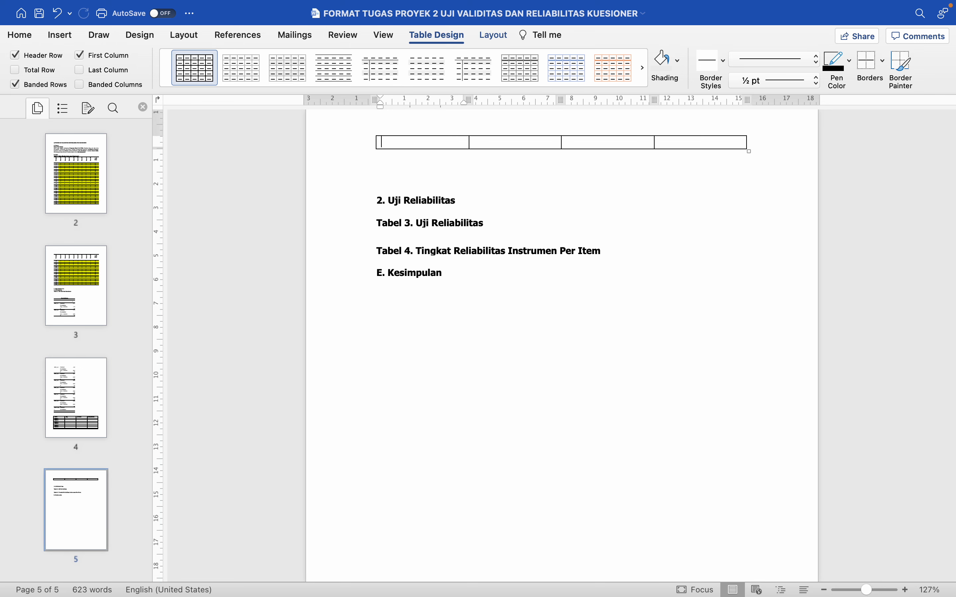
type("Item 8")
Step: Select the whole Item/Sig./p-value/Interpretasi table and remove all its borders
scroll(561, 344, "up", 10)
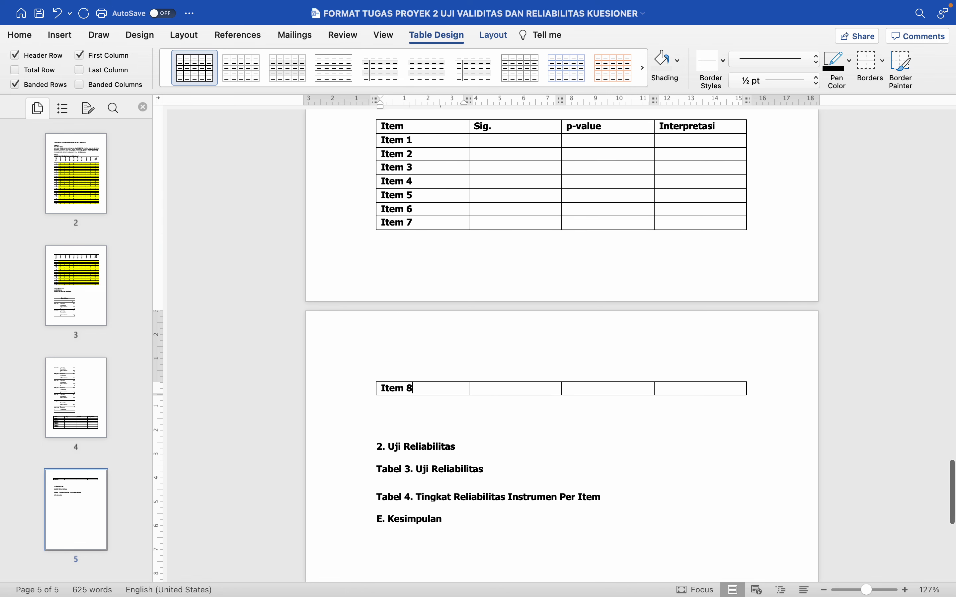
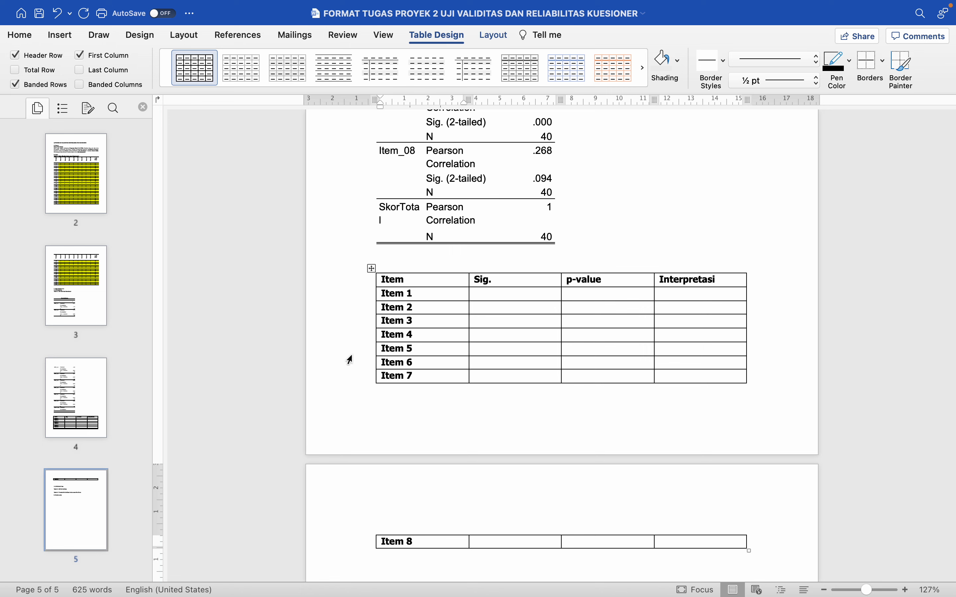
left_click(372, 269)
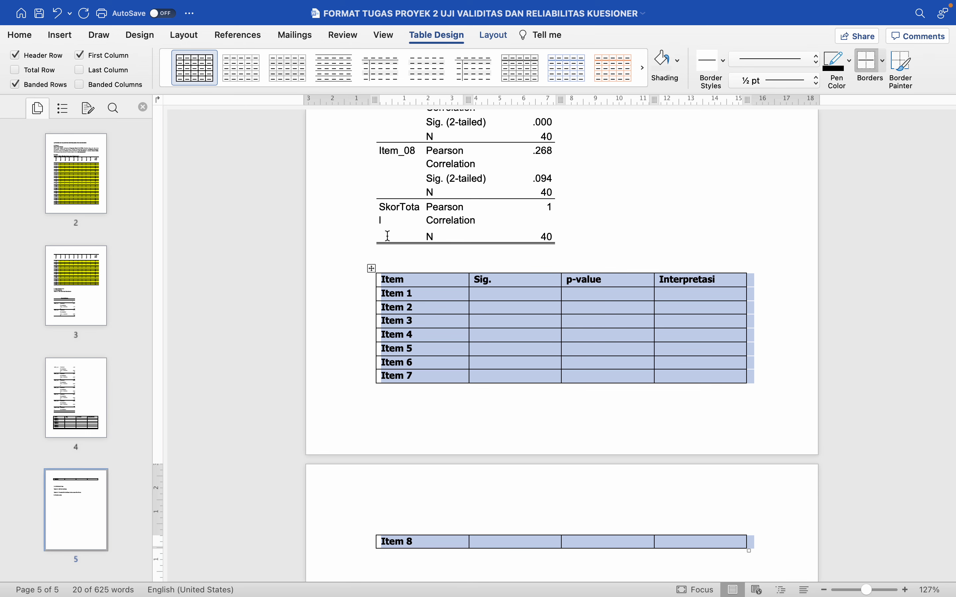
left_click(449, 29)
left_click(449, 29)
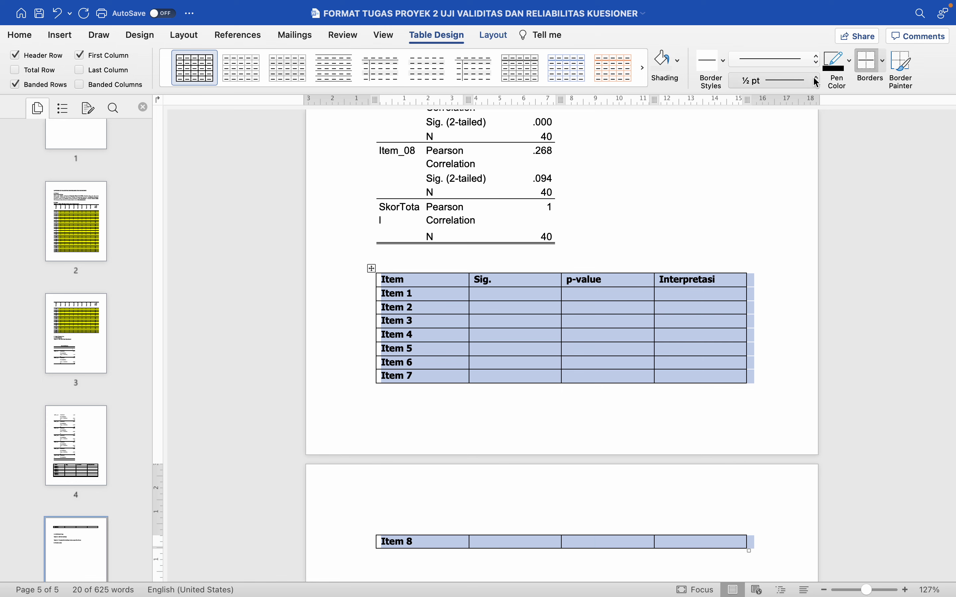
left_click(880, 63)
left_click(865, 154)
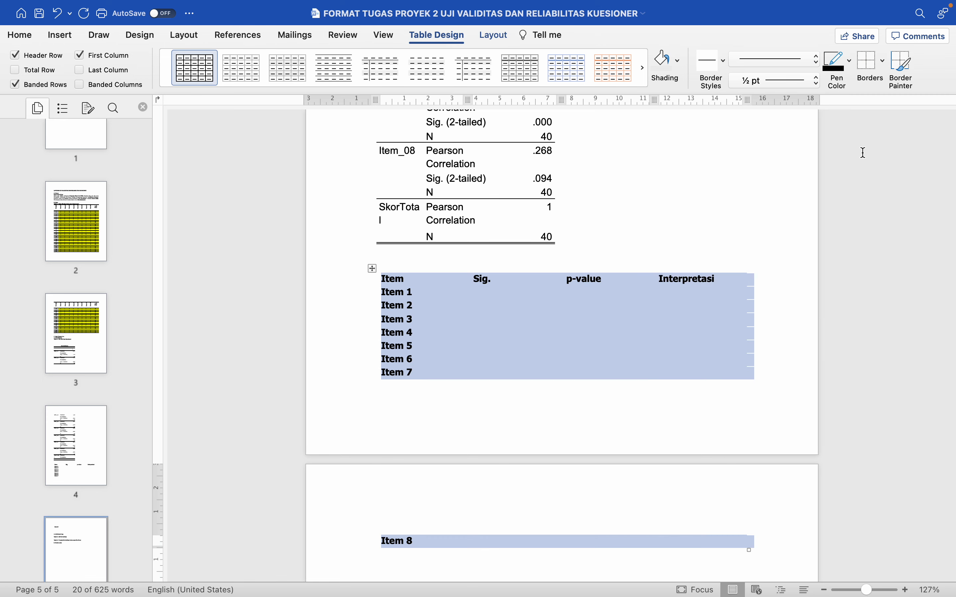
Step: Apply a bottom border and a top border to the selected validity summary table
left_click(883, 61)
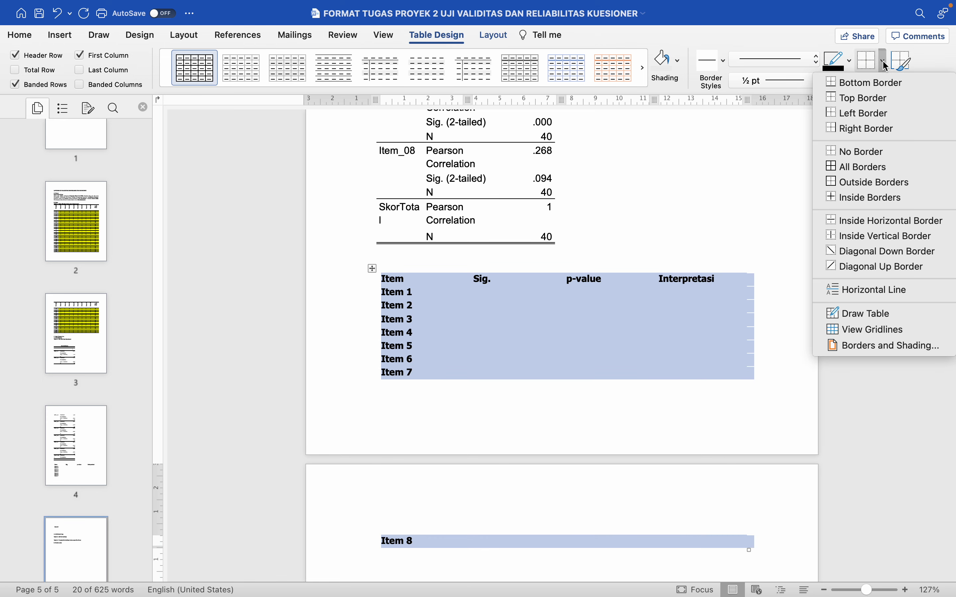
key("Down")
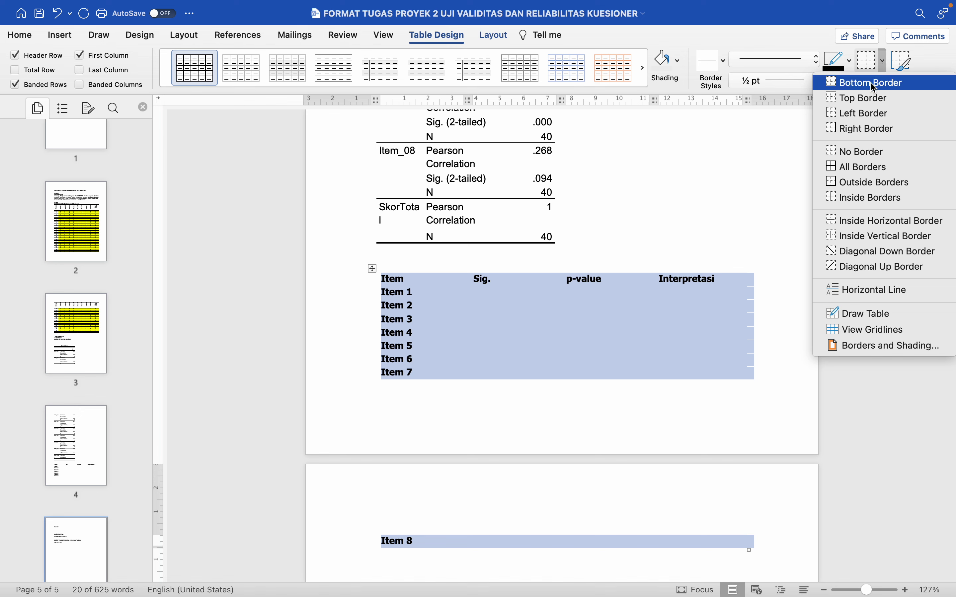
key("Return")
left_click(884, 61)
left_click(873, 99)
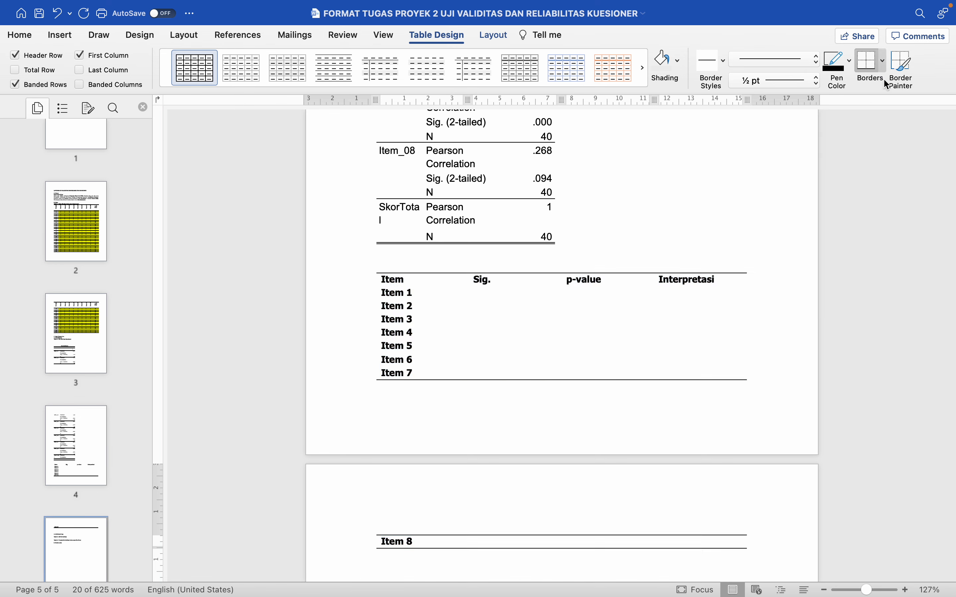
Step: Add inside horizontal borders between all rows of the validity summary table
left_click(883, 63)
left_click(855, 221)
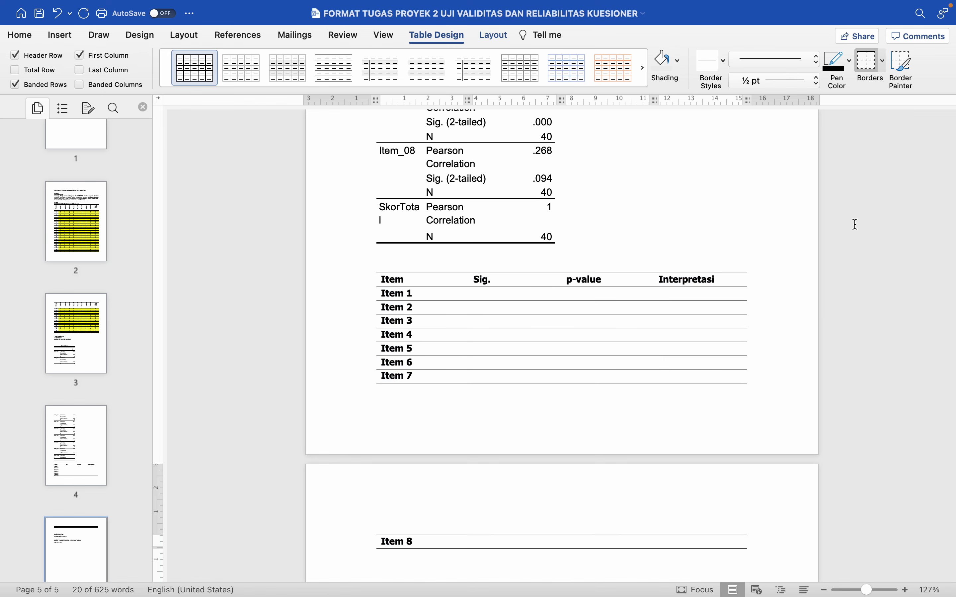
left_click(702, 233)
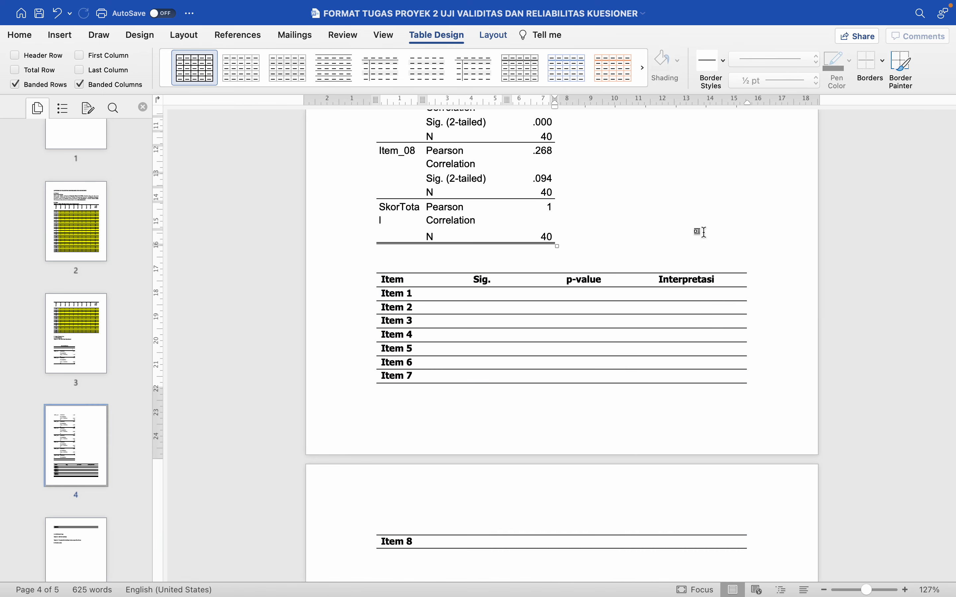
Step: Enter 0,179 as the Sig. value for Item 1, using a comma as the decimal separator
scroll(702, 232, "up", 10)
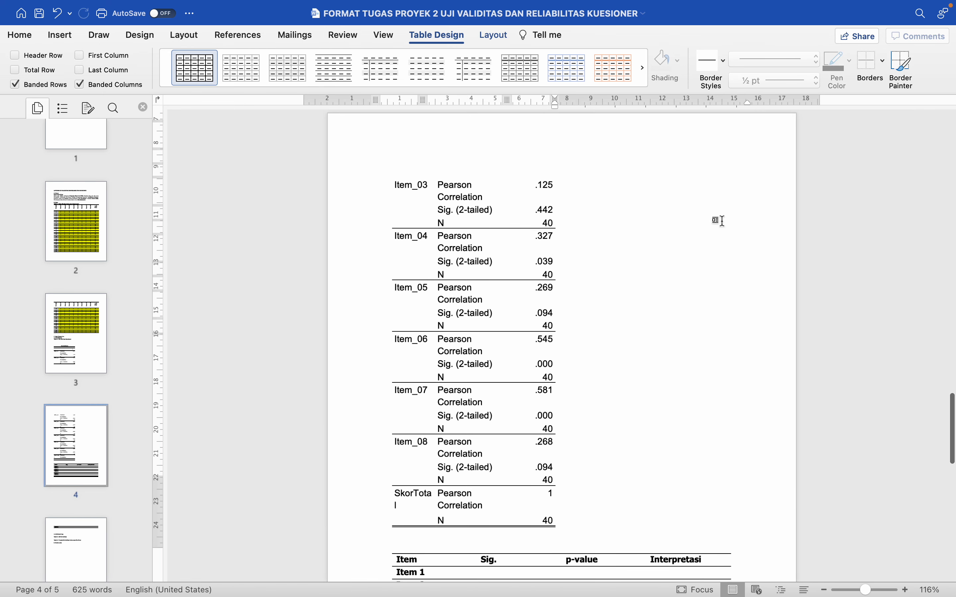
scroll(644, 282, "up", 10)
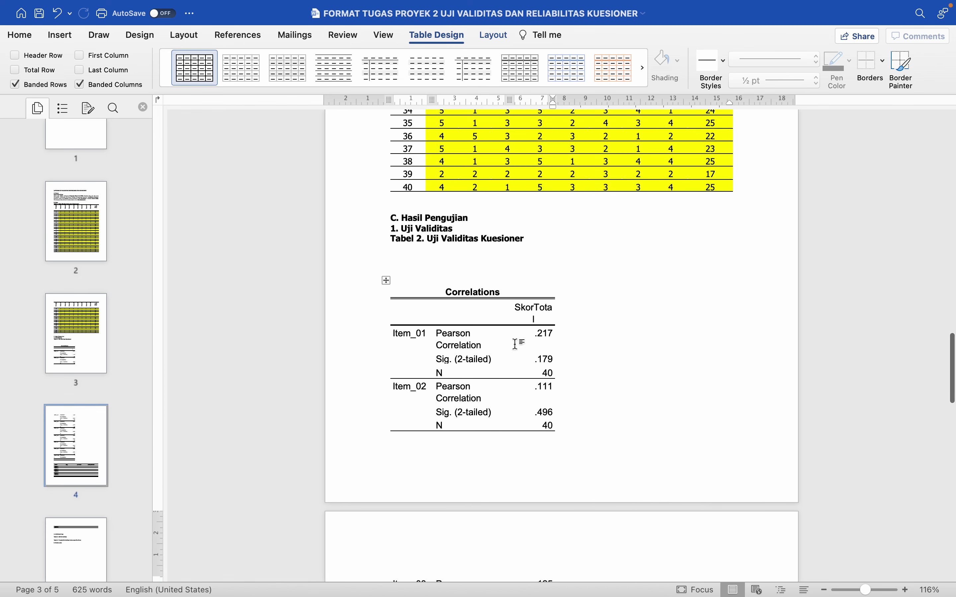
scroll(541, 370, "down", 10)
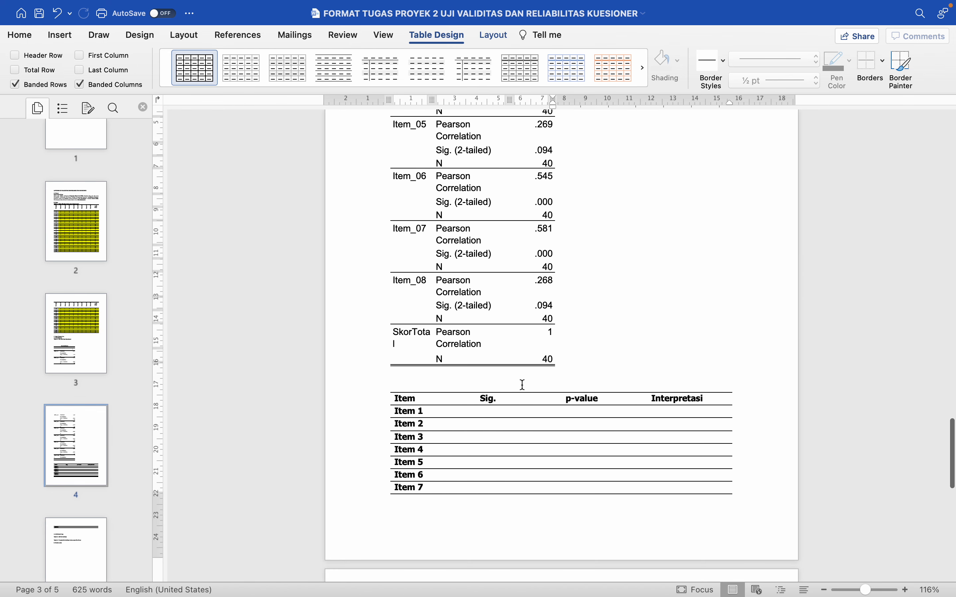
left_click(496, 409)
type("o")
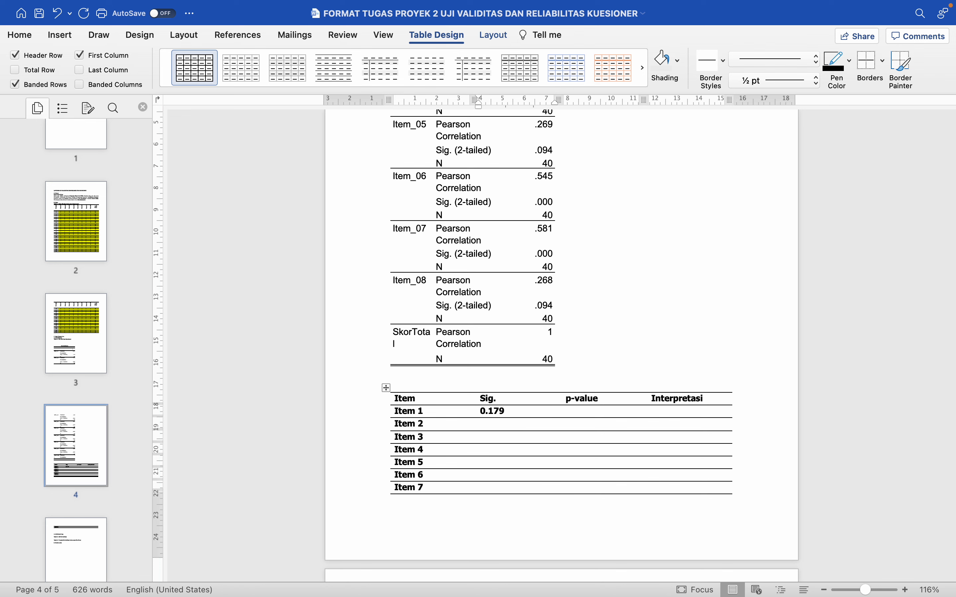
key("Left")
key("BackSpace")
type(",")
Step: Highlight the Sig. (2-tailed) label and value of Item_01 in yellow in the pasted Correlations table
scroll(500, 407, "up", 15)
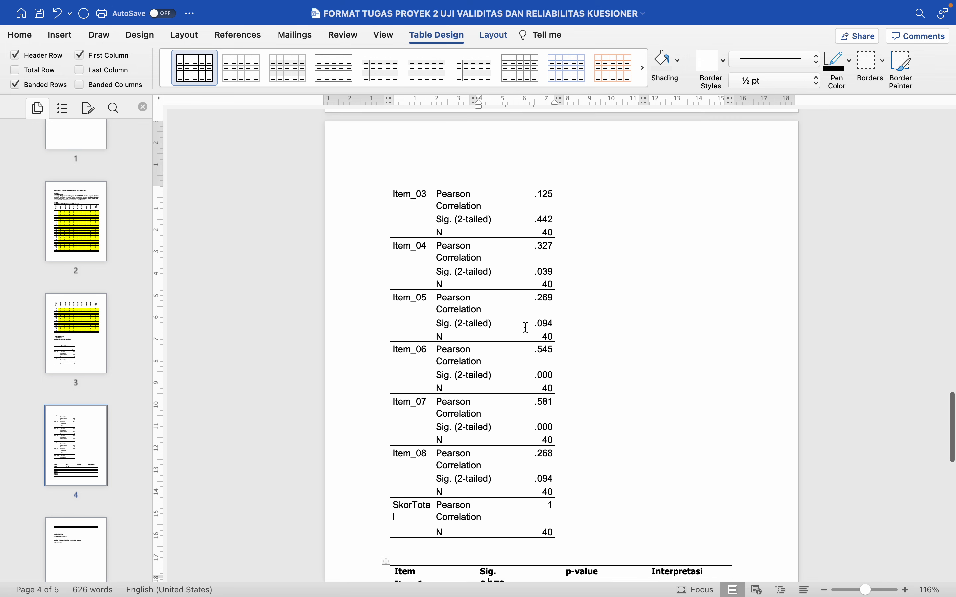
scroll(526, 328, "down", 5)
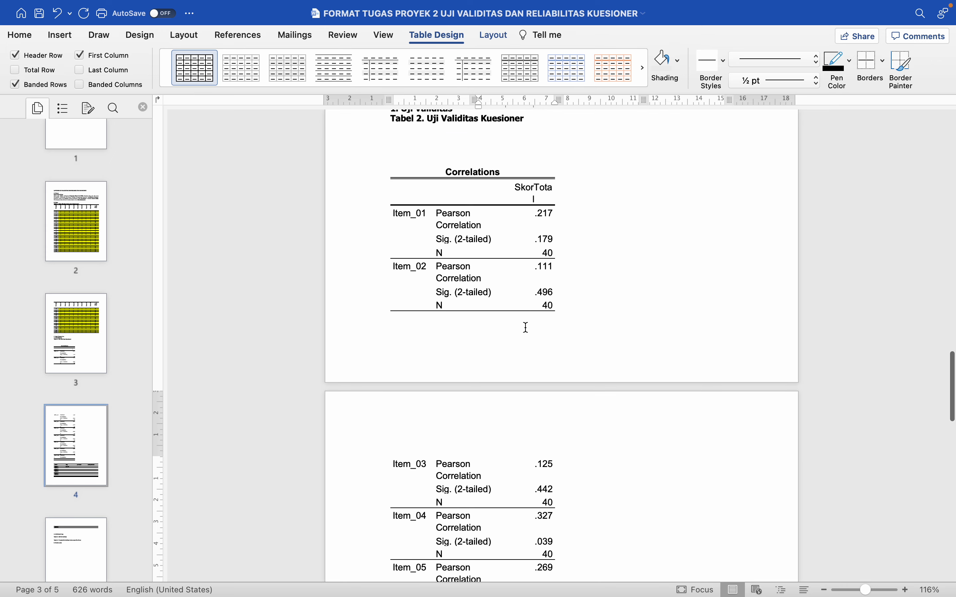
left_click(347, 230)
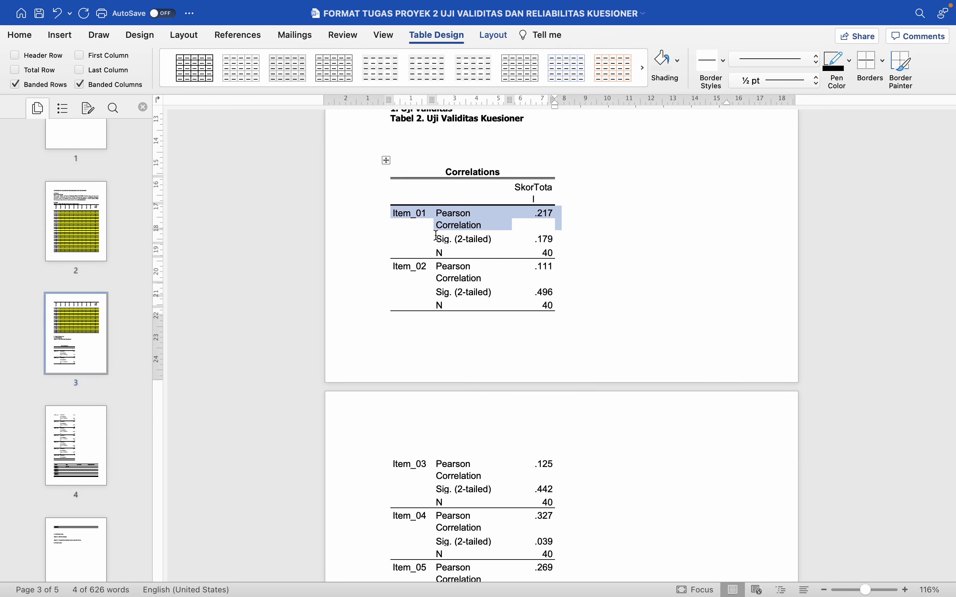
left_click(456, 240)
left_click_drag(457, 239, 550, 241)
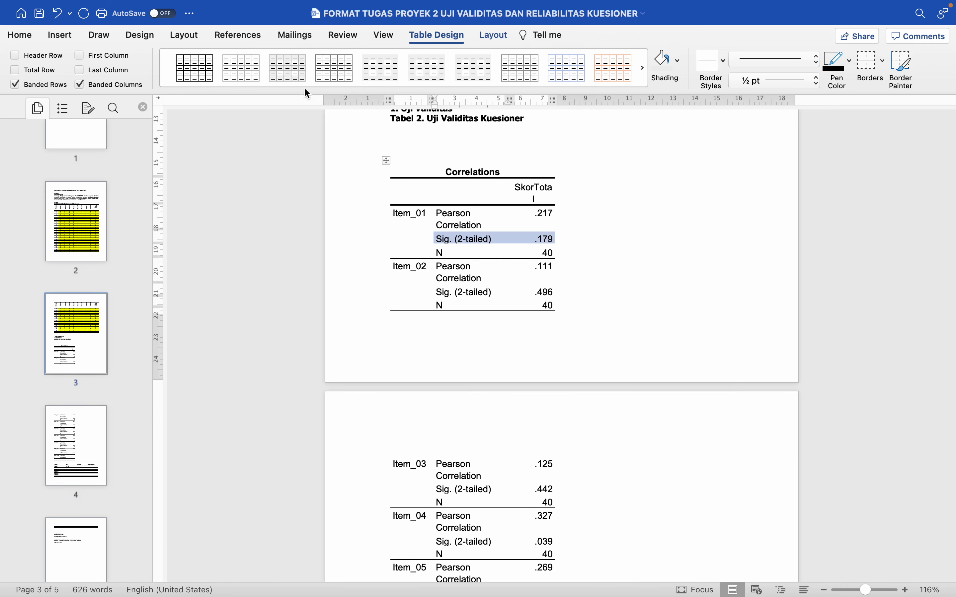
left_click(20, 36)
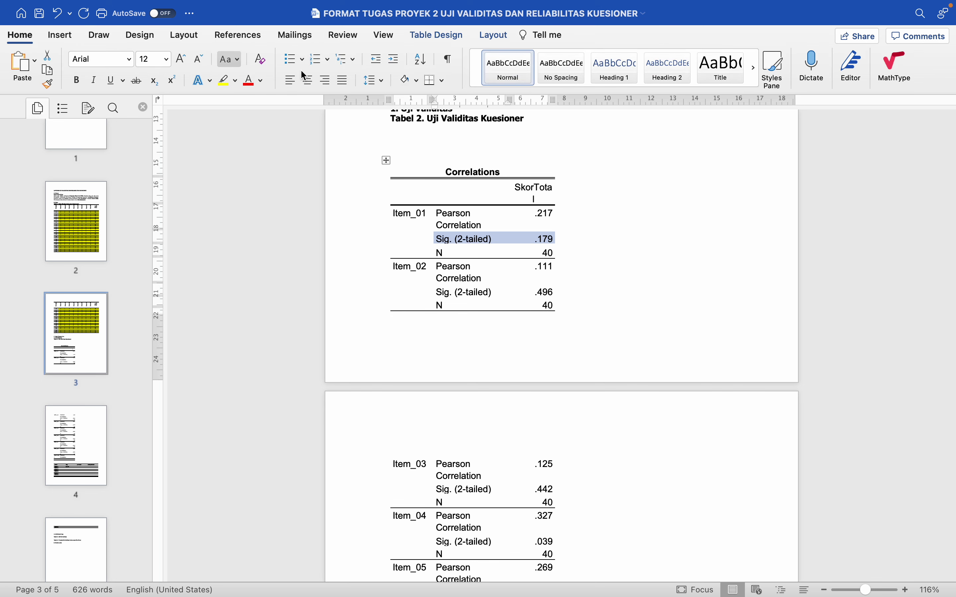
left_click(226, 82)
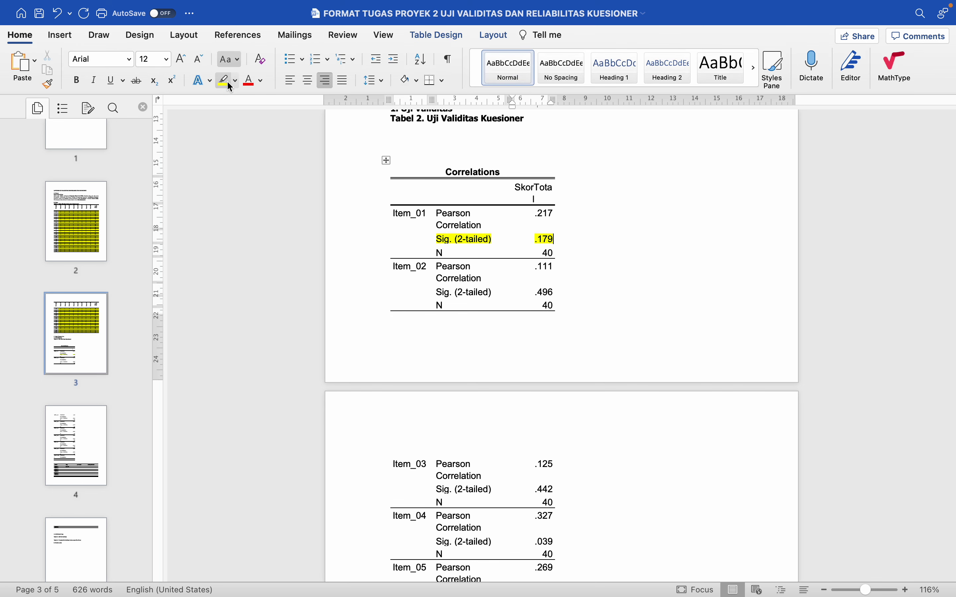
Step: Take the report out of full screen and minimise the other Word document so the SPSS Correlations output shows beside the summary table
scroll(545, 212, "down", 4)
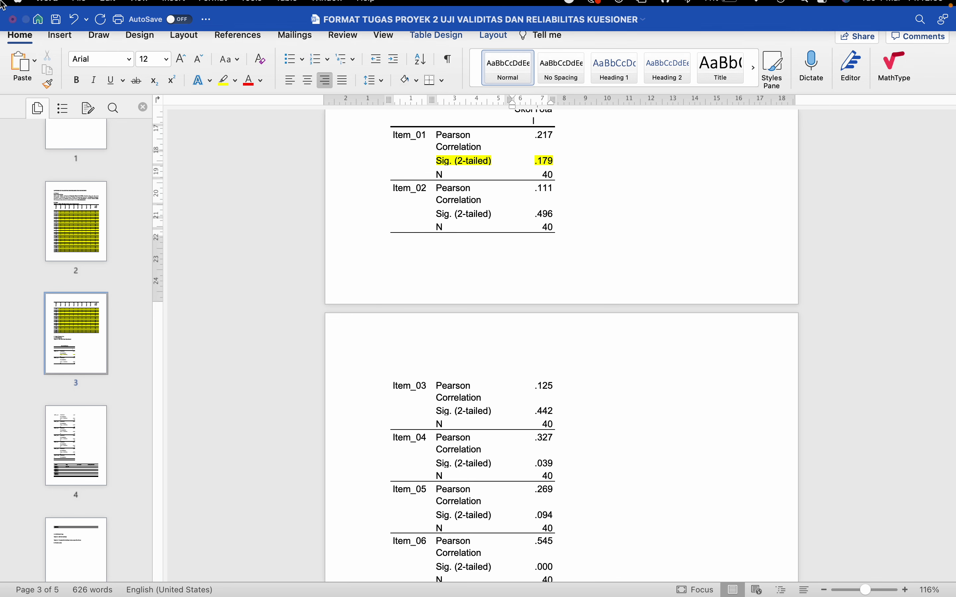
scroll(464, 335, "down", 5)
scroll(464, 336, "down", 10)
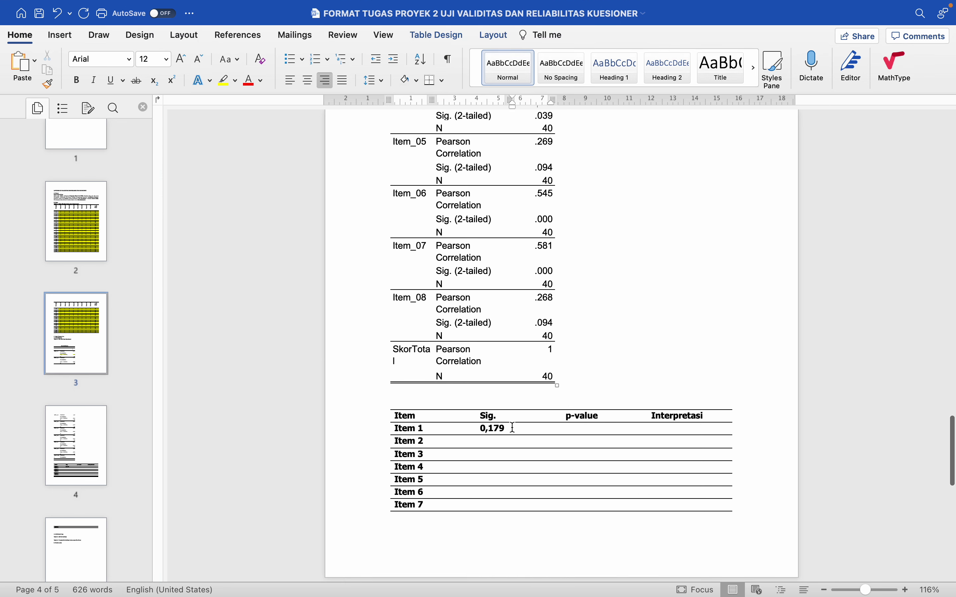
left_click(512, 428)
mouse_move(82, 2)
left_click(40, 31)
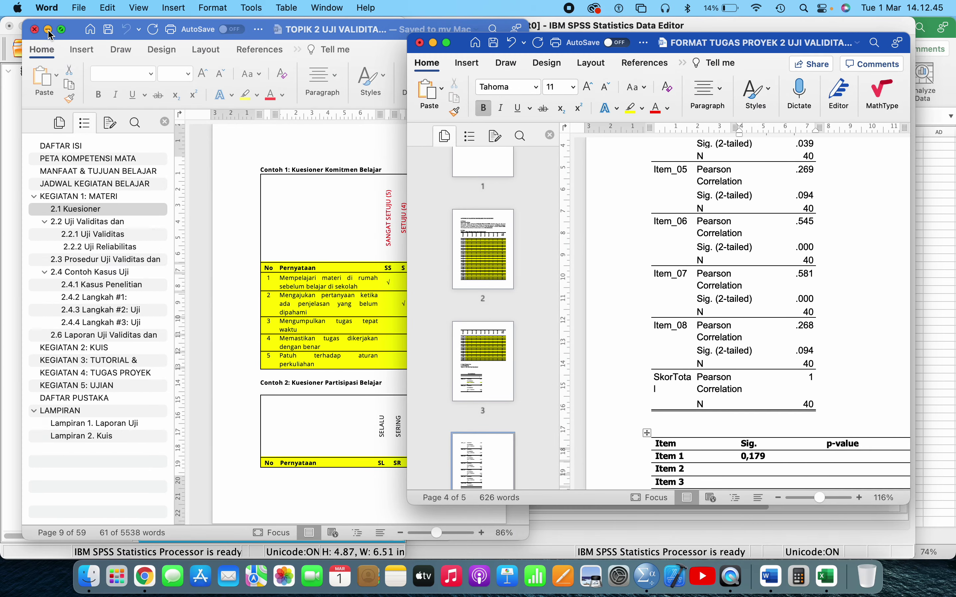
left_click(48, 29)
scroll(738, 321, "down", 2)
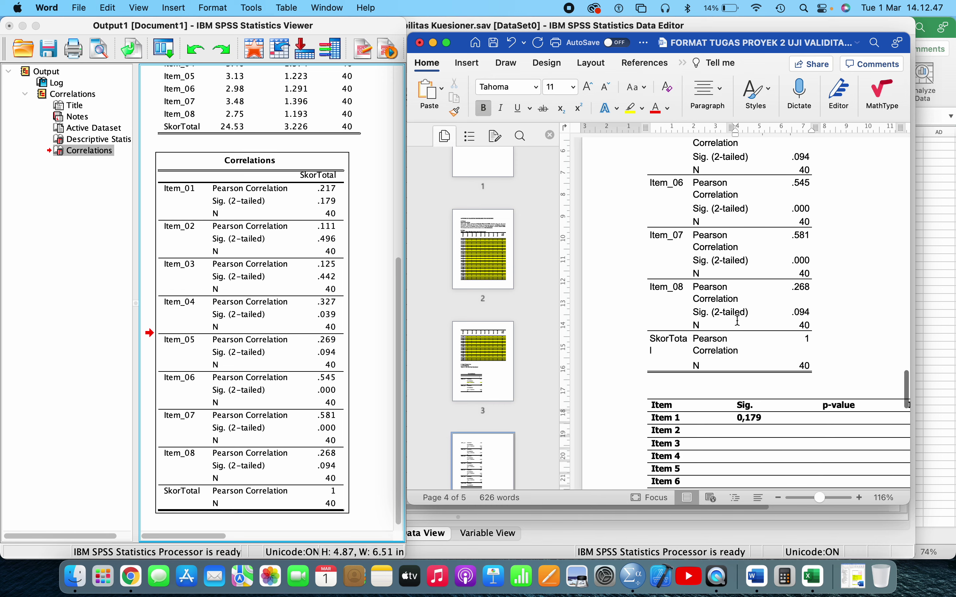
scroll(737, 321, "down", 3)
scroll(737, 320, "down", 1)
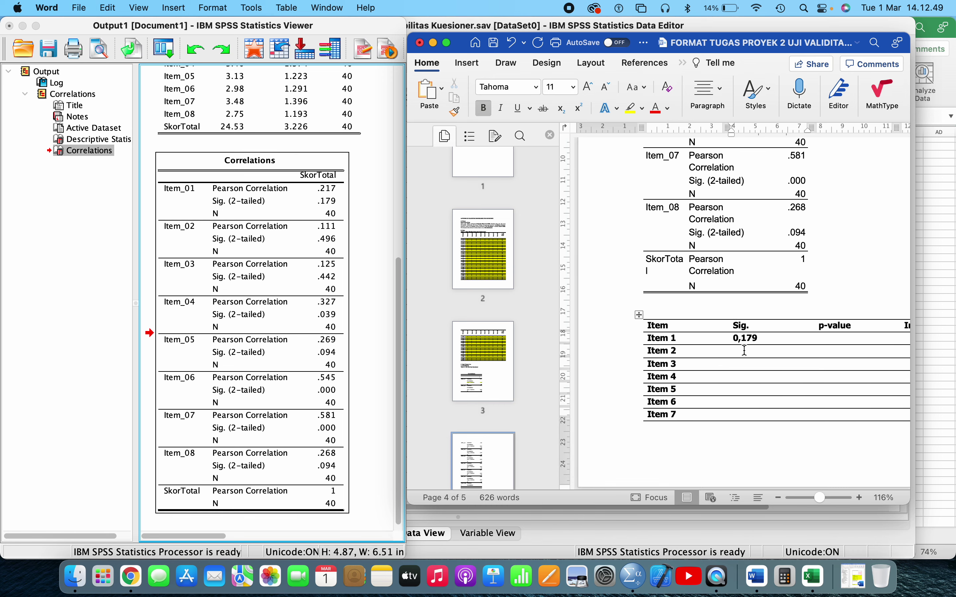
Step: Enter 0,496 as the Sig. value for Item 2 from the SPSS Correlations output
left_click(283, 256)
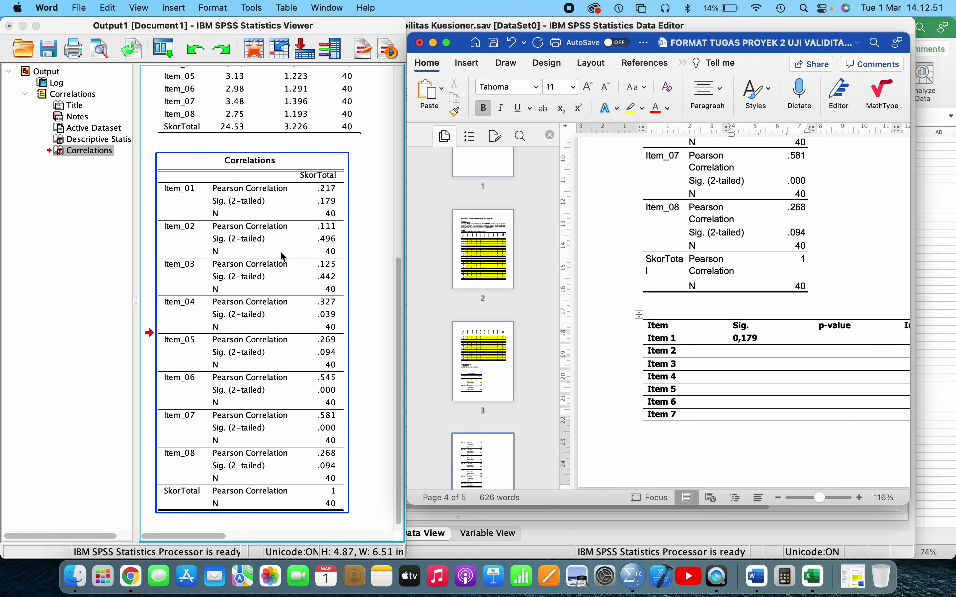
left_click(755, 355)
type("0")
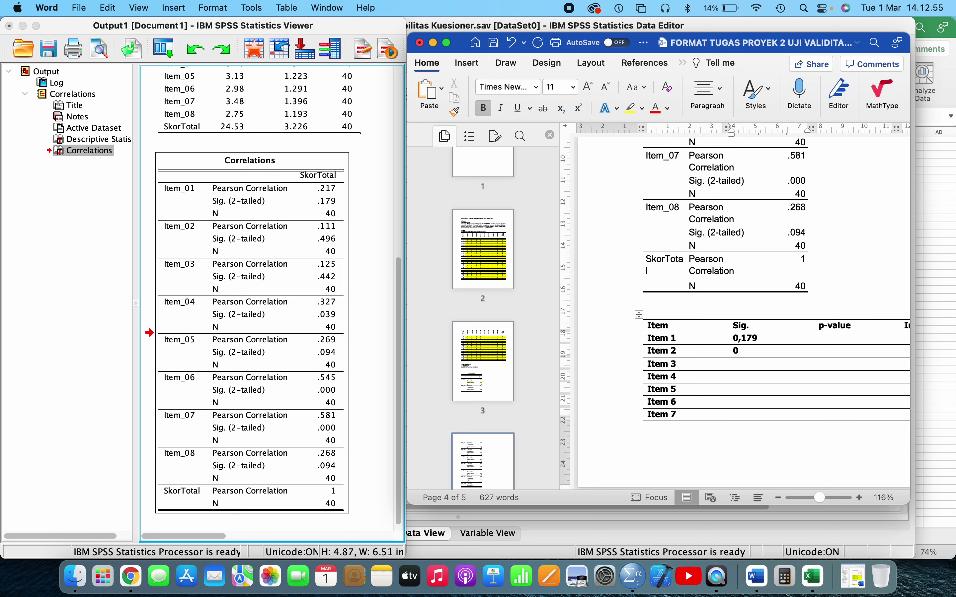
type(",496")
Step: Fill in the Sig. column with 0,422 for Item 3, 0,039 for Item 4 and 0,094 for Item 5
left_click(246, 240)
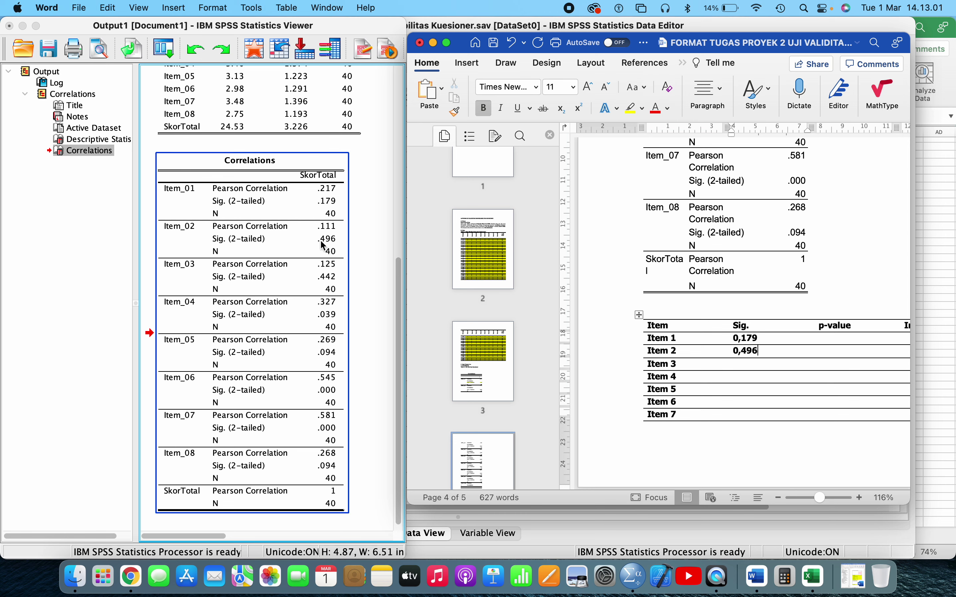
left_click(760, 366)
type("0,")
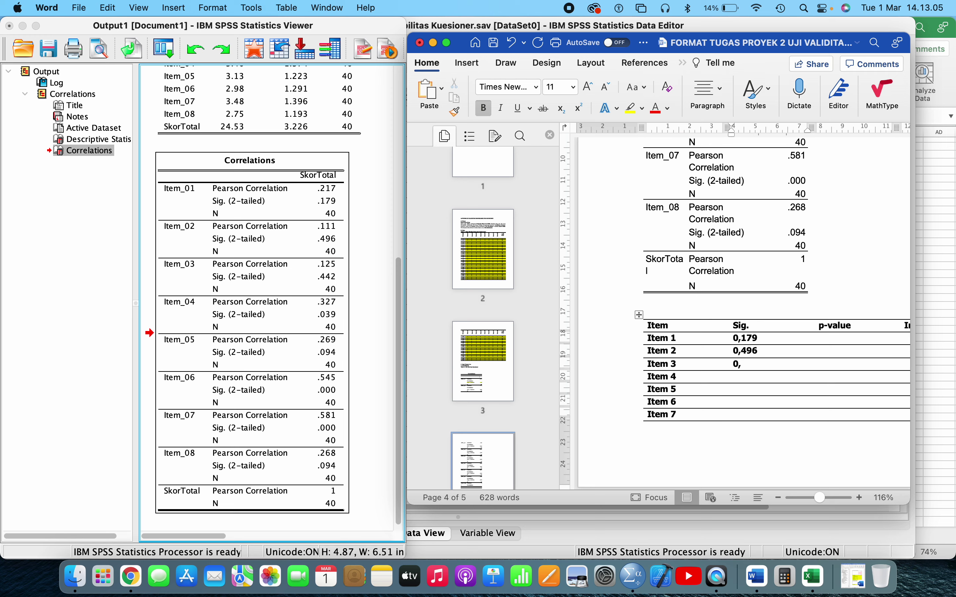
key("Down")
type("0,039")
type("0,094")
key("Down")
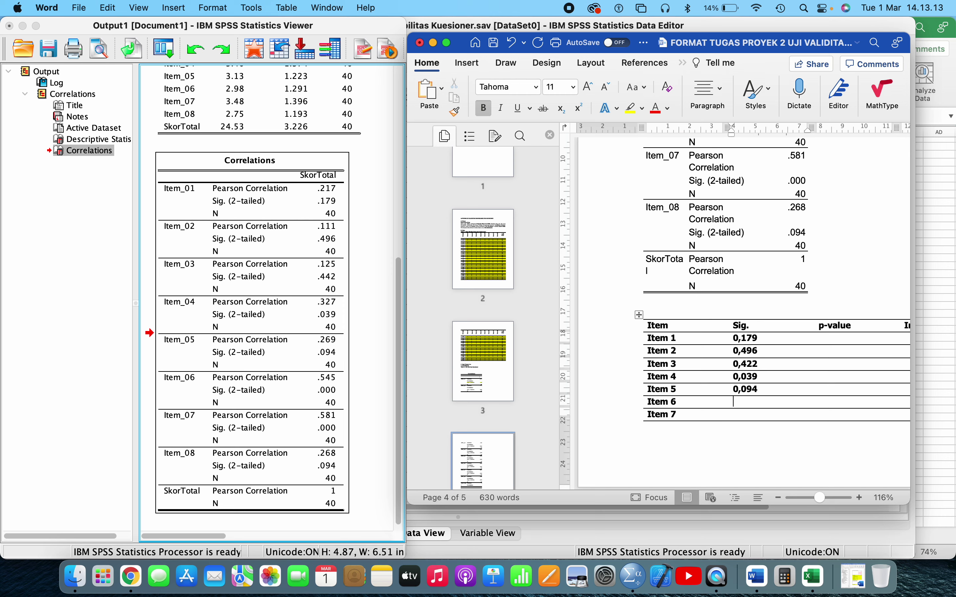
Step: Complete the Sig. column with 0,000 for Item 6, 0,000 for Item 7 and 0,094 for Item 8
type("0,000")
key("Down")
type("0,00")
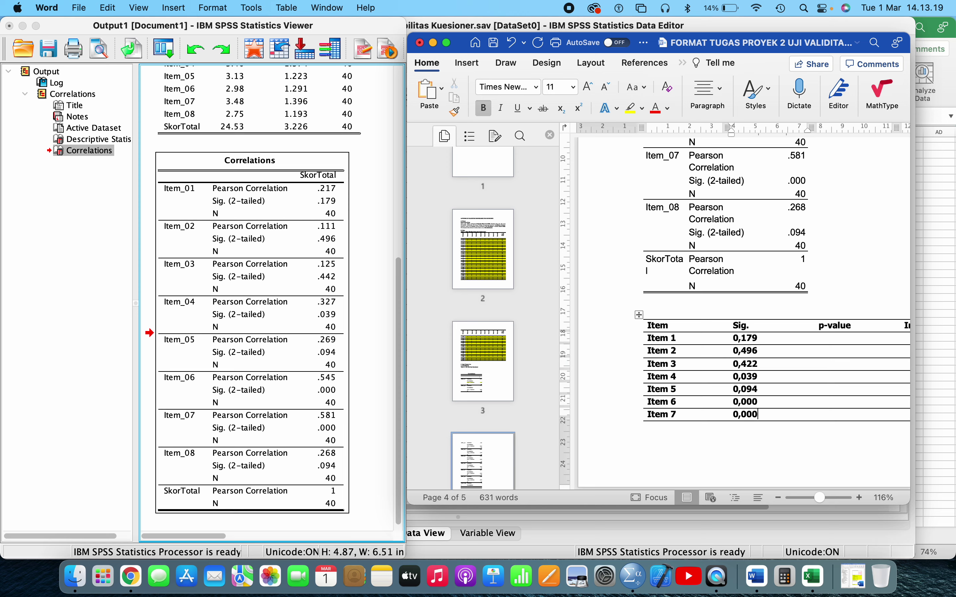
scroll(849, 412, "down", 5)
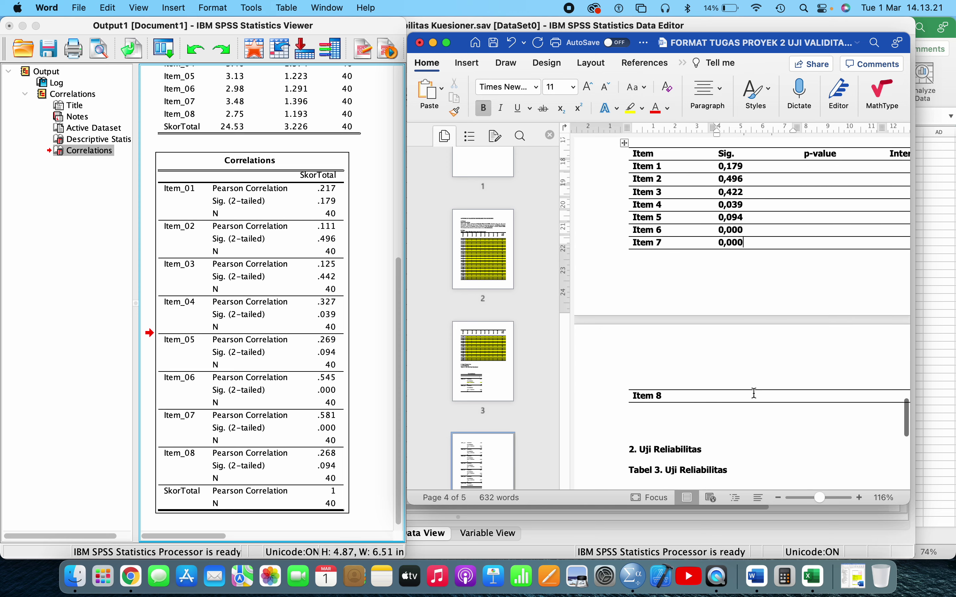
key("Down")
type("0")
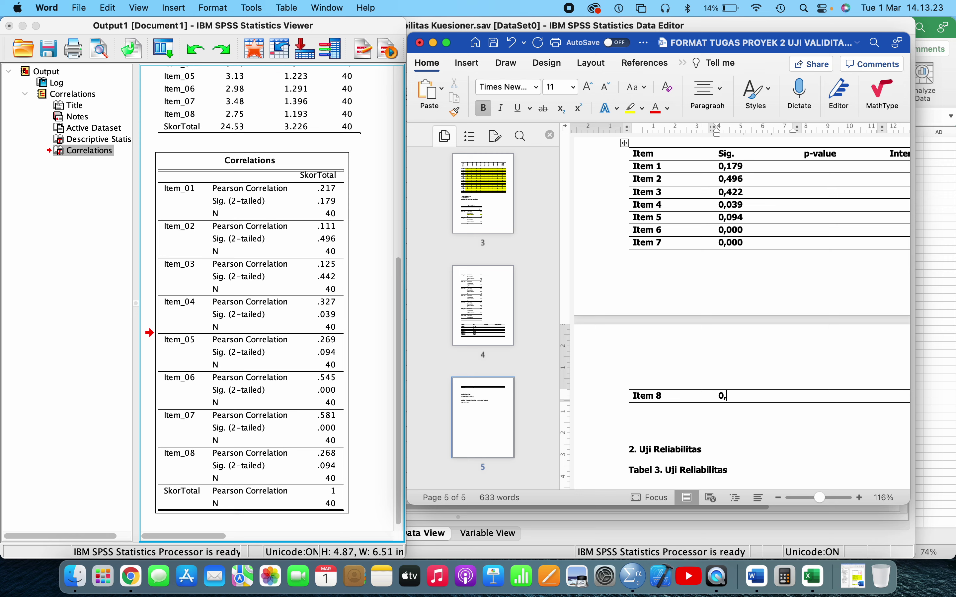
type(",094")
Step: Delete the pasted Correlations table and the blank lines between the Tabel 2 caption and the summary table
scroll(785, 382, "up", 10)
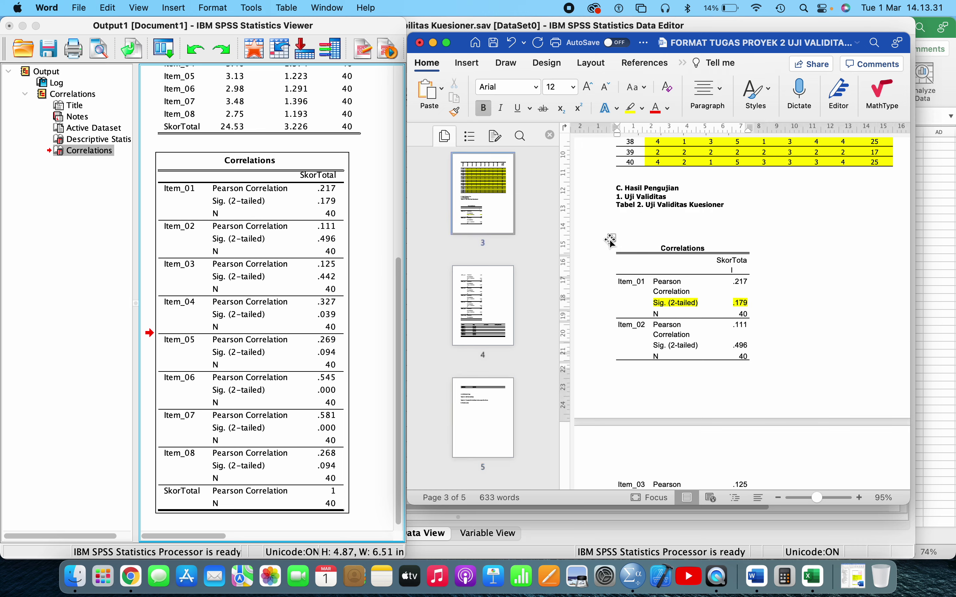
left_click(611, 239)
key("BackSpace")
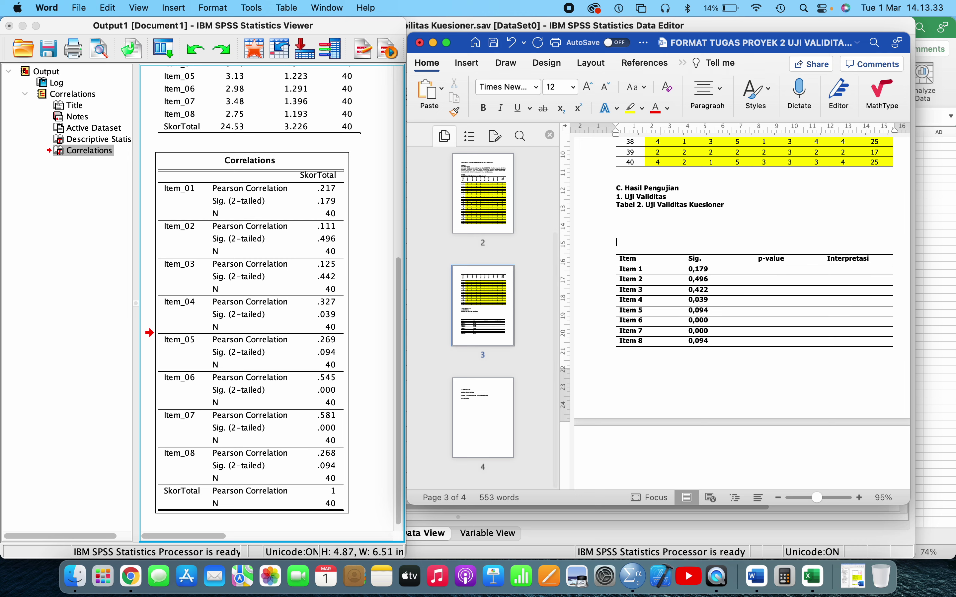
key("BackSpace")
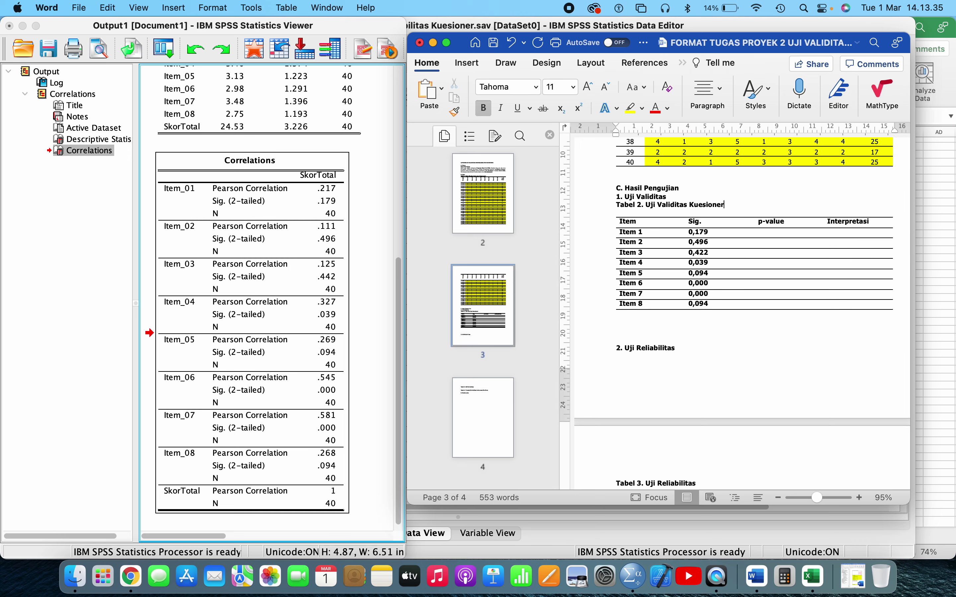
Step: Remove the bold formatting from the Item 1 to Item 8 rows of the summary table
left_click_drag(607, 235, 607, 309)
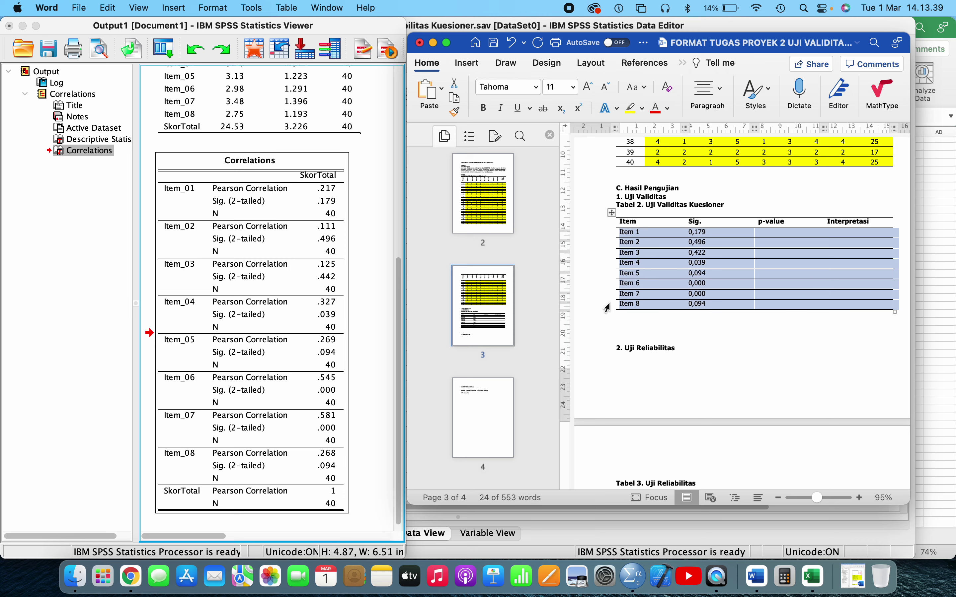
left_click(489, 112)
left_click(777, 342)
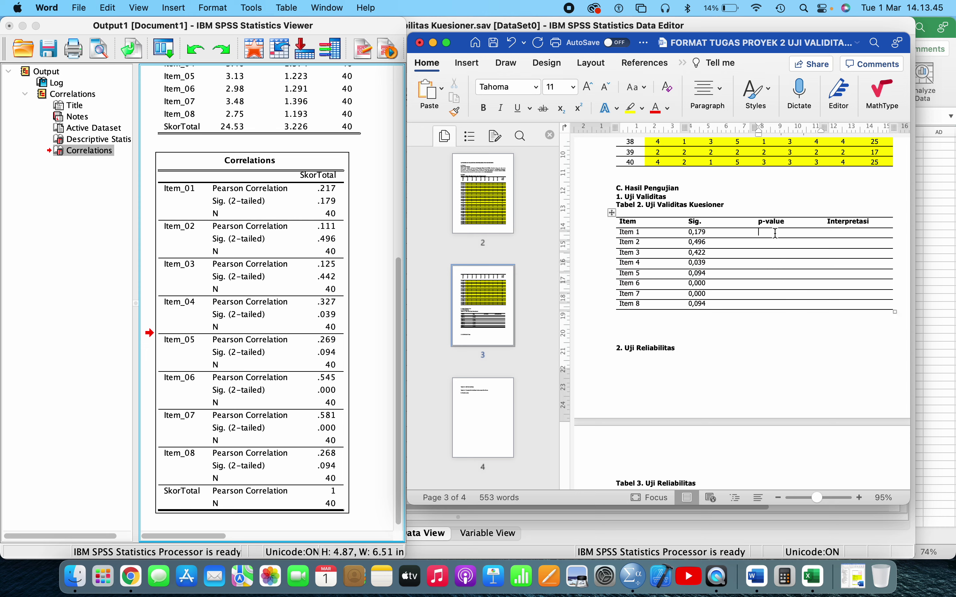
Step: Enter 0,05 as the p-value for Item 1 and copy it to the p-value cells of Item 2 through Item 8
type("0,05")
double_click(775, 232)
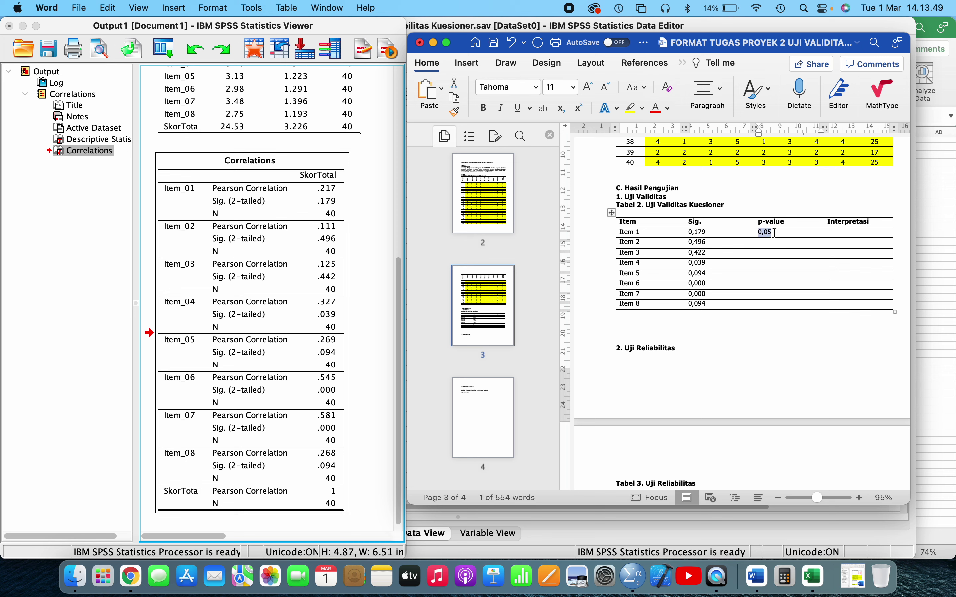
key("cmd+c")
key("Down")
key("shift+Down")
key("shift+Down")
key("shift+Down")
key("shift+Down")
key("shift+Down")
key("shift+Down")
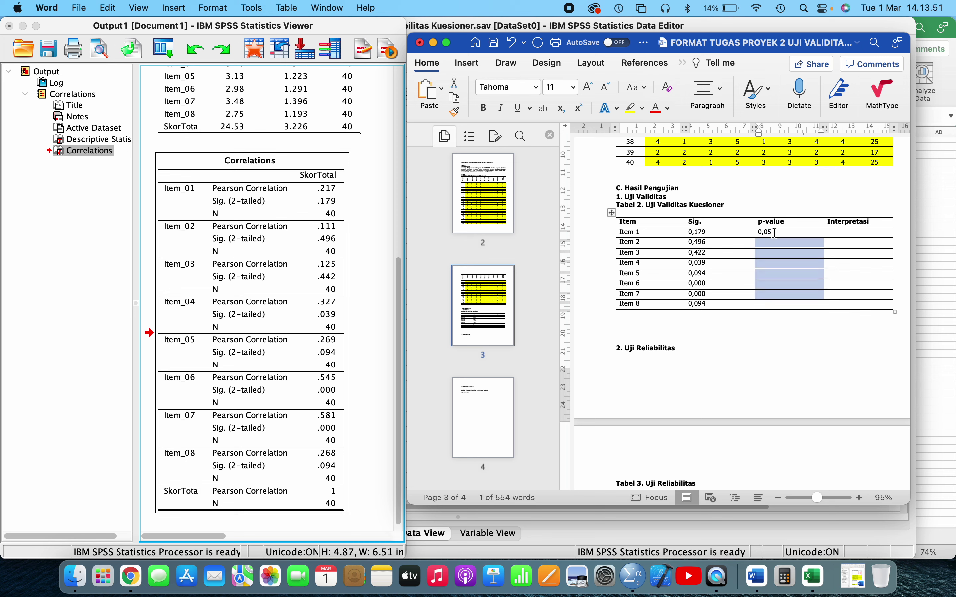
key("cmd+v")
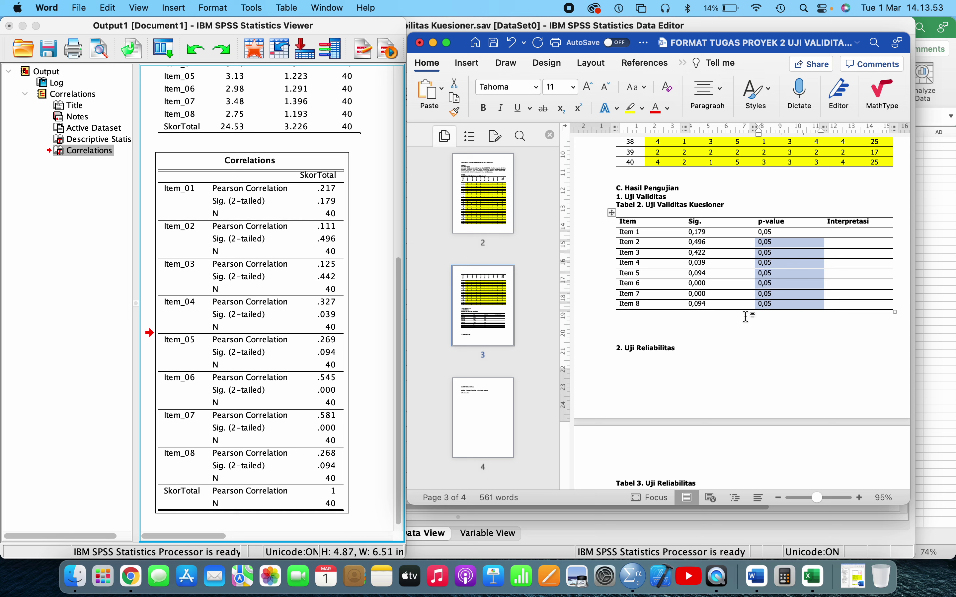
left_click(746, 312)
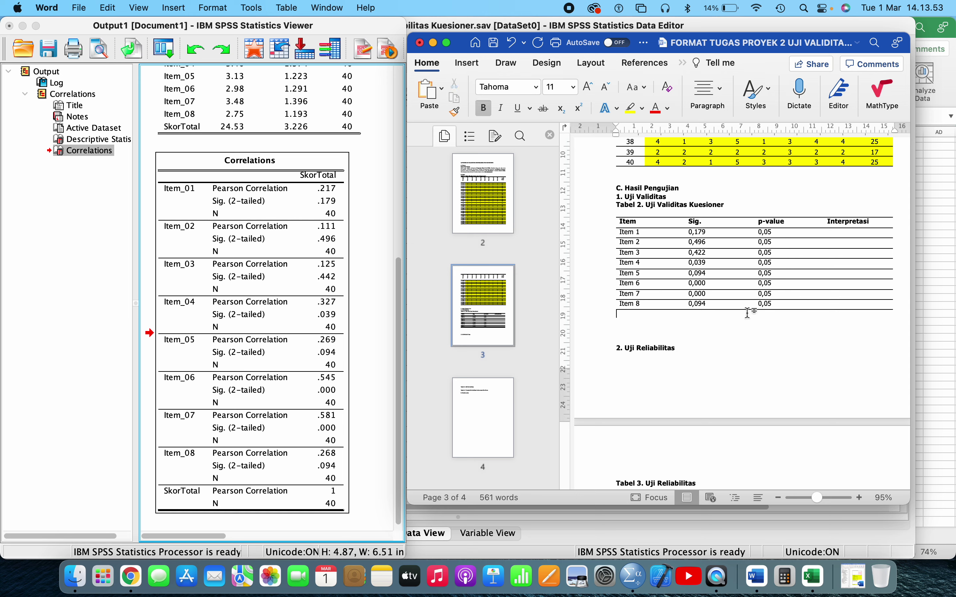
Step: Add the criteria lines "Valid, jika Sig. < p-value" and "Tidak valid, jika Sig. > p-value" below the Tabel 2 summary table
double_click(840, 222)
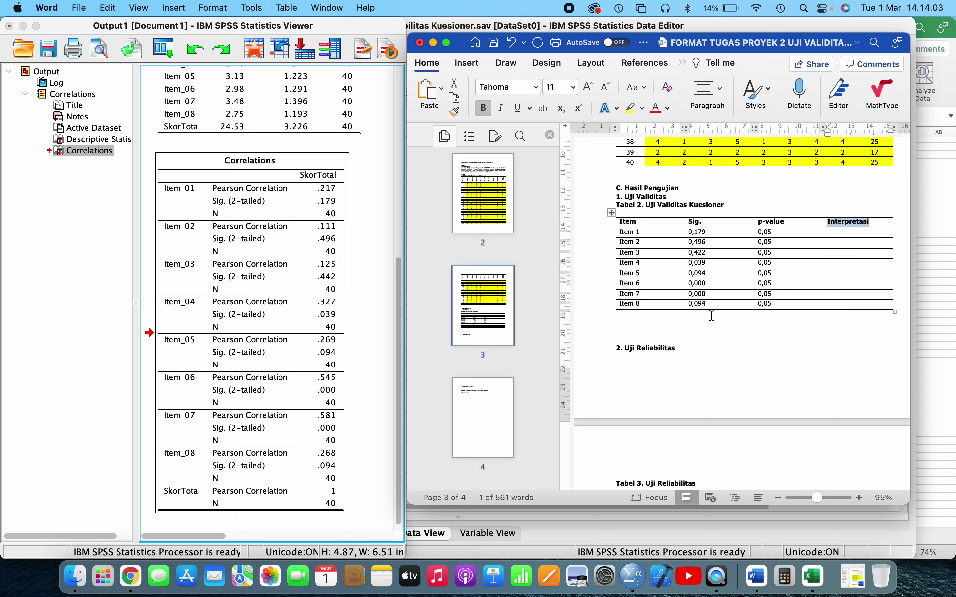
left_click(698, 328)
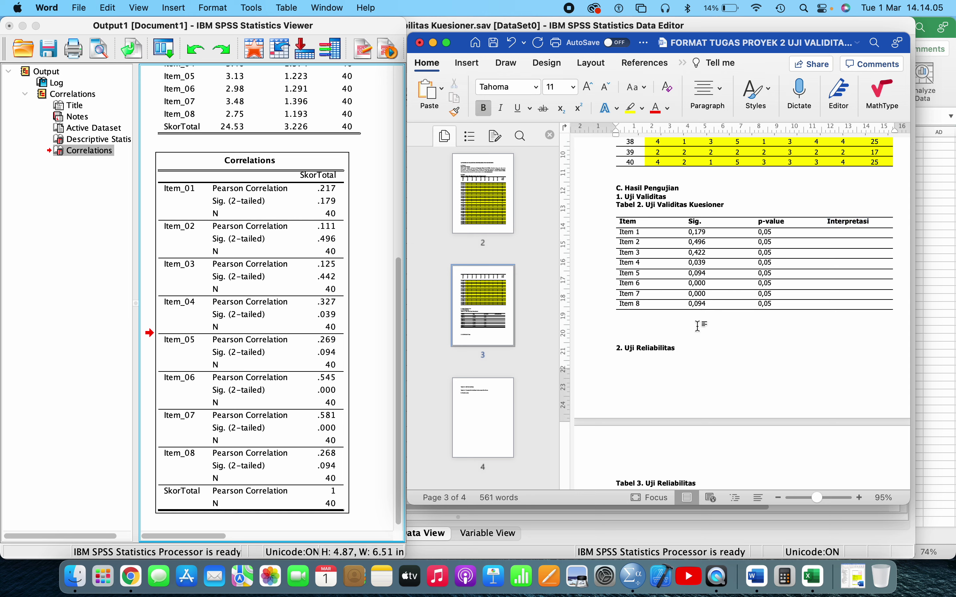
type("Valid, jika Sig.")
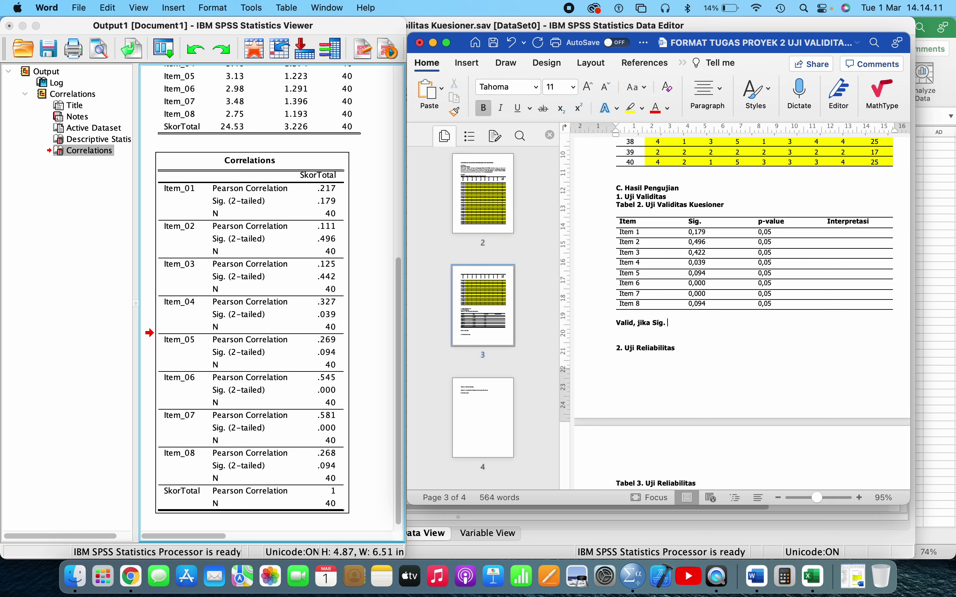
type(" < p-value")
key("Return")
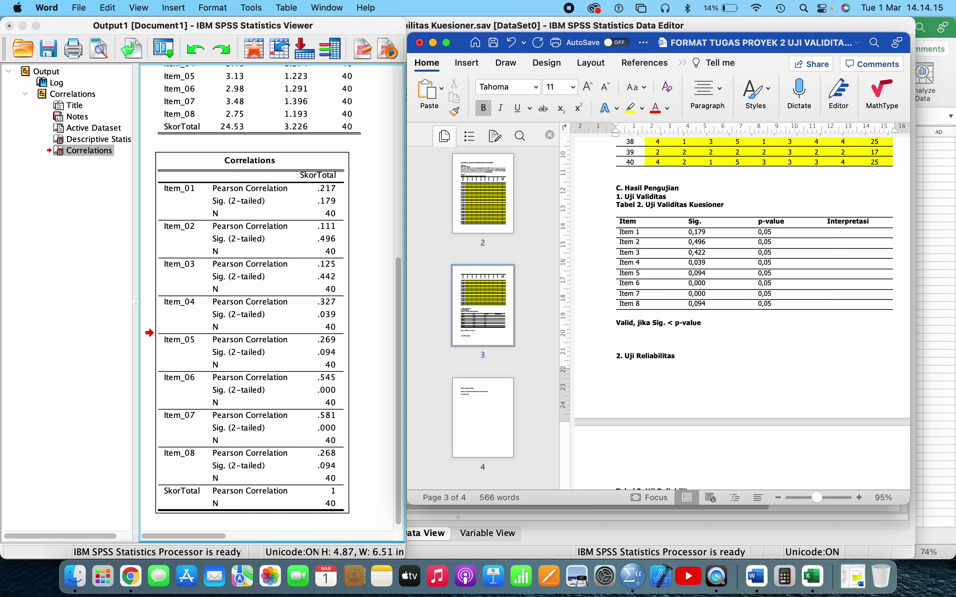
type("G")
key("BackSpace")
type("Tidak valid, jika Sig. > p-value")
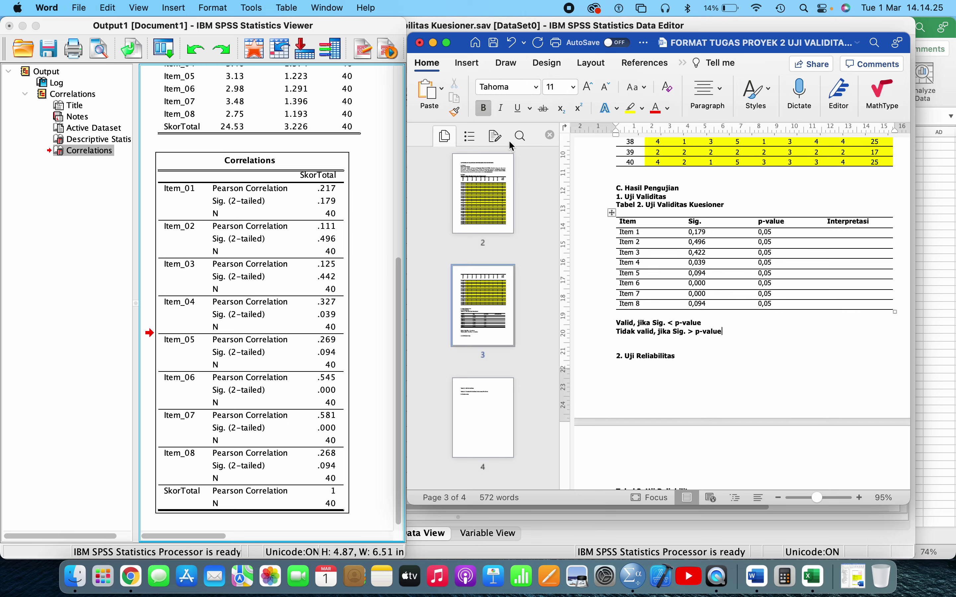
Step: Enlarge the report window and enter "Tidak valid" as the Interpretasi for Item 1 in Tabel 2
left_click(447, 43)
scroll(582, 292, "up", 8)
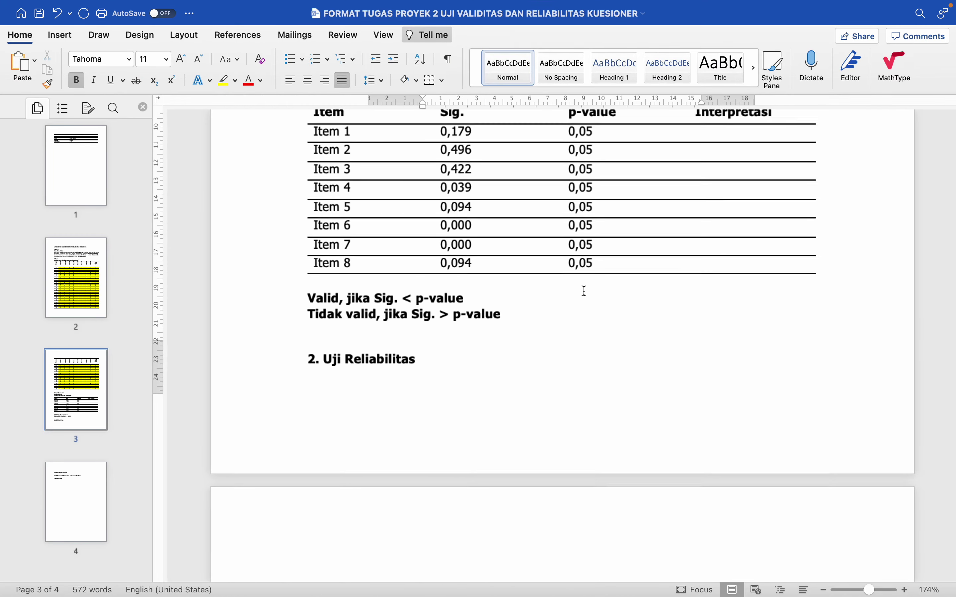
scroll(578, 311, "down", 15)
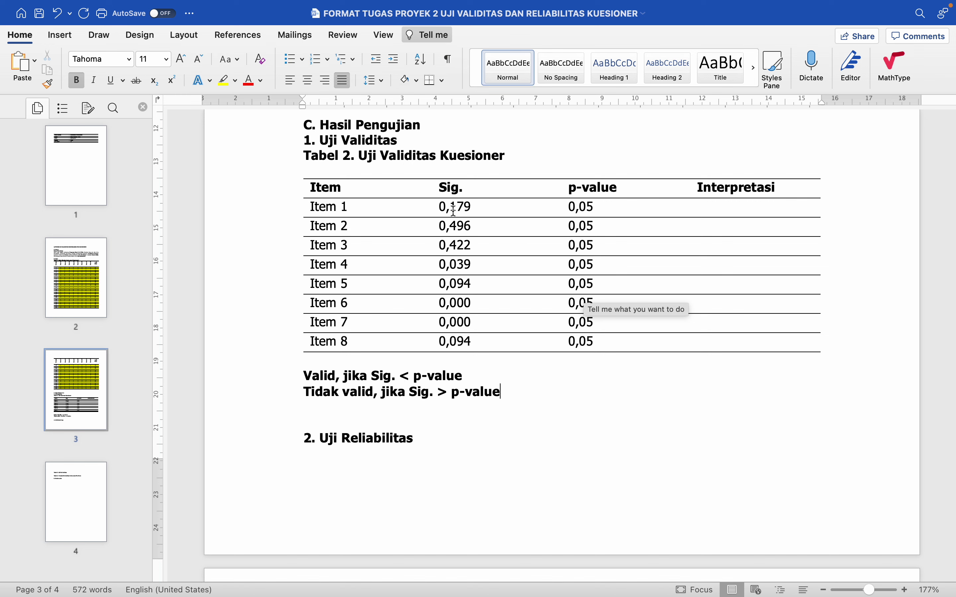
left_click(494, 206)
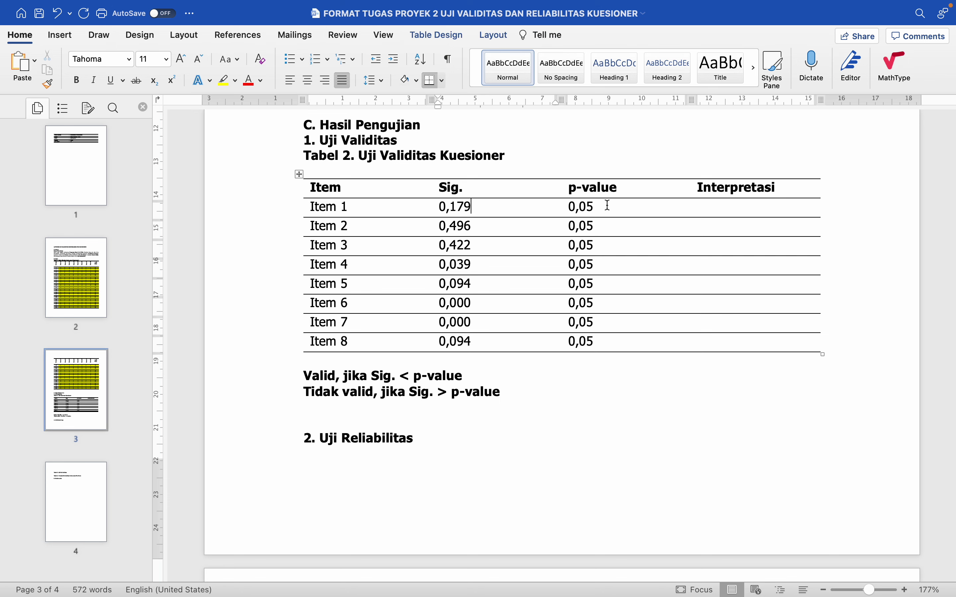
left_click(694, 214)
type("Tidak ")
type("va")
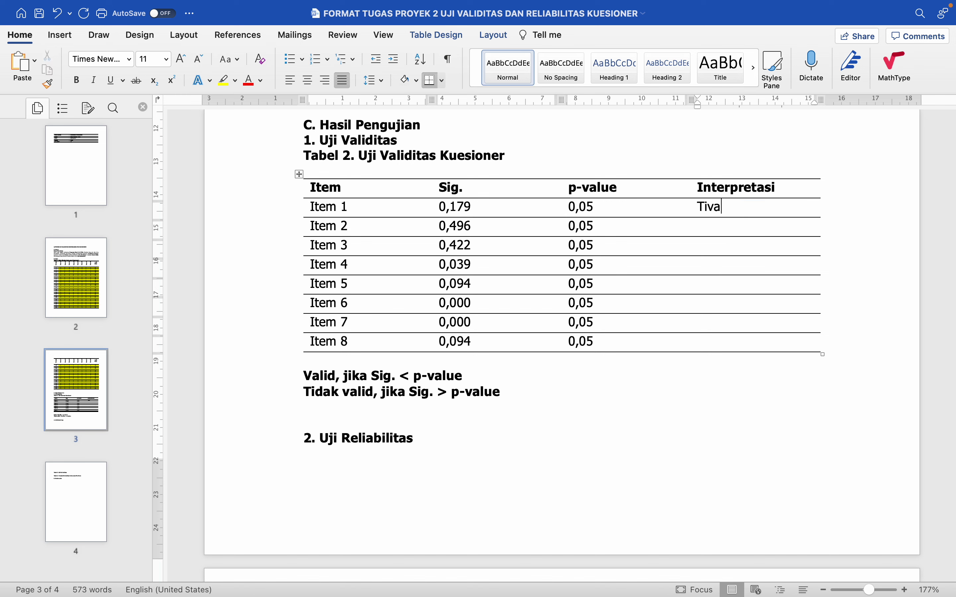
key("BackSpace")
key("BackSpace")
type("dak valid")
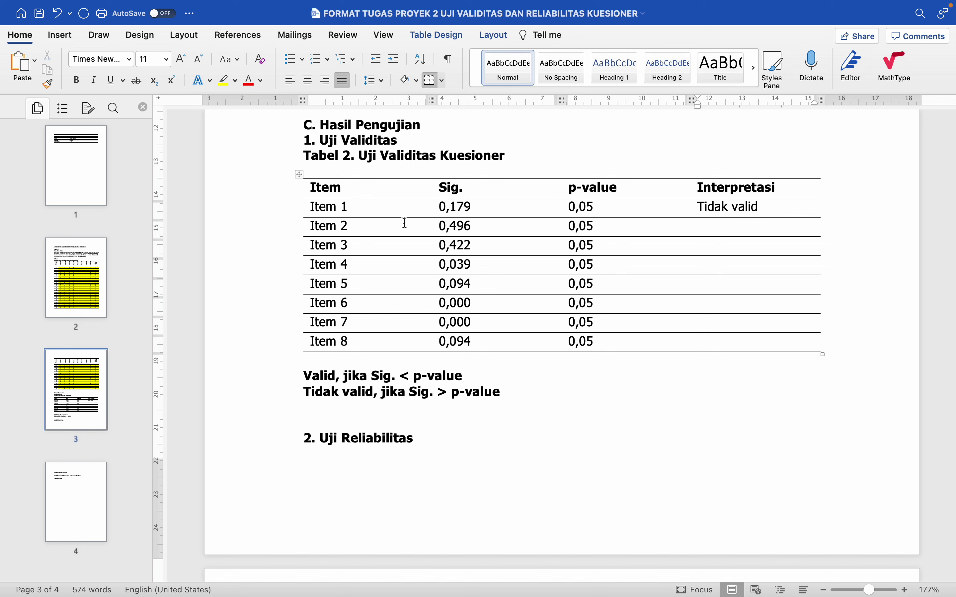
Step: Enter "Tidak valid" in the Interpretasi column for Item 2 and Item 3
left_click(746, 230)
type("Tidak valid")
left_click(712, 250)
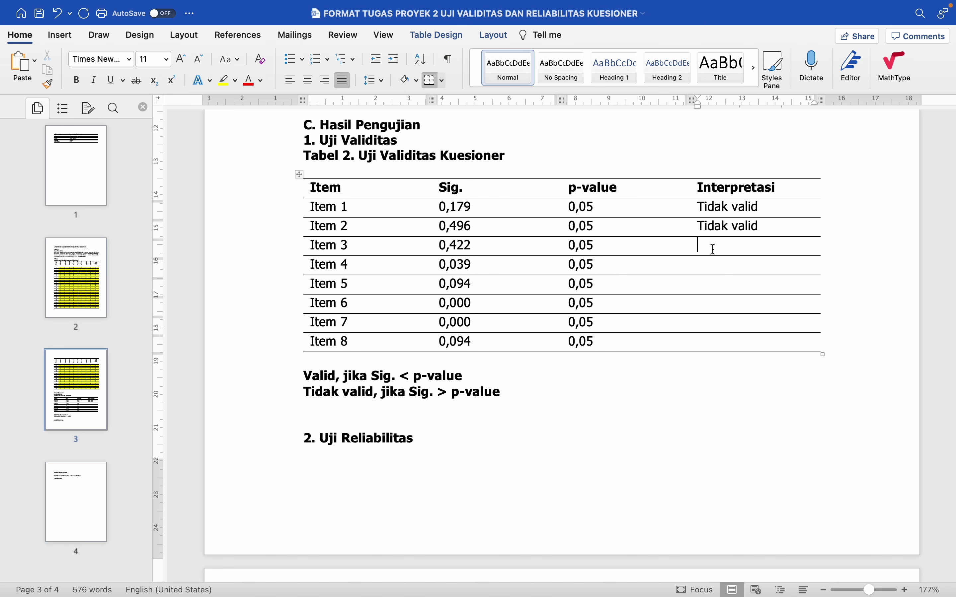
type("Tidak valid")
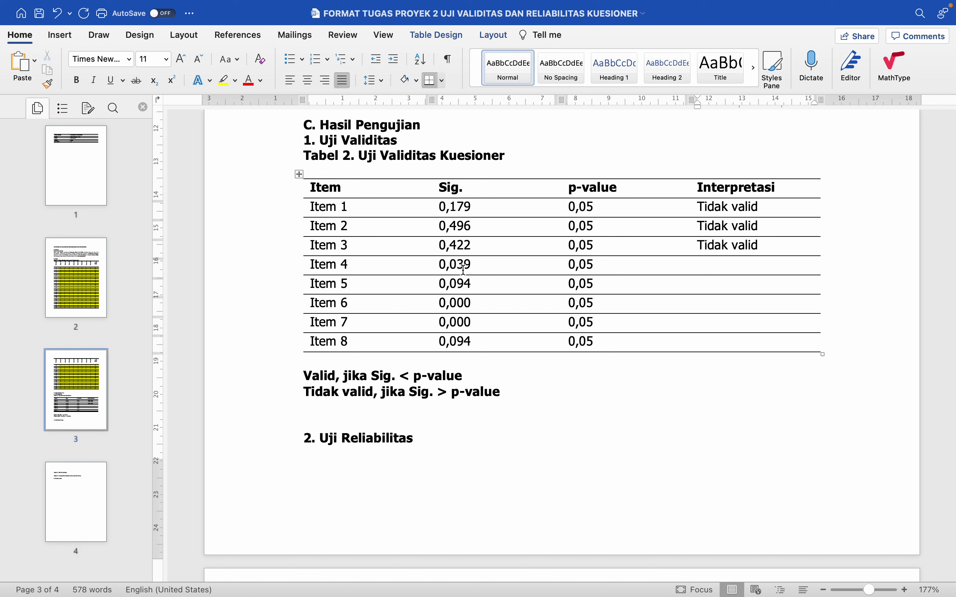
Step: Append the rounding note "=0,04" to Item 4's Sig. value
left_click(481, 265)
left_click_drag(594, 264, 573, 264)
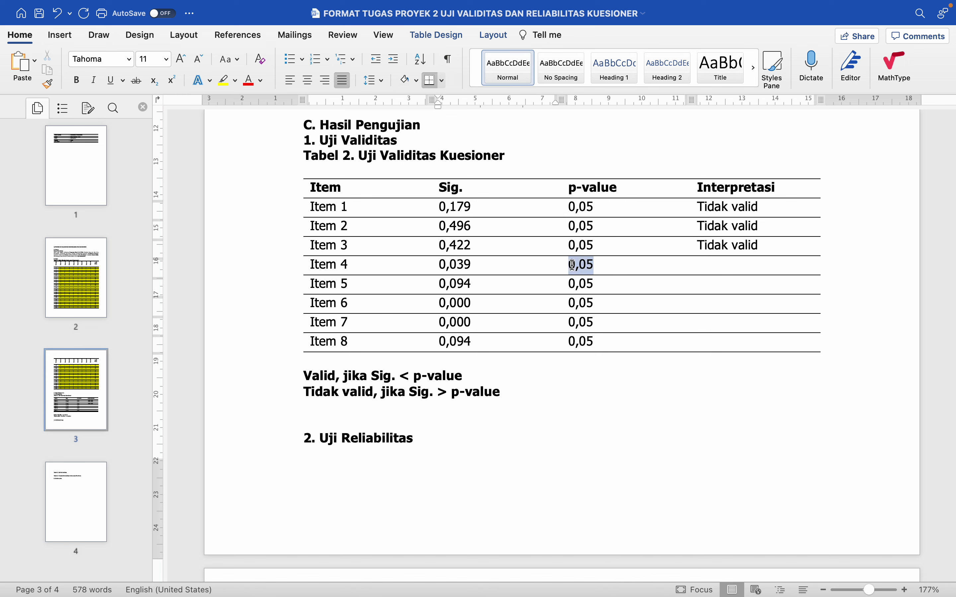
left_click(488, 266)
left_click(488, 265)
type("=0,04")
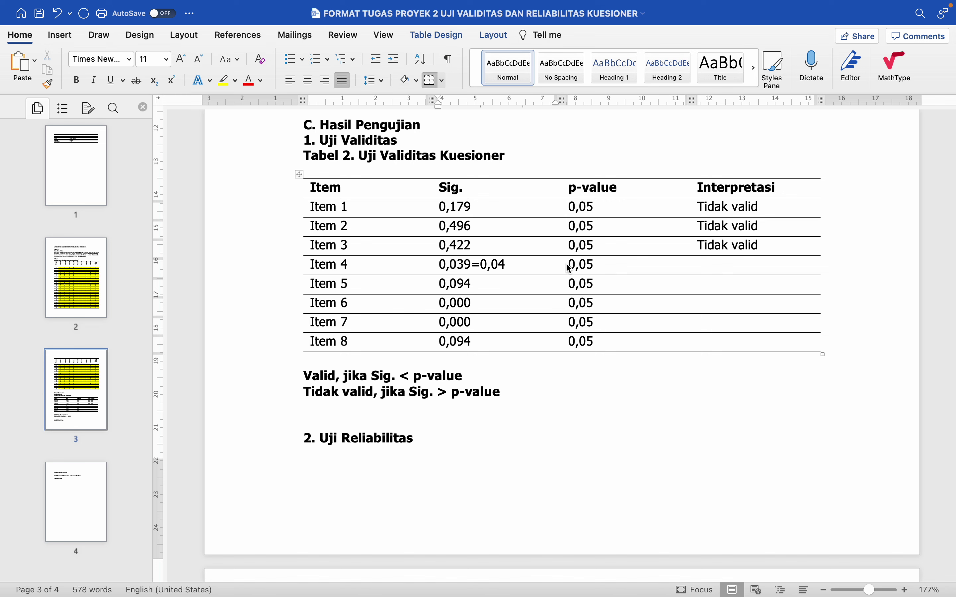
Step: Enter "Valid" as the Interpretasi for Item 4 and remove the "=0,04" note from its Sig. cell
left_click(704, 270)
type("Valid")
left_click(520, 266)
key("BackSpace")
key("BackSpace")
key("BackSpace")
key("BackSpace")
key("BackSpace")
Step: Complete the Interpretasi column with "Tidak valid" for Item 5, "Valid" for Item 6 and Item 7, and "Tidak valid" for Item 8
left_click(705, 283)
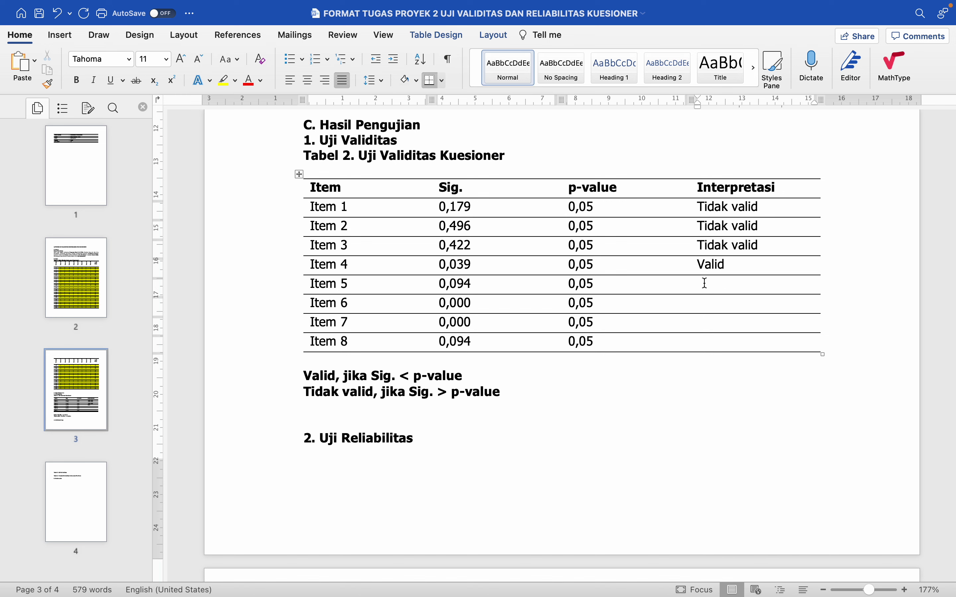
type("Tidak valid")
left_click(723, 305)
type("Valid")
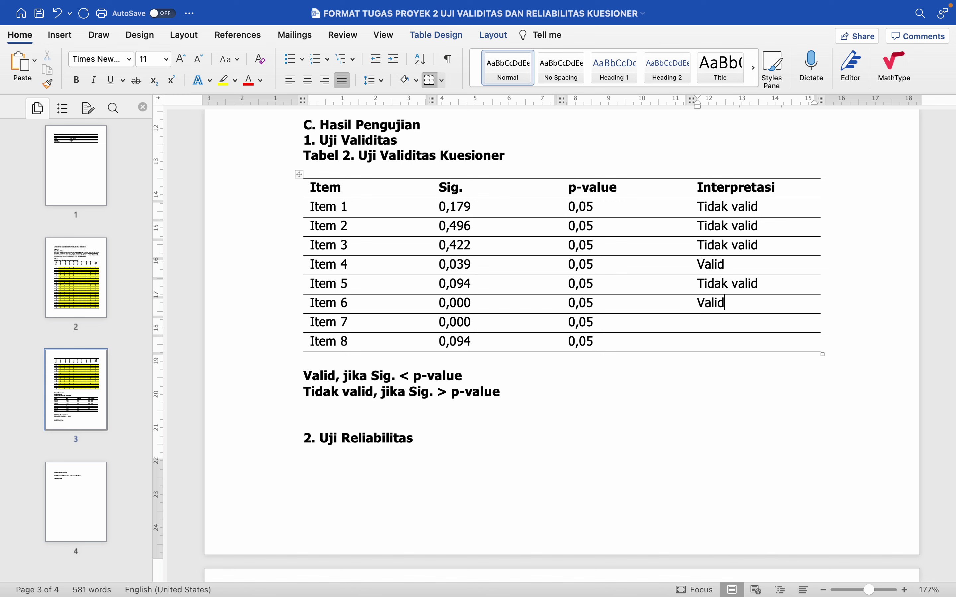
left_click(707, 321)
type("Valid")
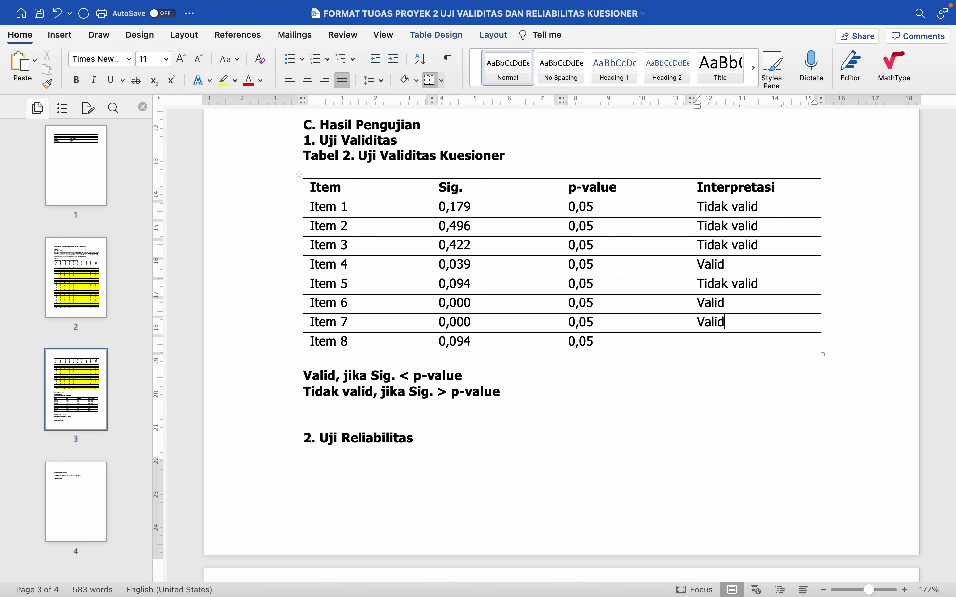
left_click(725, 302)
left_click(701, 341)
type("Tidak valid")
Step: Colour the text of the valid rows, Item 4, Item 6 and Item 7, green in the Tabel 2 summary table
scroll(675, 331, "down", 3)
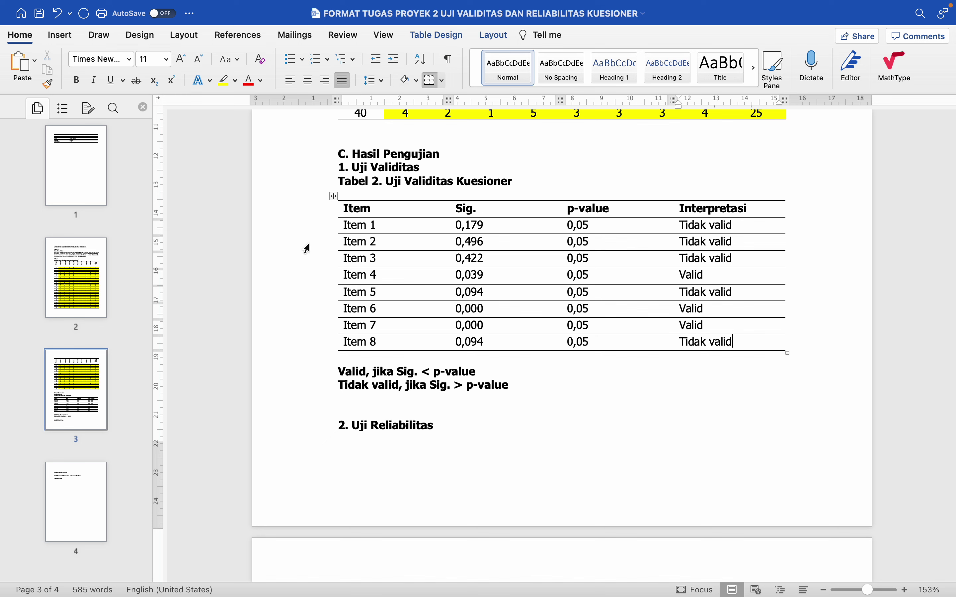
left_click(306, 282)
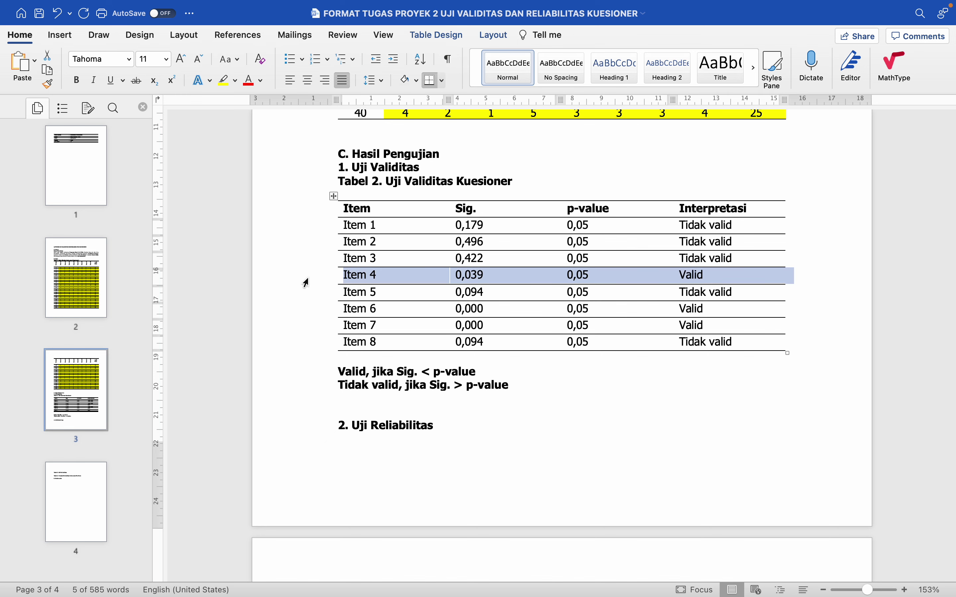
left_click(314, 316, "super")
left_click(316, 328, "super")
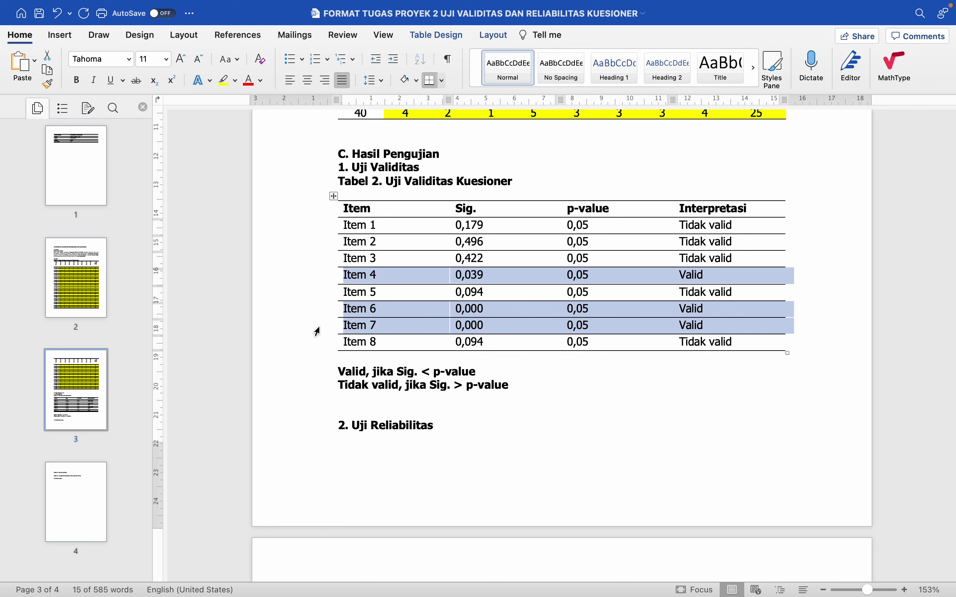
left_click(263, 81)
left_click(311, 231)
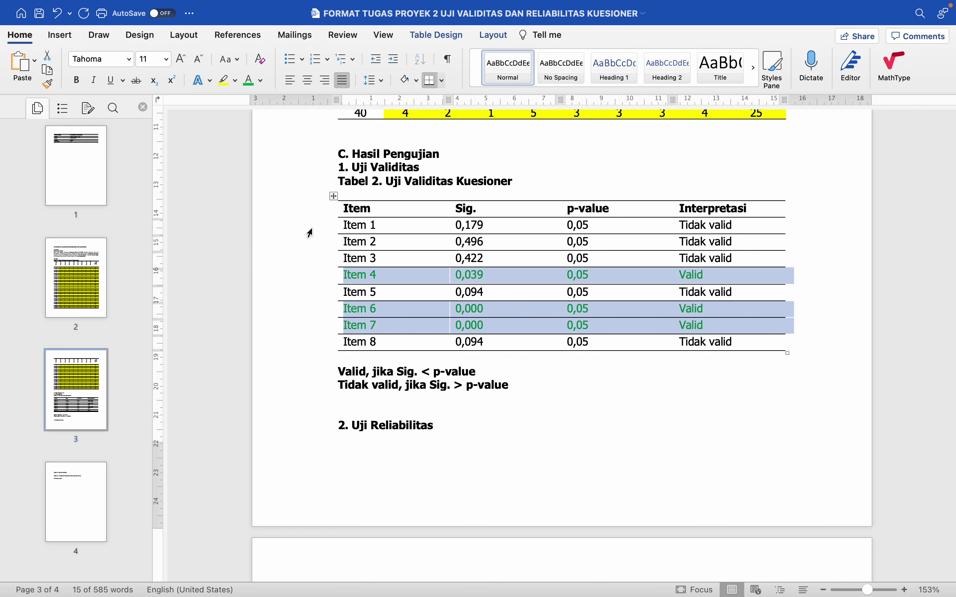
left_click(498, 365)
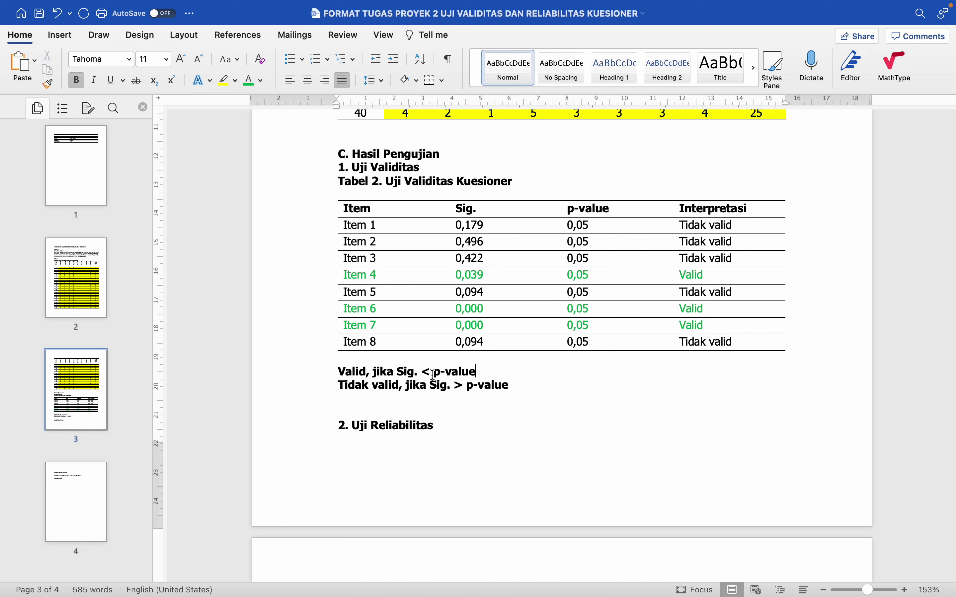
Step: Delete the two "Valid" and "Tidak valid" rule lines below Tabel 2 and the blank line between its caption and the table
left_click_drag(337, 373, 529, 387)
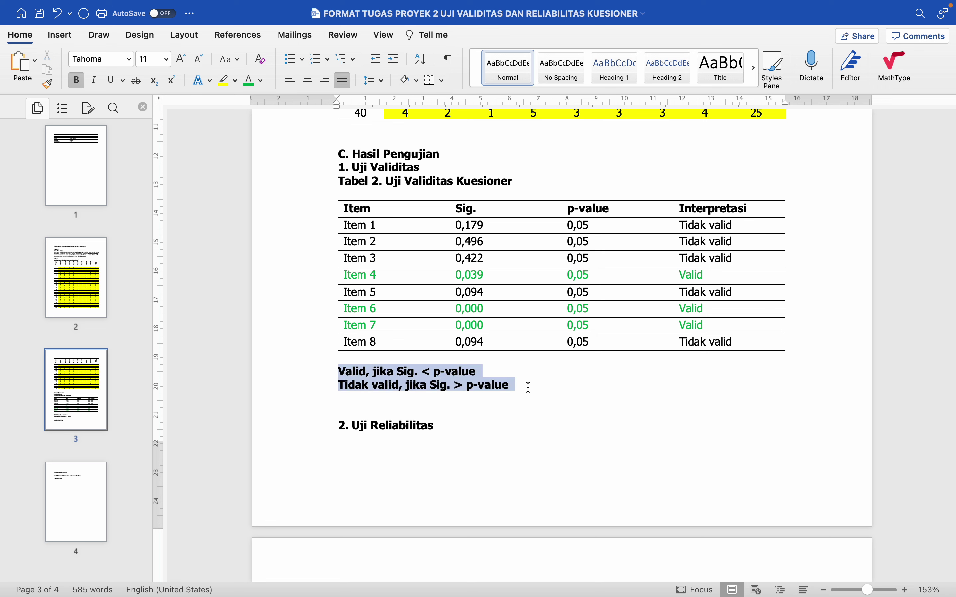
key("BackSpace")
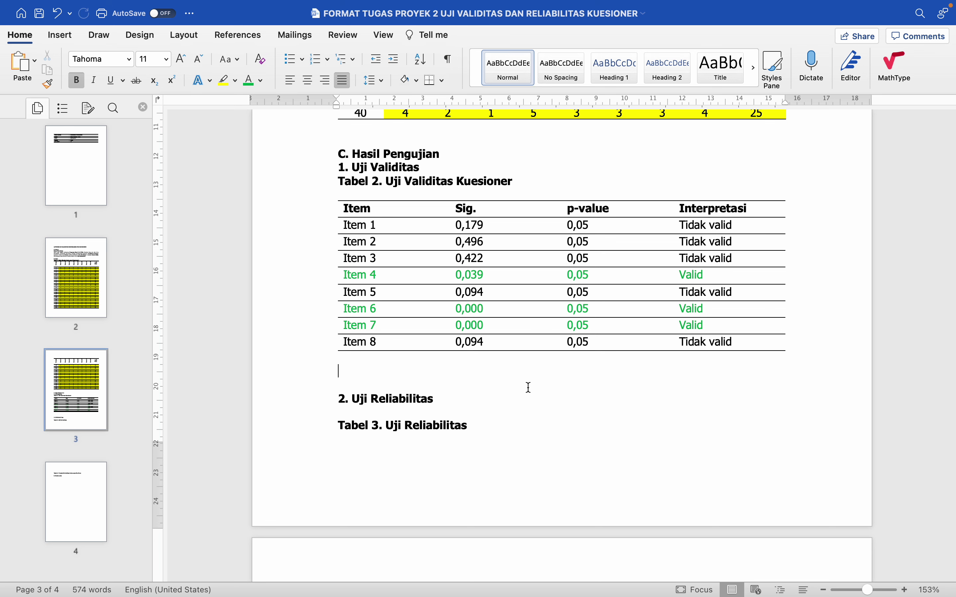
key("super+b")
left_click(403, 192)
key("super+b")
key("BackSpace")
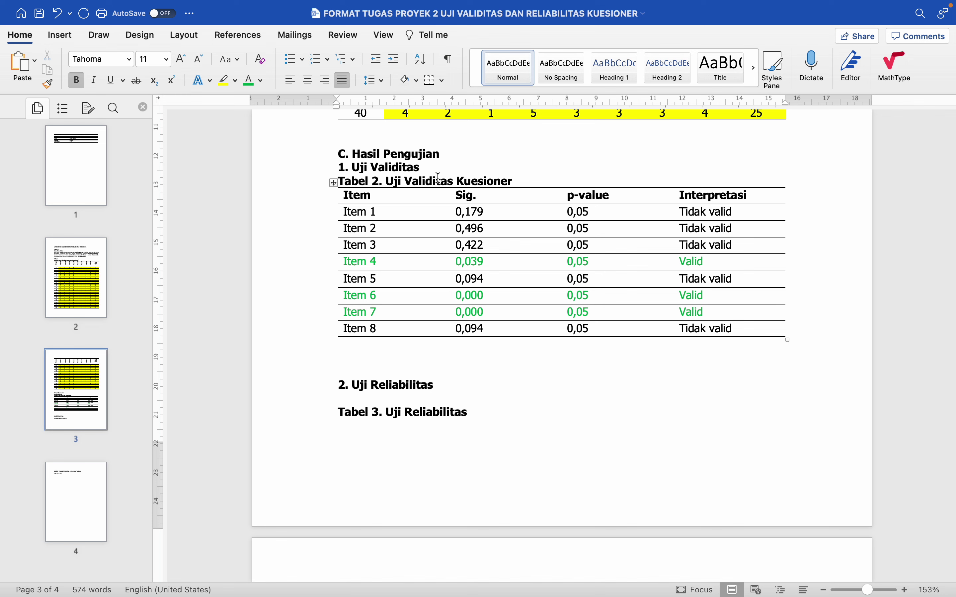
Step: Start a non-bold sentence below the Tabel 2 table reading "Berdasarkan hasil pengujian, diketahui bahwa dari 8 item"
left_click(401, 353)
type("Berdasarkan ")
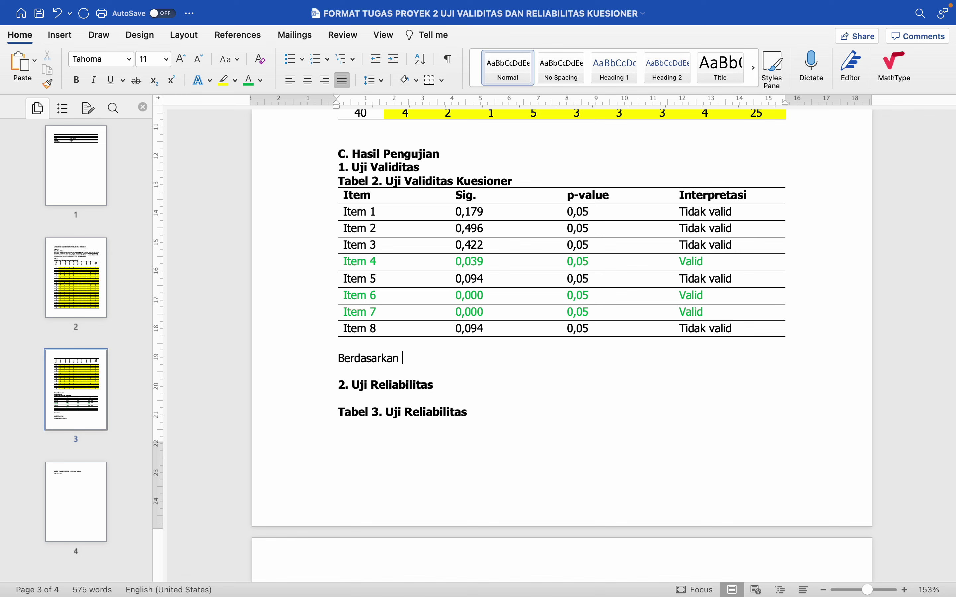
type("hasil pengujian")
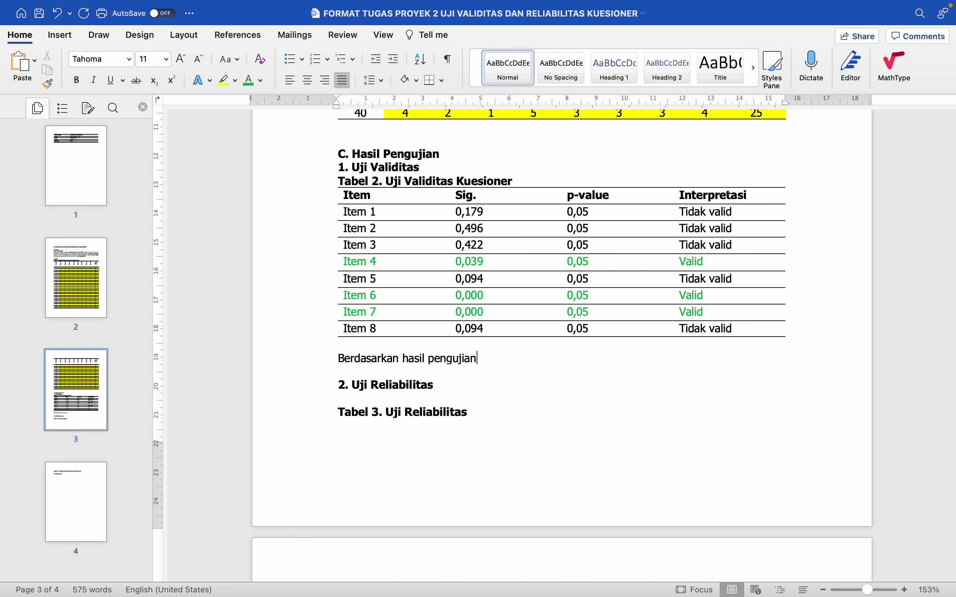
type(", diektahu")
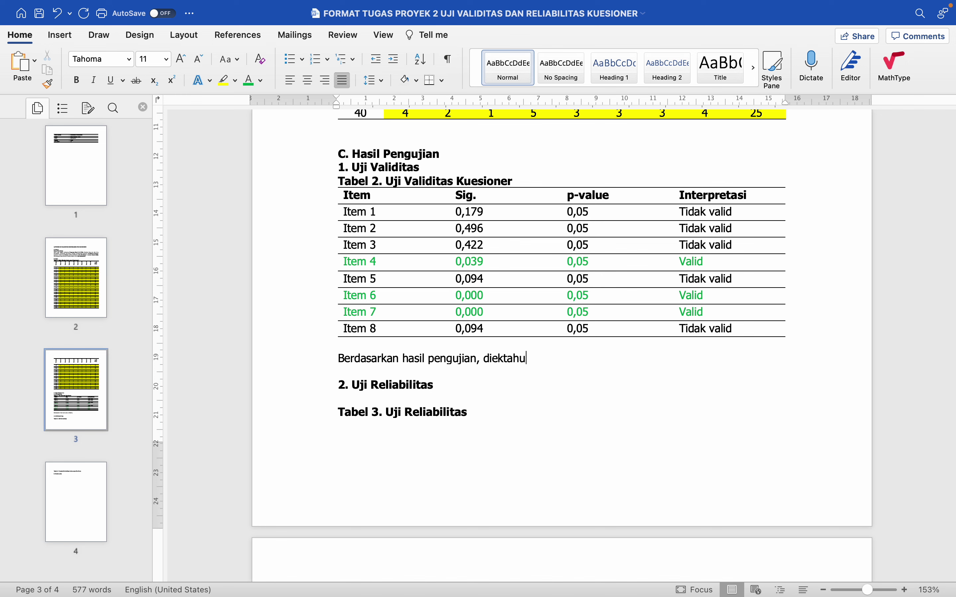
key("BackSpace")
key("BackSpace")
key("BackSpace")
key("BackSpace")
key("BackSpace")
key("BackSpace")
type("ketah")
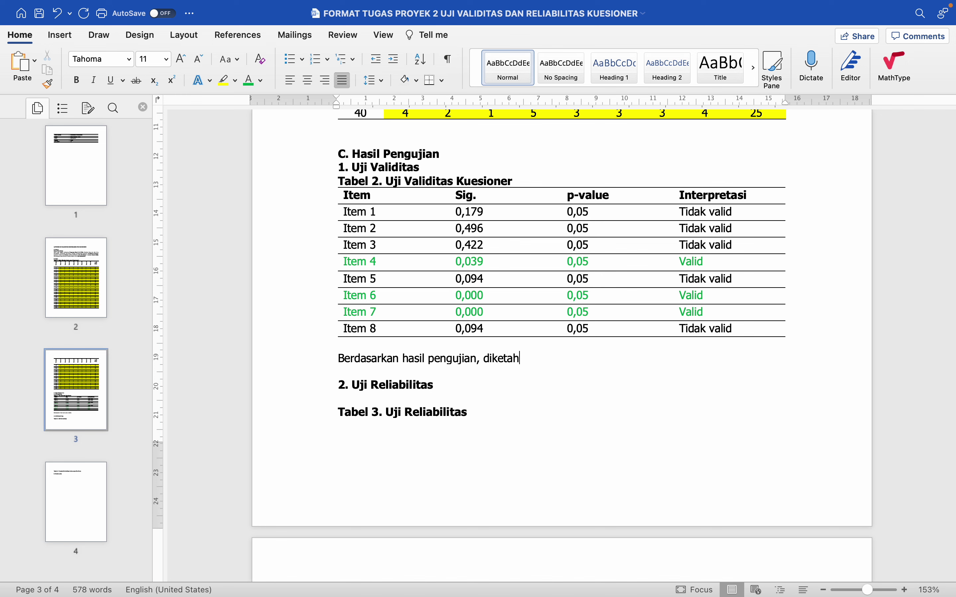
type("ui bhawa")
key("BackSpace")
key("BackSpace")
key("BackSpace")
key("BackSpace")
type("ahwa dari 8 item")
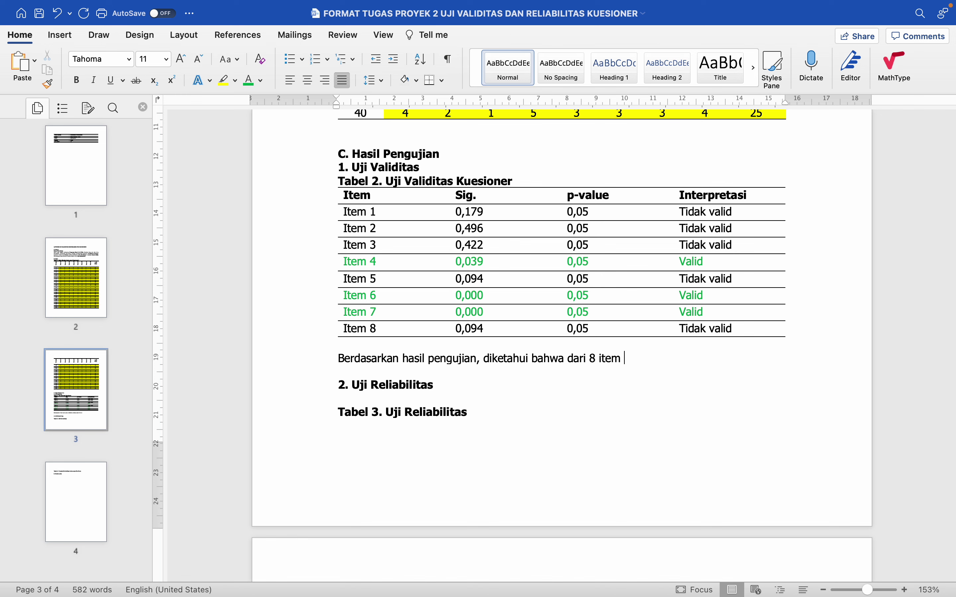
Step: Continue the sentence with "yang diuji, terdapat 3 item valid yaitu Item 4, 6, dan 7 dan"
type(" yang diu")
type("ji, terd")
key("BackSpace")
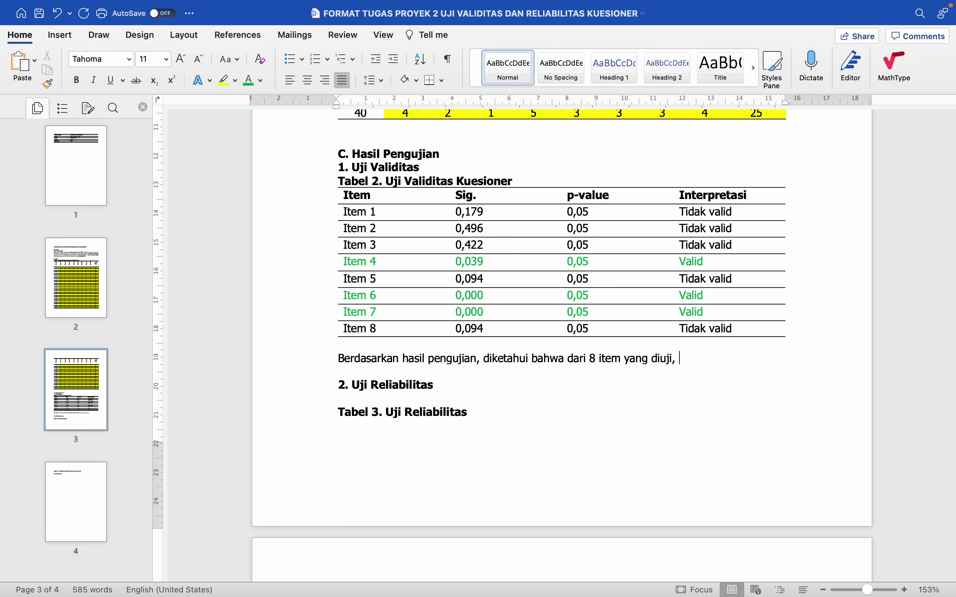
type("terdapat 3 item valid")
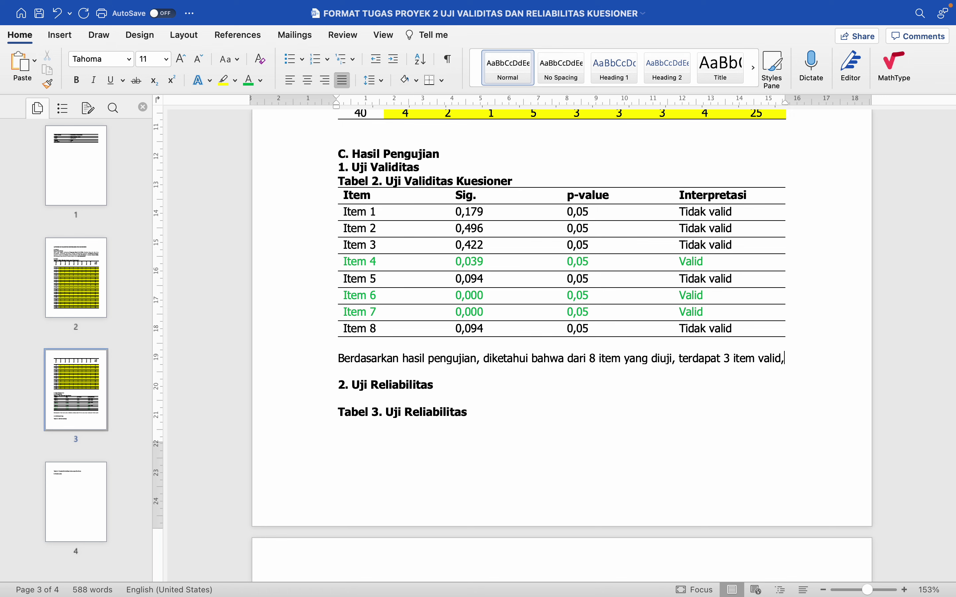
type(" yaitu")
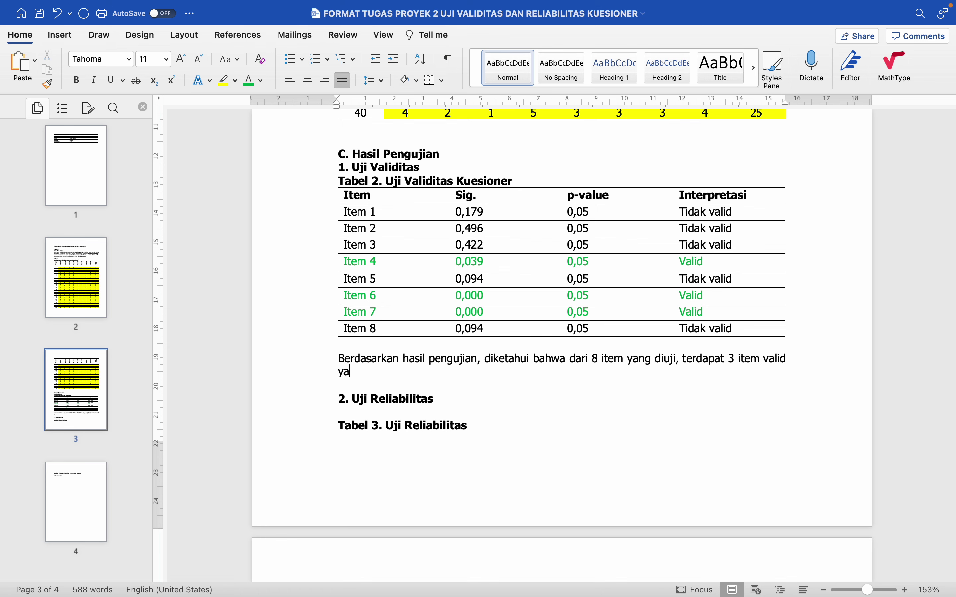
type(" Item 4, 6, dan")
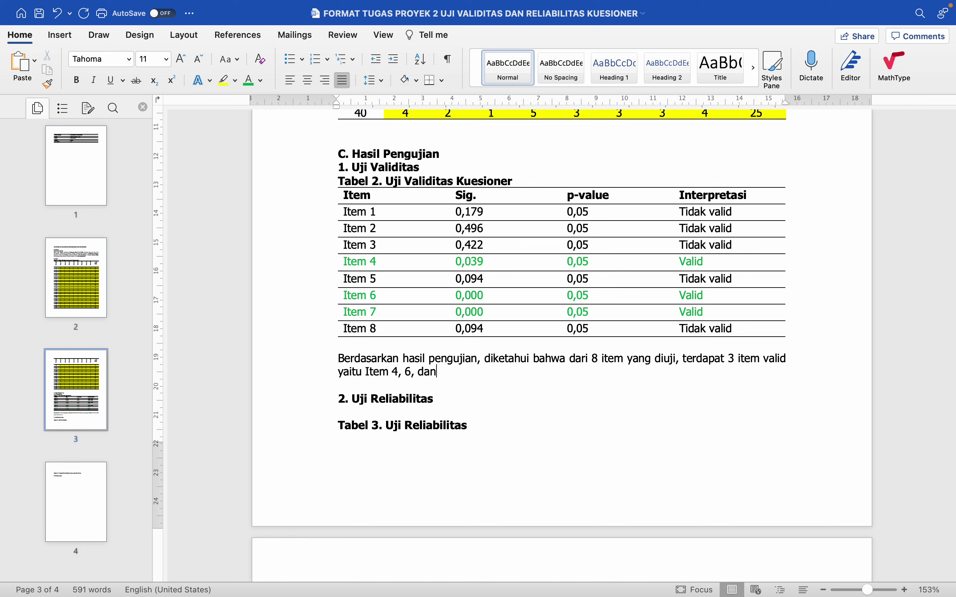
type(" 7 dan")
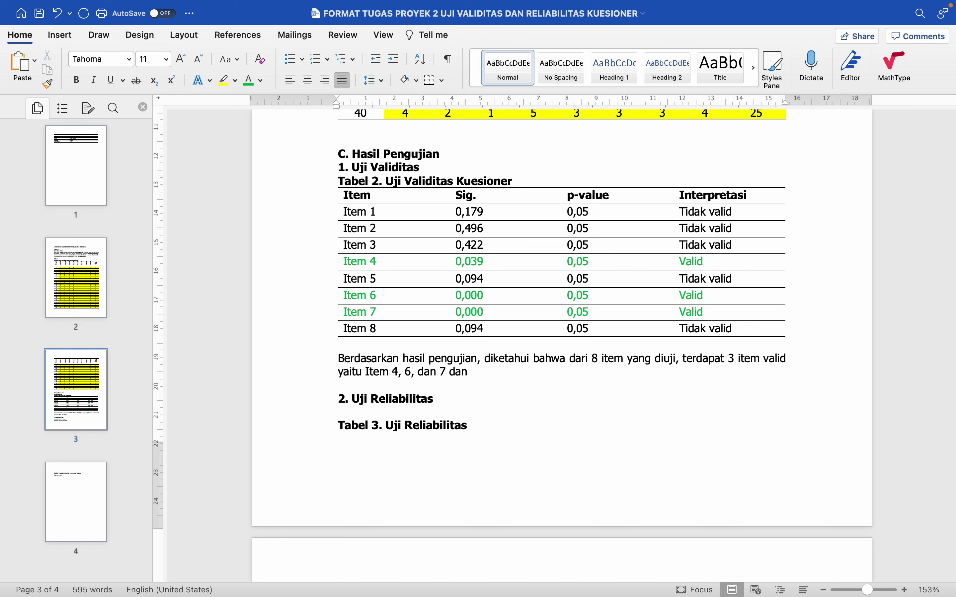
Step: Finish the sentence with "5 item tidak valid yaitu Item 1, 2, 3, 5, dan 8."
type(" 5 item tidak valid ")
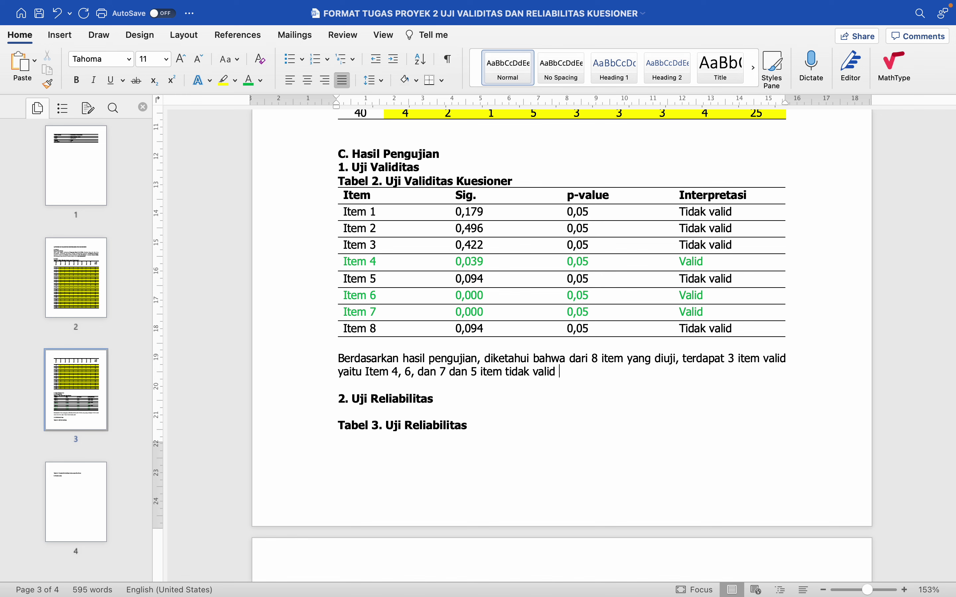
type("yaitu Item 1, 2, 3, 5")
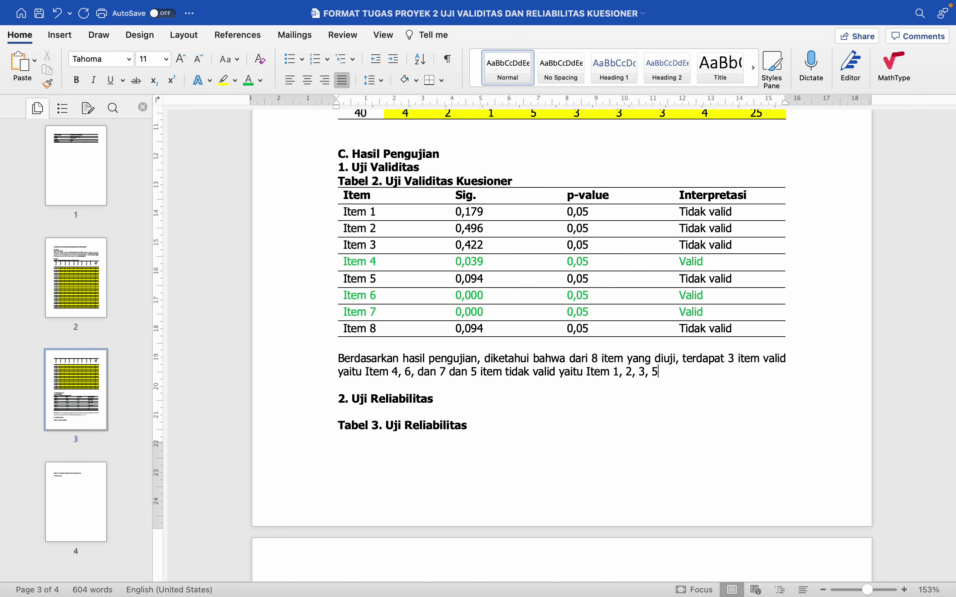
type(", dan 8.")
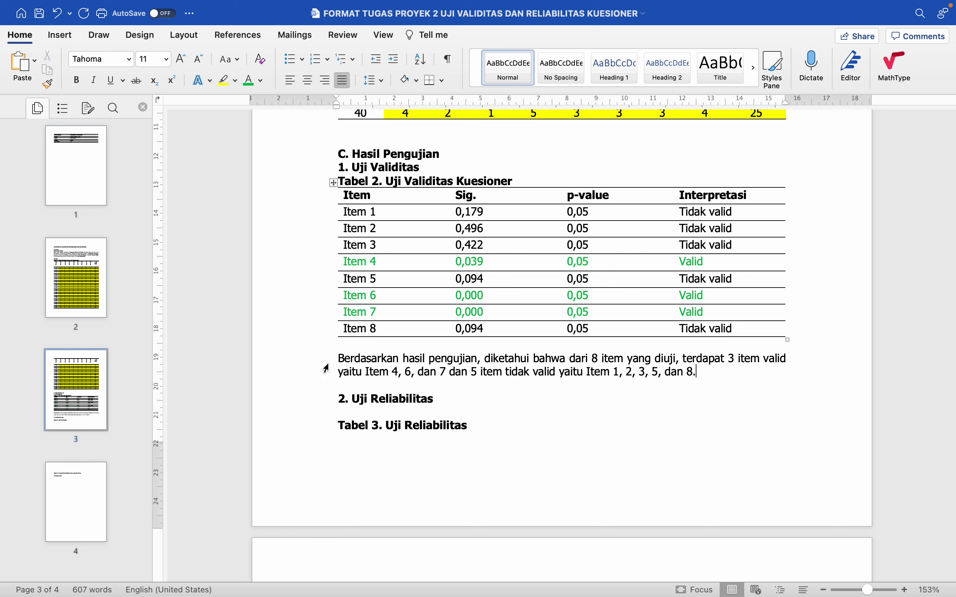
Step: Move the "Berdasarkan hasil pengujian" paragraph to a new line directly under the "1. Uji Validitas" heading
left_click_drag(325, 365, 324, 378)
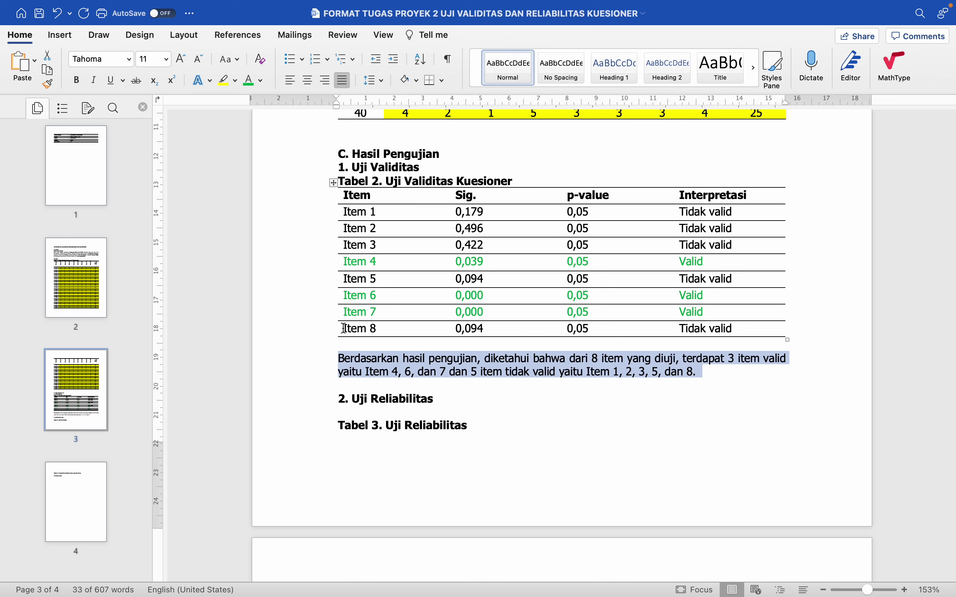
right_click(350, 364)
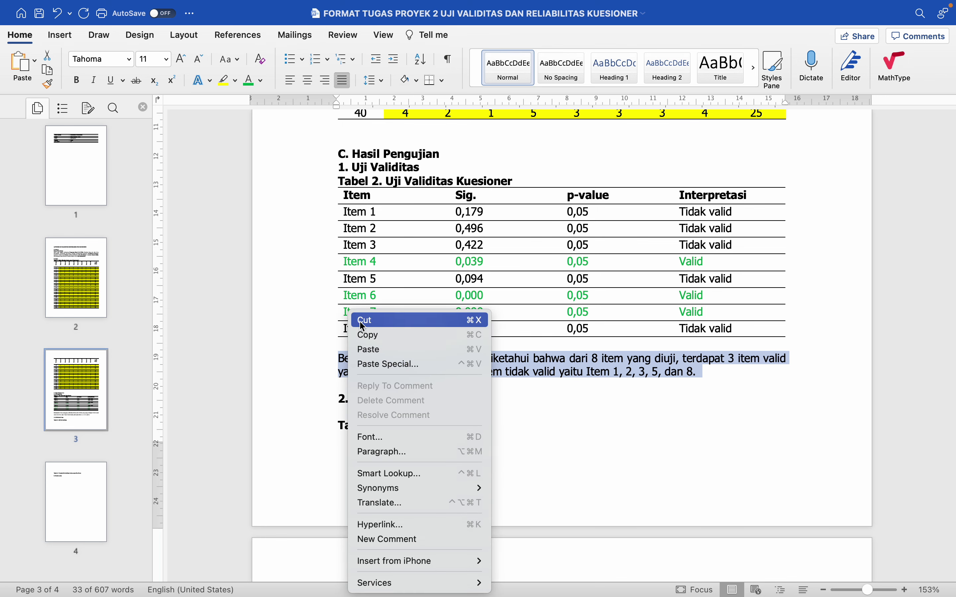
left_click(362, 322)
left_click(434, 168)
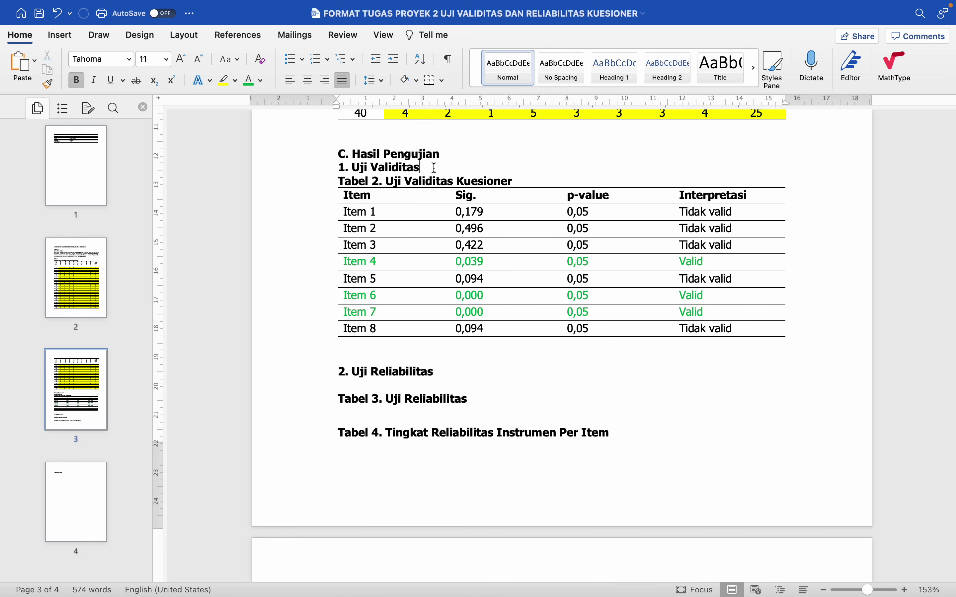
key("Return")
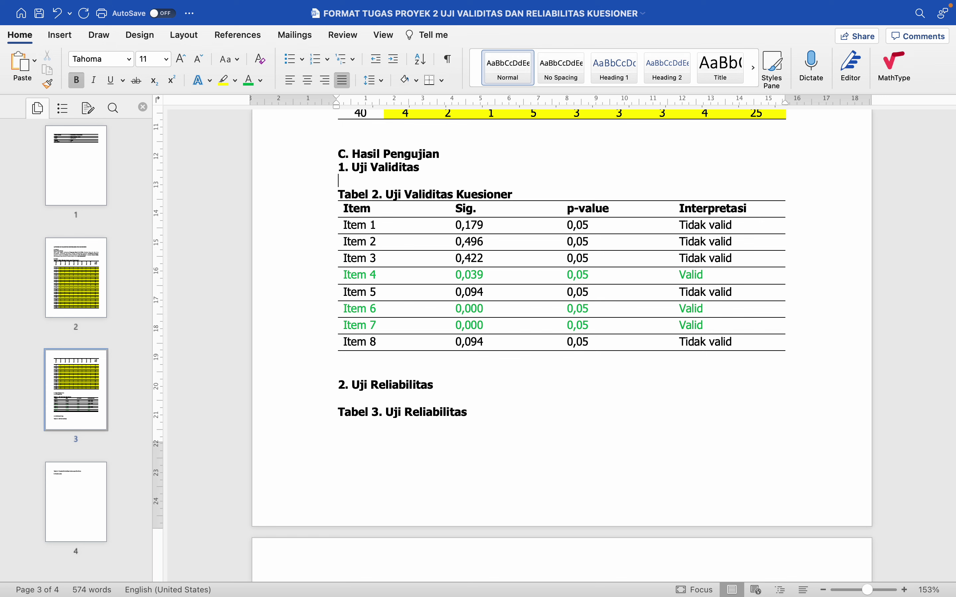
key("super+v")
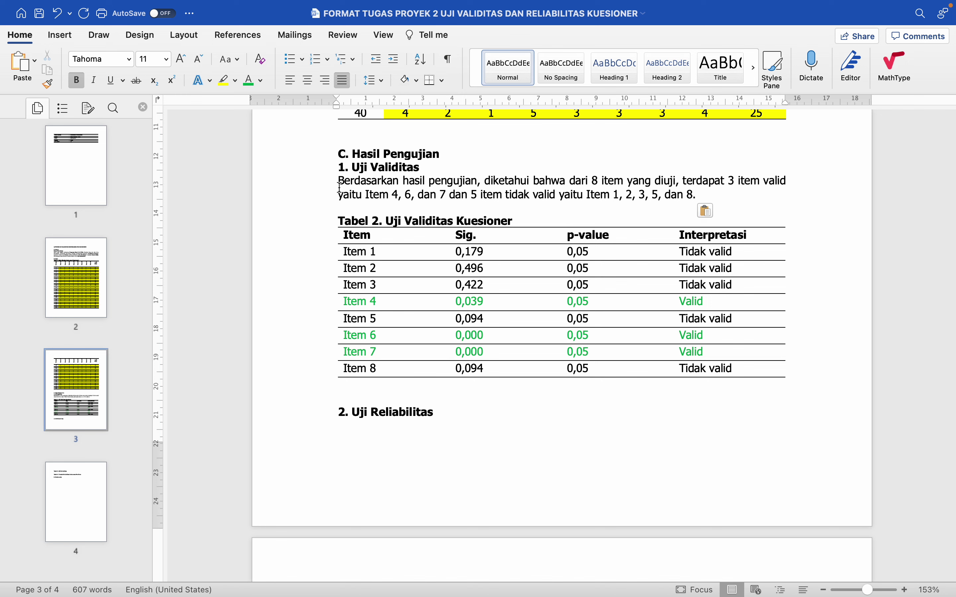
left_click_drag(337, 180, 702, 199)
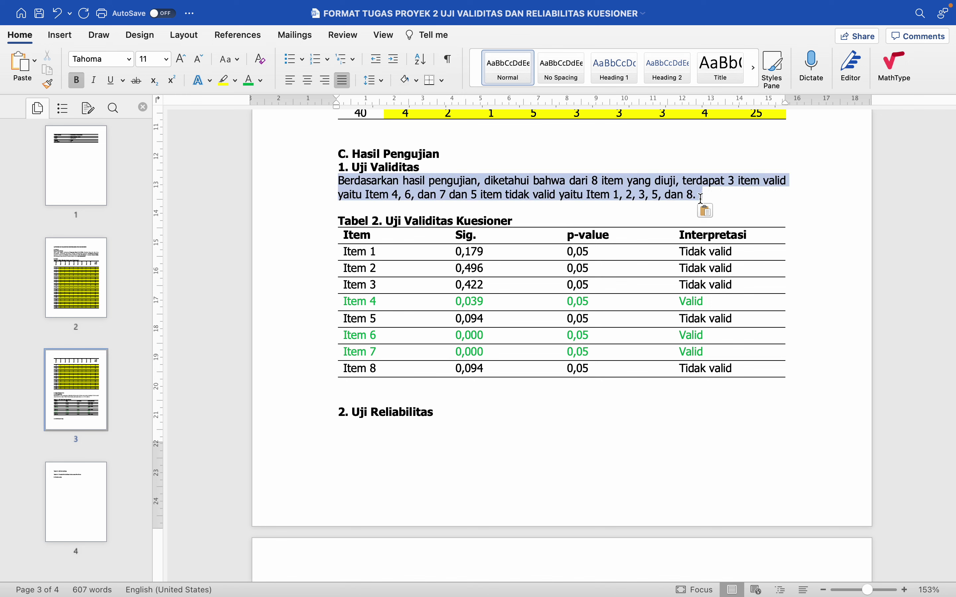
left_click(346, 205)
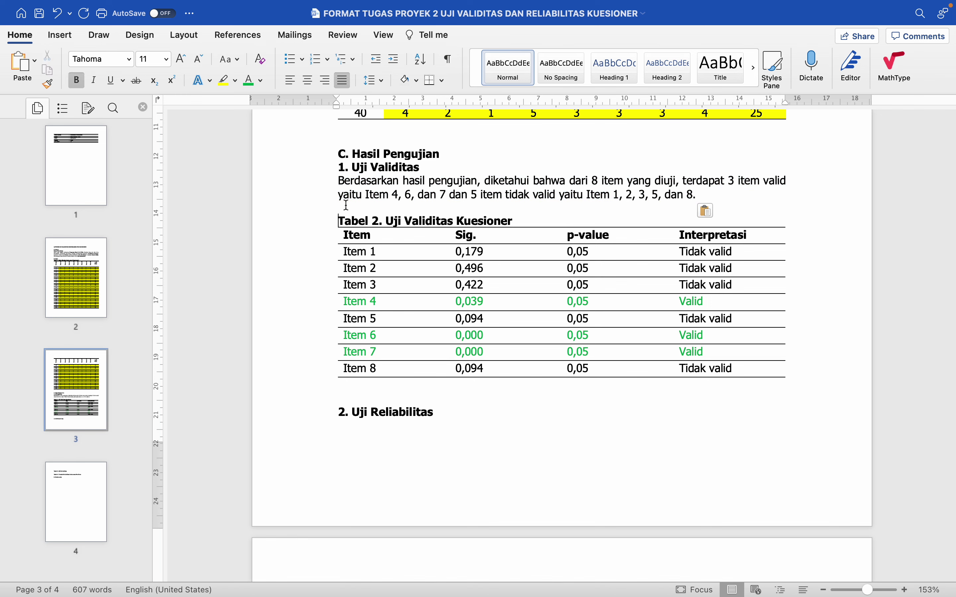
left_click(322, 227)
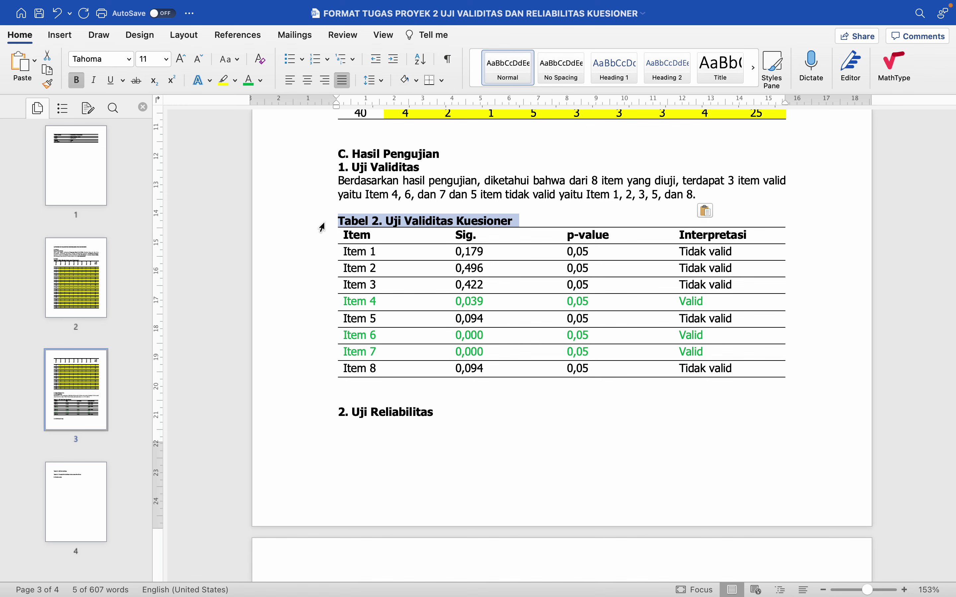
left_click(344, 292)
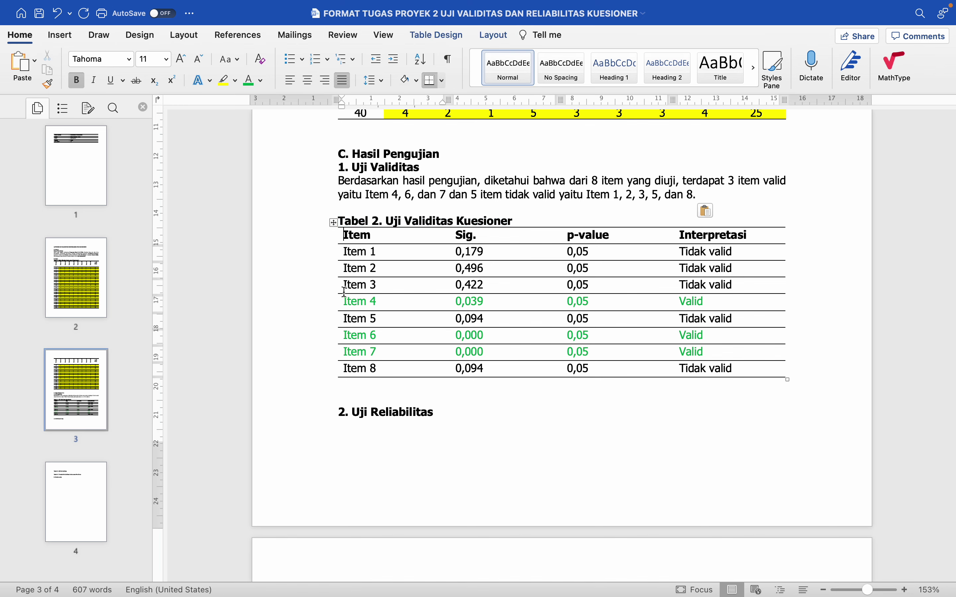
Step: Add a blank line below the Tabel 2 table to push the "2. Uji Reliabilitas" heading onto the next page
left_click(358, 389)
scroll(359, 389, "down", 3)
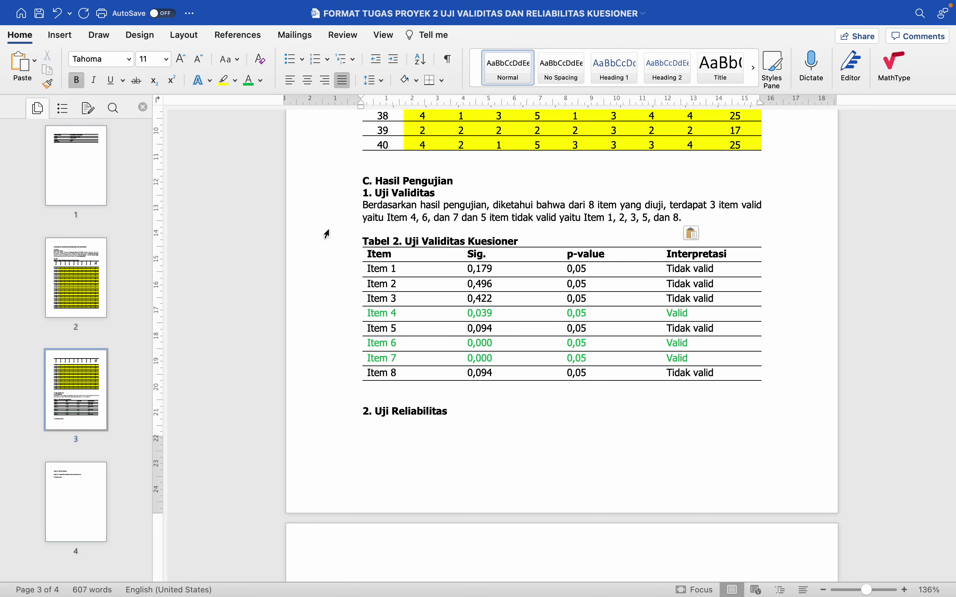
scroll(401, 354, "down", 2)
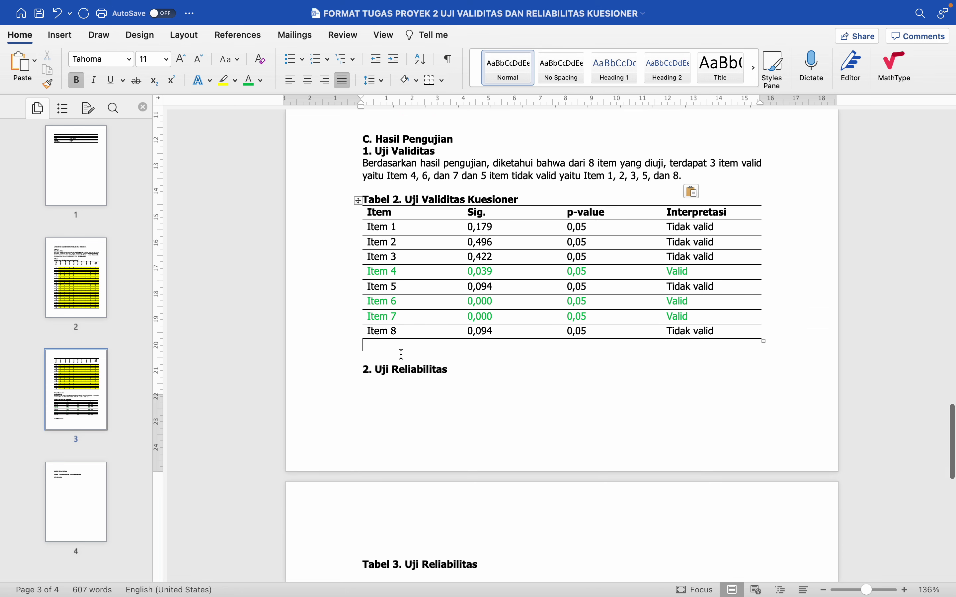
key("Return")
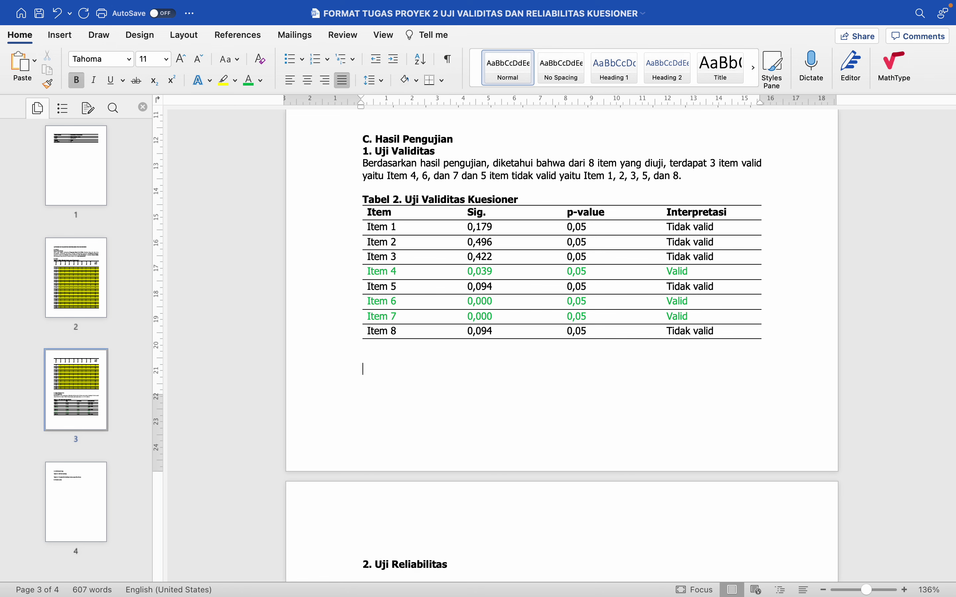
scroll(419, 341, "down", 3)
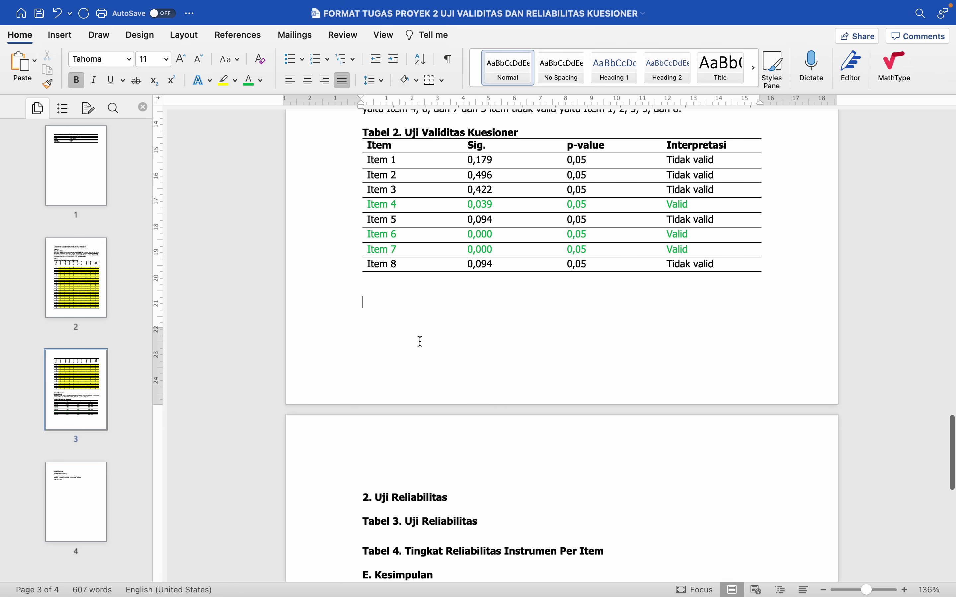
Step: Under the "2. Uji Reliabilitas" heading, add the non-bold line "Uji untuk menguji reliabel atau tidak, seluruh item yang valid."
left_click(485, 502)
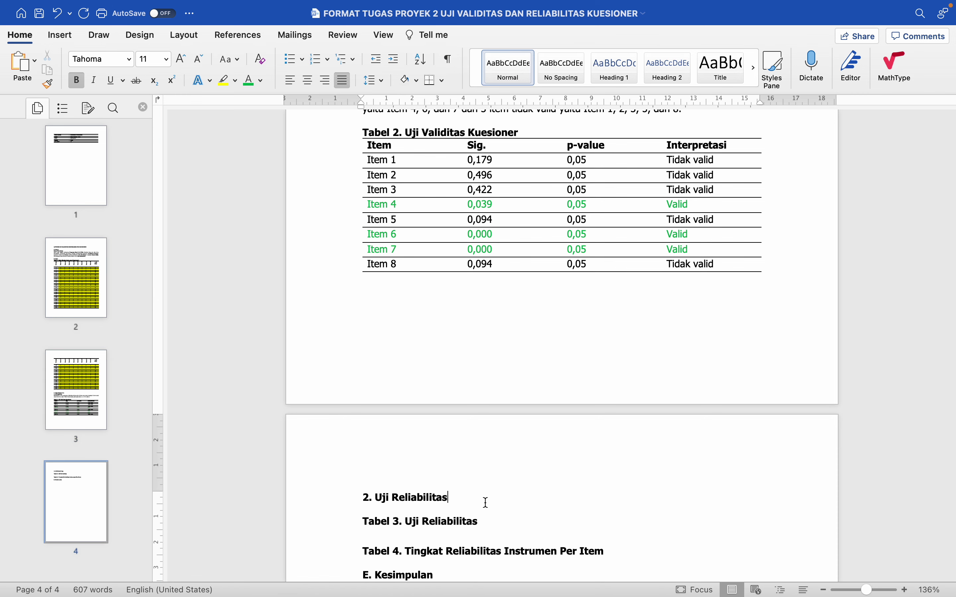
key("Return")
key("super+b")
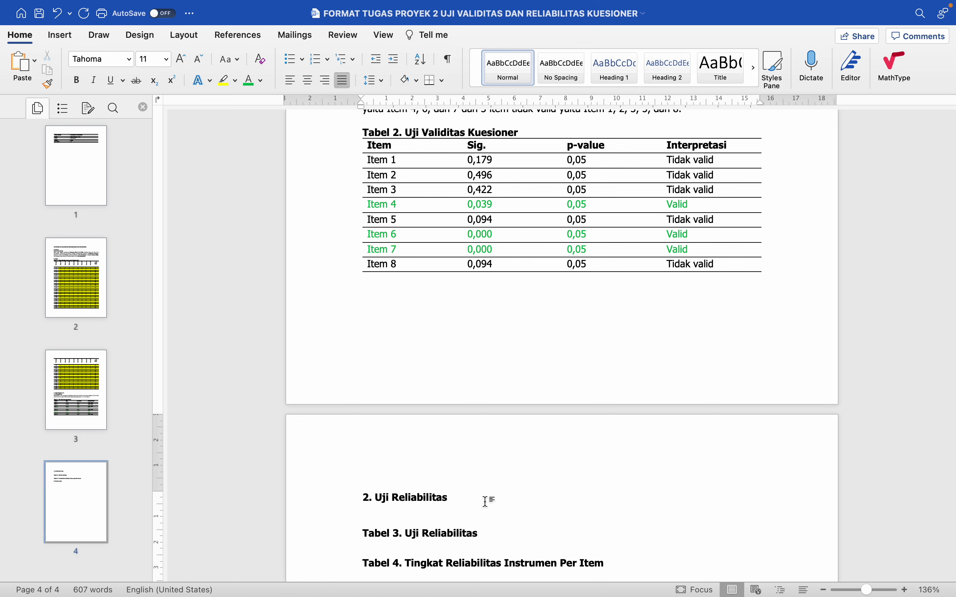
type("Uji untuk me")
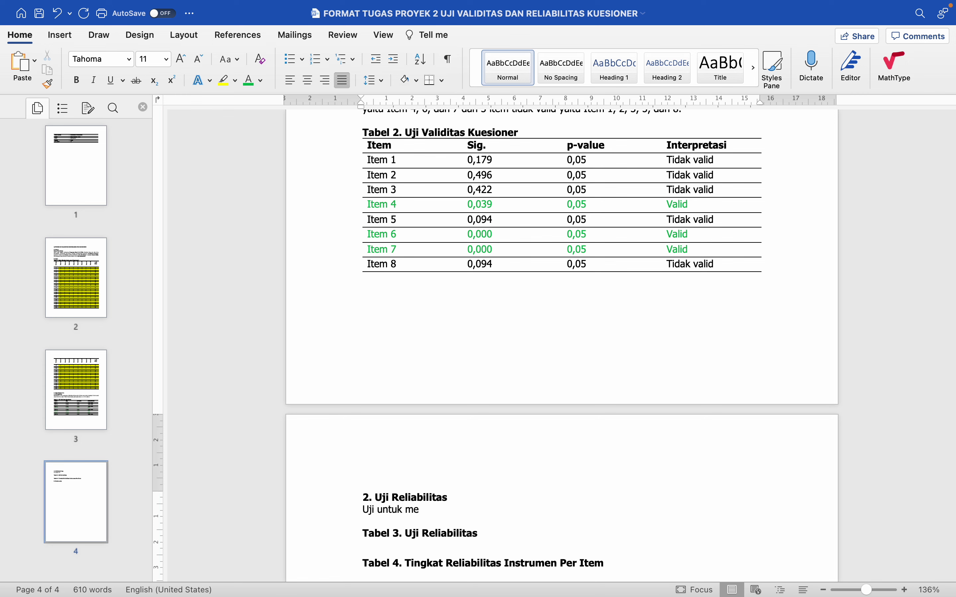
type("nguji reliabel atau tidak")
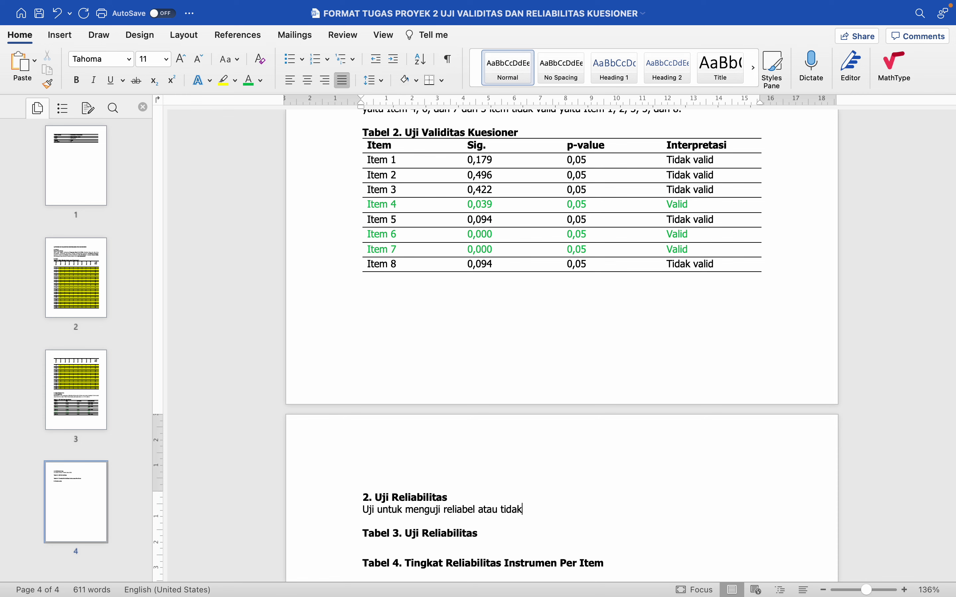
type(", seluruh")
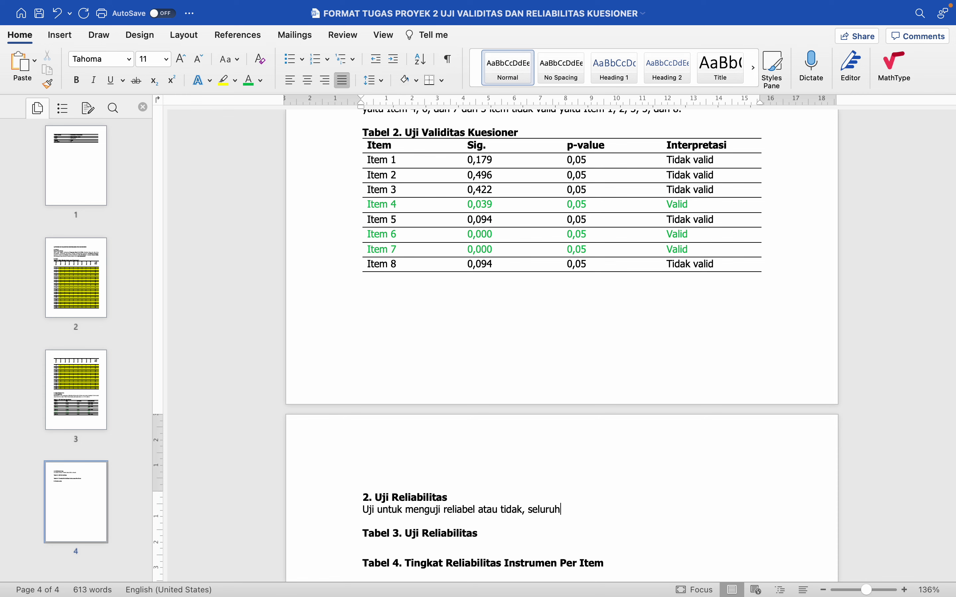
type(" item yang va")
key("BackSpace")
type("valid")
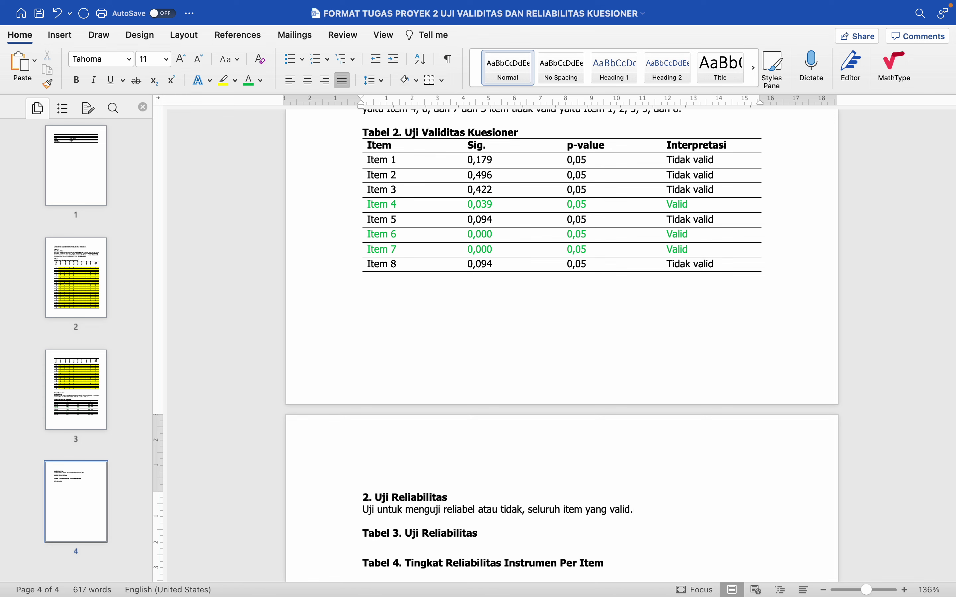
Step: Add the sentence "Uji reliabilitas itu menguji item yang valid." to the paragraph under "2. Uji Reliabilitas"
type(". Uji reliabilit")
type("as itu menguji ")
type("item yang valid")
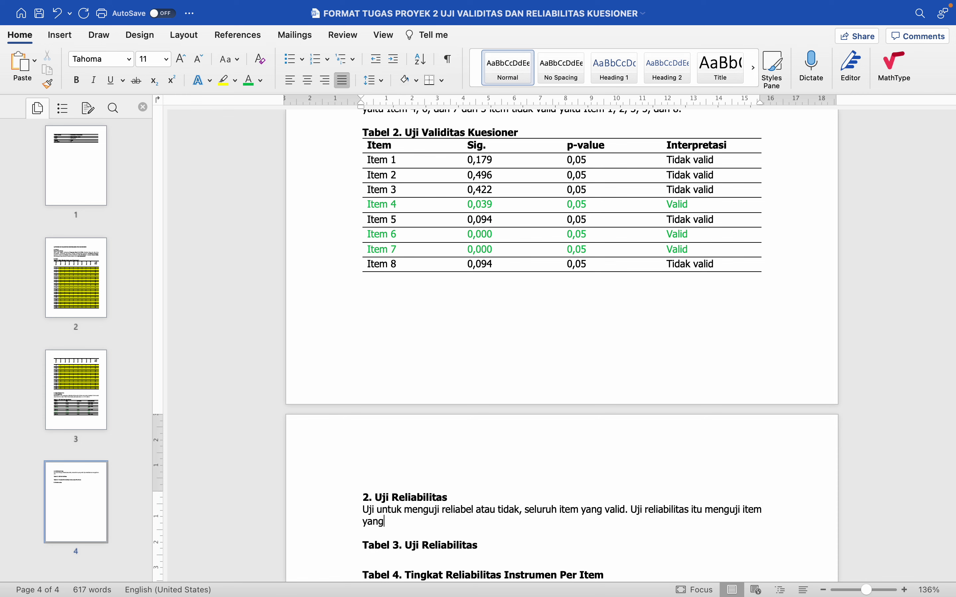
type(".")
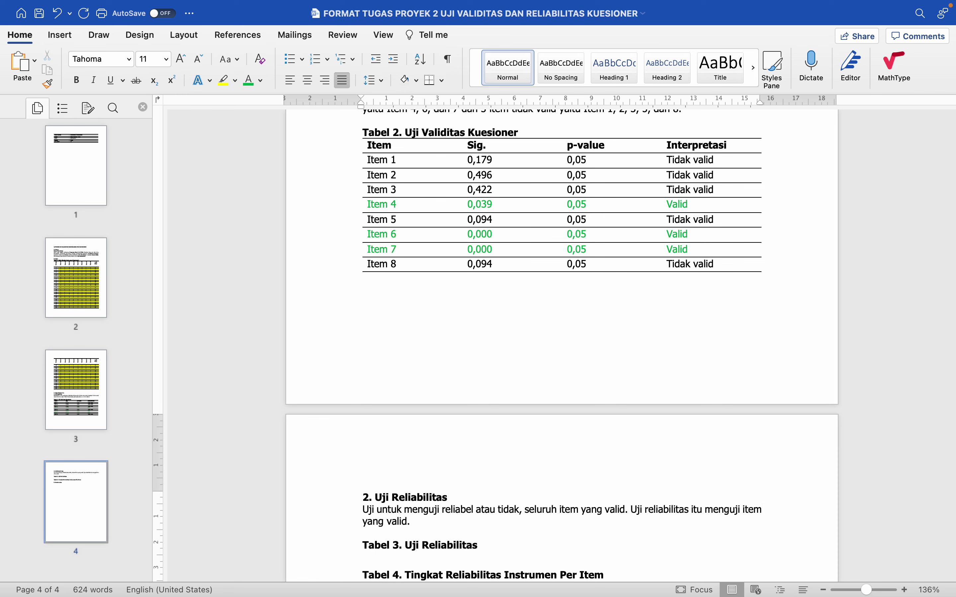
Step: Delete the explanatory paragraph and the blank line between the "2. Uji Reliabilitas" heading and the "Tabel 3. Uji Reliabilitas" caption
scroll(554, 346, "down", 2)
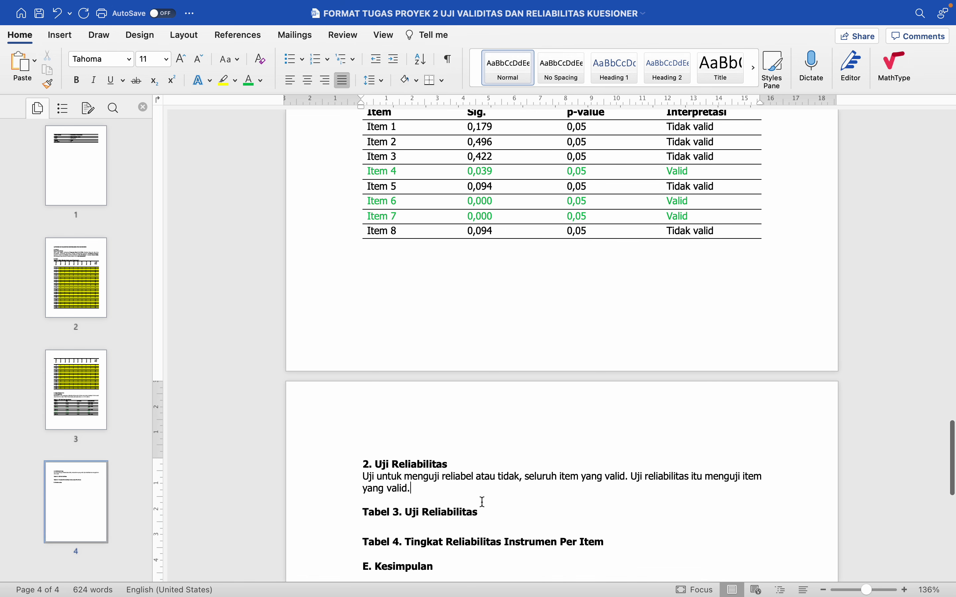
scroll(483, 501, "up", 2)
scroll(482, 503, "down", 3)
scroll(482, 503, "down", 1)
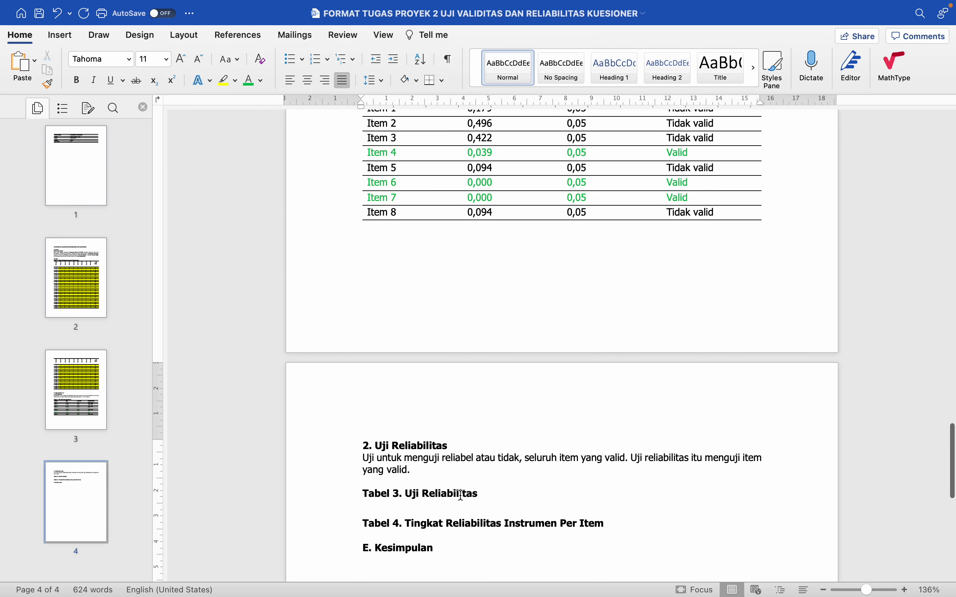
left_click_drag(349, 463, 352, 477)
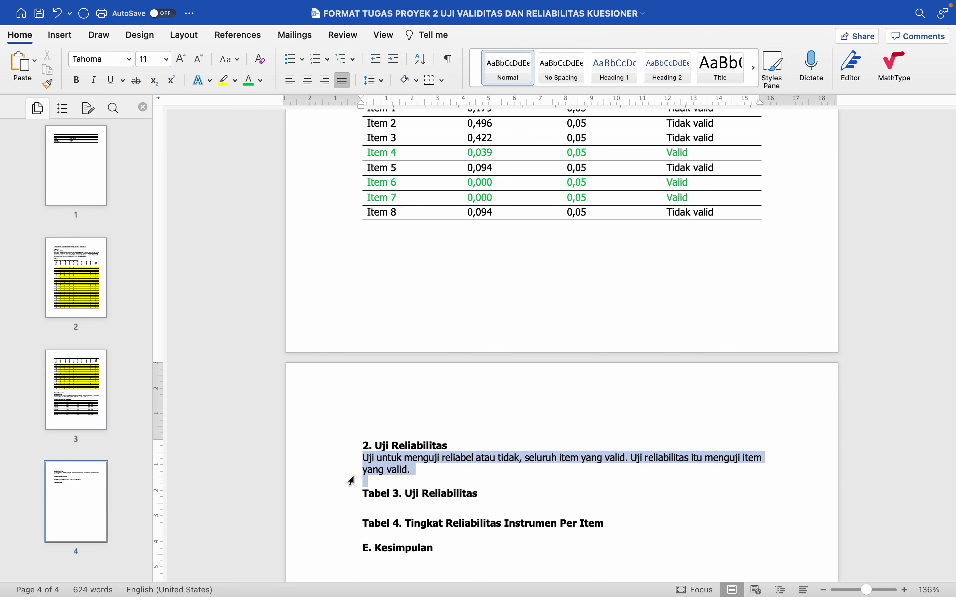
key("BackSpace")
Step: Review the Item 4, Item 6 and Item 7 rows in the Tabel 2 validity table
scroll(351, 480, "up", 1)
scroll(351, 479, "up", 2)
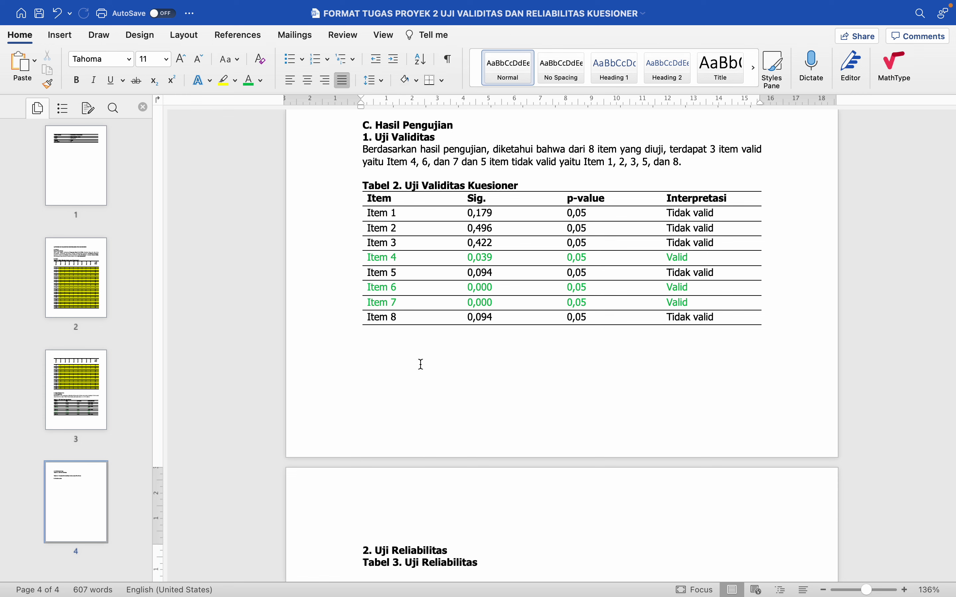
left_click(343, 257)
left_click(343, 288)
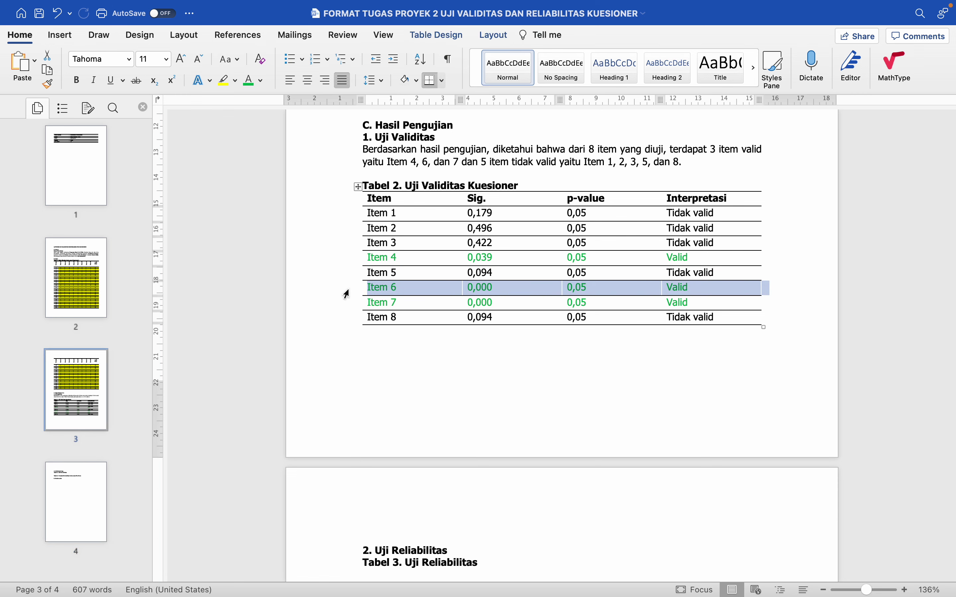
left_click(347, 303)
scroll(517, 415, "down", 3)
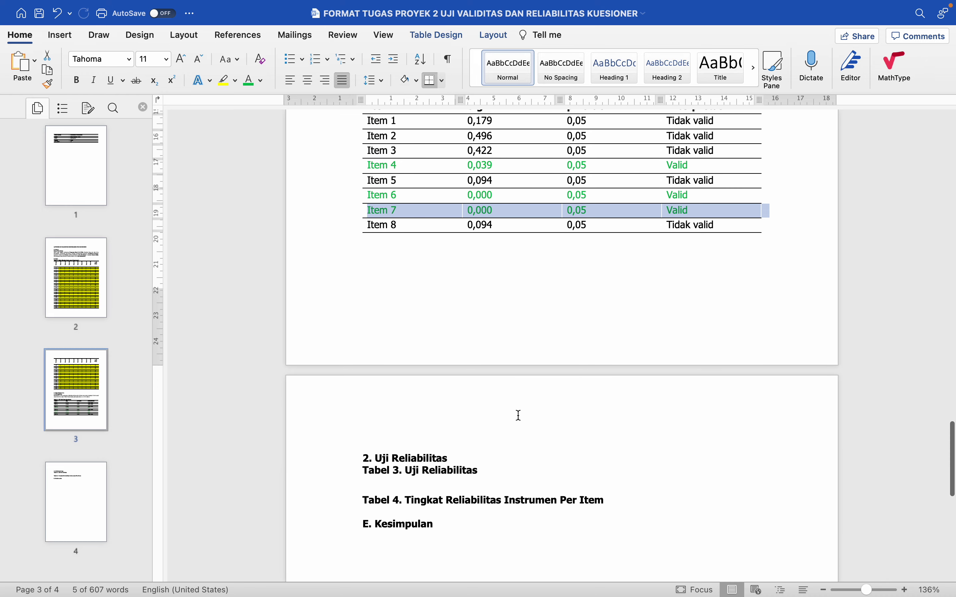
scroll(519, 415, "down", 6)
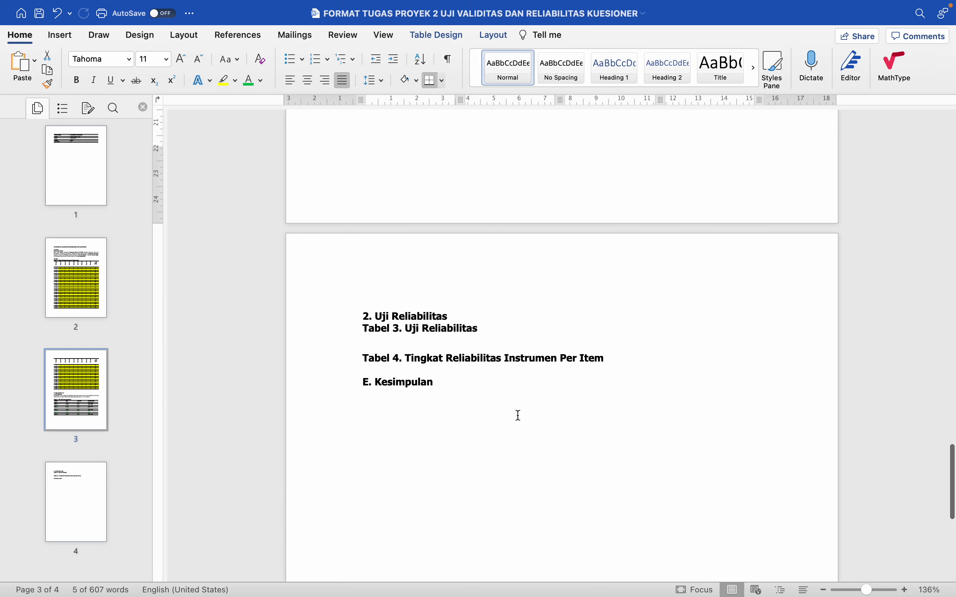
Step: Switch to the SPSS data editor and open the Reliability Analysis dialog for the questionnaire data
key("ctrl+Left")
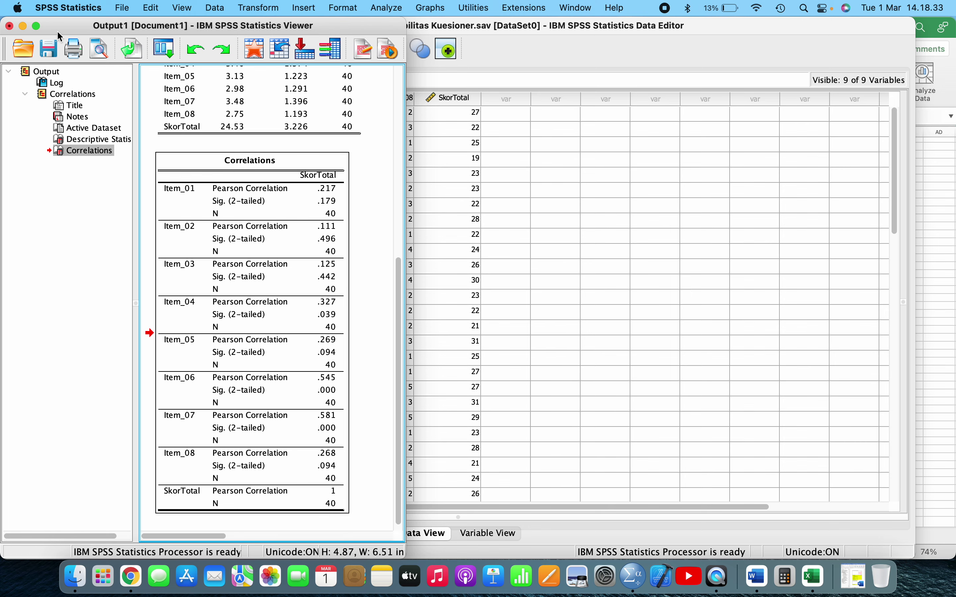
left_click(509, 177)
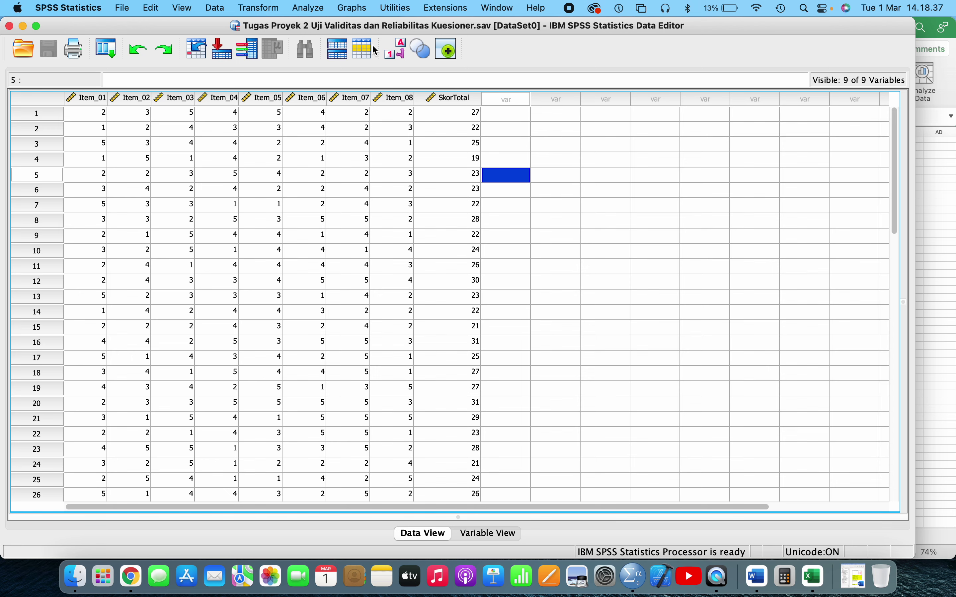
left_click(312, 9)
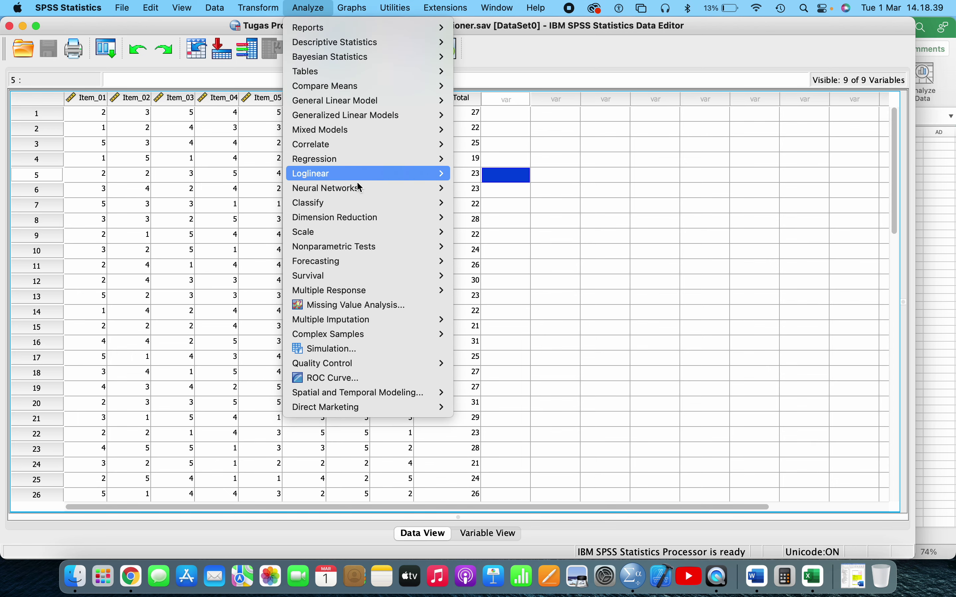
mouse_move(372, 233)
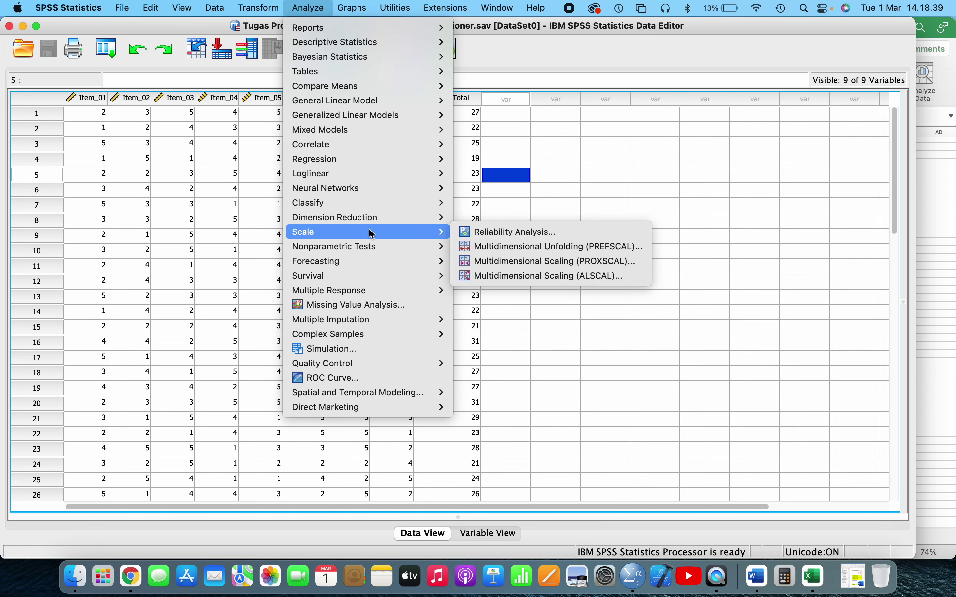
left_click(497, 236)
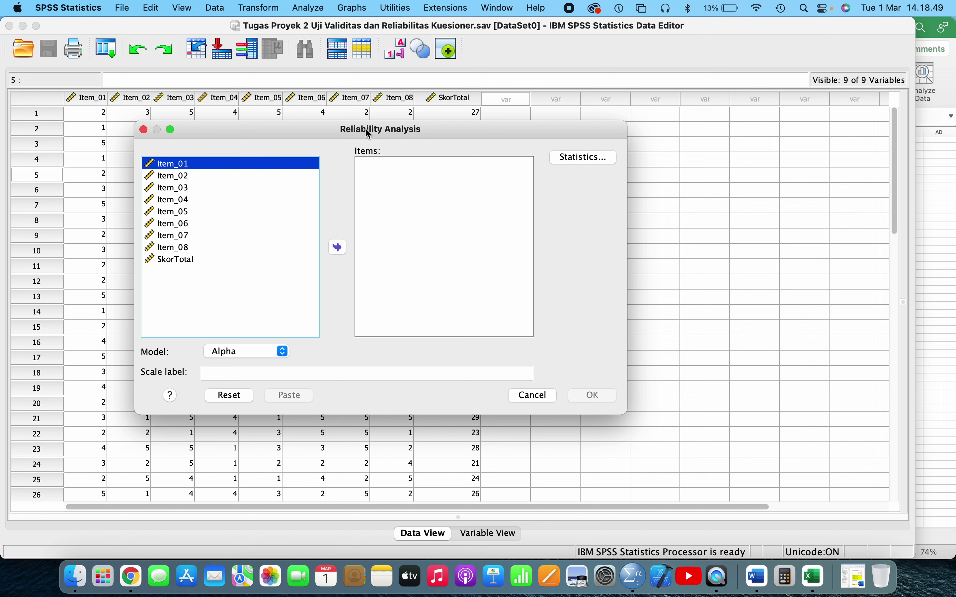
Step: Add Item_04, Item_06 and Item_07 as the reliability items and keep the model set to Alpha
left_click(182, 203)
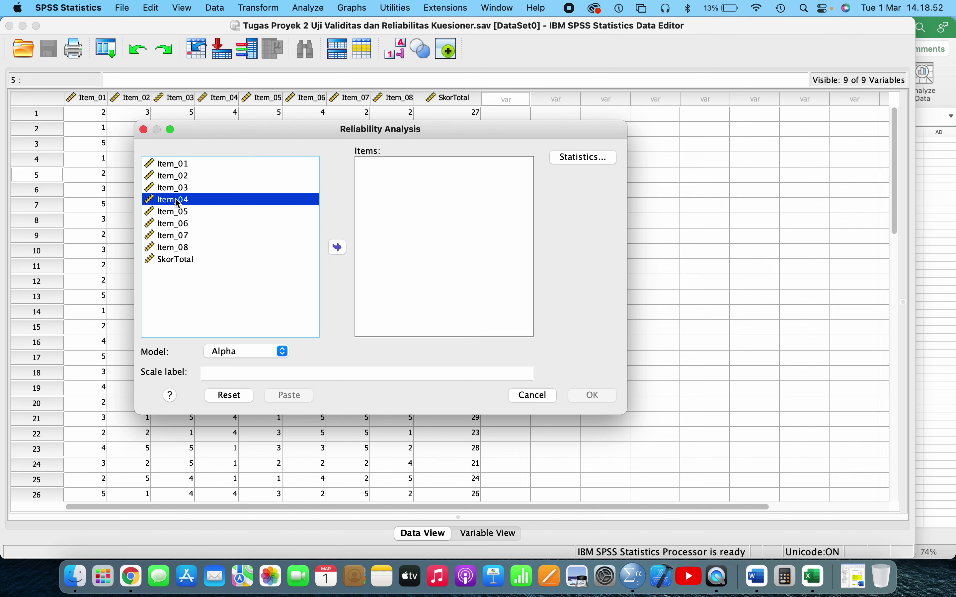
left_click(338, 253)
left_click(178, 214)
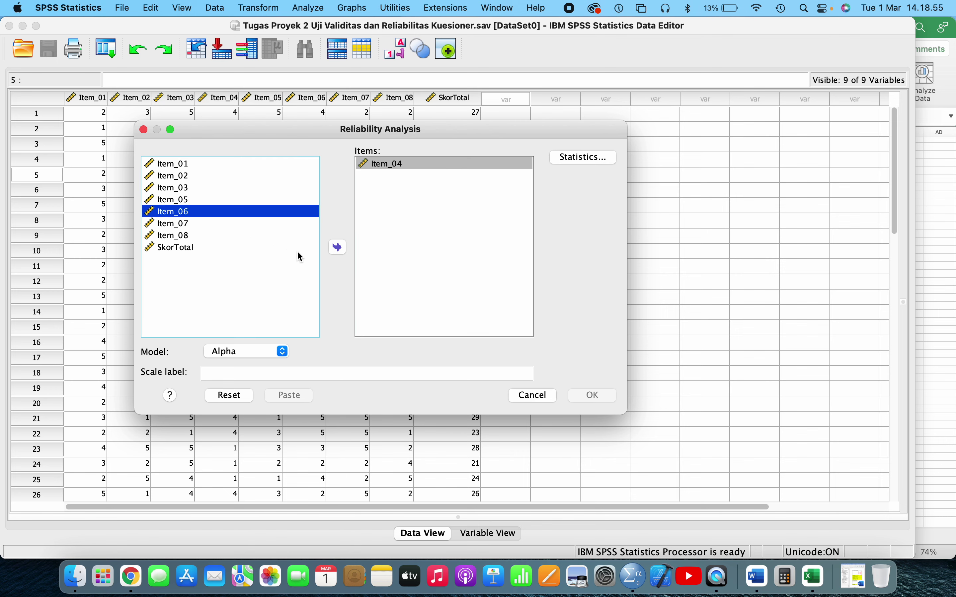
left_click(336, 249)
left_click(177, 216)
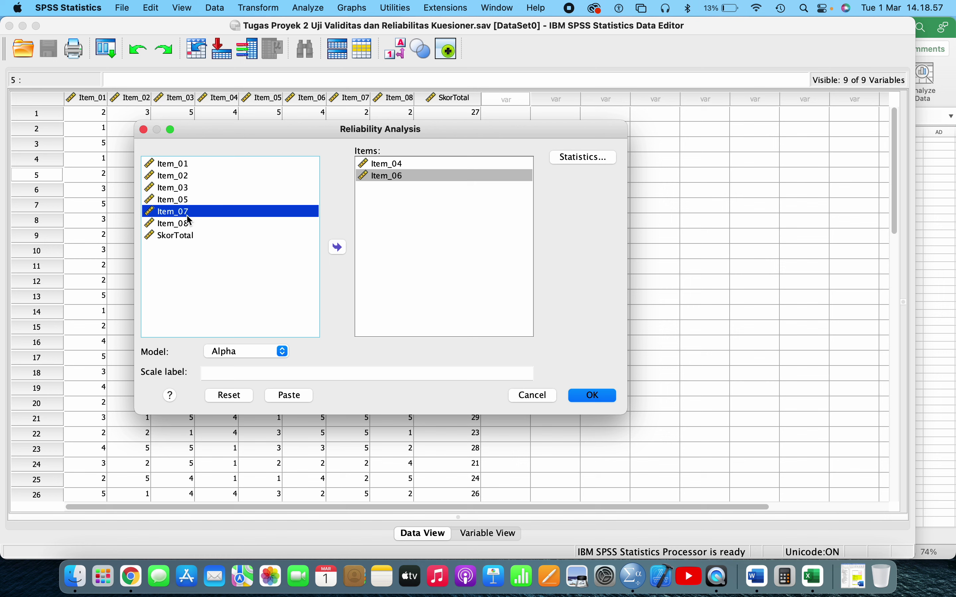
left_click(336, 248)
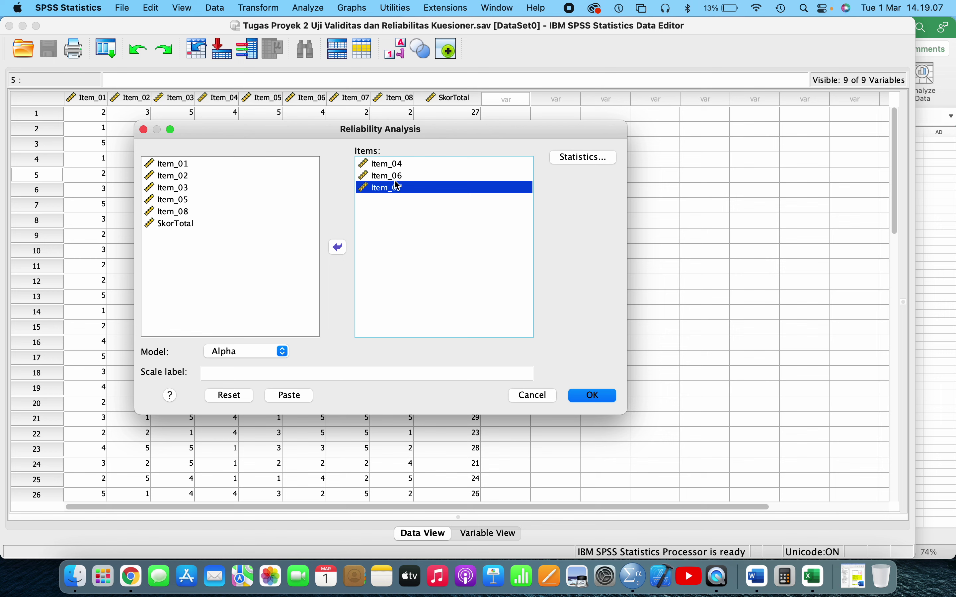
left_click_drag(397, 189, 396, 187)
left_click(226, 353)
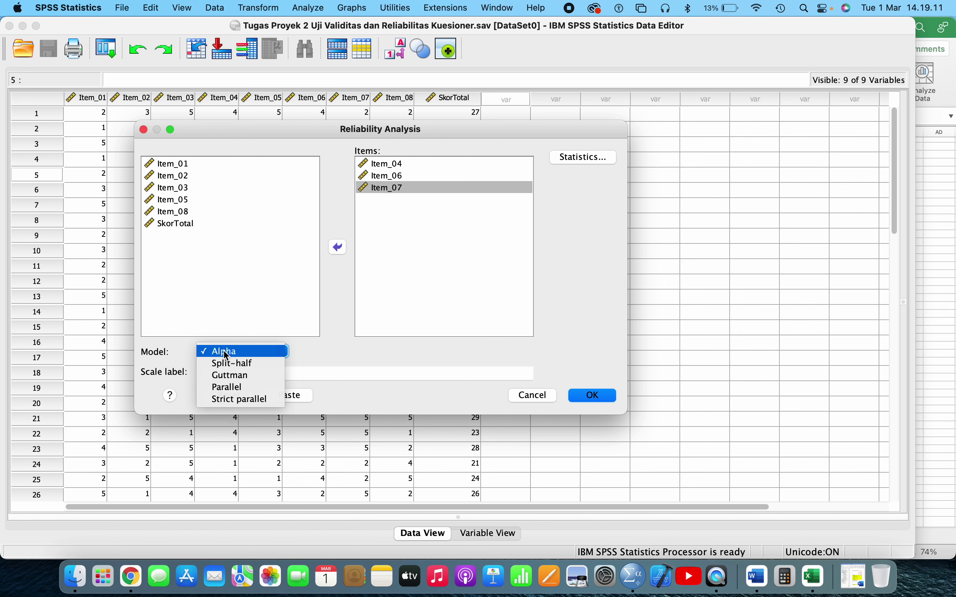
left_click(226, 353)
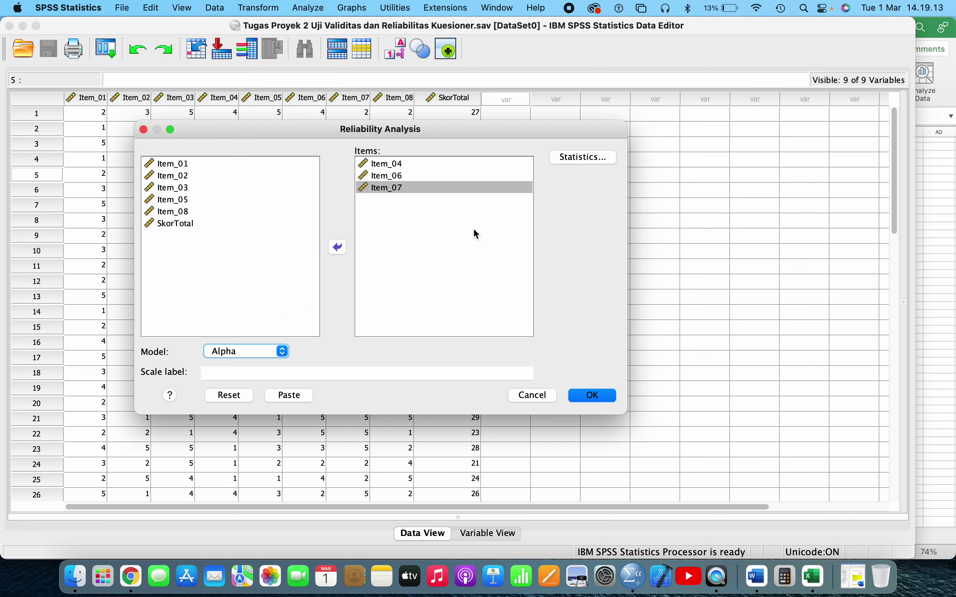
Step: Request the "Scale if item deleted" descriptives and run the reliability analysis
left_click(580, 164)
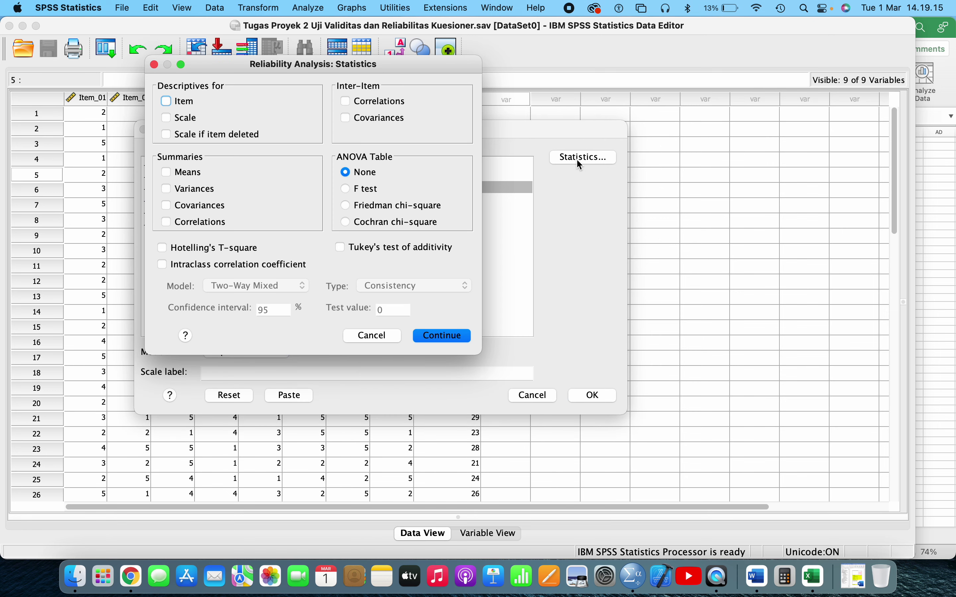
left_click(189, 138)
left_click(442, 336)
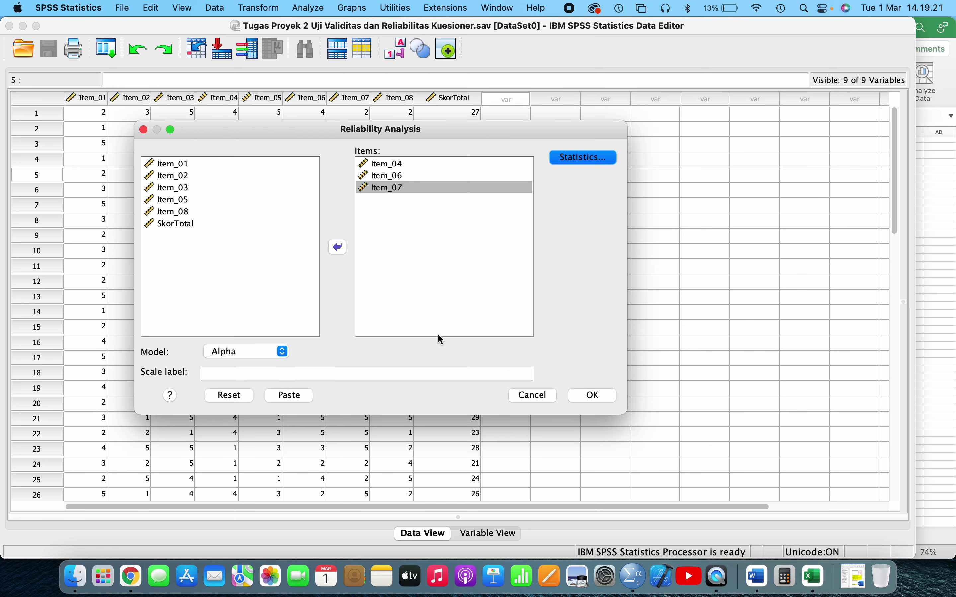
left_click(593, 394)
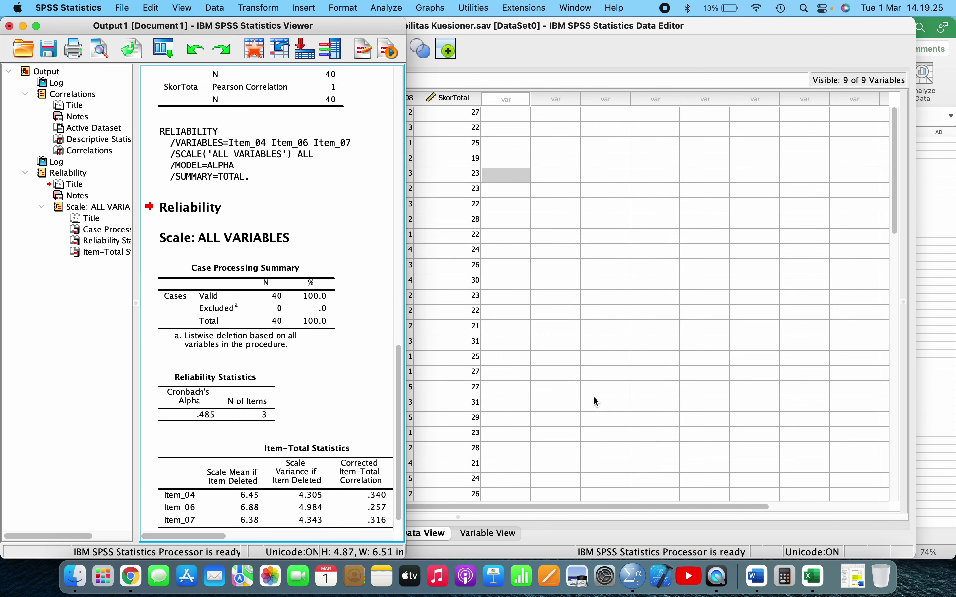
Step: Enlarge the output window and examine the Case Processing Summary, Reliability Statistics and Item-Total Statistics tables
left_click(36, 25)
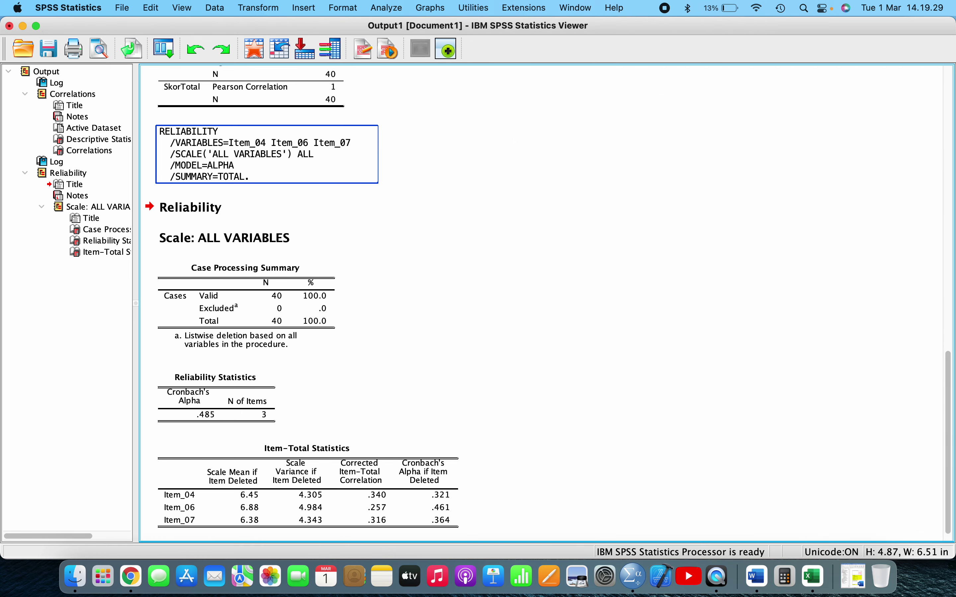
scroll(287, 136, "down", 1)
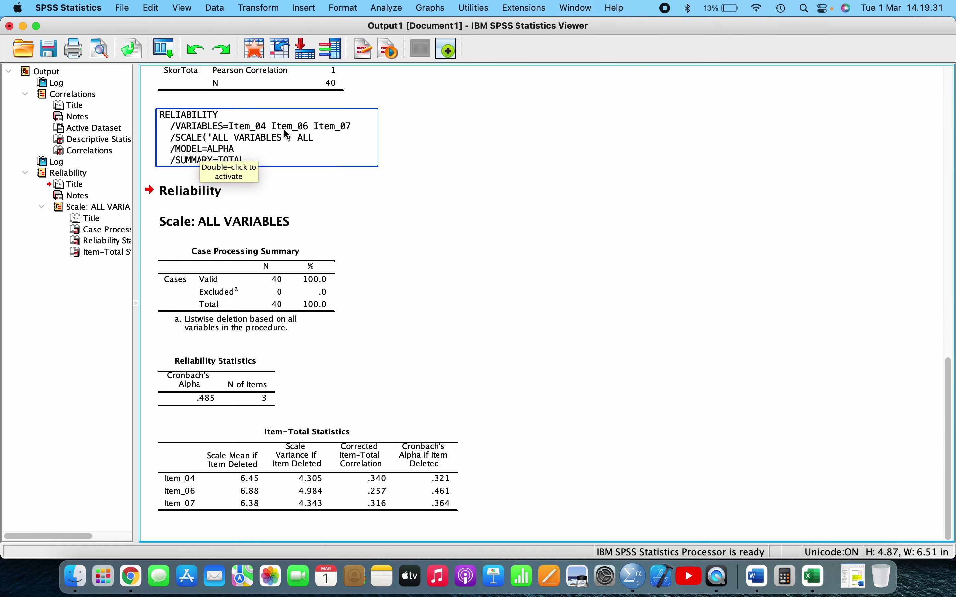
scroll(276, 277, "up", 15)
scroll(275, 294, "down", 10)
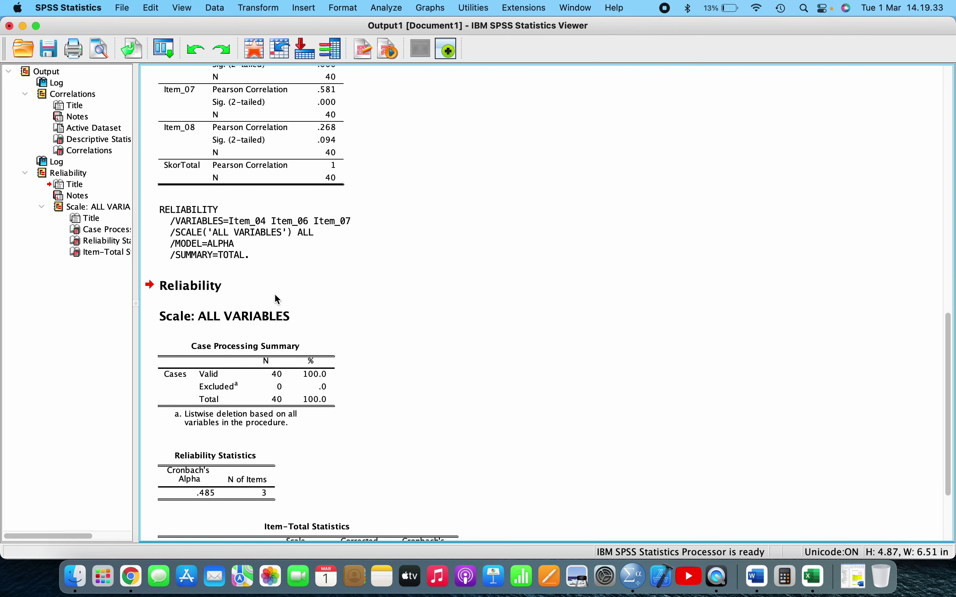
scroll(276, 296, "down", 5)
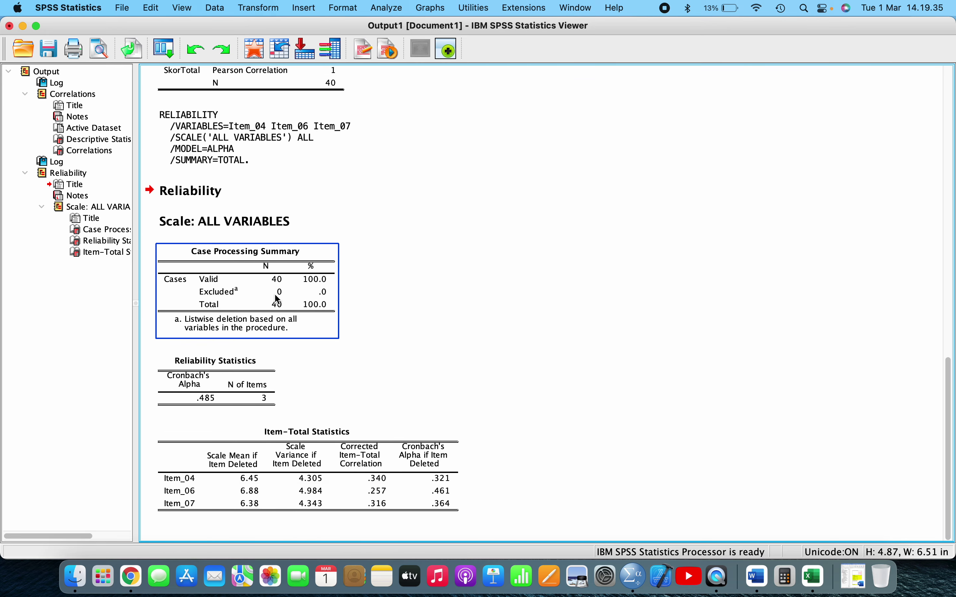
scroll(274, 295, "up", 1)
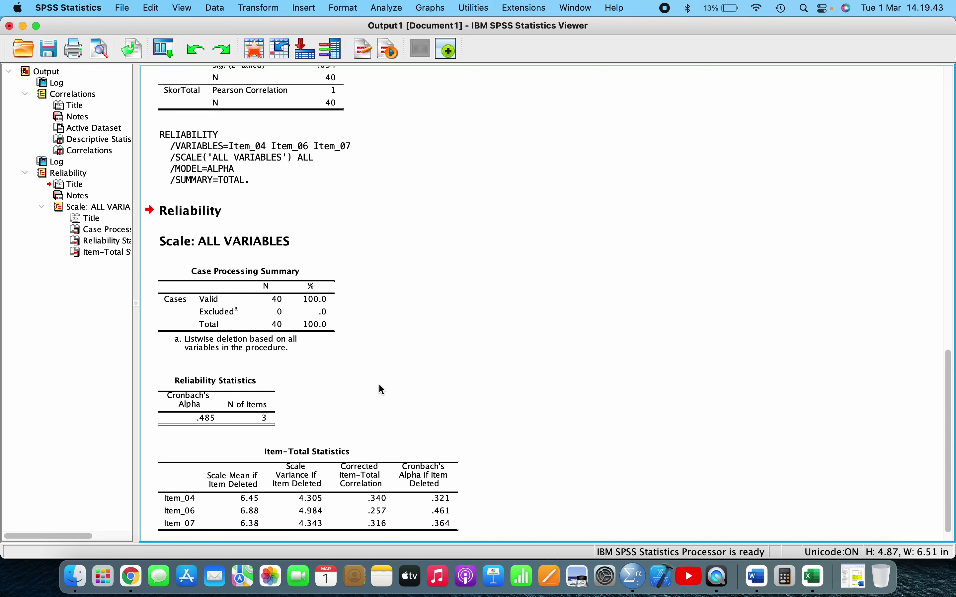
Step: Remove the Scale Mean, Scale Variance and Corrected Item-Total Correlation columns from the Item-Total Statistics table, leaving only Cronbach's Alpha if Item Deleted
left_click(231, 486)
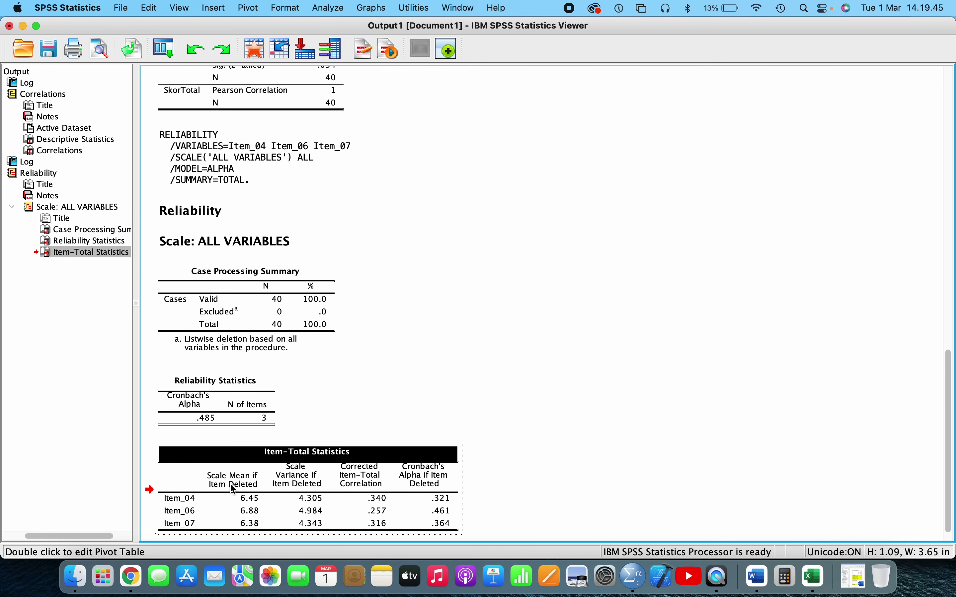
scroll(232, 489, "down", 1)
left_click(234, 460)
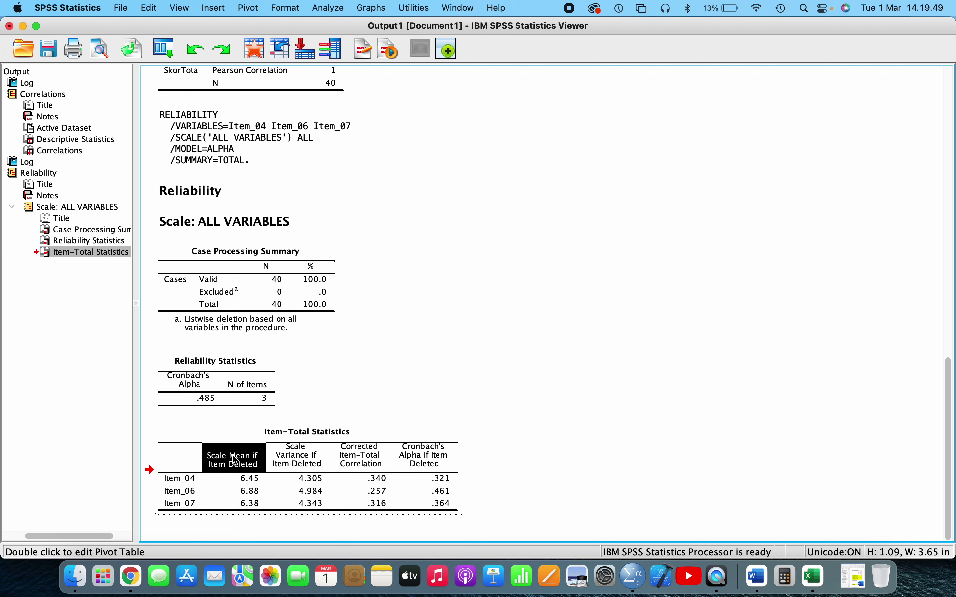
left_click(383, 509, "shift")
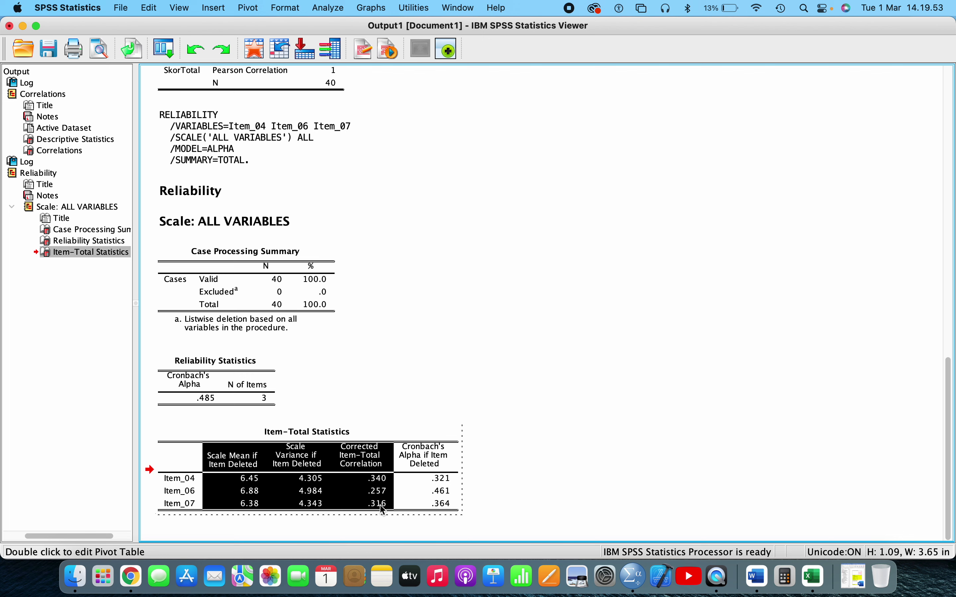
left_click(150, 9)
left_click(169, 150)
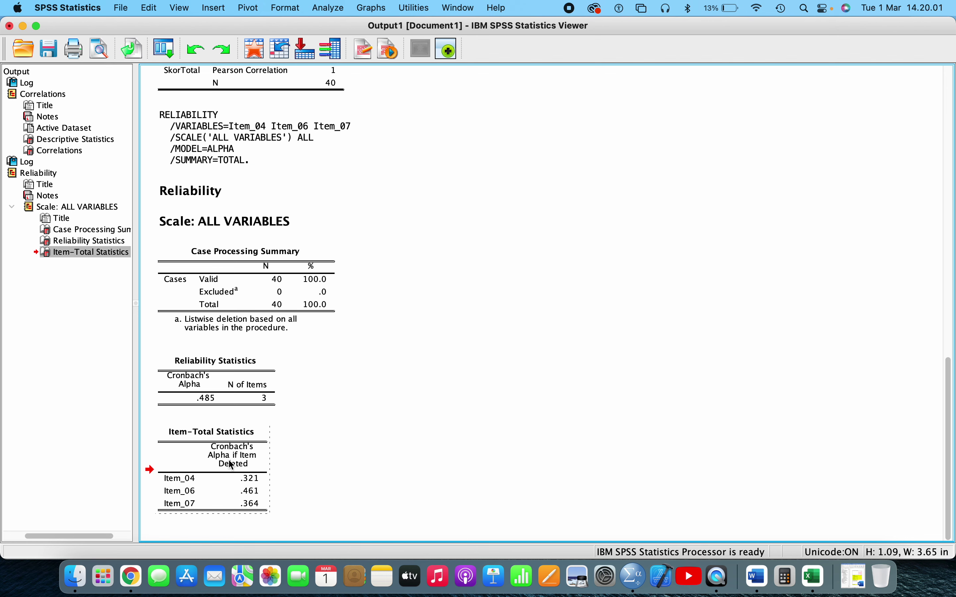
left_click(321, 442)
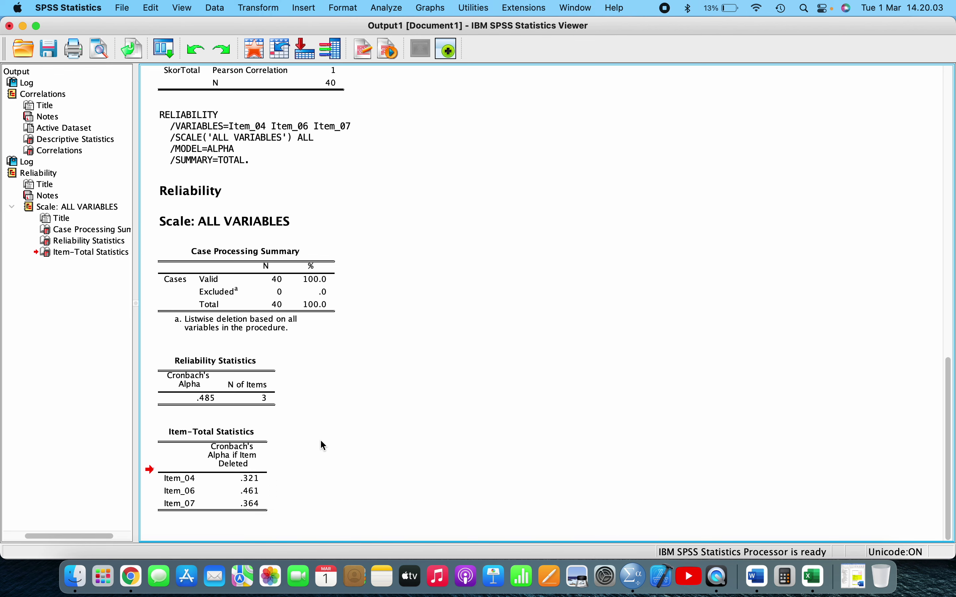
Step: Shrink the SPSS output window and switch back to the Word report at the Uji Reliabilitas section
left_click_drag(953, 25, 414, 4)
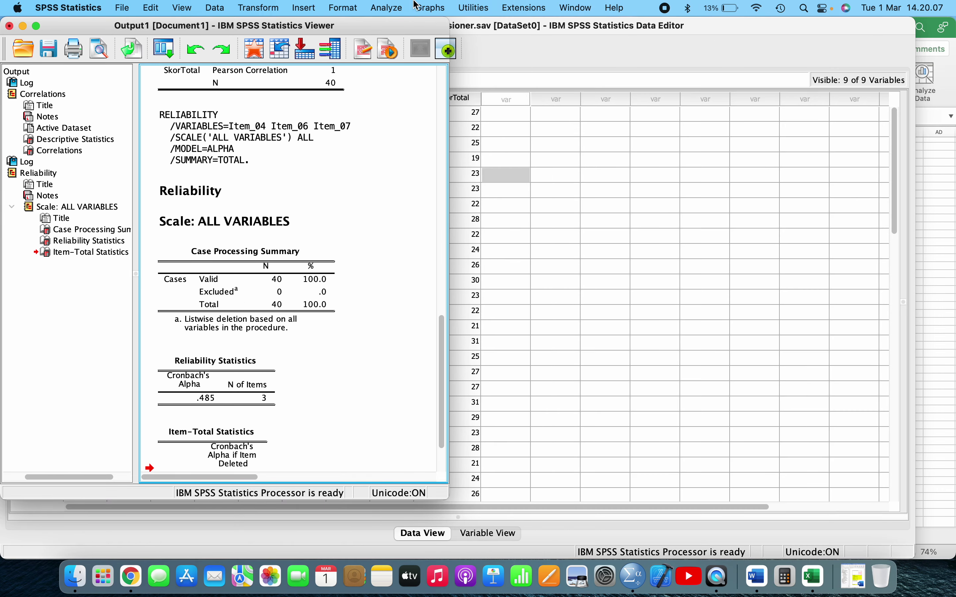
left_click(766, 581)
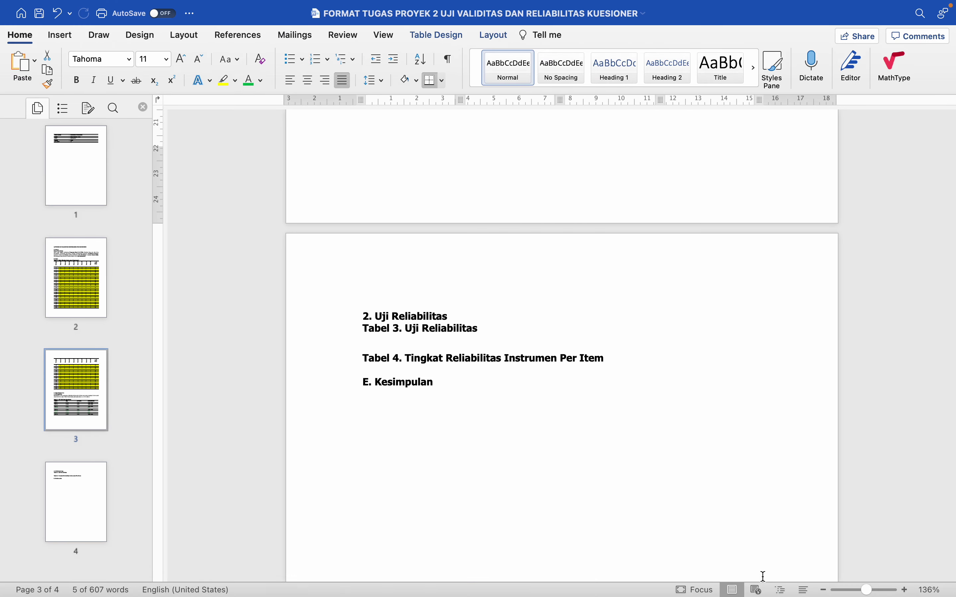
Step: Shrink the Word window so it sits beside the SPSS output, and close its page thumbnail pane
left_click(39, 29)
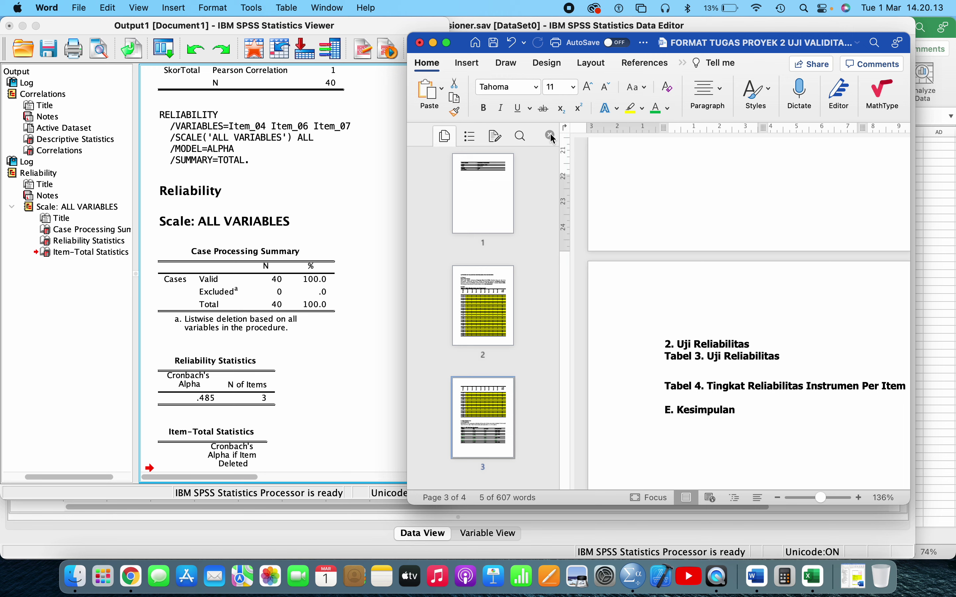
left_click(551, 136)
scroll(589, 303, "down", 3)
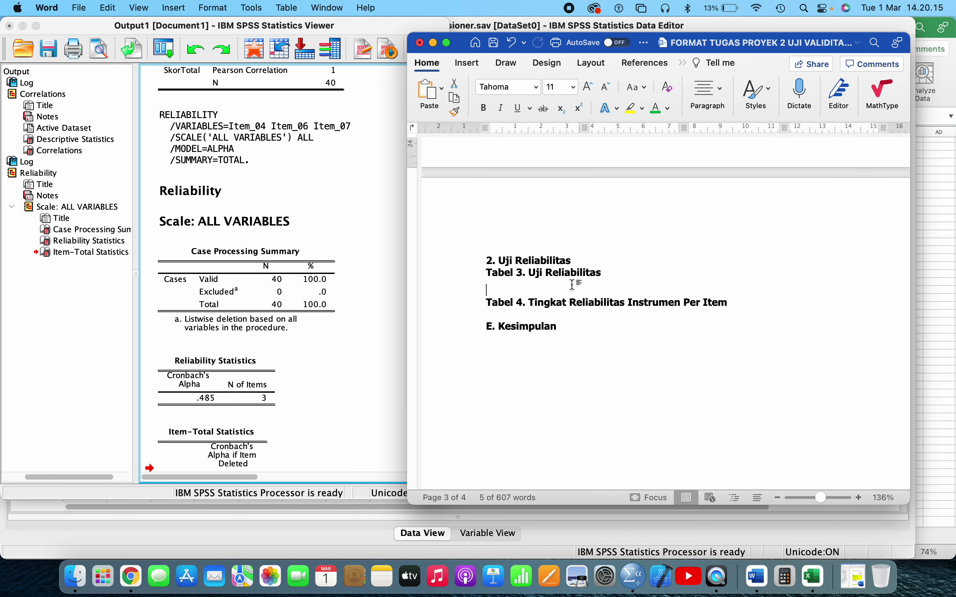
Step: Add blank lines below the "Tabel 3. Uji Reliabilitas" heading and insert a one-row, two-column table there
key("Return")
key("Return")
key("Return")
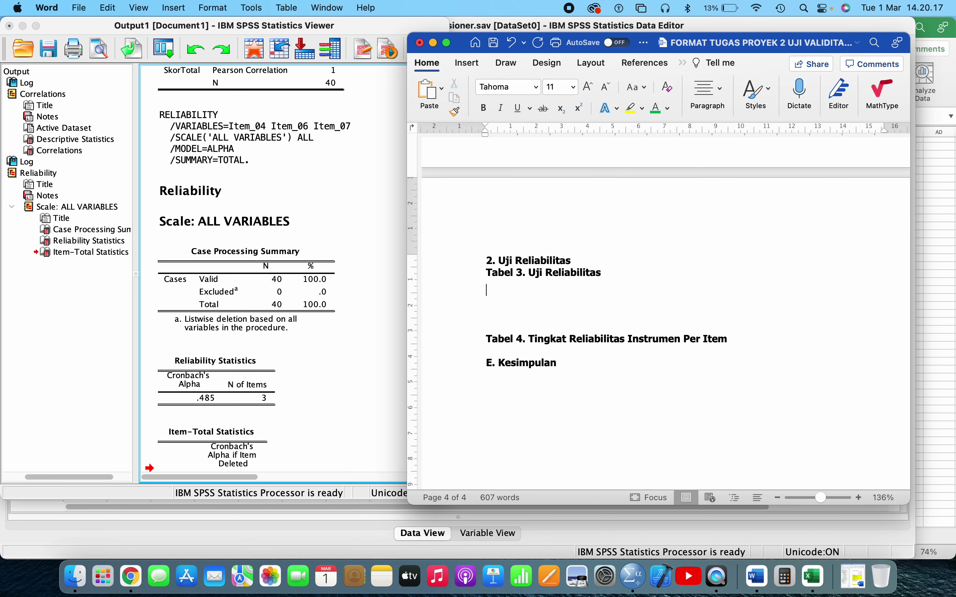
left_click(459, 64)
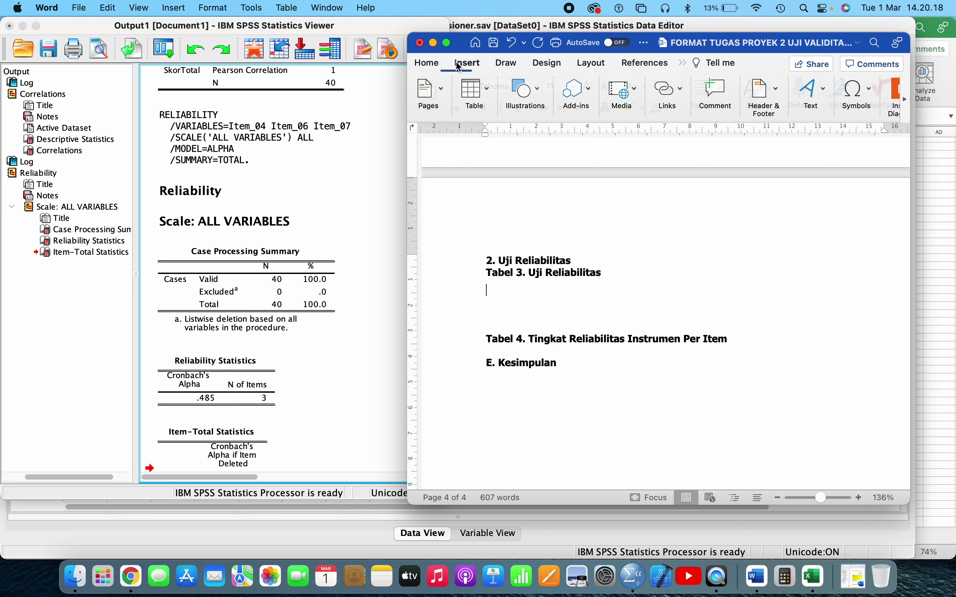
left_click(476, 92)
left_click(490, 125)
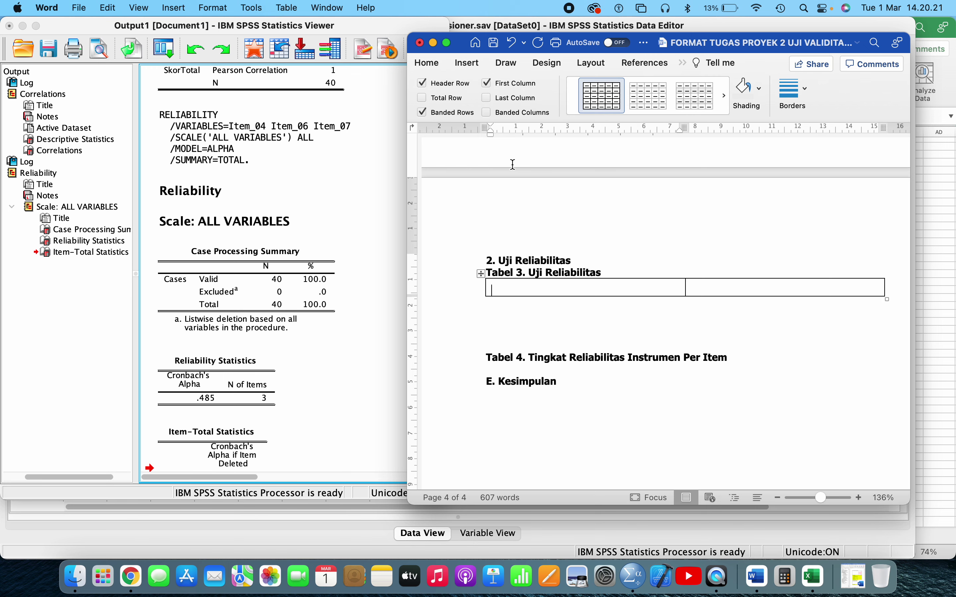
Step: Fill Tabel 3 with the headers "Alpha Cronbach" and "Jumlah Item (N)", and a second row holding 0,485 and 3
type("Alpha Cronbach\t")
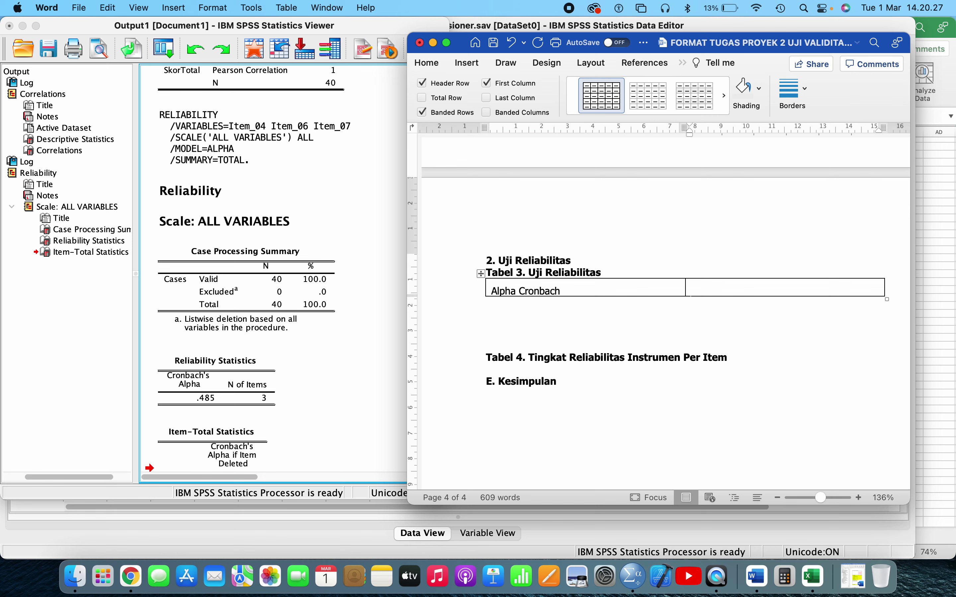
type("Jumlah Item ")
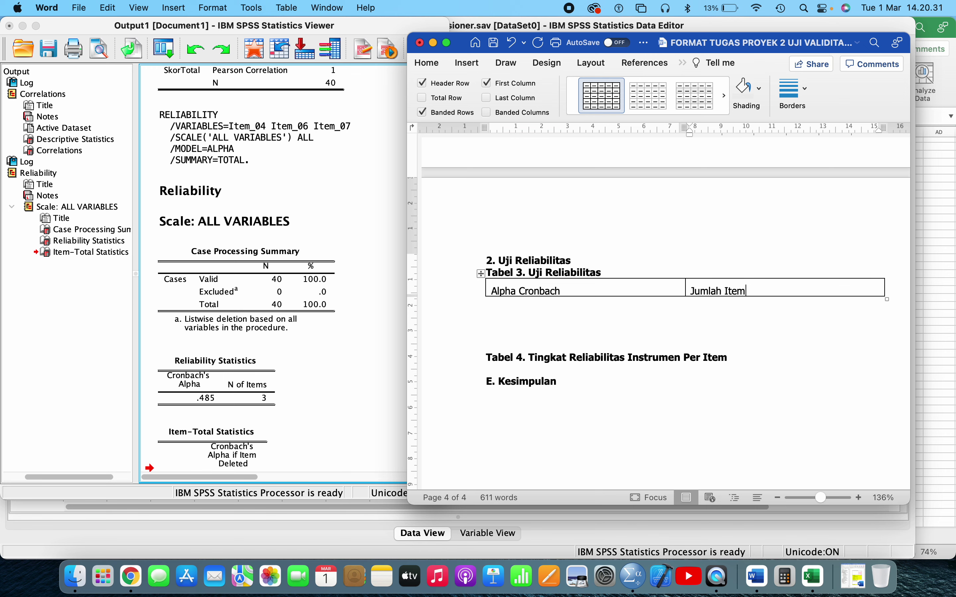
type("(N)")
key("Tab")
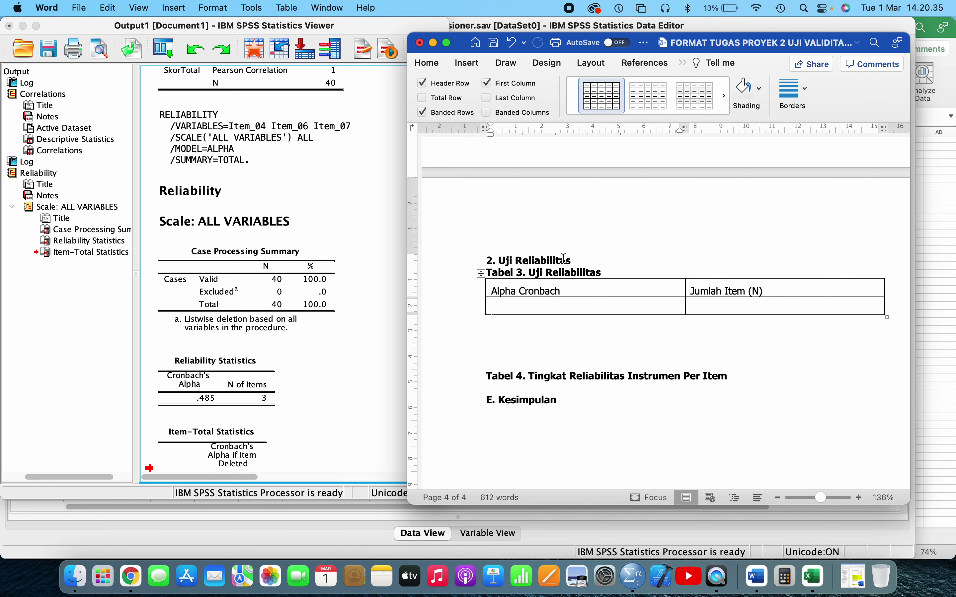
left_click(221, 404)
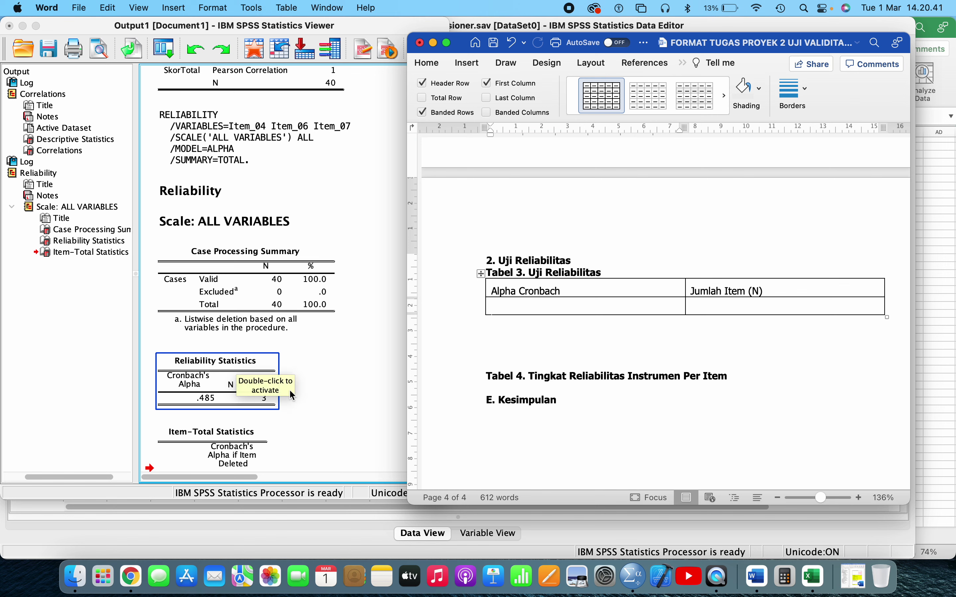
type("0,485")
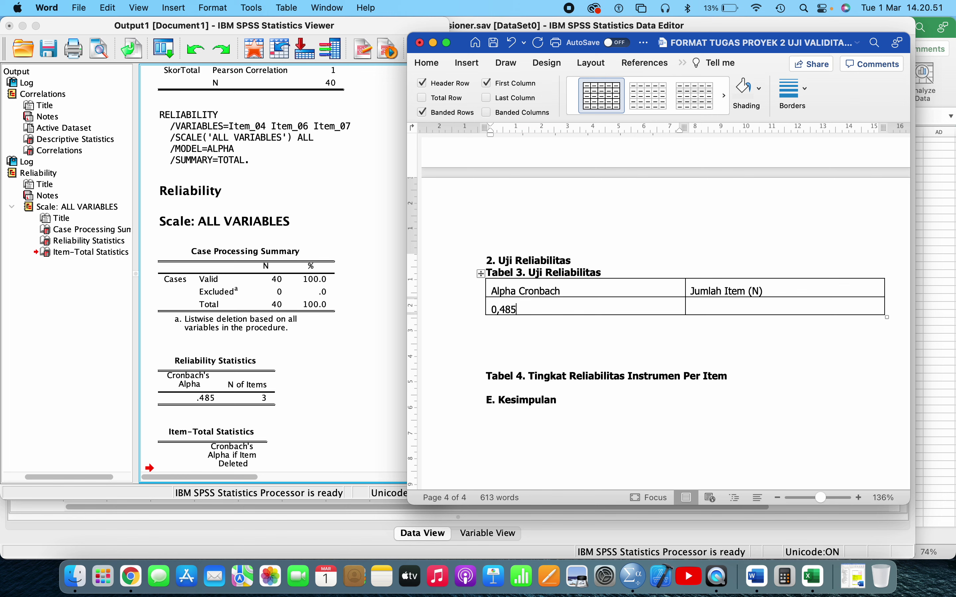
left_click(708, 309)
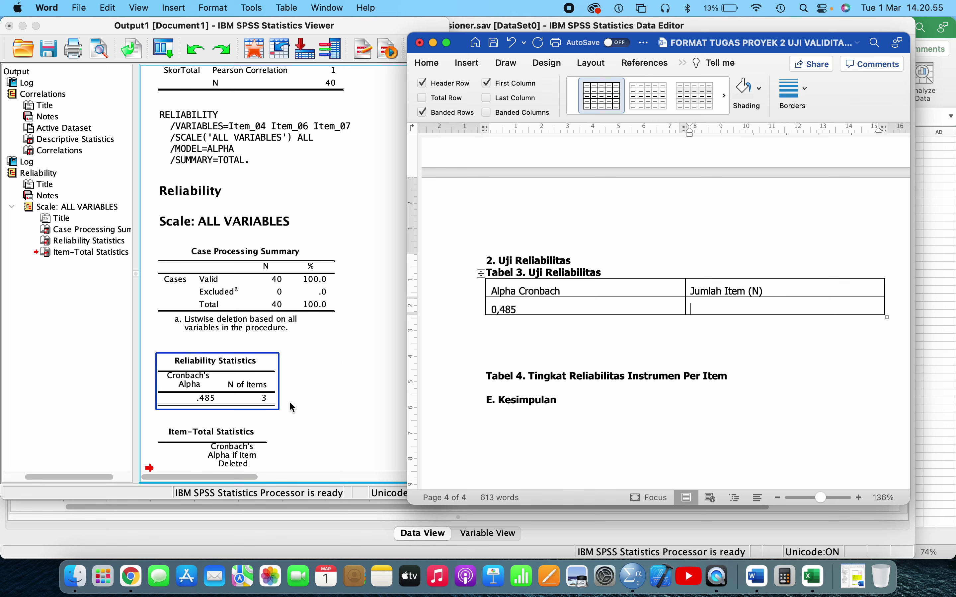
type("3")
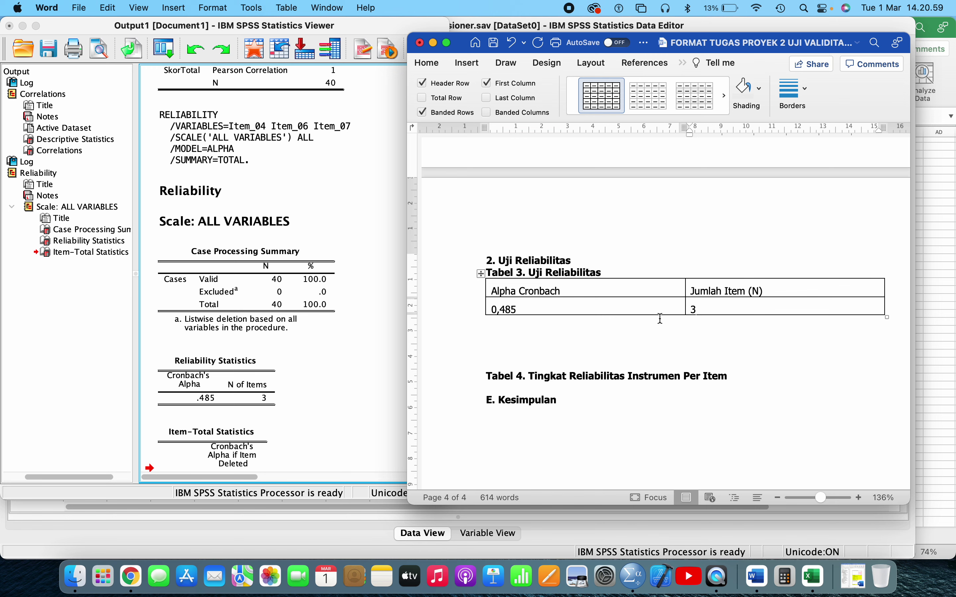
Step: Delete the surplus blank lines between the Tabel 3 table and the Tabel 4 heading
left_click(571, 332)
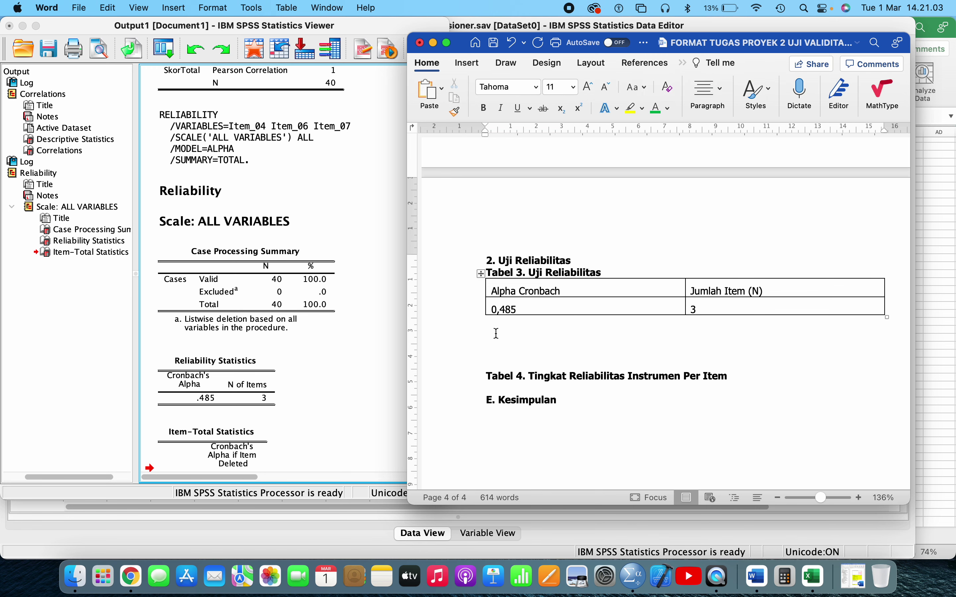
key("shift+Down")
key("shift+Down")
key("BackSpace")
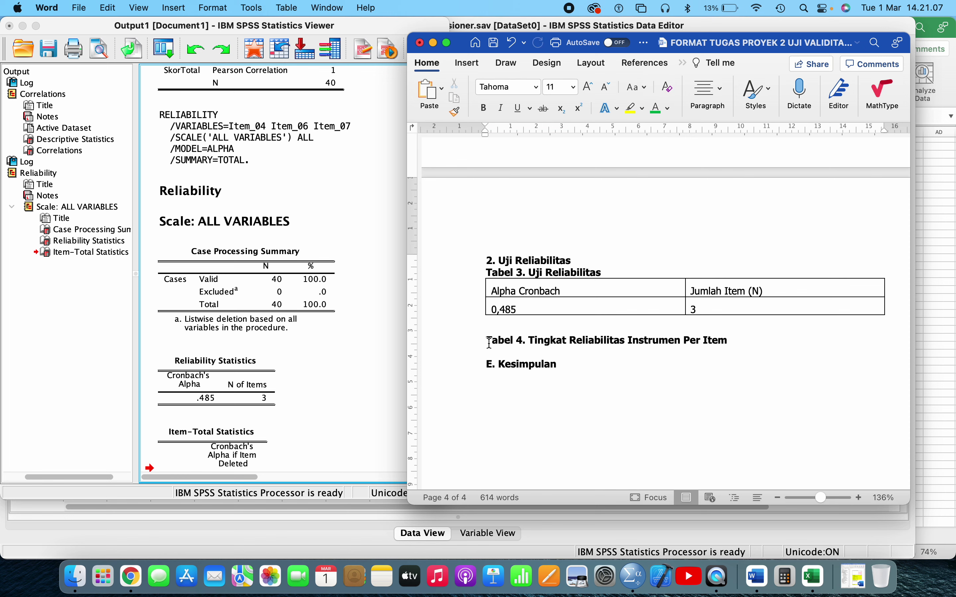
Step: Add blank lines below the "Tabel 4. Tingkat Reliabilitas Instrumen Per Item" heading and insert a two-row, three-column table
left_click(736, 340)
key("Return")
key("Return")
key("Return")
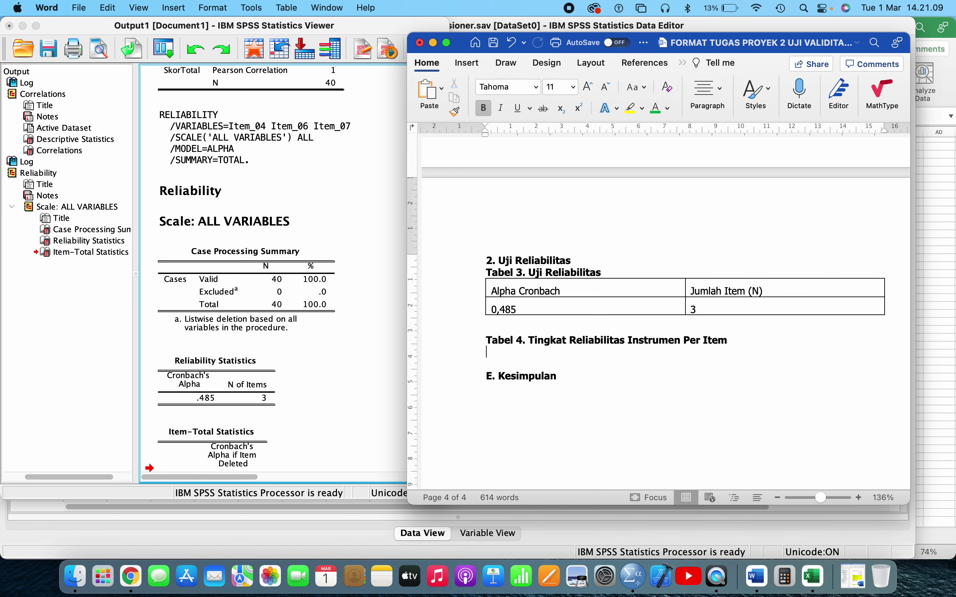
scroll(689, 311, "down", 3)
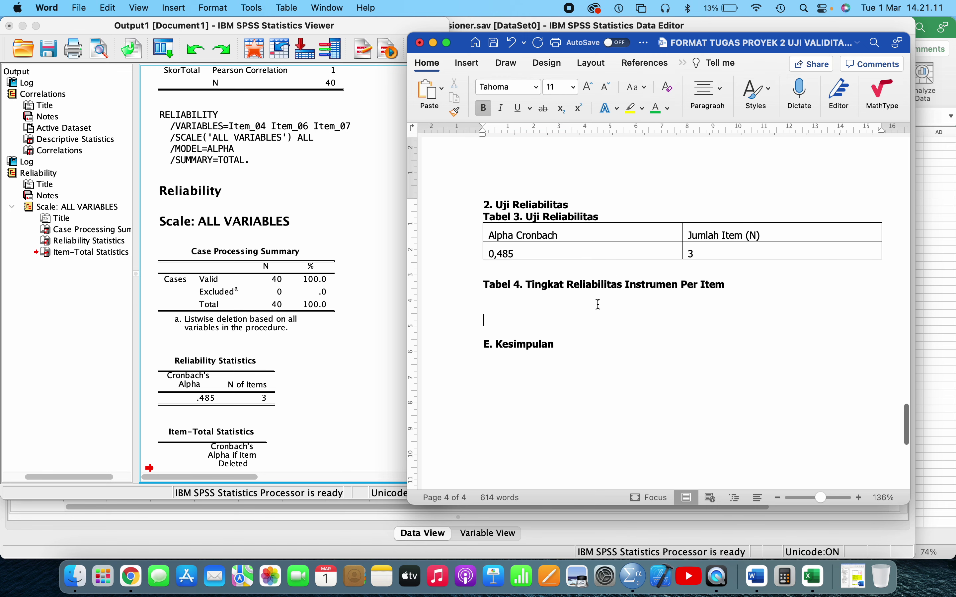
left_click(466, 63)
left_click(470, 95)
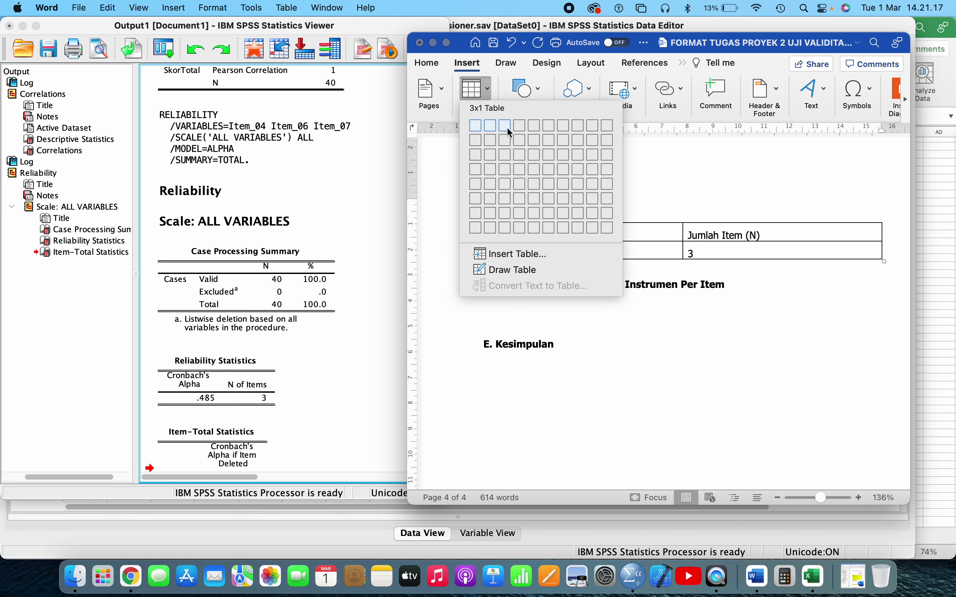
left_click(506, 136)
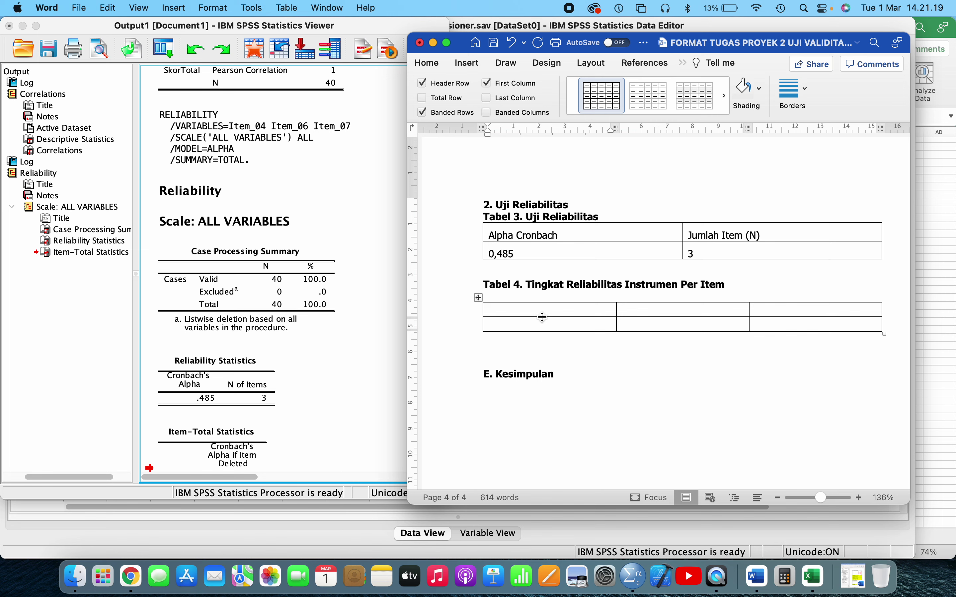
Step: Fill the Tabel 4 header row with "Item", "Alpha Cronbach If Item Deleted" and "Tingkat Reliabilitas"
type("Item")
key("Tab")
type("Al")
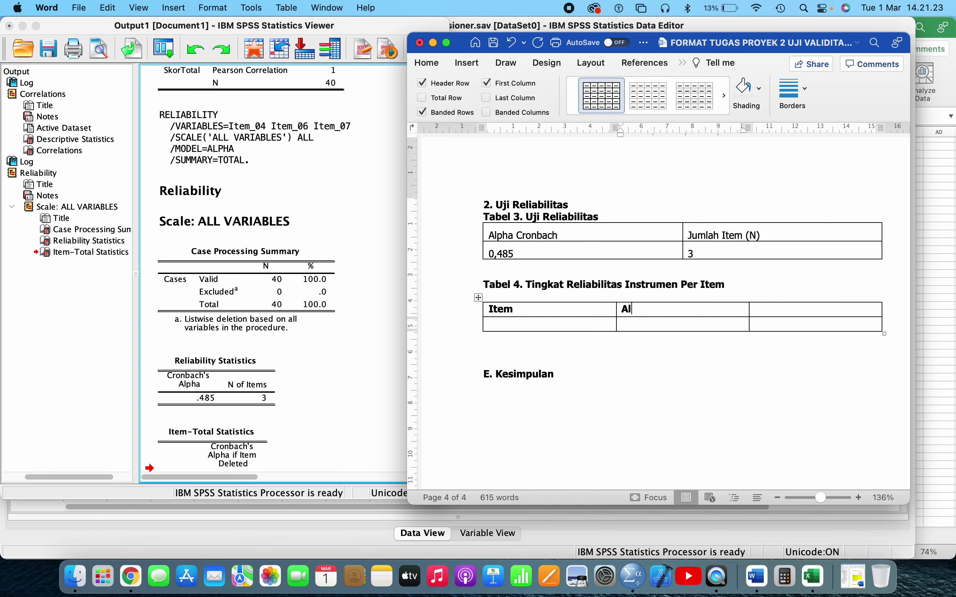
type("pha Cronbach ")
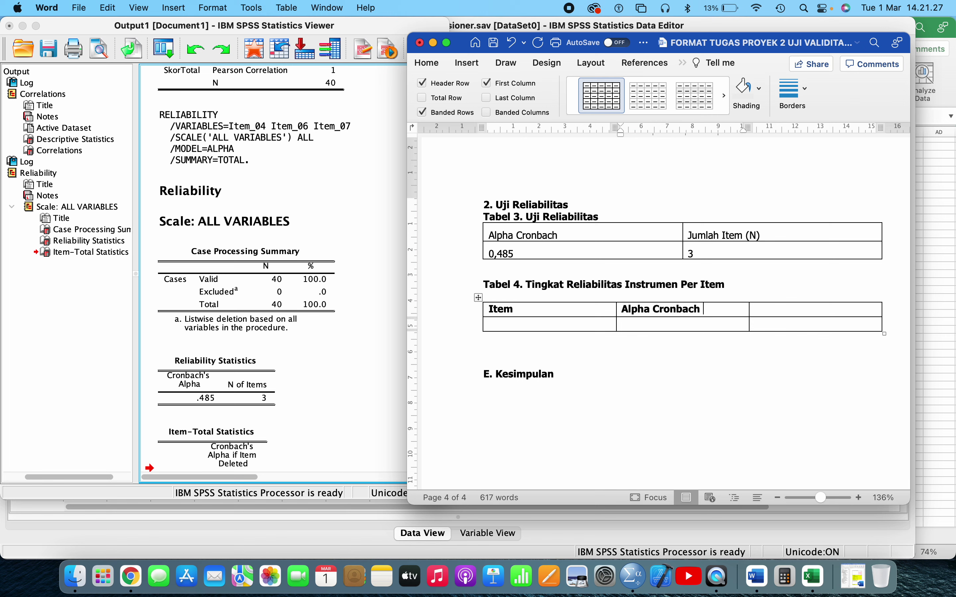
type("If Item D")
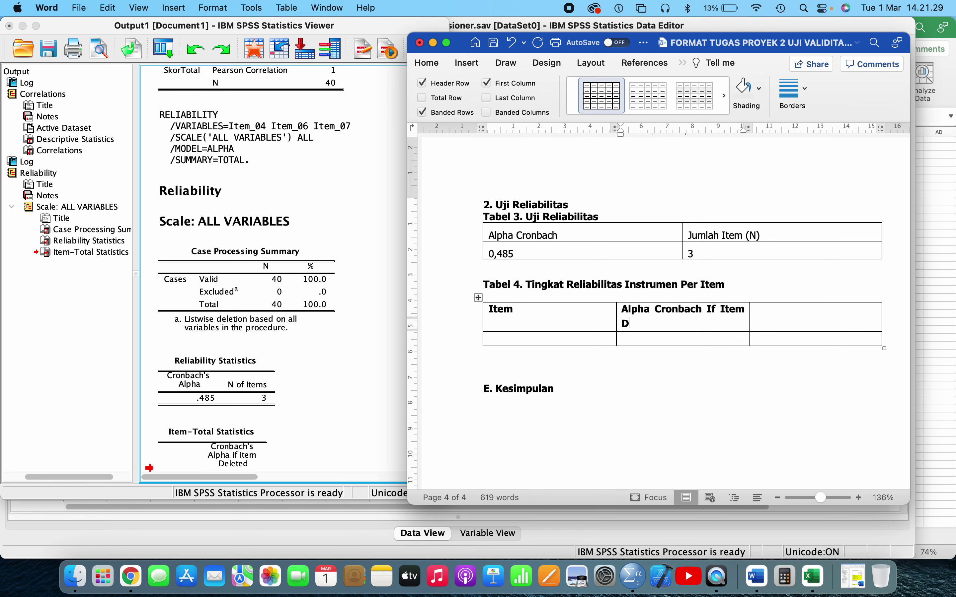
type("eleted")
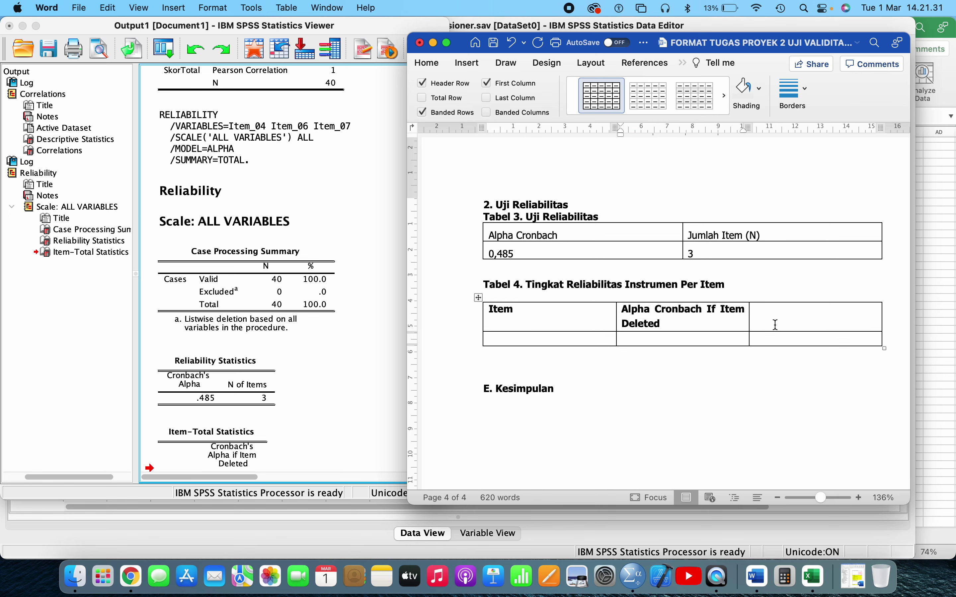
left_click(786, 315)
type("Tingkat Relia")
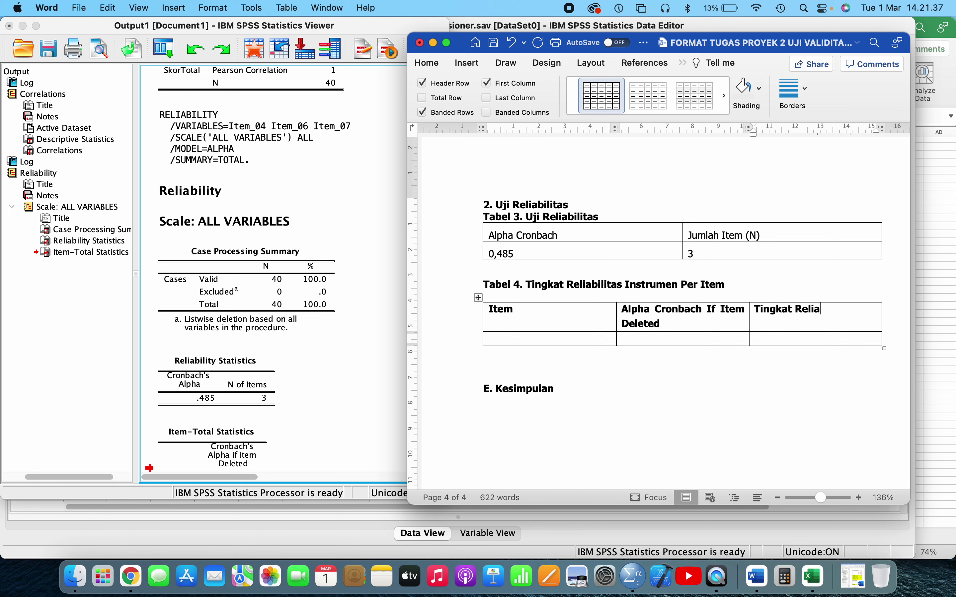
type("bilitas")
Step: Enter Item 4, Item 6 and Item 7 as rows in Tabel 4's first column and remove the bold from these rows
left_click(557, 339)
scroll(275, 392, "down", 3)
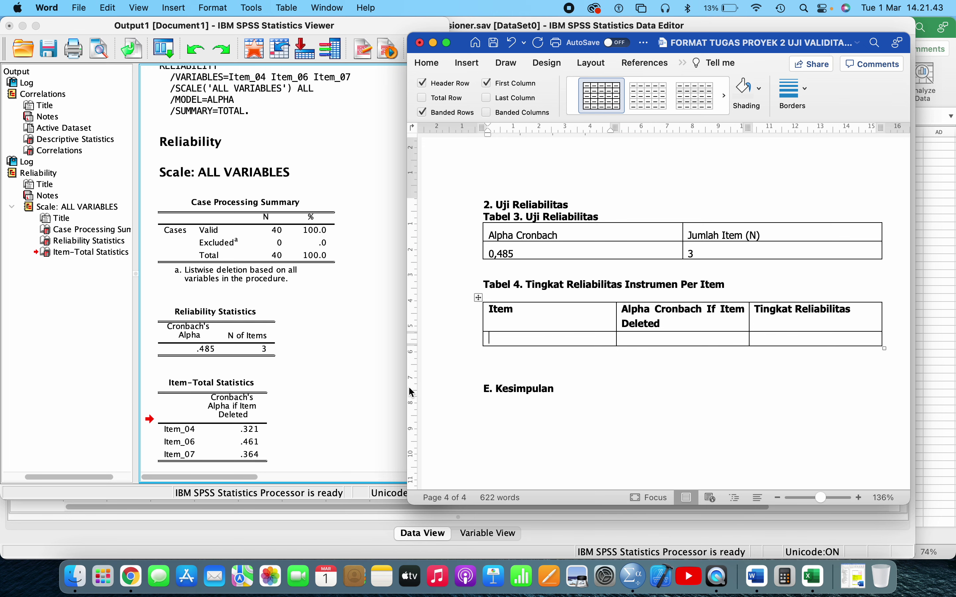
type("Item 4")
key("Tab")
key("Tab")
key("Tab")
type("Item")
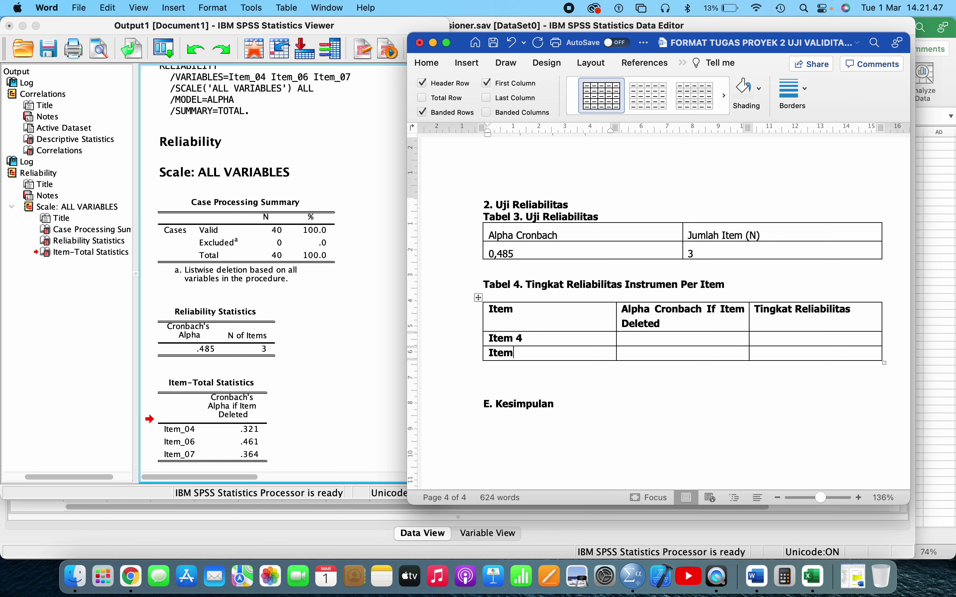
type(" 6")
key("Tab")
key("Tab")
key("Tab")
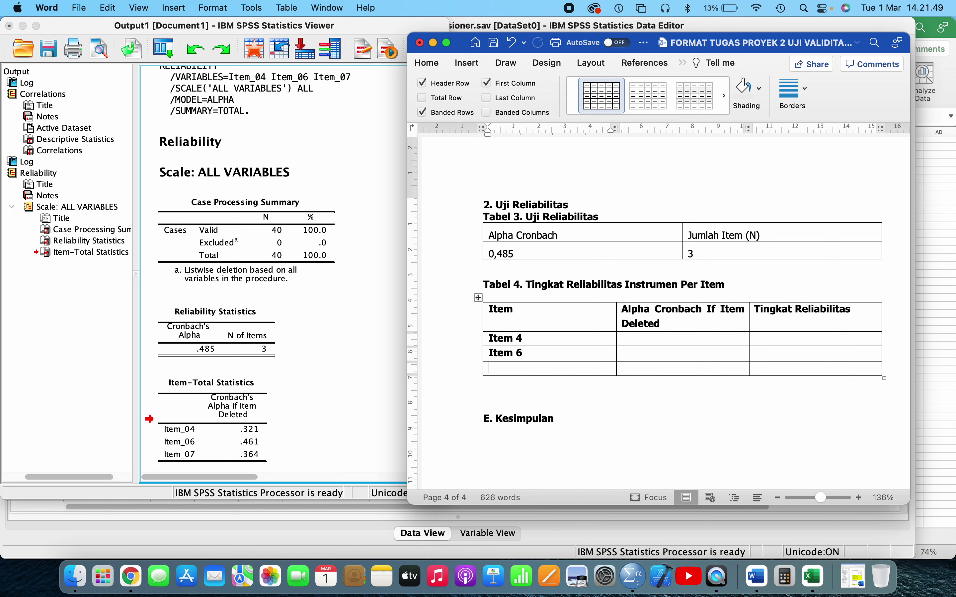
type("Item 7")
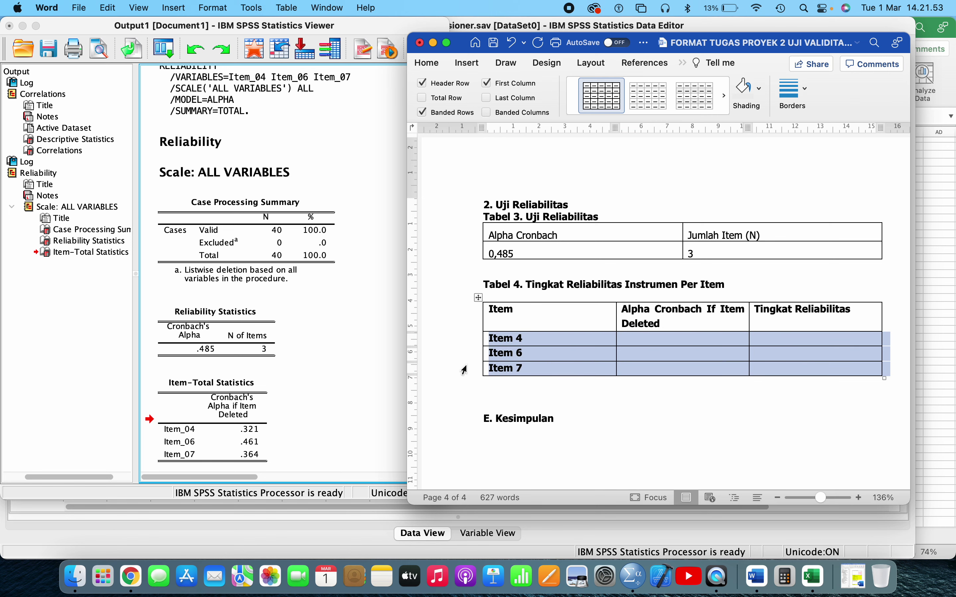
key("super+b")
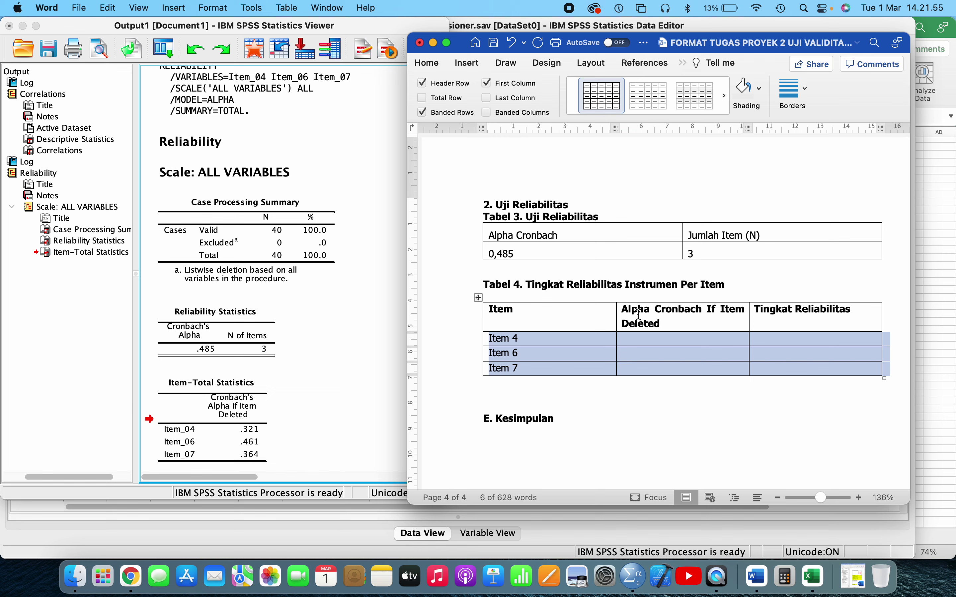
Step: Enter the alpha values 0,321, 0,461 and 0,364 for Items 4, 6 and 7, and delete one blank line below Tabel 4
left_click(659, 336)
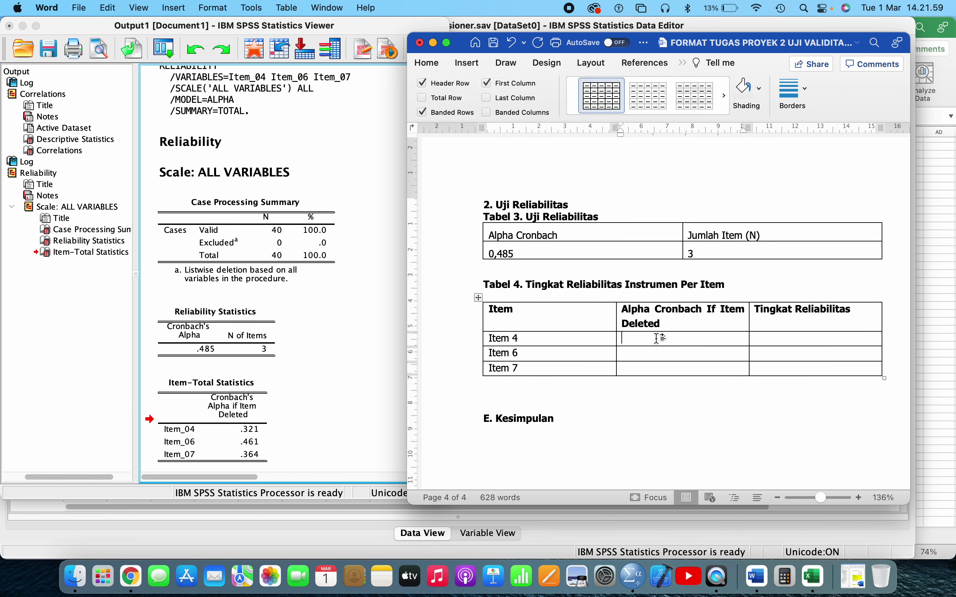
type("0.321")
left_click(244, 435)
left_click(631, 338)
key("BackSpace")
type(",")
type("0,461")
type("0,3")
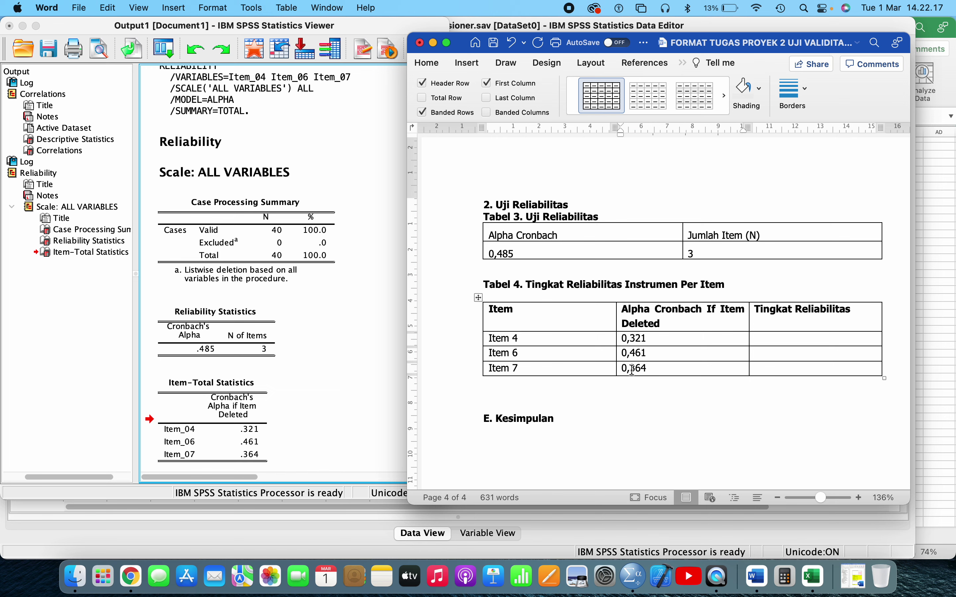
left_click(631, 389)
key("BackSpace")
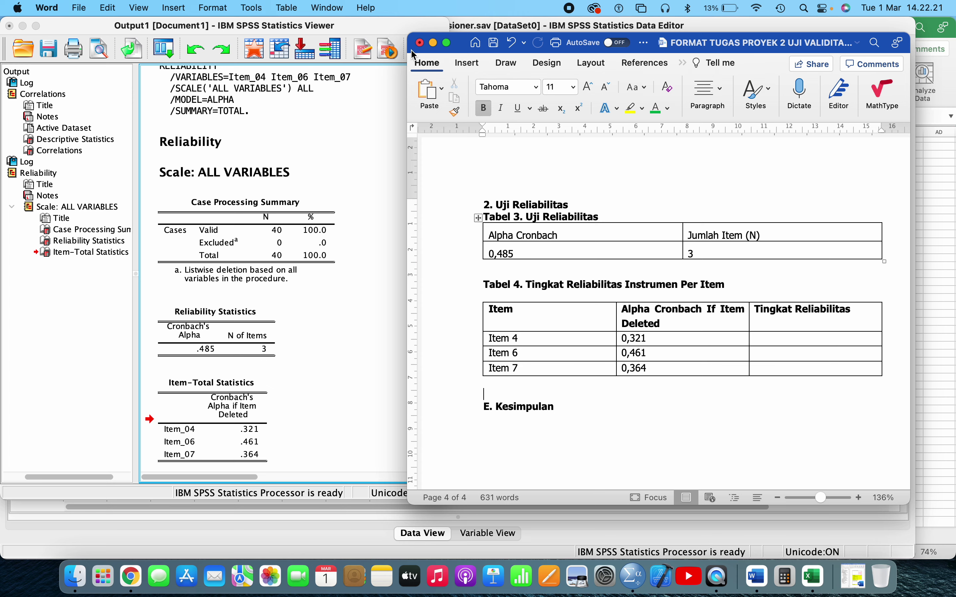
Step: Return the Word report to full screen and examine the formatting of Tabel 2 in the Uji Validitas section
left_click(447, 42)
scroll(448, 298, "up", 5)
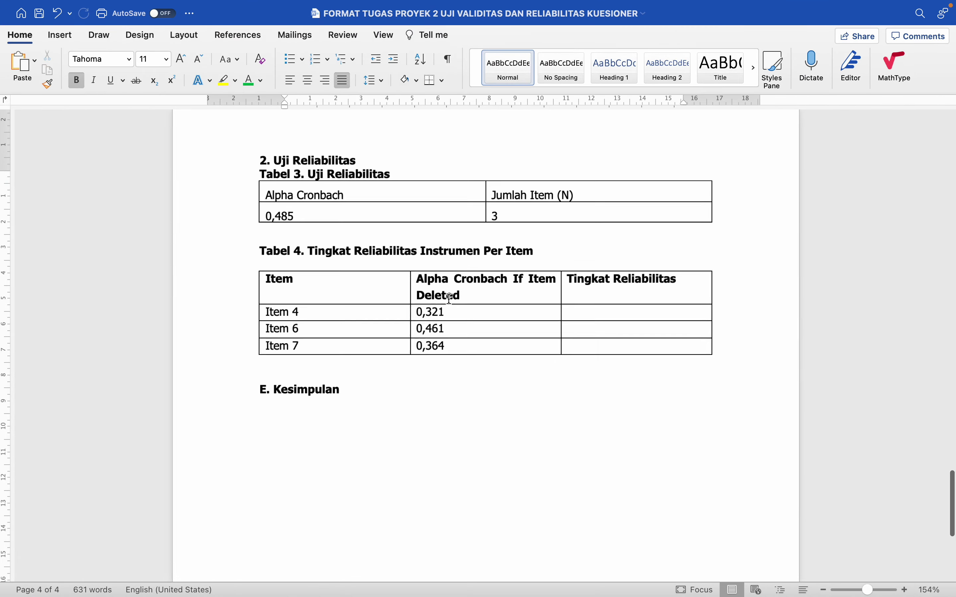
scroll(448, 299, "up", 20)
scroll(351, 299, "down", 15)
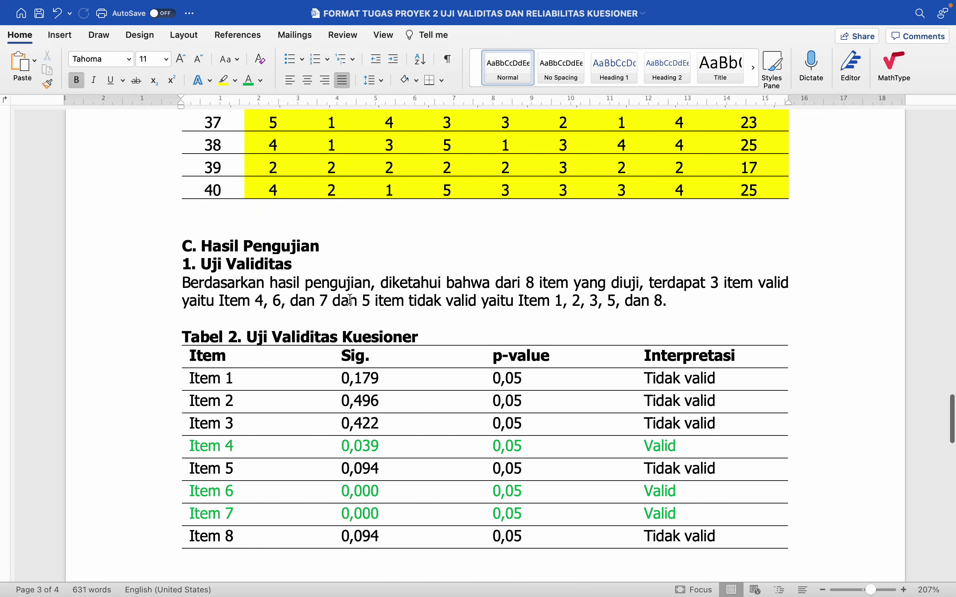
Step: Remove all borders from Tabel 3 in the Uji Reliabilitas section
left_click(227, 265)
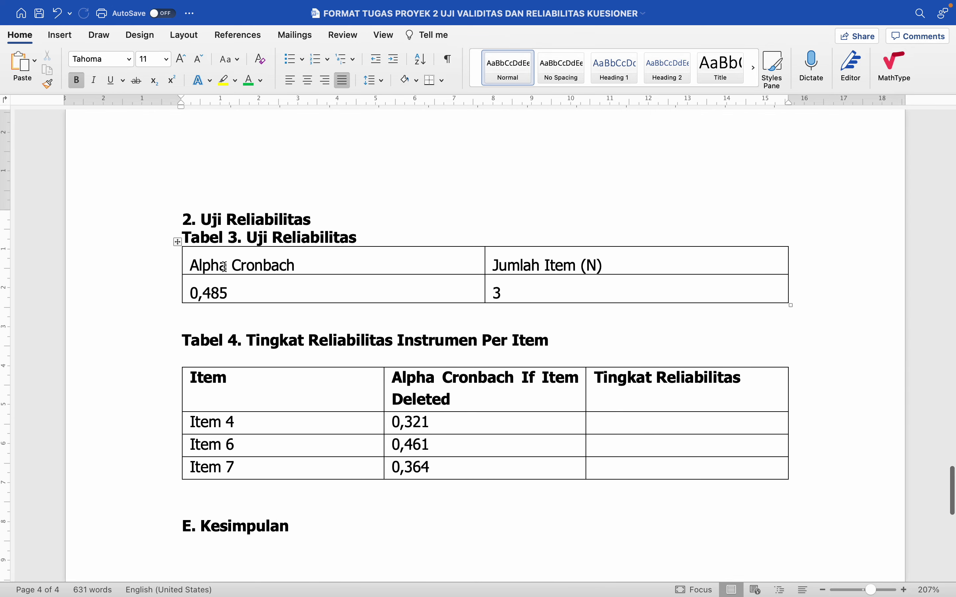
left_click(176, 241)
left_click(443, 81)
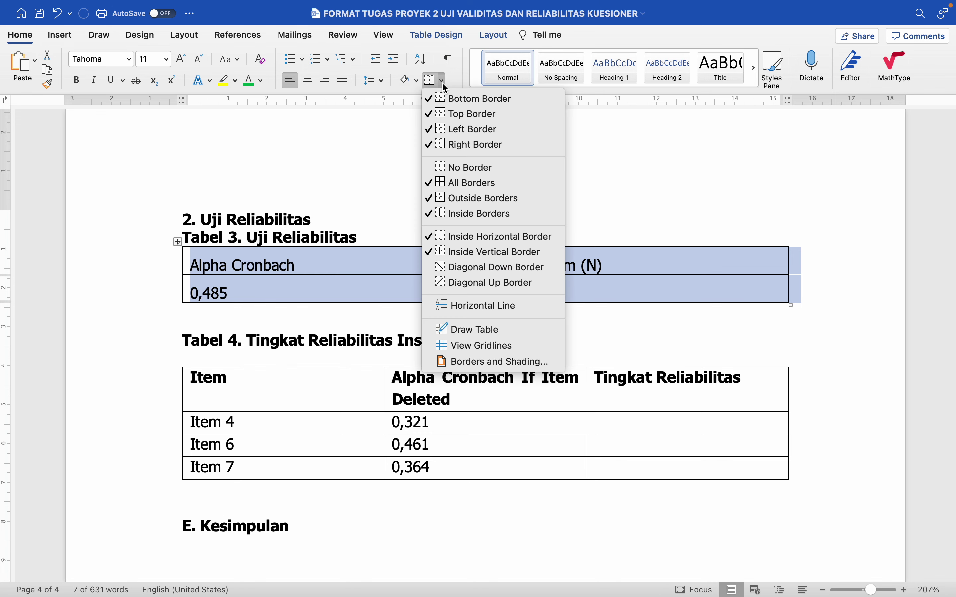
left_click(443, 29)
left_click(883, 61)
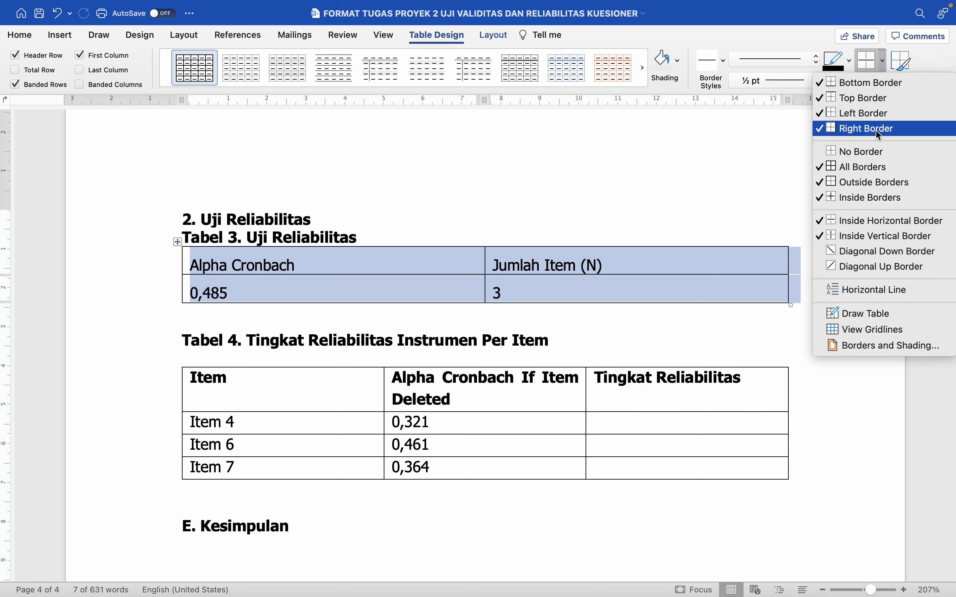
left_click(866, 151)
Step: Add a bottom border and a top border to Tabel 3
left_click(883, 62)
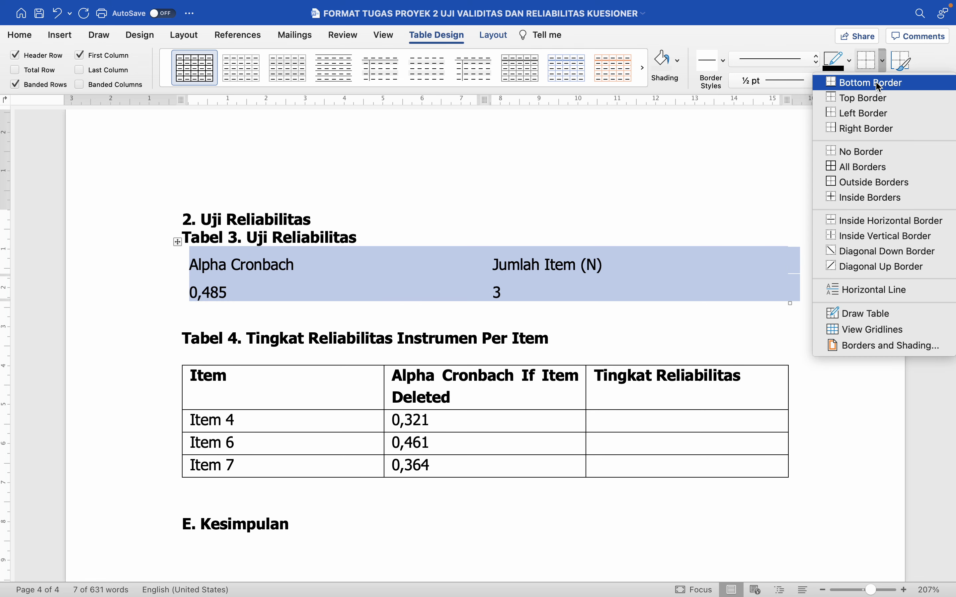
left_click(877, 81)
left_click(883, 62)
left_click(864, 97)
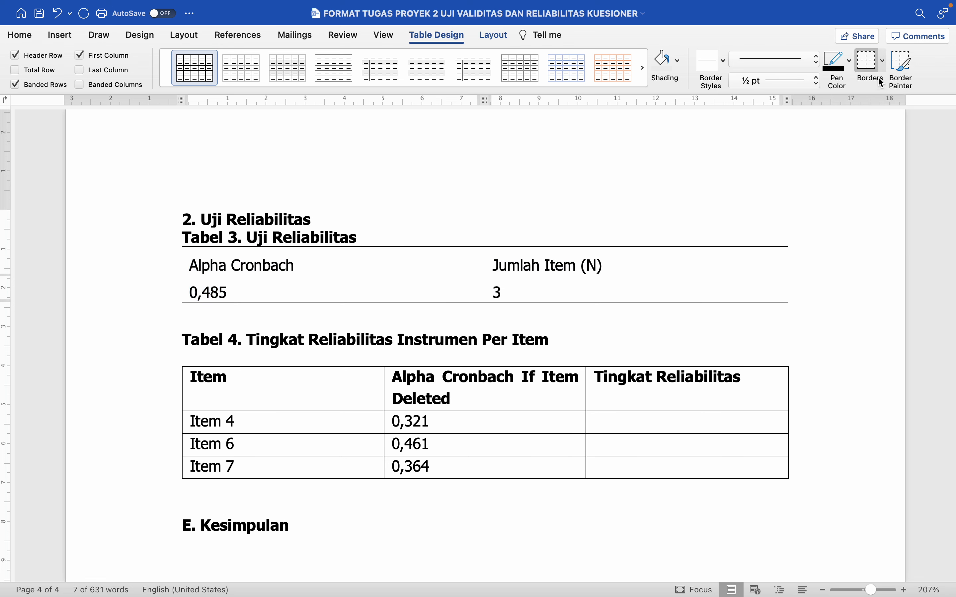
Step: Add an inside vertical border to Tabel 3
left_click(883, 64)
left_click(873, 235)
left_click(509, 342)
Step: Make Tabel 3's header row with "Alpha Cronbach" and "Jumlah Item (N)" bold
left_click(175, 267)
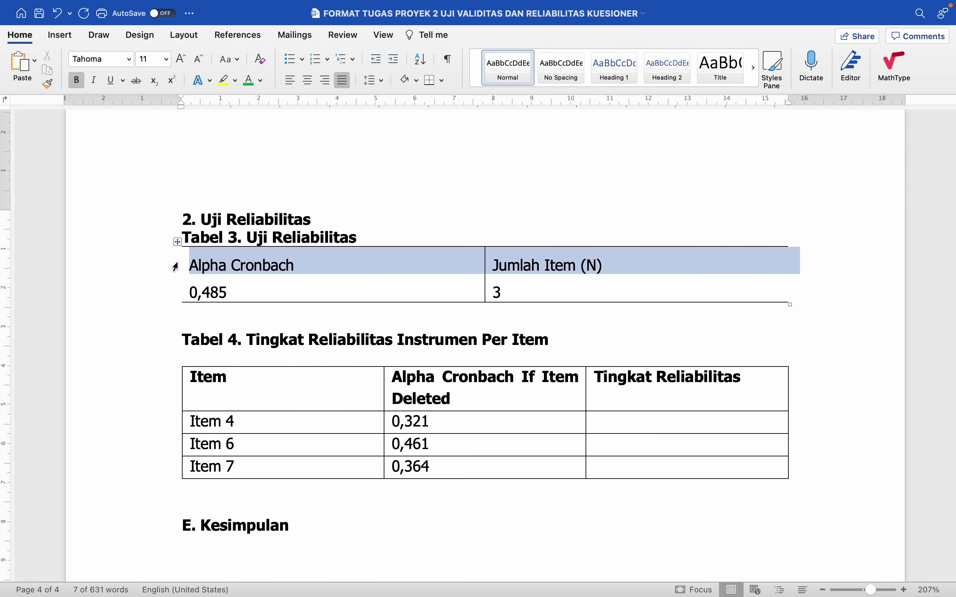
left_click(20, 35)
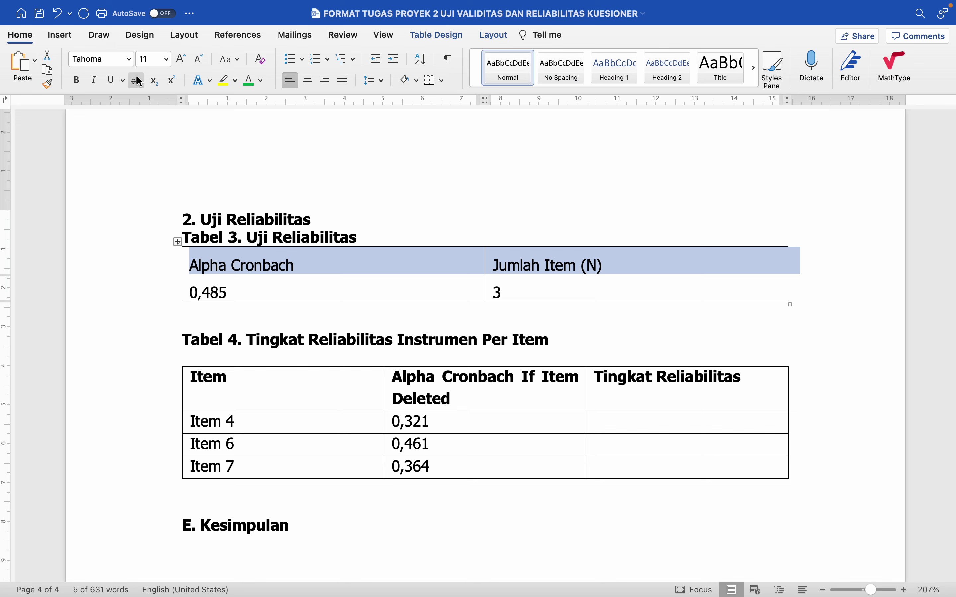
left_click(77, 80)
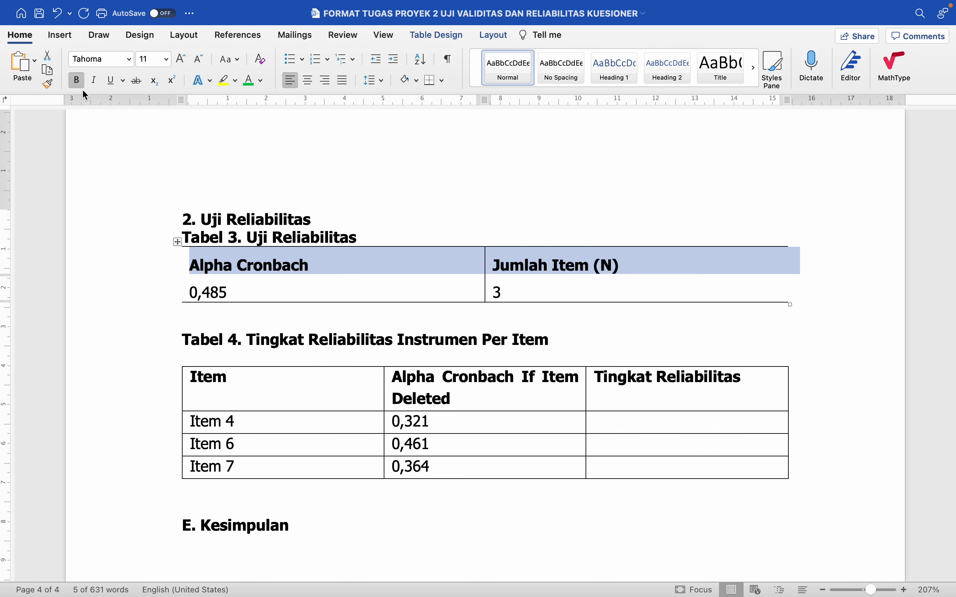
left_click(257, 279)
Step: Remove all borders from Tabel 4, Tingkat Reliabilitas Instrumen Per Item
scroll(256, 276, "down", 1)
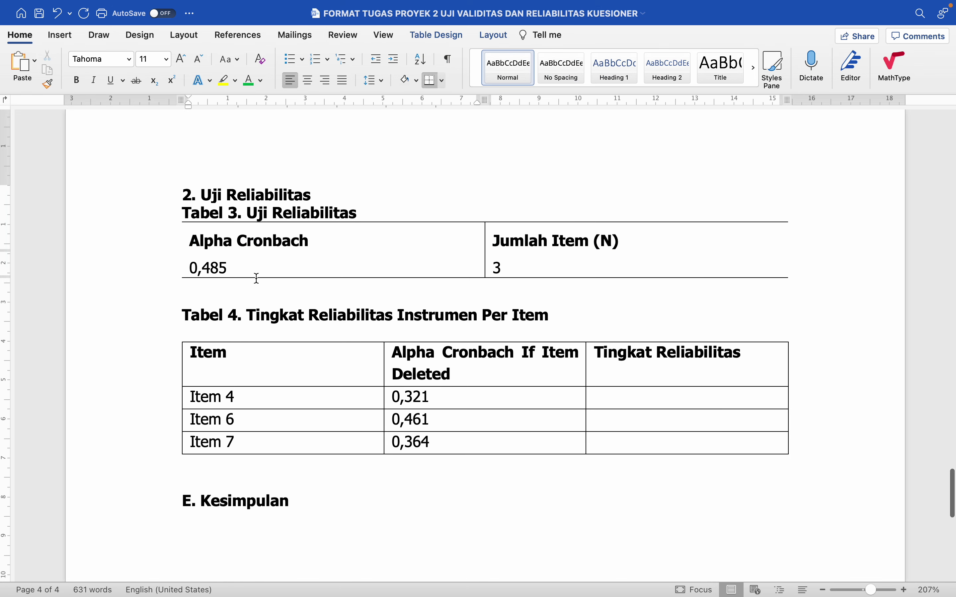
left_click(220, 361)
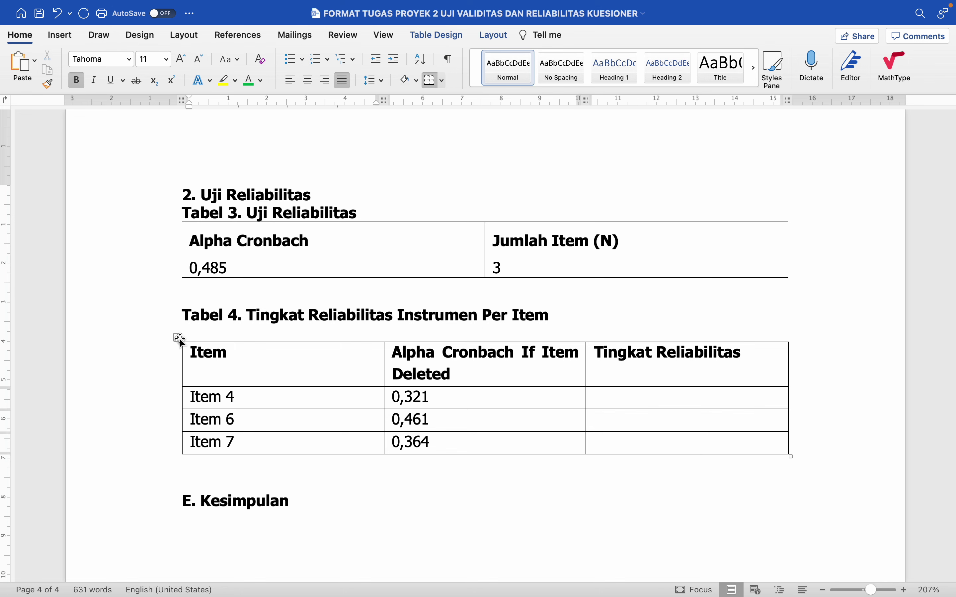
left_click(178, 339)
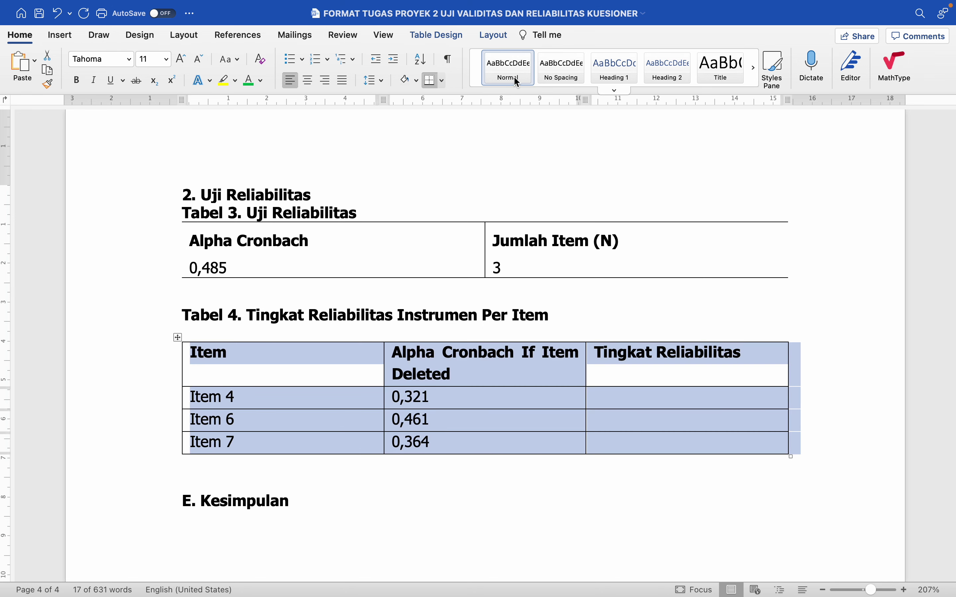
left_click(443, 79)
left_click(455, 169)
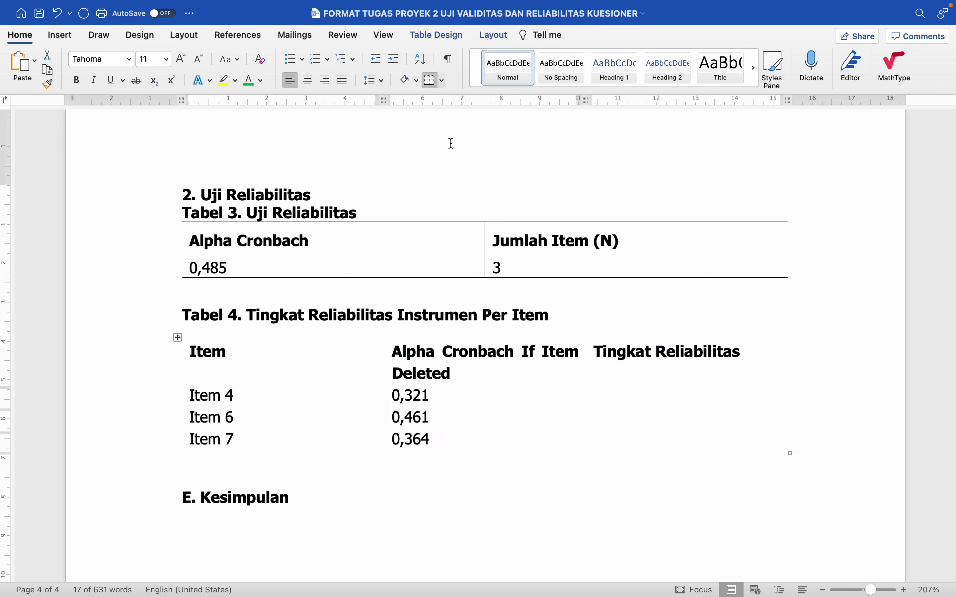
Step: Apply bottom, top and inside horizontal borders to Tabel 4
left_click(441, 79)
left_click(451, 101)
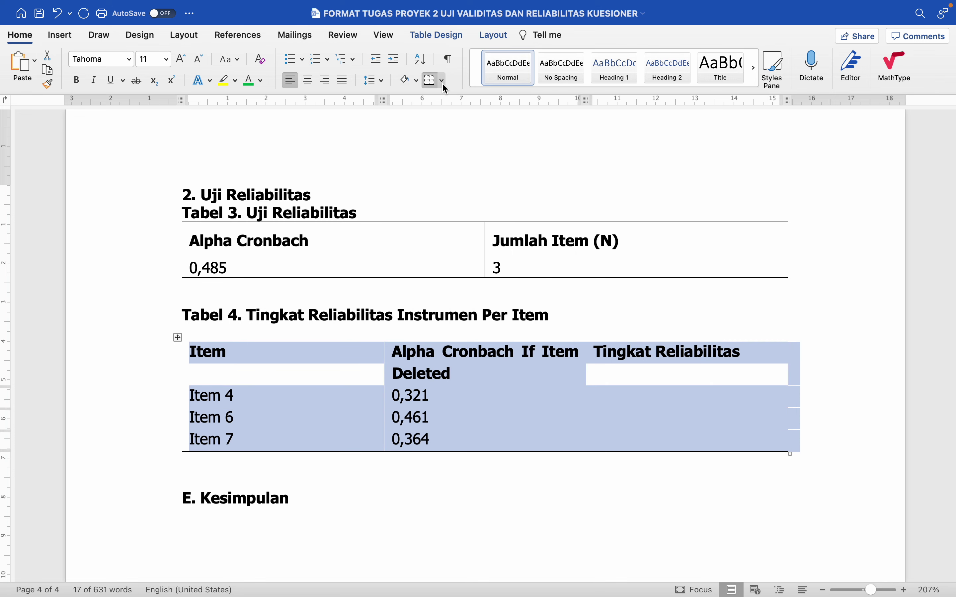
left_click(442, 81)
left_click(453, 114)
left_click(441, 78)
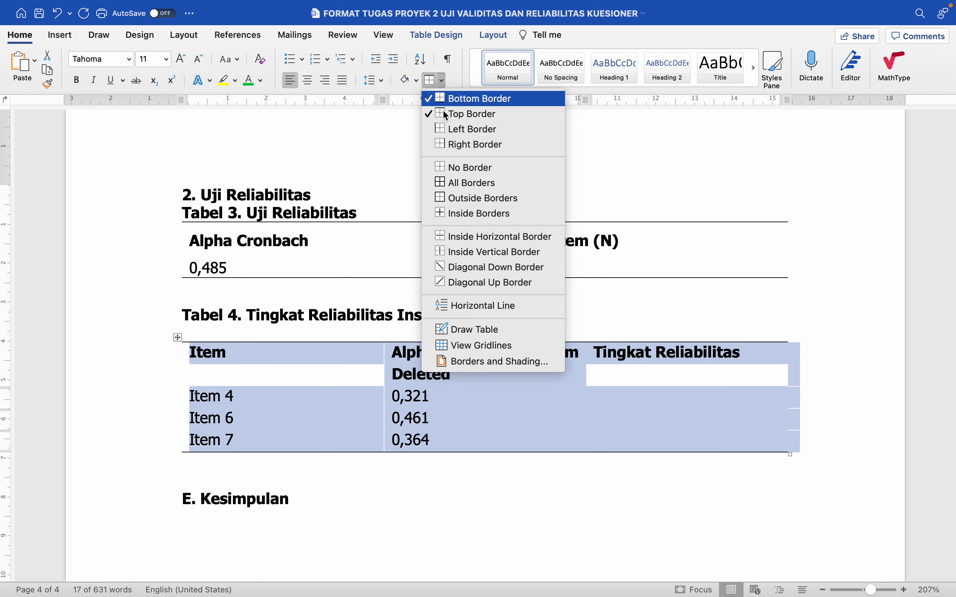
left_click(456, 237)
left_click(423, 315)
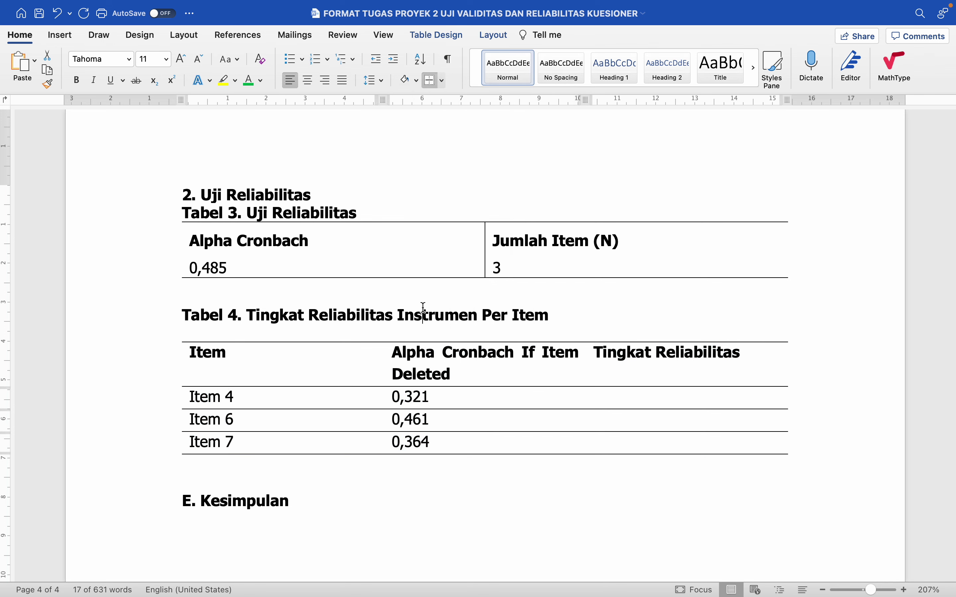
Step: Replace Tabel 3's inside vertical border with an inside horizontal border
scroll(395, 365, "down", 2)
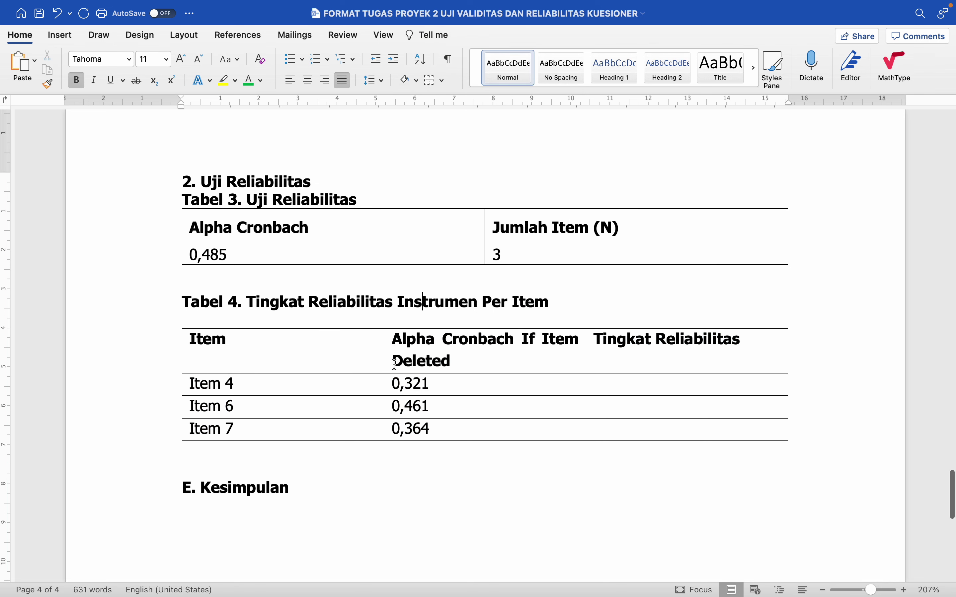
left_click(178, 196)
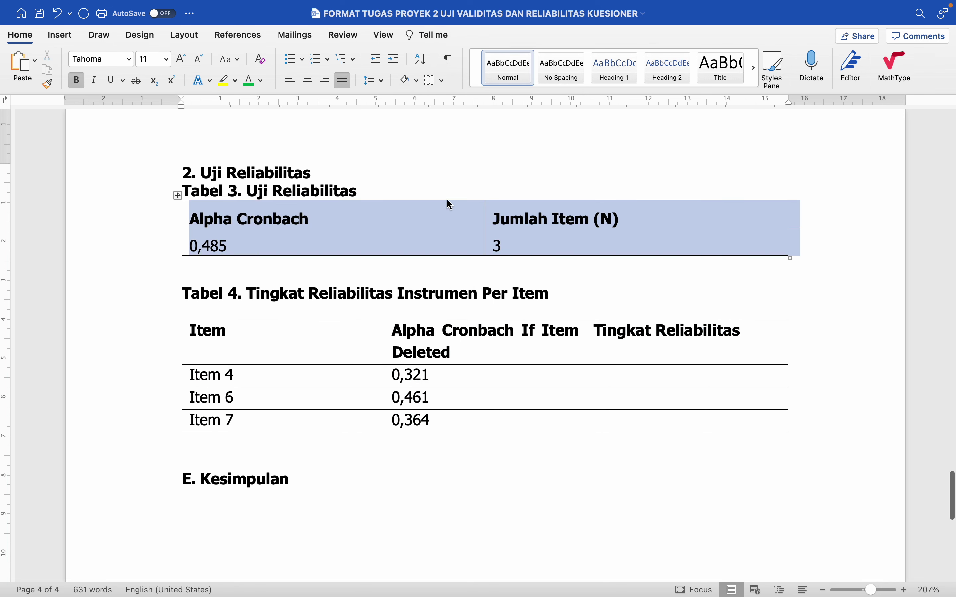
left_click(441, 80)
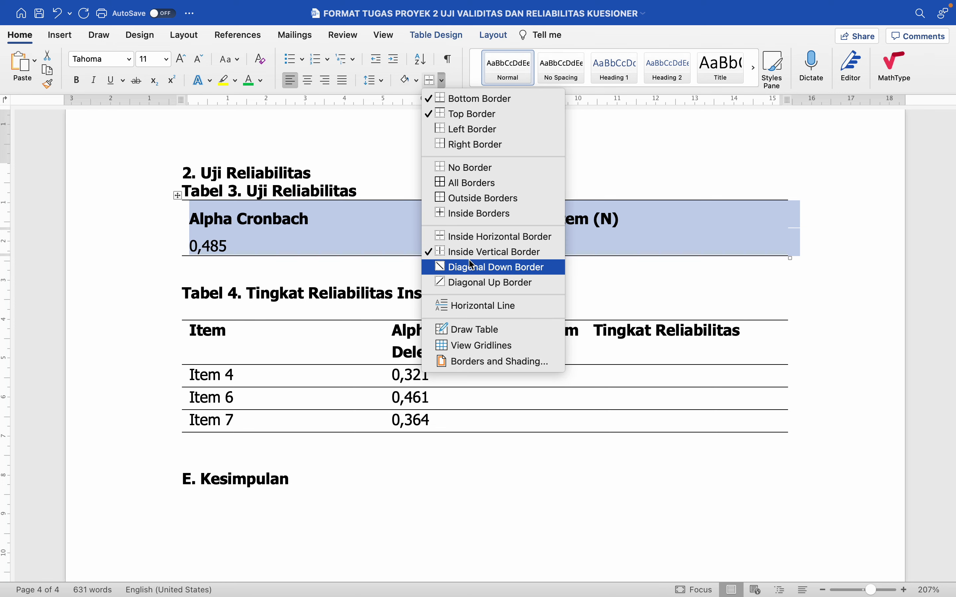
left_click(455, 252)
left_click(484, 293)
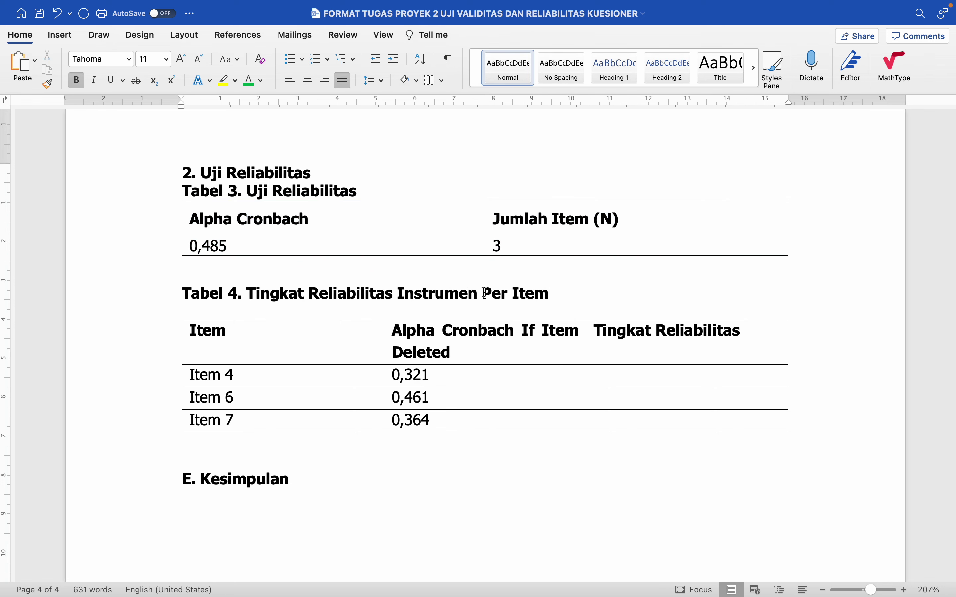
scroll(484, 293, "down", 1)
left_click(189, 198)
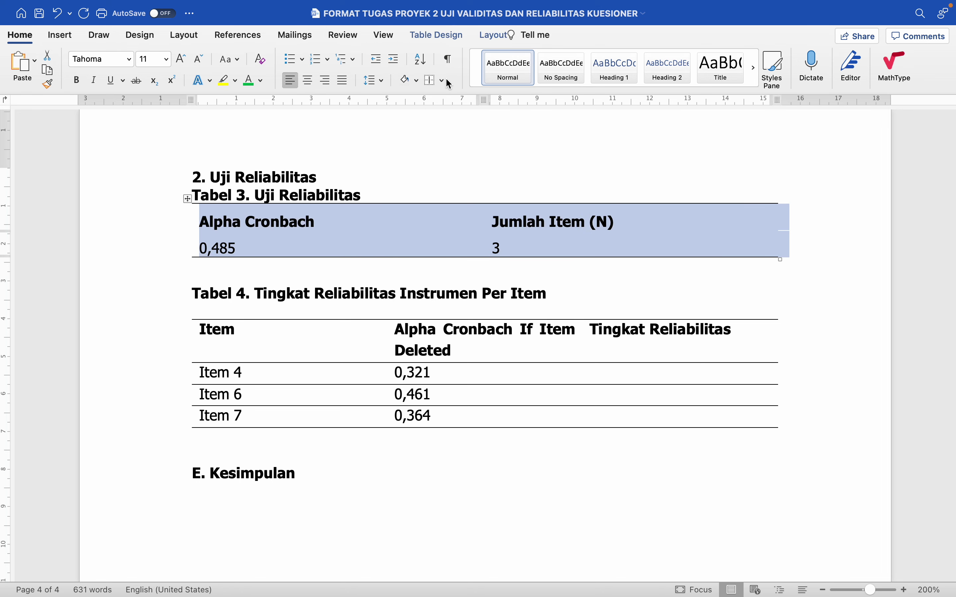
left_click(441, 80)
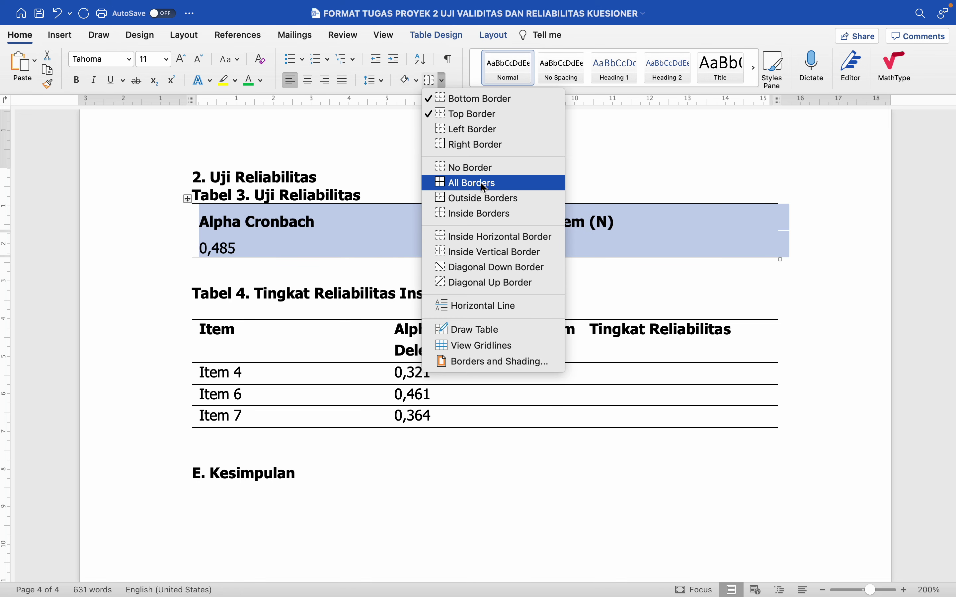
left_click(478, 236)
left_click(454, 288)
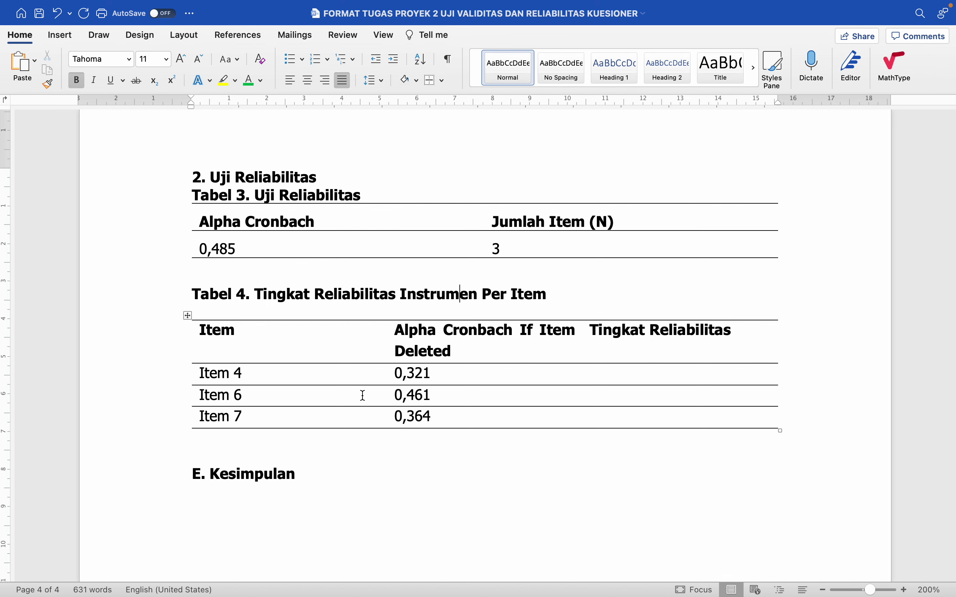
Step: Start a new paragraph between Tabel 3 and the Tabel 4 title with "Dari hasil pengujian", set off by blank lines
scroll(344, 325, "down", 3)
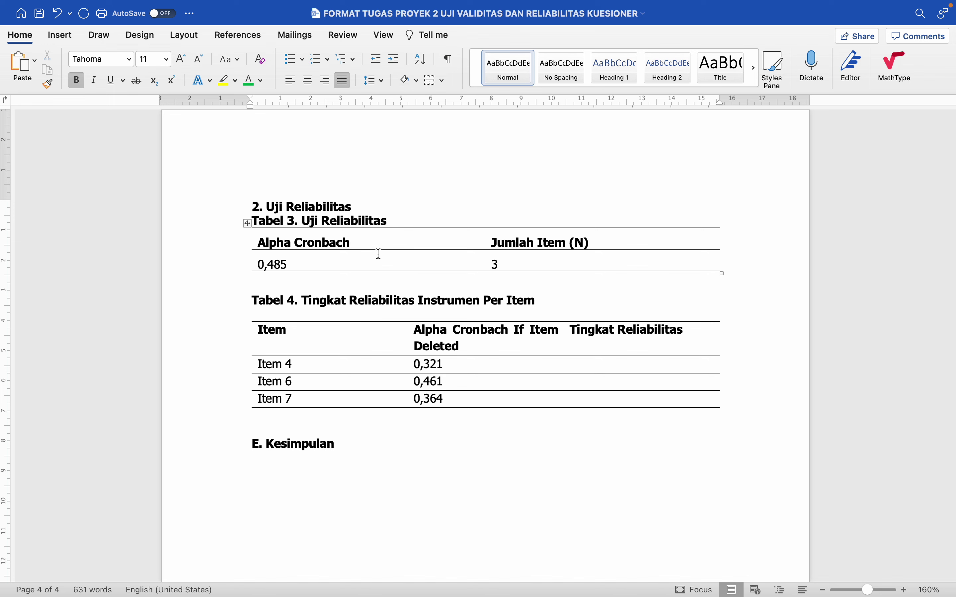
left_click(368, 278)
key("Return")
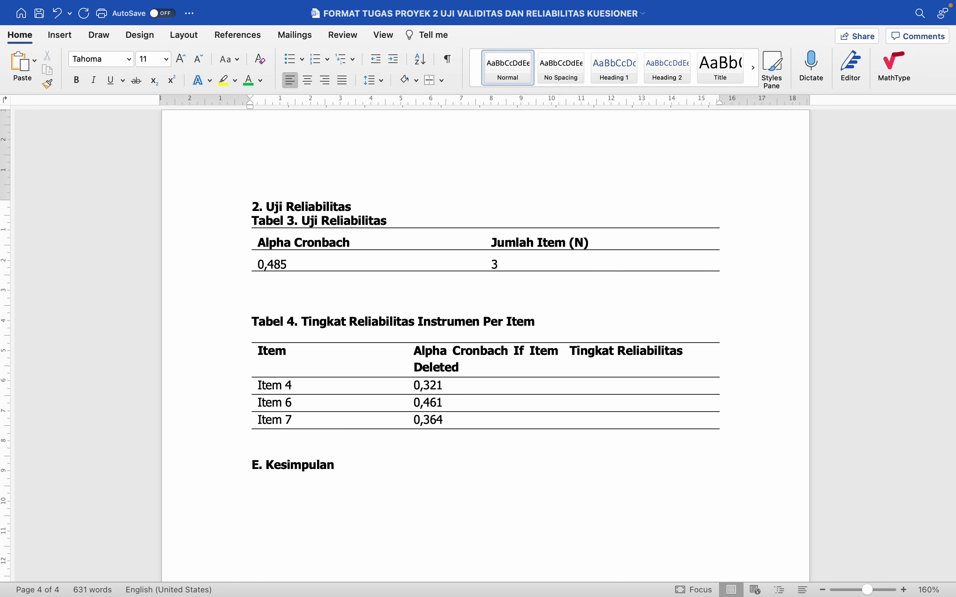
key("Return")
type("Dar")
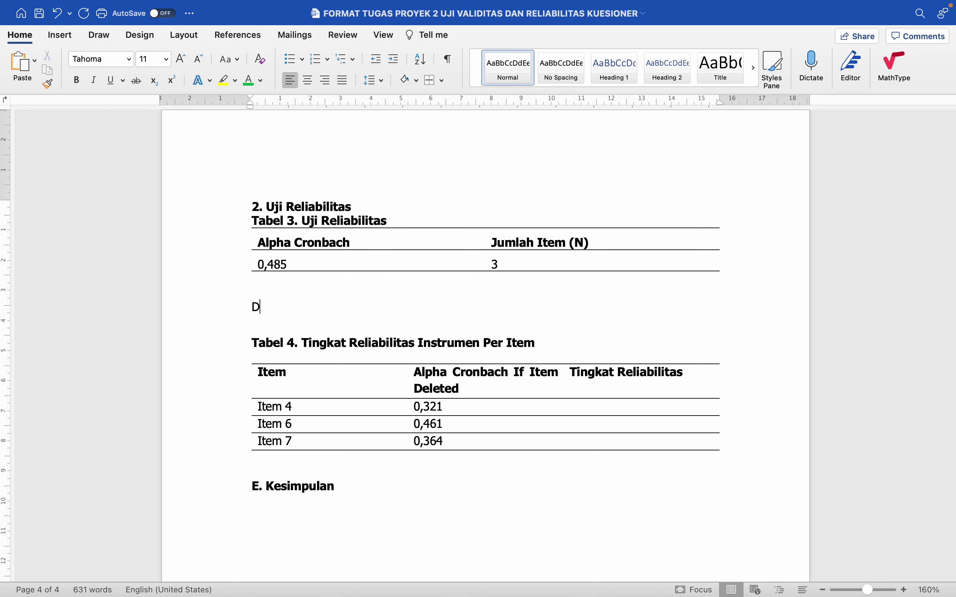
key("Up")
key("Down")
key("Down")
type("i hasil peng")
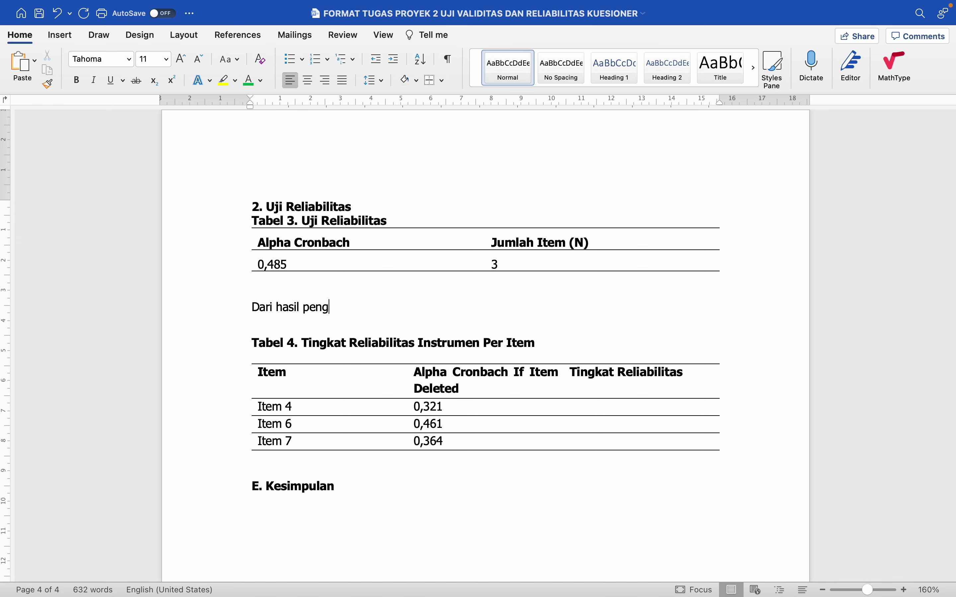
type("ujian ter")
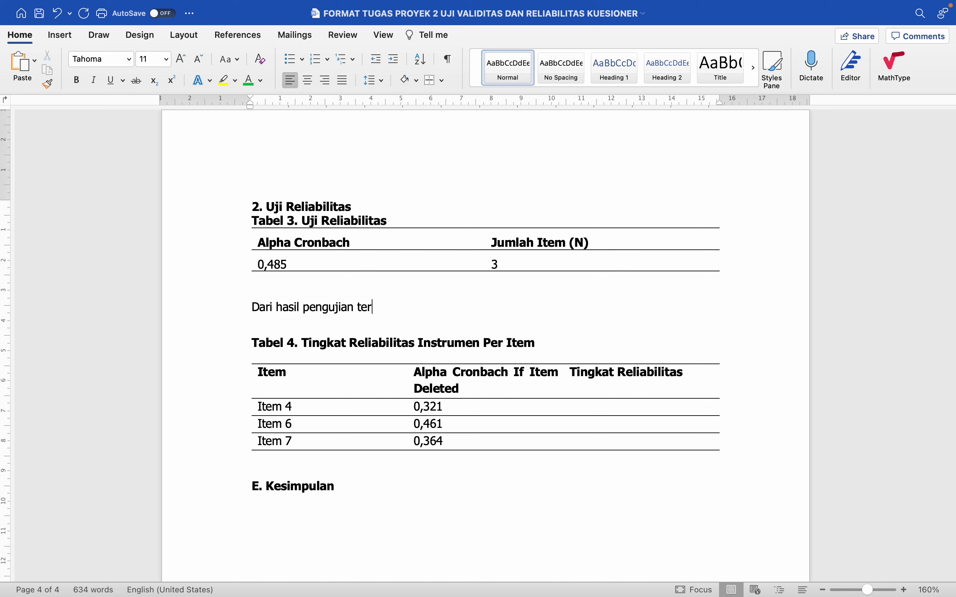
key("BackSpace")
key("BackSpace")
key("BackSpace")
Step: Continue the paragraph below Tabel 3 with "pada kuesioner (N=3) diketahui bahwa instrumen termasuk"
type("pada kuesioner (I")
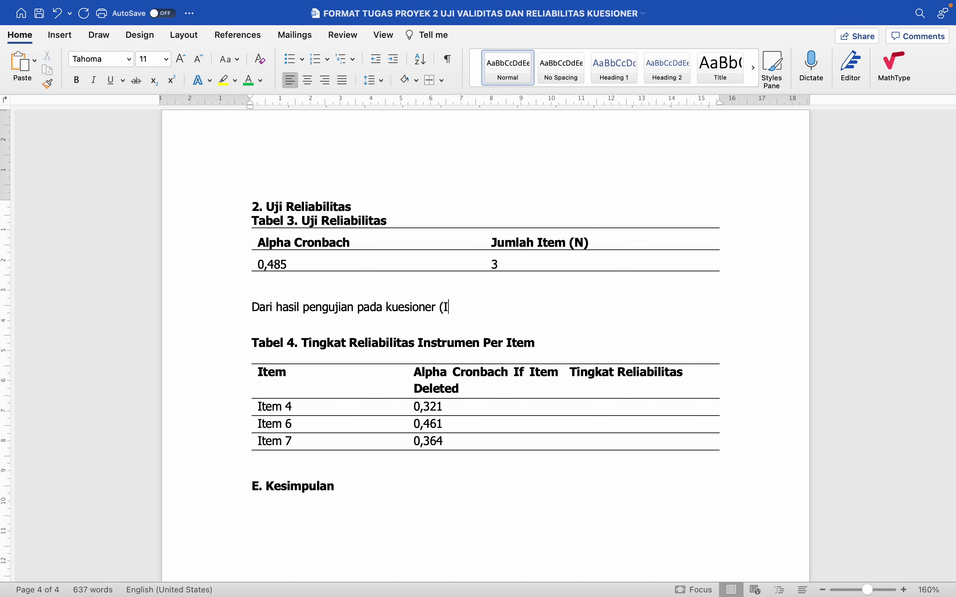
key("BackSpace")
type("N=3) diketahui bhaw")
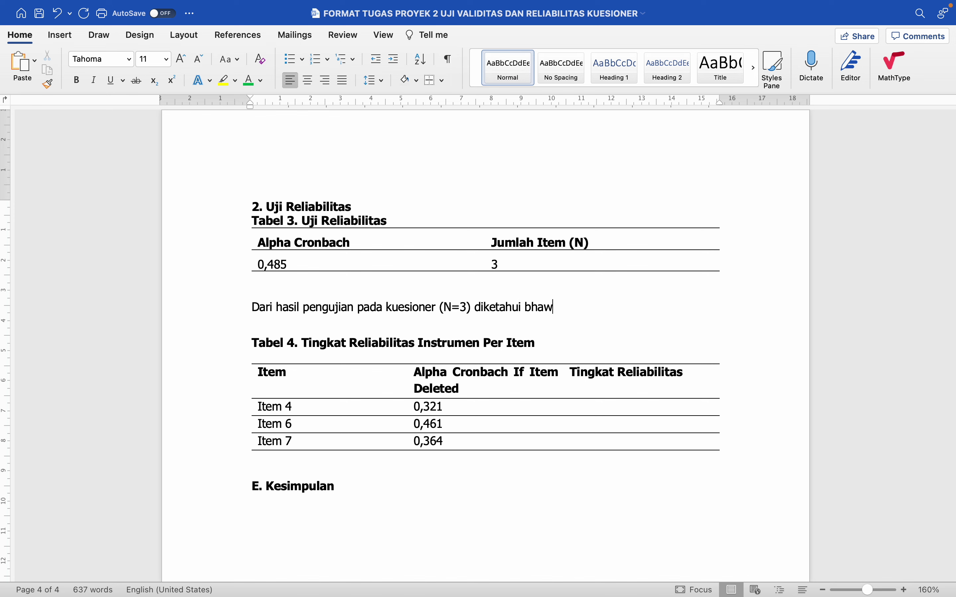
type("a")
key("BackSpace")
key("BackSpace")
key("BackSpace")
key("BackSpace")
type("ahwa instrumen termasuk")
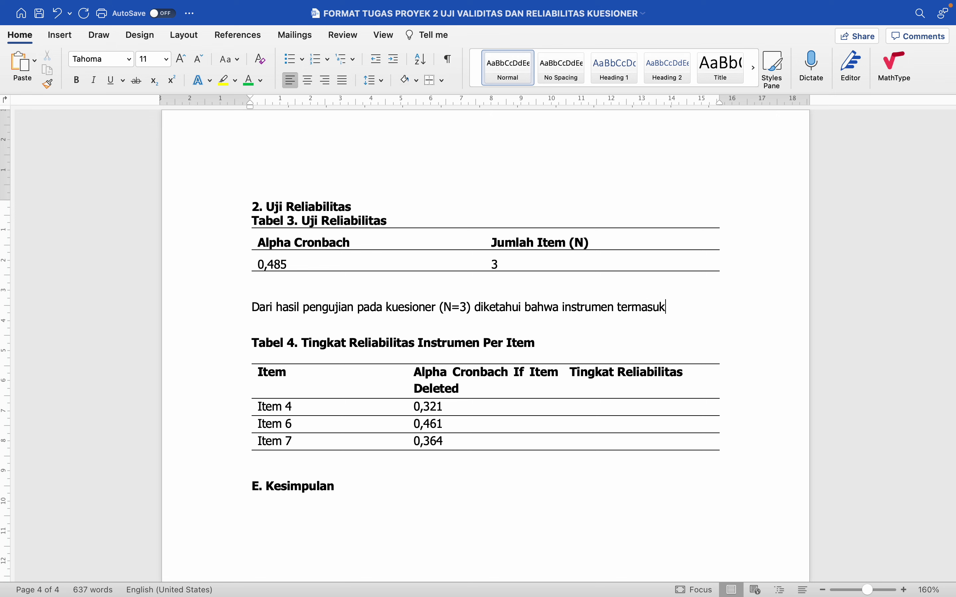
Step: Finish the sentence below Tabel 3 with "ke dalam tingkat reliabilitas …. (rendah, sedang, tinggi, sangat tinggi)."
type(" ke dalam tingkat")
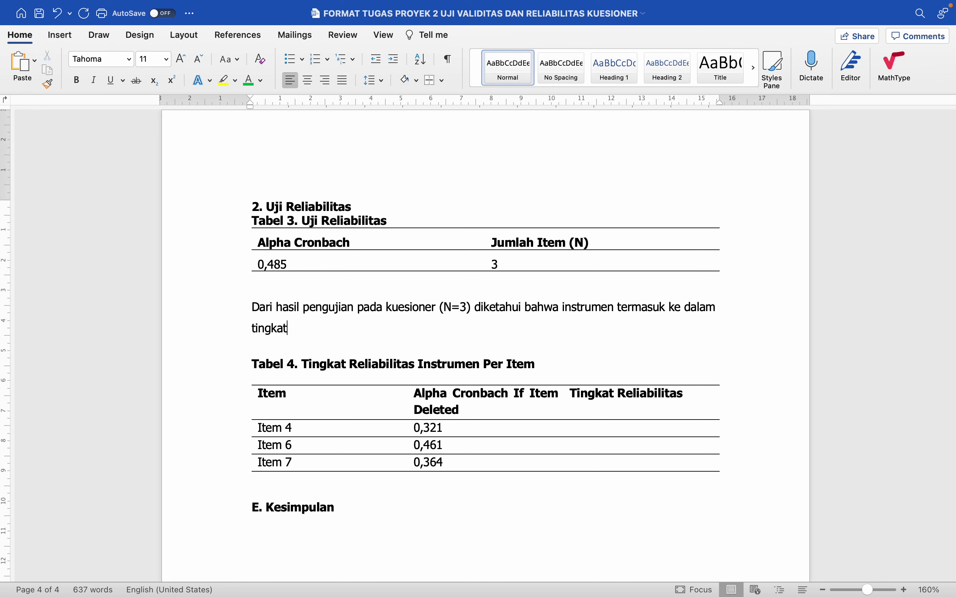
type(" reliabilitas .... (rendah")
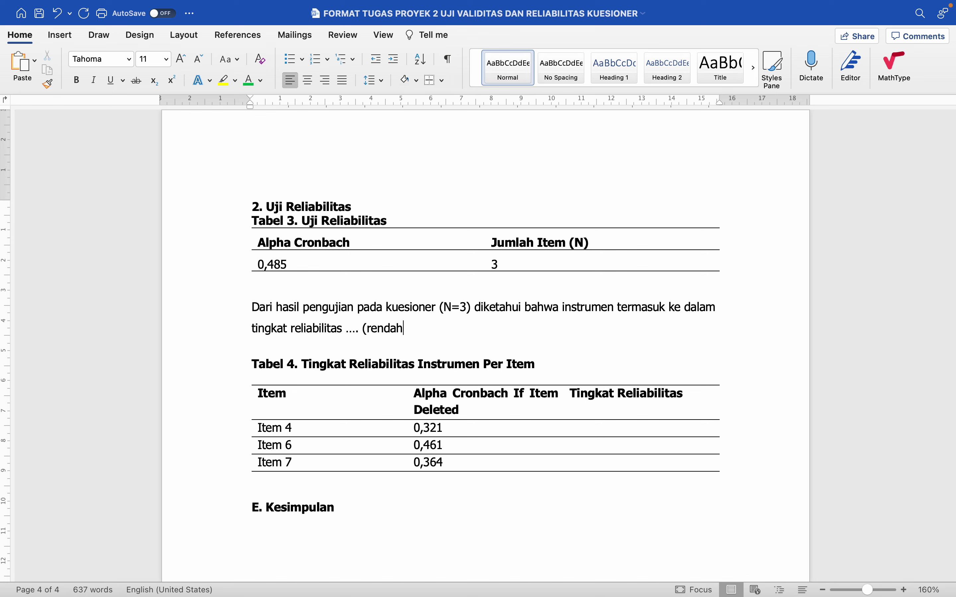
type(", sedang, ti")
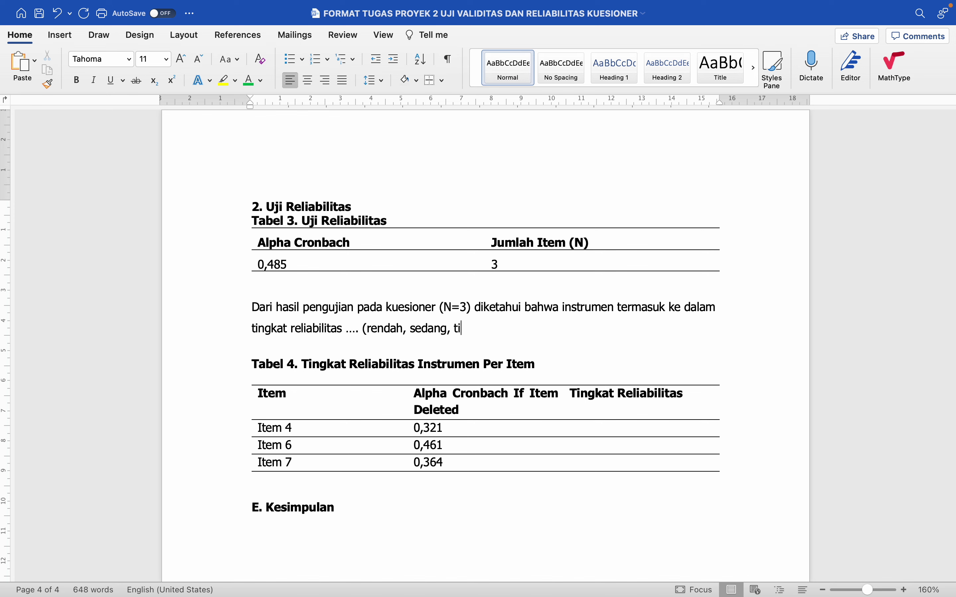
type("nggi, sangat tinggi")
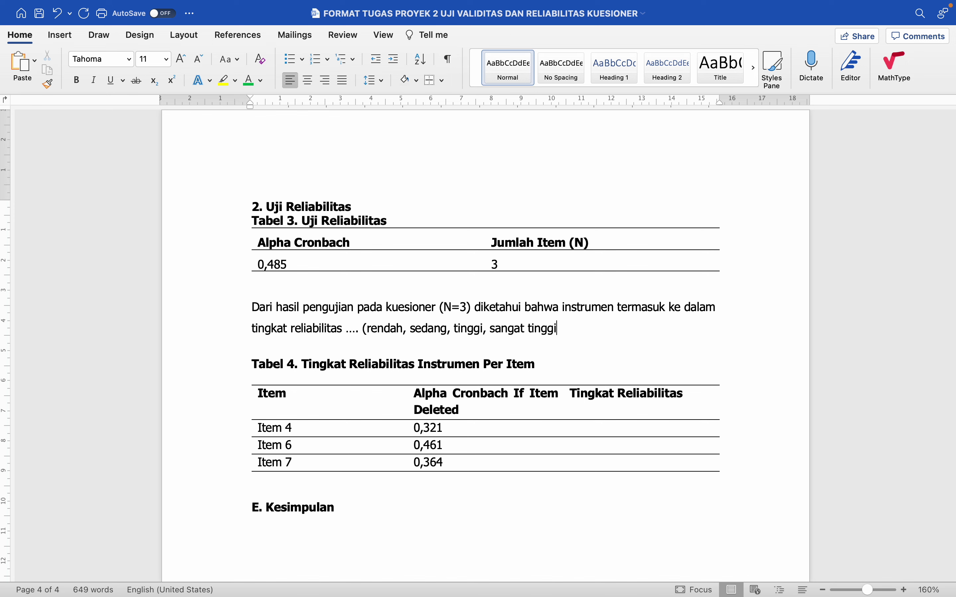
type(").")
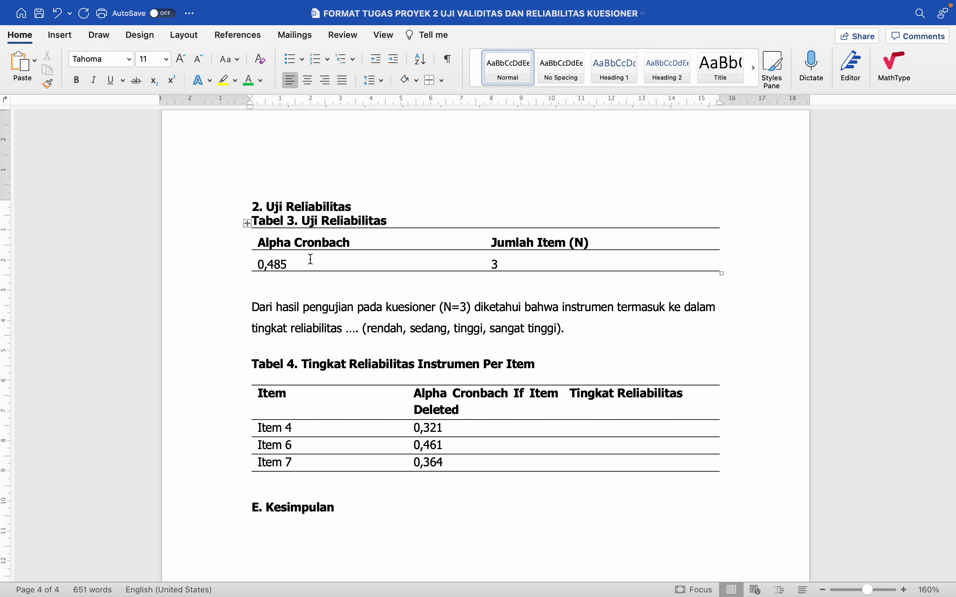
Step: Switch to the TOPIK 2 UJI VALIDITAS DAN RELIABILITAS KUESIONER document and copy the rAC reliability-level table from section 2.2.2 Uji Reliabilitas
left_click_drag(311, 259, 256, 263)
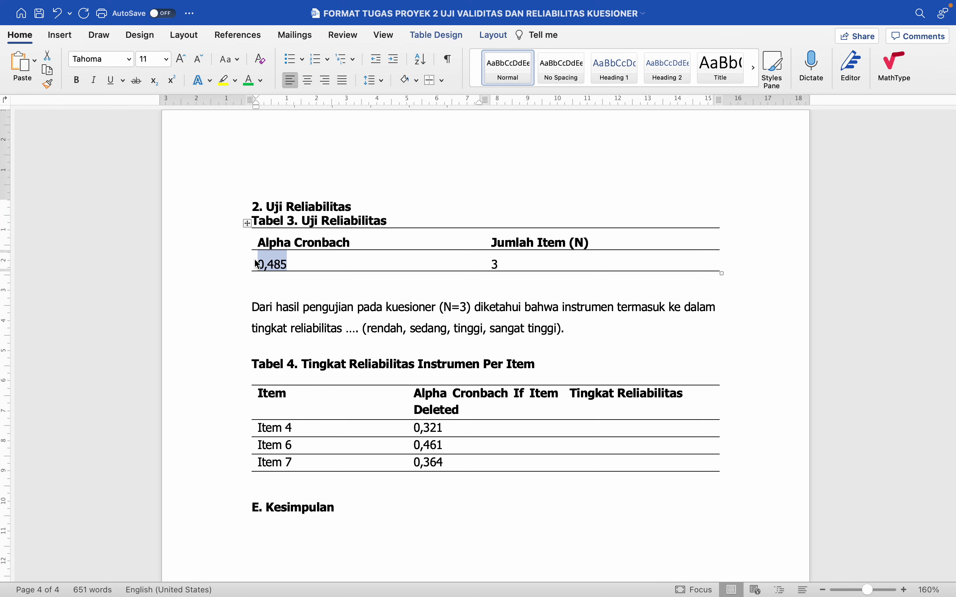
left_click(327, 8)
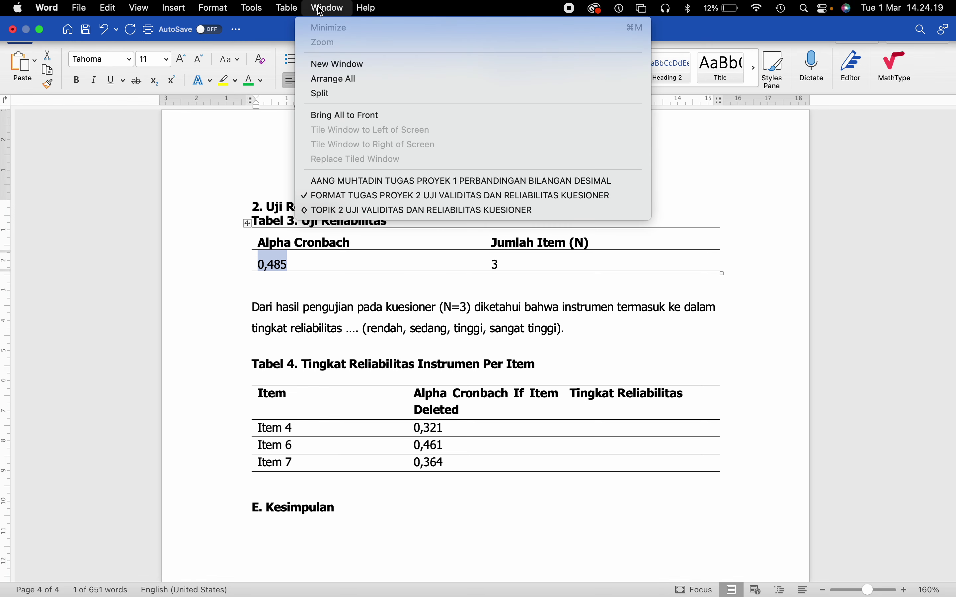
left_click(349, 211)
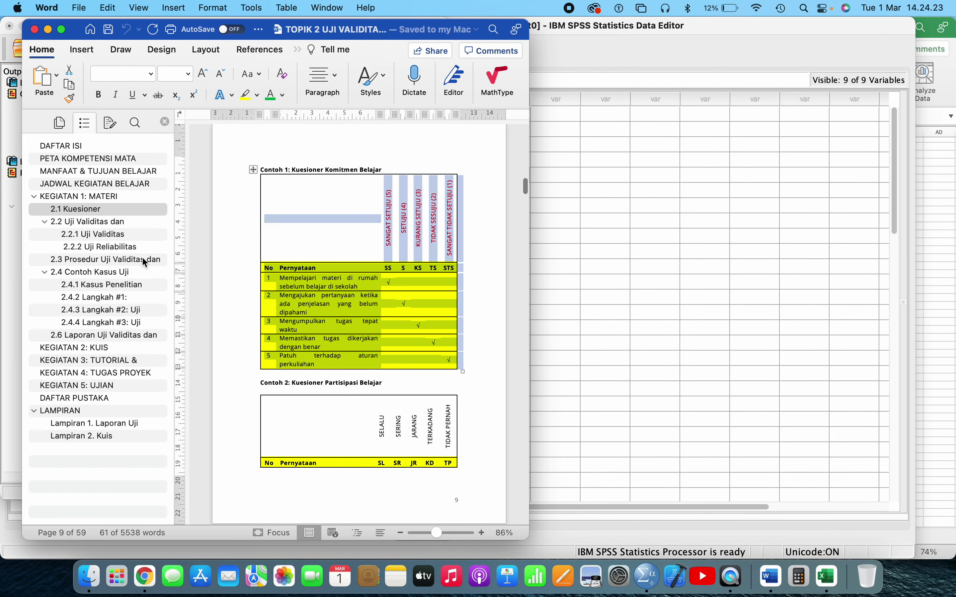
left_click(129, 248)
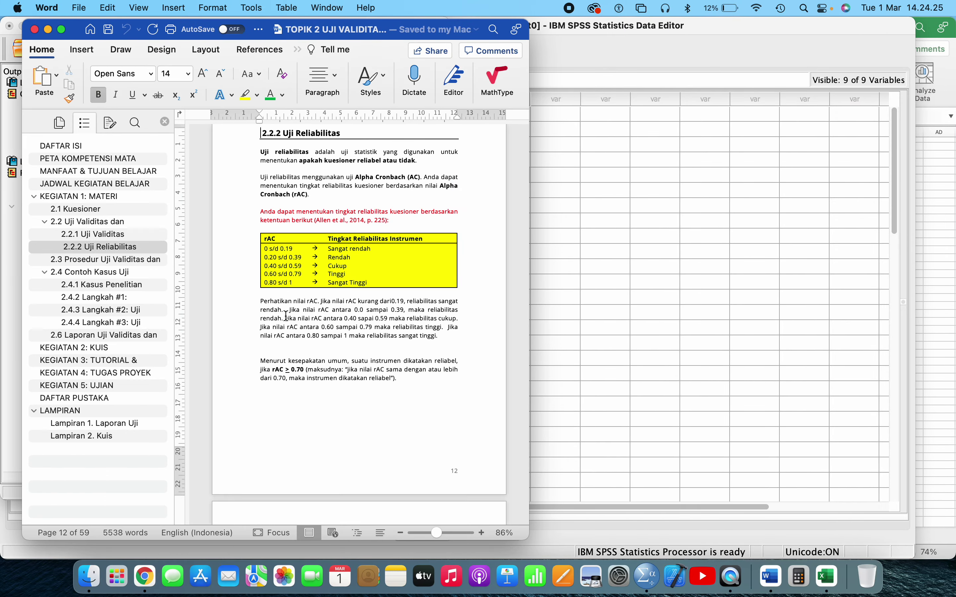
left_click(255, 229)
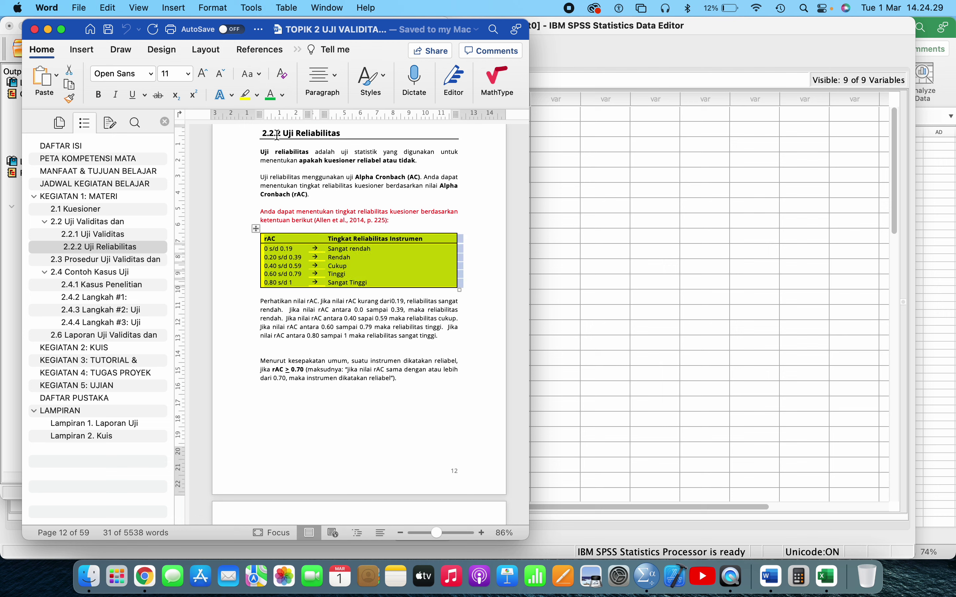
right_click(257, 234)
left_click(276, 238)
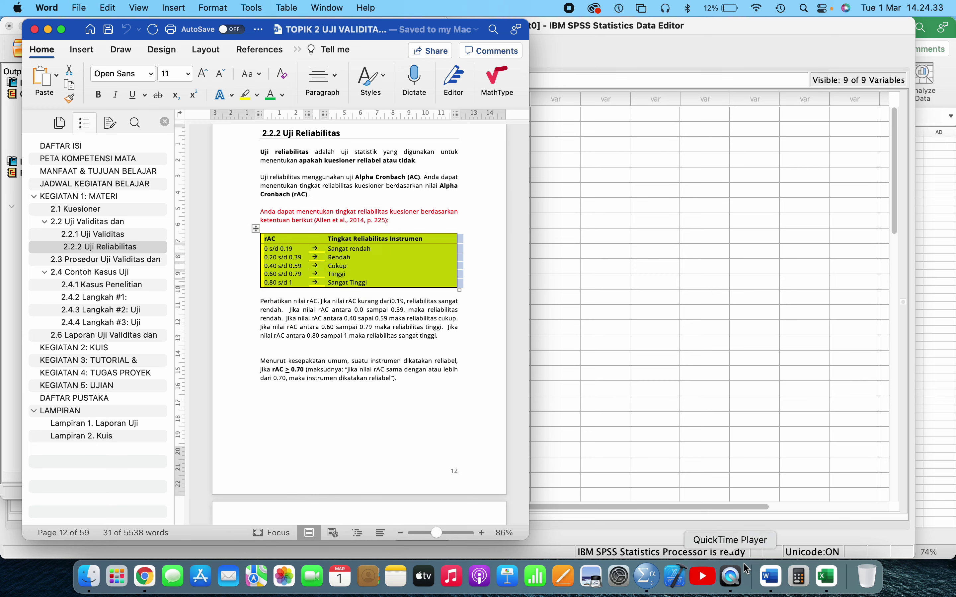
Step: Return to the FORMAT TUGAS PROYEK 2 report and paste the rAC reference table below the paragraph that interprets Tabel 3
left_click(775, 578)
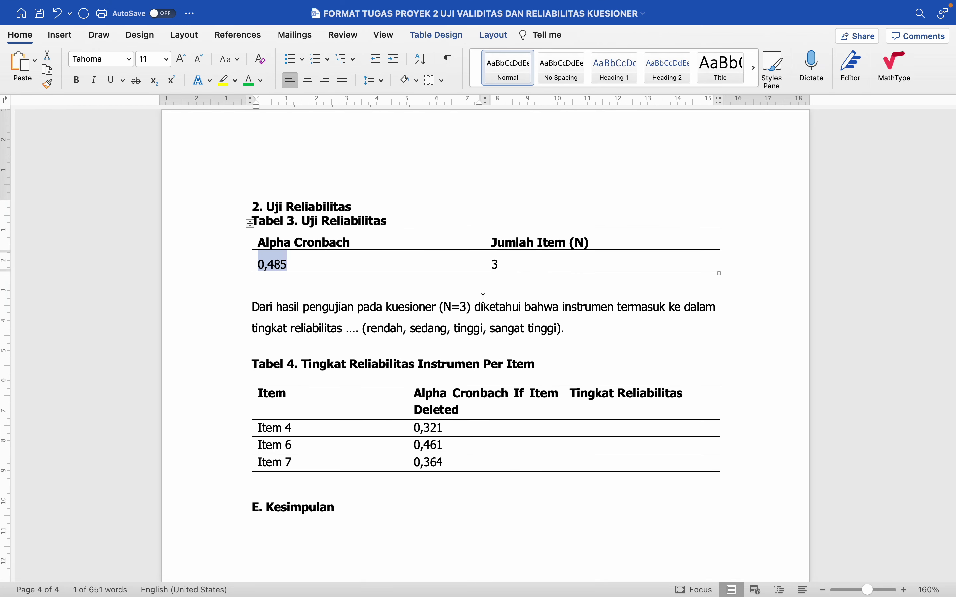
left_click(569, 328)
key("Return")
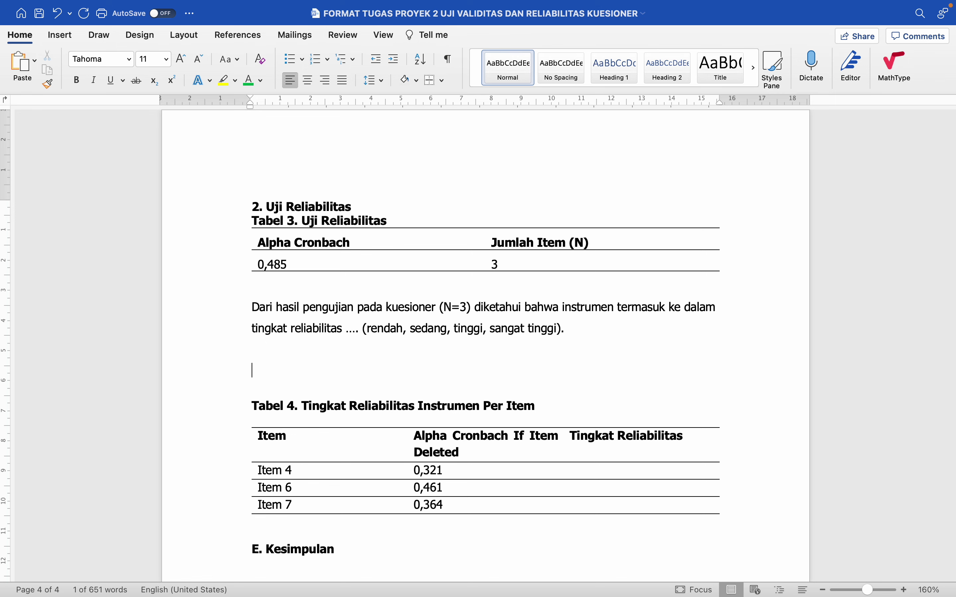
key("super+v")
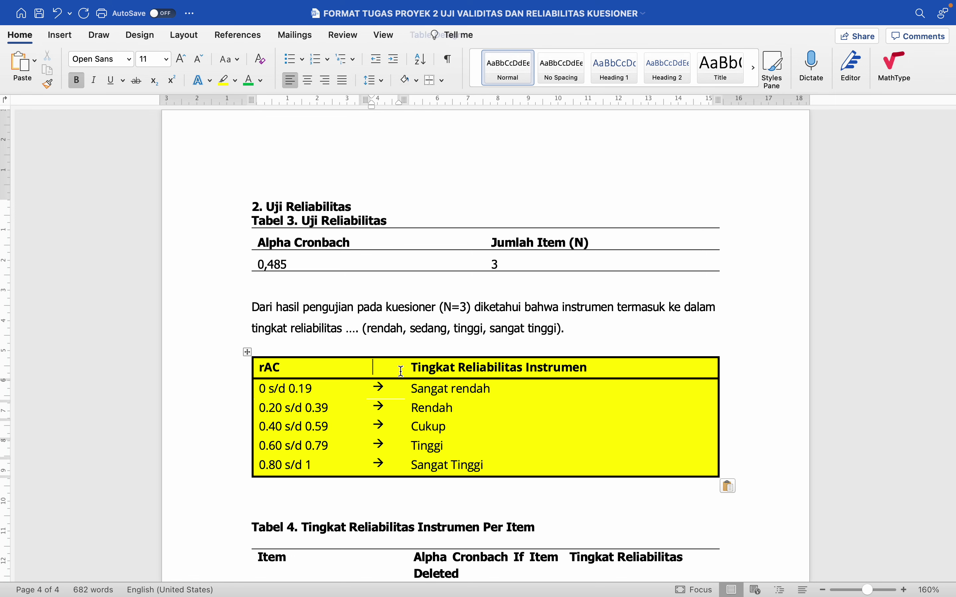
scroll(347, 361, "down", 2)
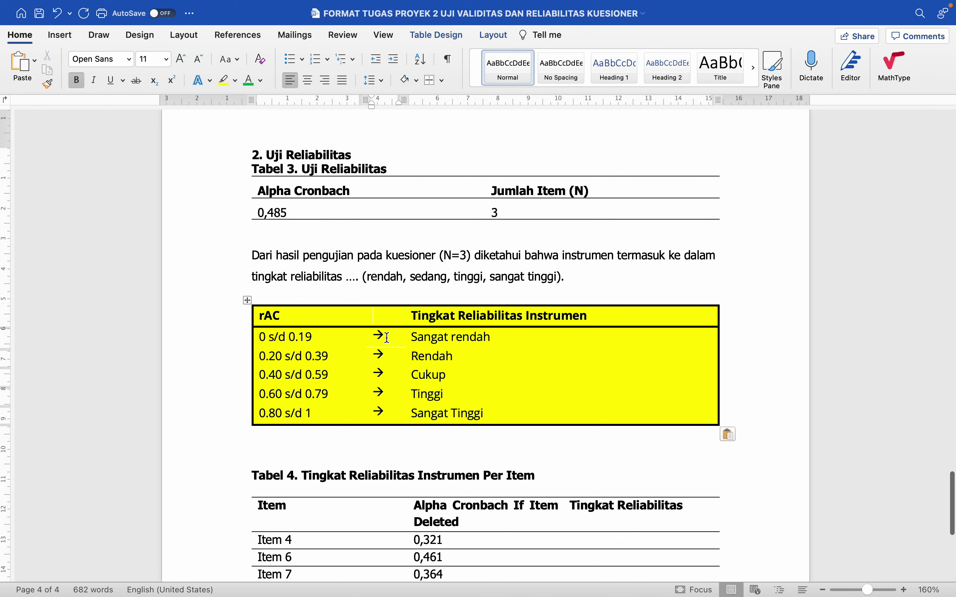
Step: Add "= 0,49" after 0,485 in Tabel 3 and compare it with the 0.40 s/d 0.59 range of the reference table
left_click_drag(424, 337, 498, 335)
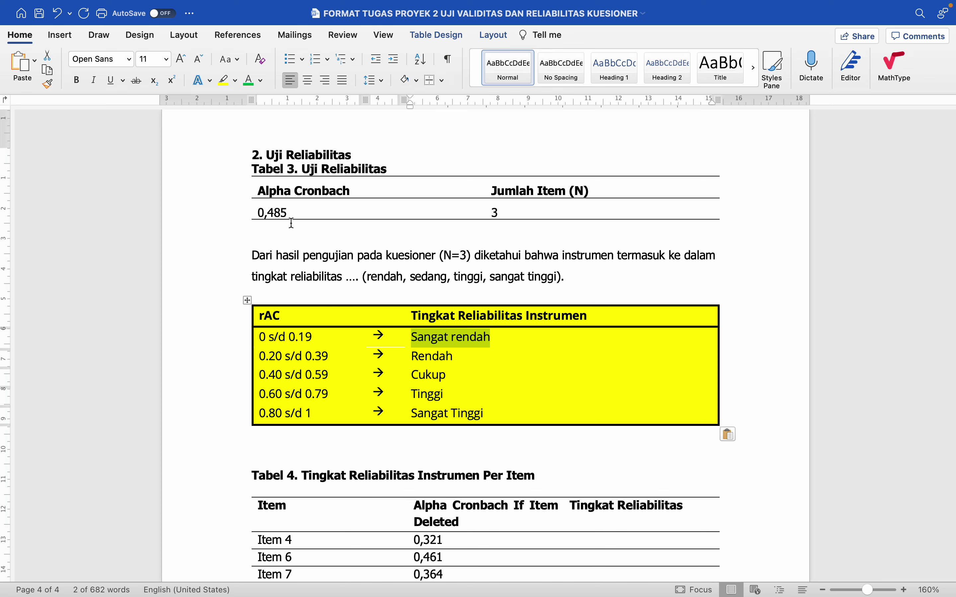
left_click_drag(291, 209, 254, 213)
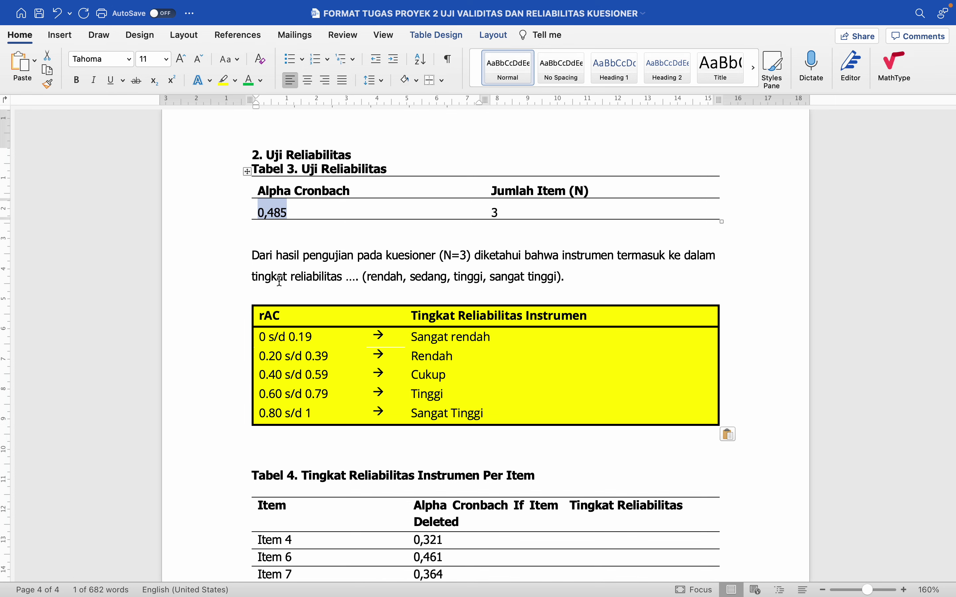
left_click(300, 206)
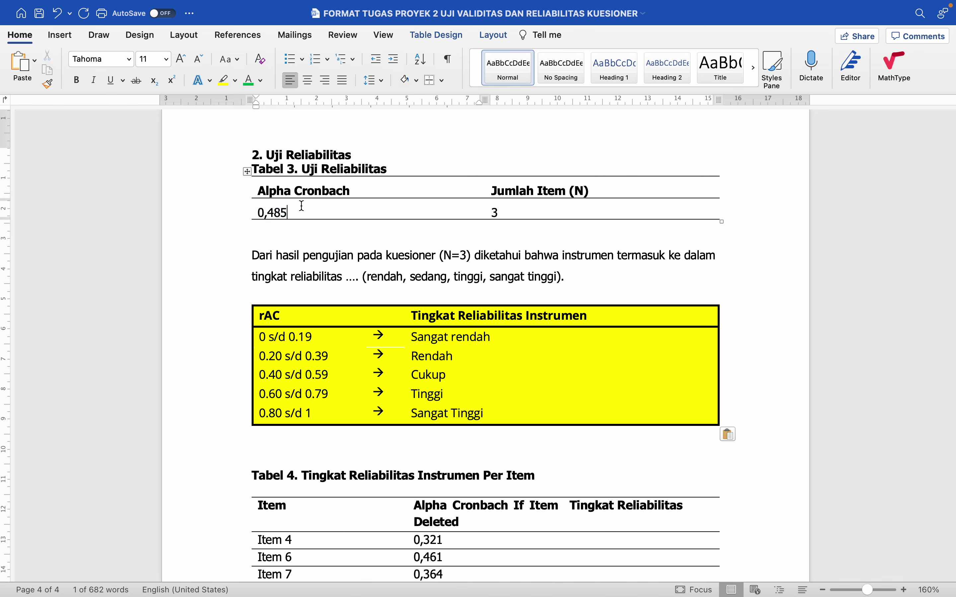
type("= ")
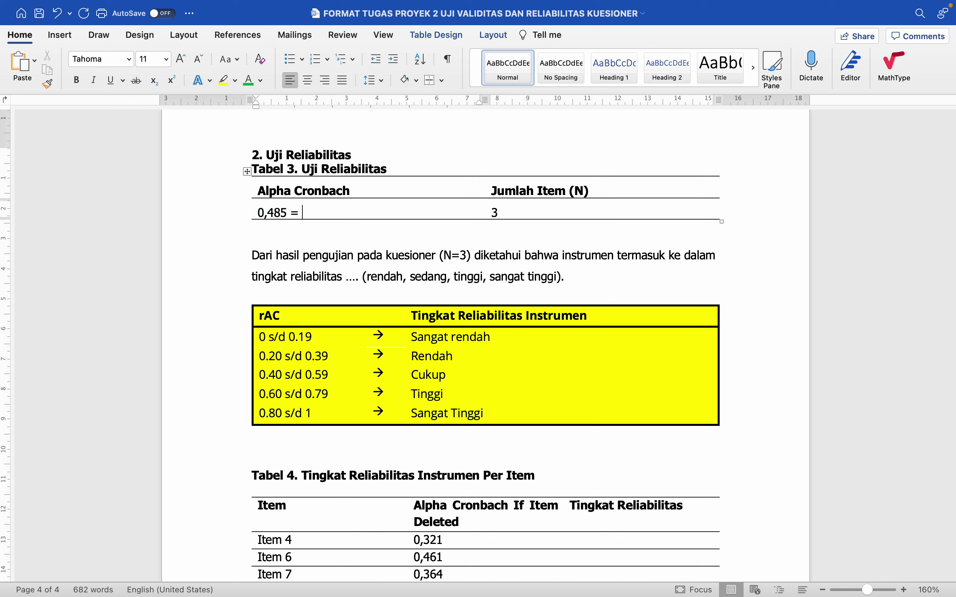
type("0,49")
left_click_drag(260, 375, 328, 372)
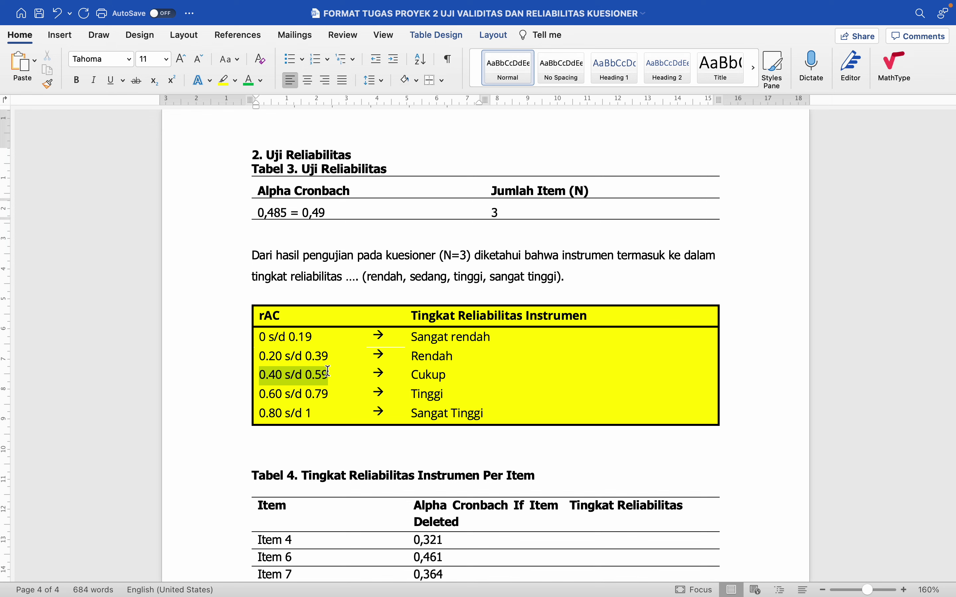
left_click_drag(327, 372, 328, 373)
Step: Remove the rounded value "= 0,49" from the Alpha Cronbach cell in Tabel 3
left_click(341, 212)
key("BackSpace")
key("BackSpace")
key("BackSpace")
key("BackSpace")
key("BackSpace")
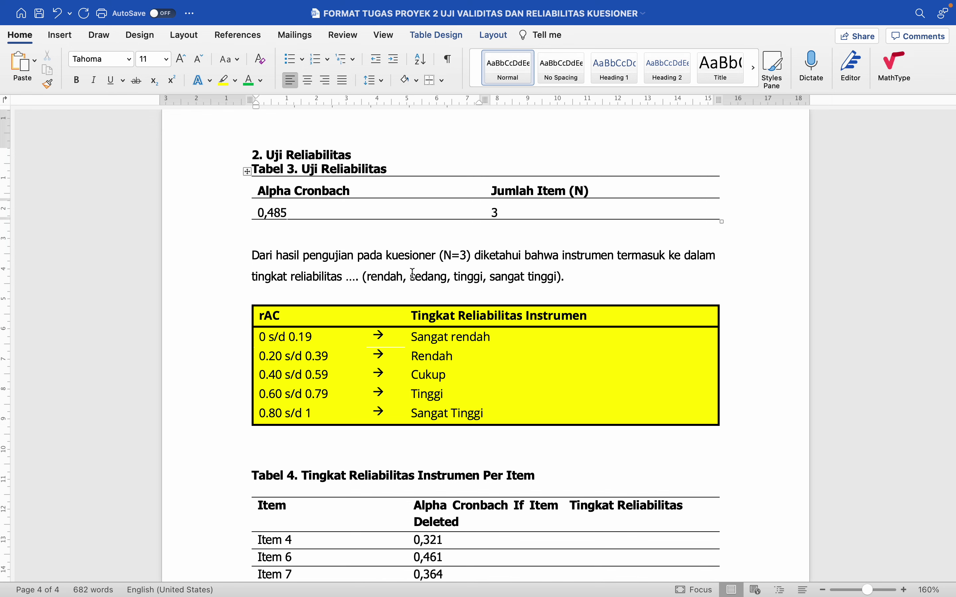
Step: In the sentence below Tabel 3, replace the dotted placeholder with "cukup." and delete the bracketed list of options
left_click(355, 281)
type("cuku.")
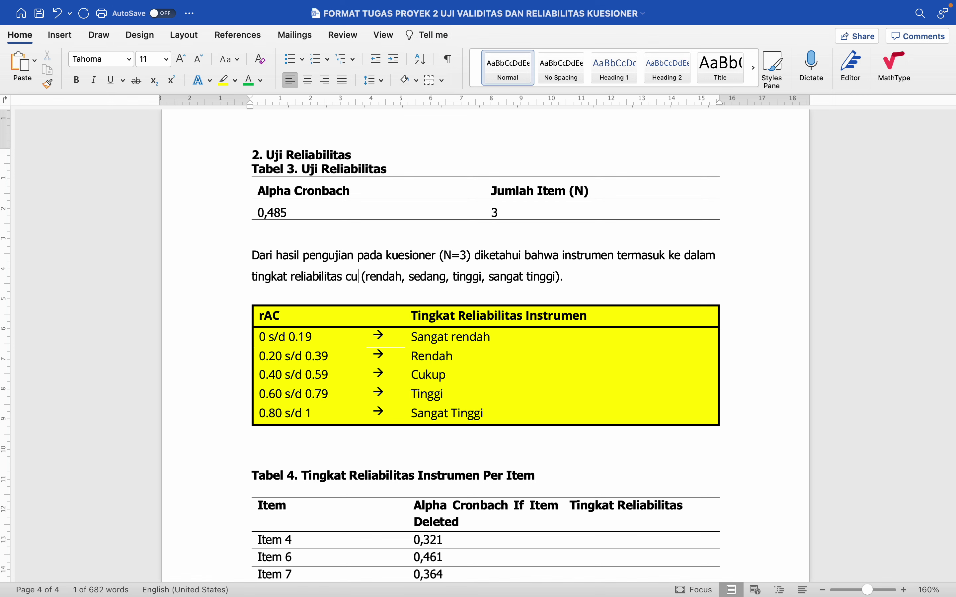
key("BackSpace")
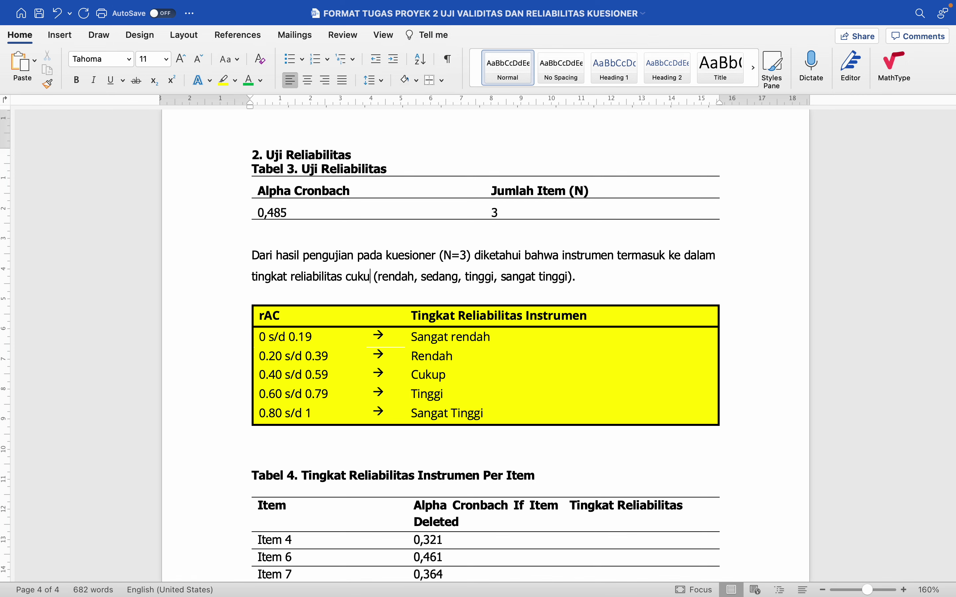
type("p.")
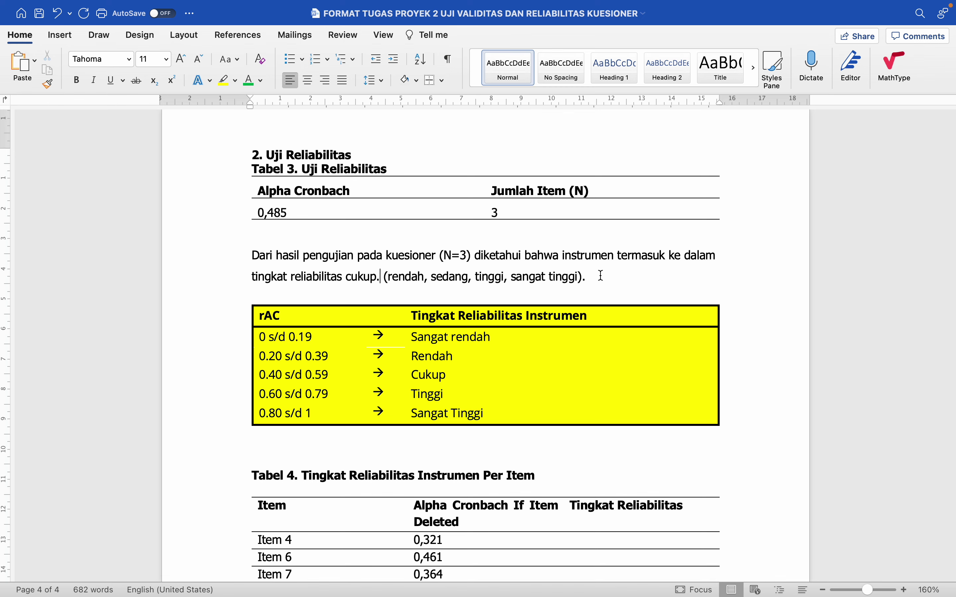
left_click_drag(600, 276, 385, 277)
key("BackSpace")
key("BackSpace")
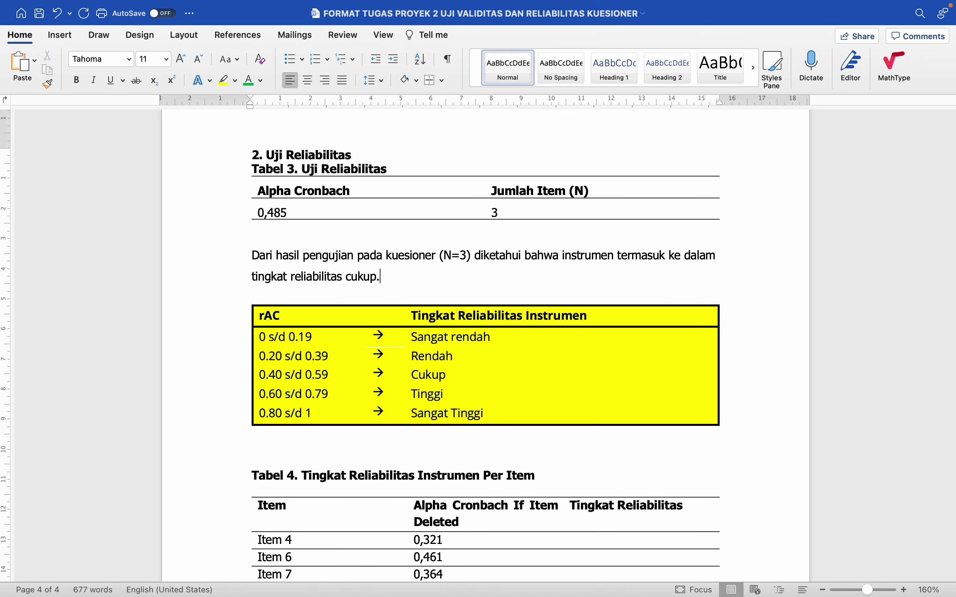
Step: Fill in Tabel 4's Tingkat Reliabilitas column: Rendah for Item 4, Cukup for Item 6 and Rendah for Item 7
scroll(396, 274, "down", 3)
scroll(395, 274, "down", 2)
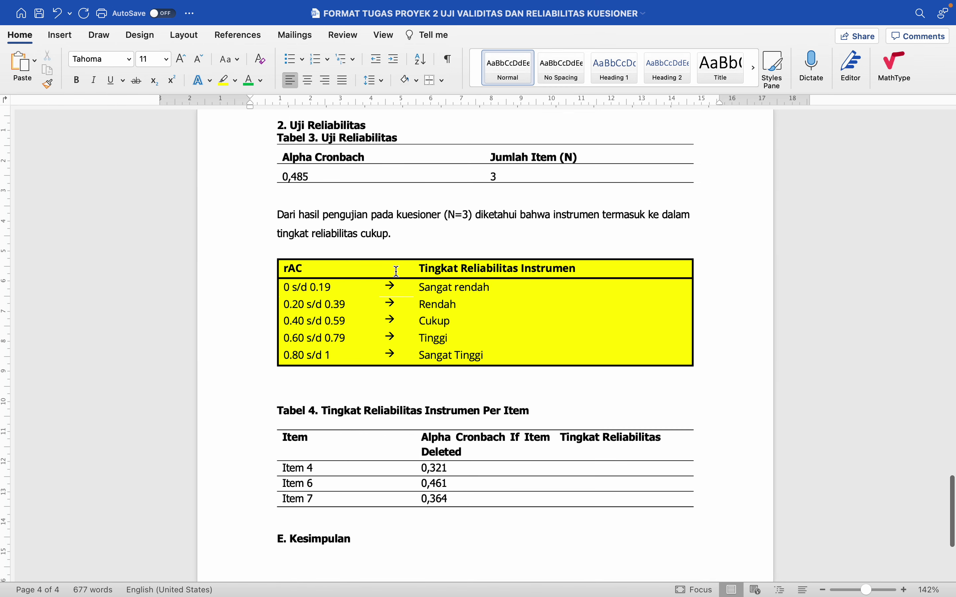
scroll(444, 344, "down", 2)
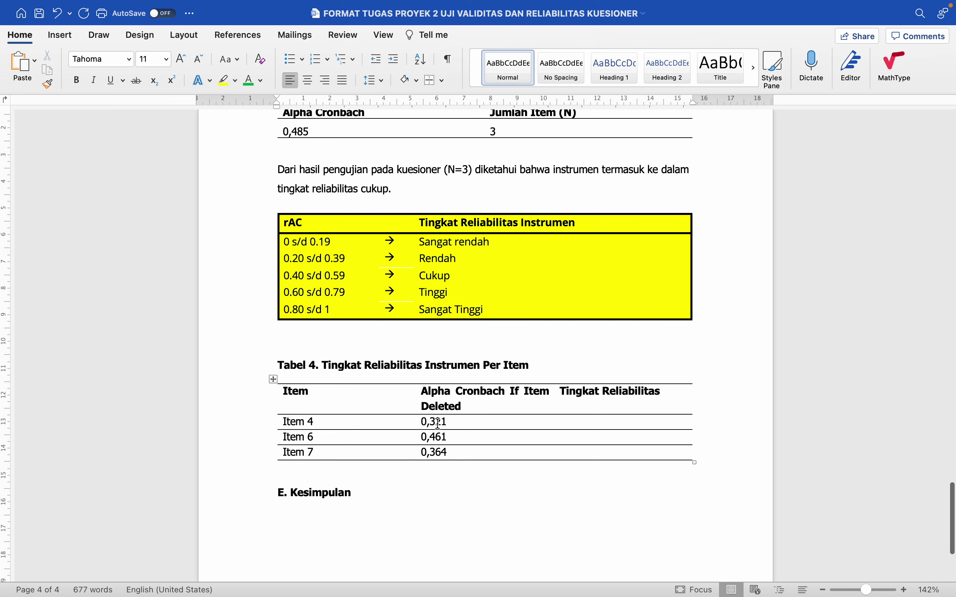
left_click(436, 422)
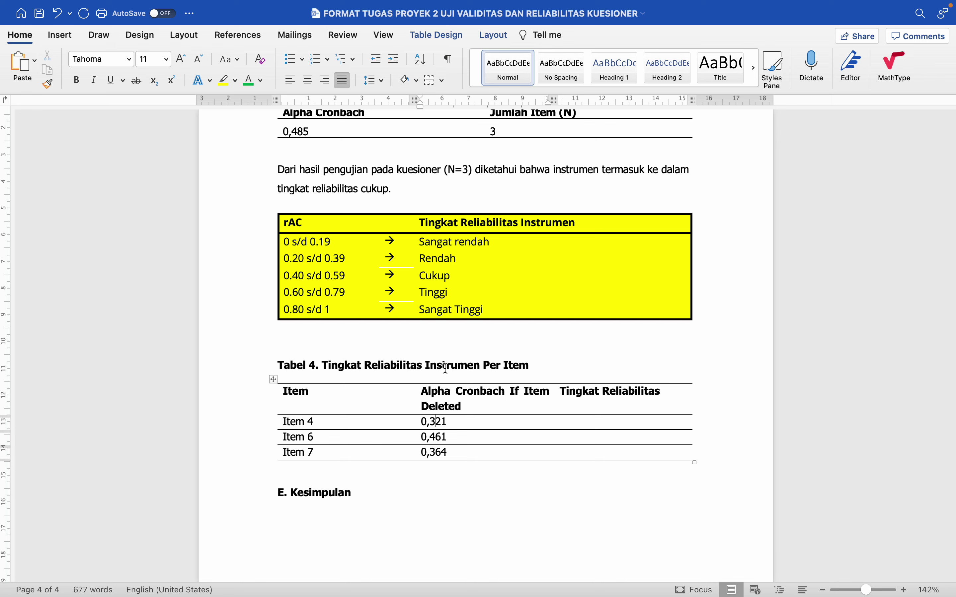
left_click(305, 261)
left_click(598, 422)
type("Rendah")
key("Down")
type("Cukup")
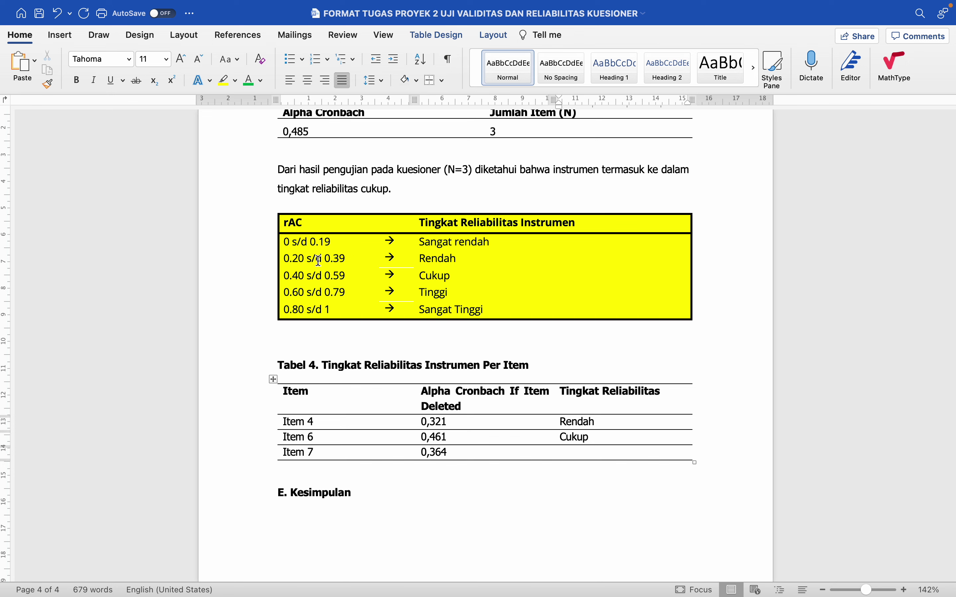
left_click(588, 452)
type("Rendah")
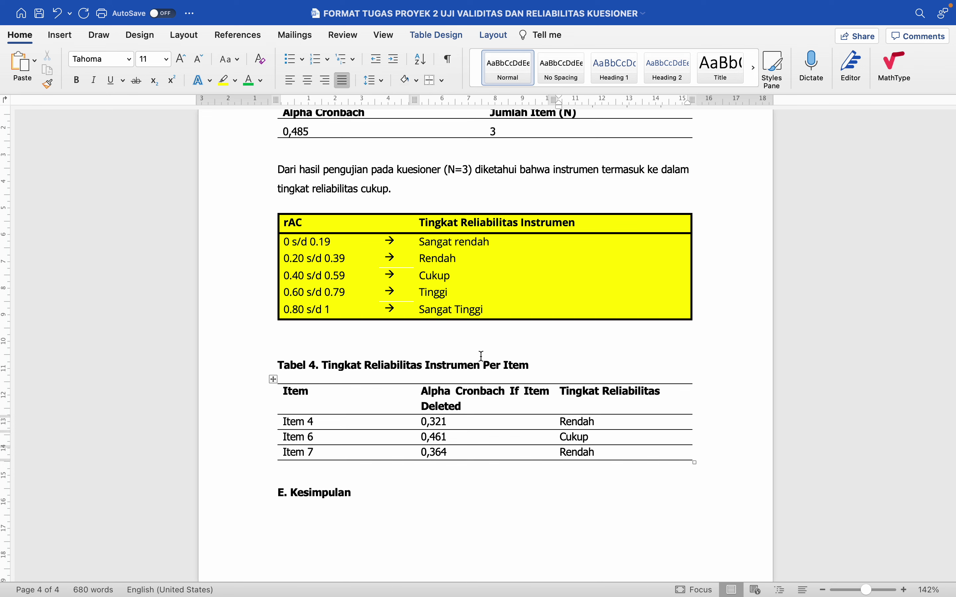
Step: Delete the yellow rAC reference table and the extra blank lines above the Tabel 4 title
left_click(271, 206)
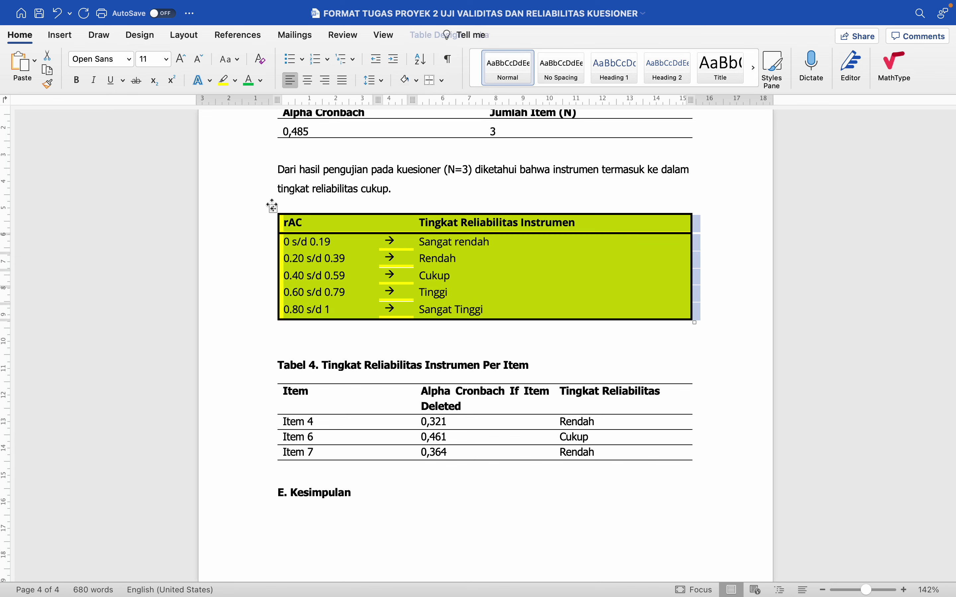
key("BackSpace")
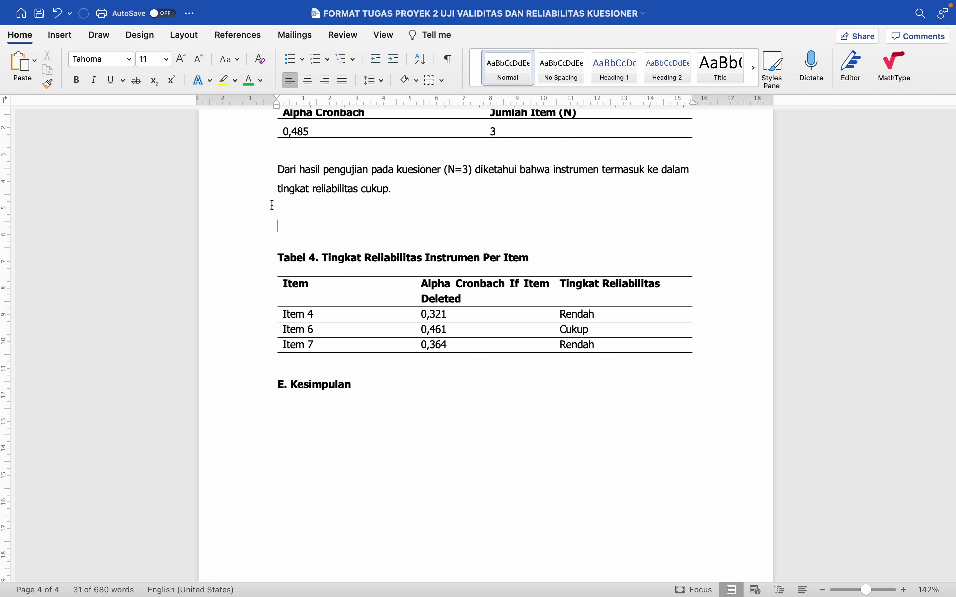
key("Delete")
key("Delete")
key("Delete")
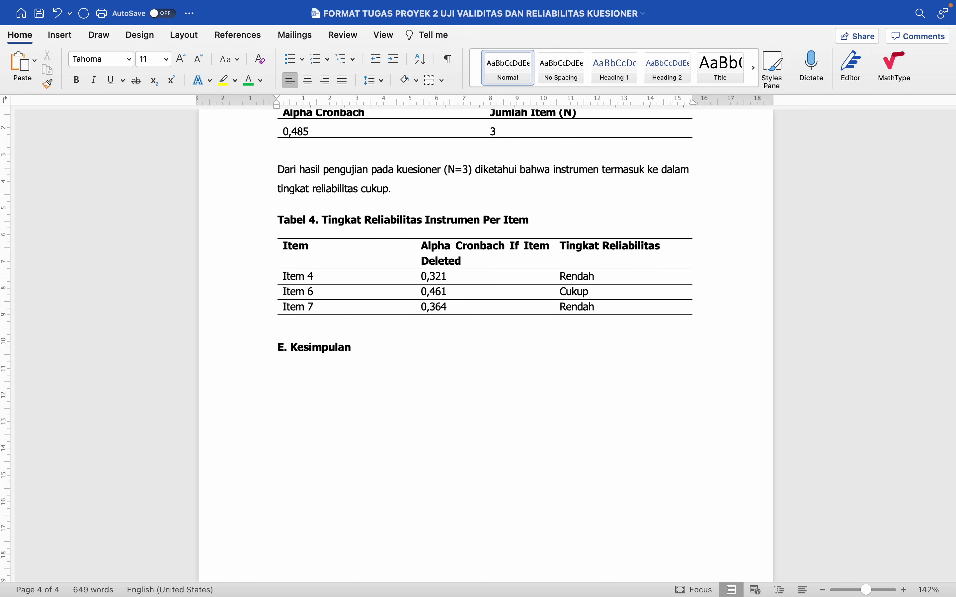
Step: Add a new paragraph between Tabel 4 and the E. Kesimpulan heading and set its text to non-bold
scroll(349, 196, "down", 2)
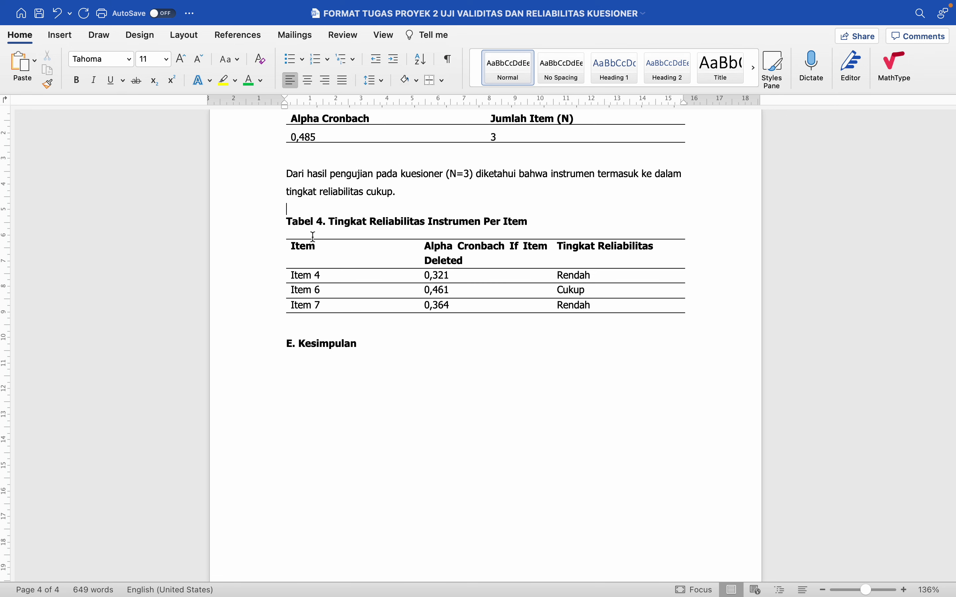
left_click(346, 324)
key("Return")
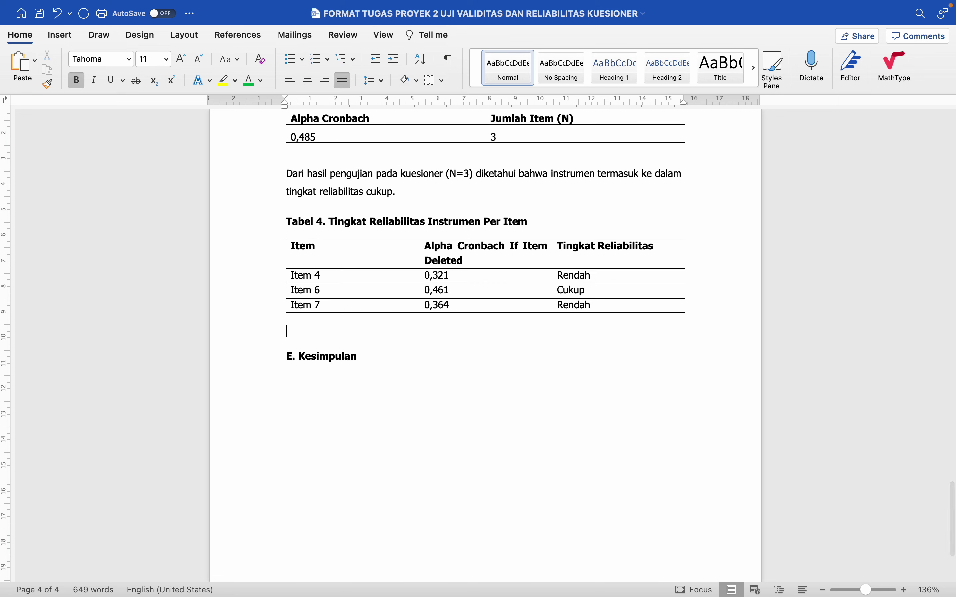
type("Dar")
key("BackSpace")
key("BackSpace")
key("BackSpace")
key("super+b")
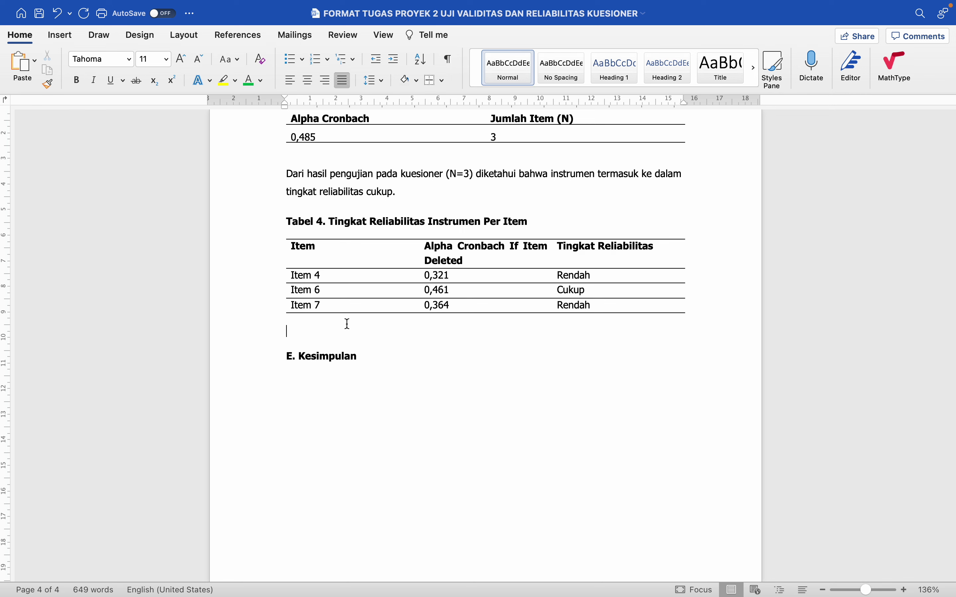
Step: Below Tabel 4, begin the interpretation with "Dari pengujian diketahui bahwa jika Item 4 dan Item 7 dihapus"
type("Dari pengujian diketa")
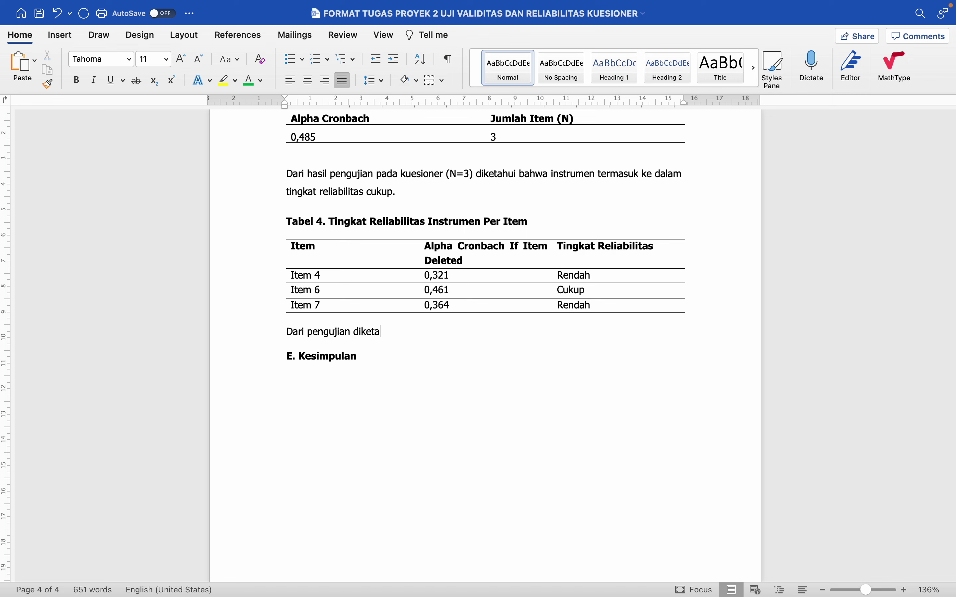
type("hui bhawa")
key("BackSpace")
key("BackSpace")
key("BackSpace")
type("ahwa j ik")
type("jika ")
type("Item 4")
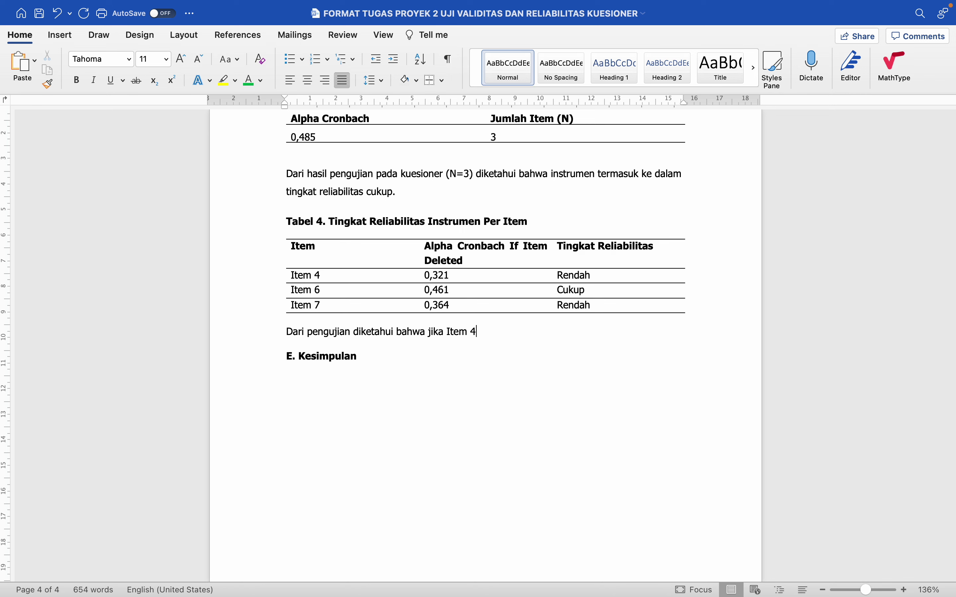
type(" dan Item 7 dihapus")
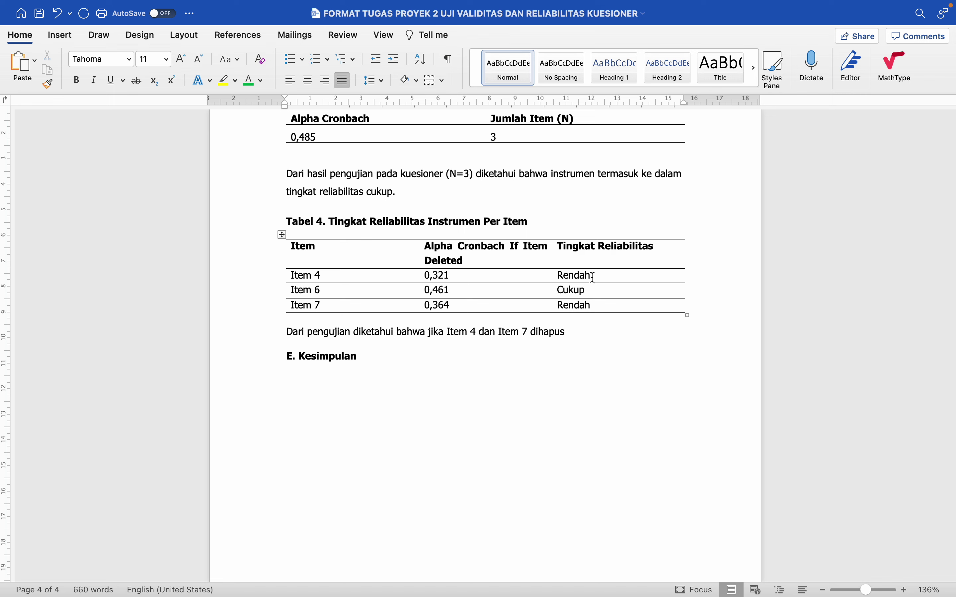
Step: Check the Item 4 row in Tabel 4 and continue the sentence below it with "dari pengujian, instrumen"
left_click_drag(590, 276, 326, 276)
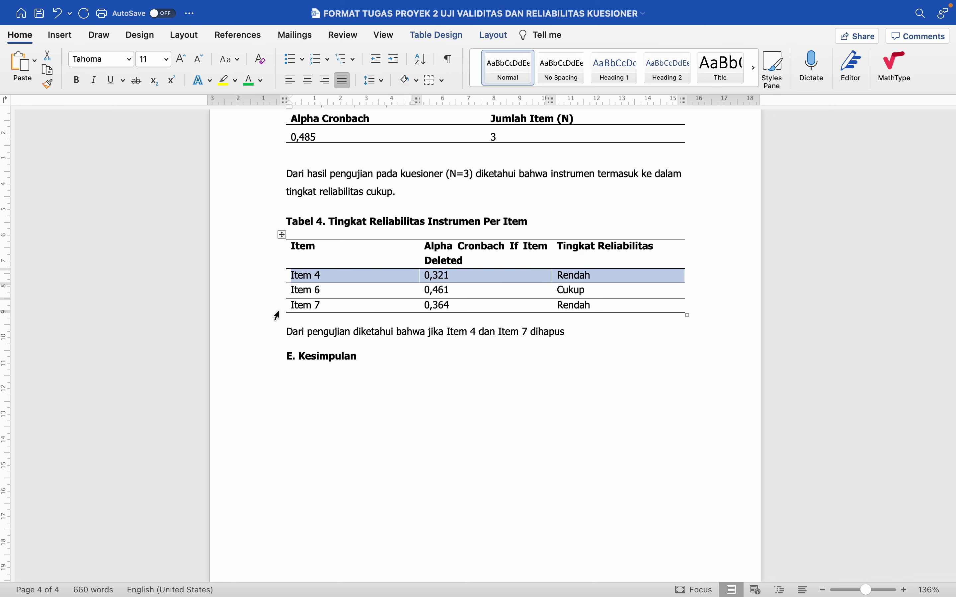
left_click(594, 337)
type("dari ")
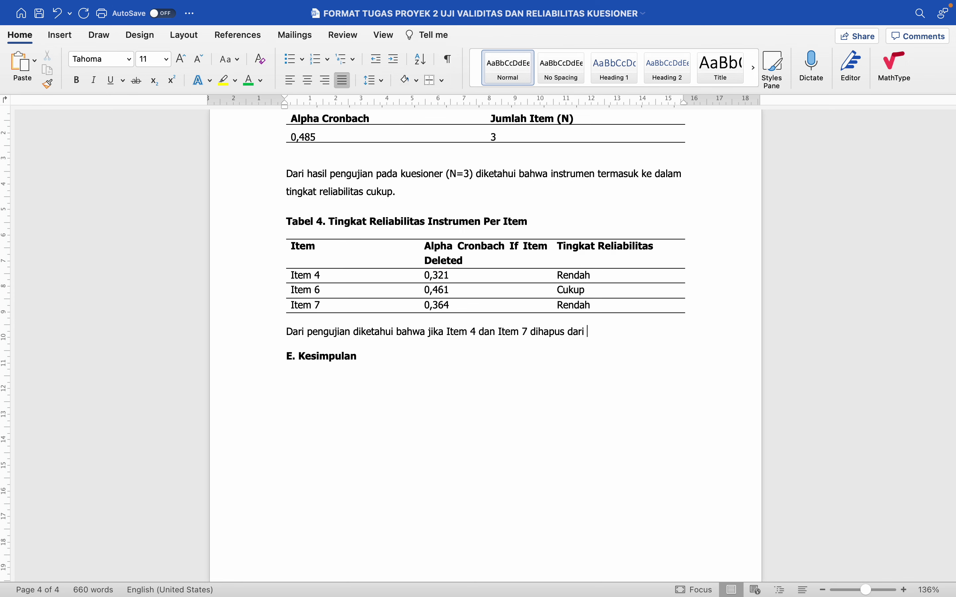
type("pengujian, instrumen")
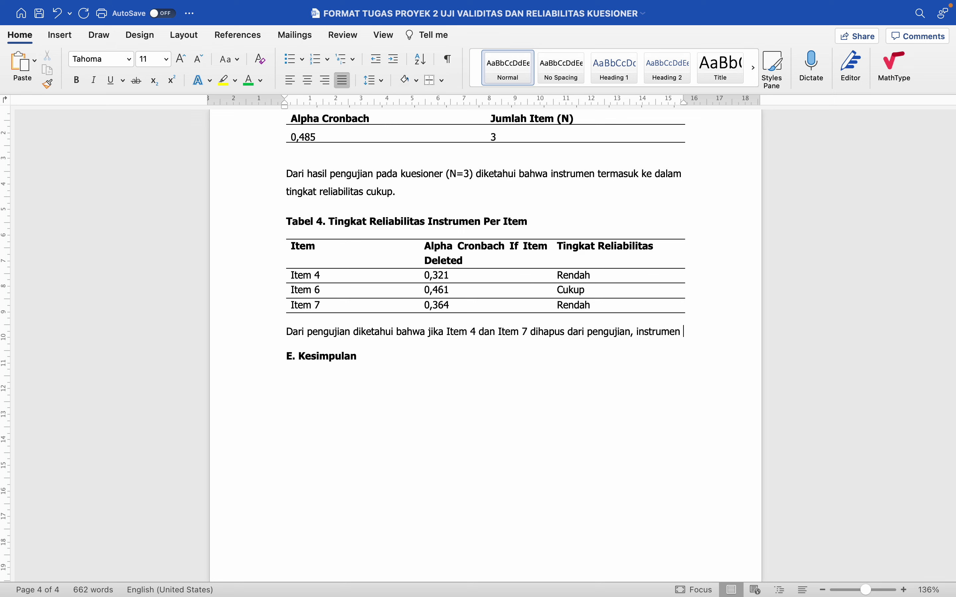
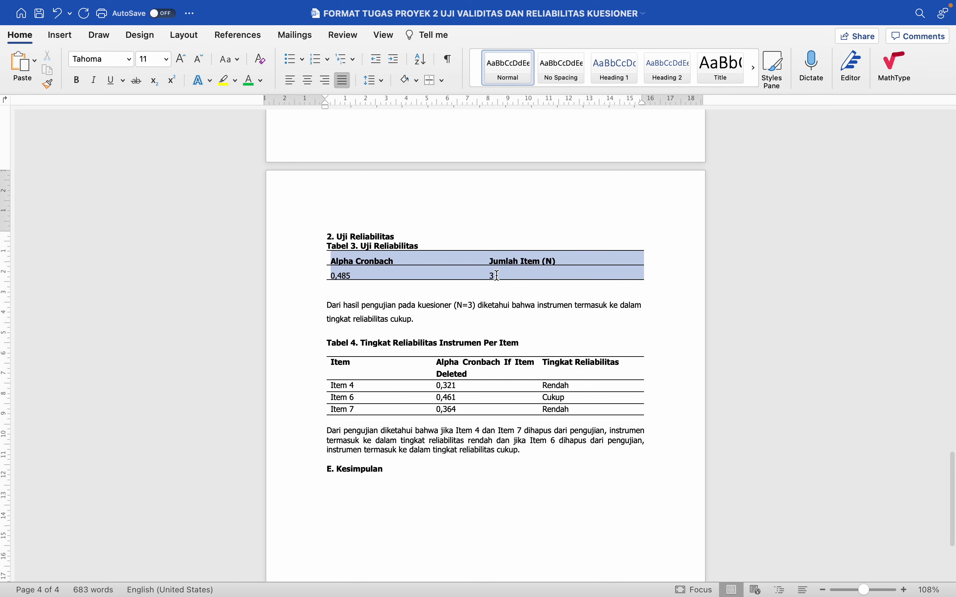
Step: Center the contents of all cells in Tabel 3 and Tabel 4
left_click(308, 80)
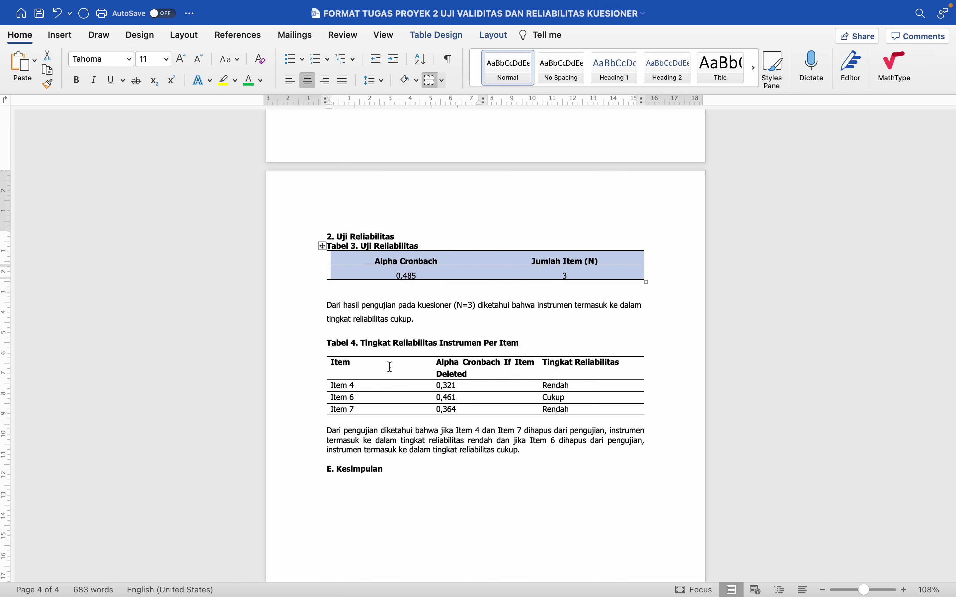
left_click(343, 364)
left_click_drag(356, 365, 559, 408)
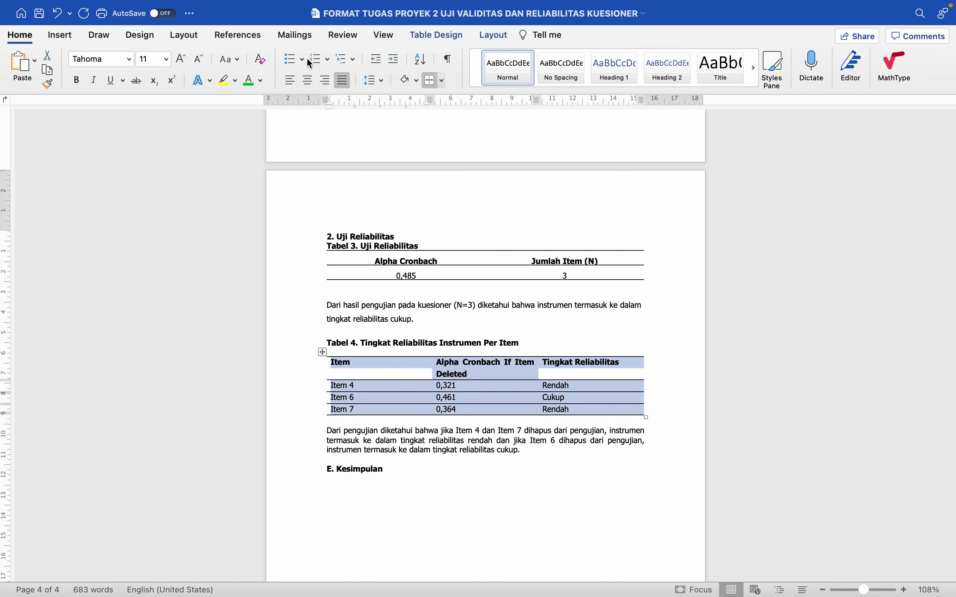
left_click(308, 80)
left_click(427, 302)
Step: Center the contents of all cells in Tabel 2, Uji Validitas Kuesioner
scroll(427, 301, "up", 10)
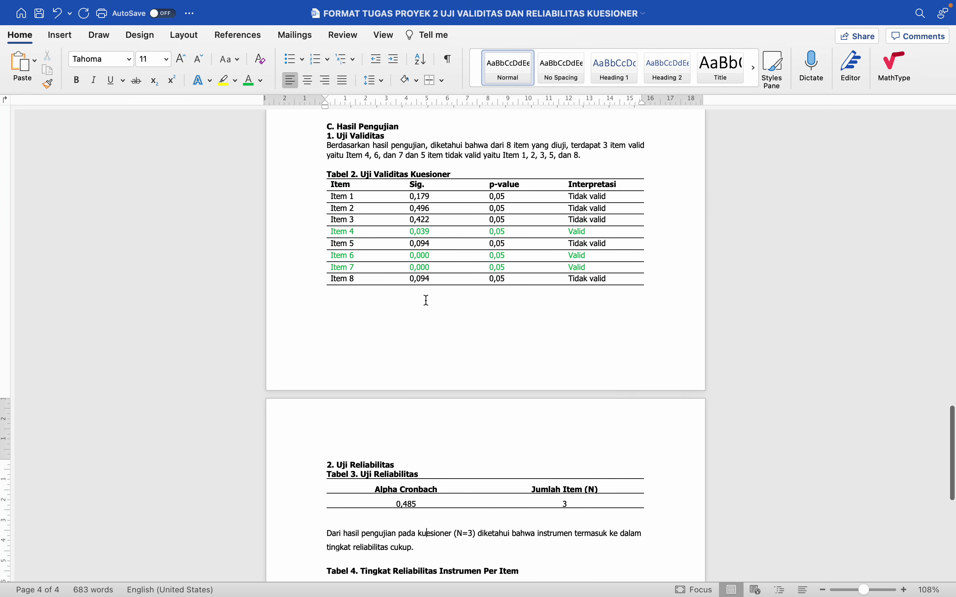
left_click_drag(347, 305, 589, 400)
left_click(308, 80)
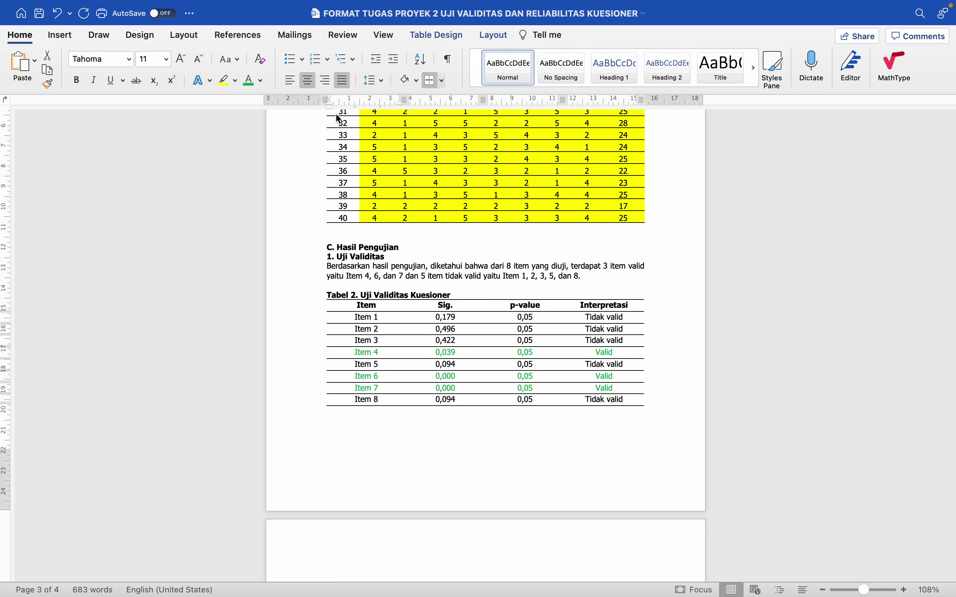
left_click(467, 258)
Step: Review the table formatting from Tabel 1 through Tabel 4, ending at the E. Kesimpulan section
scroll(467, 257, "up", 3)
scroll(467, 258, "up", 3)
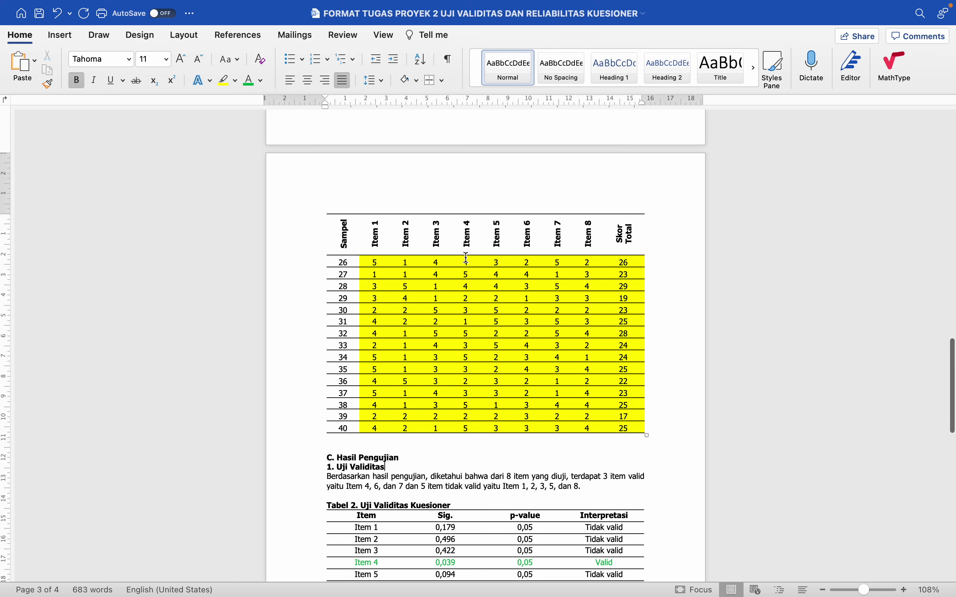
scroll(467, 258, "up", 15)
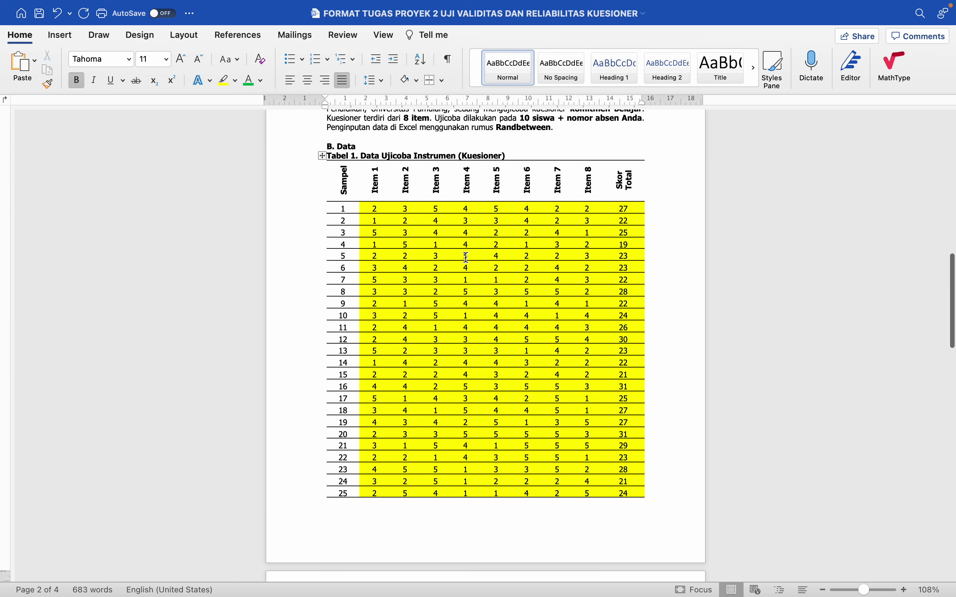
scroll(467, 257, "down", 20)
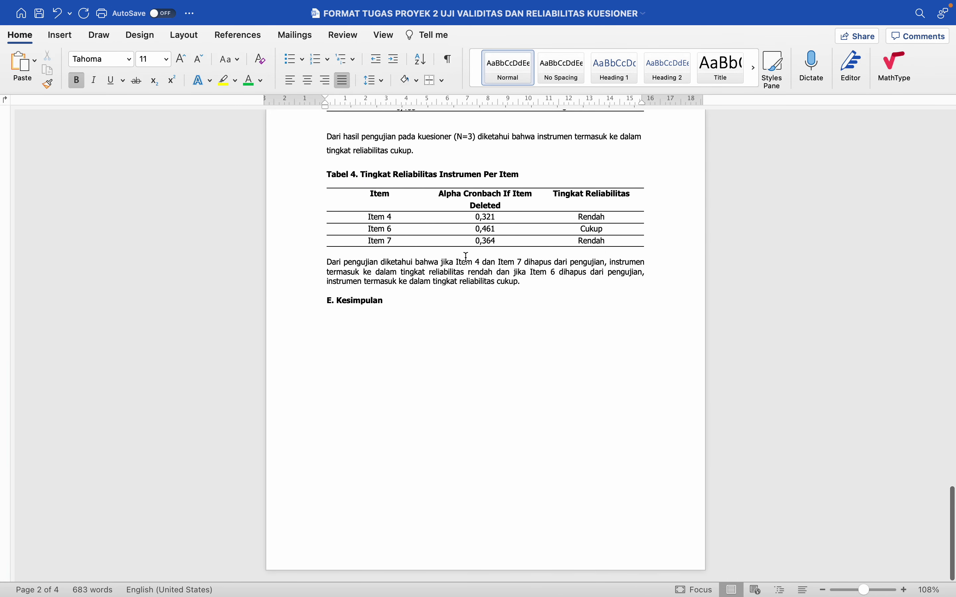
scroll(467, 257, "up", 5)
scroll(438, 316, "down", 2)
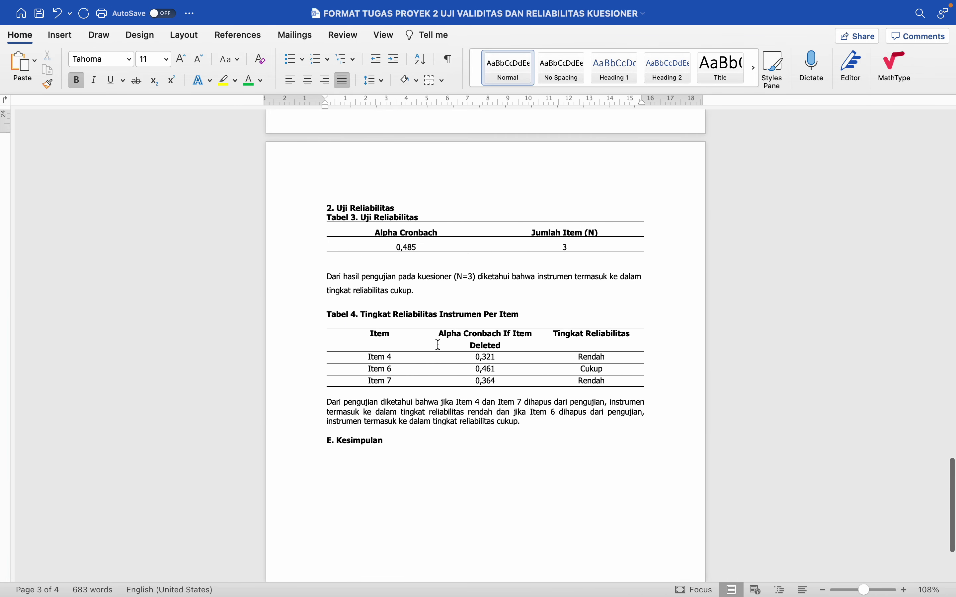
scroll(439, 345, "down", 4)
left_click(406, 310)
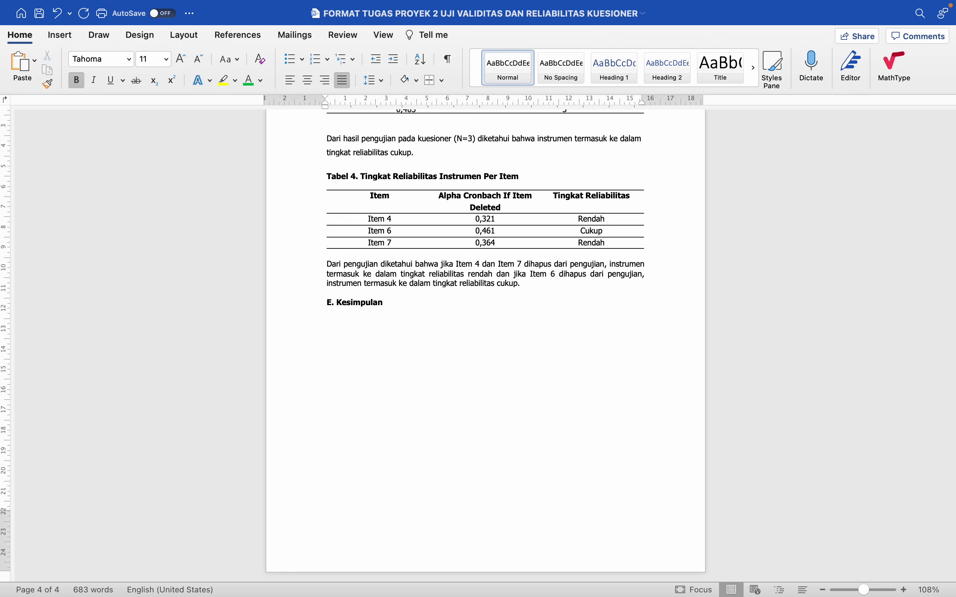
Step: Copy the Uji Validitas paragraph about the valid and invalid items and paste it under the E. Kesimpulan heading
scroll(438, 344, "up", 10)
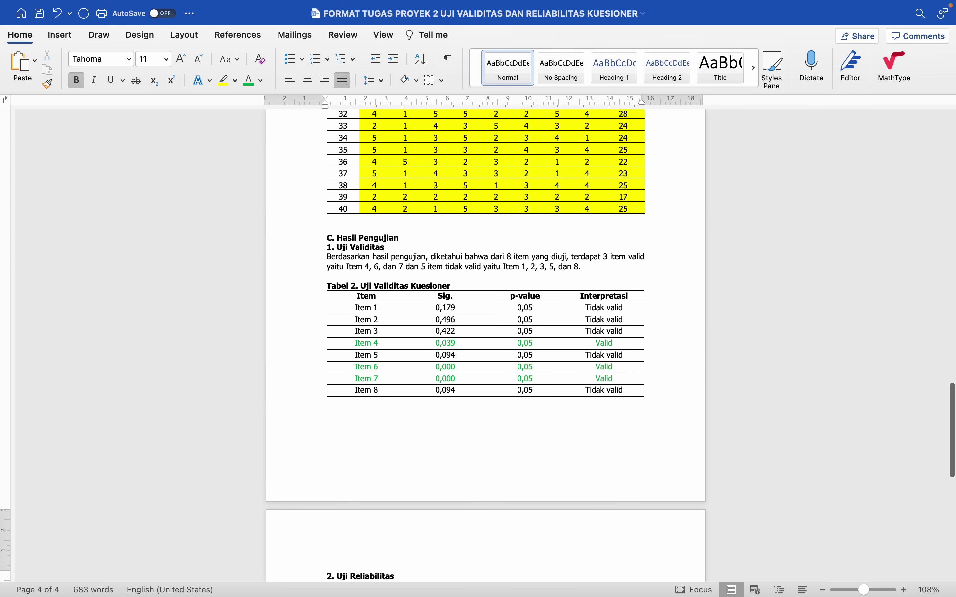
scroll(310, 223, "down", 2)
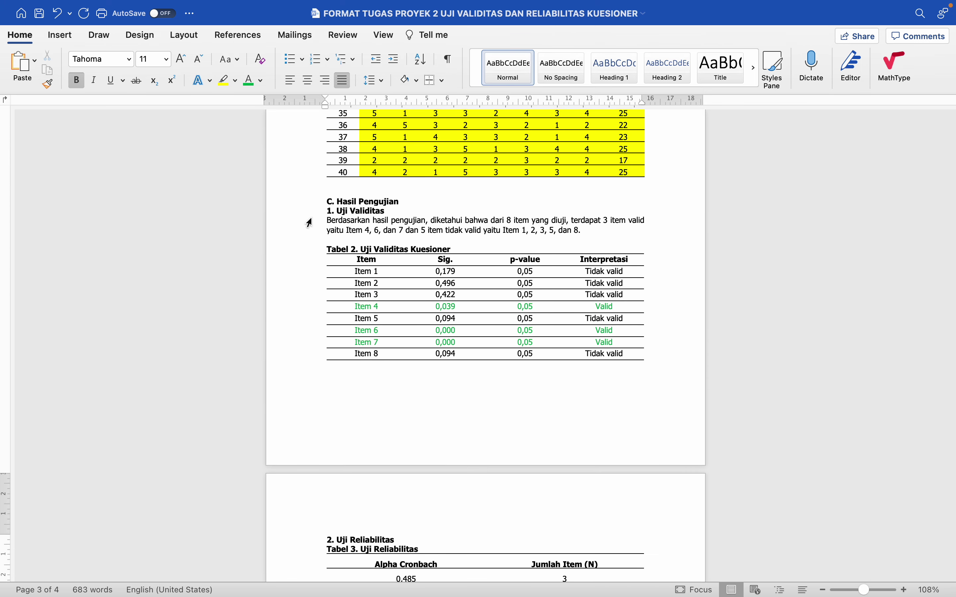
left_click_drag(309, 224, 309, 232)
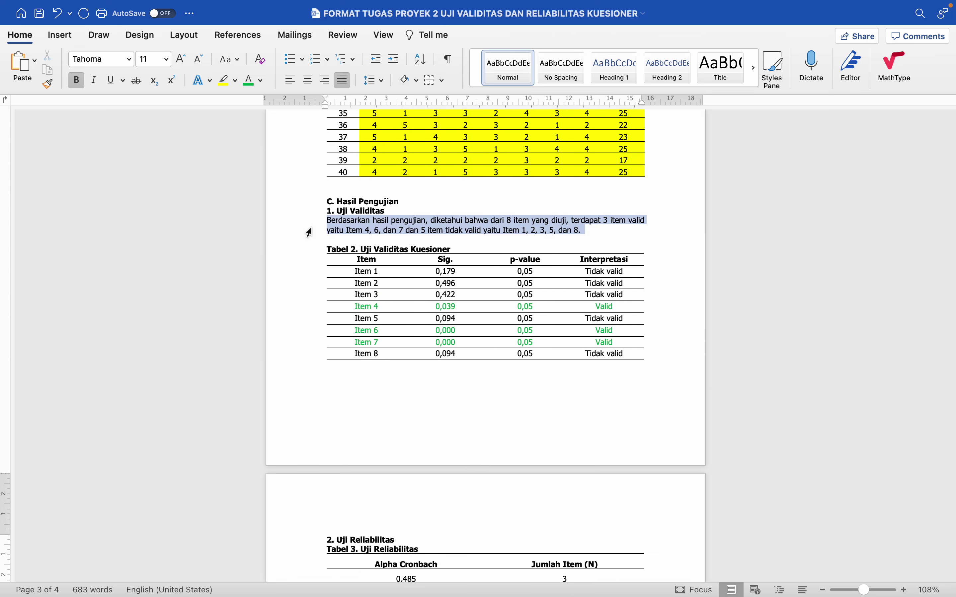
right_click(362, 224)
left_click(384, 246)
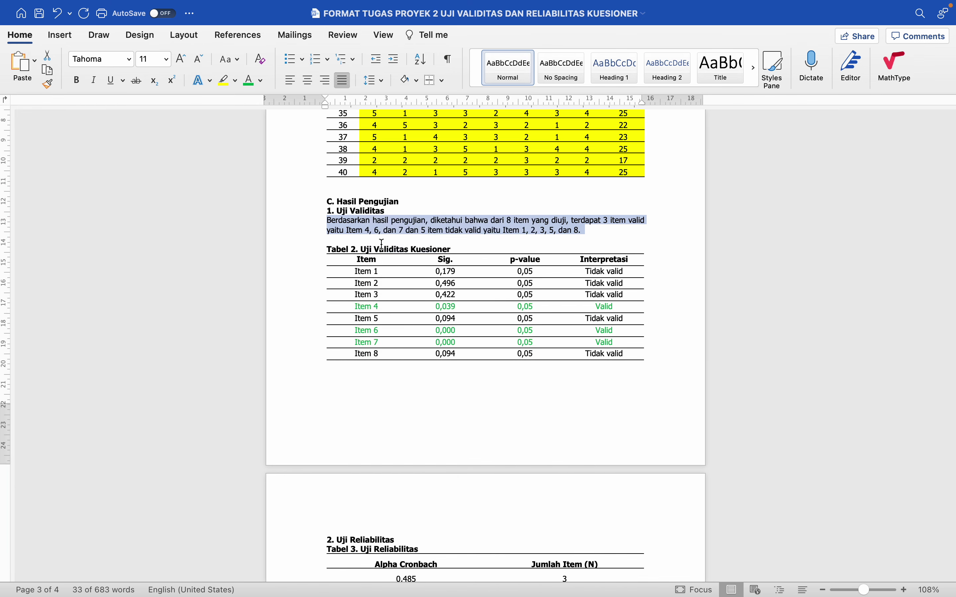
scroll(383, 248, "down", 12)
left_click(384, 342)
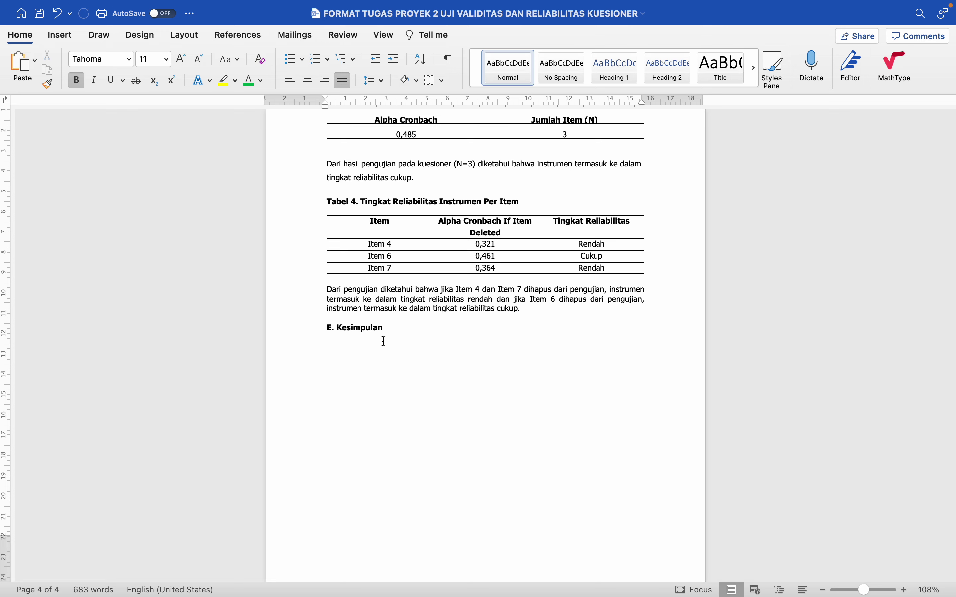
key("cmd+v")
Step: Copy the reliability sentence below Tabel 3 and append it to the end of the E. Kesimpulan paragraph
scroll(387, 346, "up", 10)
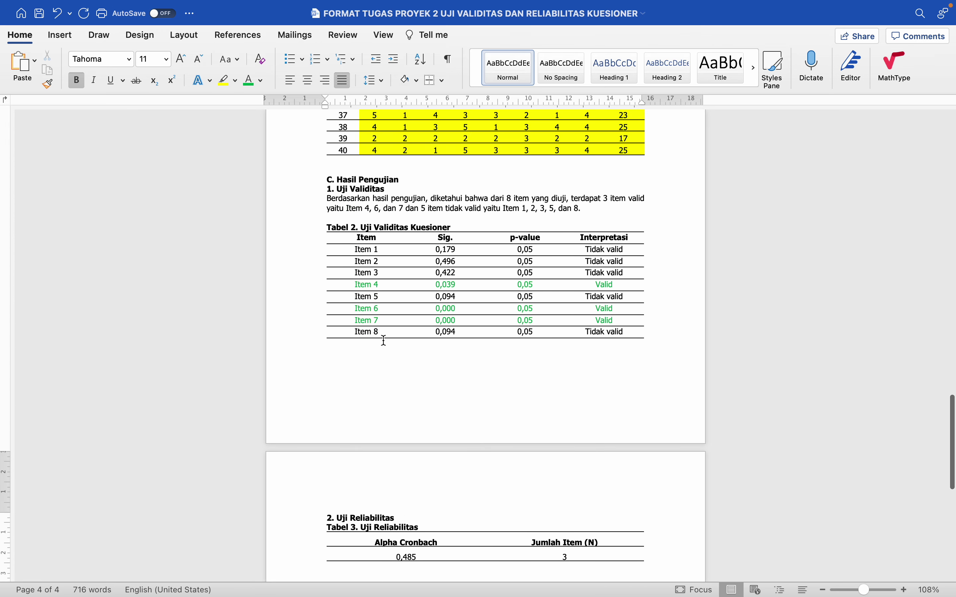
scroll(384, 340, "down", 3)
scroll(384, 341, "down", 2)
left_click_drag(313, 391, 311, 397)
scroll(388, 452, "down", 7)
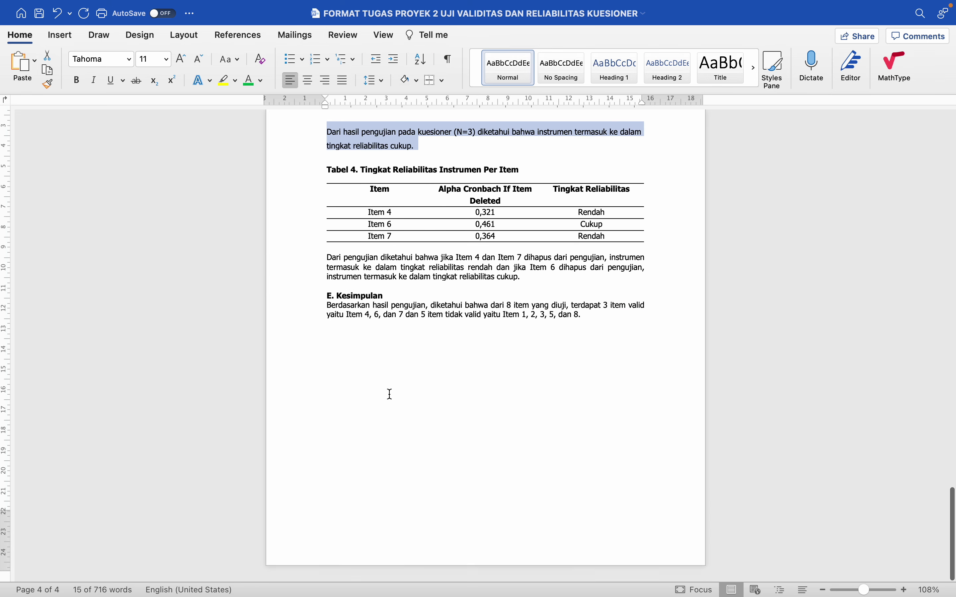
left_click(600, 321)
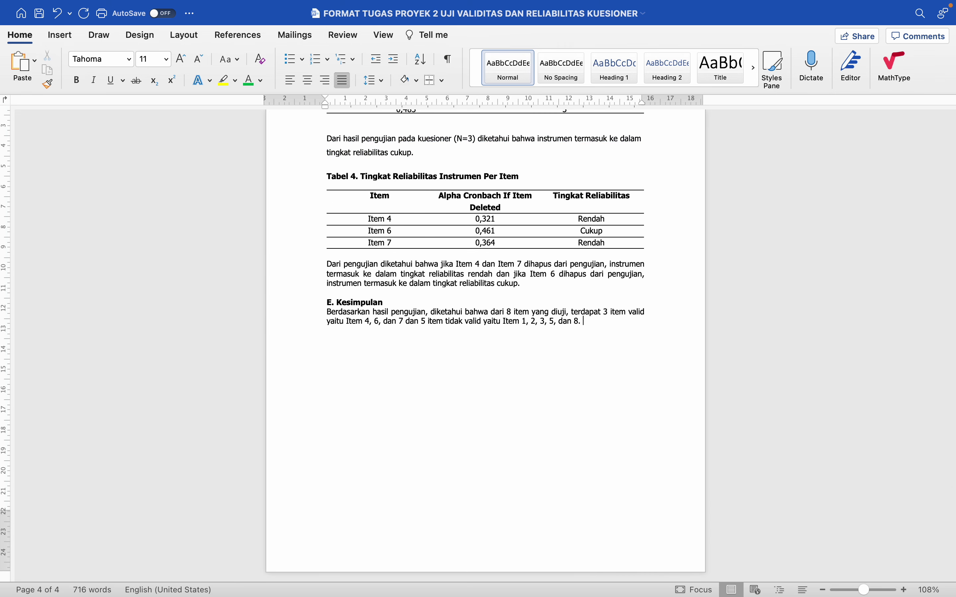
key("super+v")
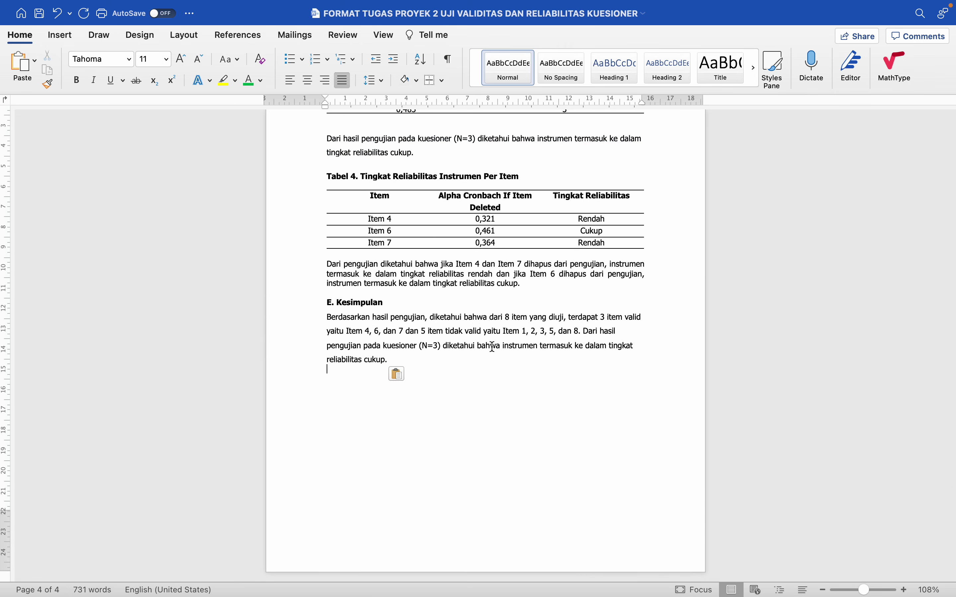
Step: Append a copy of the paragraph below Tabel 4 to the E. Kesimpulan text and justify the line after it
left_click_drag(322, 265, 322, 291)
key("super+c")
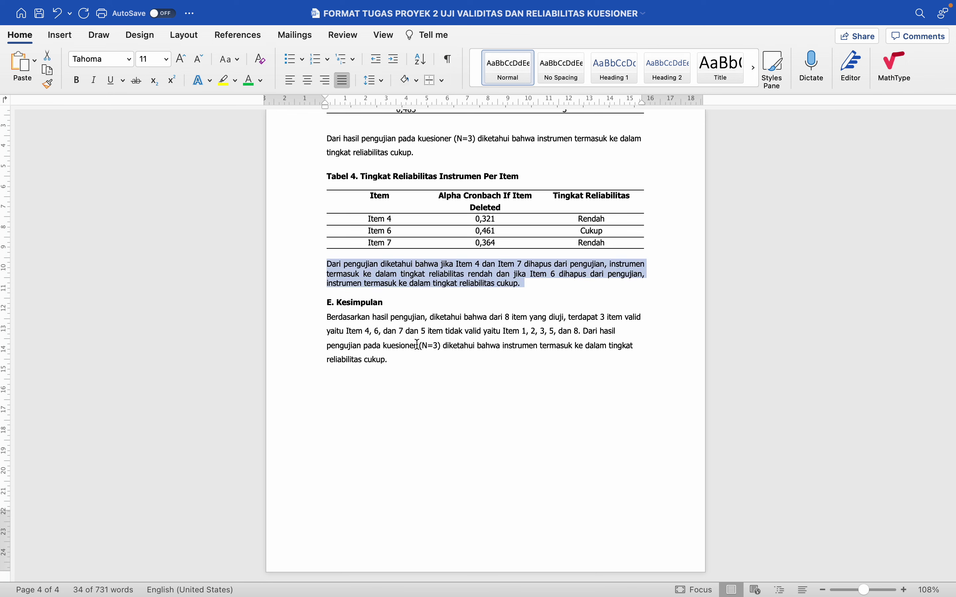
left_click(415, 359)
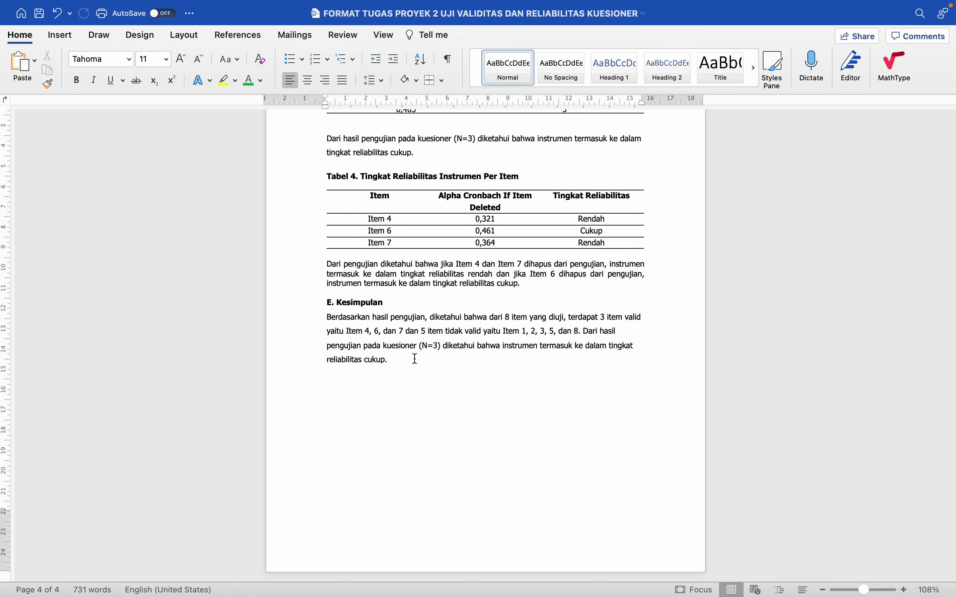
key("super+v")
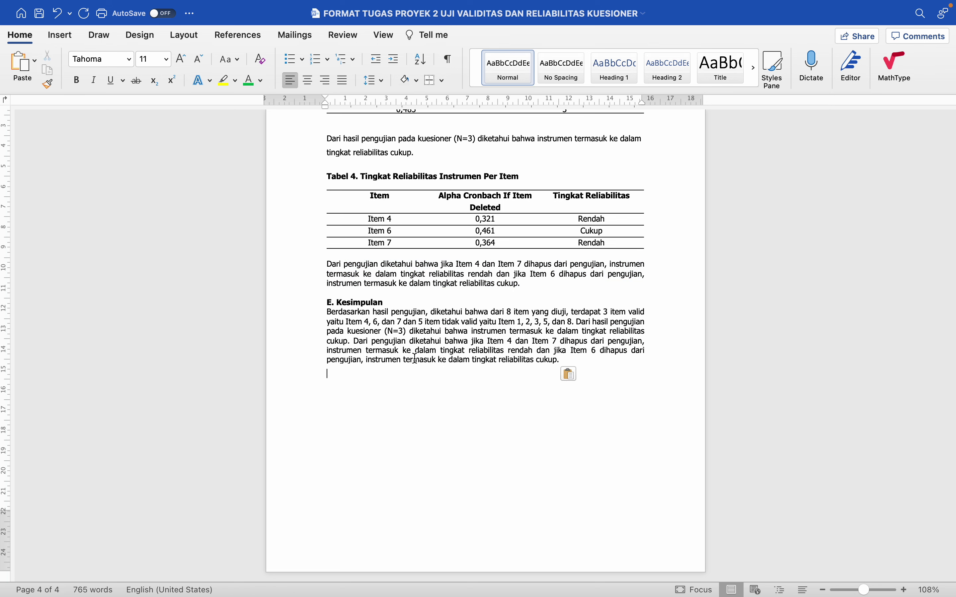
key("super+j")
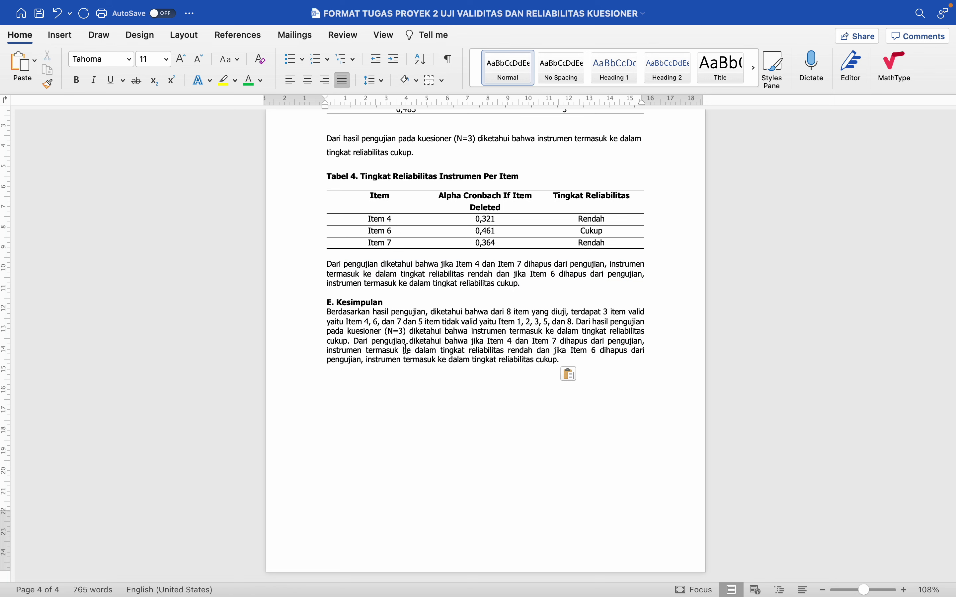
Step: Review the finished report from the course information table on the first page to the E. Kesimpulan paragraph
left_click(317, 316)
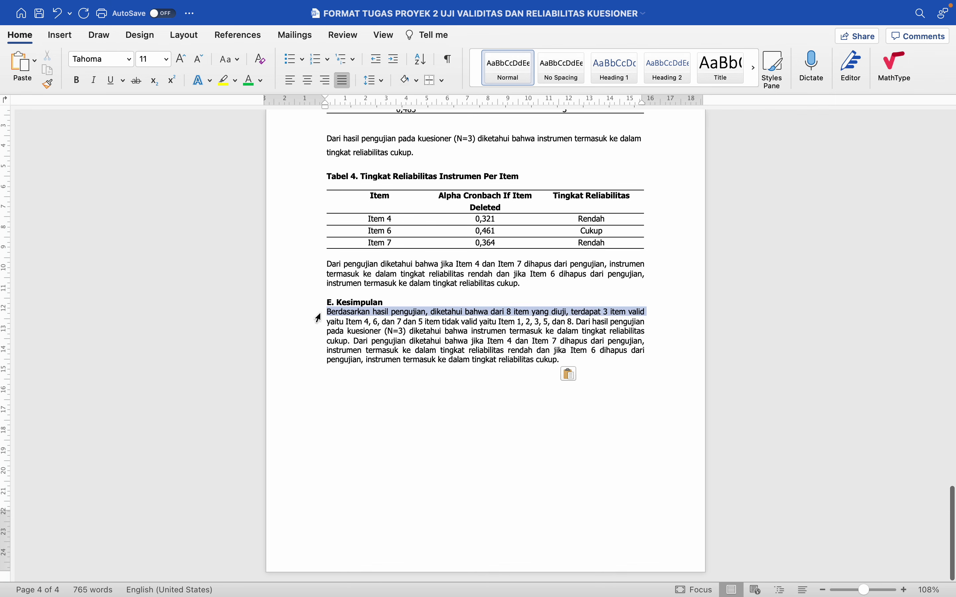
left_click(465, 353)
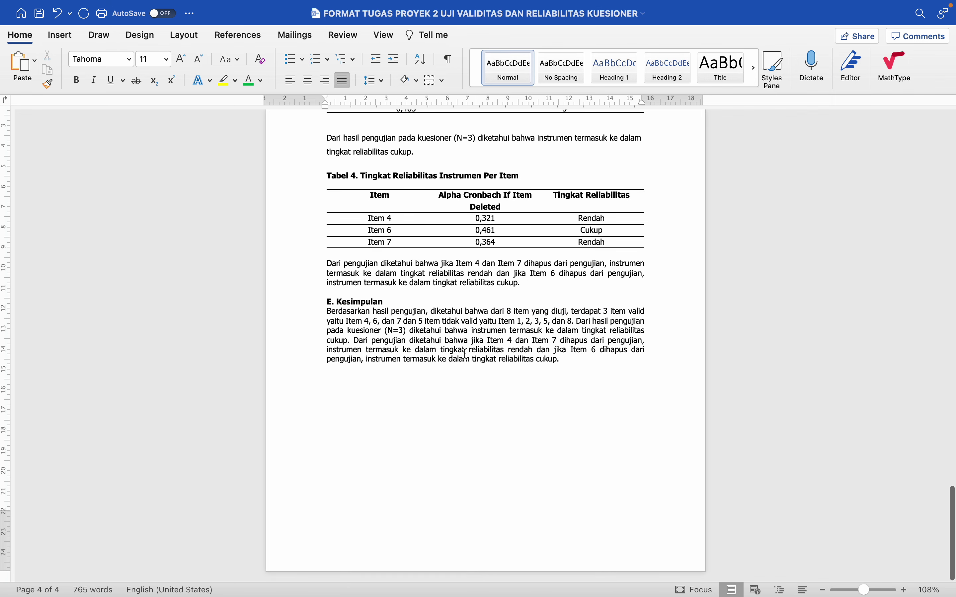
scroll(465, 353, "up", 3)
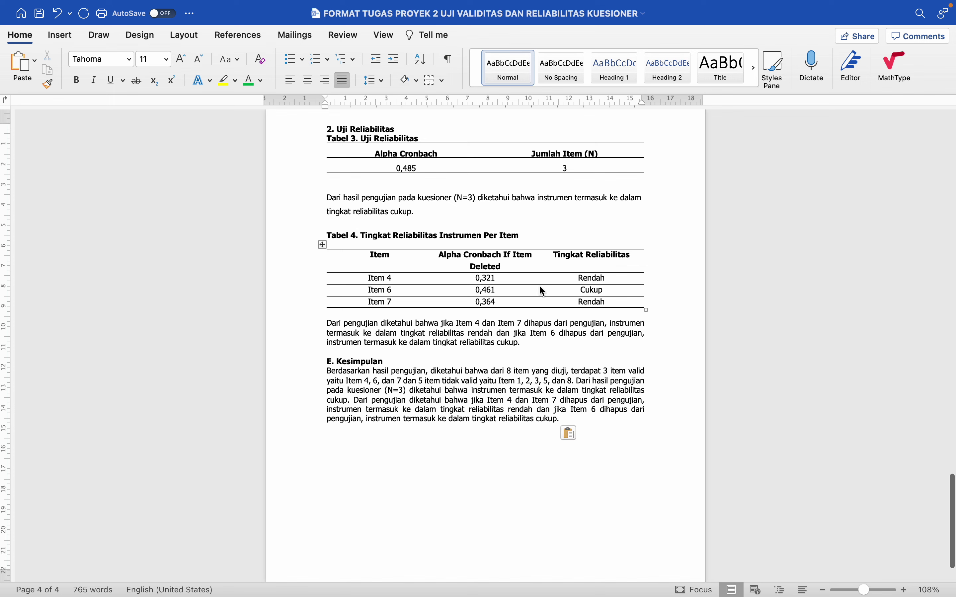
left_click(474, 361)
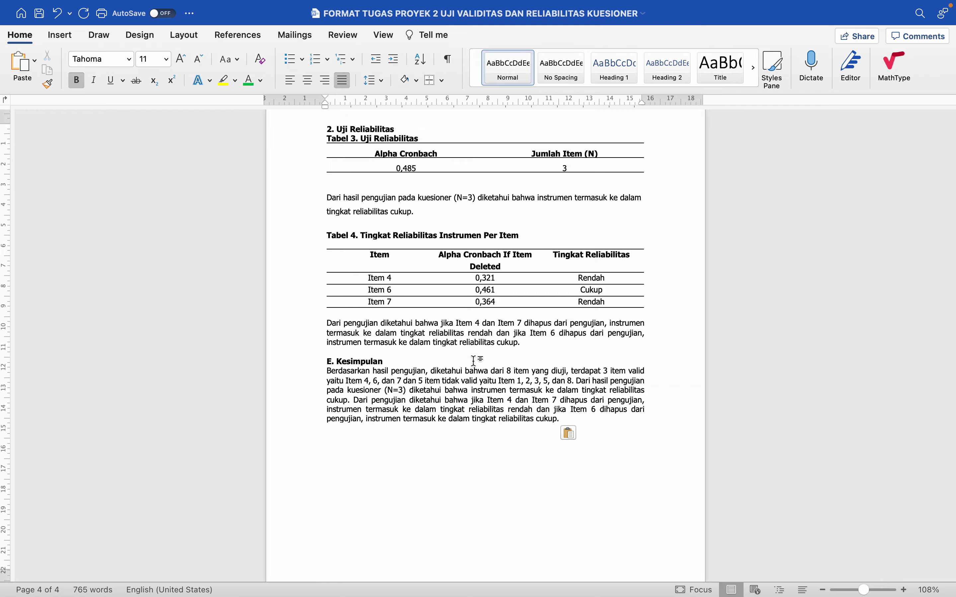
scroll(474, 361, "up", 20)
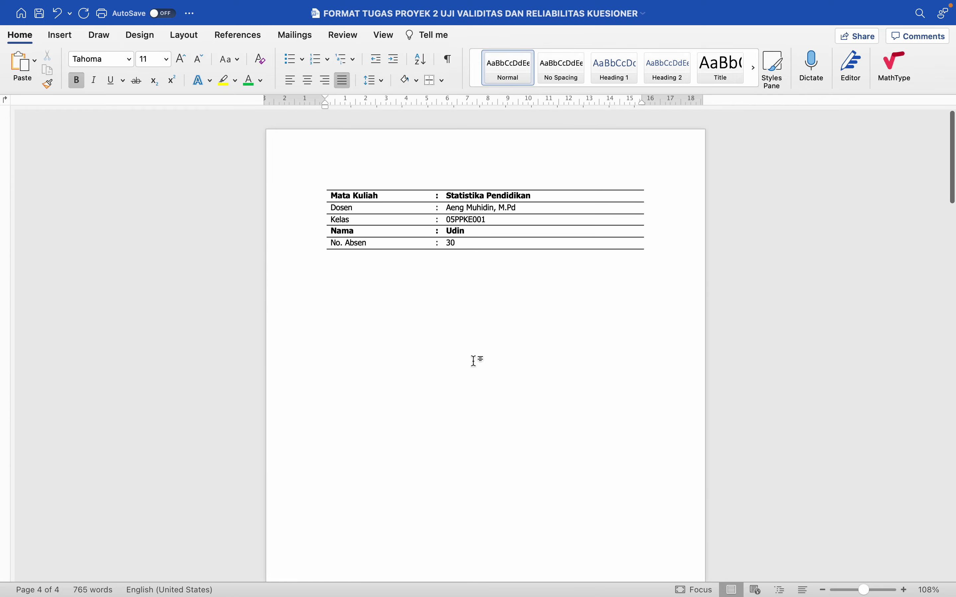
scroll(474, 361, "down", 20)
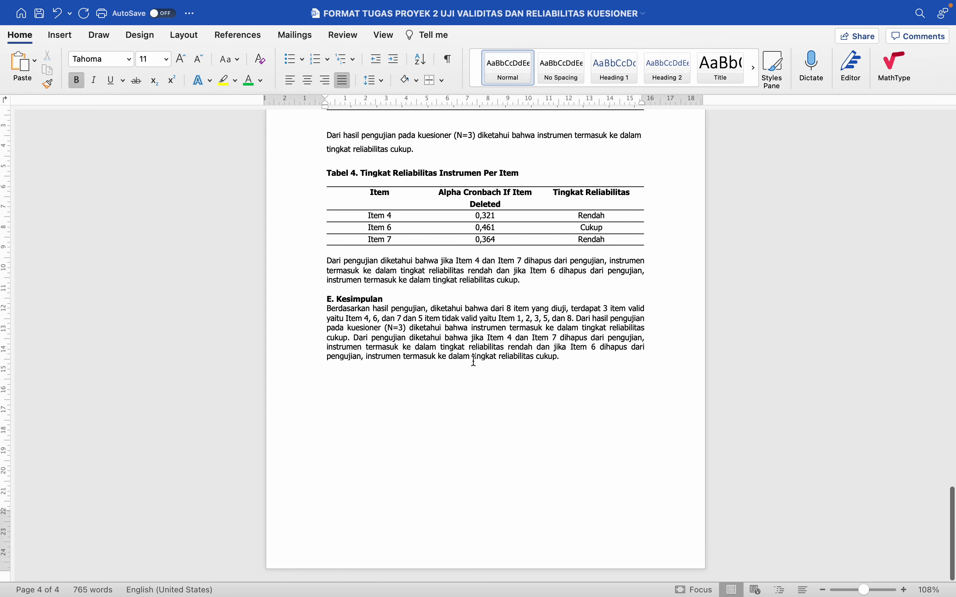
Step: Format the entire report in 11-point Tahoma with single line spacing
key("super+v")
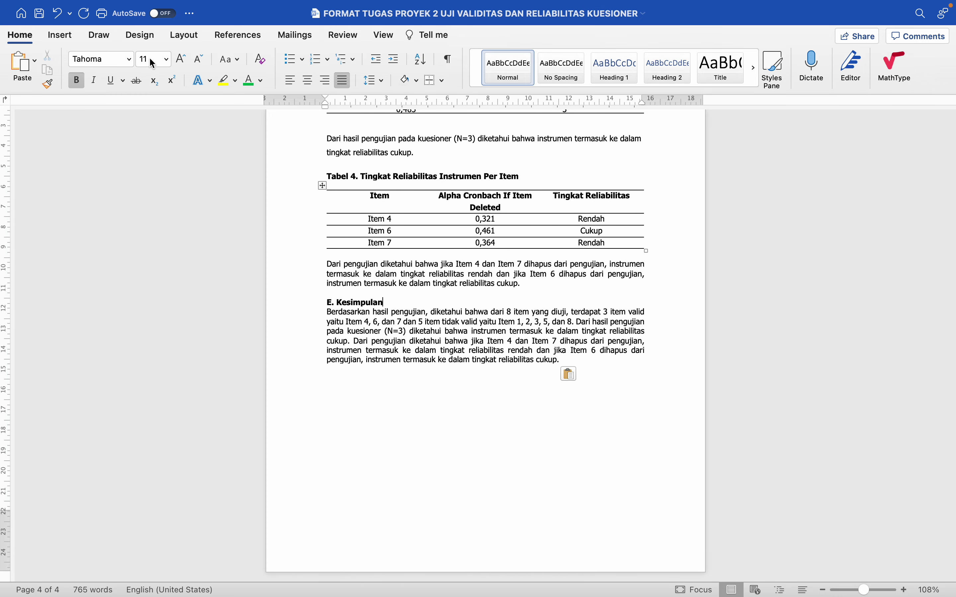
left_click(107, 8)
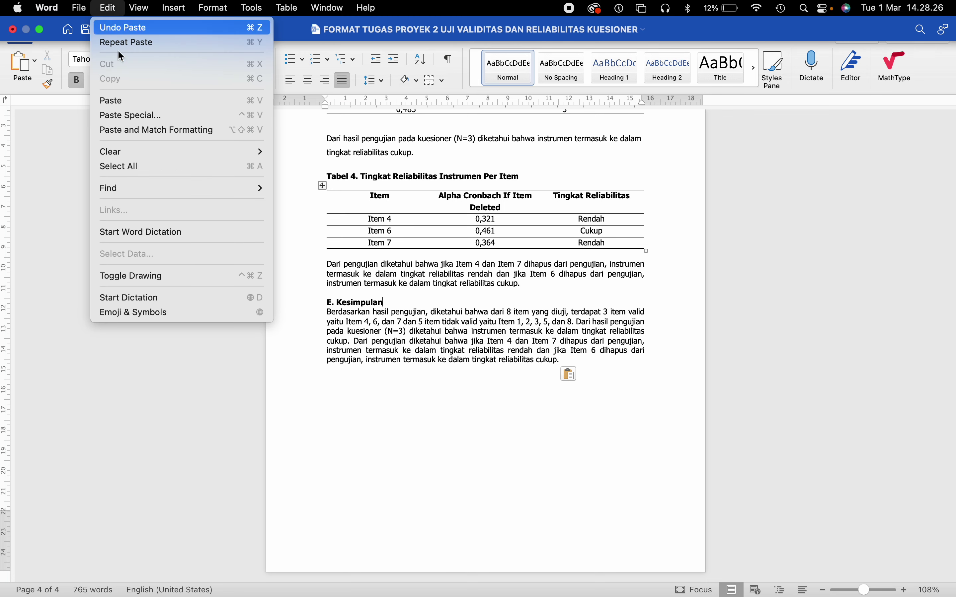
left_click(171, 166)
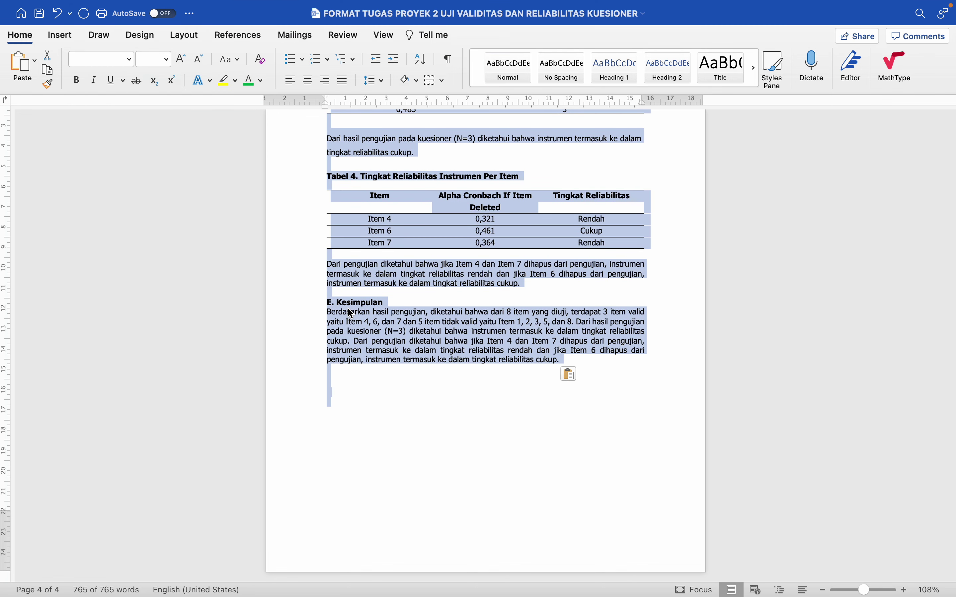
left_click(130, 64)
left_click(103, 177)
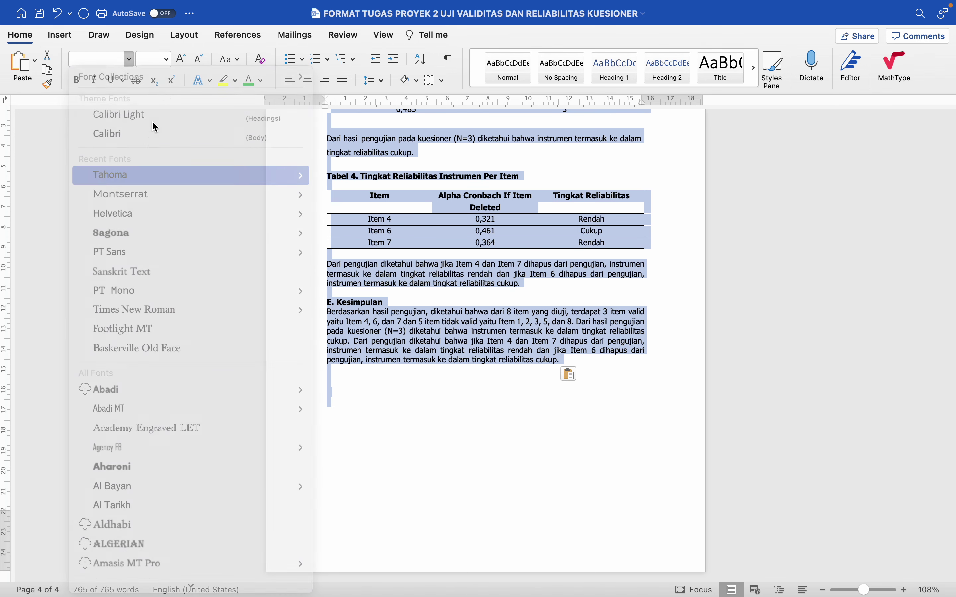
left_click(168, 63)
left_click(162, 201)
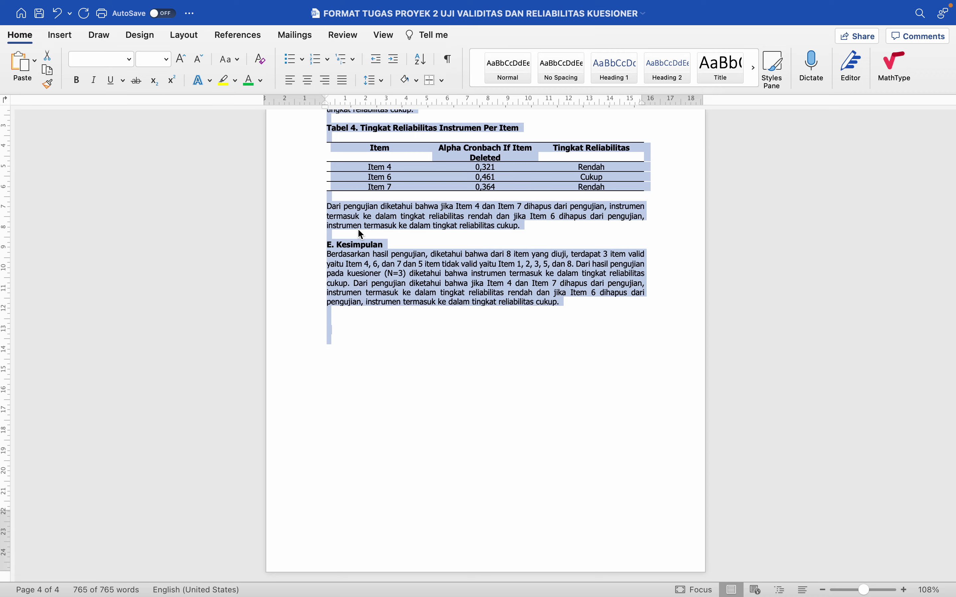
Step: Review the reformatted report, from the course information table on the first page through the Tabel 1 data
scroll(485, 359, "up", 20)
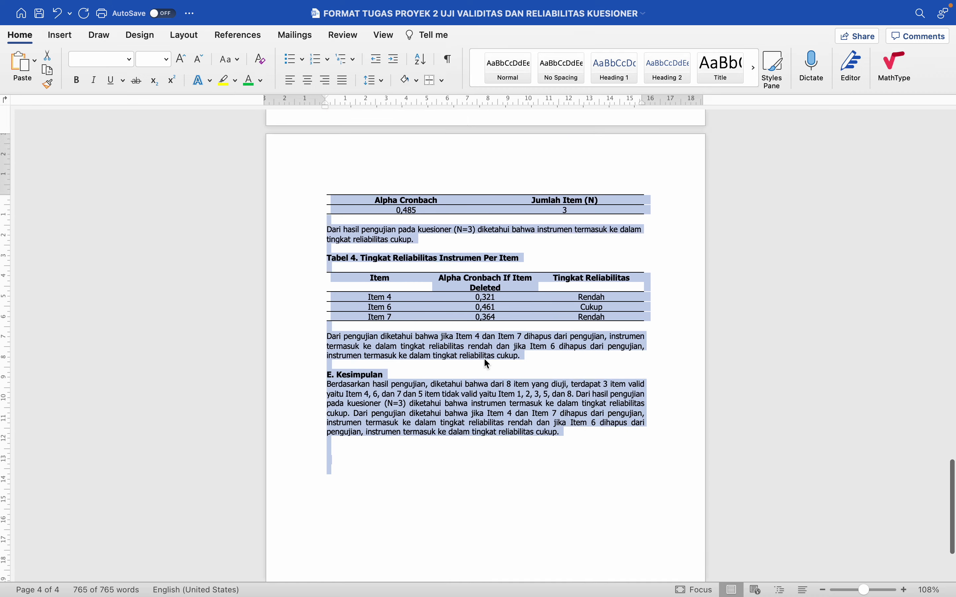
scroll(485, 359, "down", 2)
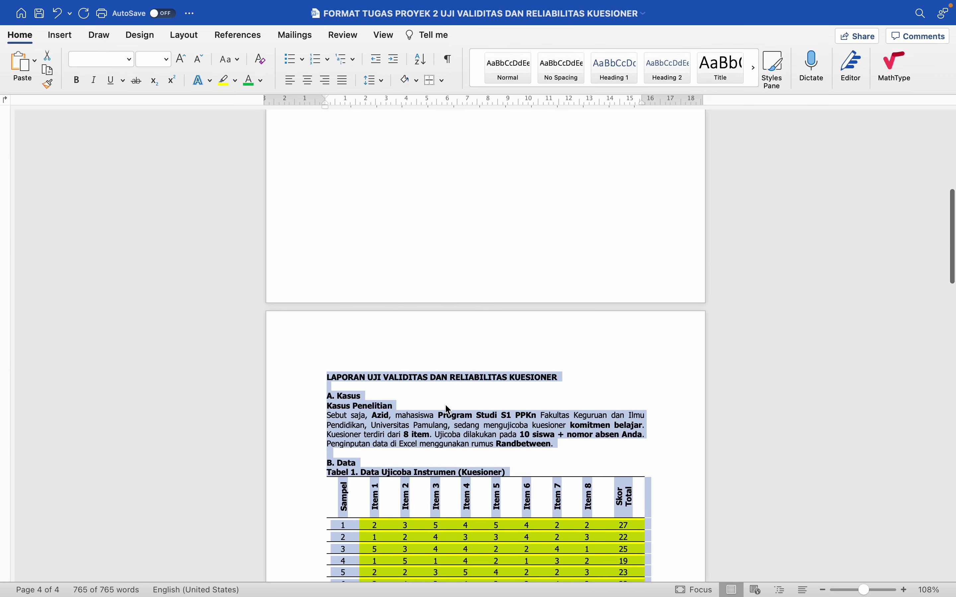
left_click(446, 406)
scroll(446, 405, "down", 8)
scroll(446, 405, "down", 4)
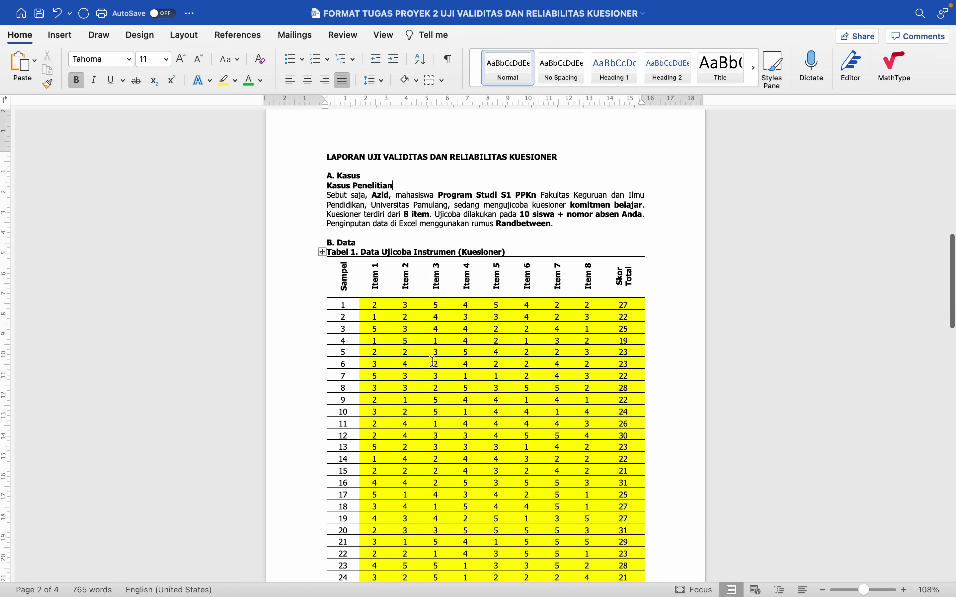
scroll(411, 292, "down", 20)
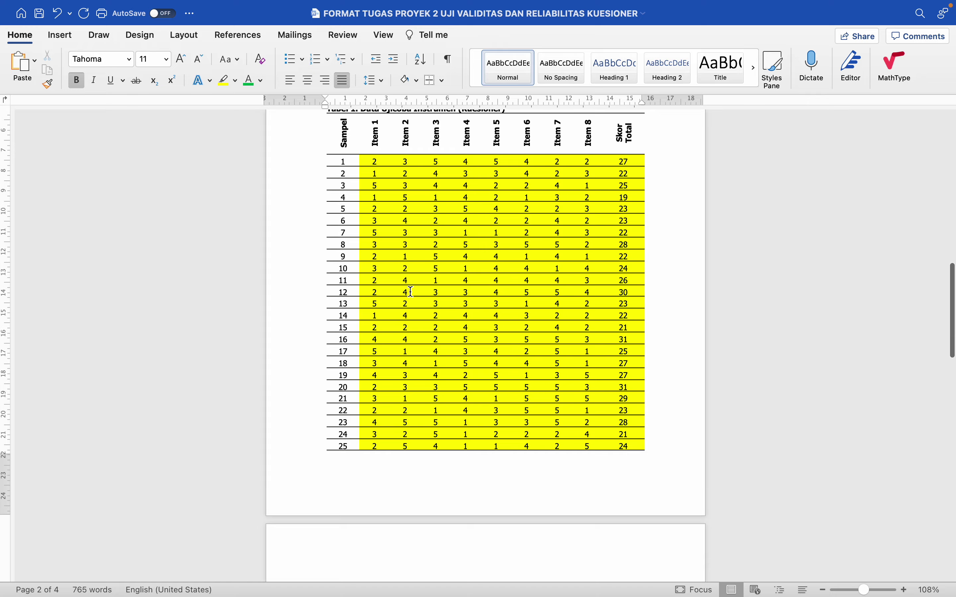
scroll(411, 292, "up", 20)
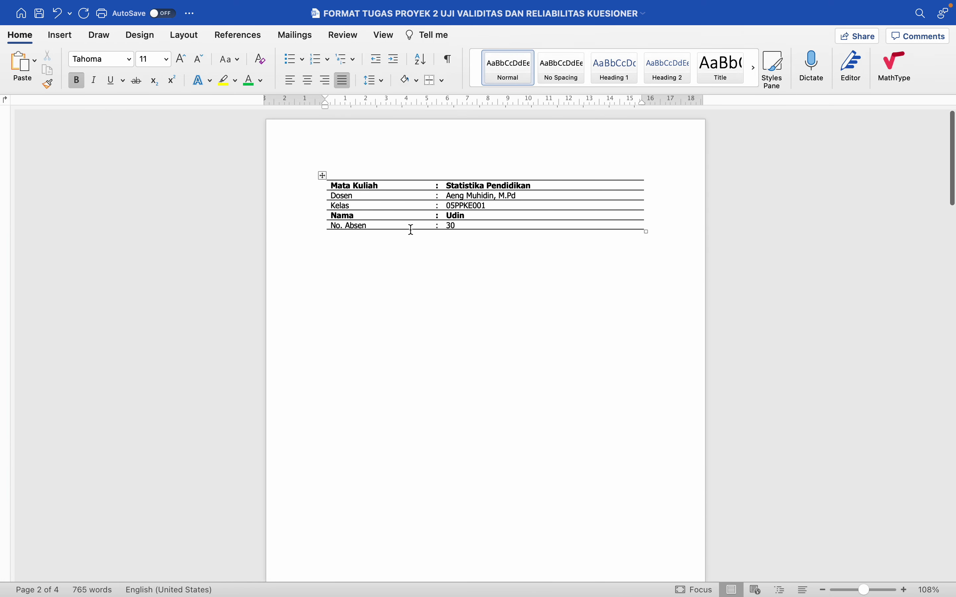
double_click(457, 216)
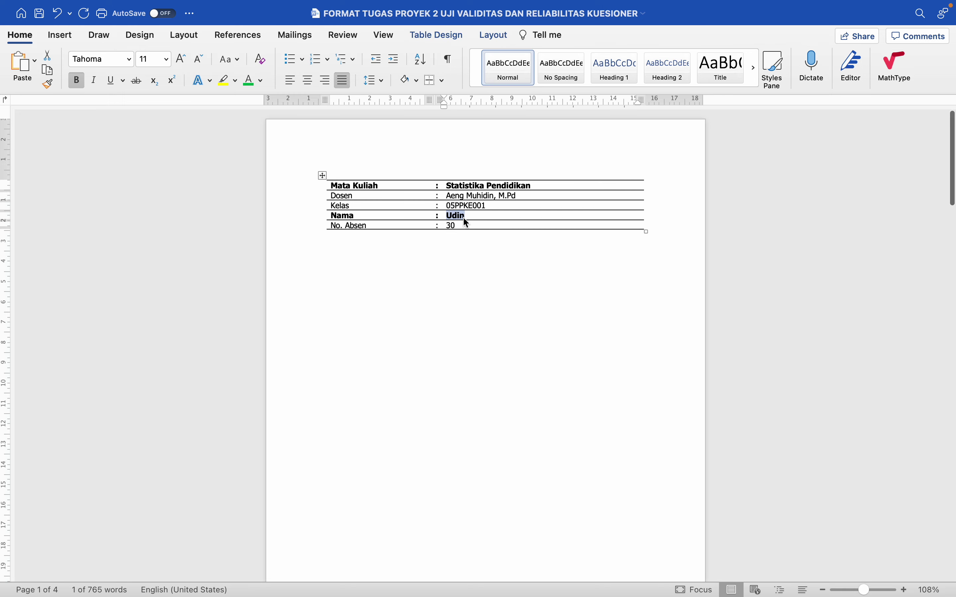
scroll(445, 226, "down", 15)
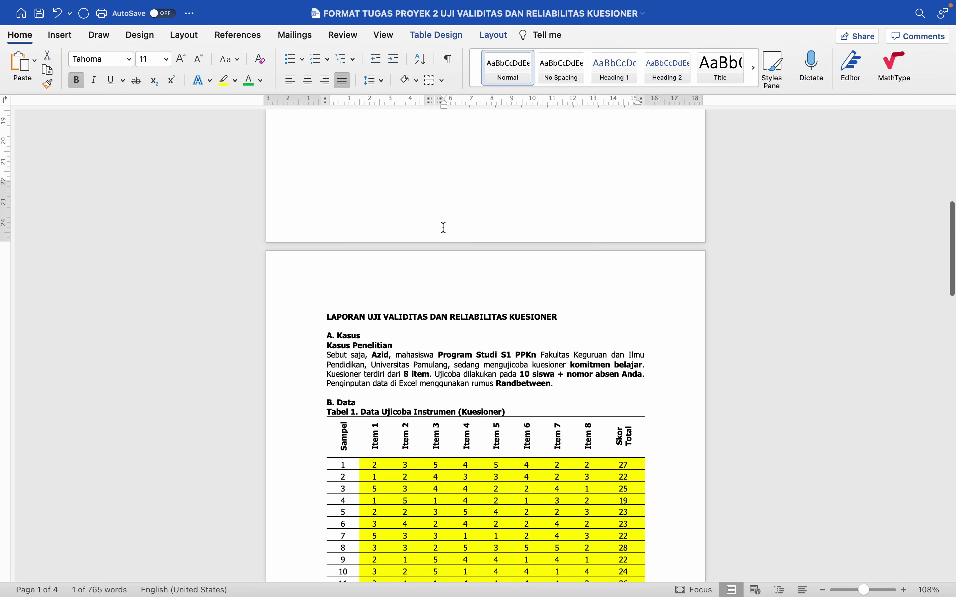
scroll(386, 284, "down", 15)
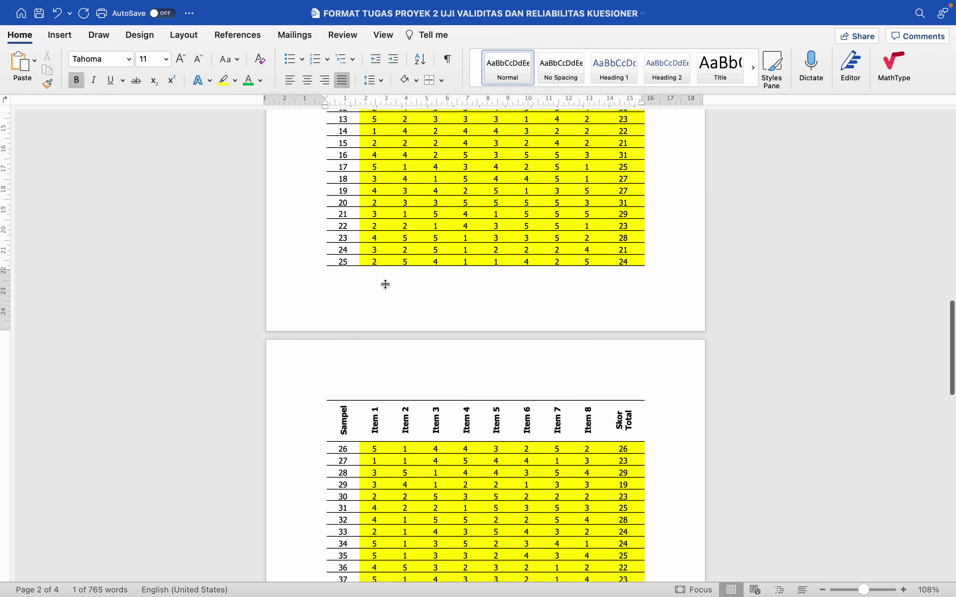
Step: Remove the yellow shading from the whole Tabel 1 by setting its fill to No Color
scroll(386, 284, "up", 15)
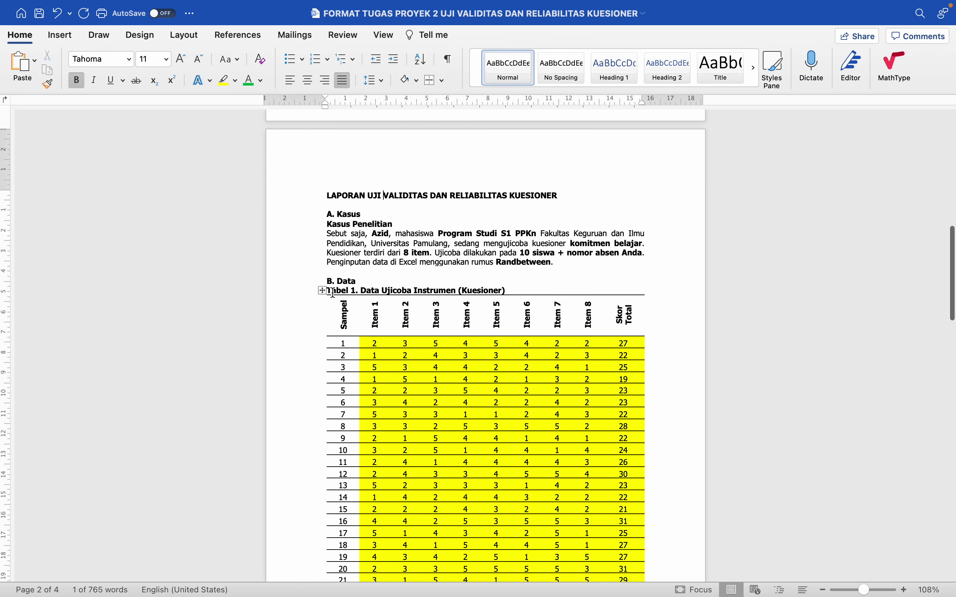
left_click(322, 290)
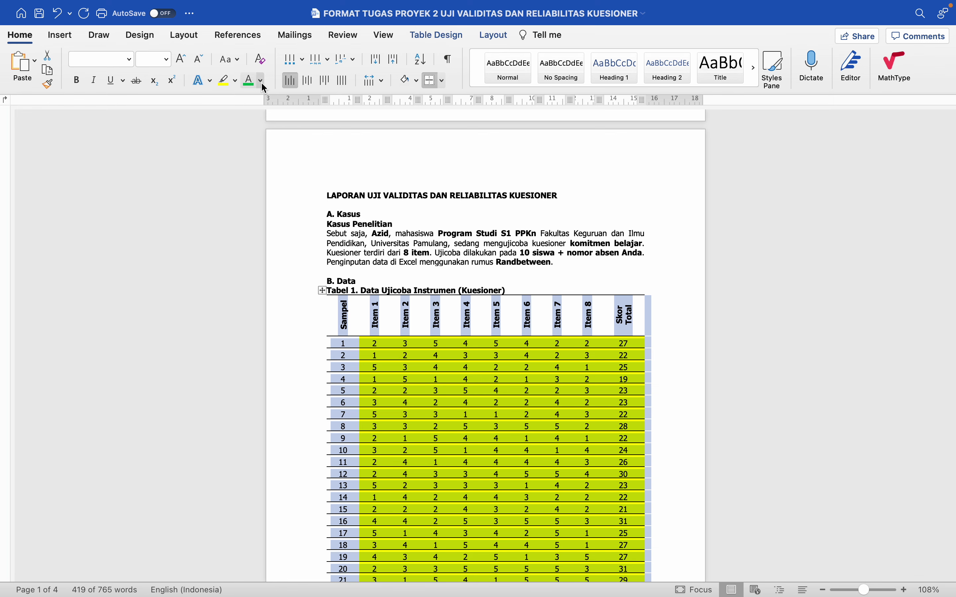
left_click(417, 81)
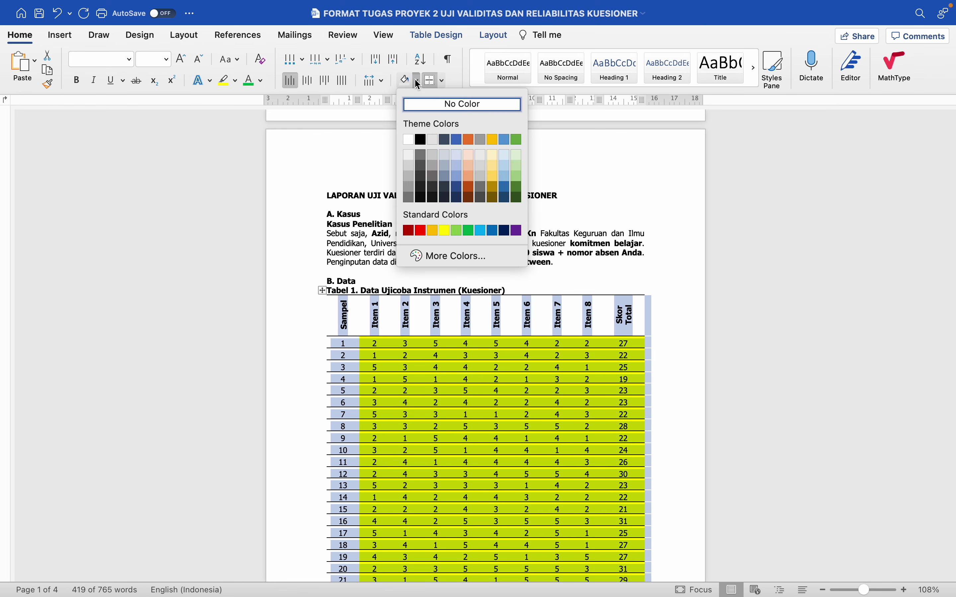
left_click(440, 105)
left_click(430, 257)
scroll(430, 259, "down", 8)
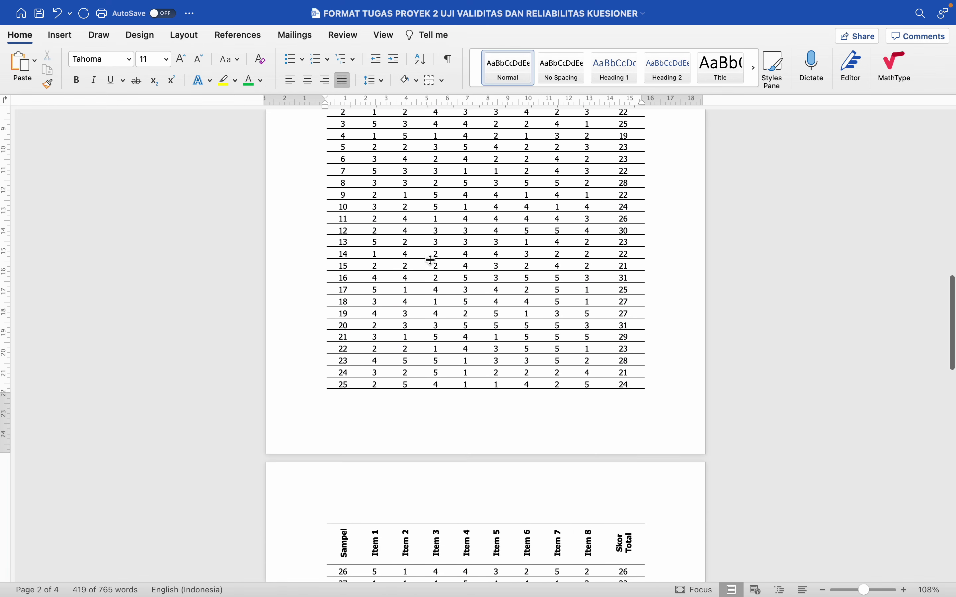
Step: Delete the extra blank lines between Tabel 2 and the 2. Uji Reliabilitas heading, leaving one blank line
scroll(430, 259, "down", 20)
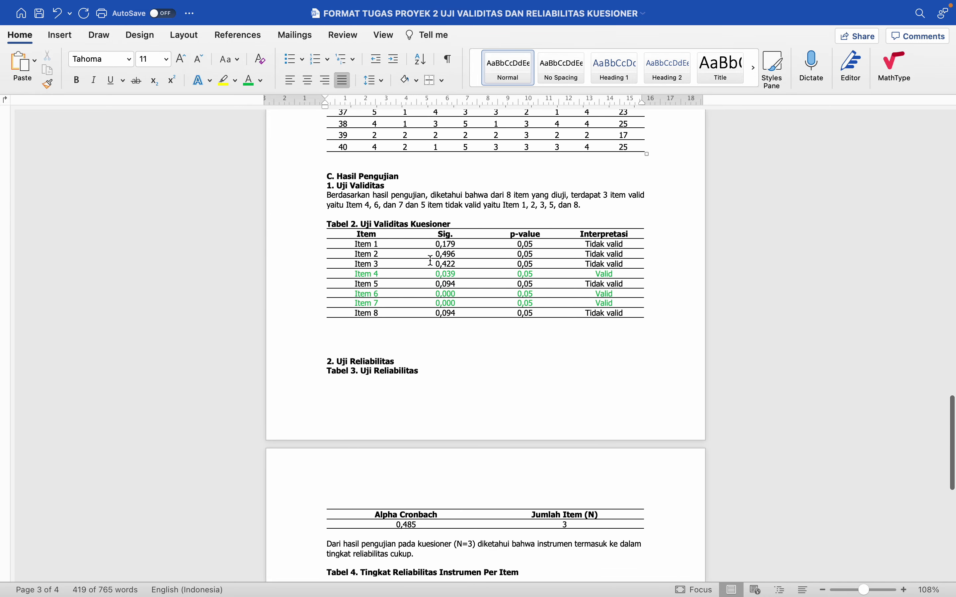
left_click(314, 277)
left_click(311, 304)
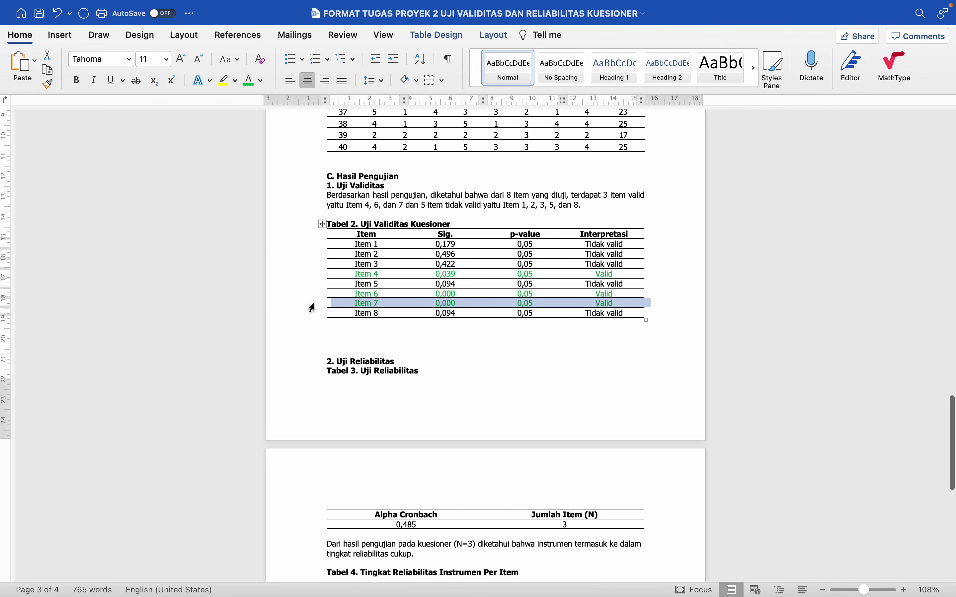
scroll(336, 296, "down", 3)
left_click(339, 280)
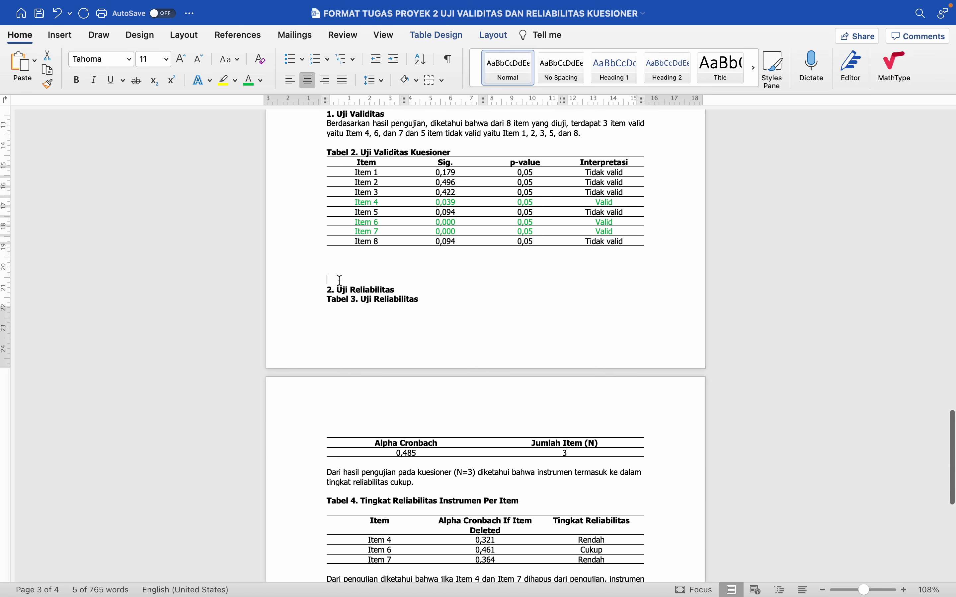
key("BackSpace")
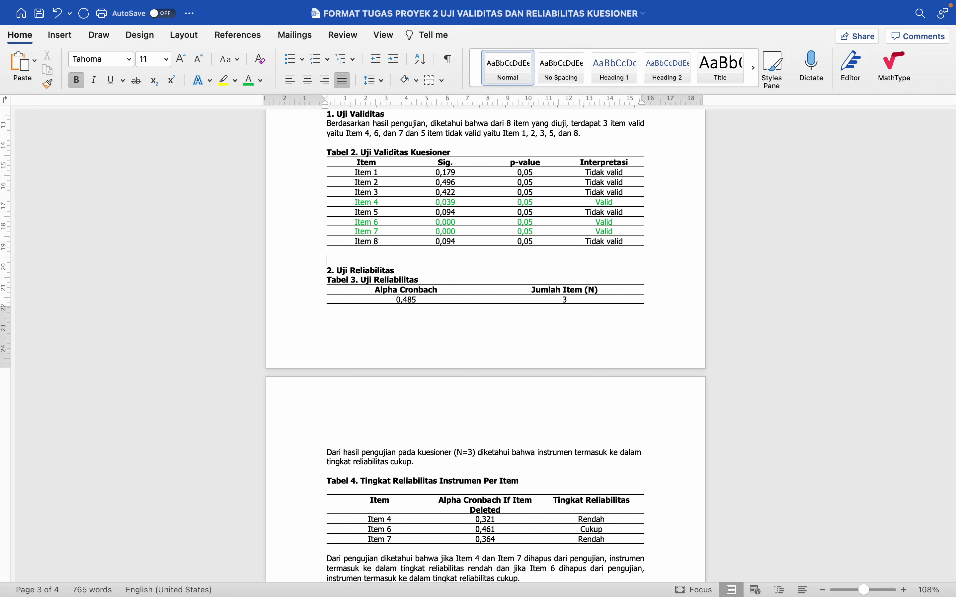
key("BackSpace")
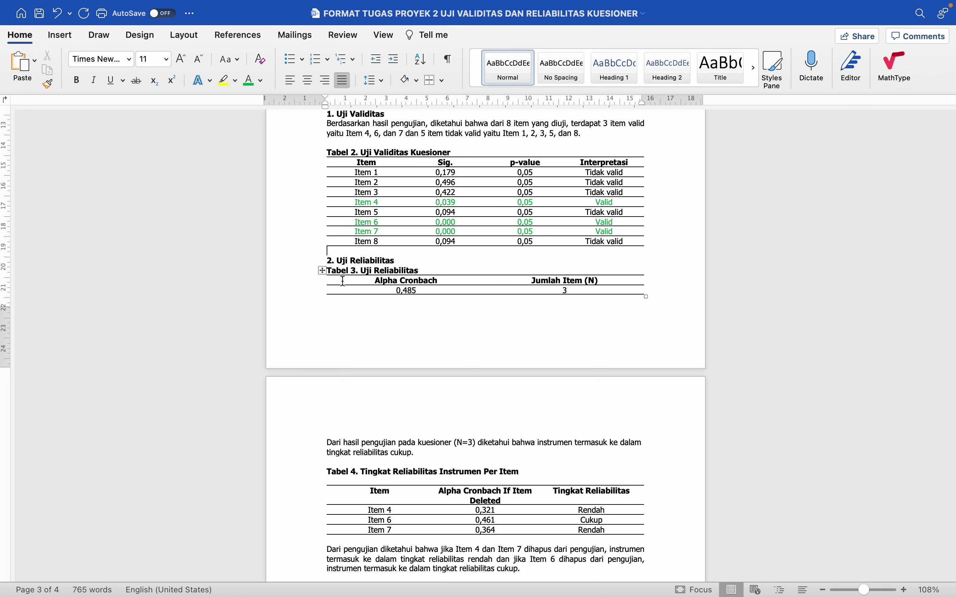
key("Return")
key("BackSpace")
key("BackSpace")
left_click(376, 241)
left_click(331, 253)
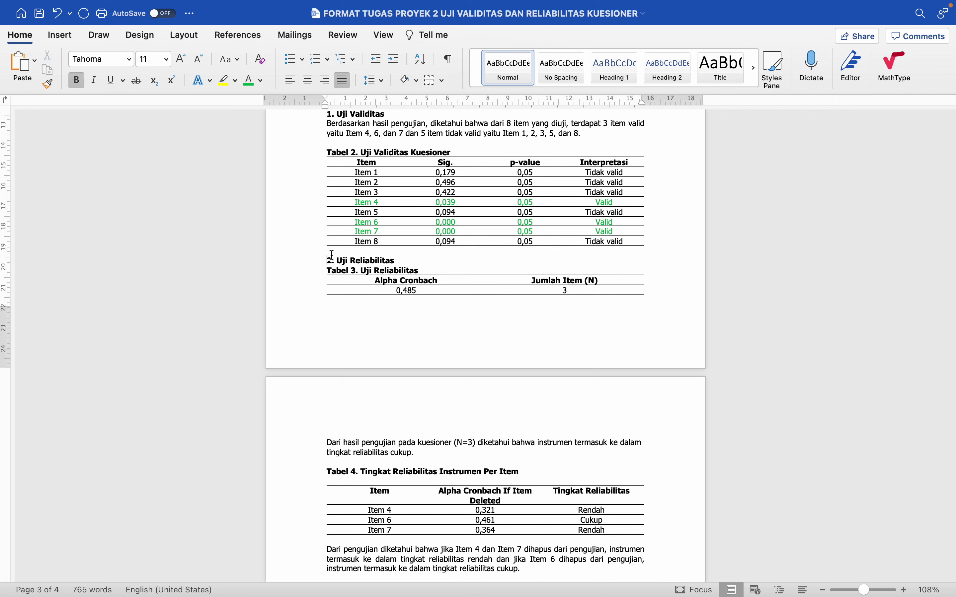
Step: Check the layout of Tabel 3 and its reliability sentence across the page break
left_click(326, 272)
left_click(328, 282)
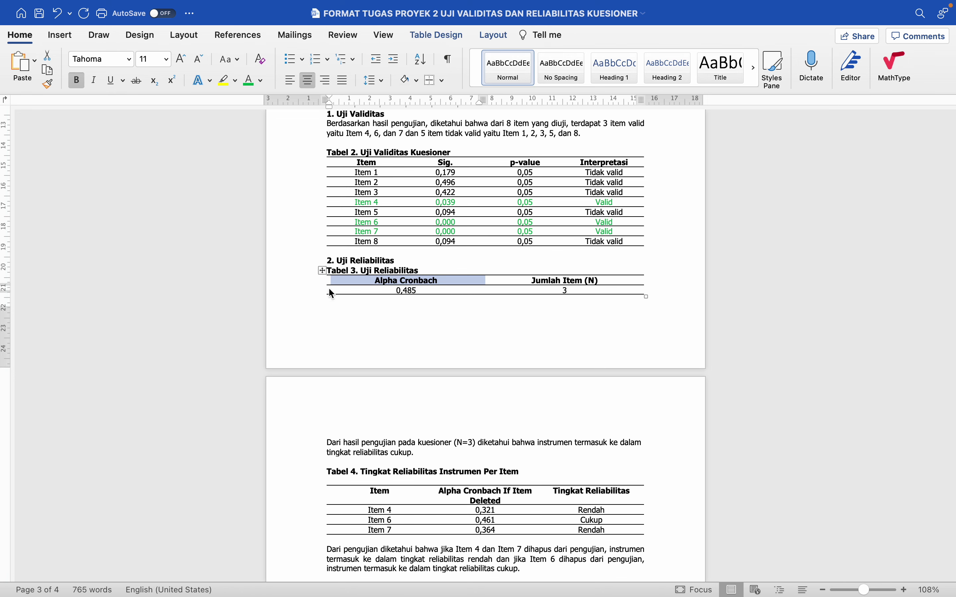
scroll(340, 324, "down", 3)
left_click(339, 357)
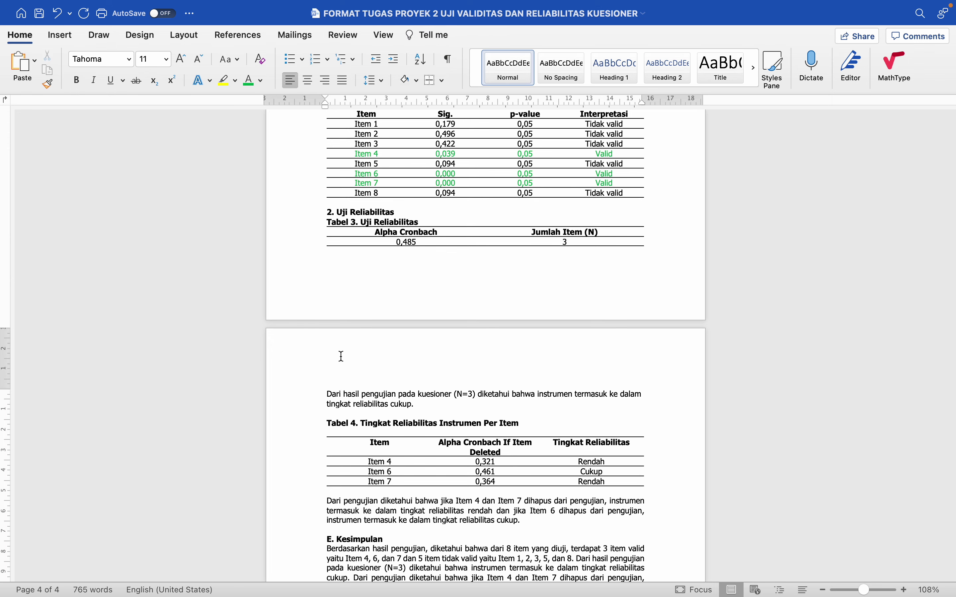
scroll(343, 365, "down", 1)
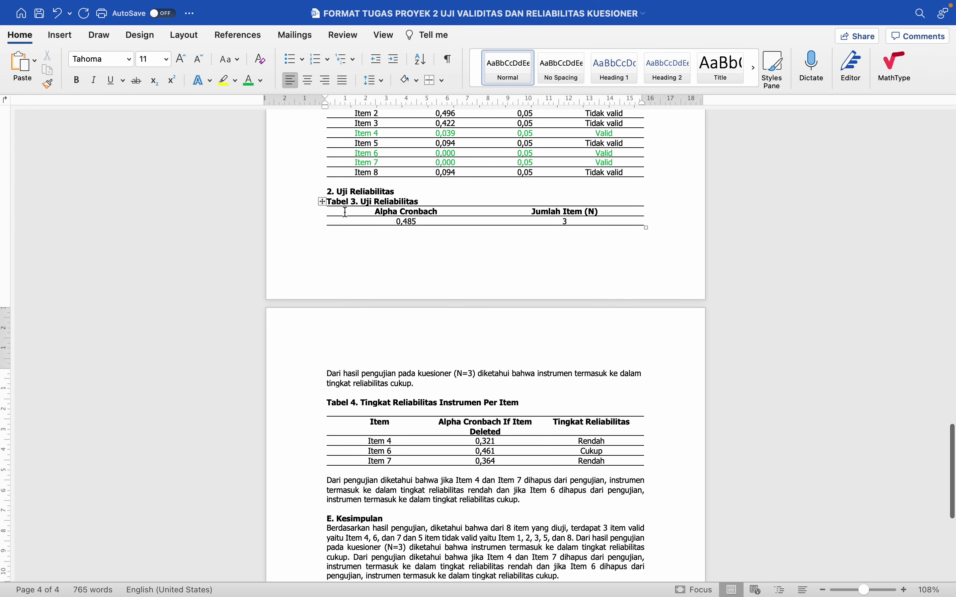
left_click(345, 212)
left_click(329, 361)
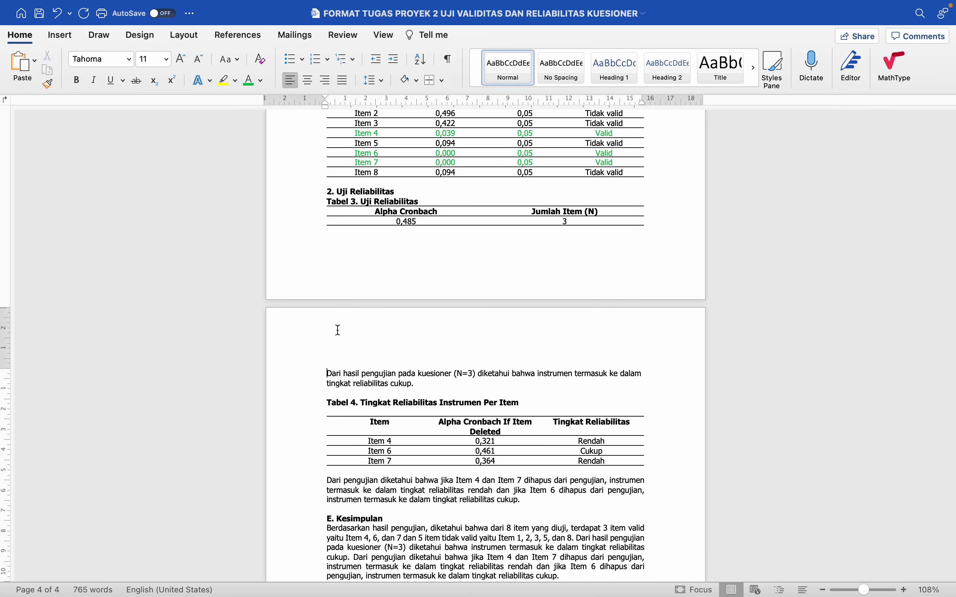
left_click_drag(313, 374, 313, 393)
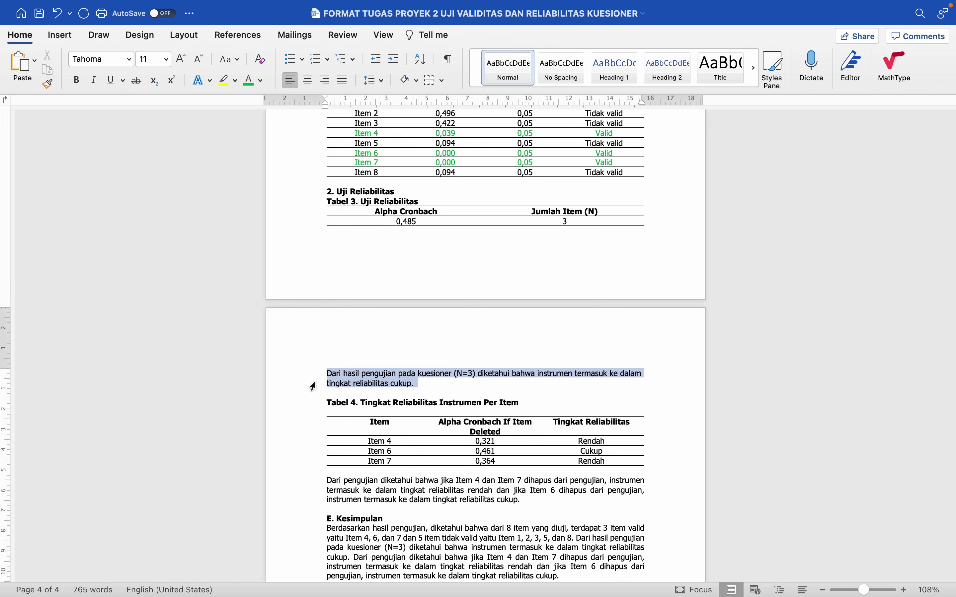
left_click(342, 374)
scroll(342, 372, "down", 5)
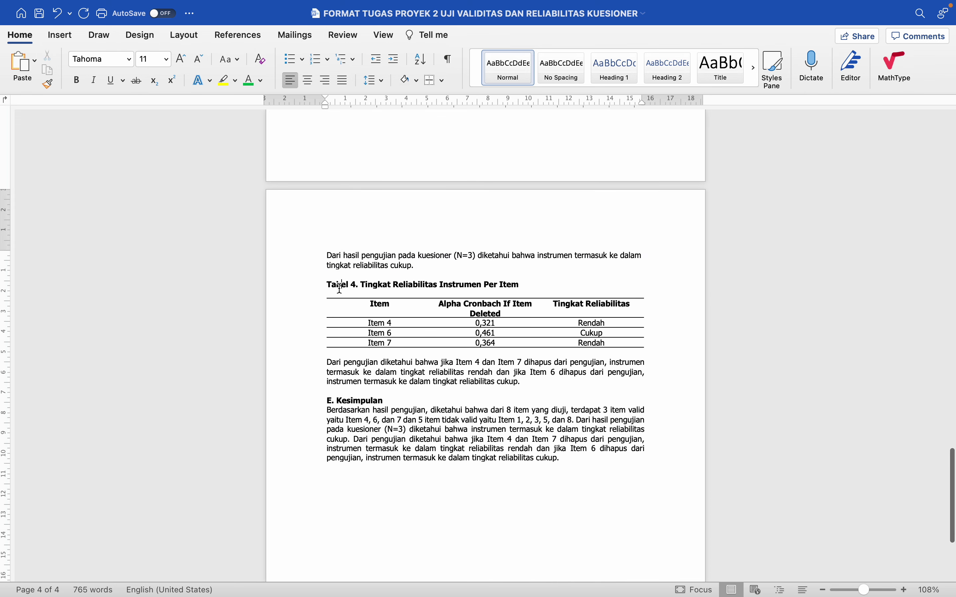
Step: Remove the blank line between the Tabel 4 caption and its table
left_click(340, 287)
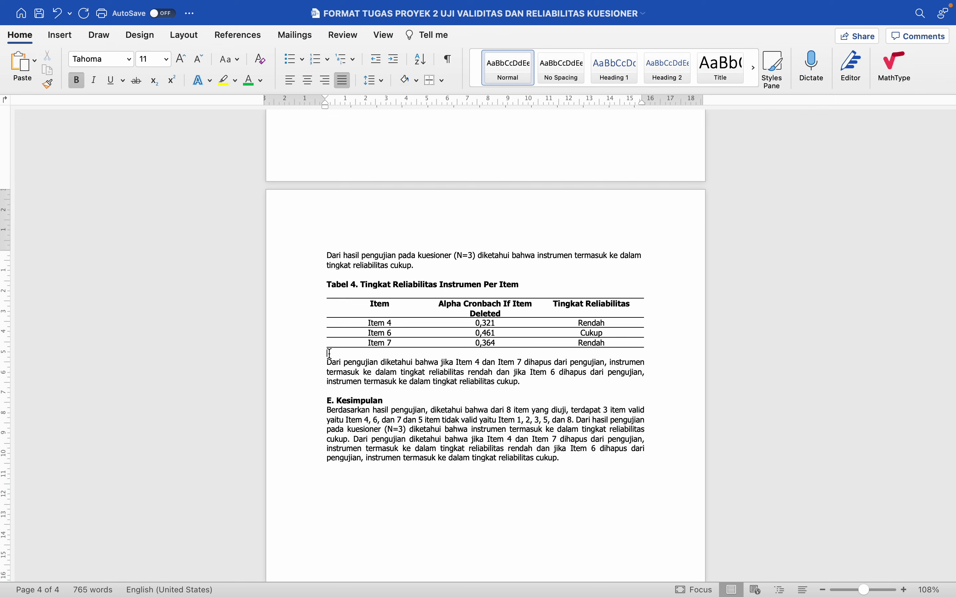
left_click(342, 294)
key("BackSpace")
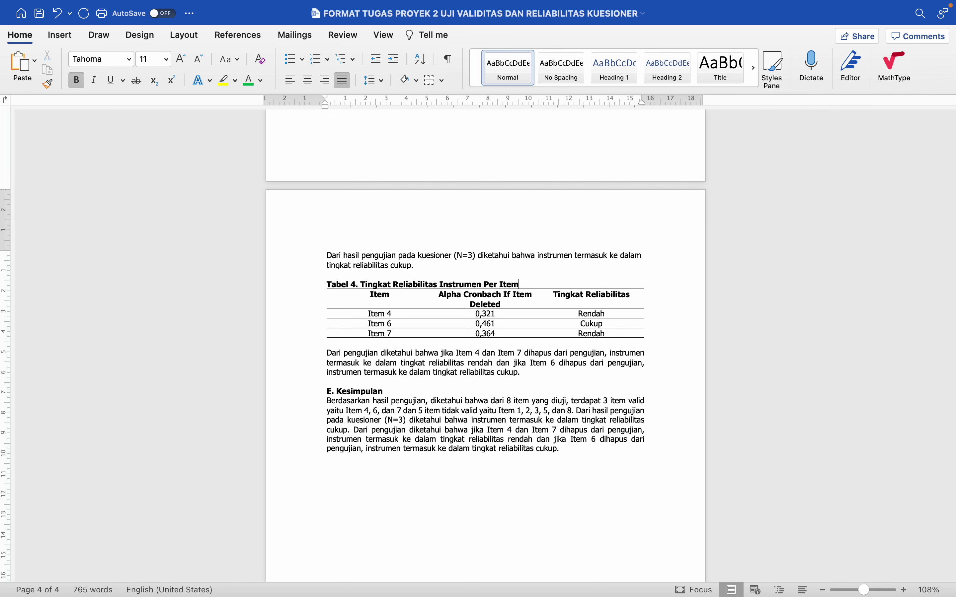
key("Return")
key("BackSpace")
Step: Look back over the report up to the first page and save the document
left_click(366, 383)
scroll(342, 369, "down", 10)
scroll(342, 369, "up", 20)
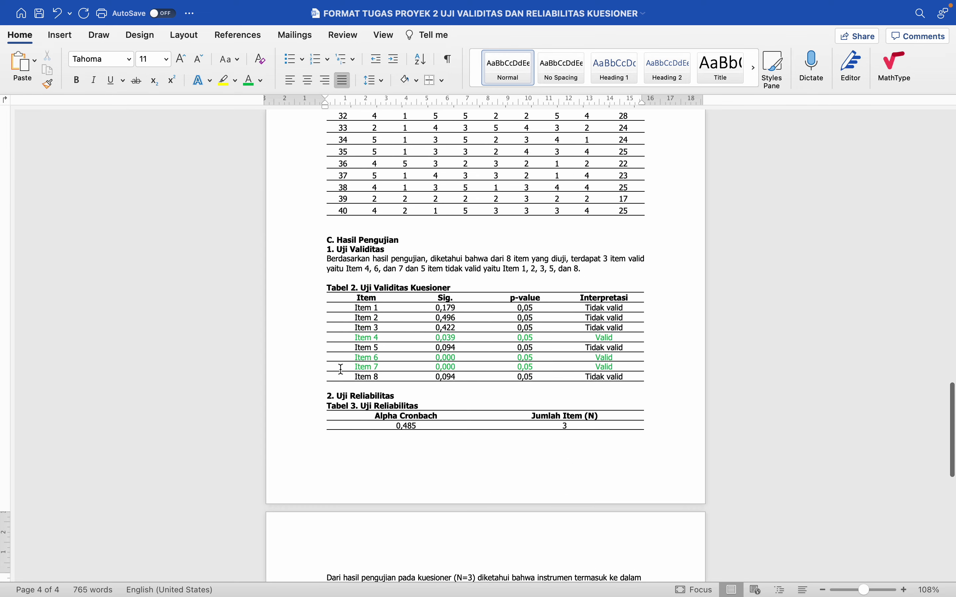
scroll(342, 369, "up", 20)
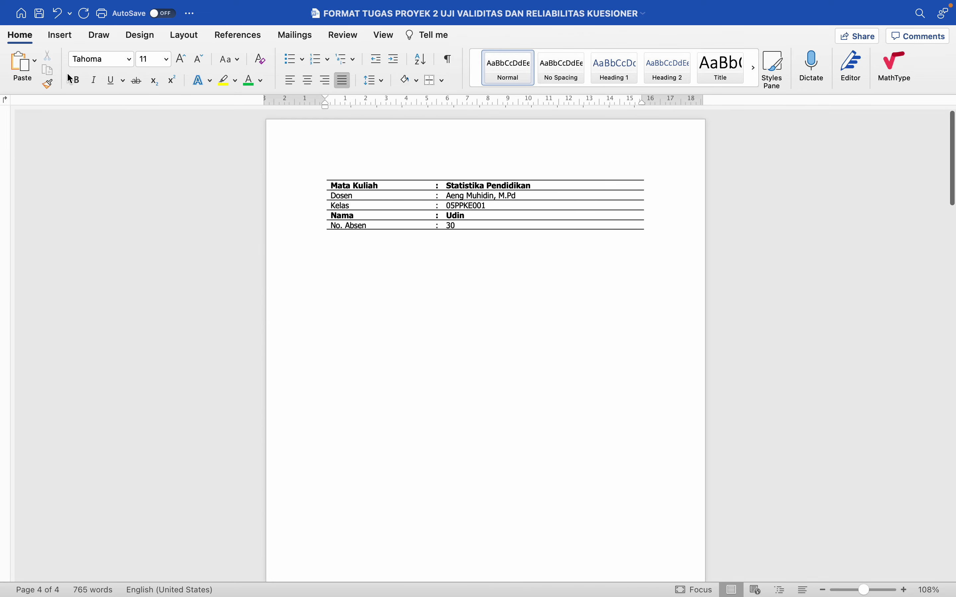
left_click(39, 14)
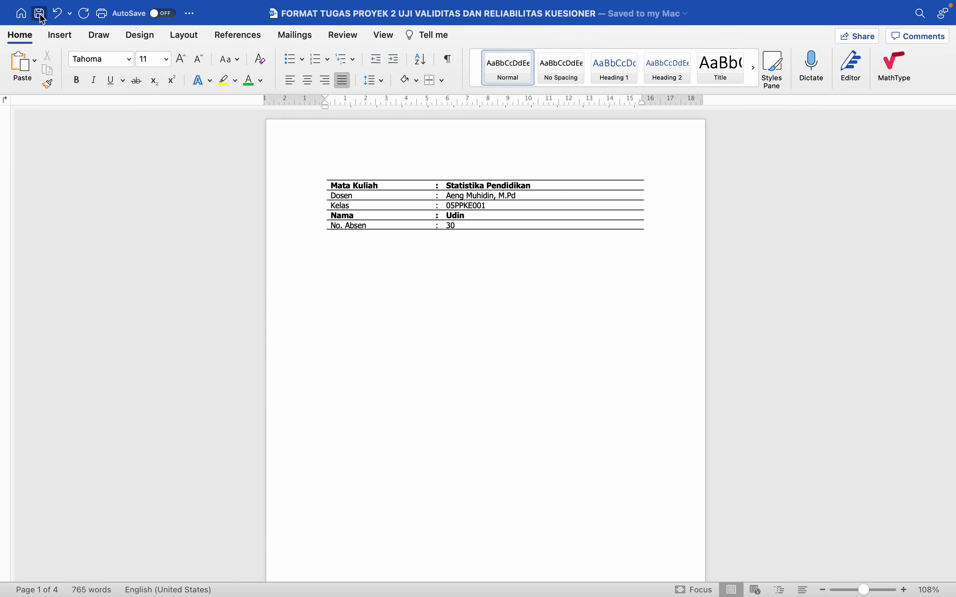
Step: Save a copy of the report as a Word document, replacing FORMAT in the file name with the student's name
mouse_move(114, 6)
left_click(83, 9)
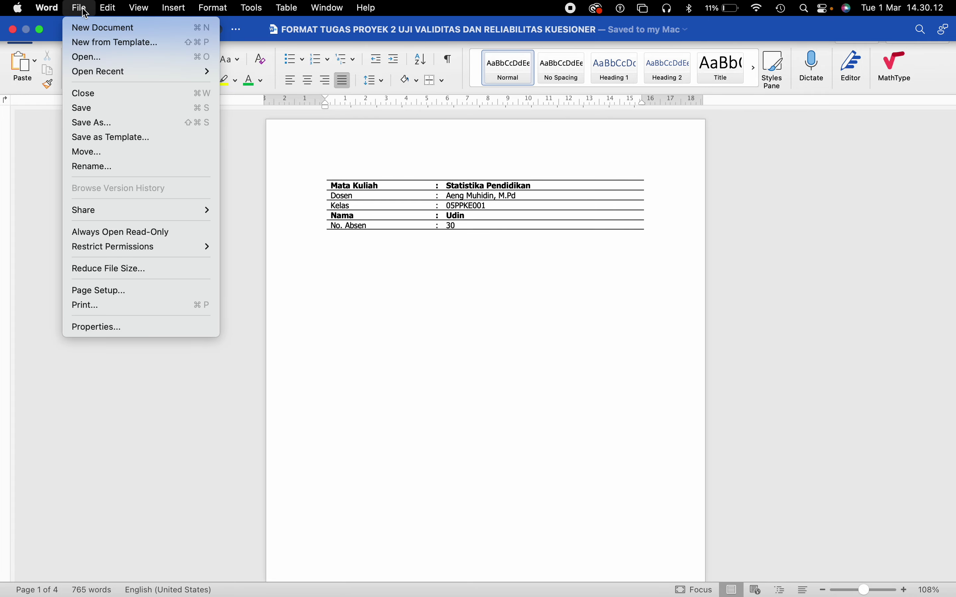
left_click(107, 122)
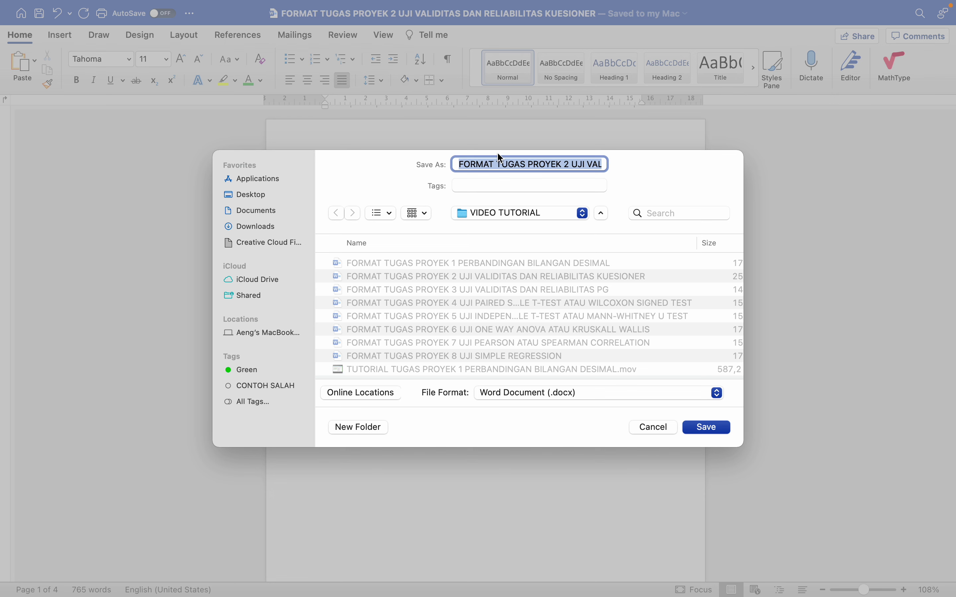
left_click(498, 164)
key("BackSpace")
key("BackSpace")
key("BackSpace")
key("BackSpace")
key("BackSpace")
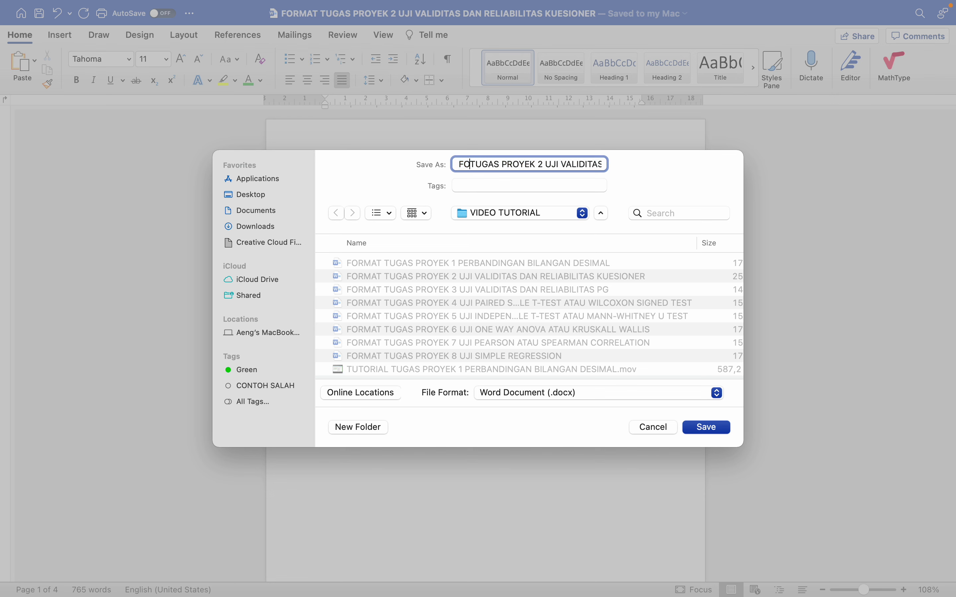
key("BackSpace")
key("BackSpace")
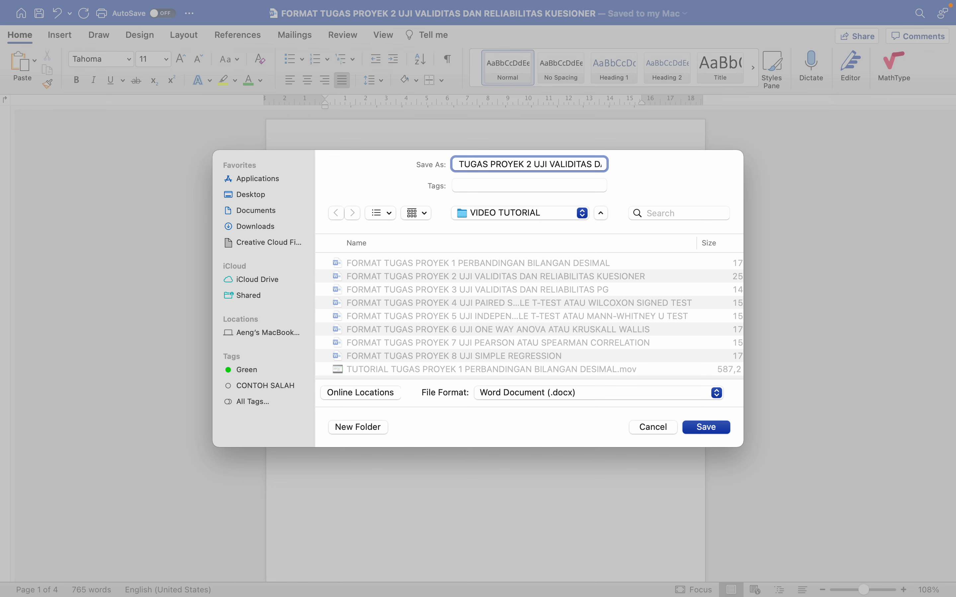
type("UDIN")
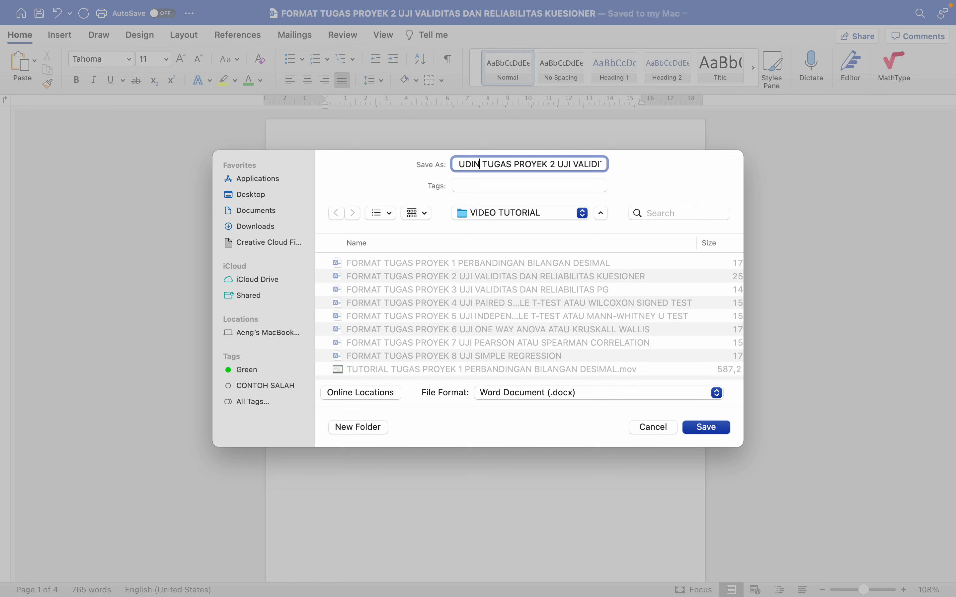
key("Right")
key("Right")
key("Right")
key("Right")
key("Right")
key("Right")
key("Right")
key("Right")
key("Right")
key("Right")
key("Right")
key("Right")
key("Right")
key("Right")
key("Right")
key("Right")
key("Right")
key("Right")
key("Right")
key("Right")
key("Right")
key("Right")
key("Right")
key("Right")
key("Right")
key("Right")
key("Right")
key("Right")
key("Right")
key("Right")
key("Right")
key("Right")
key("Right")
key("Right")
key("Right")
key("Right")
key("Right")
key("Right")
key("Right")
key("Right")
key("Right")
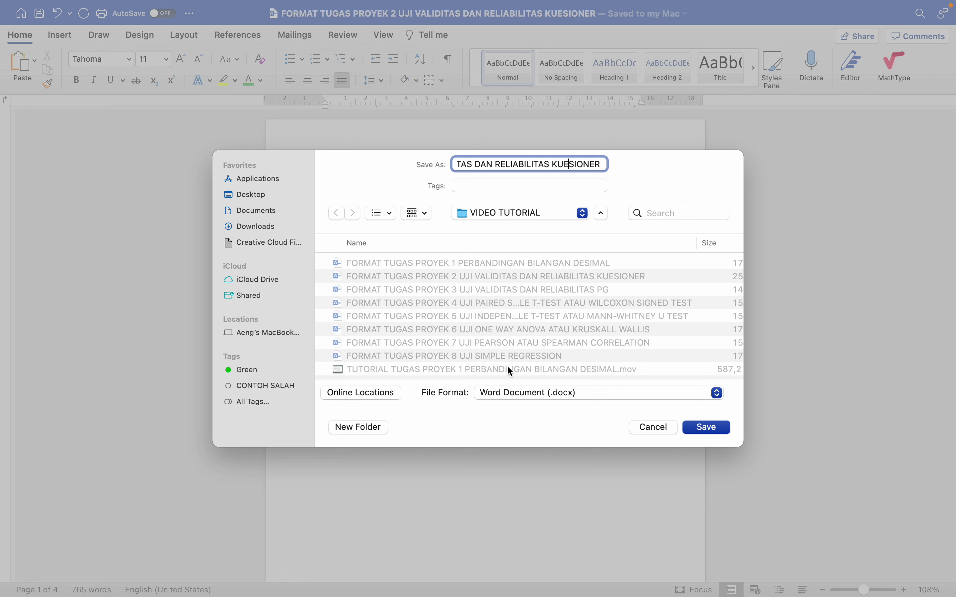
left_click(706, 429)
Step: Export the report as a PDF in the VIDEO TUTORIAL folder, optimised for electronic distribution and accessibility
mouse_move(300, 5)
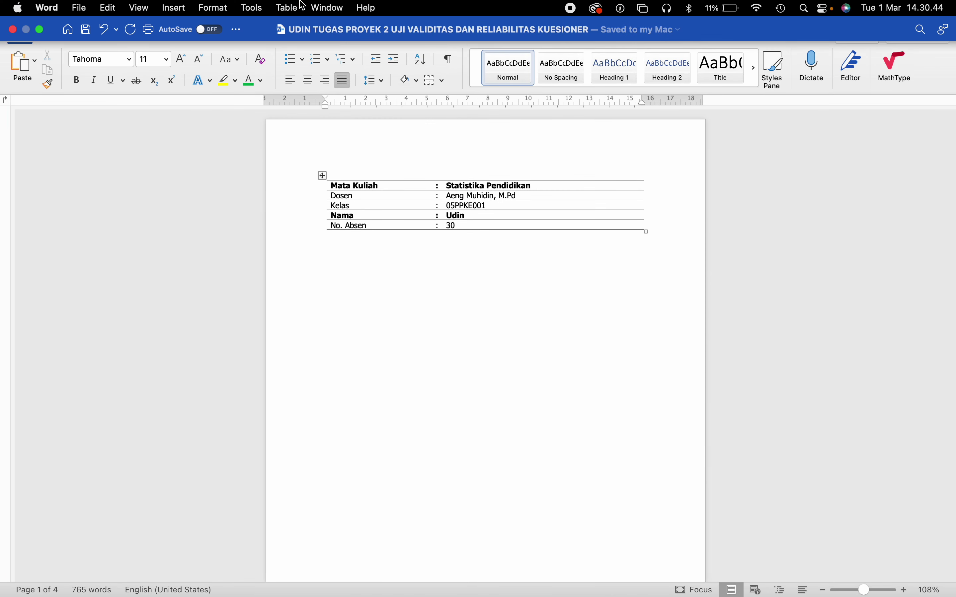
left_click(80, 8)
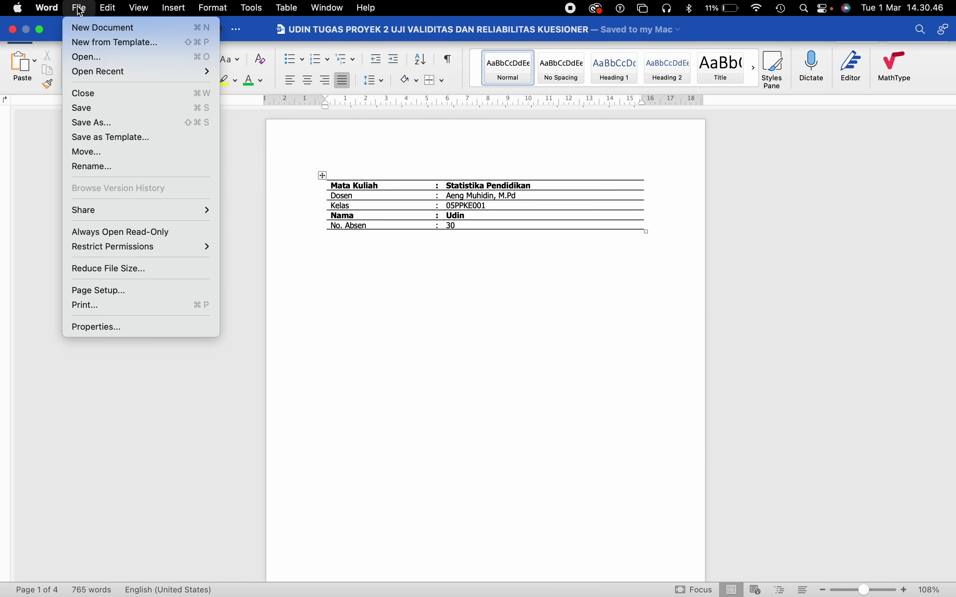
left_click(111, 122)
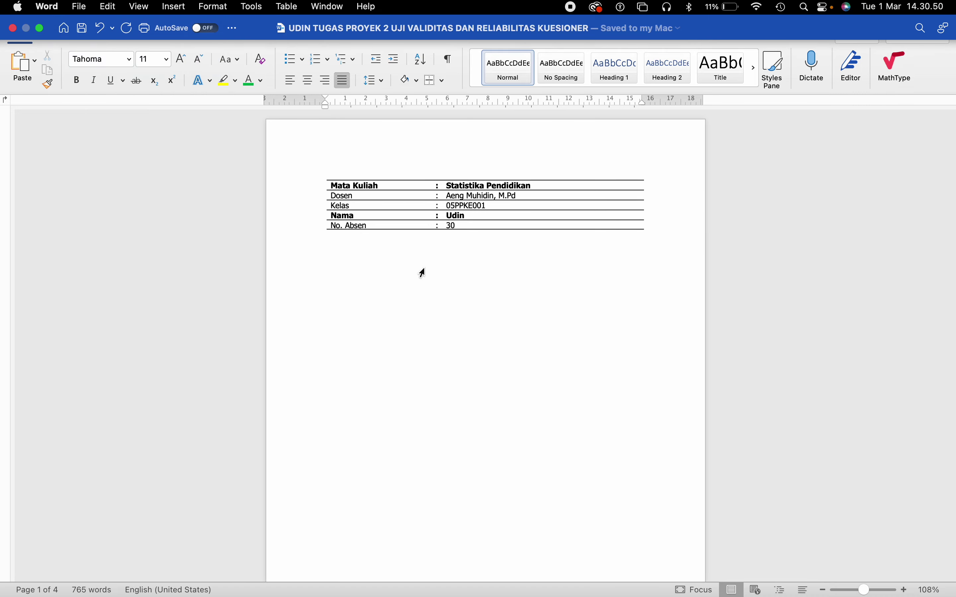
left_click(517, 392)
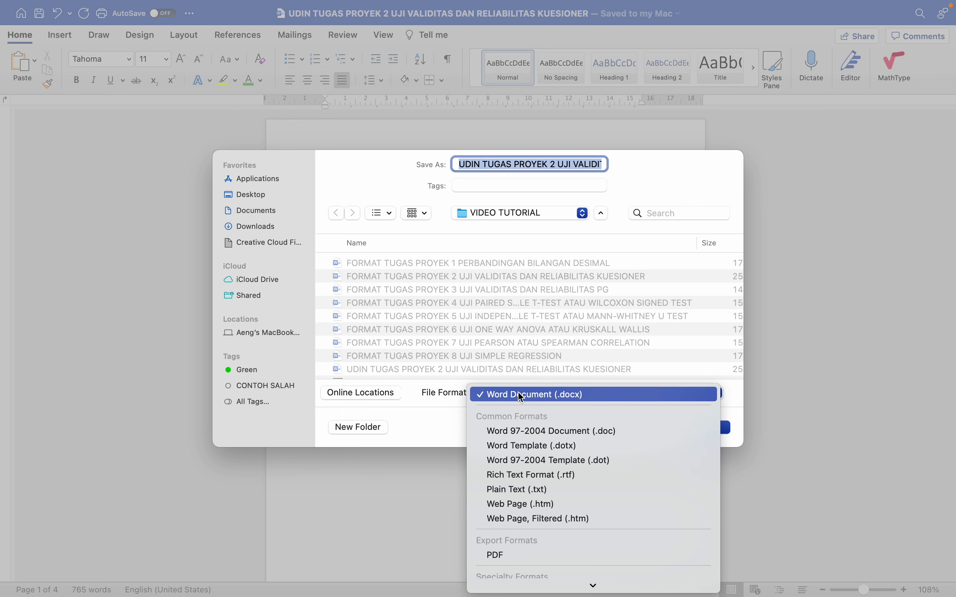
left_click(520, 556)
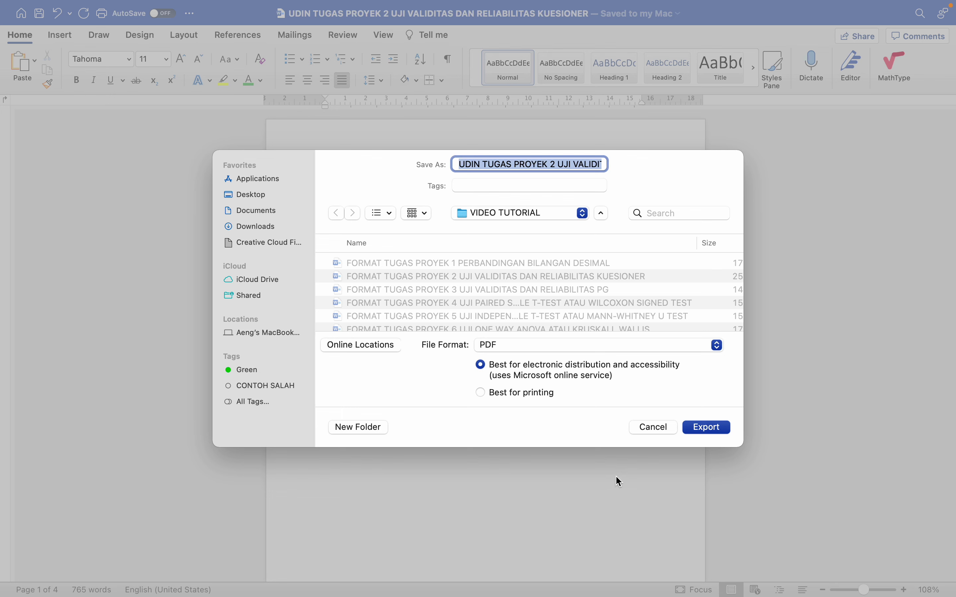
left_click(696, 430)
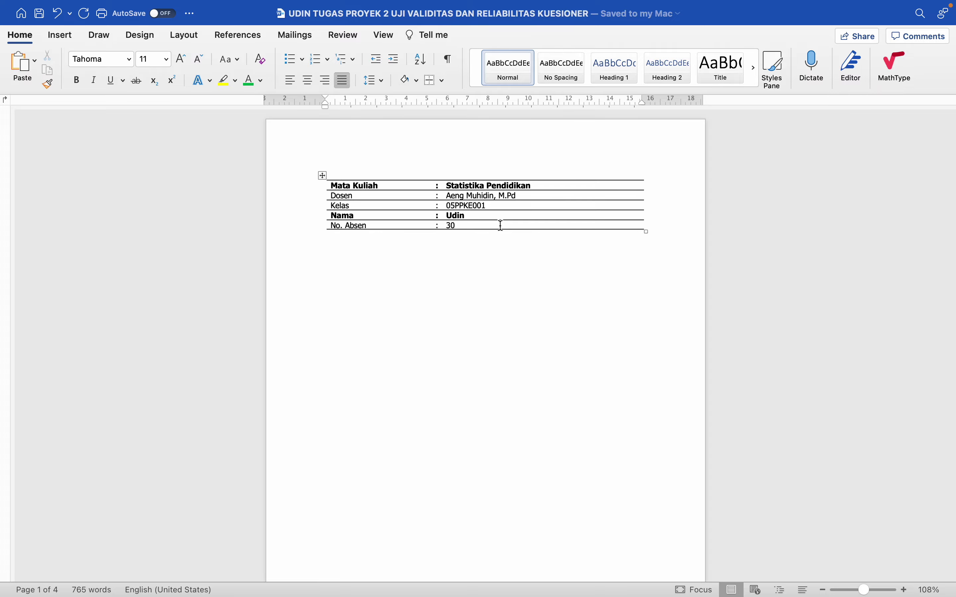
Step: Switch to Finder and locate the exported Proyek 2 PDF in the Desktop's VIDEO TUTORIAL folder
key("ctrl+Left")
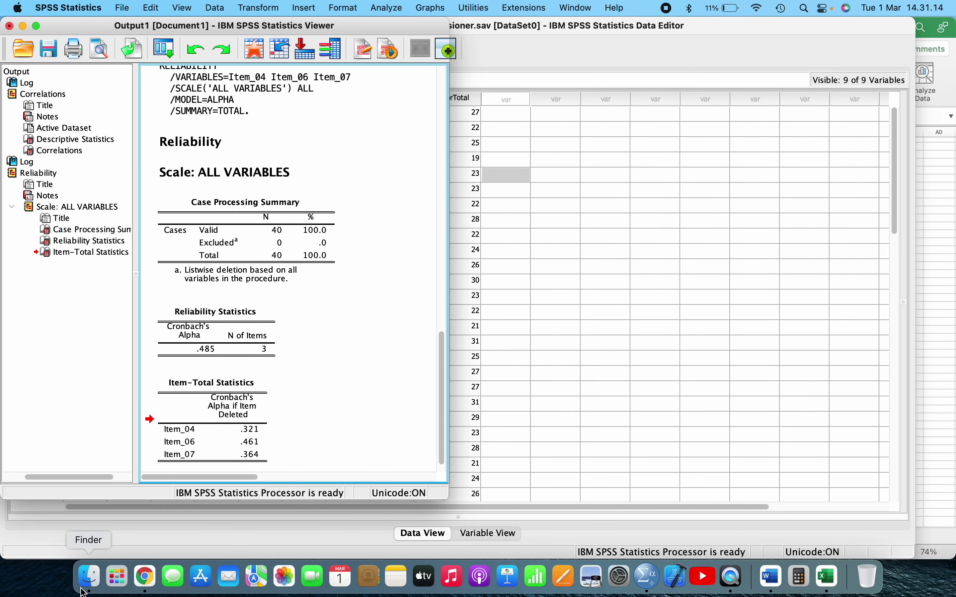
left_click(89, 577)
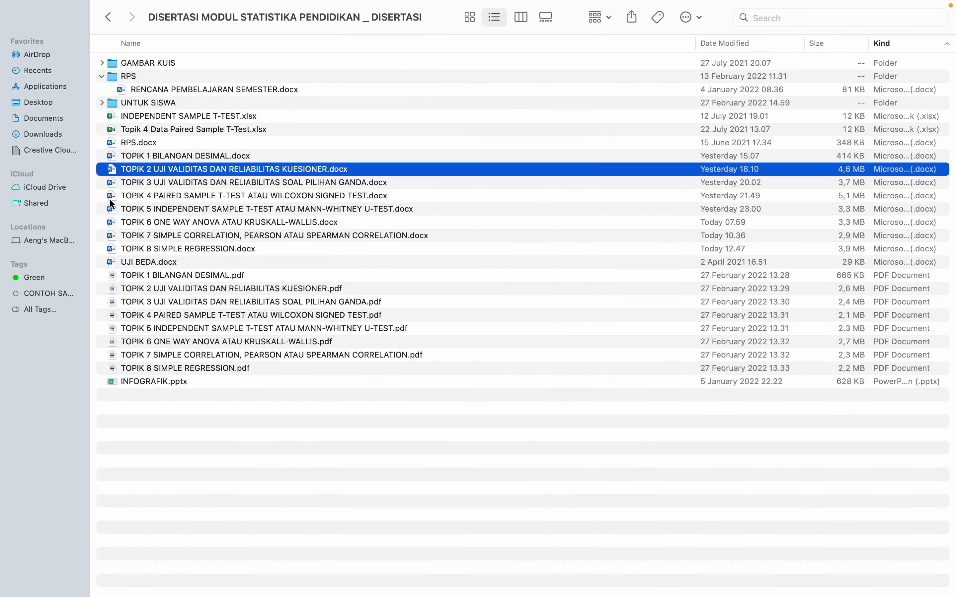
left_click(42, 104)
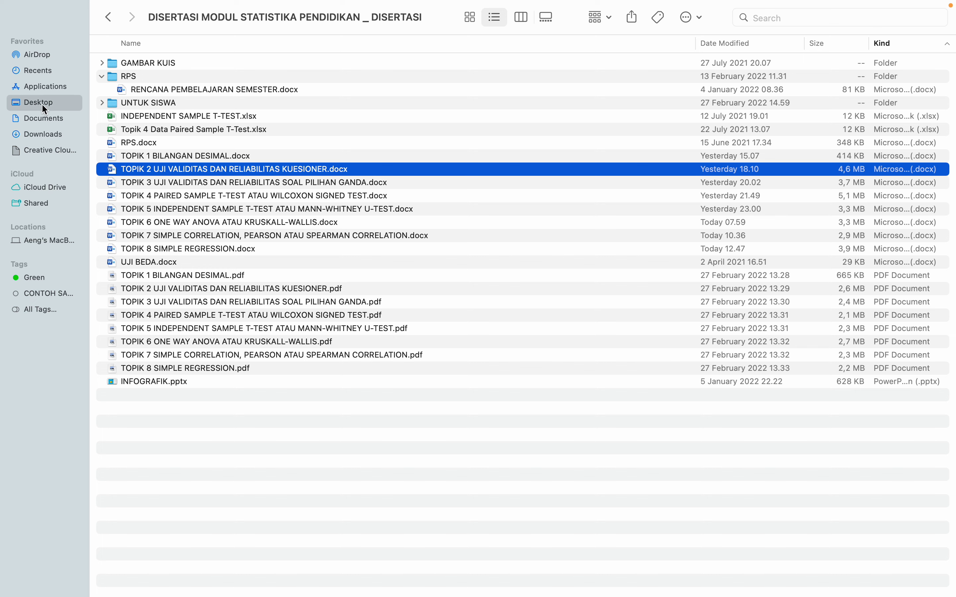
double_click(160, 78)
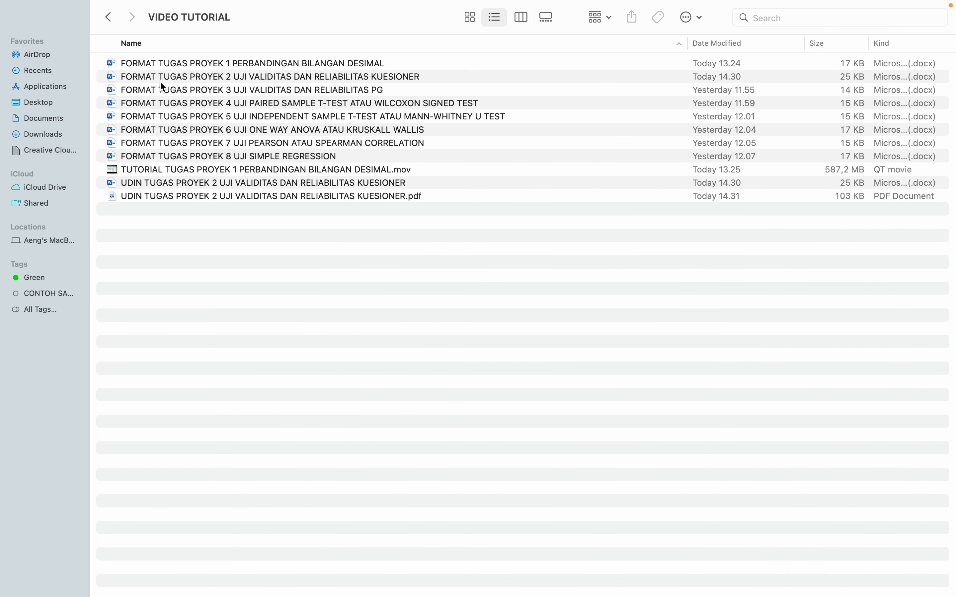
left_click(160, 202)
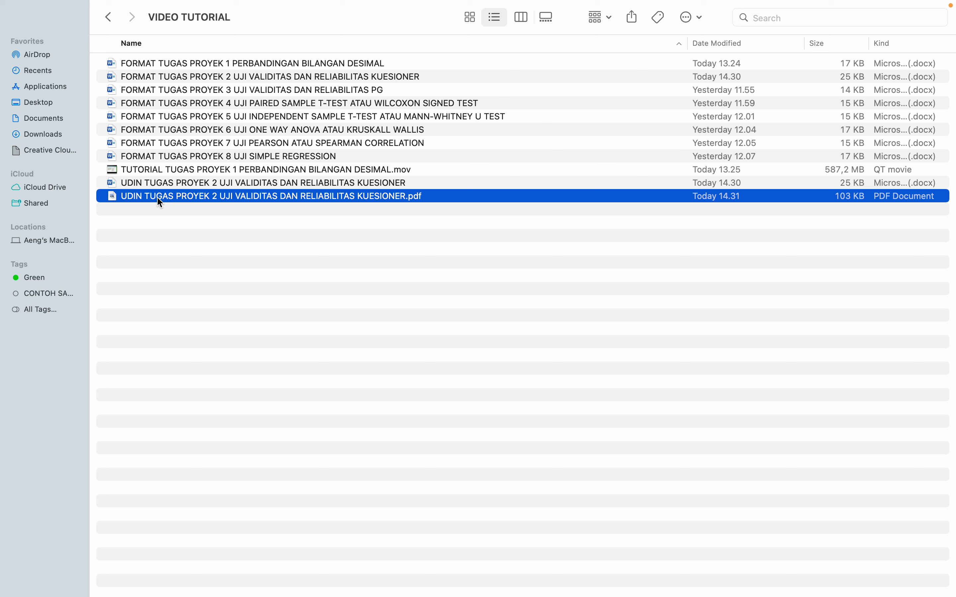
left_click(158, 215)
left_click(160, 197)
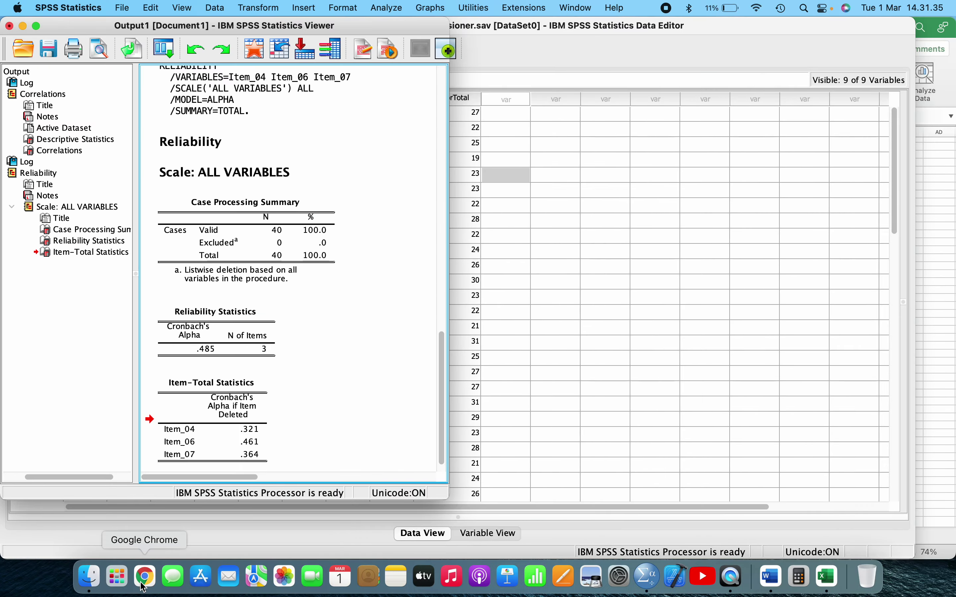
Step: Switch to Chrome, search for "convert word to pdf" in a new tab and open Smallpdf's Word ke PDF converter
left_click(143, 588)
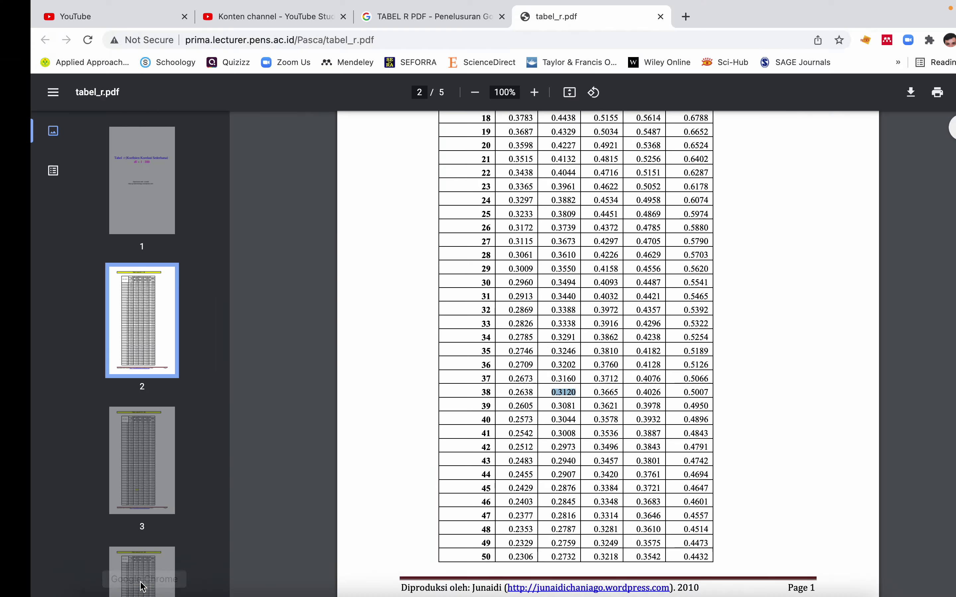
left_click(651, 22)
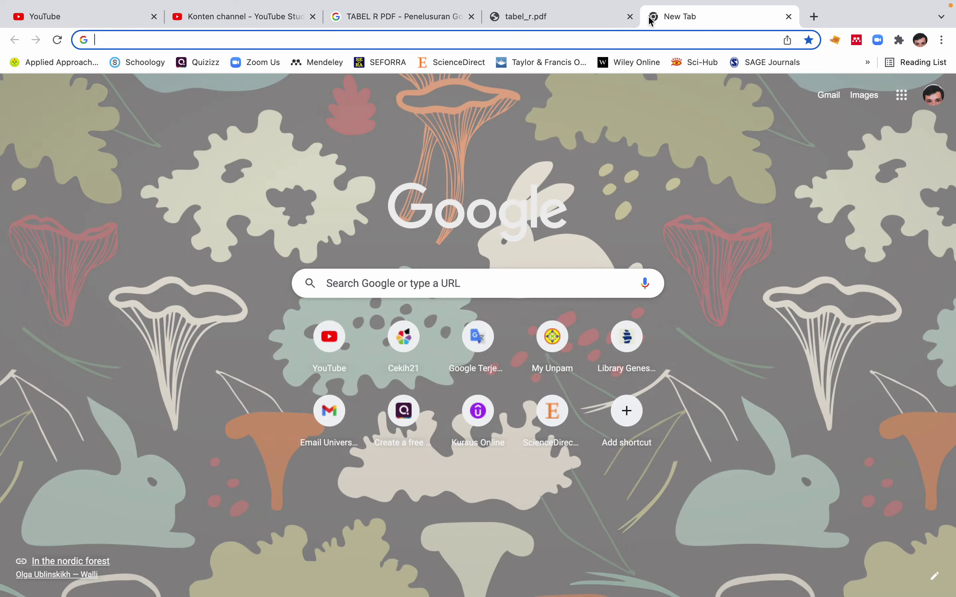
type("CONVERT")
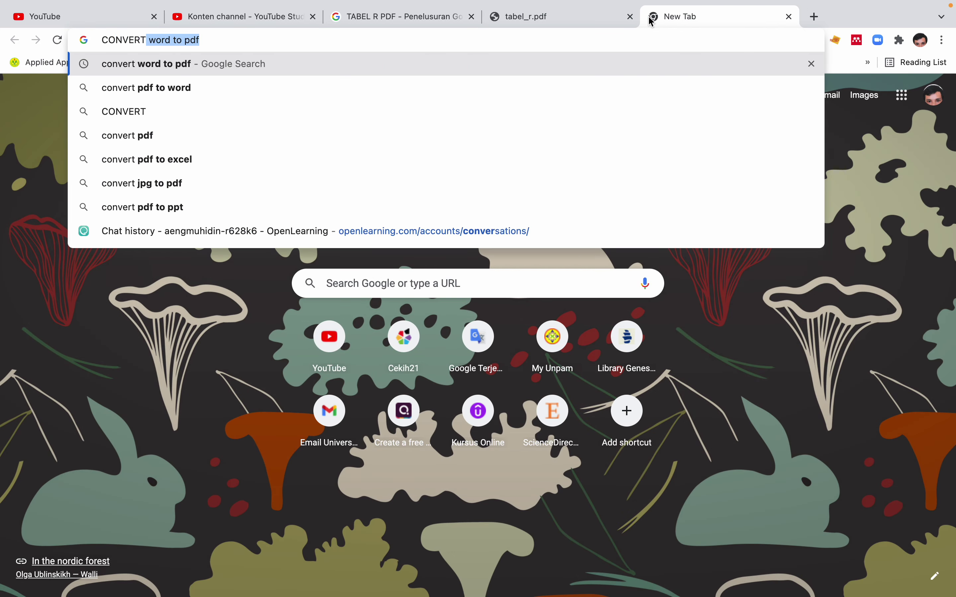
key("Return")
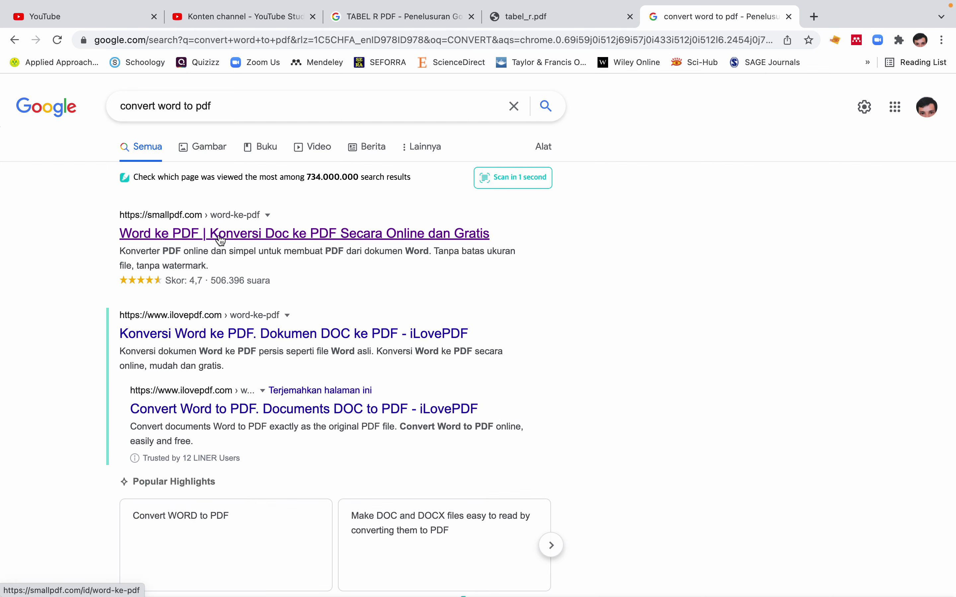
left_click(221, 240)
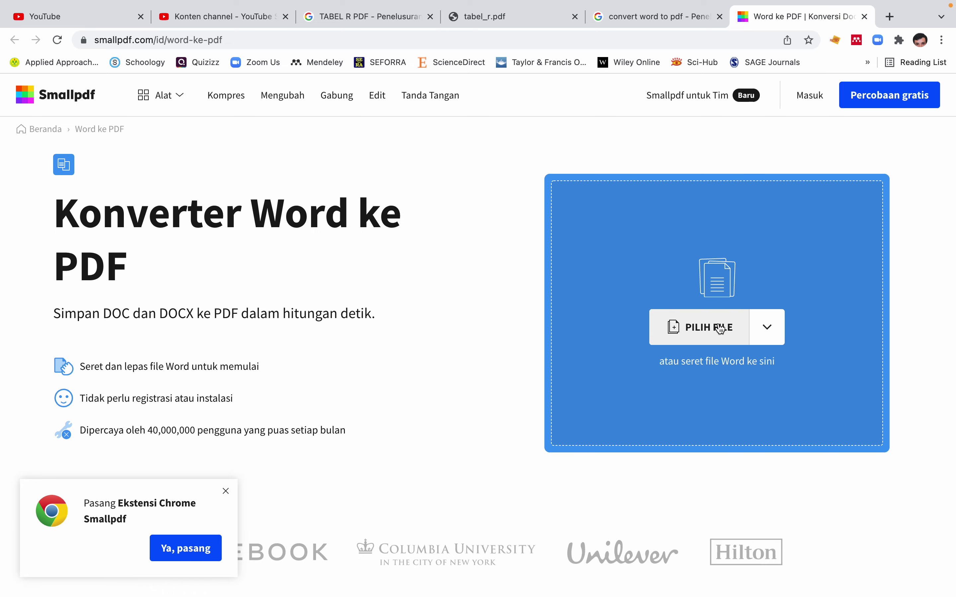
Step: Try to convert the renamed Proyek 2 Word report to PDF, and dismiss the Smallpdf Chrome extension offer
left_click(723, 326)
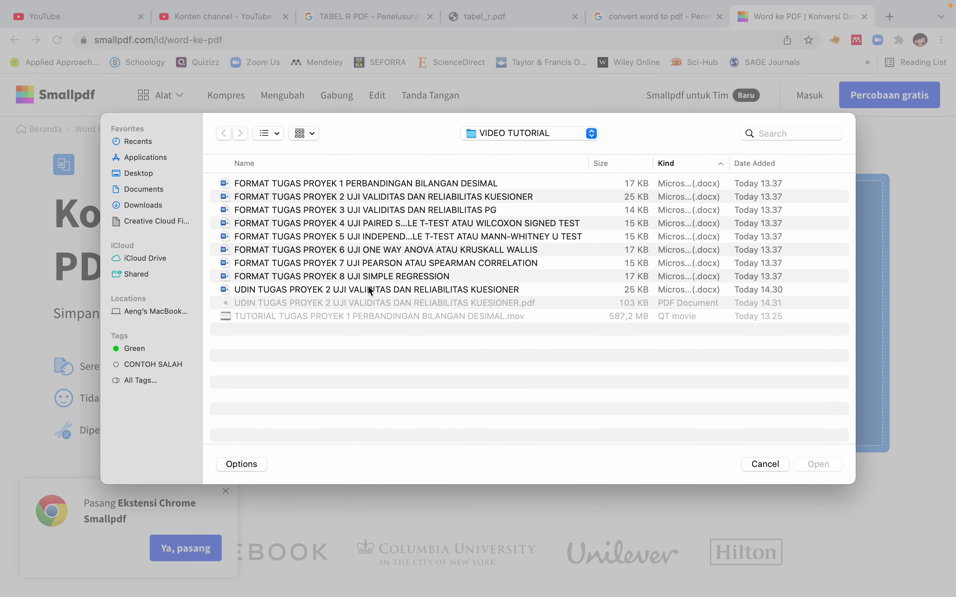
left_click(328, 291)
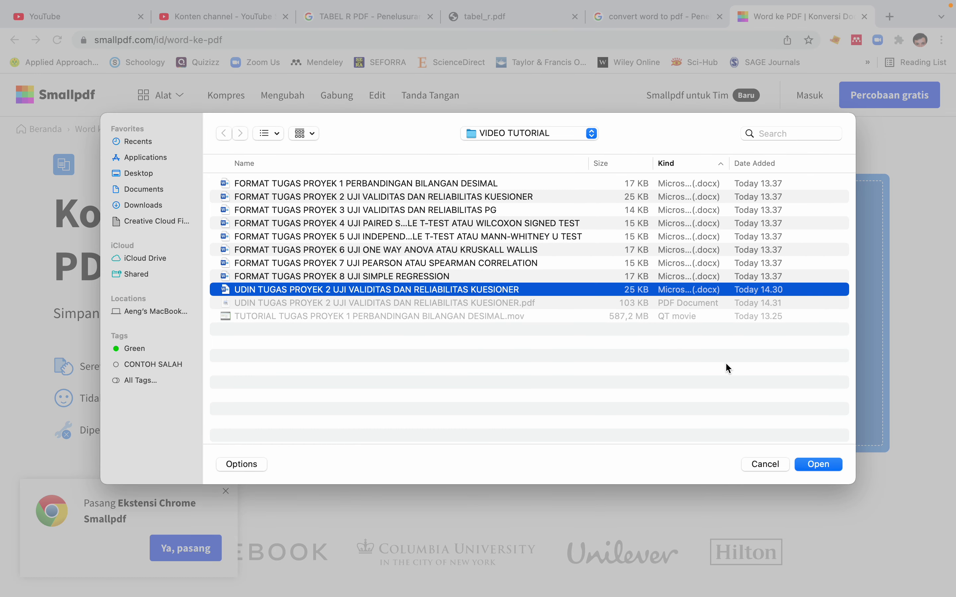
left_click(813, 465)
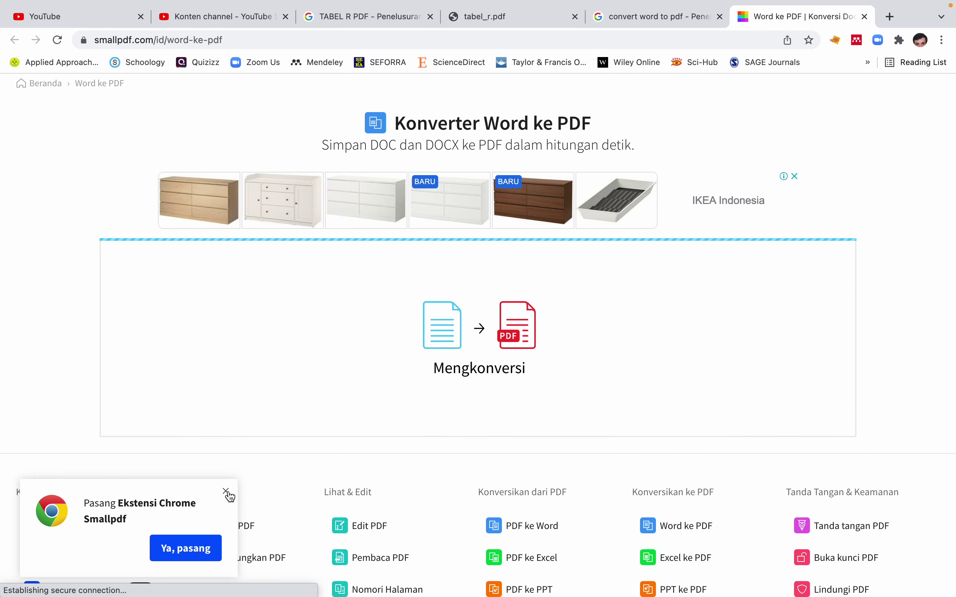
left_click(226, 491)
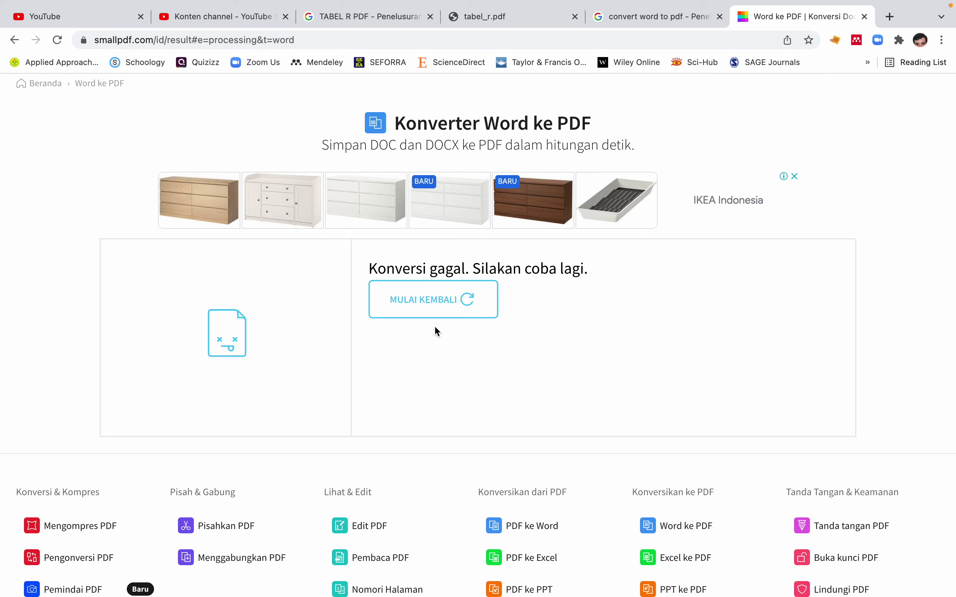
Step: Restart the converter and upload the renamed Proyek 2 Word report from the VIDEO TUTORIAL folder for conversion
left_click(449, 303)
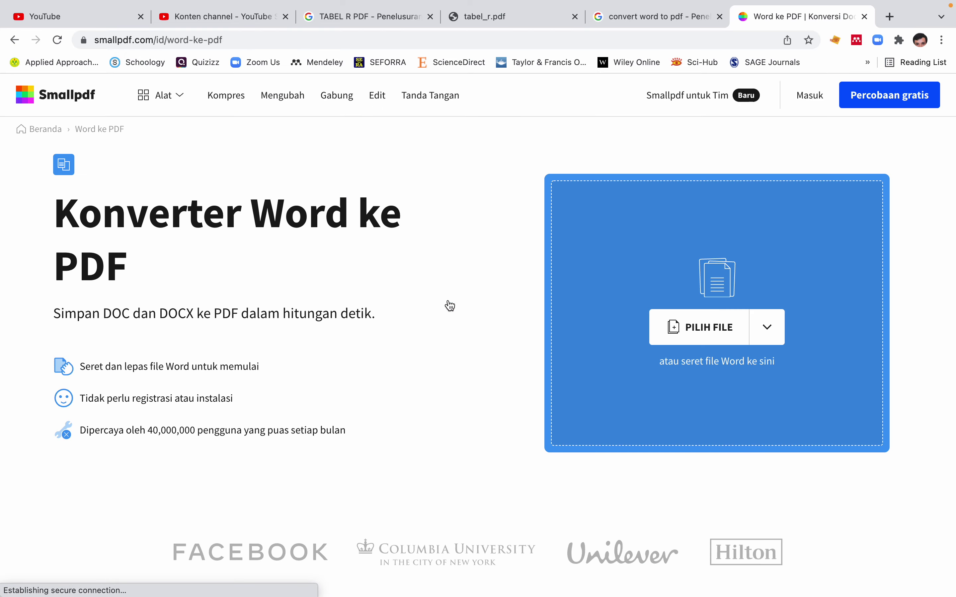
left_click(696, 327)
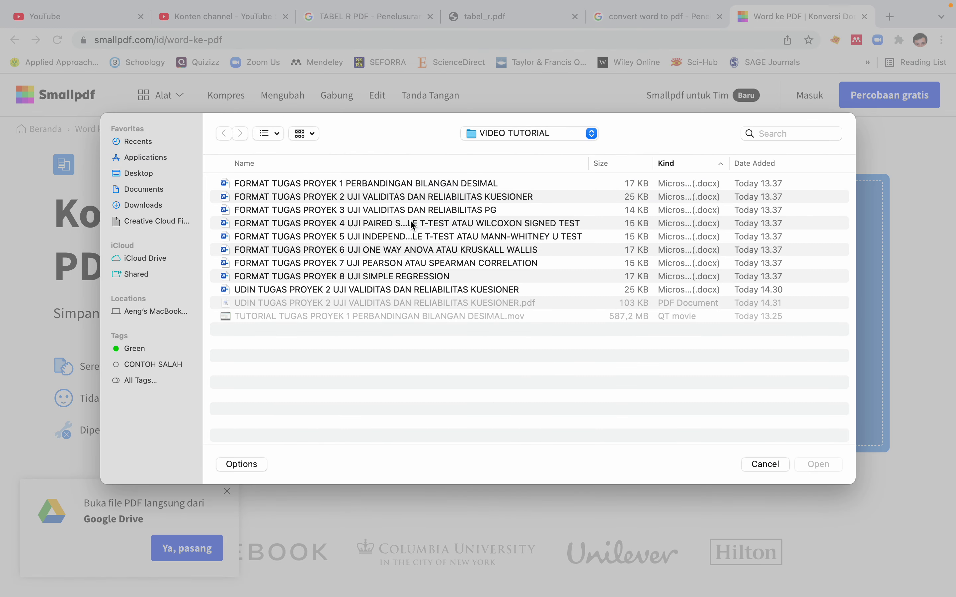
double_click(309, 290)
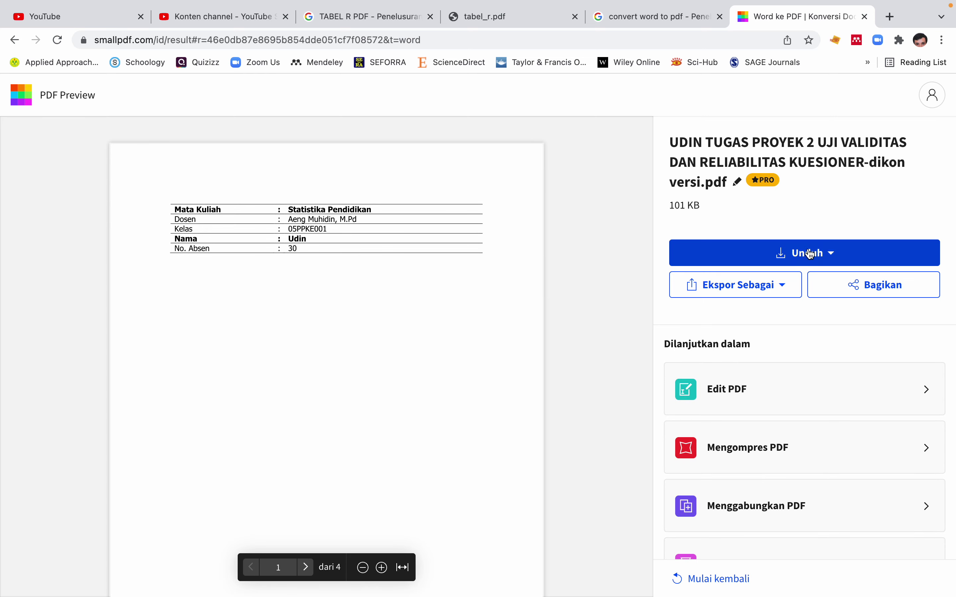
Step: Download the converted PDF to the Desktop and show the downloaded file in Finder
left_click(798, 253)
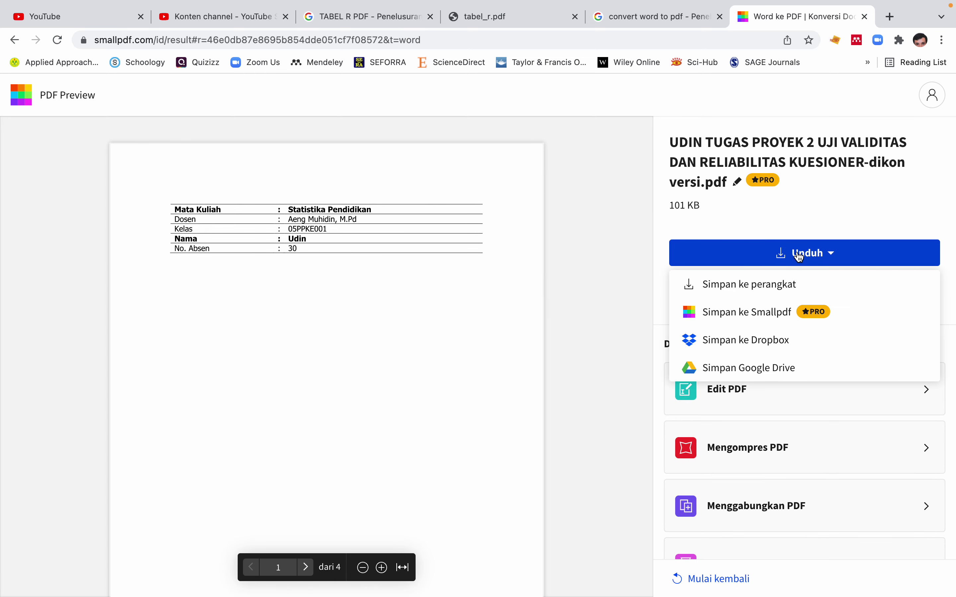
left_click(775, 292)
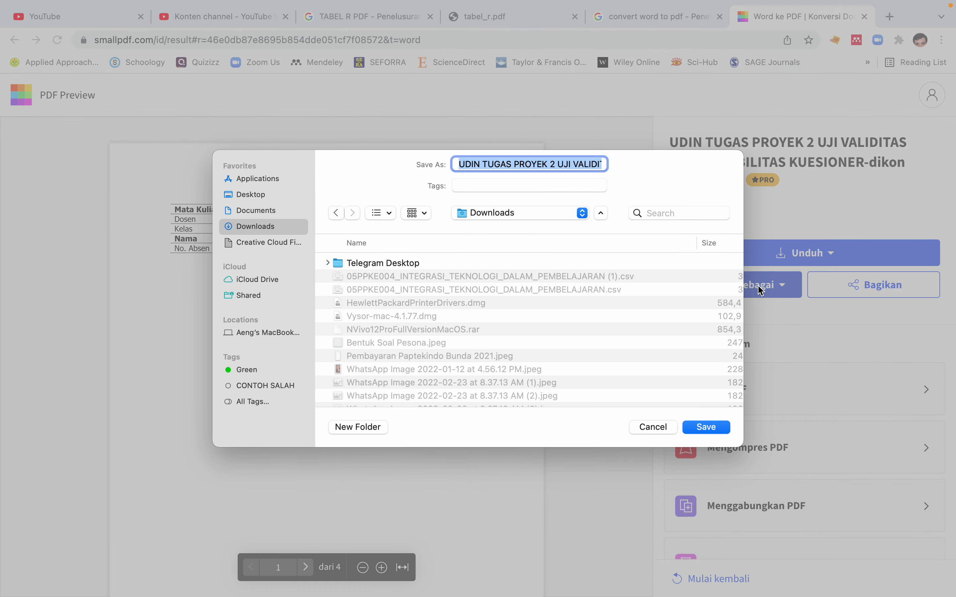
left_click(249, 194)
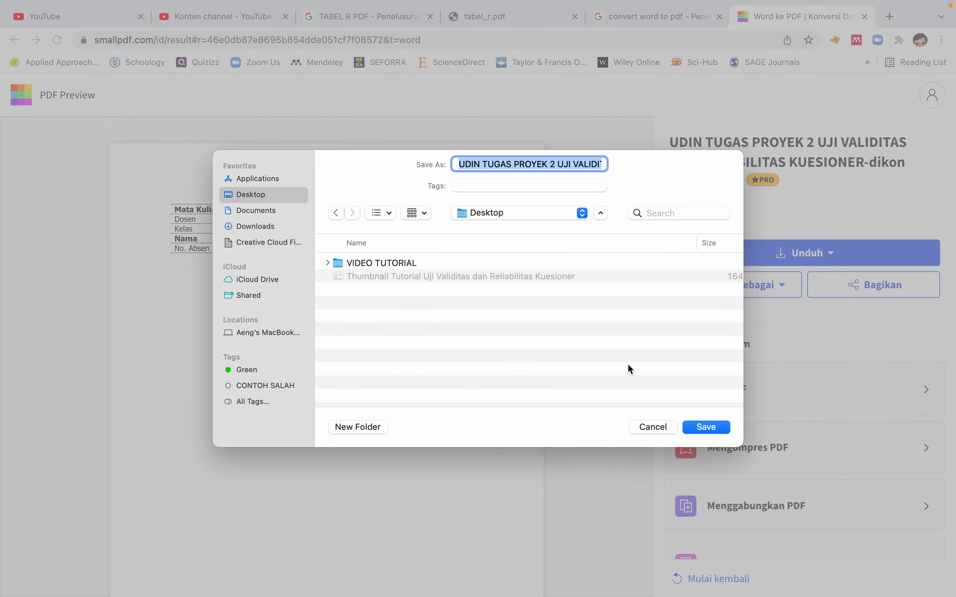
left_click(705, 427)
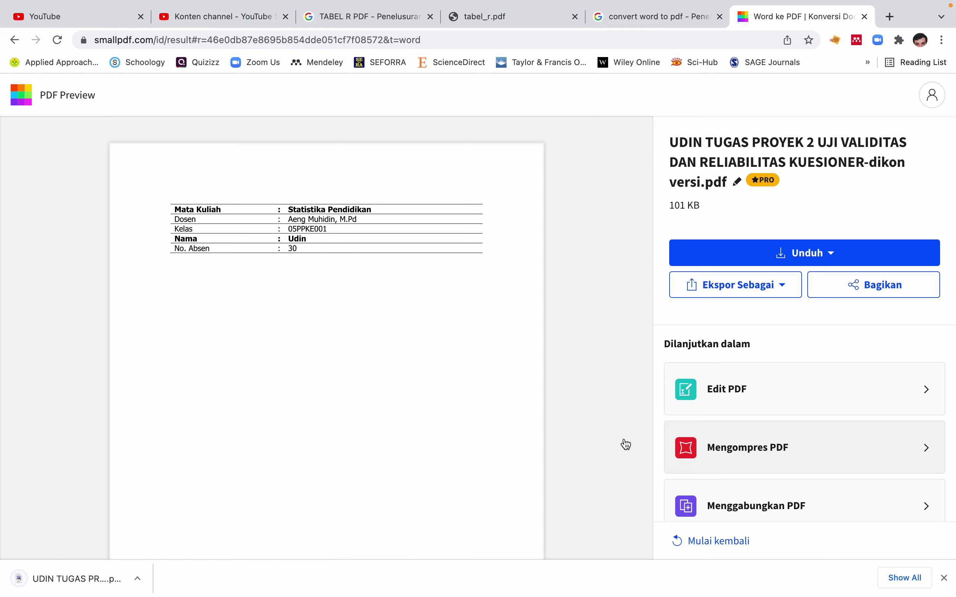
left_click(141, 579)
left_click(176, 561)
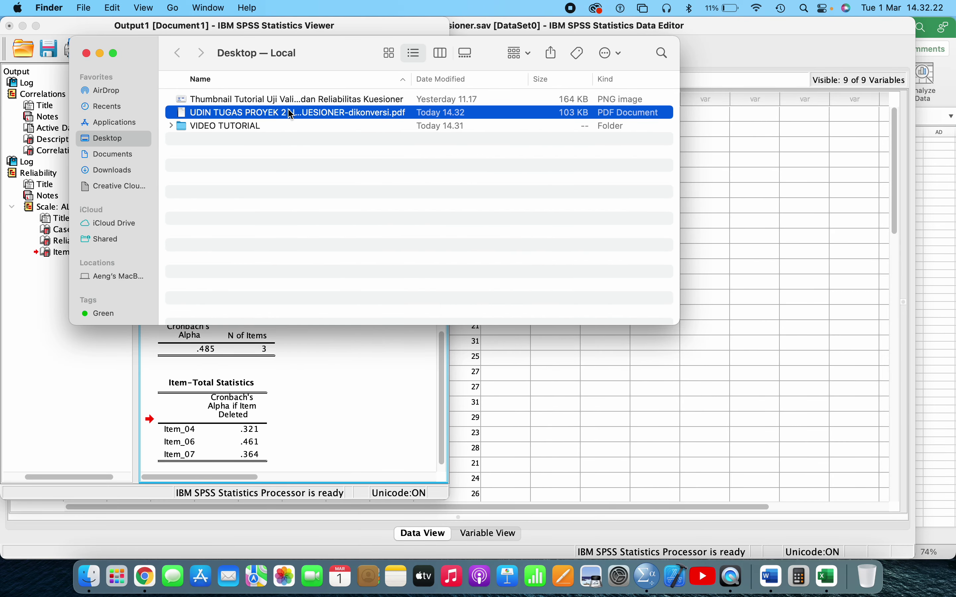
Step: Return to Chrome and review all pages of the converted report in the Smallpdf preview
left_click(147, 585)
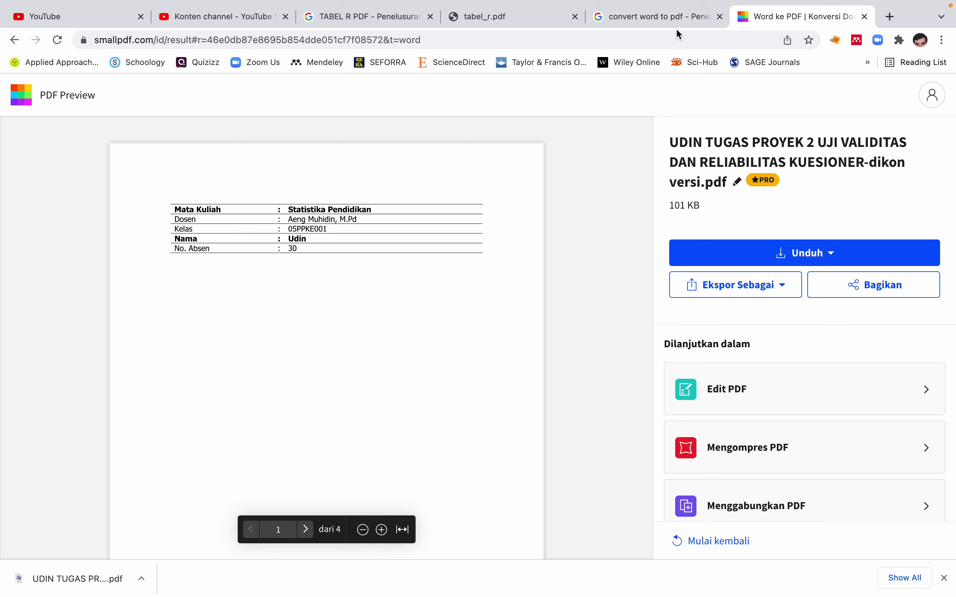
left_click(672, 17)
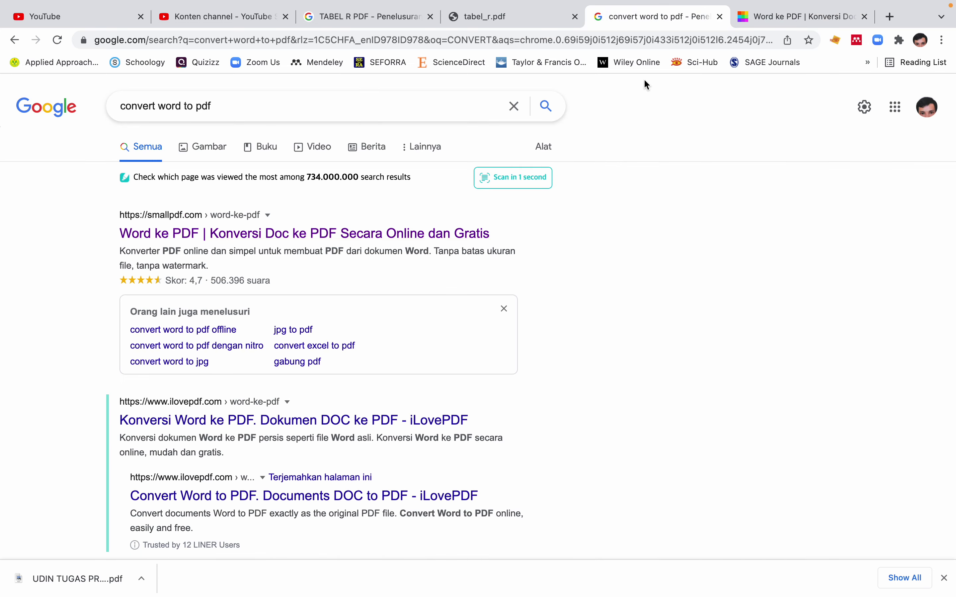
left_click(773, 17)
scroll(332, 402, "down", 12)
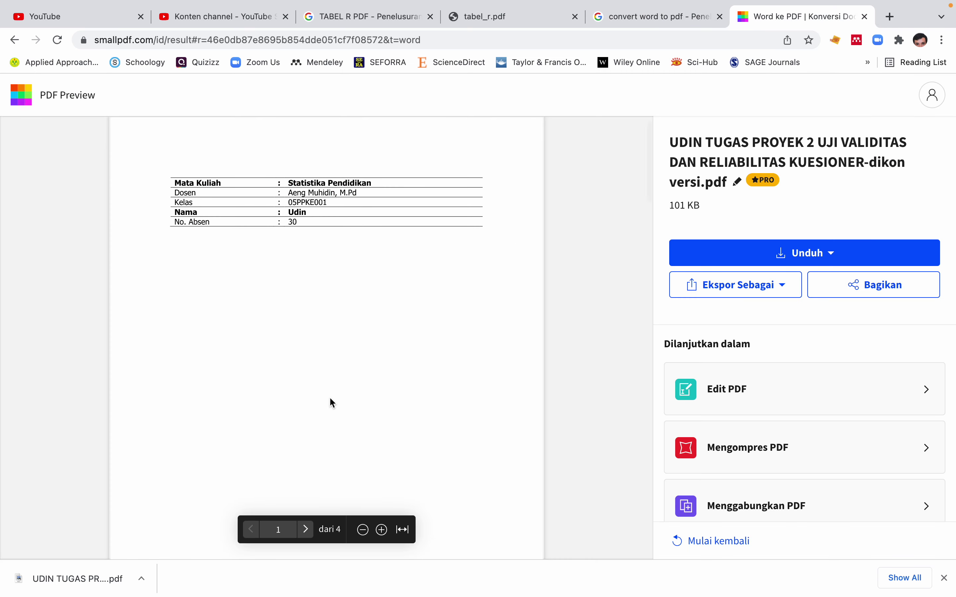
scroll(331, 402, "down", 14)
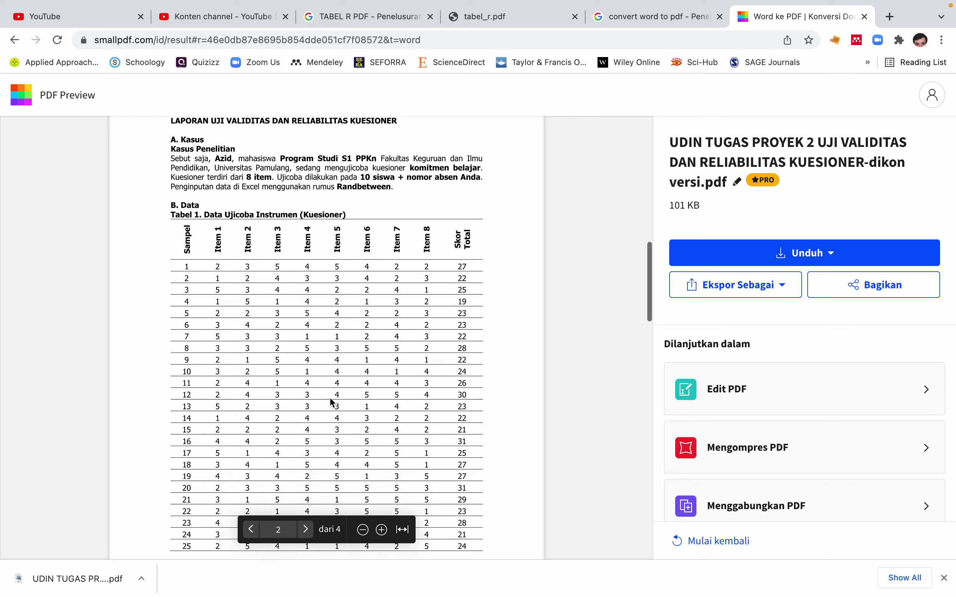
scroll(332, 402, "down", 12)
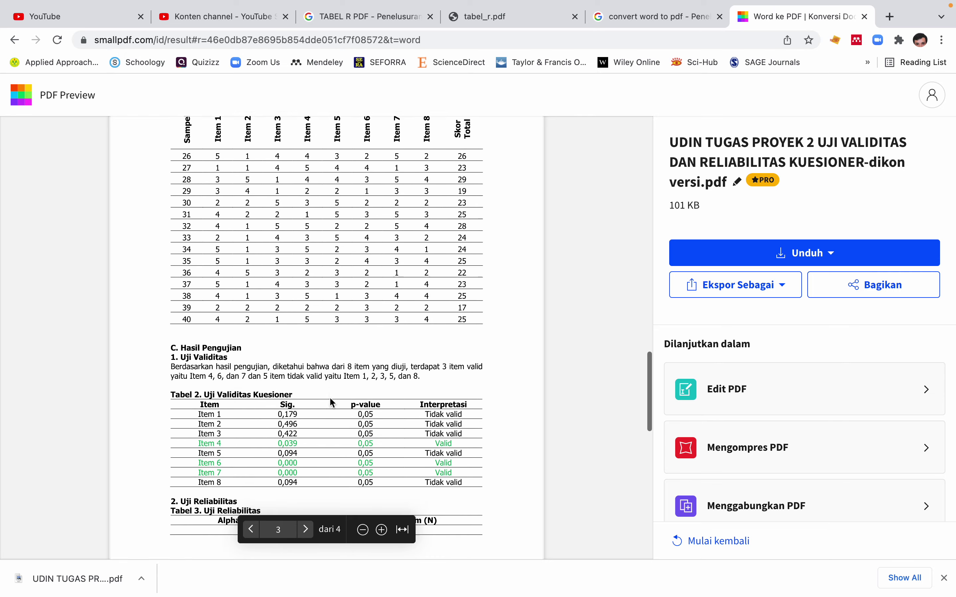
scroll(332, 402, "down", 10)
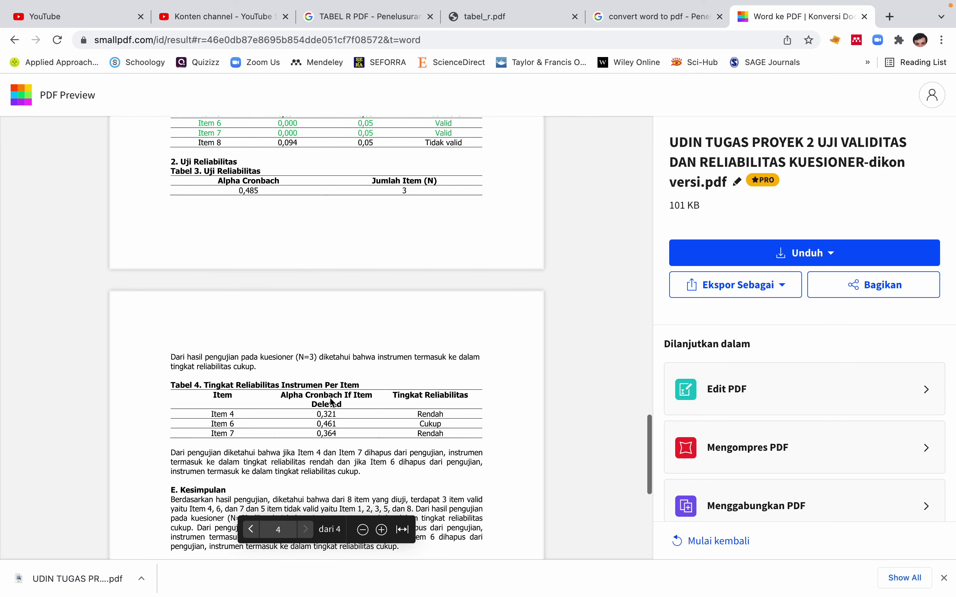
scroll(332, 402, "up", 20)
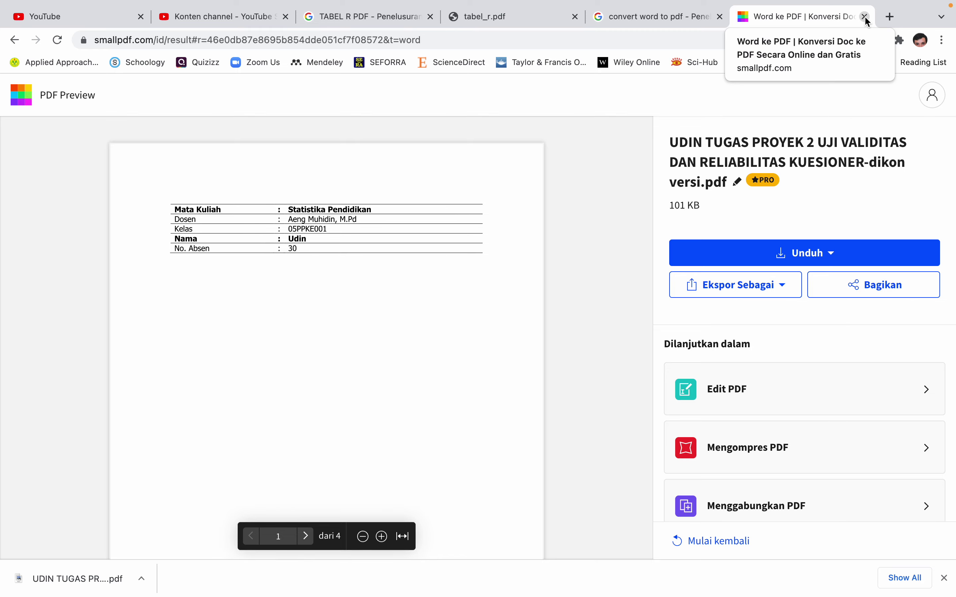
Step: Close the Smallpdf result tab and the "convert word to pdf" search tab
left_click(865, 17)
left_click(789, 17)
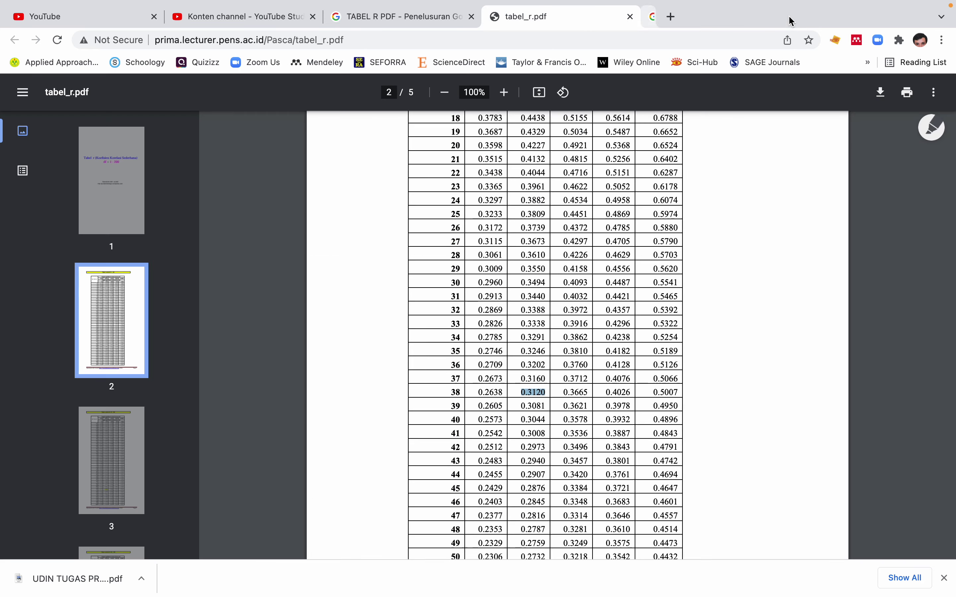
Step: Switch to SPSS Statistics and bring the Data Editor with the questionnaire item scores to the front
key("ctrl+Left")
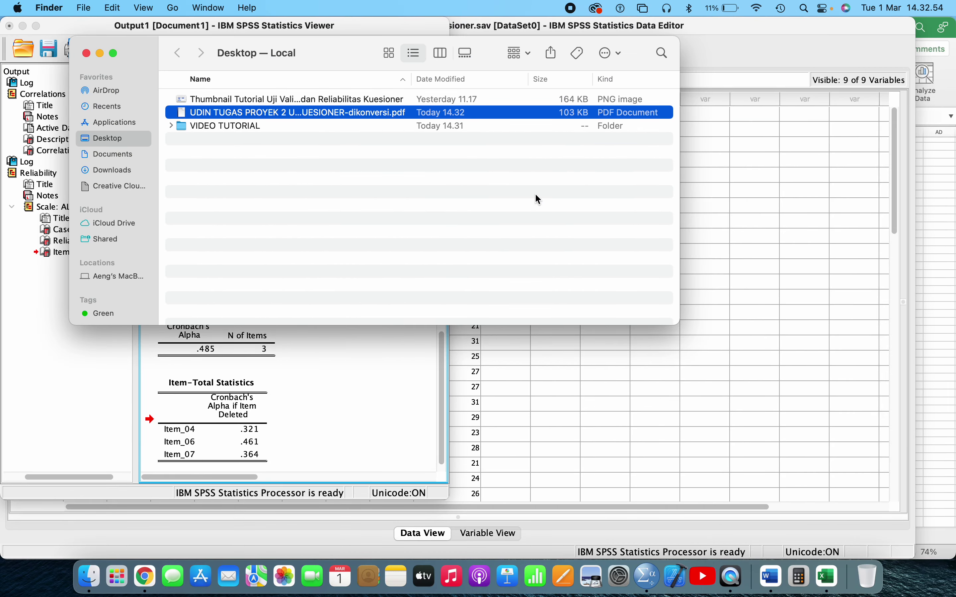
left_click(658, 408)
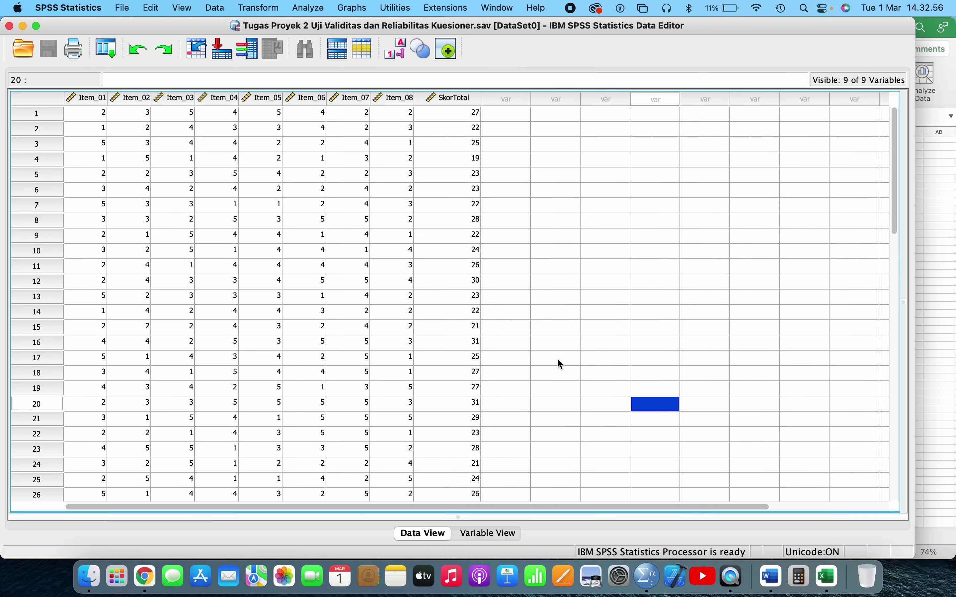
scroll(558, 359, "down", 2)
scroll(557, 360, "up", 2)
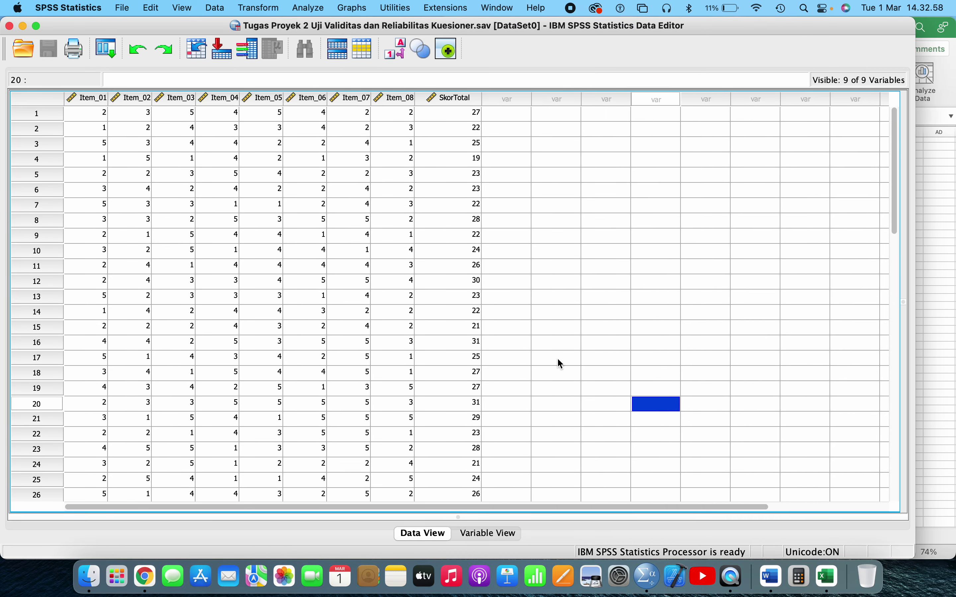